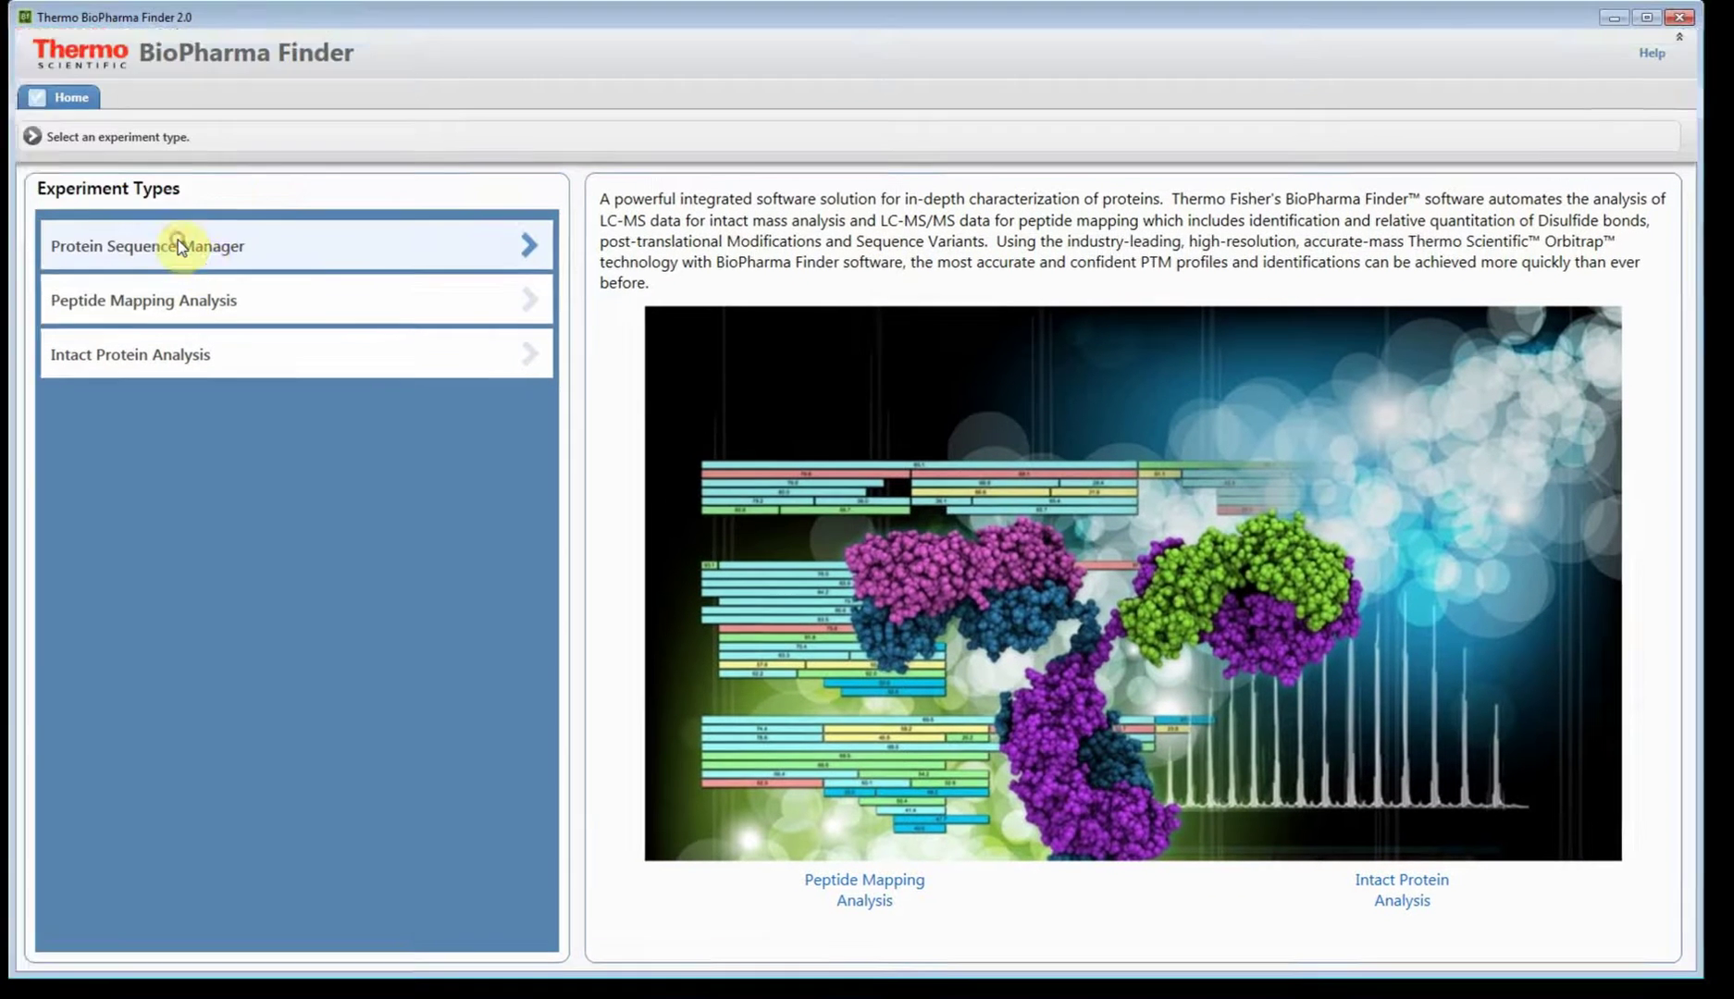
- Open the Protein Sequence Manager
left_click(178, 240)
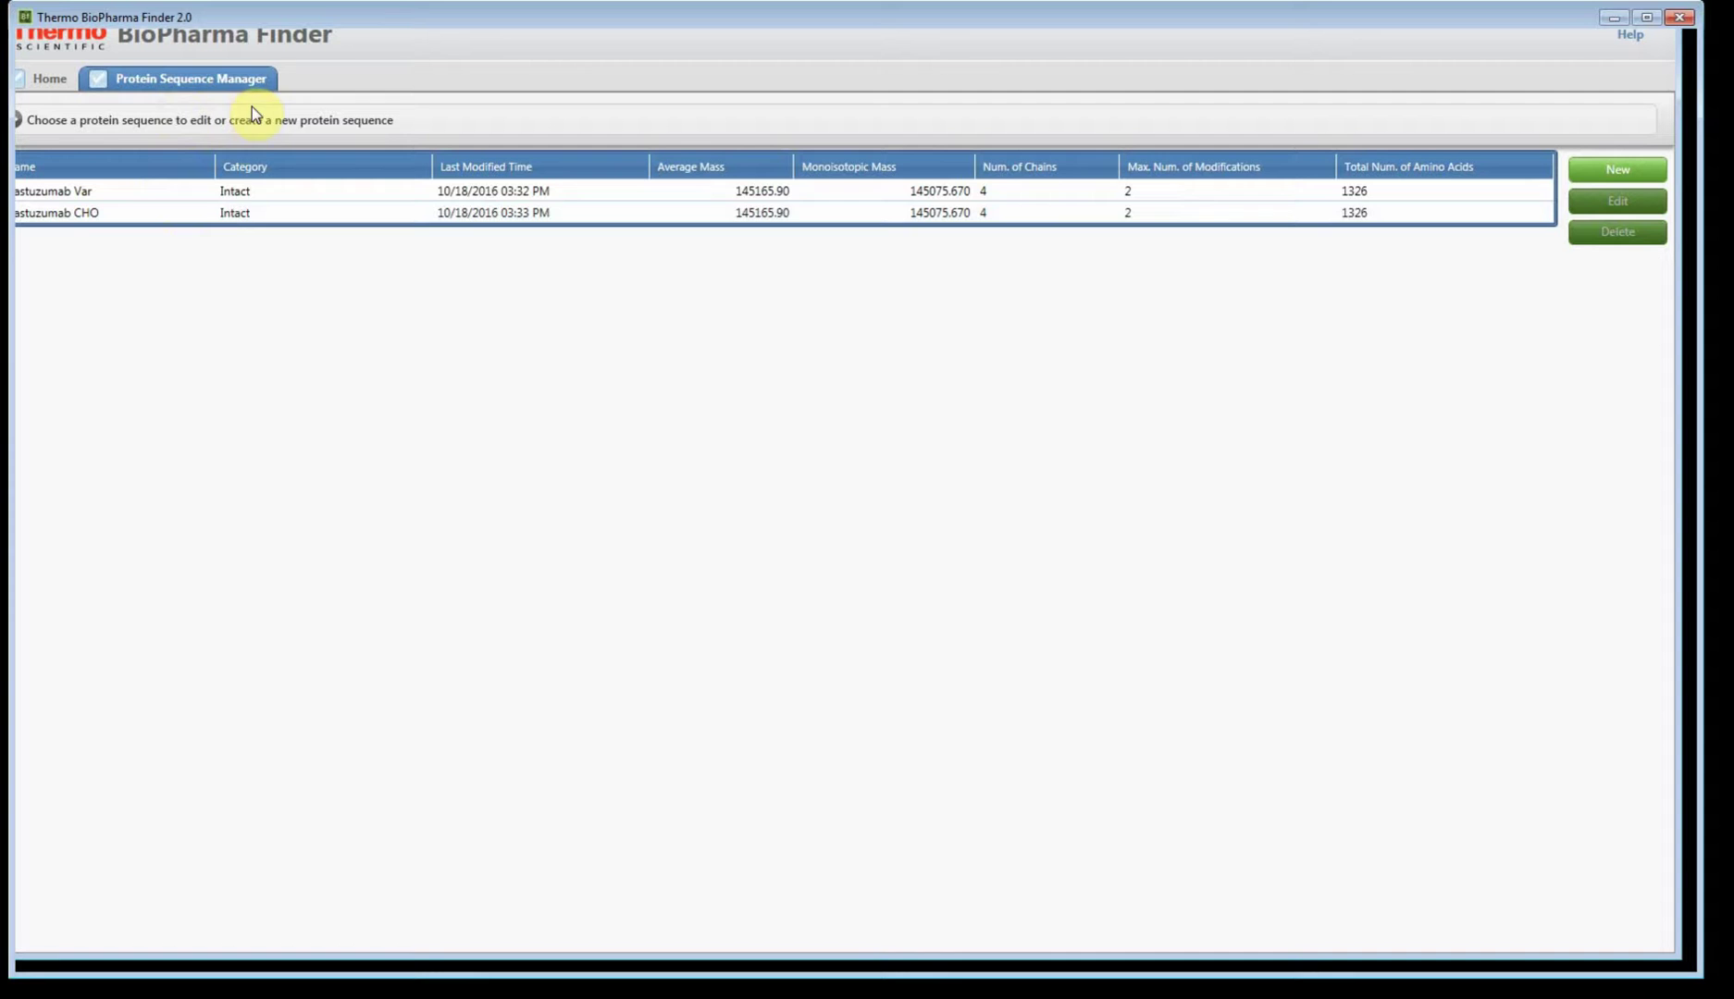
left_click(180, 221)
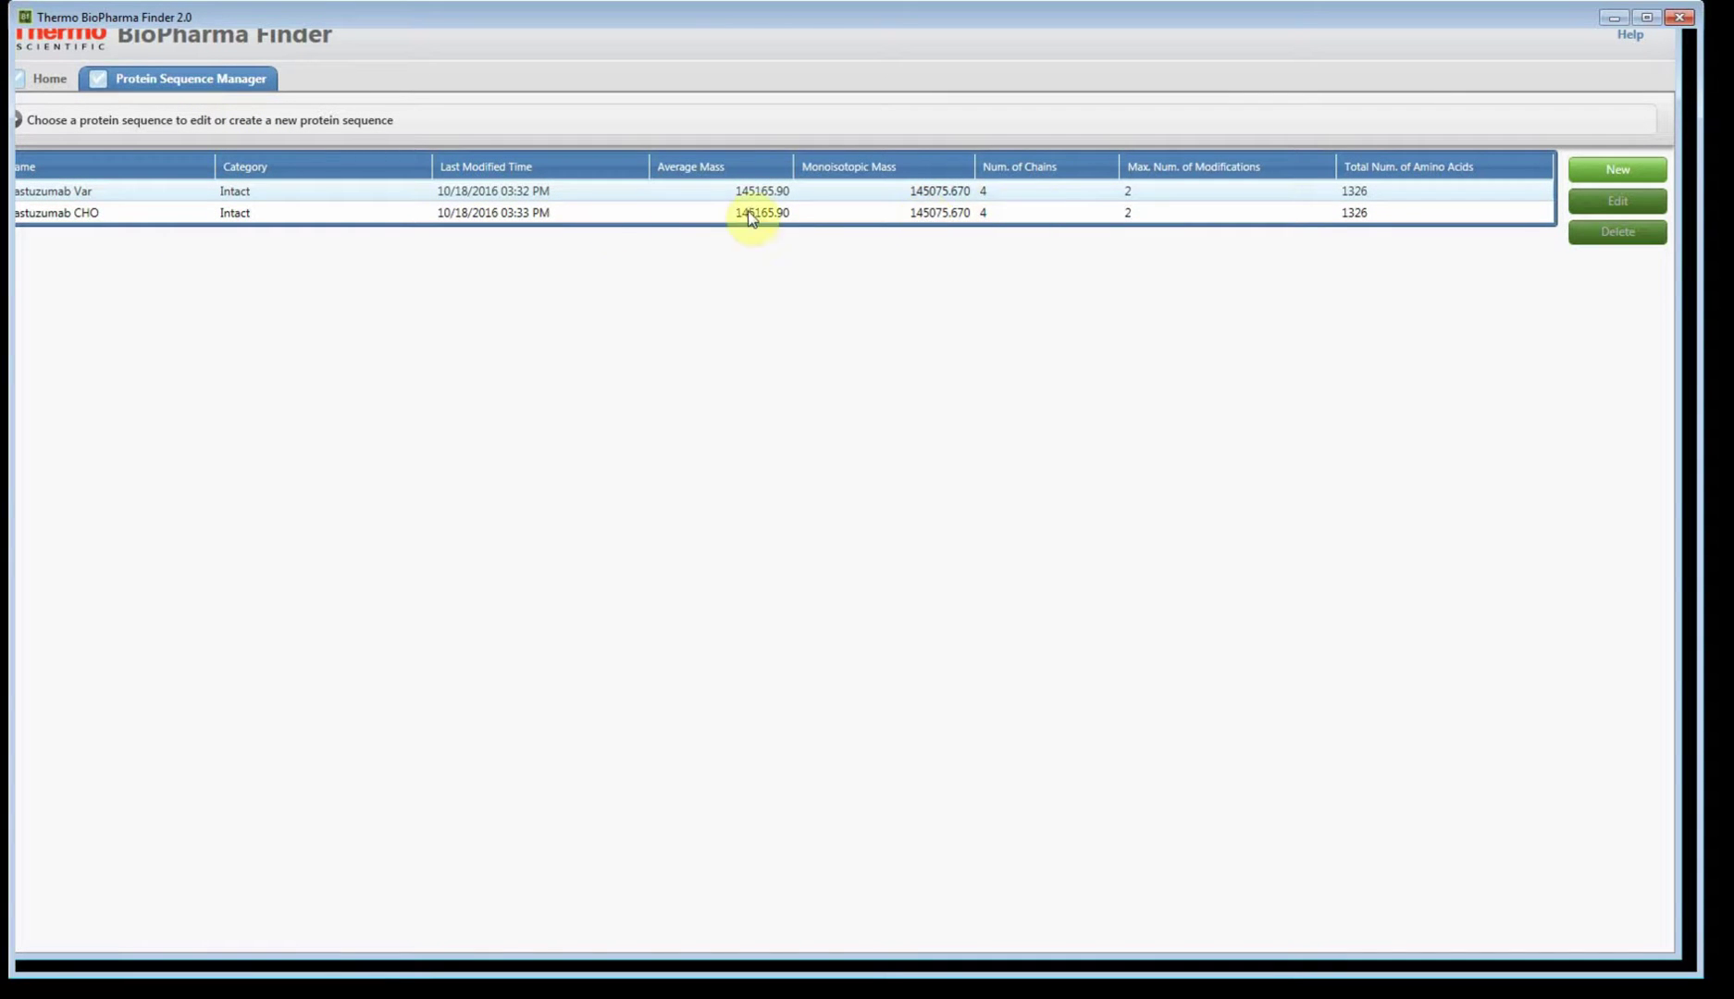
- View the stored Trastuzumab Var sequence in the sequence editor and close it without saving
left_click(93, 214)
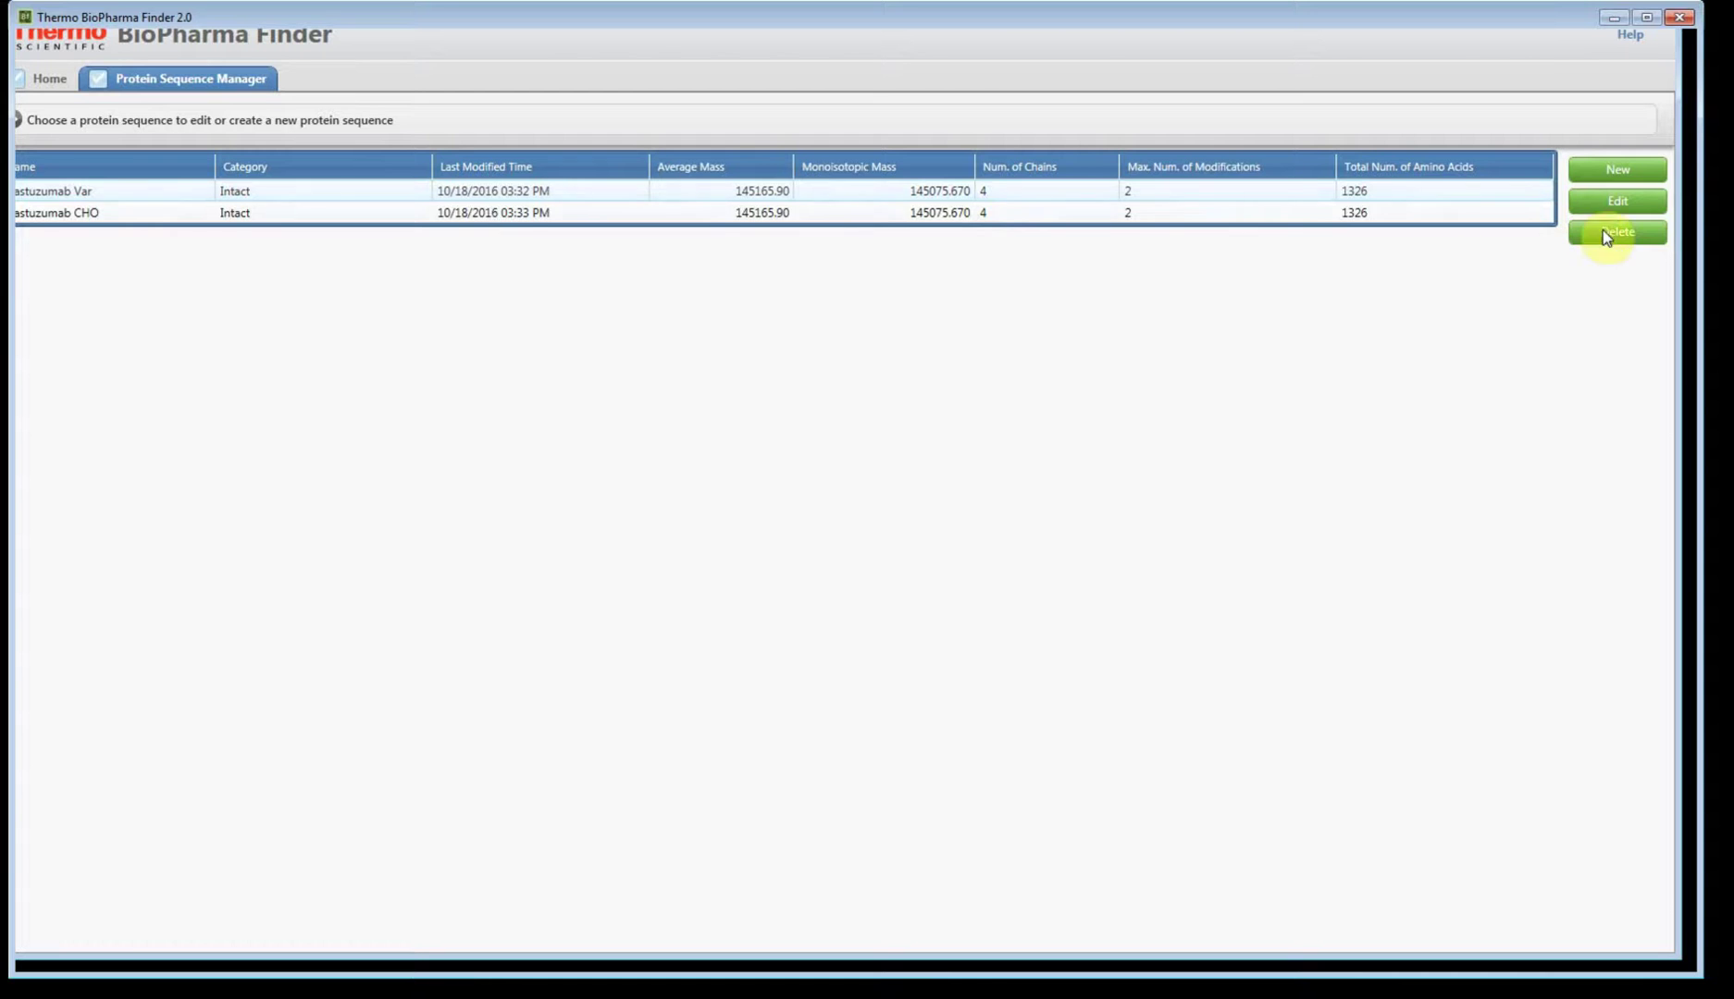
left_click(1625, 205)
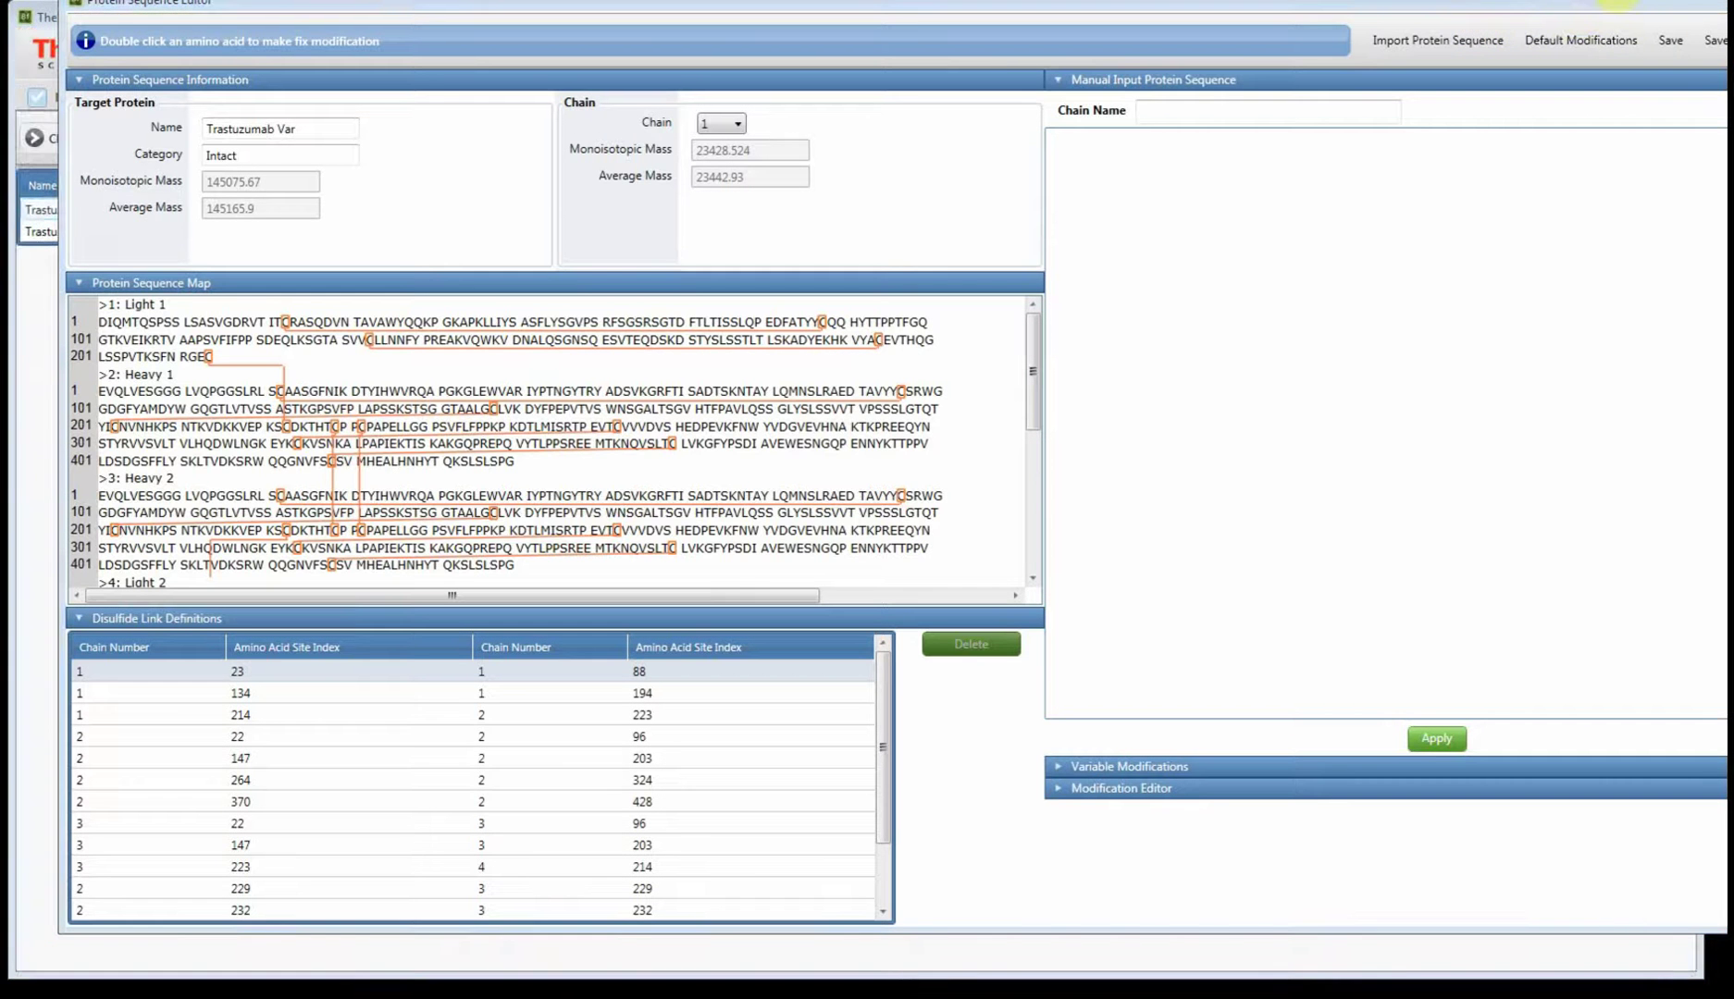
key("alt+F4")
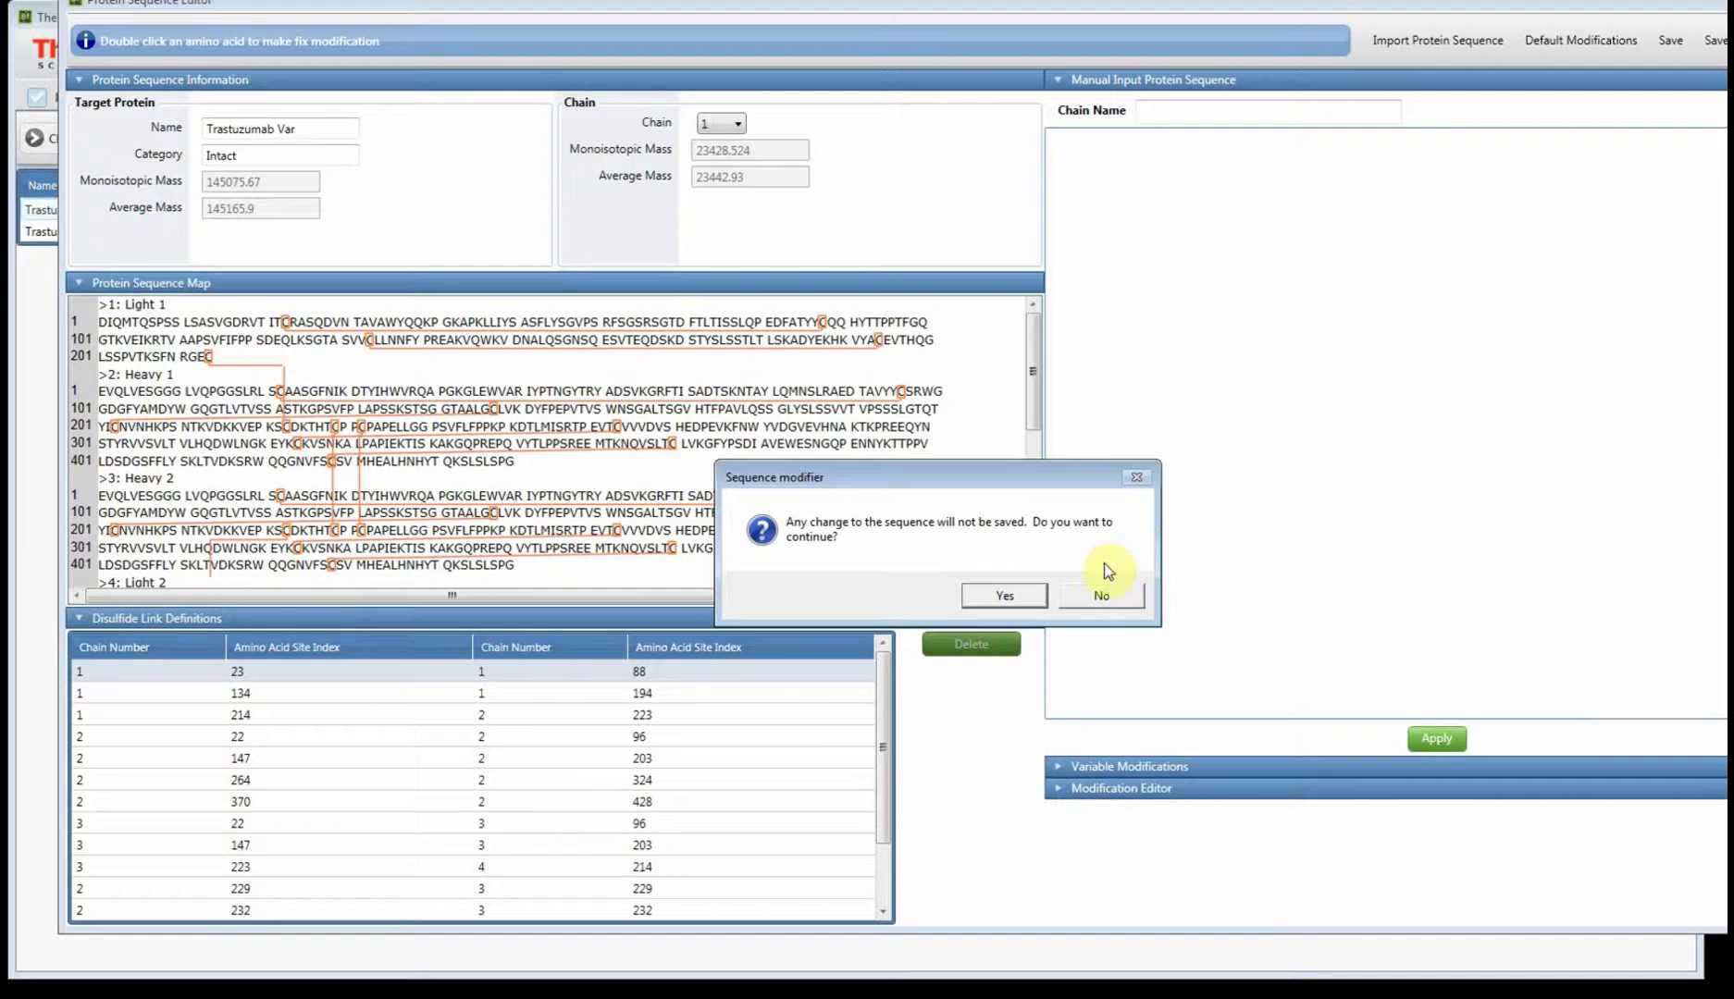
left_click(1006, 594)
- Start a new protein sequence and import Trastuzumab LC.fasta from the BPF 2.0 Intact Subunit Analysis folder
left_click(1620, 181)
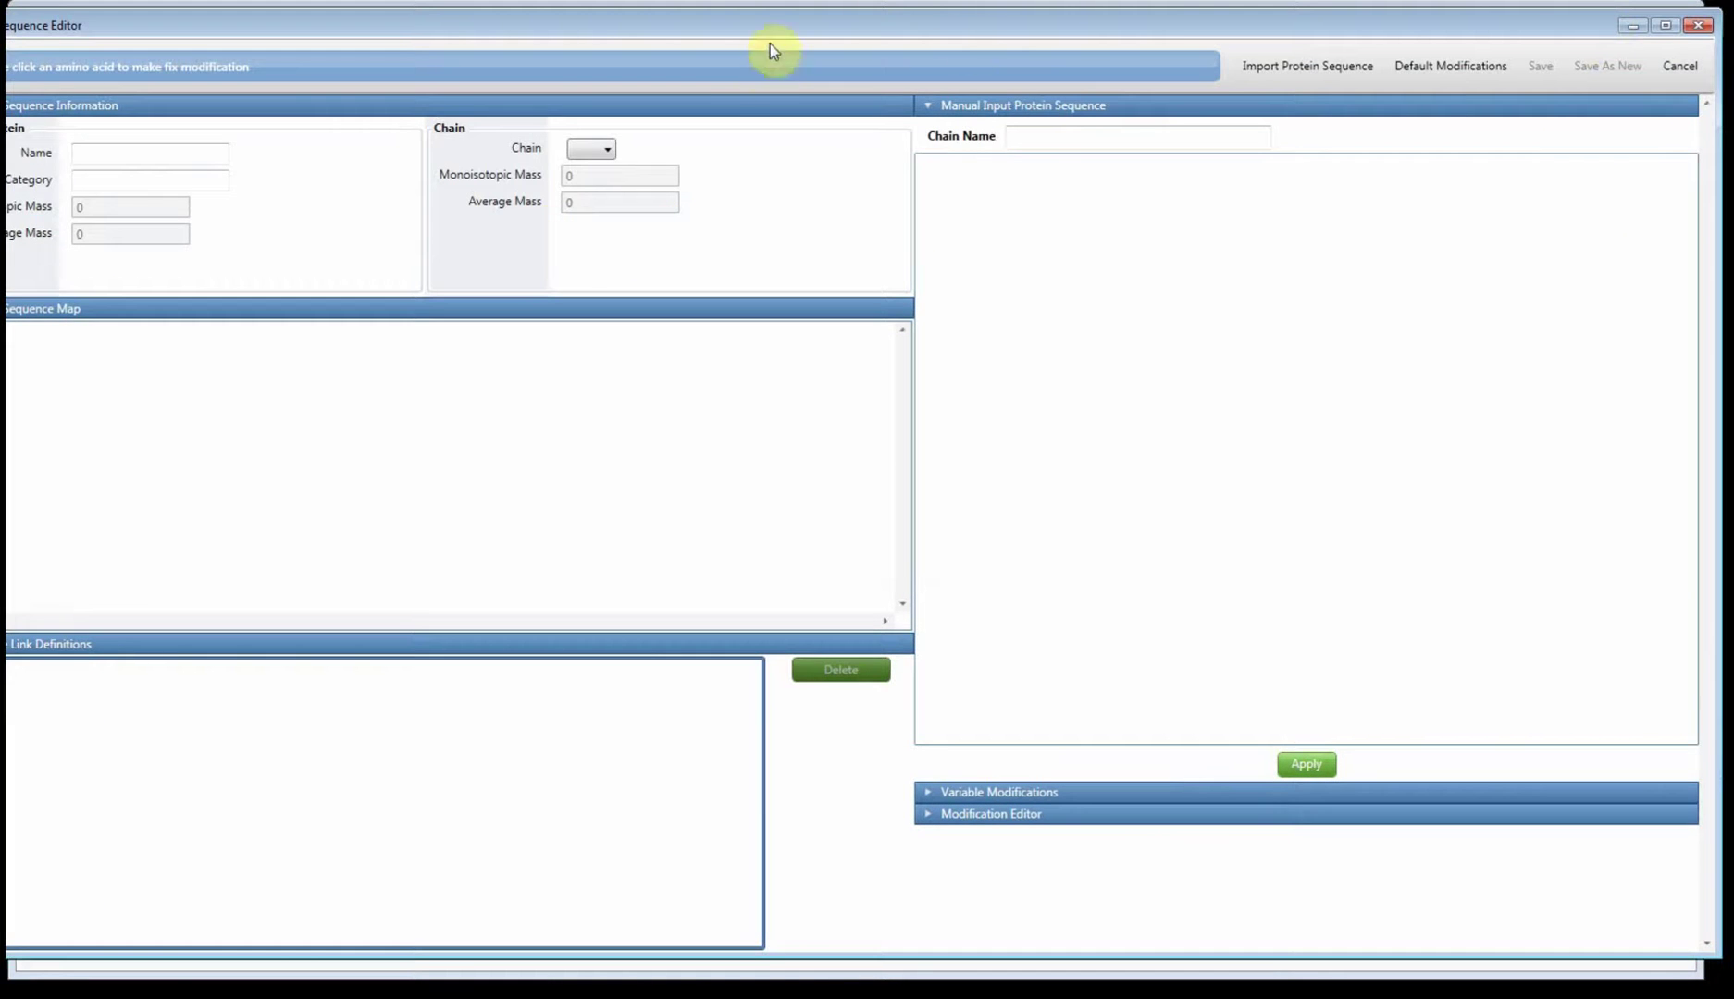
left_click(1304, 66)
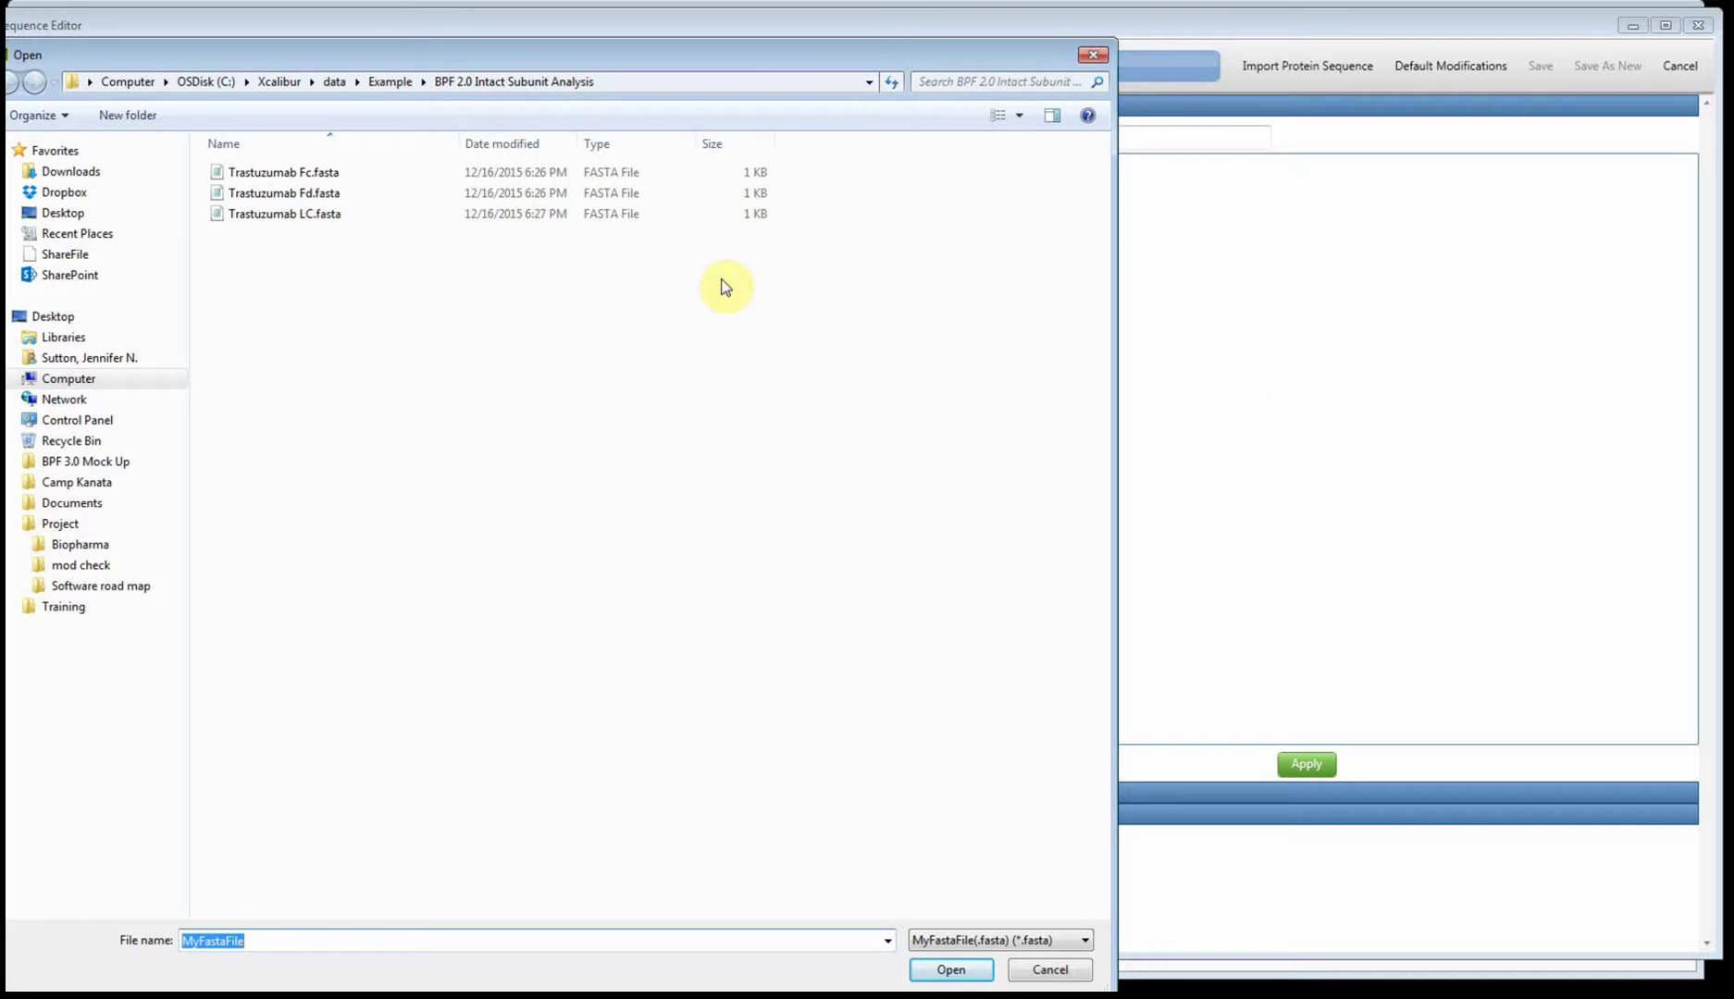
double_click(283, 218)
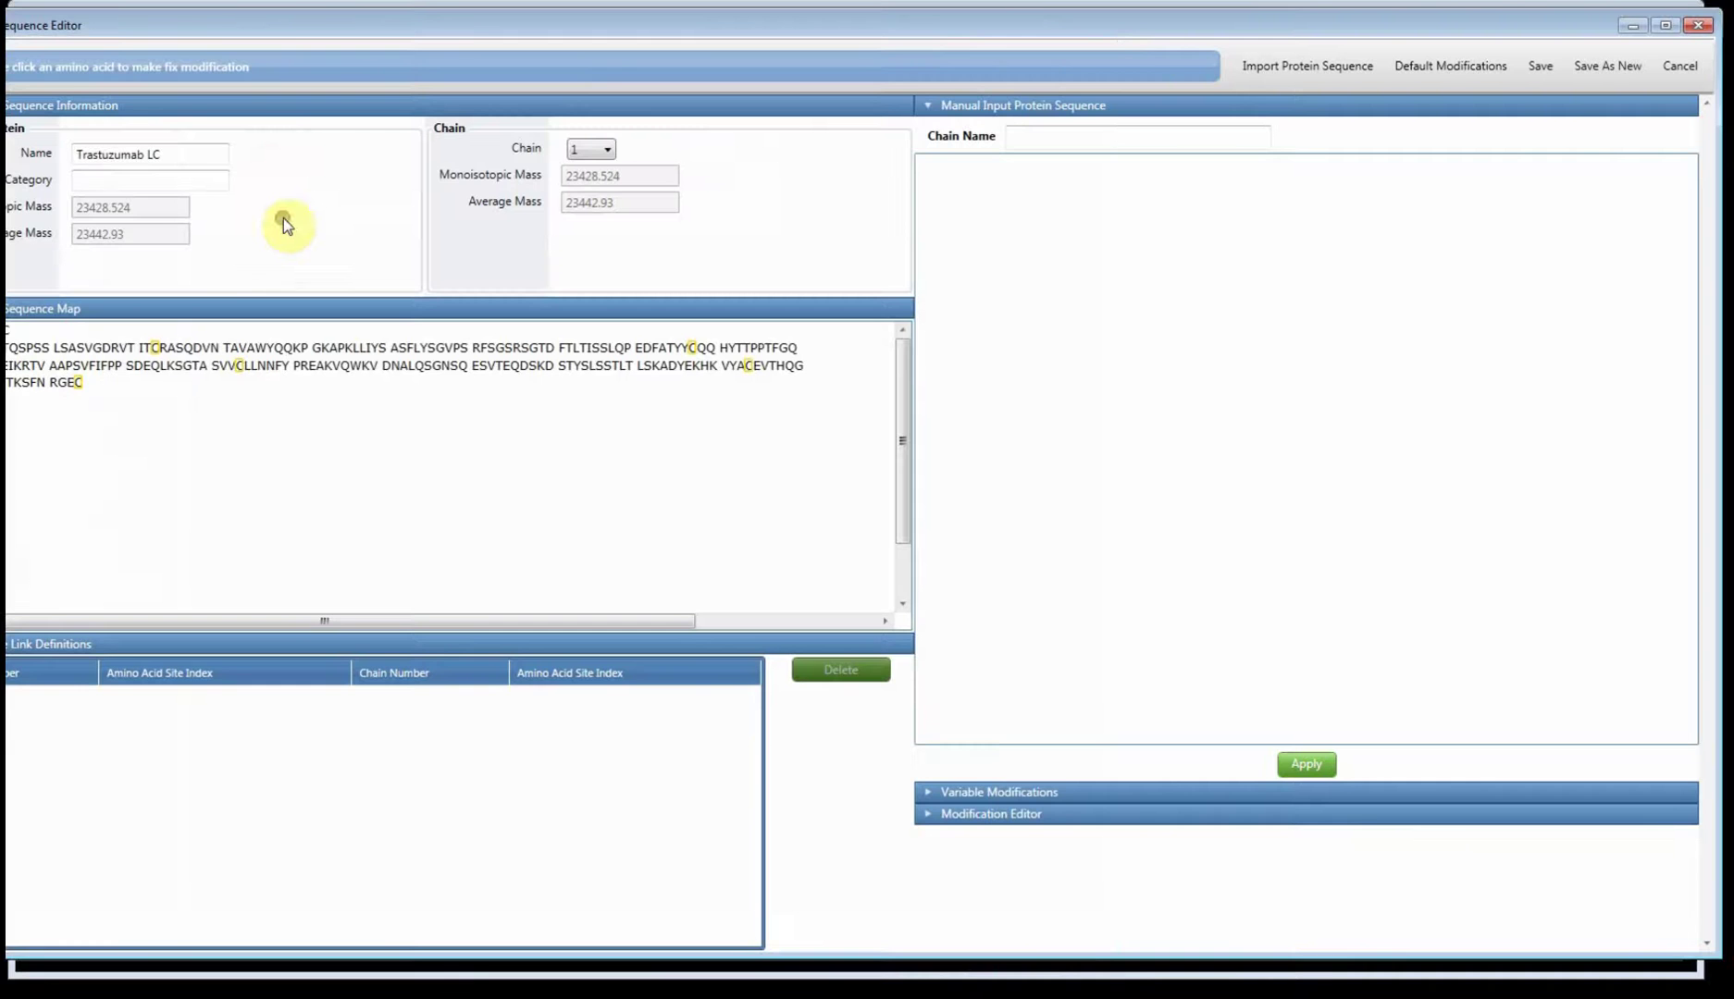
left_click(238, 26)
left_click_drag(239, 27, 326, 36)
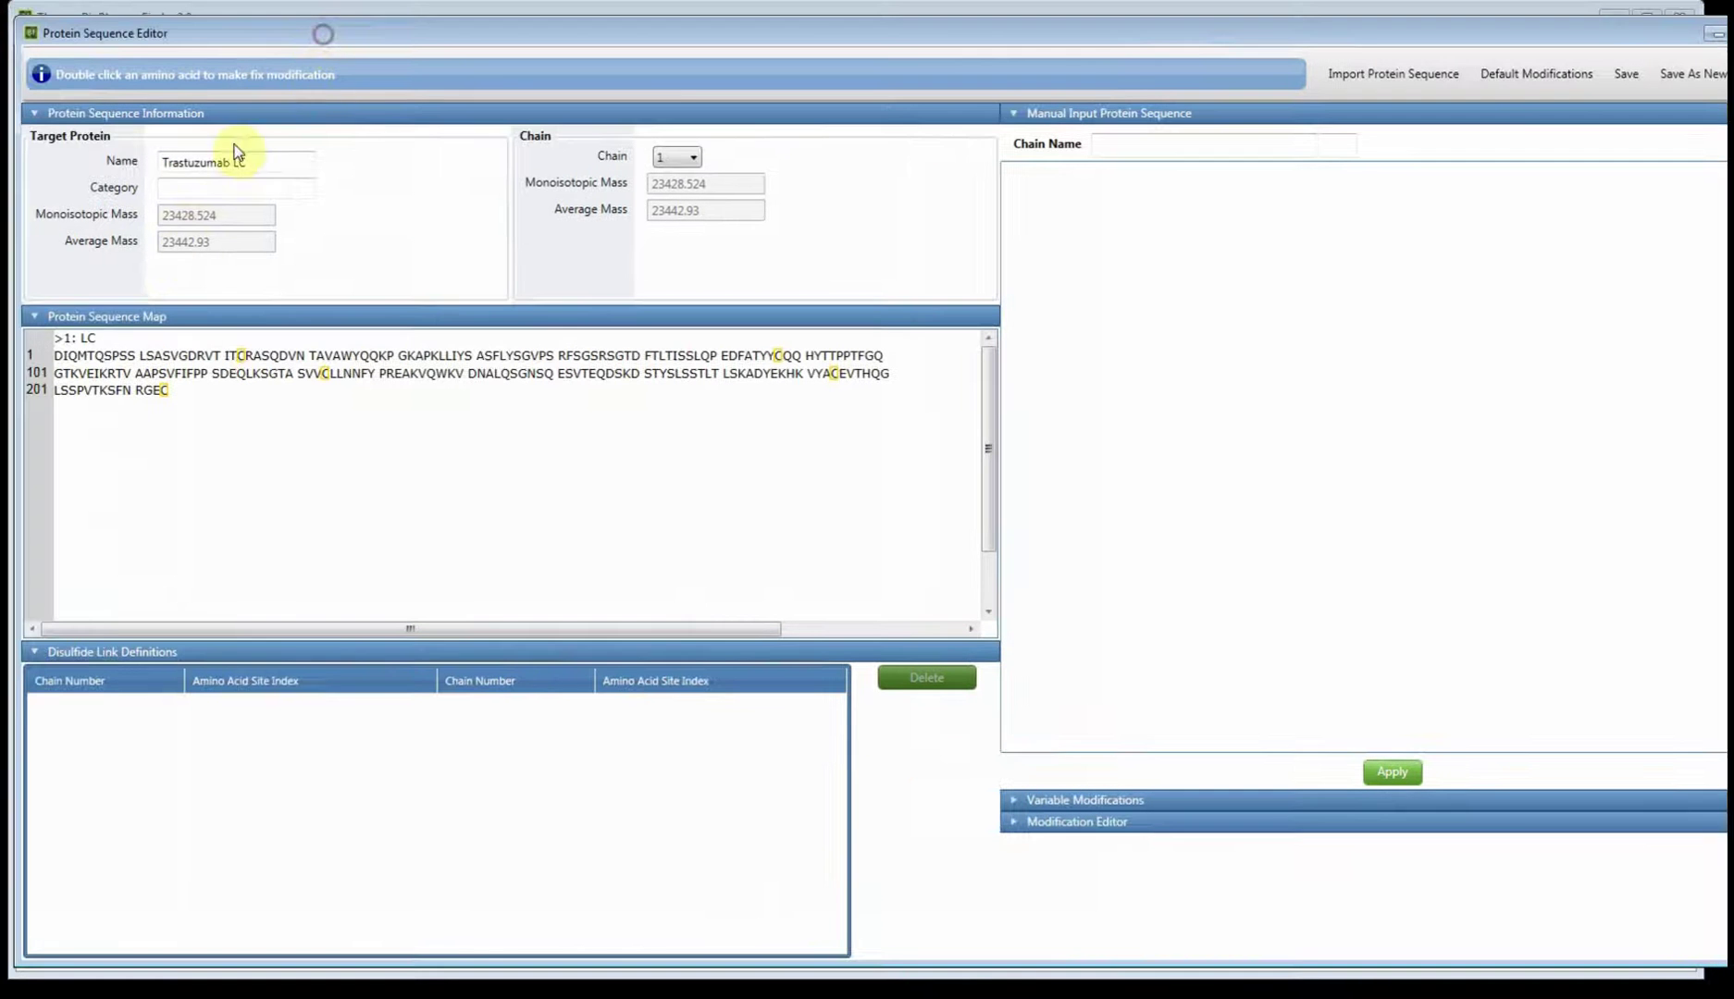
- Set the Trastuzumab LC sequence's category to Intact and save the sequence
left_click(182, 188)
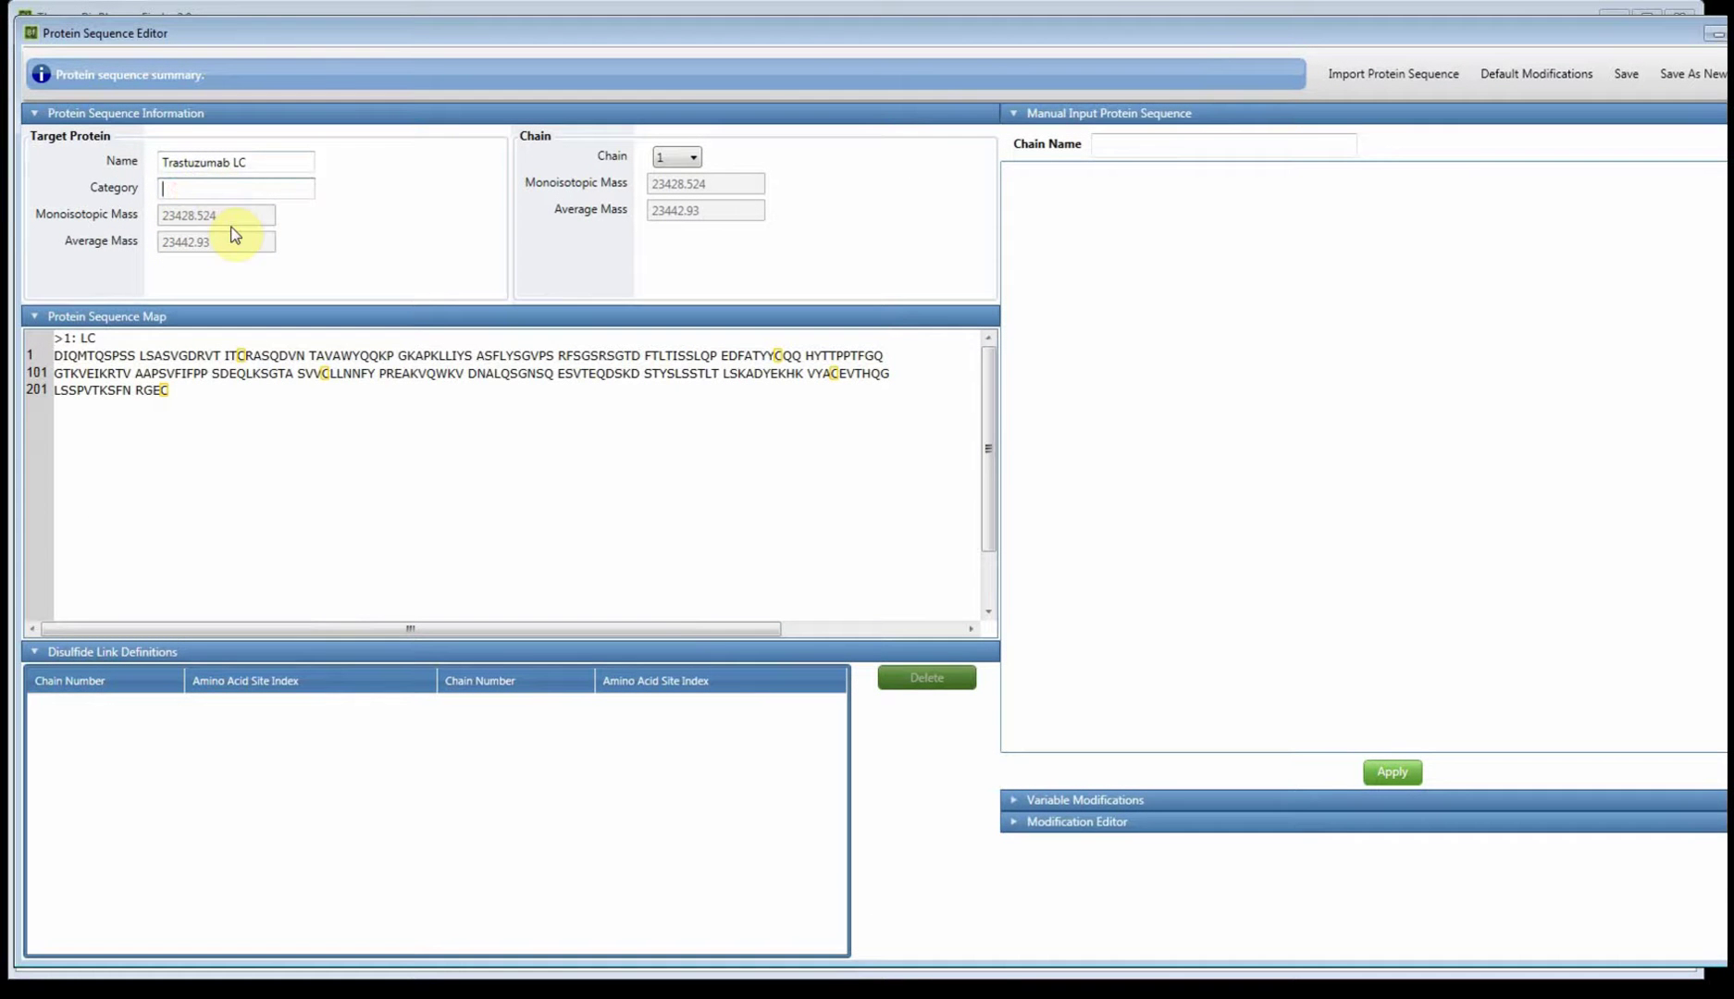
type("Intact")
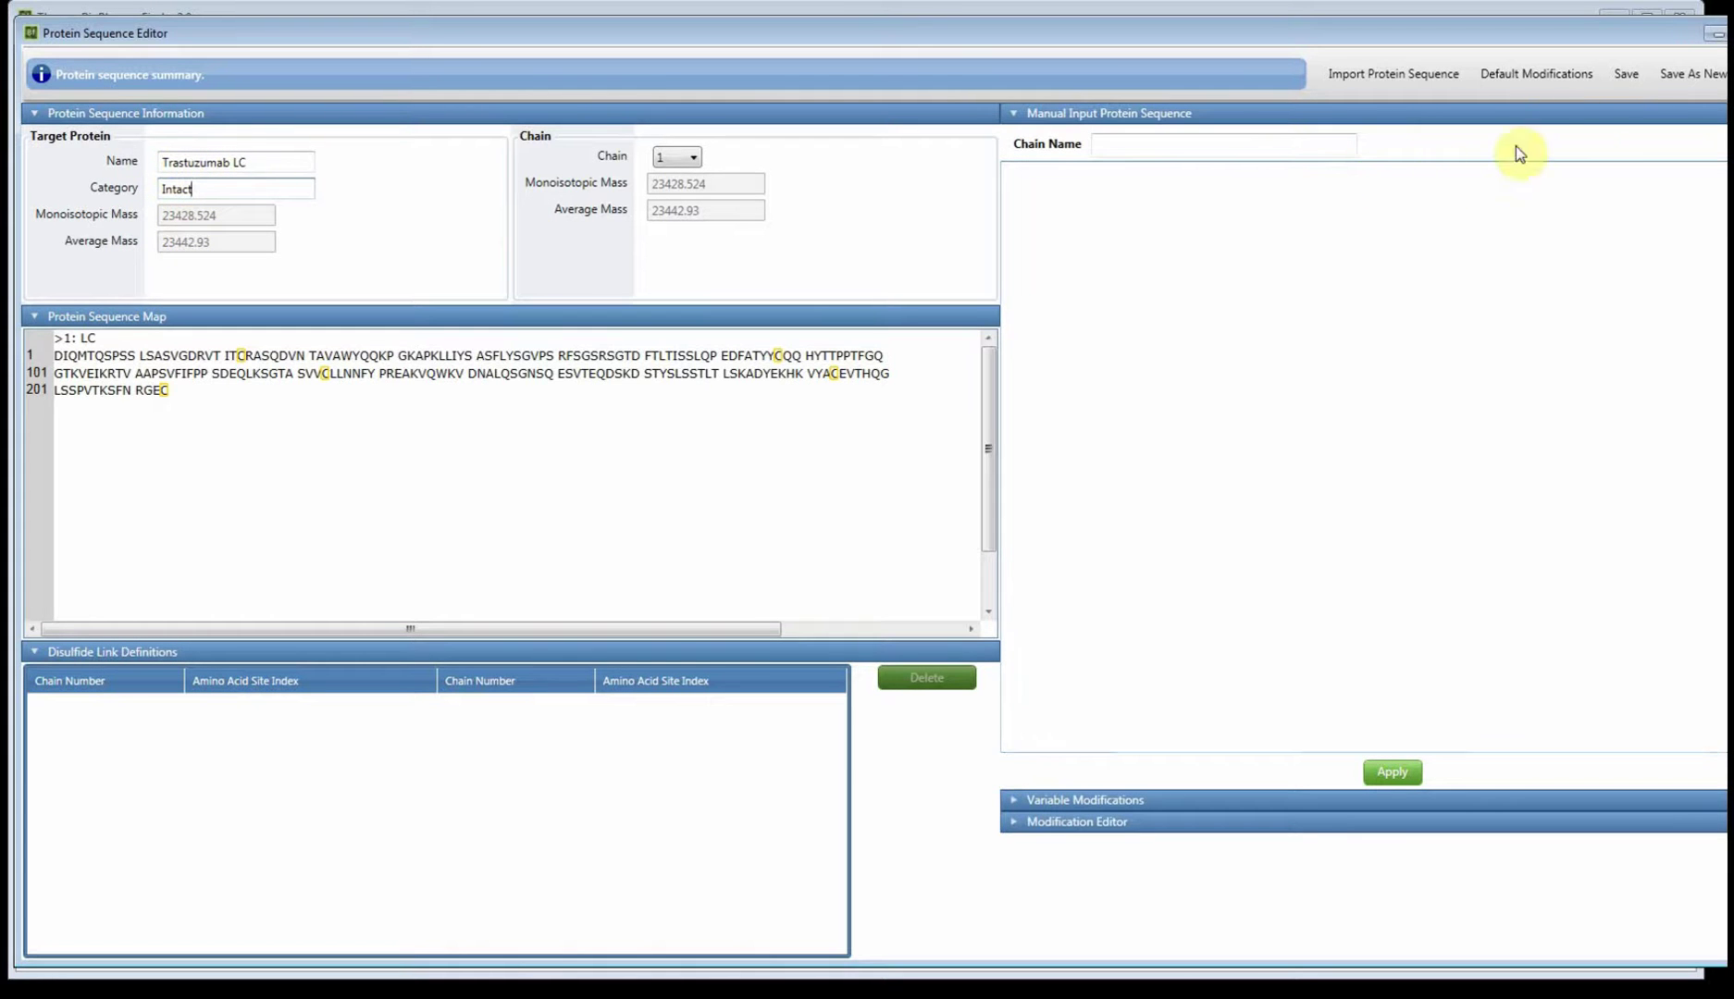
left_click(1625, 74)
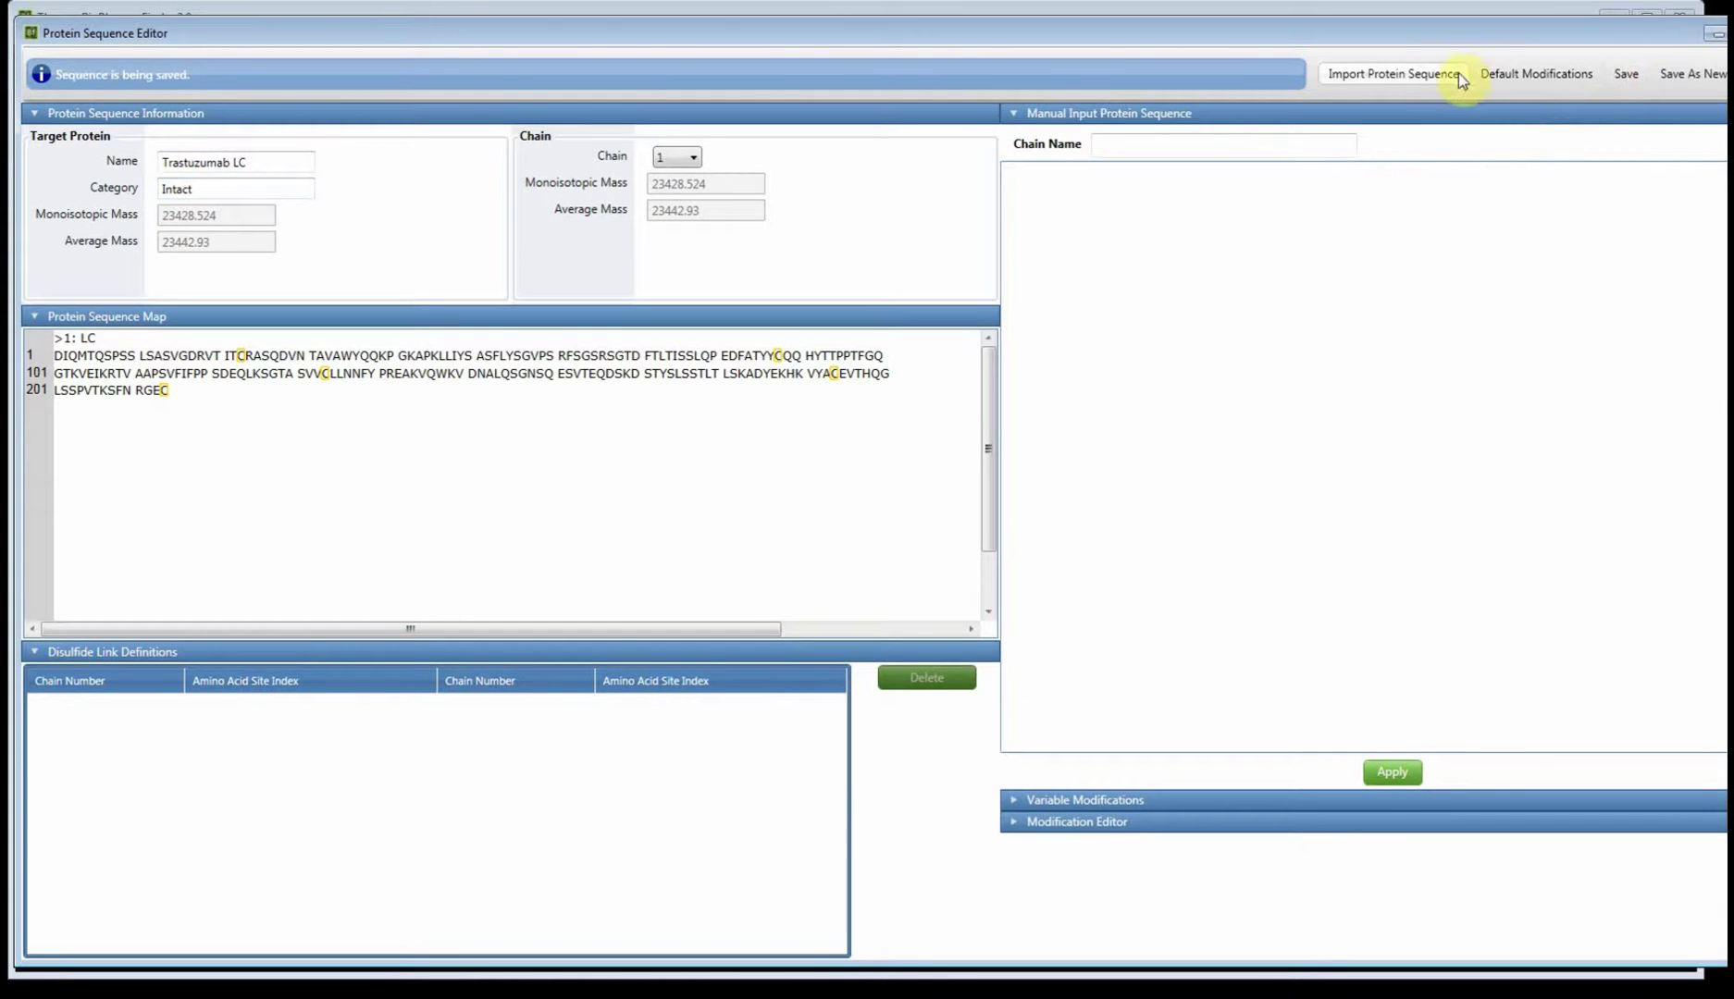
- Import Trastuzumab Fd.fasta as the next protein sequence and set its category to Intact
left_click(1408, 79)
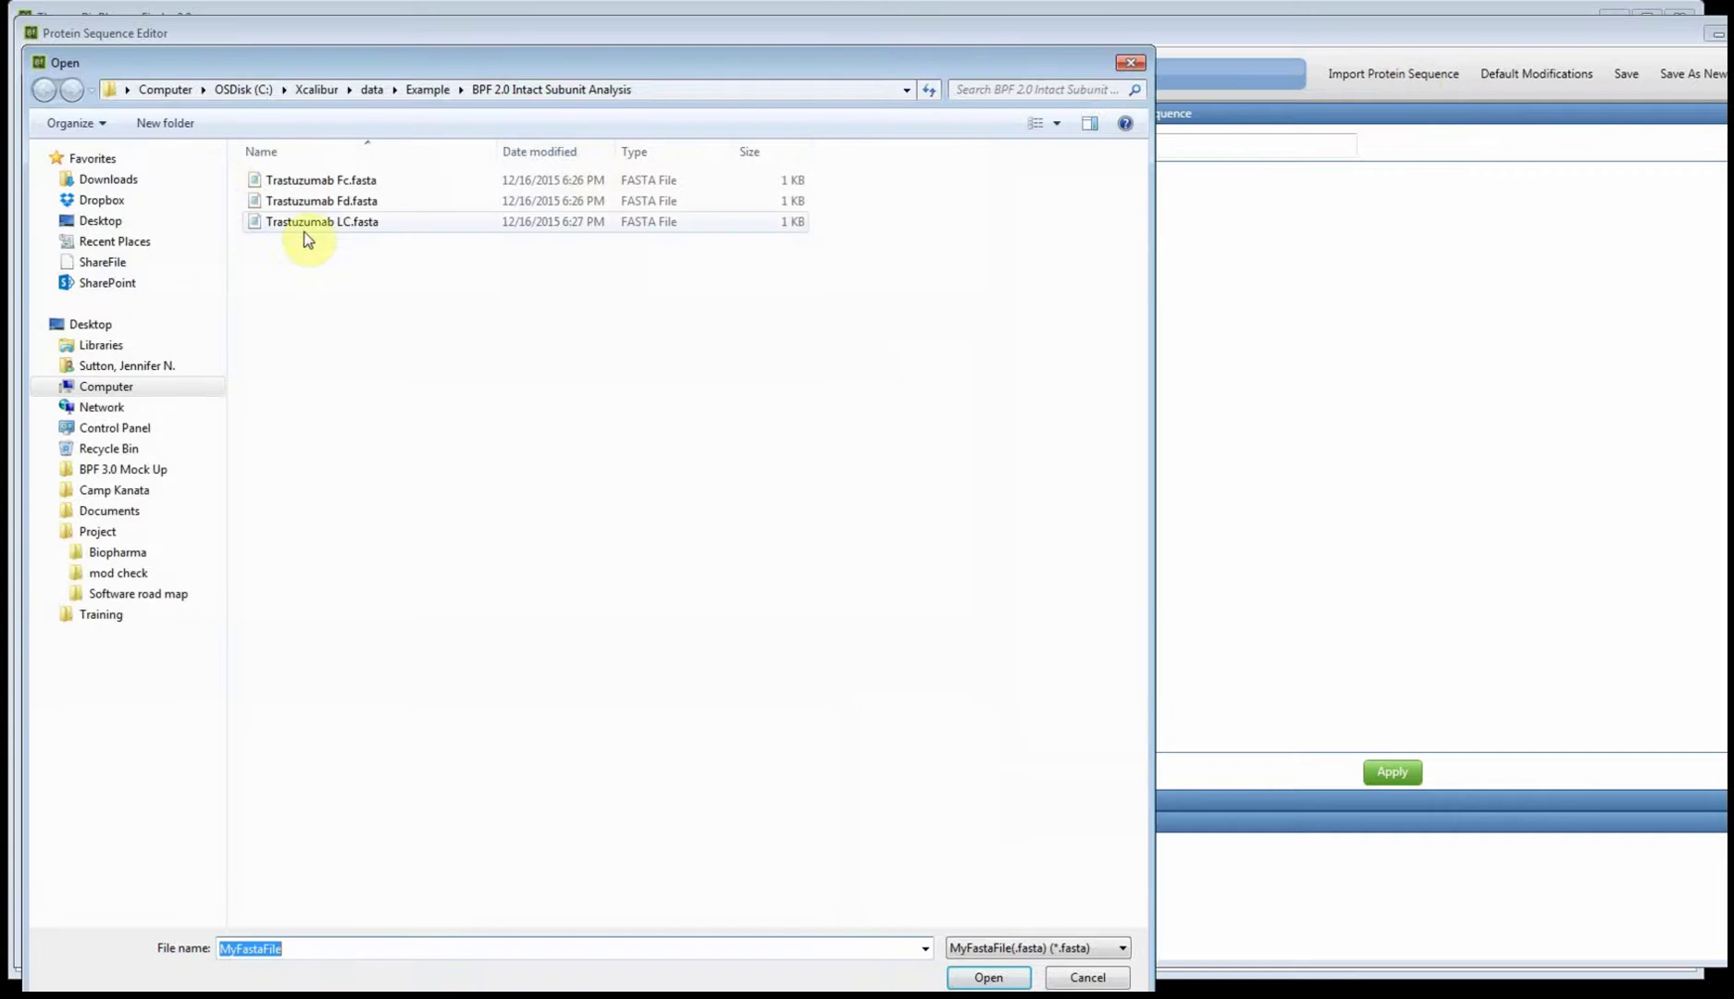
double_click(304, 203)
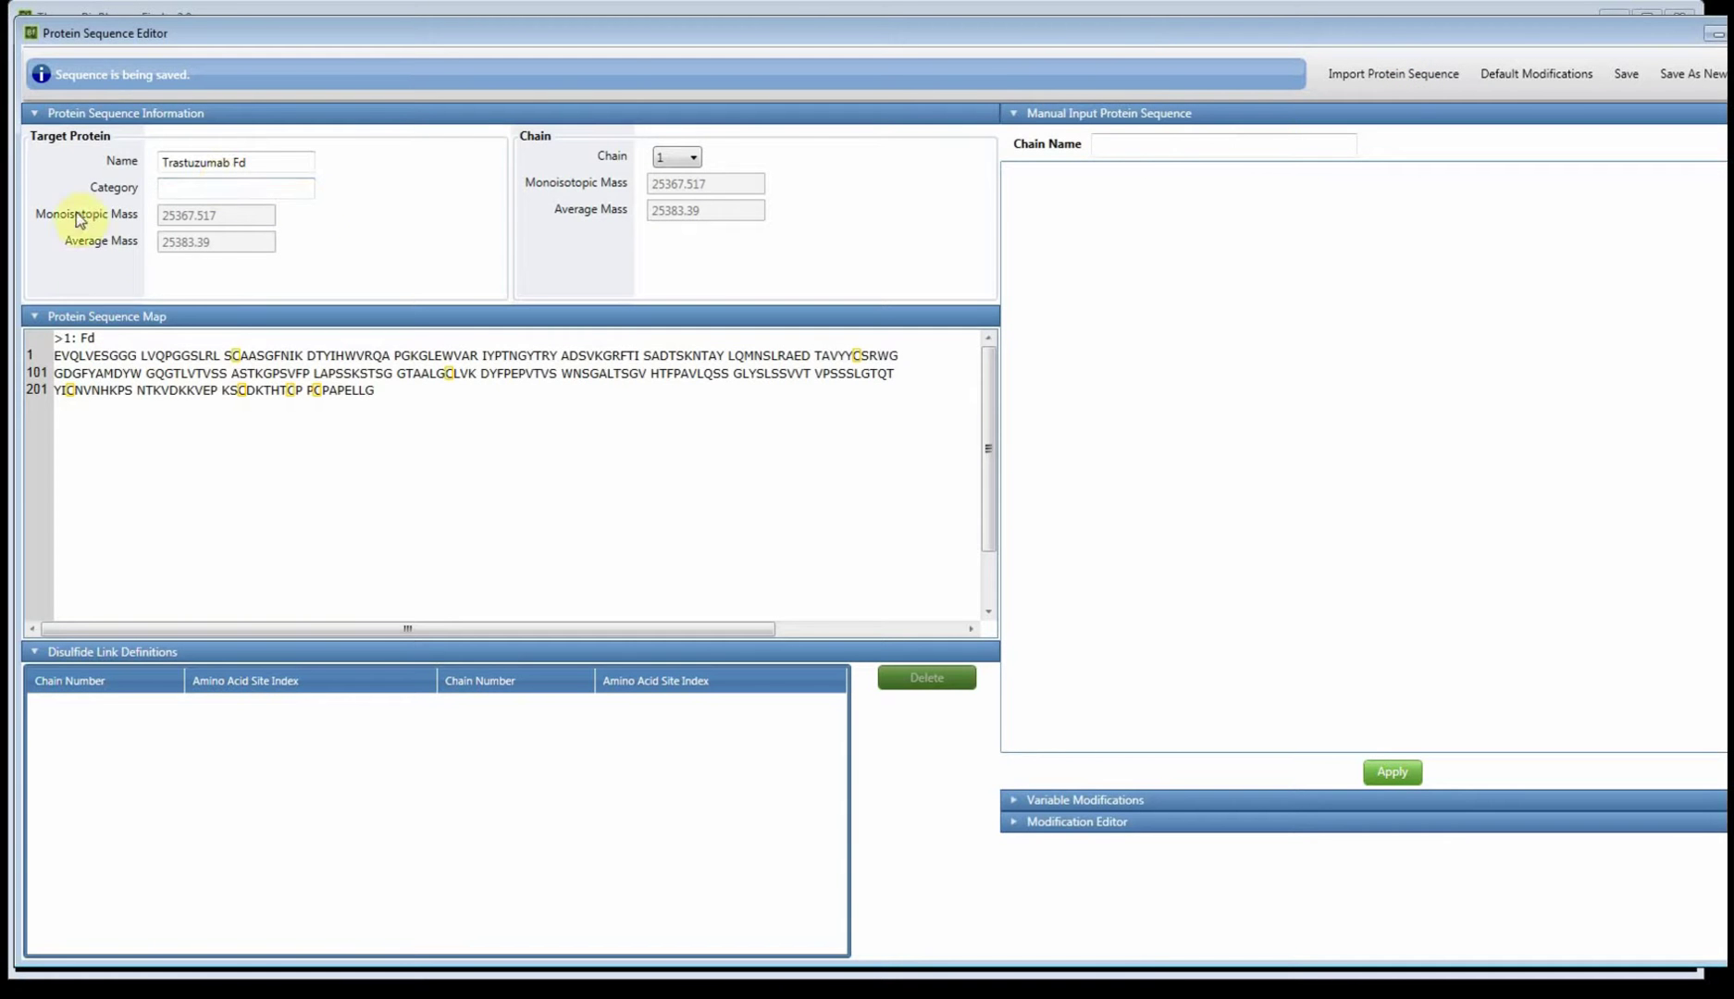
left_click(184, 195)
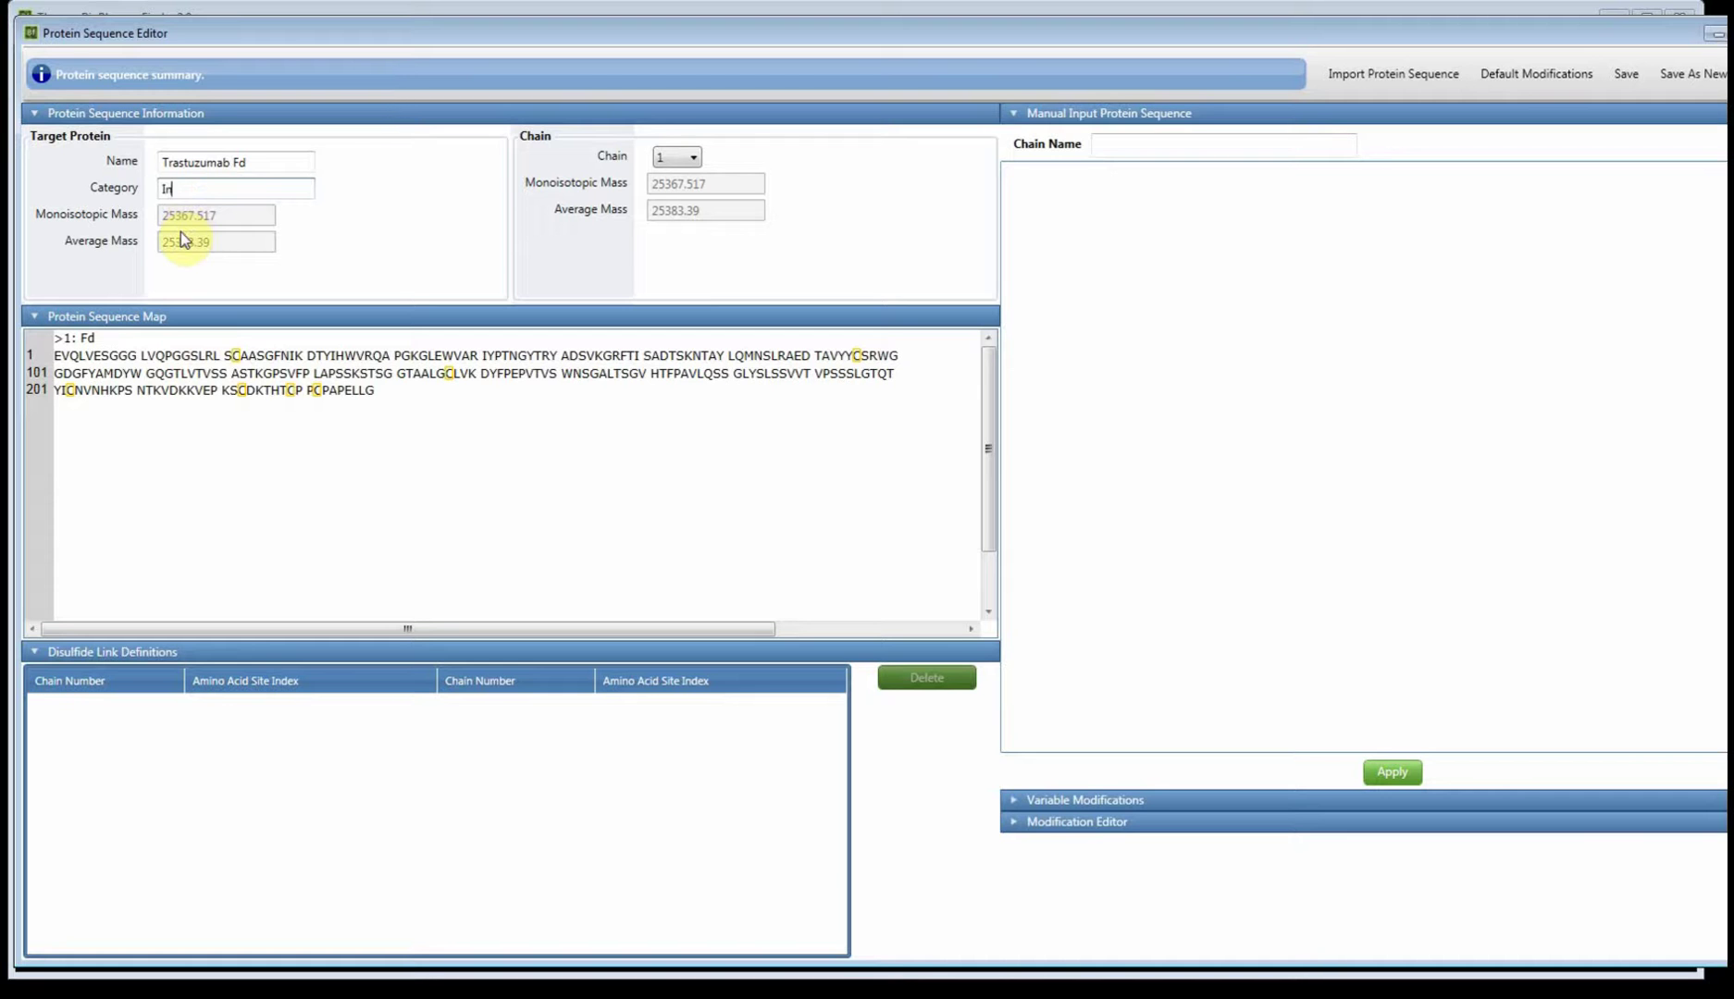
type("Intact")
- Import Trastuzumab Fc.fasta as the next protein sequence and set its category to Intact
left_click(1408, 76)
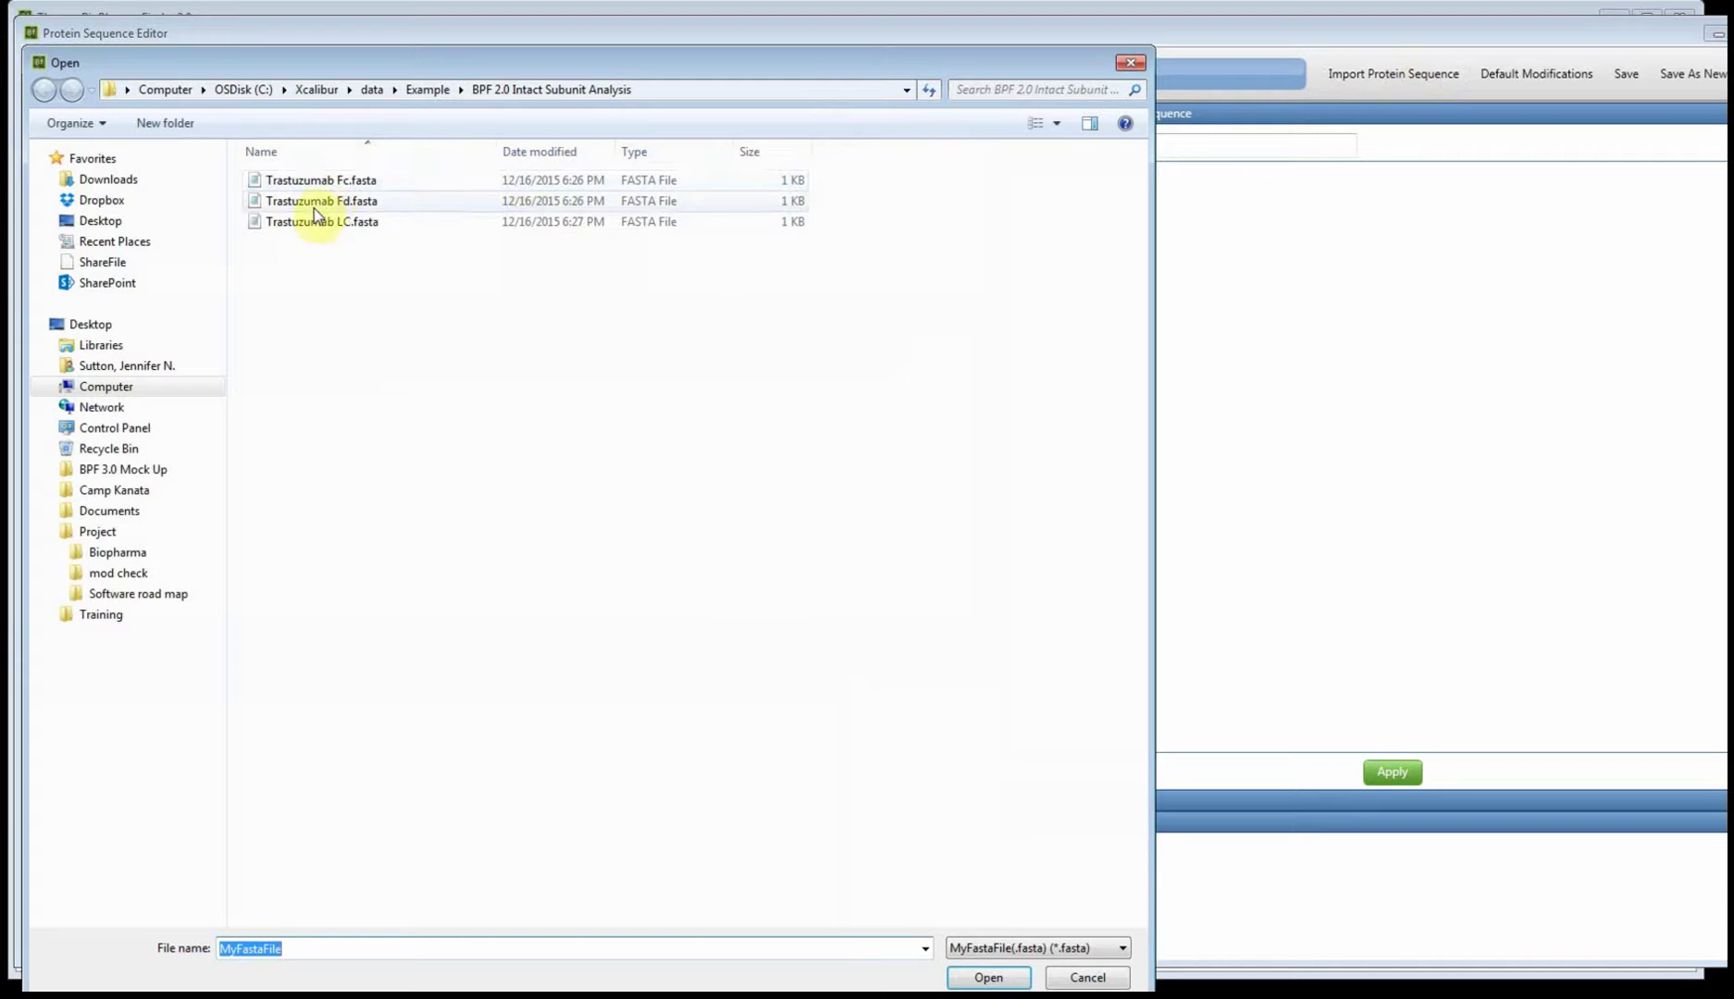
double_click(300, 183)
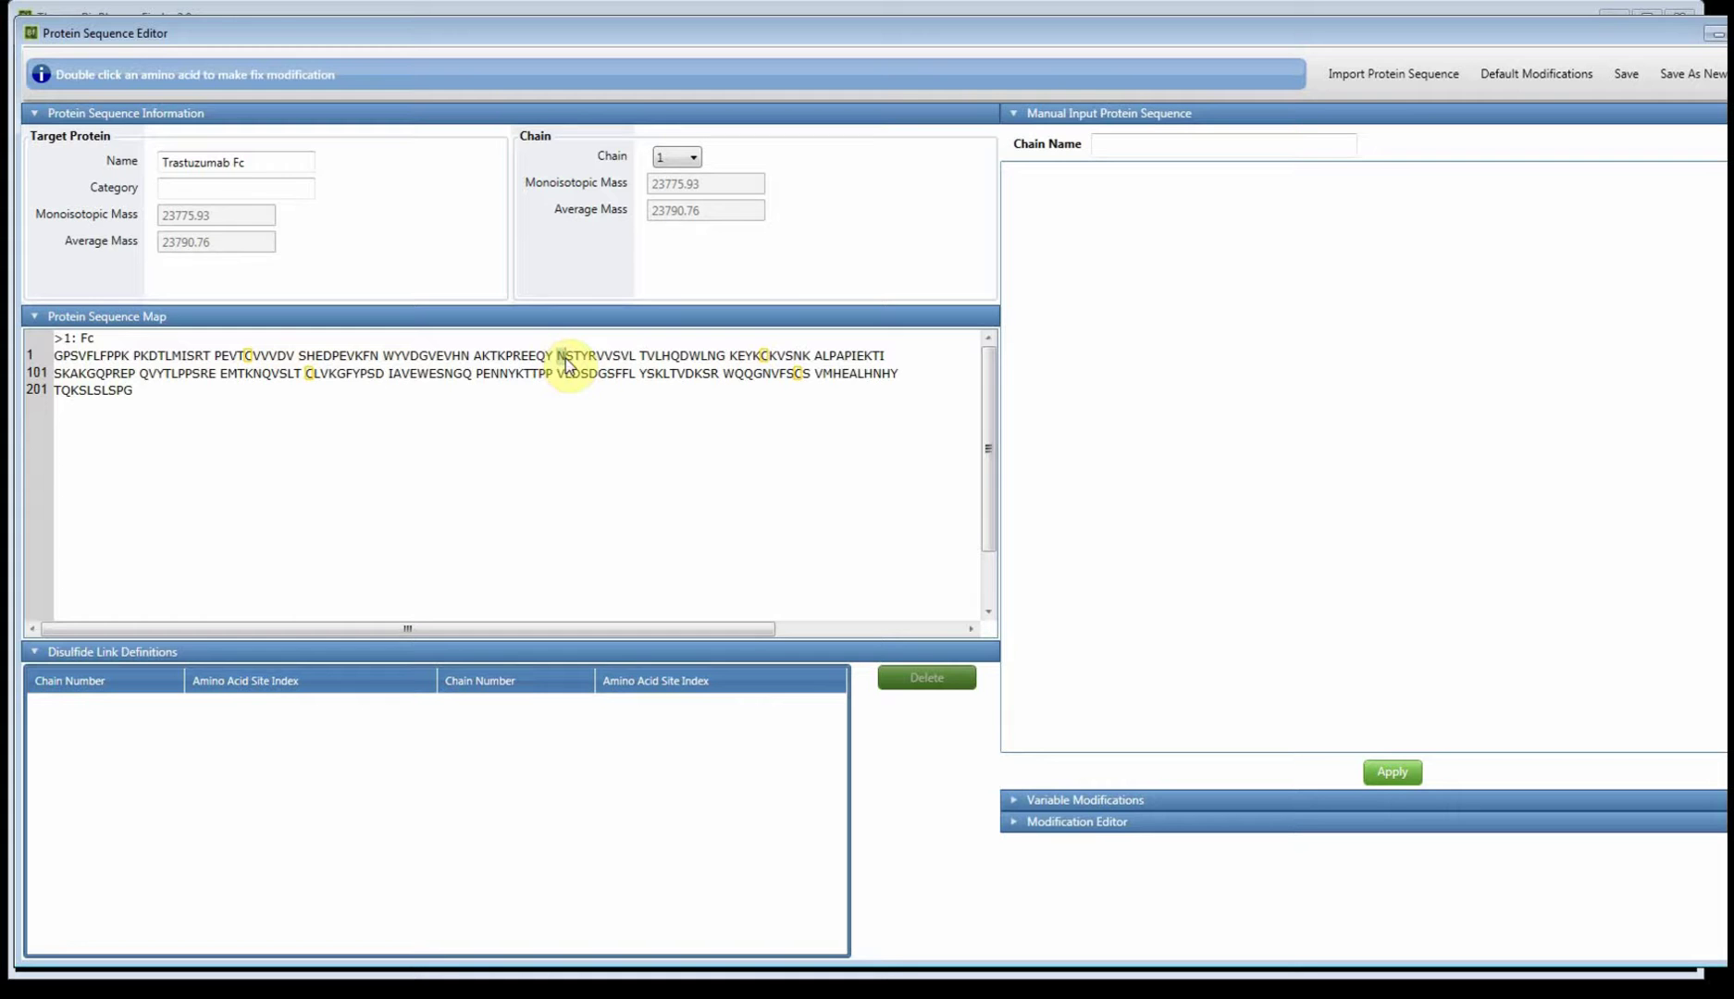
left_click(186, 187)
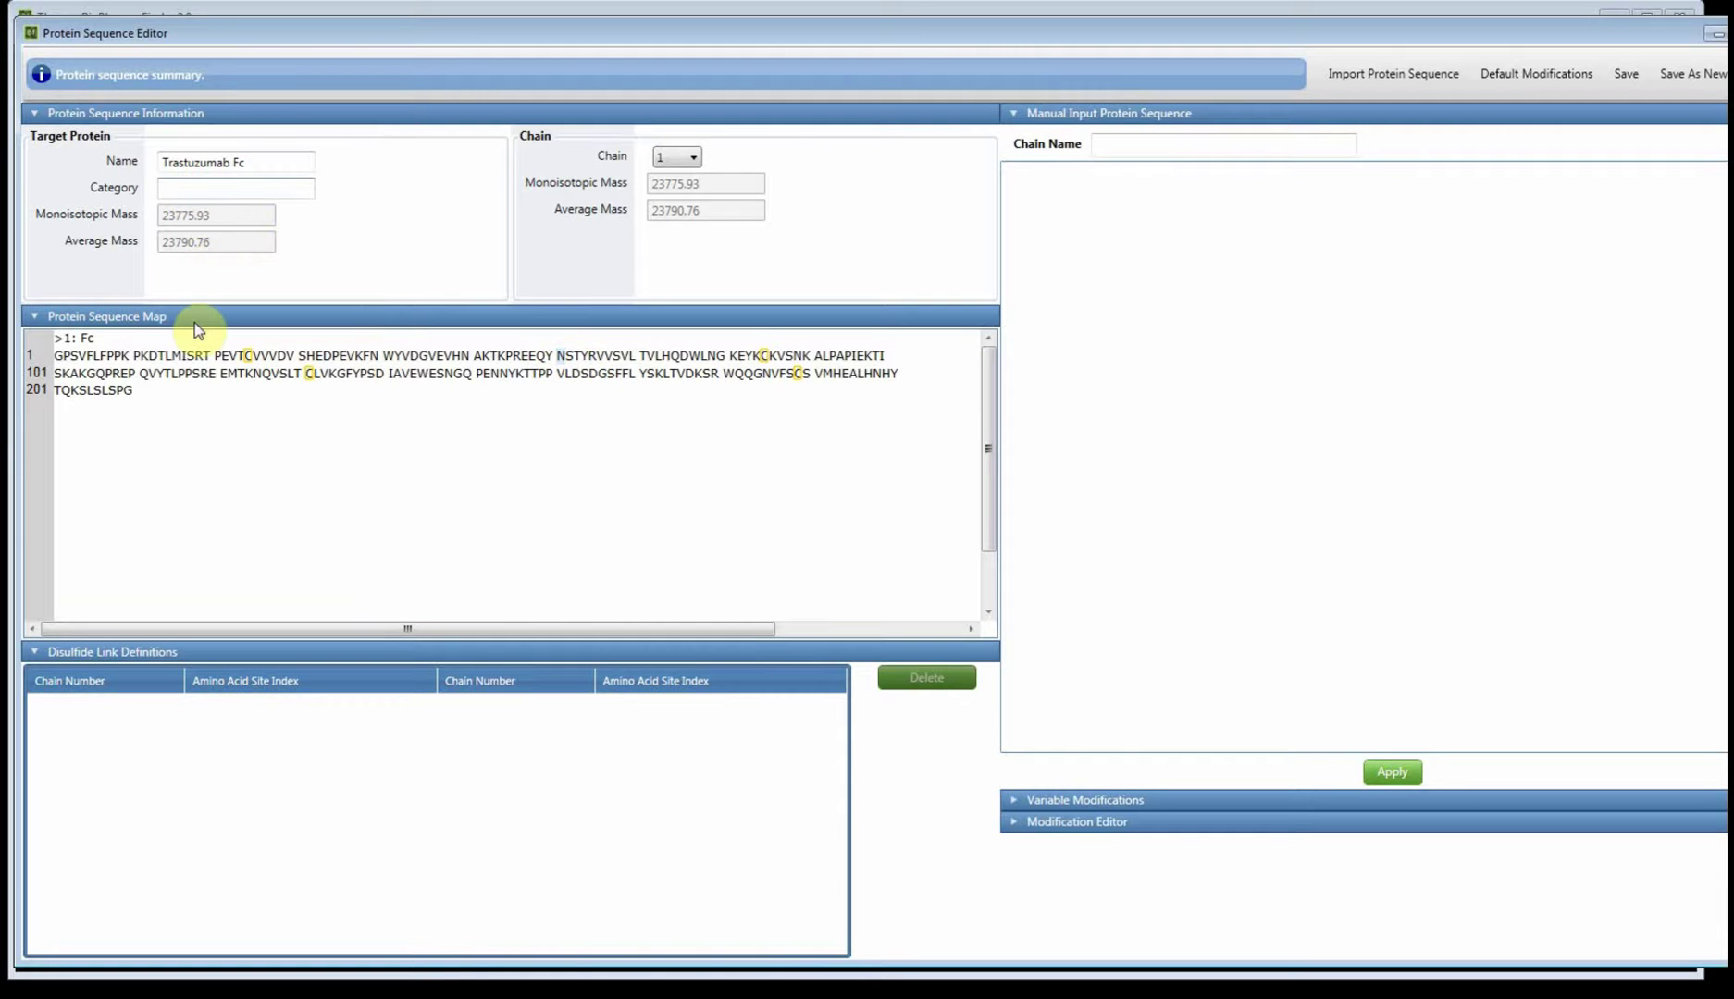
type("Intact")
- Examine the Variable Modifications and Manual Input Protein Sequence sections for the Fc sequence
left_click(1033, 806)
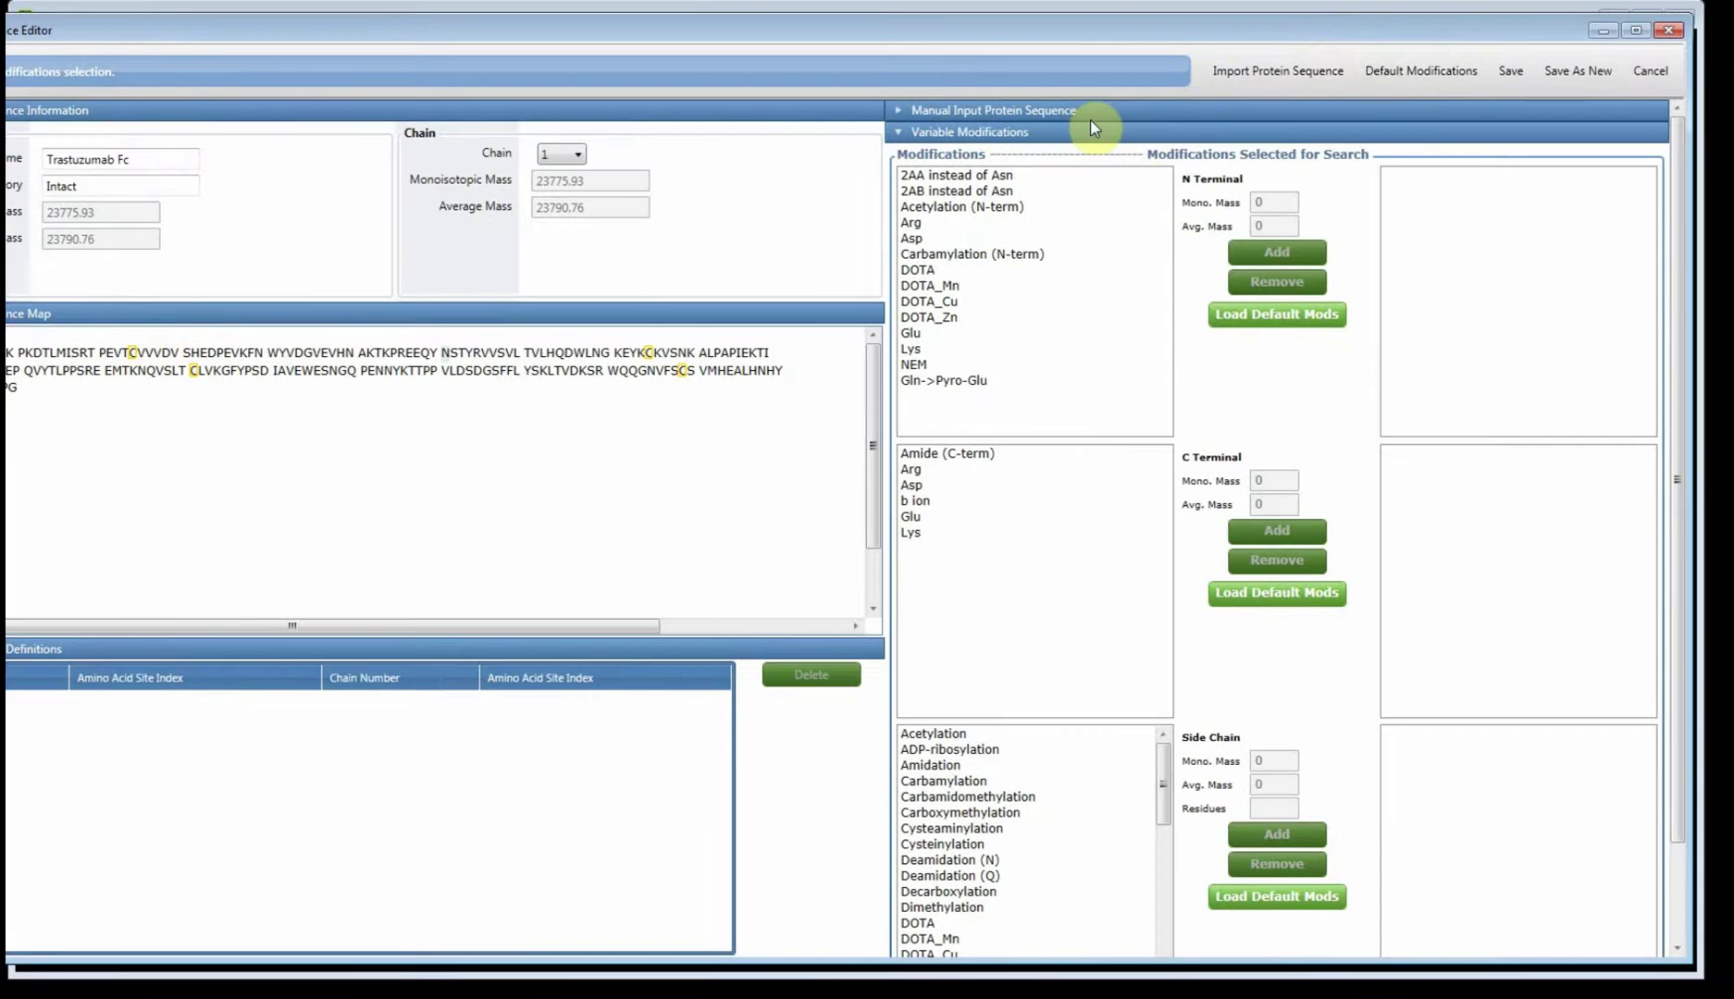
left_click(921, 131)
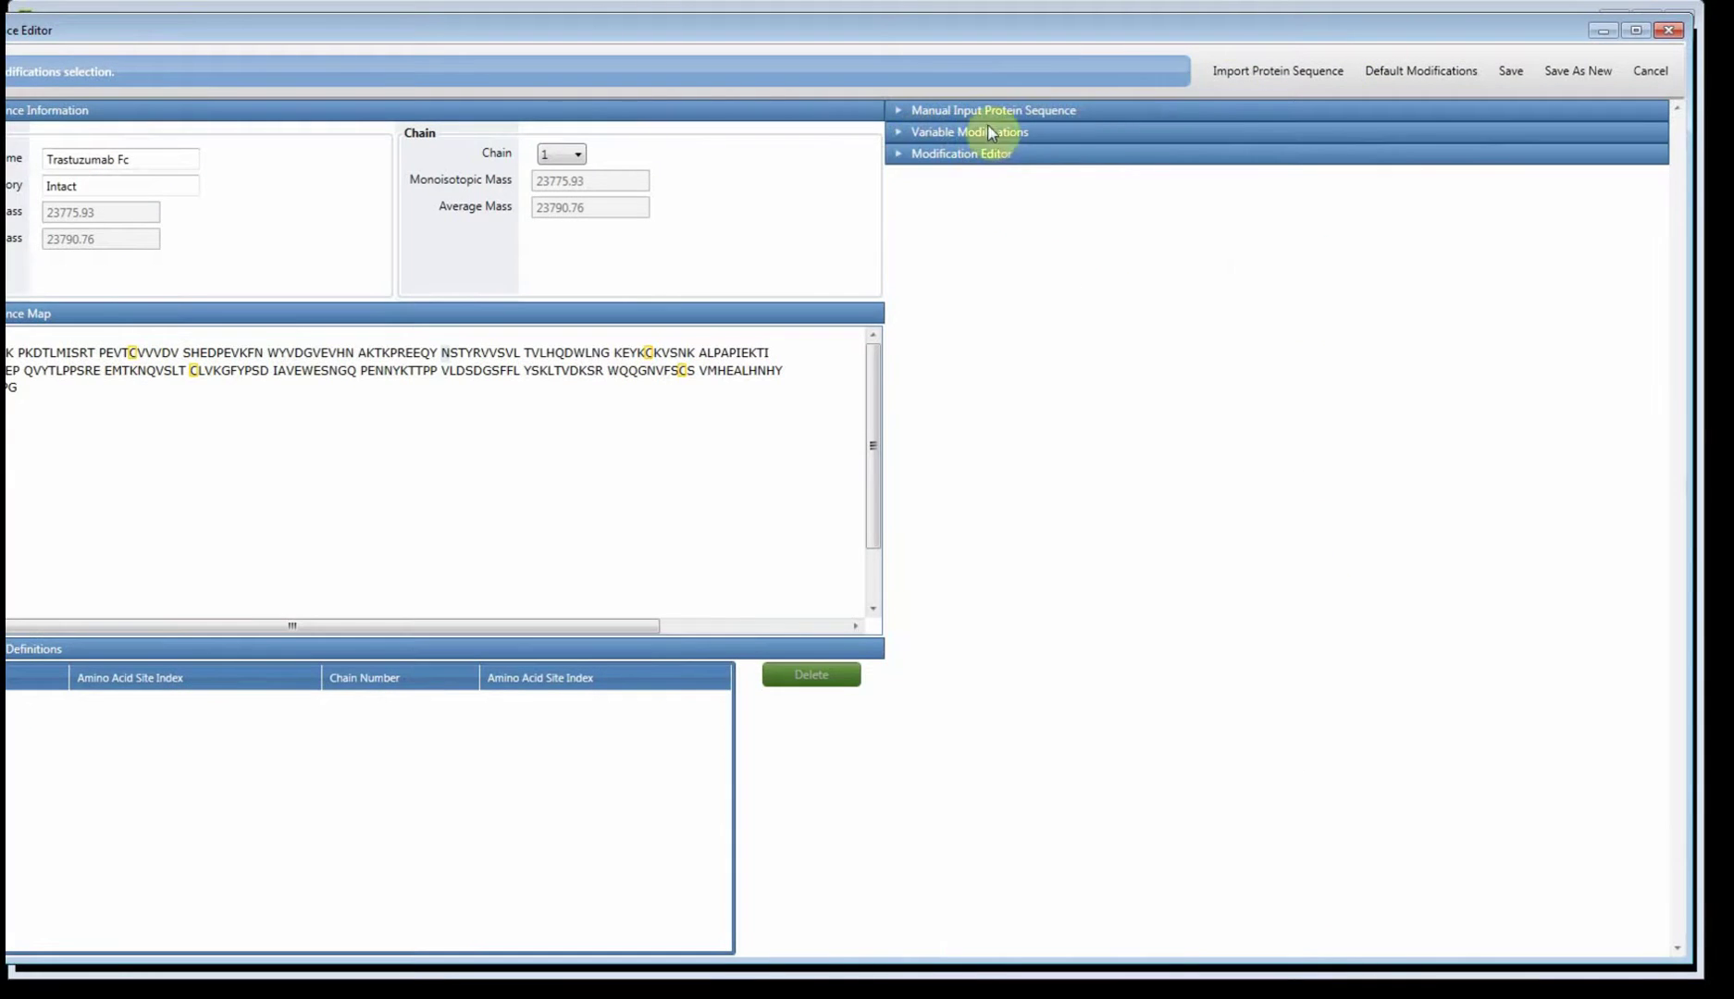
left_click(922, 132)
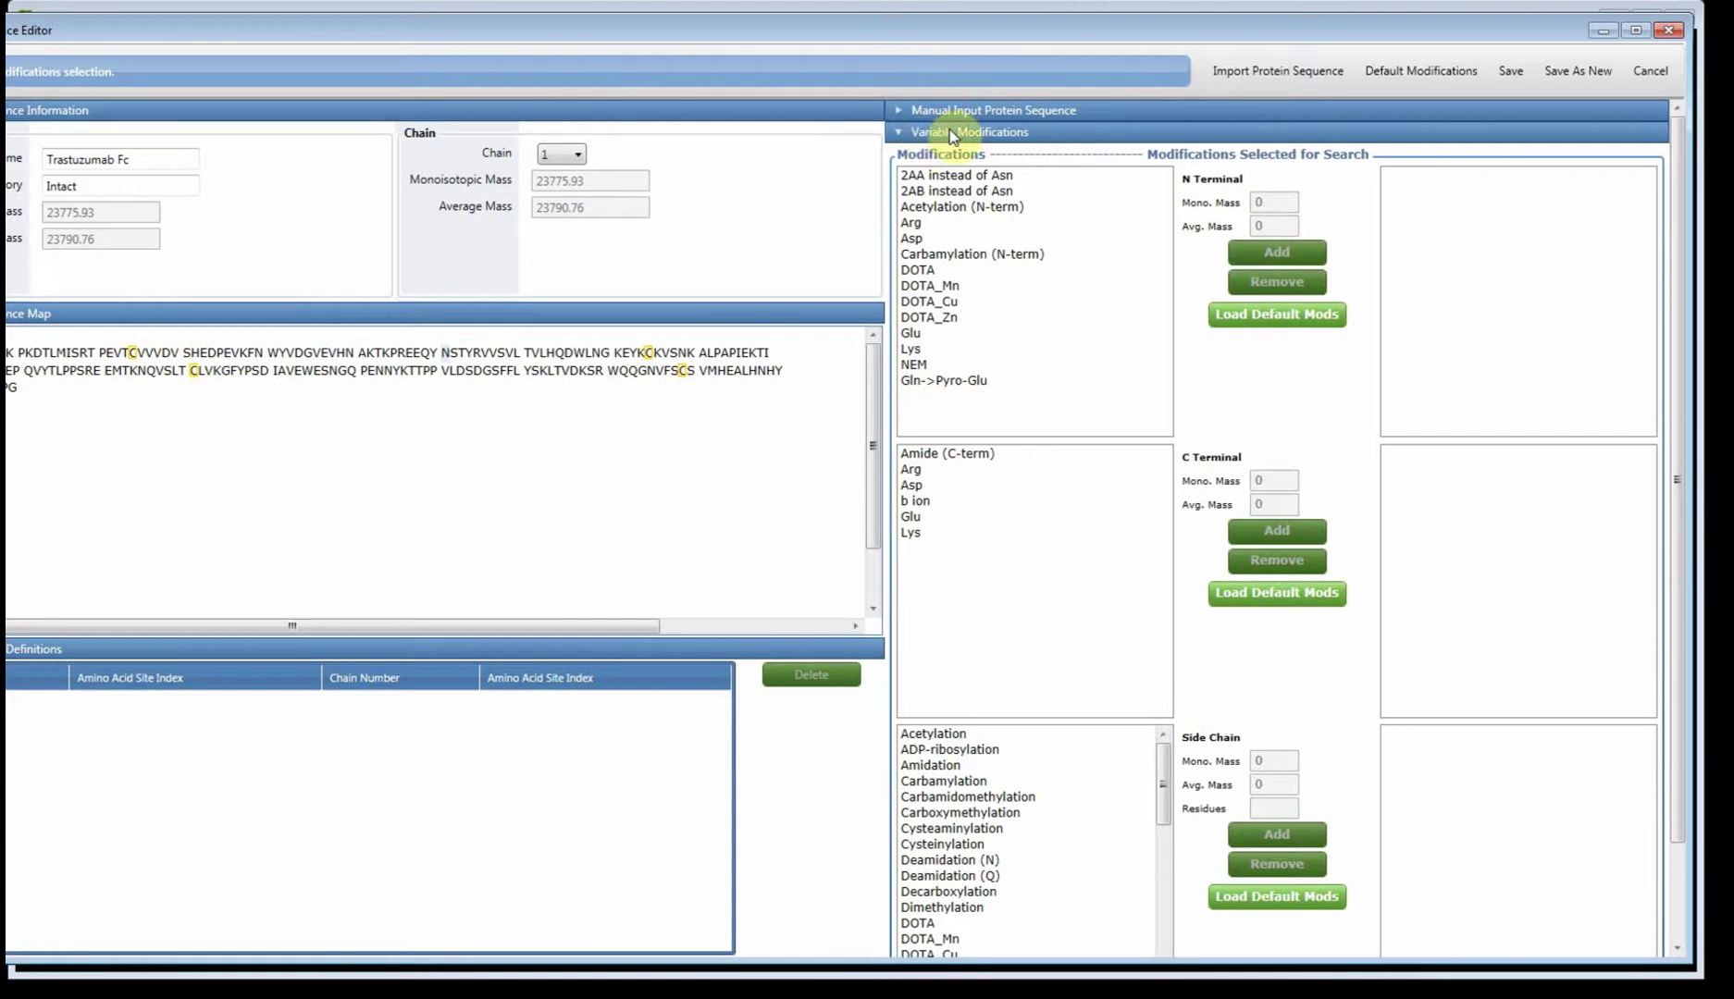
left_click(923, 135)
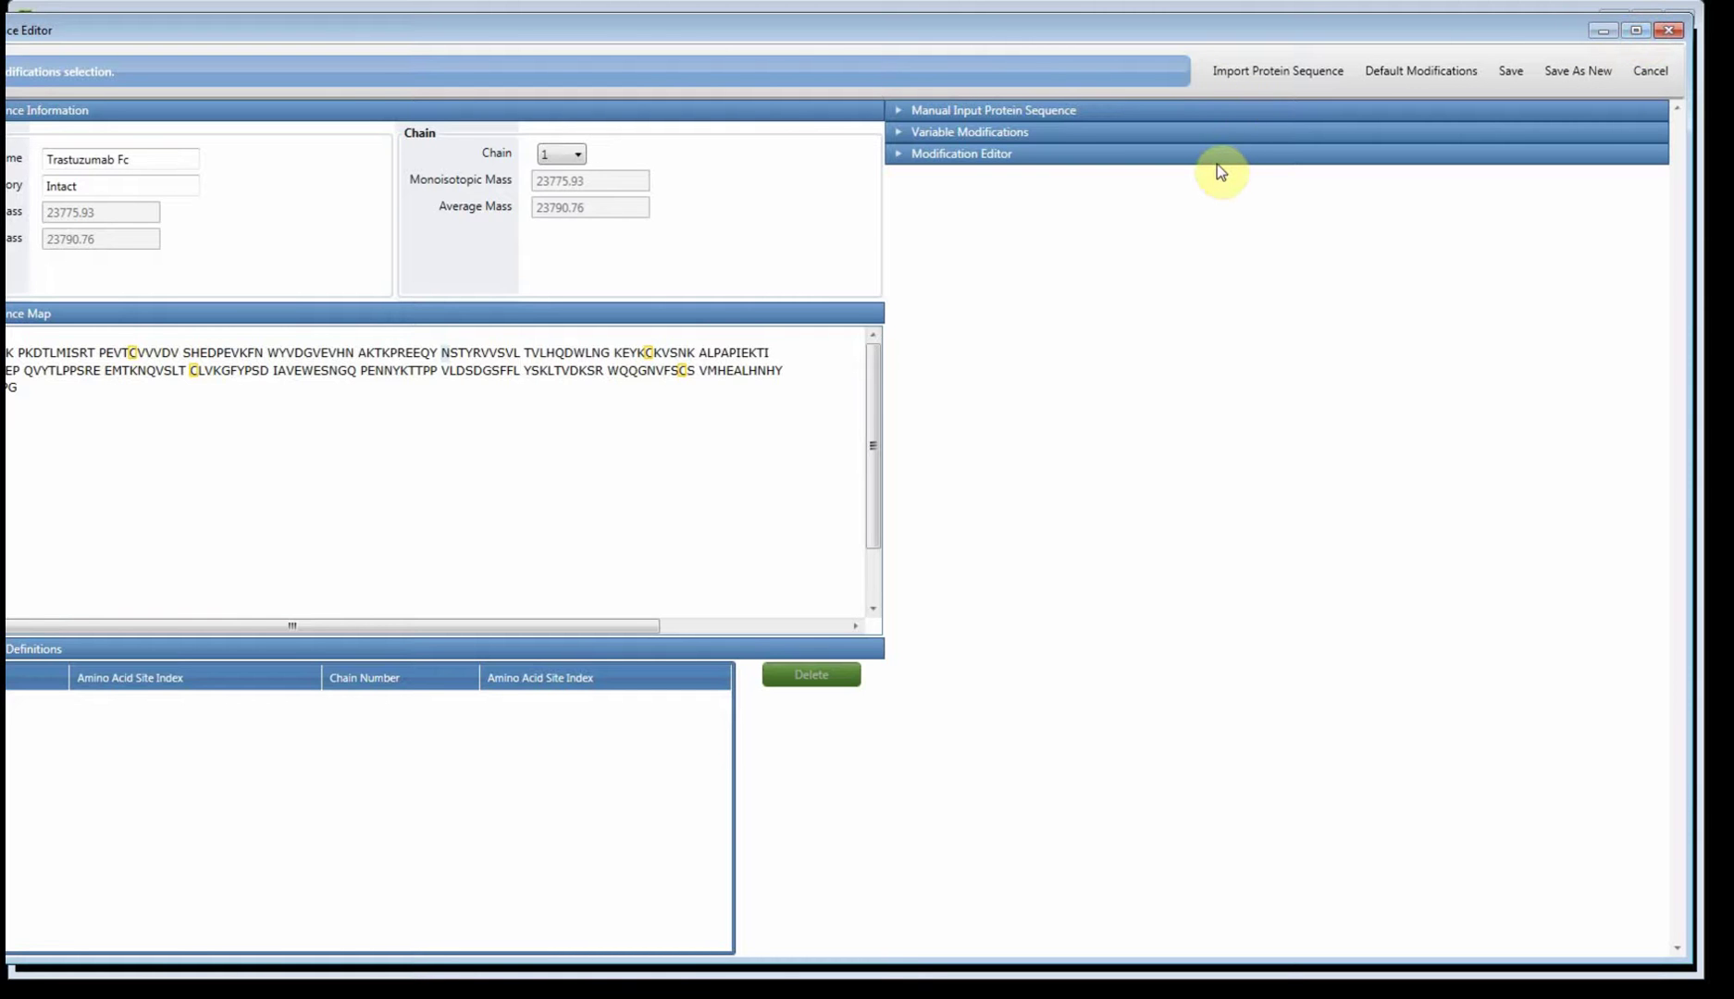
left_click(914, 134)
left_click(914, 136)
left_click(909, 112)
left_click(909, 114)
- Set the N Gly option in the Fc sequence's variable modifications to CHO
left_click(919, 134)
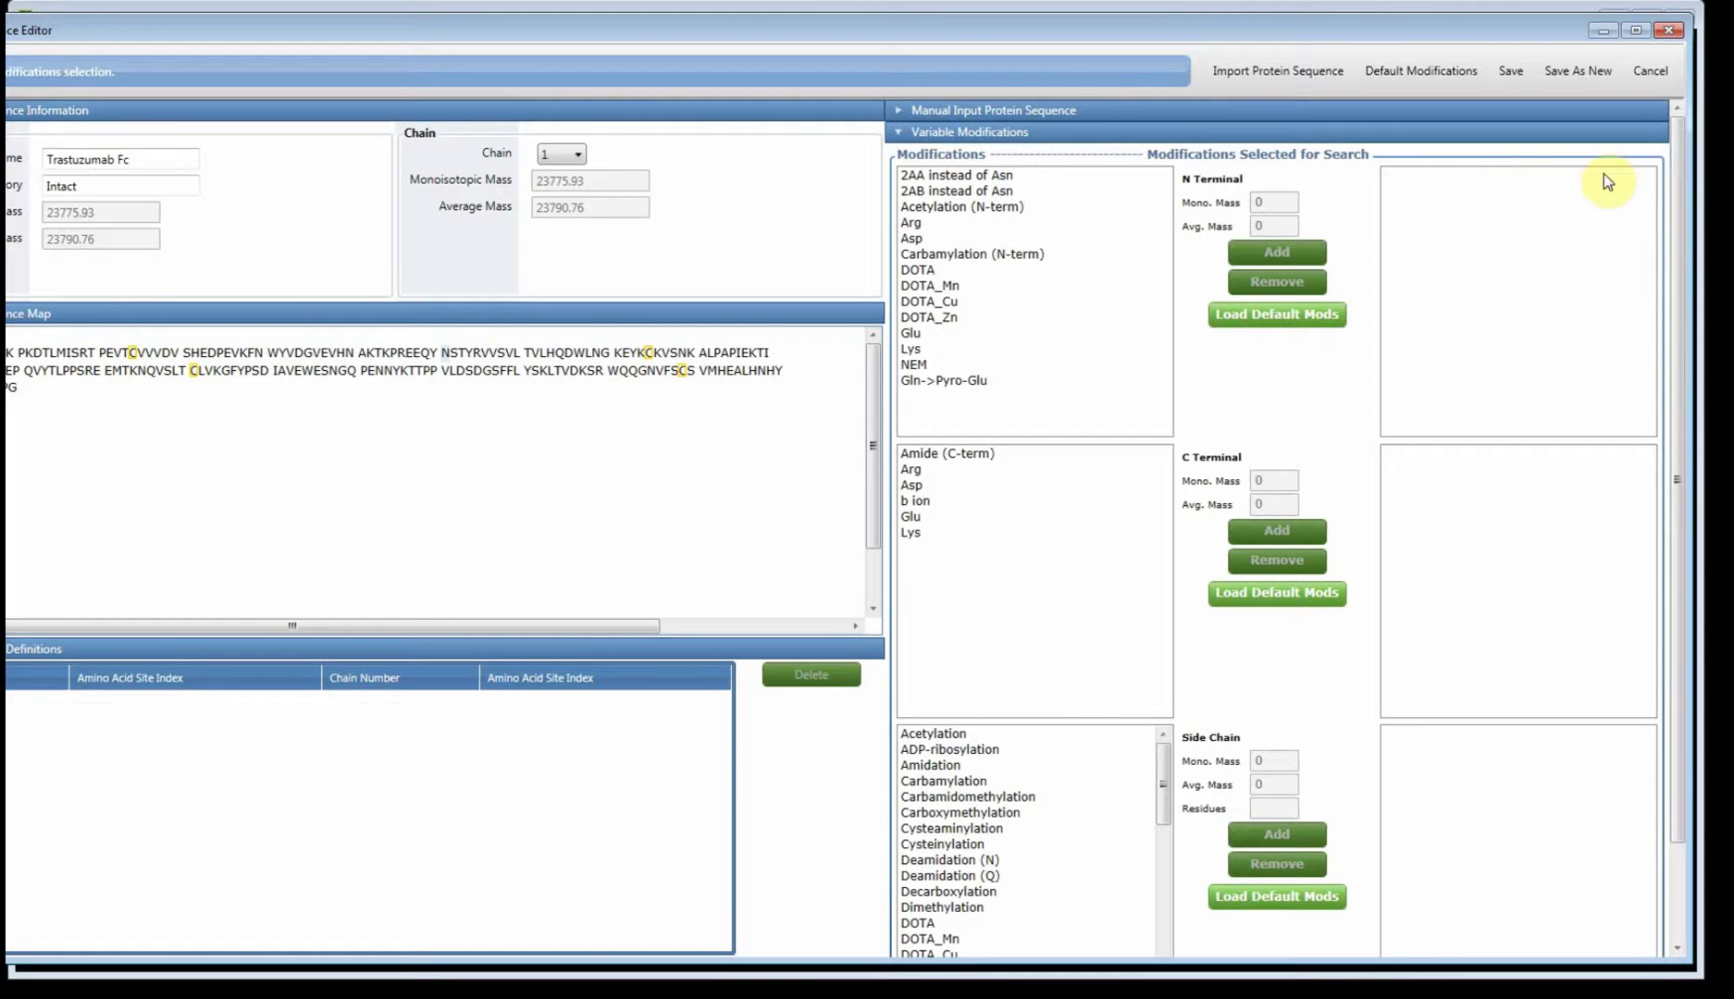
left_click_drag(1678, 148, 1682, 319)
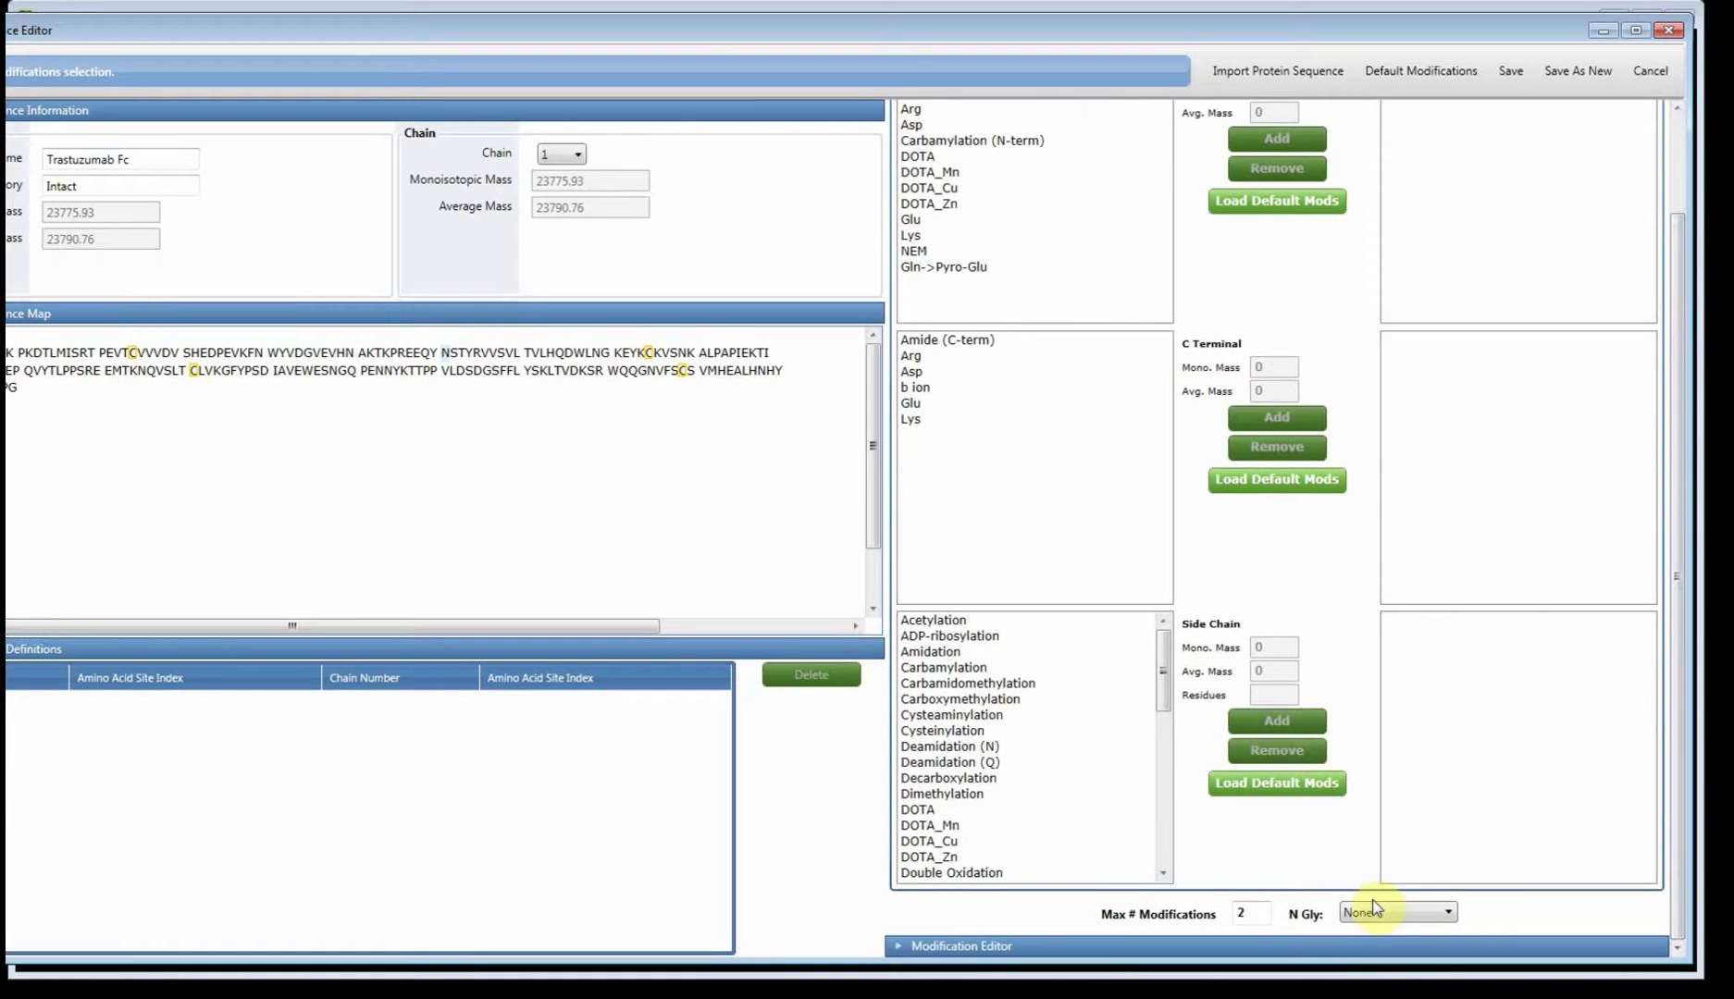
left_click(1364, 946)
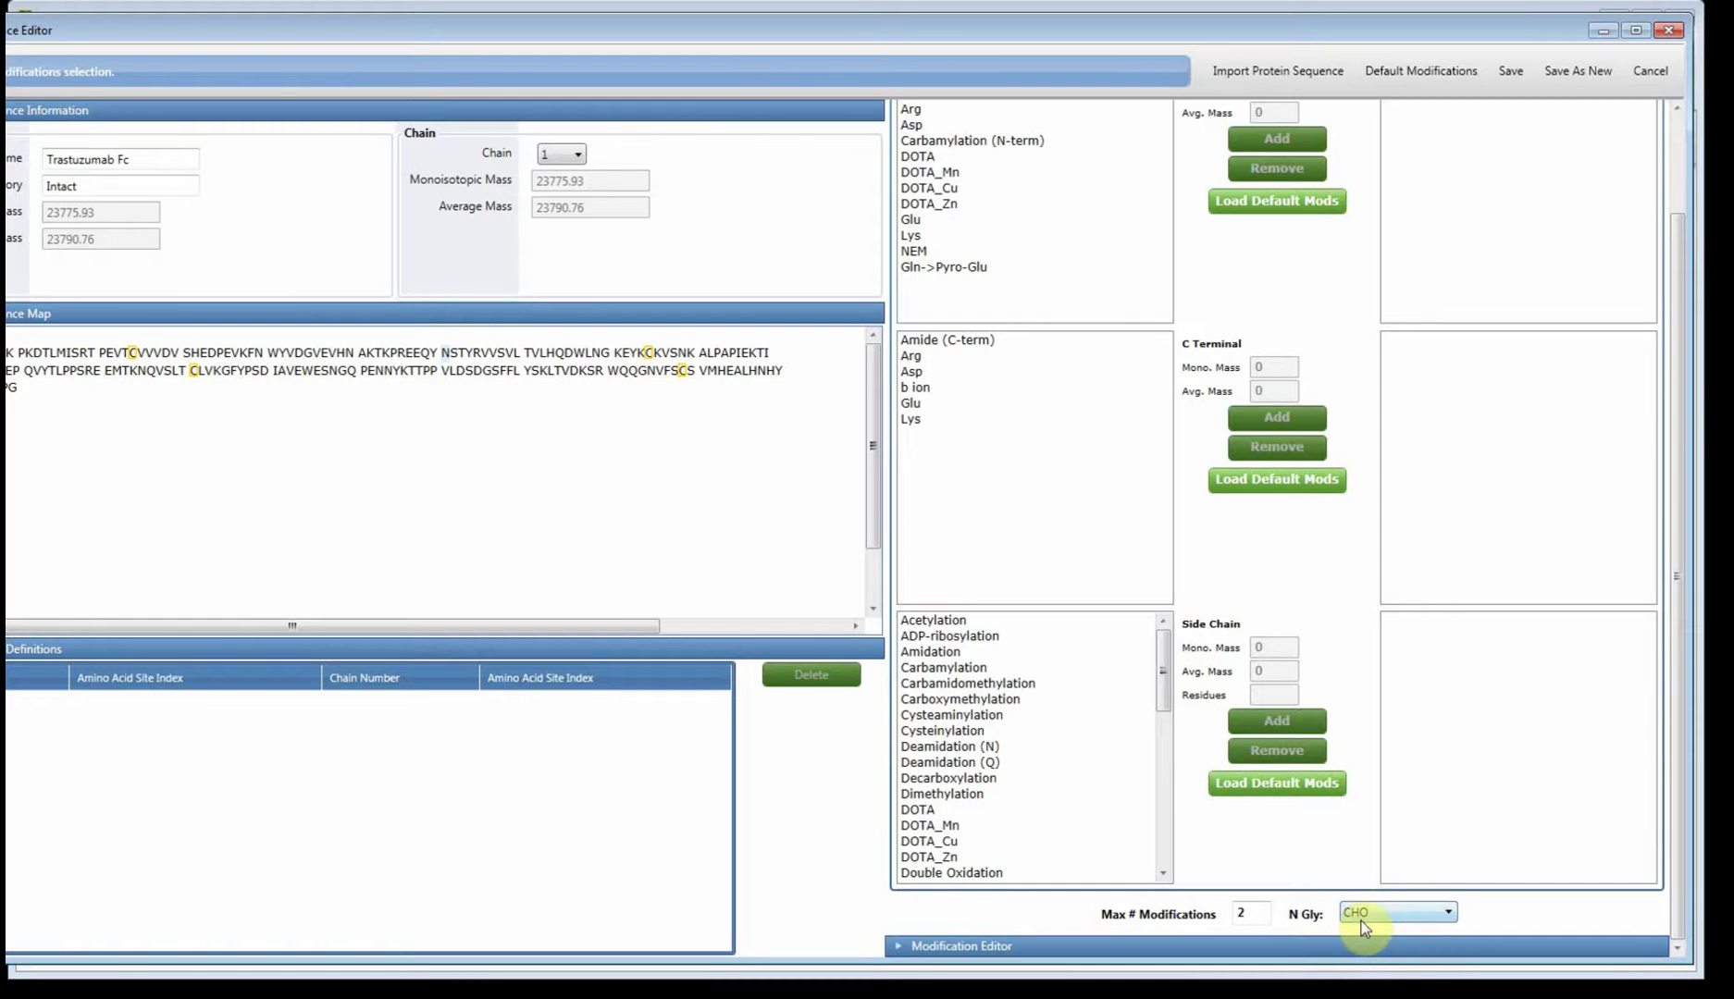
- Rename the Fc sequence as Trastuzumab Fc CHO and save it
left_click(148, 159)
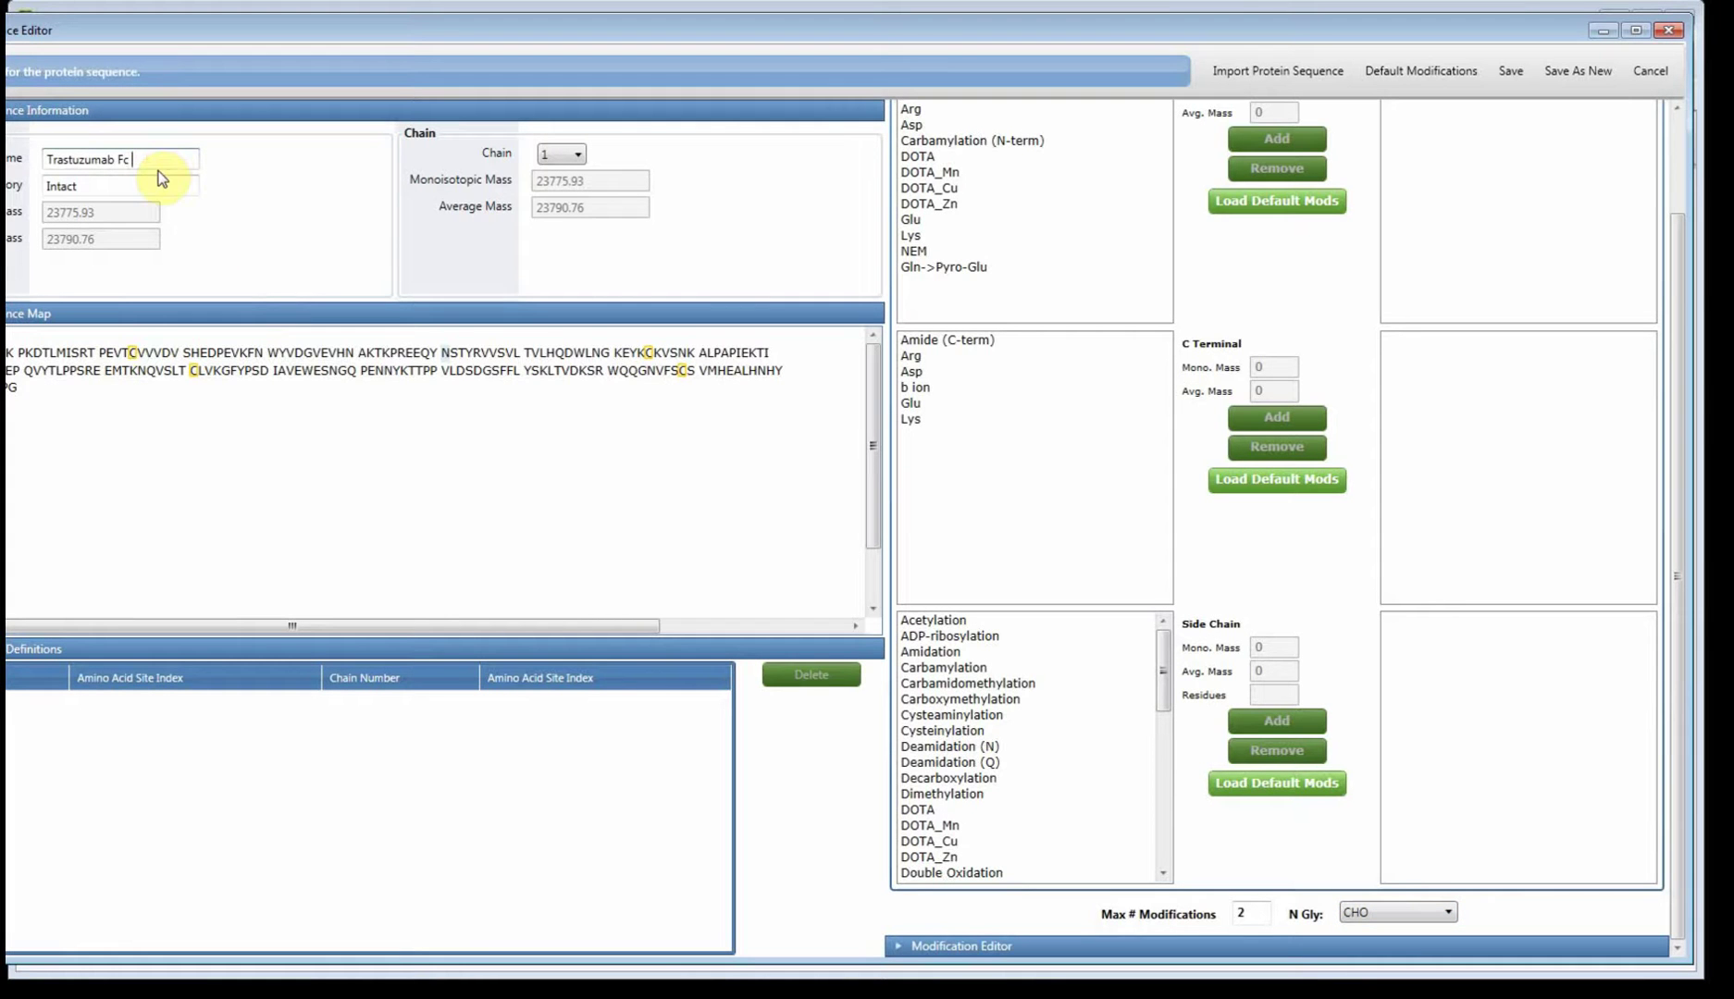
type("CHO")
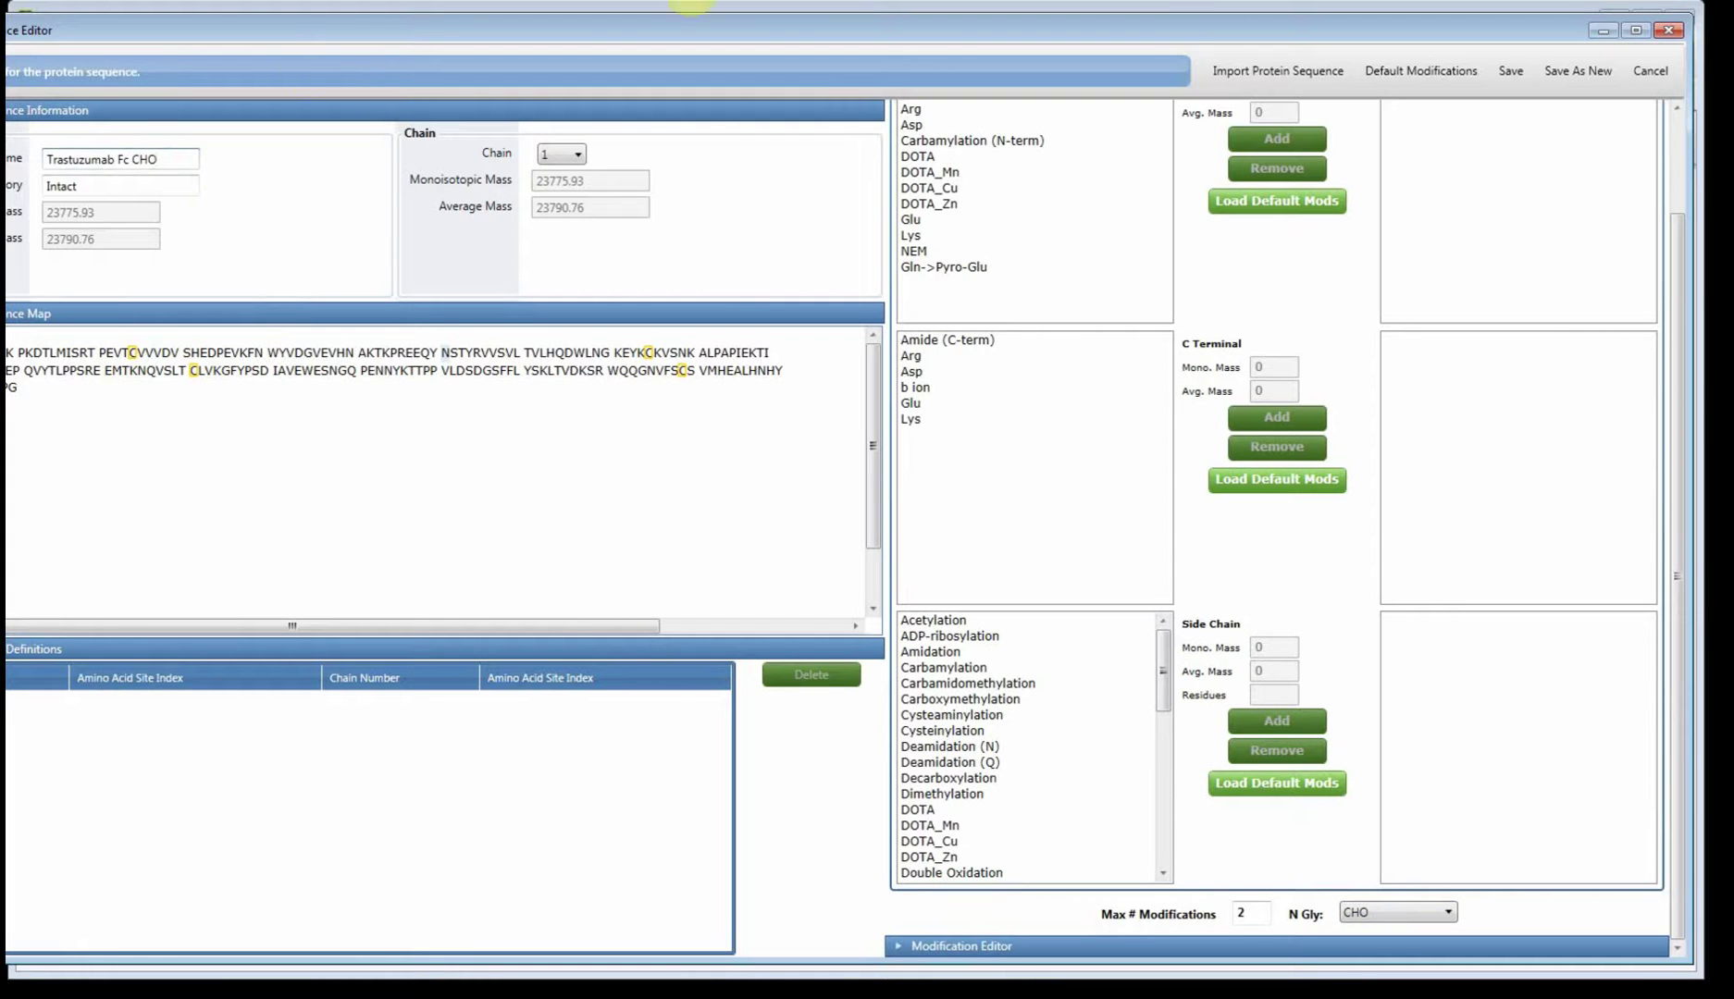
left_click(1513, 71)
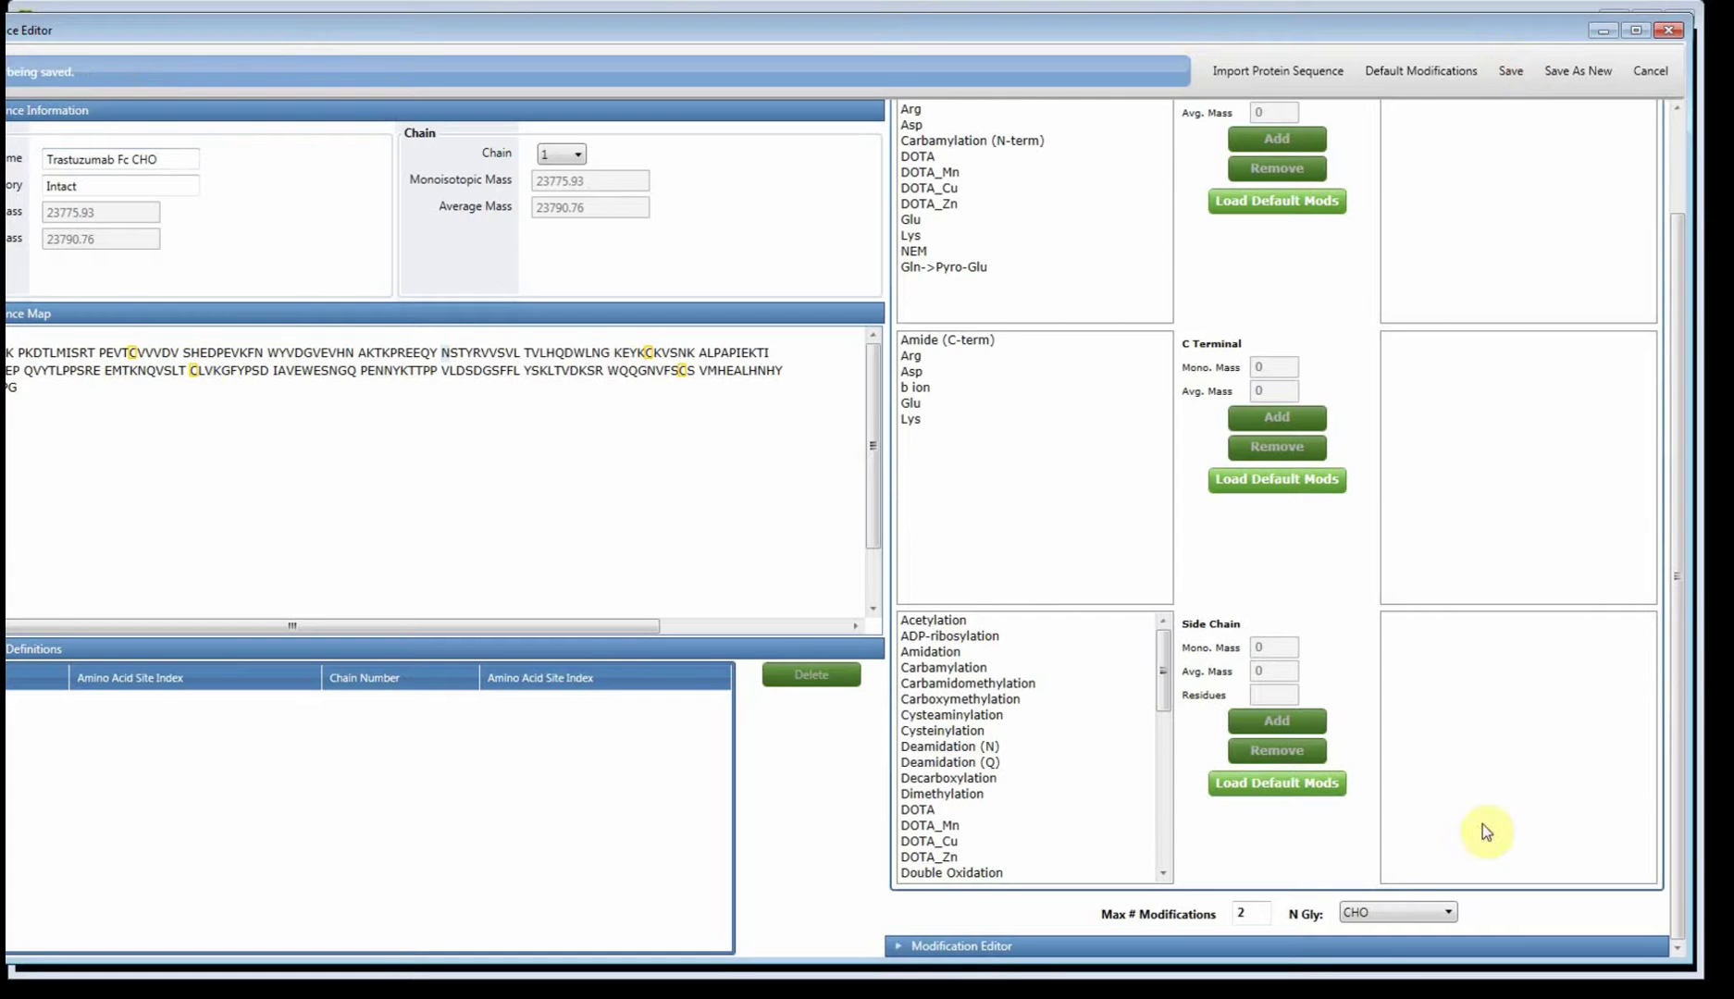
- Set N Gly to None and add the glycans G0, G0F, G1F and G2F as side chain variable modifications
left_click(1376, 914)
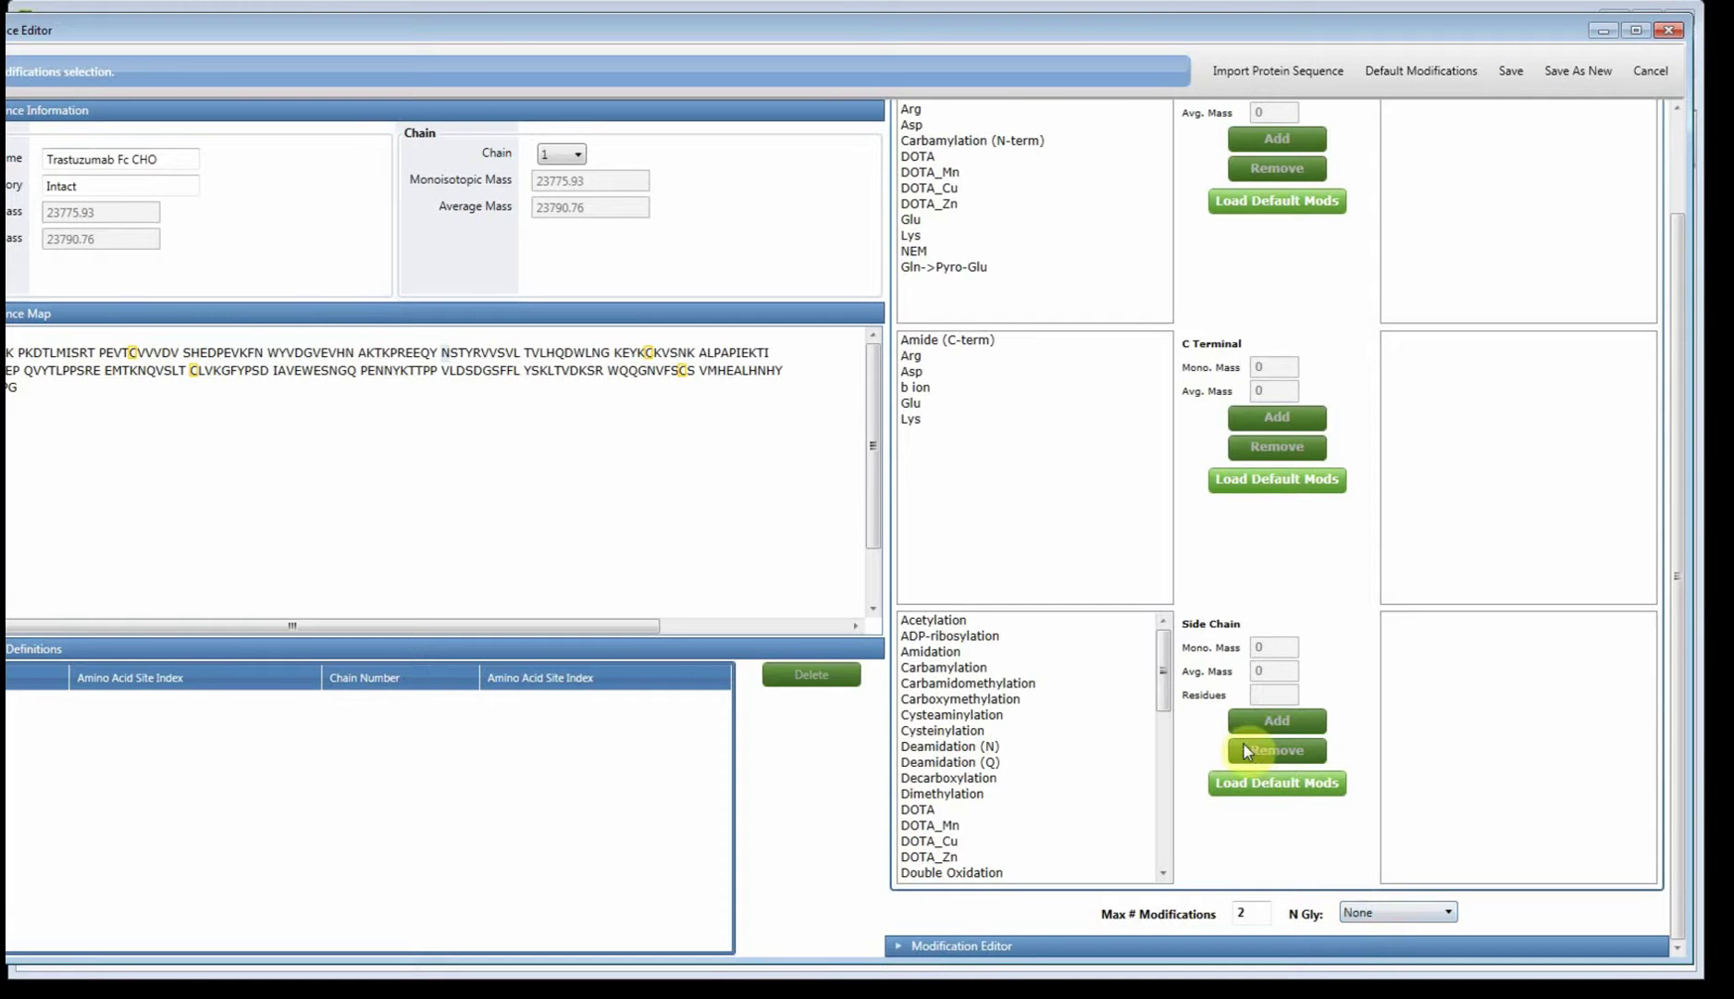
left_click_drag(1162, 674, 1164, 853)
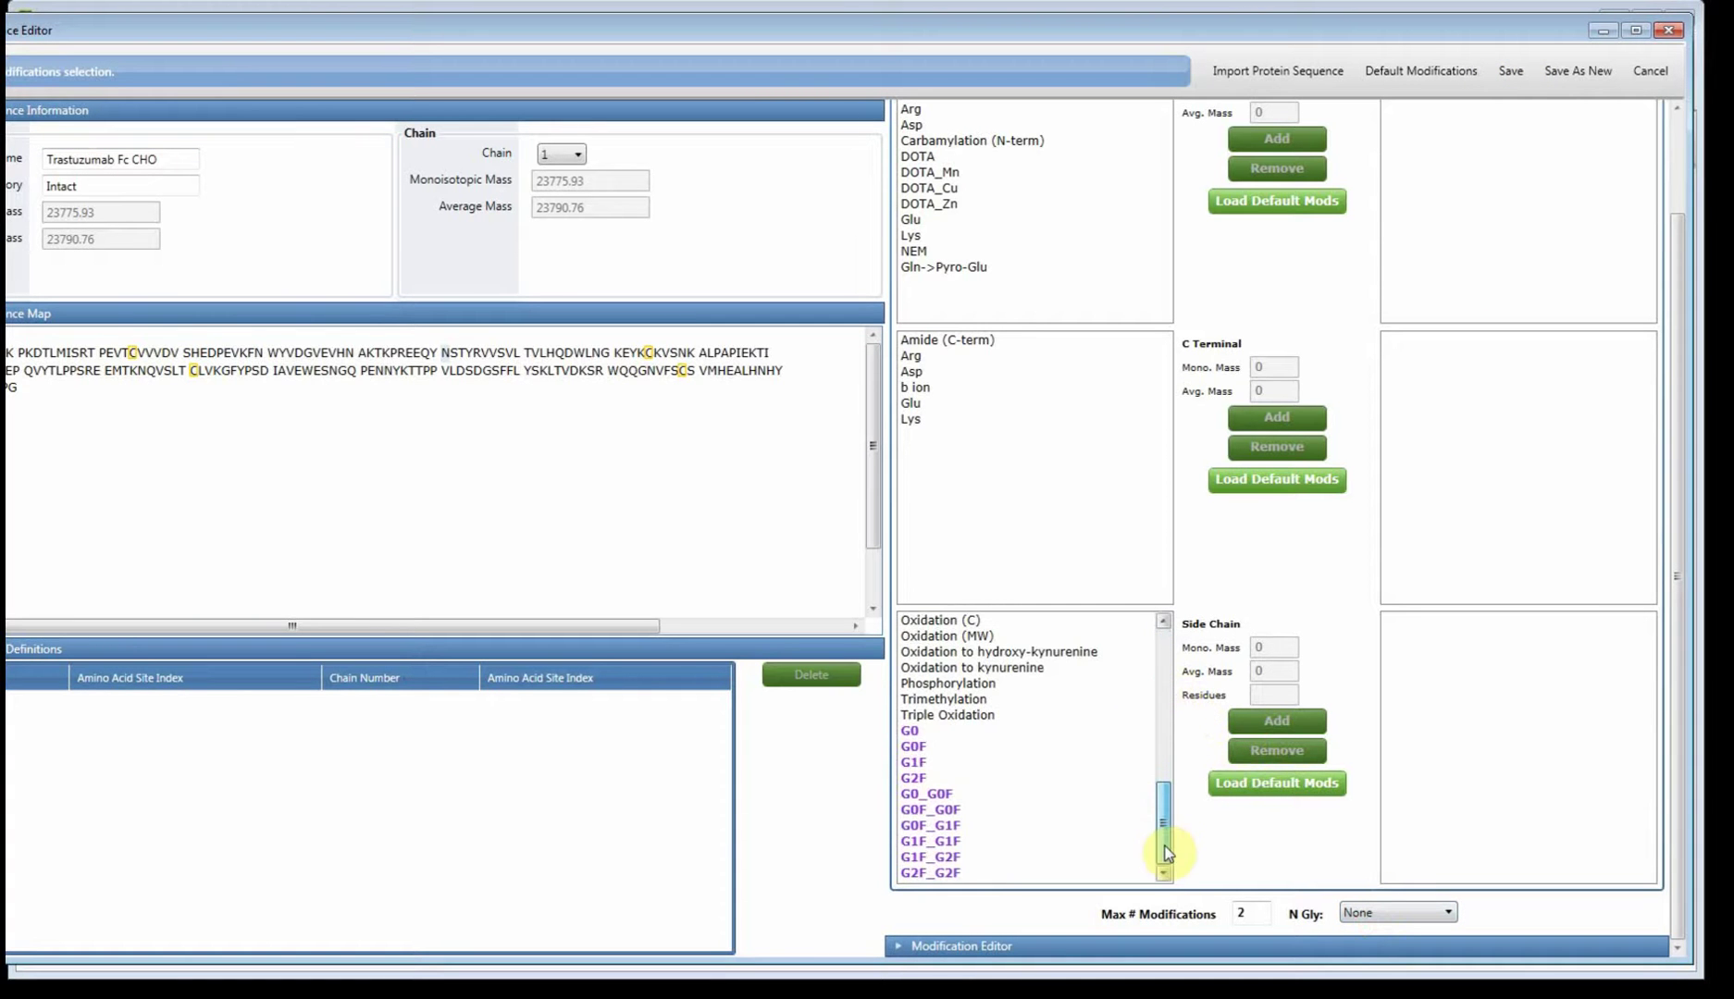
left_click(908, 731)
left_click(1254, 720)
left_click(1016, 745)
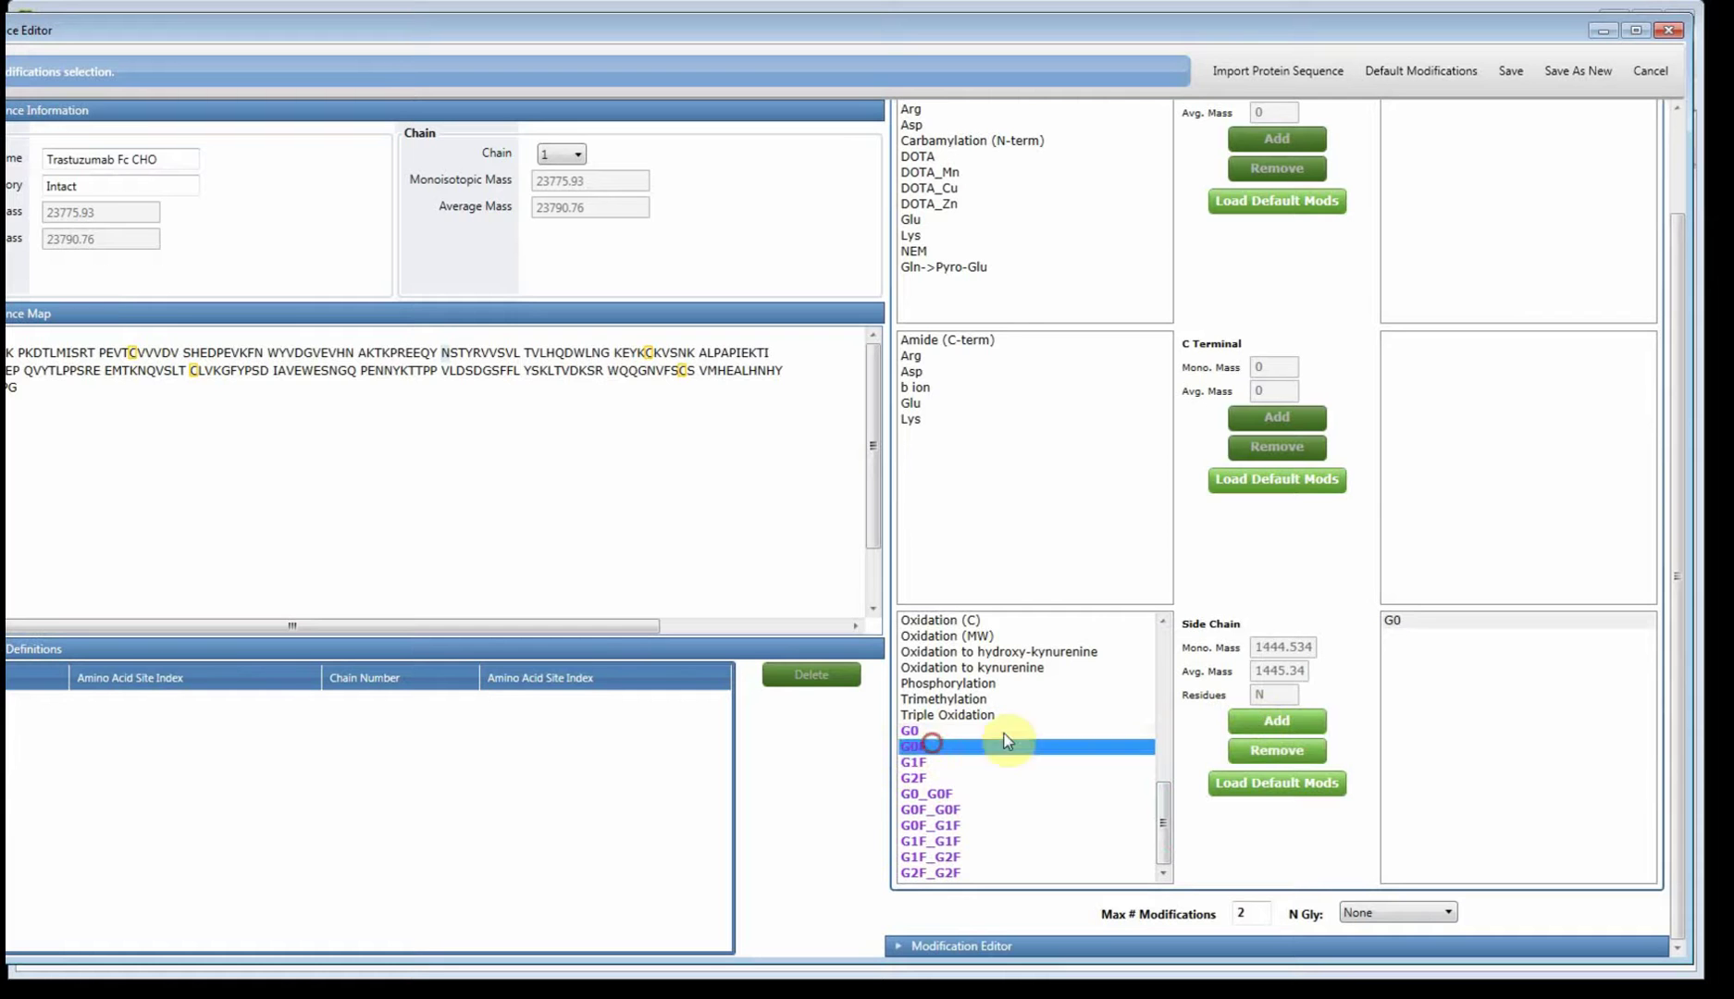
left_click(1235, 721)
left_click(925, 764)
left_click(1300, 720)
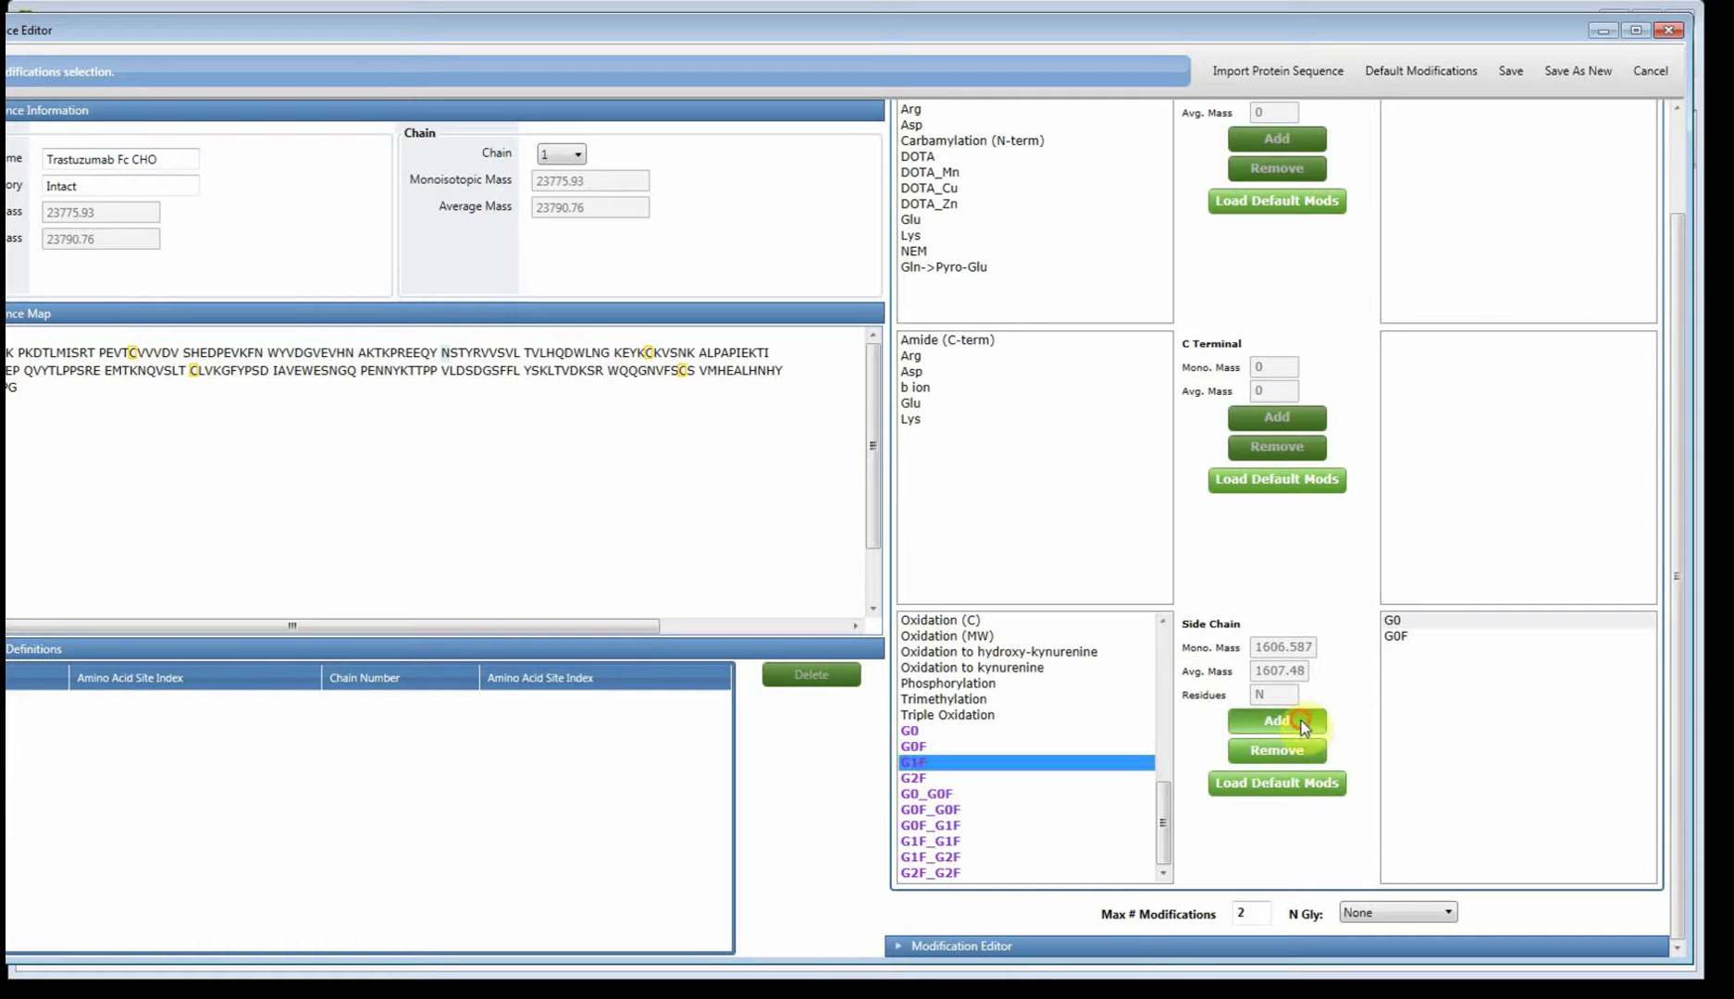
left_click(1046, 777)
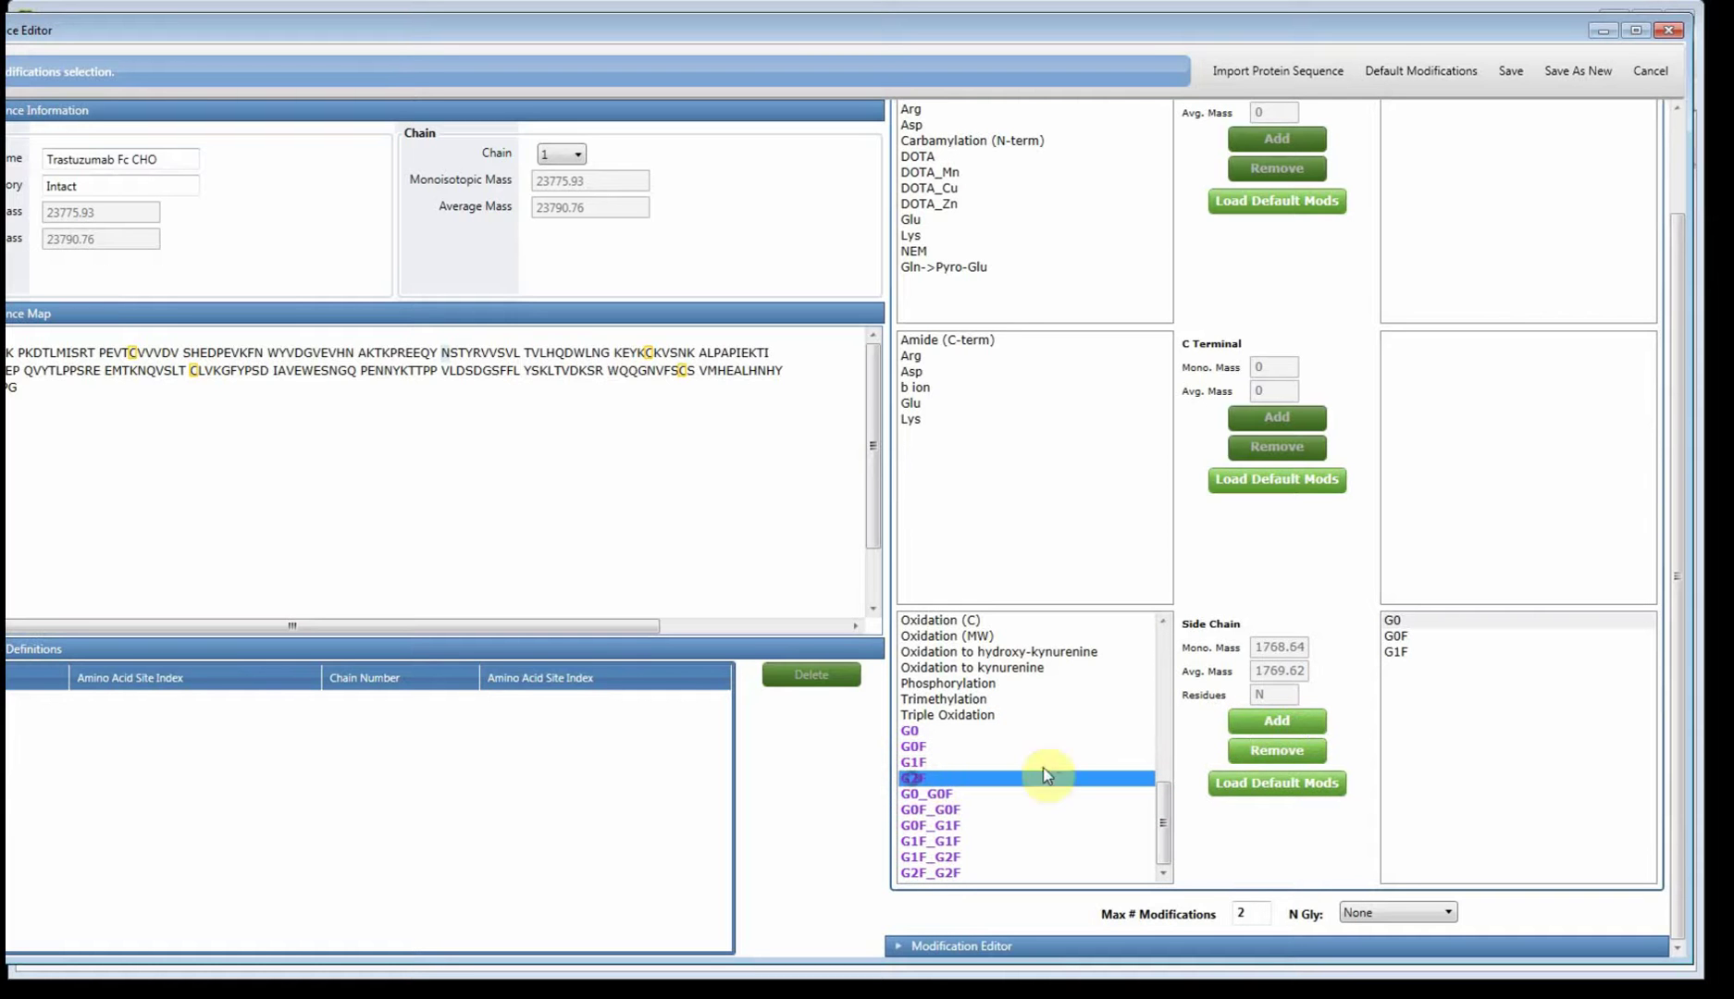
left_click(1263, 723)
- Rename the sequence as Trastuzumab Fc Var
left_click(135, 160)
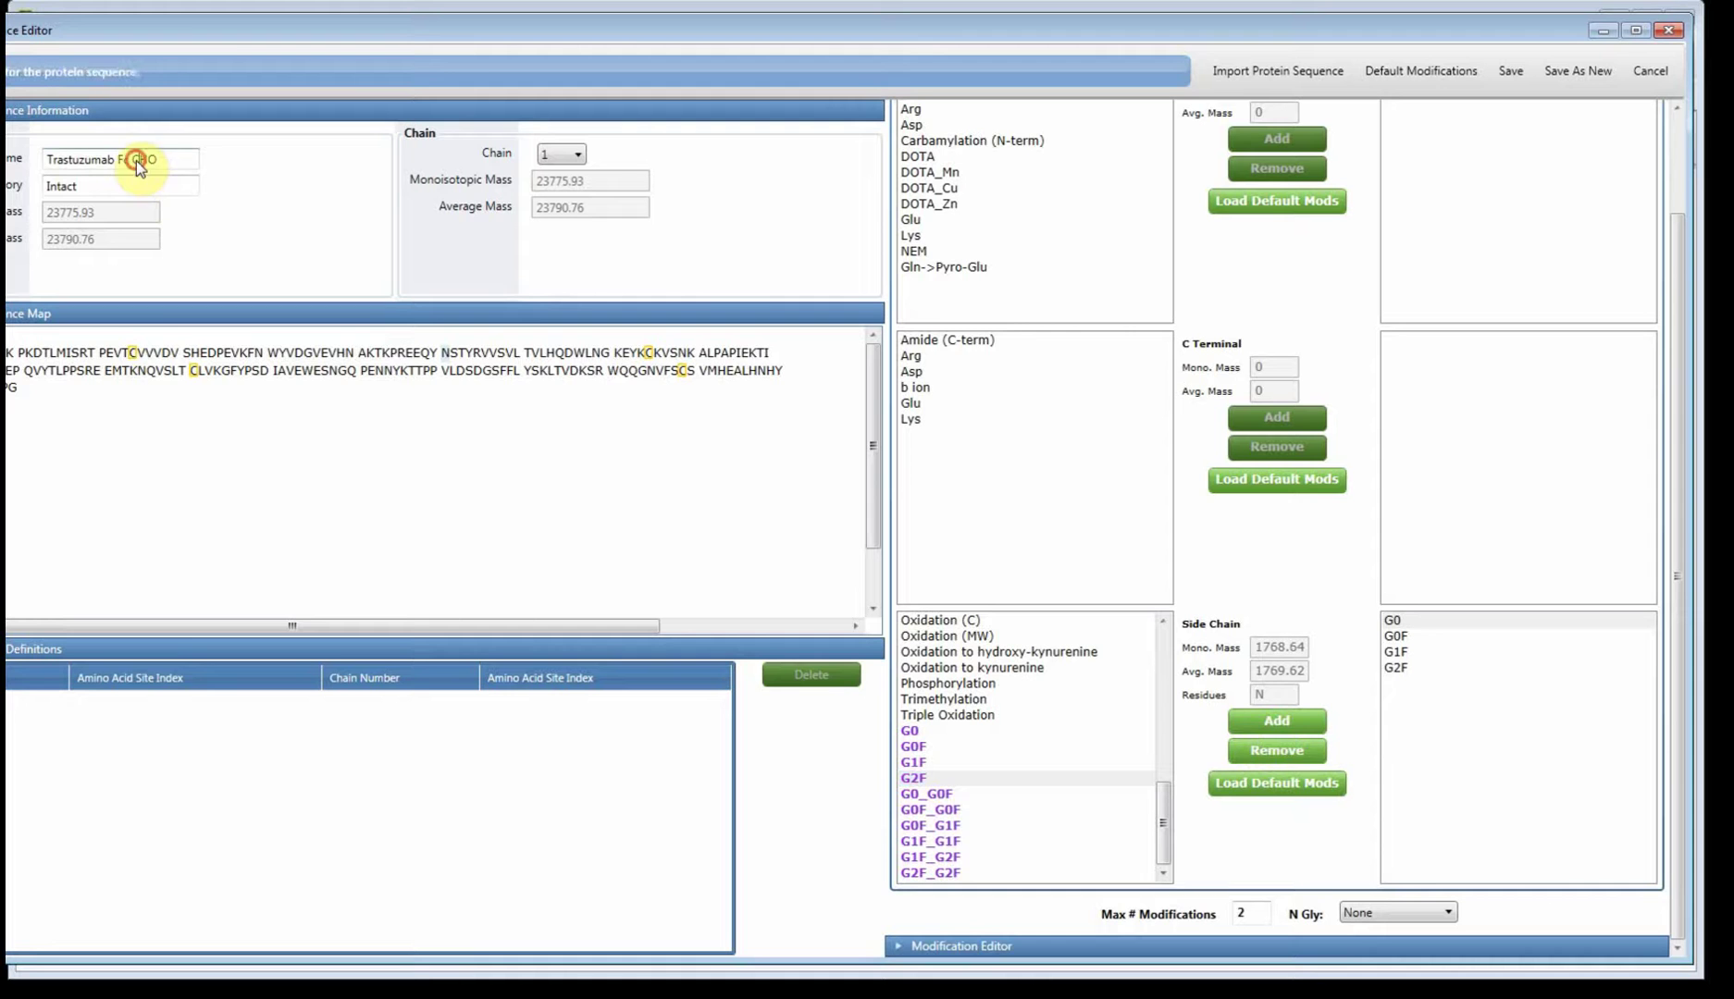
key("BackSpace")
key("BackSpace")
type("Var")
left_click(1392, 623)
left_click(1395, 636)
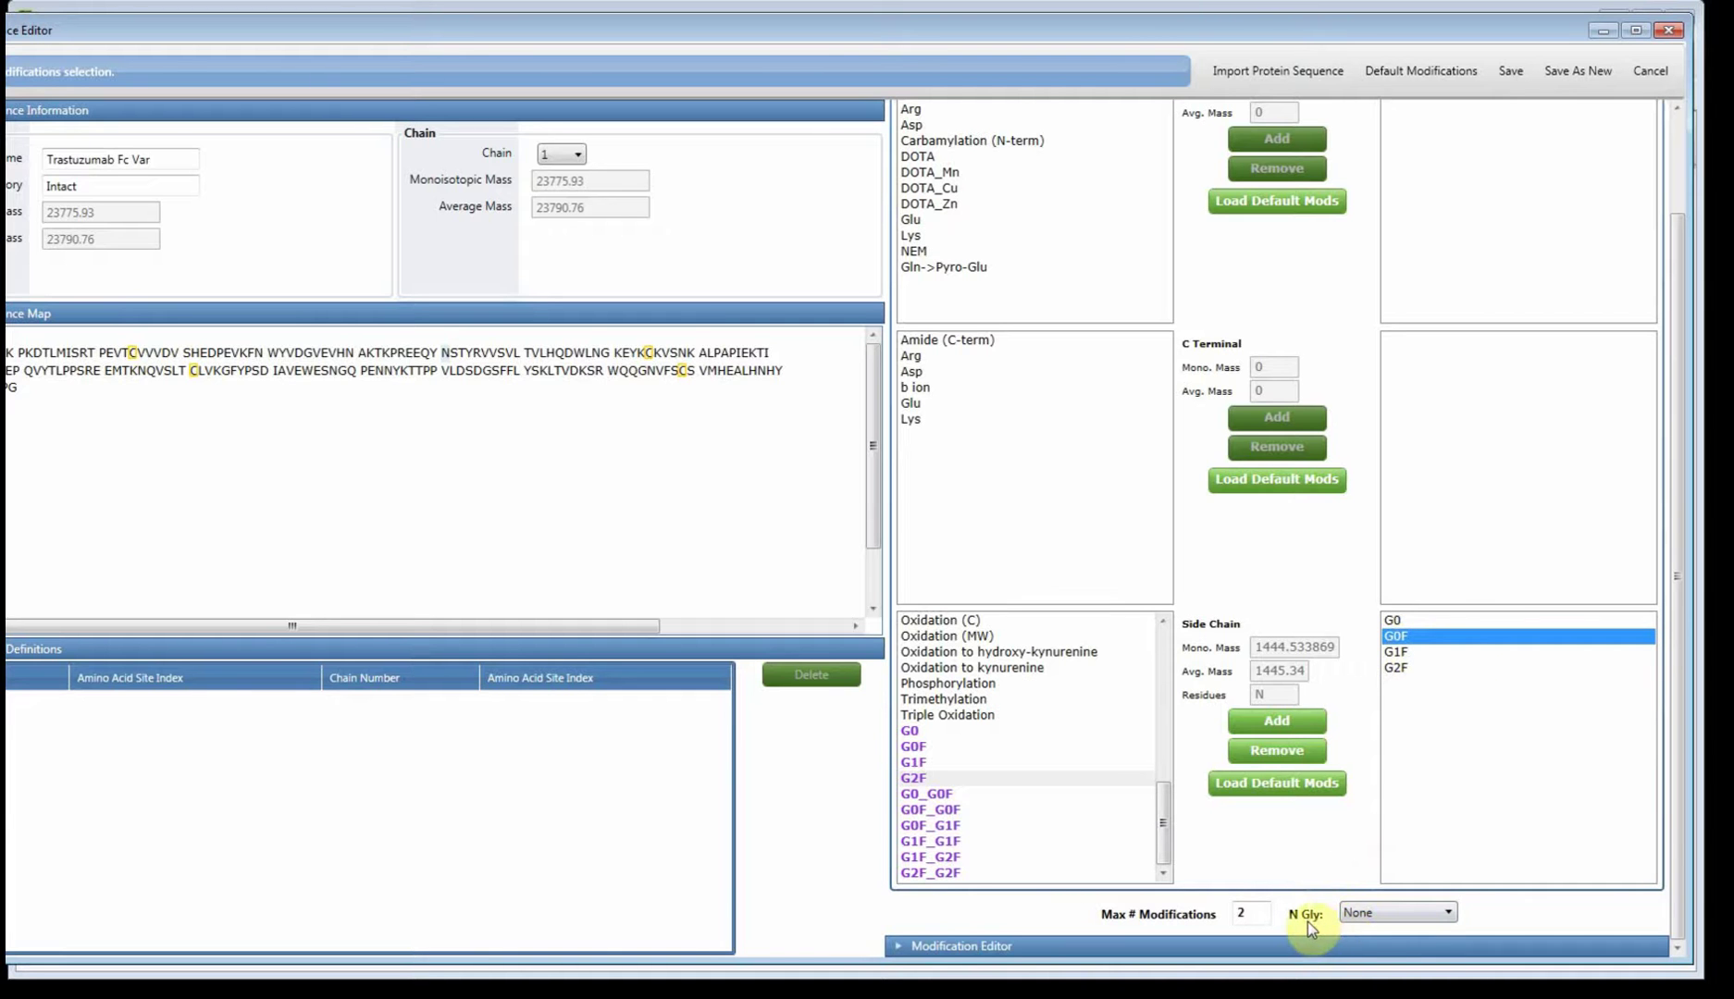
- Keep N Gly at None and save the Trastuzumab Fc Var sequence
left_click(1350, 921)
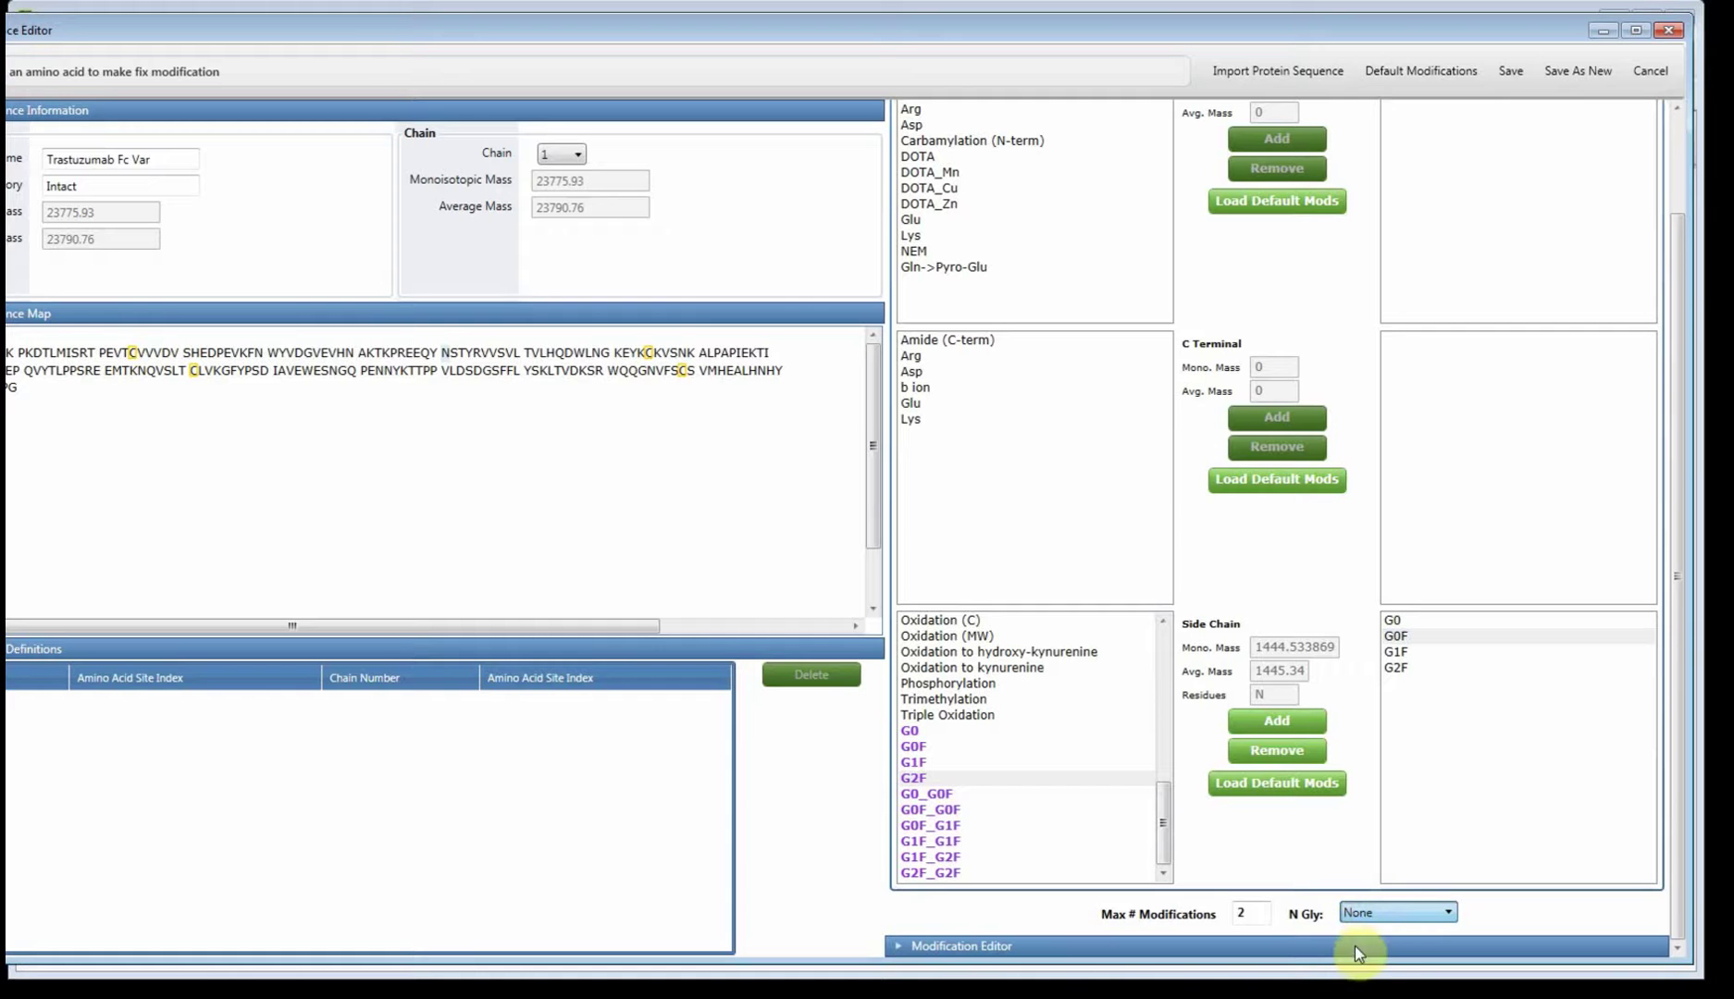
left_click(1353, 937)
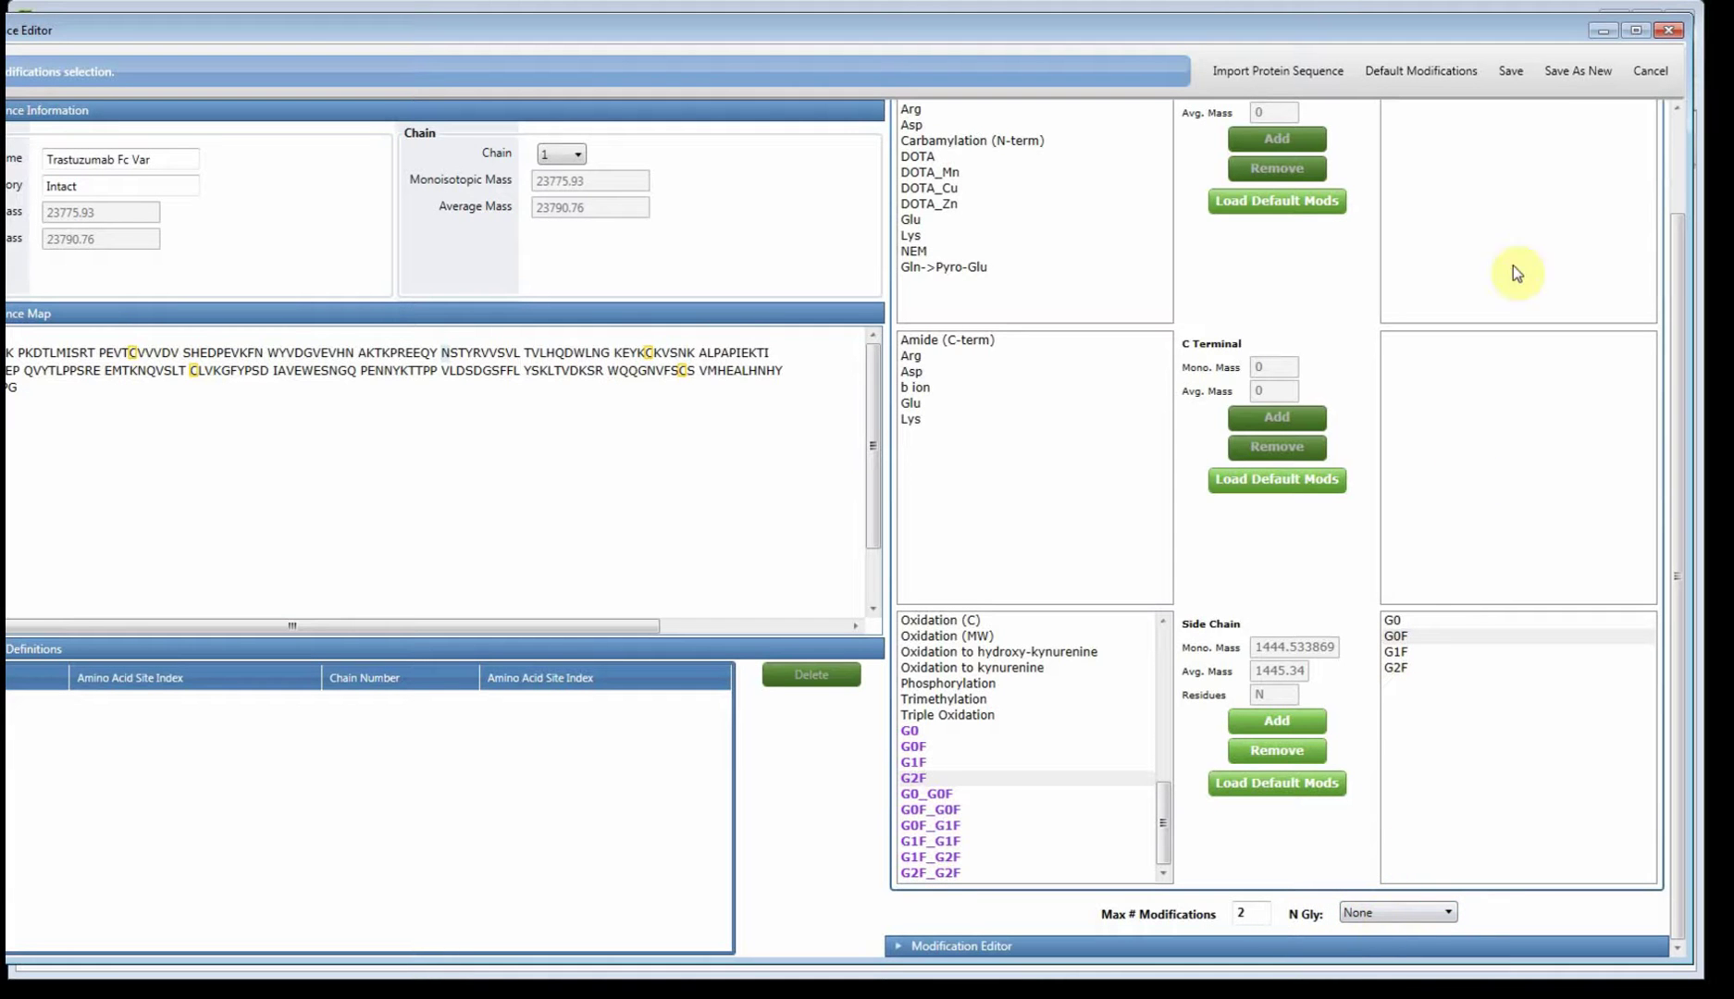
left_click(1516, 72)
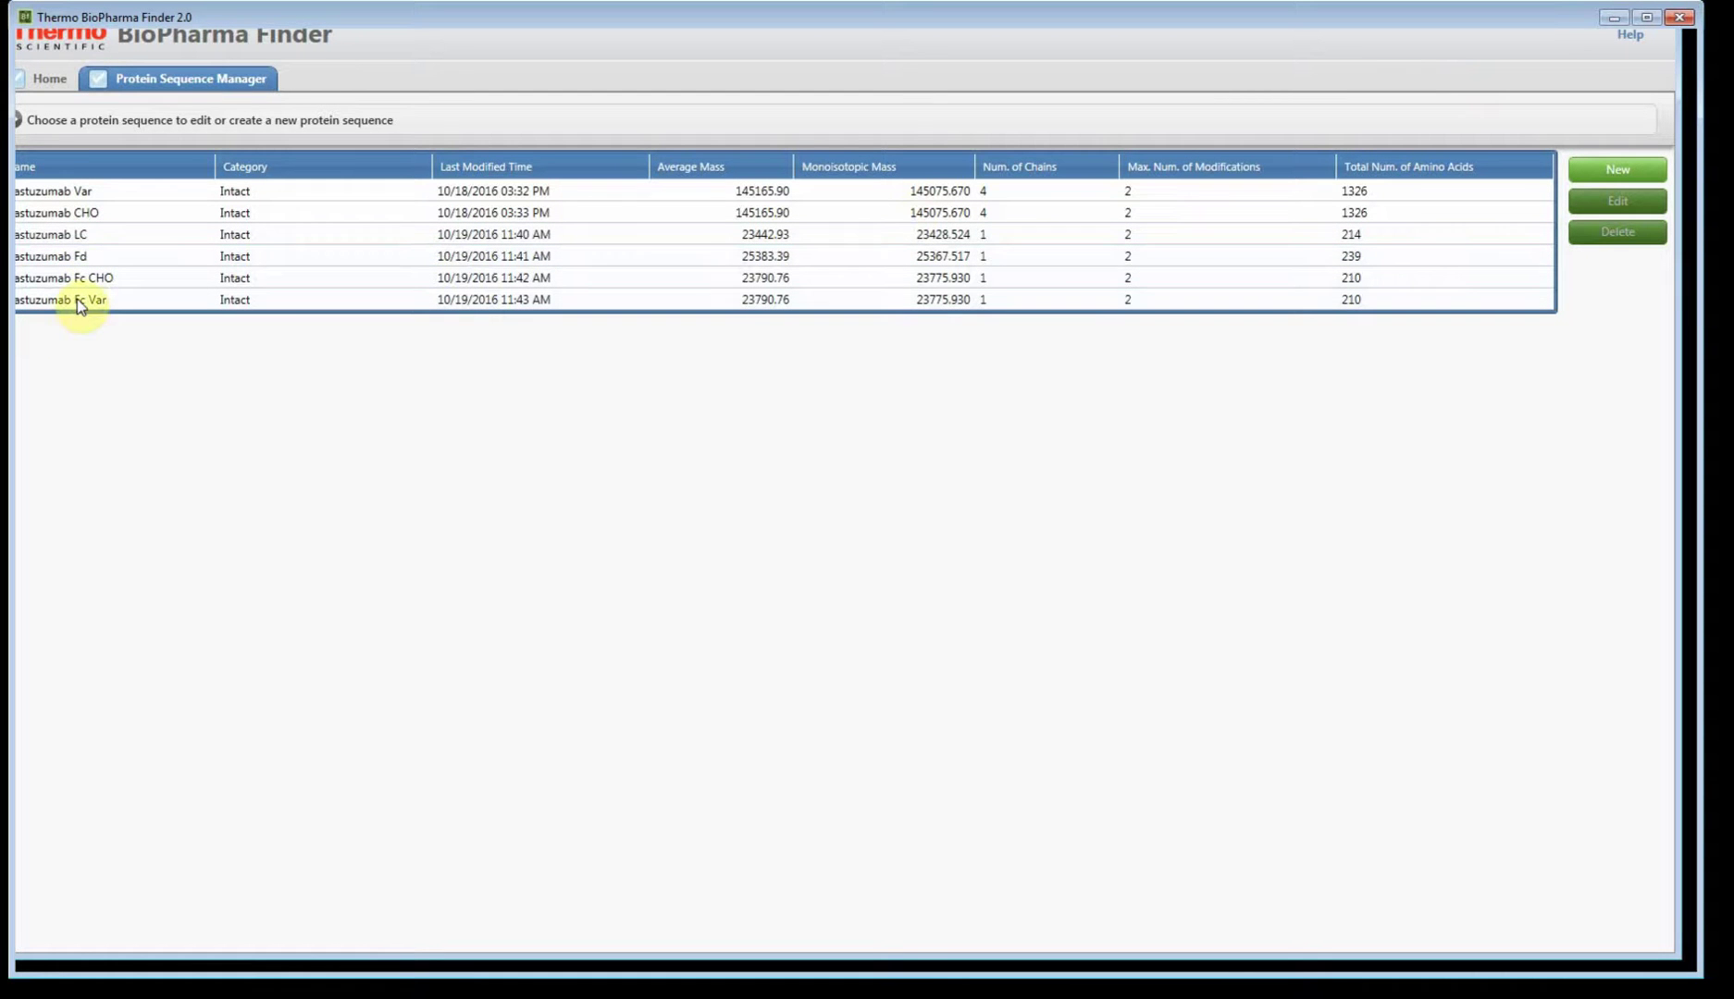
- Start an Intact Protein Analysis experiment and name it Subunit
left_click(58, 85)
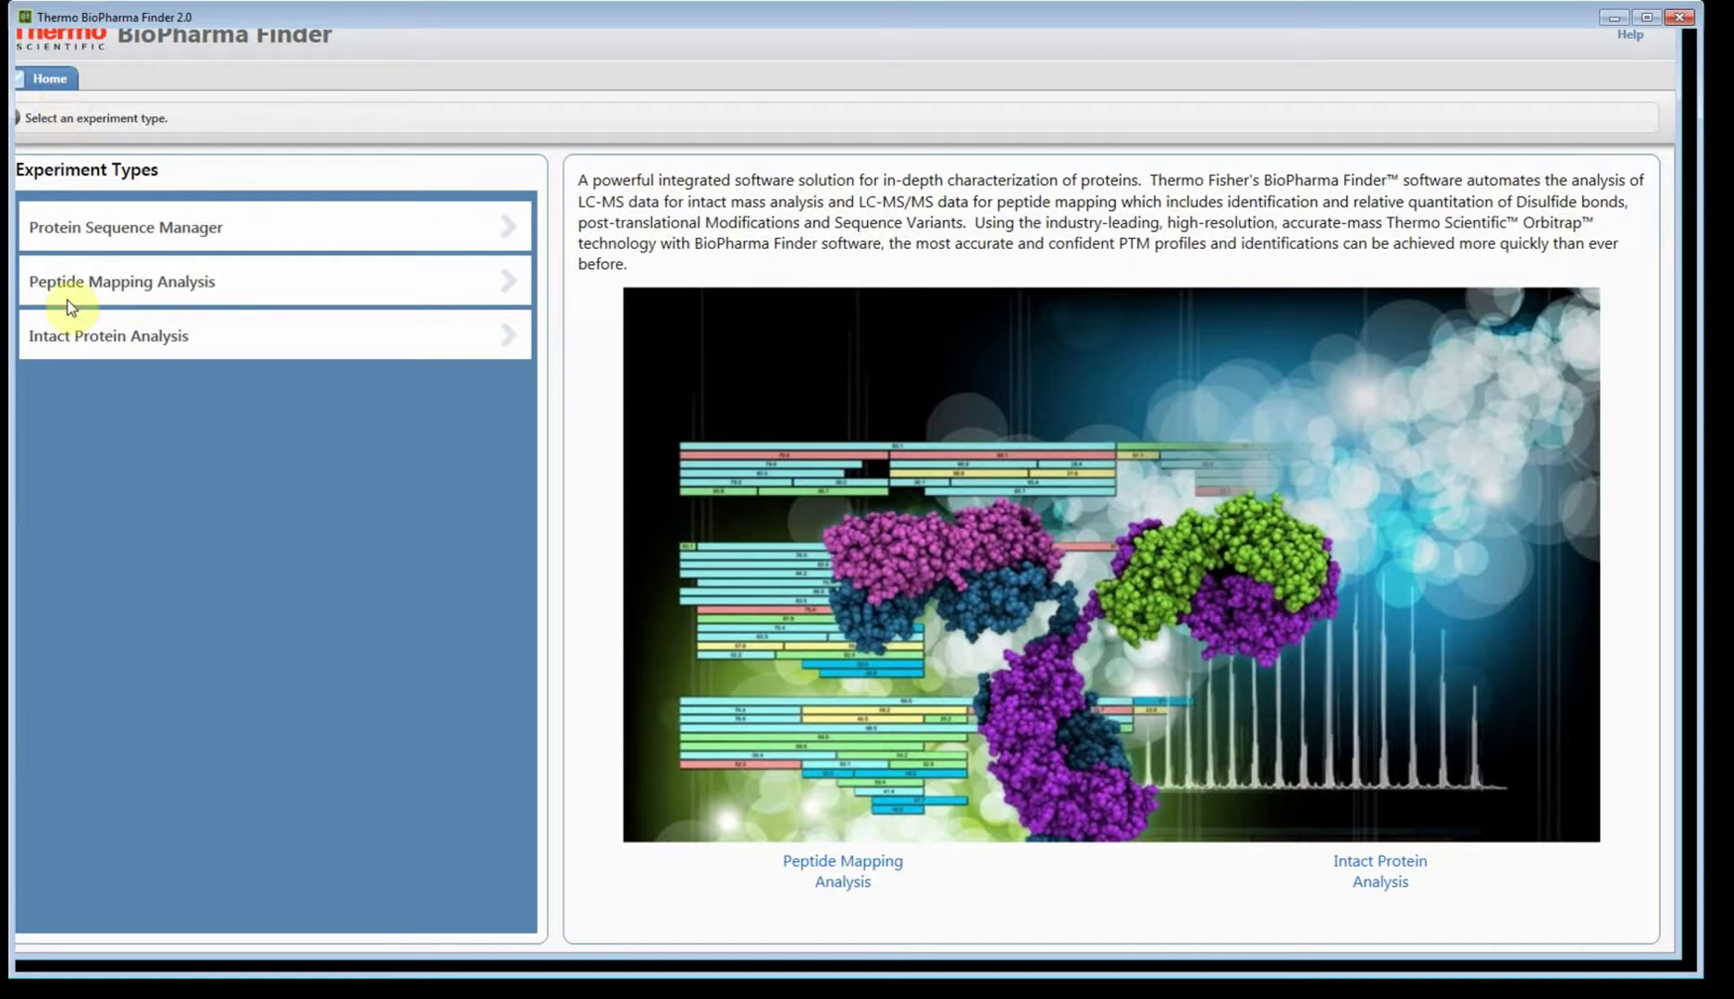
left_click(73, 359)
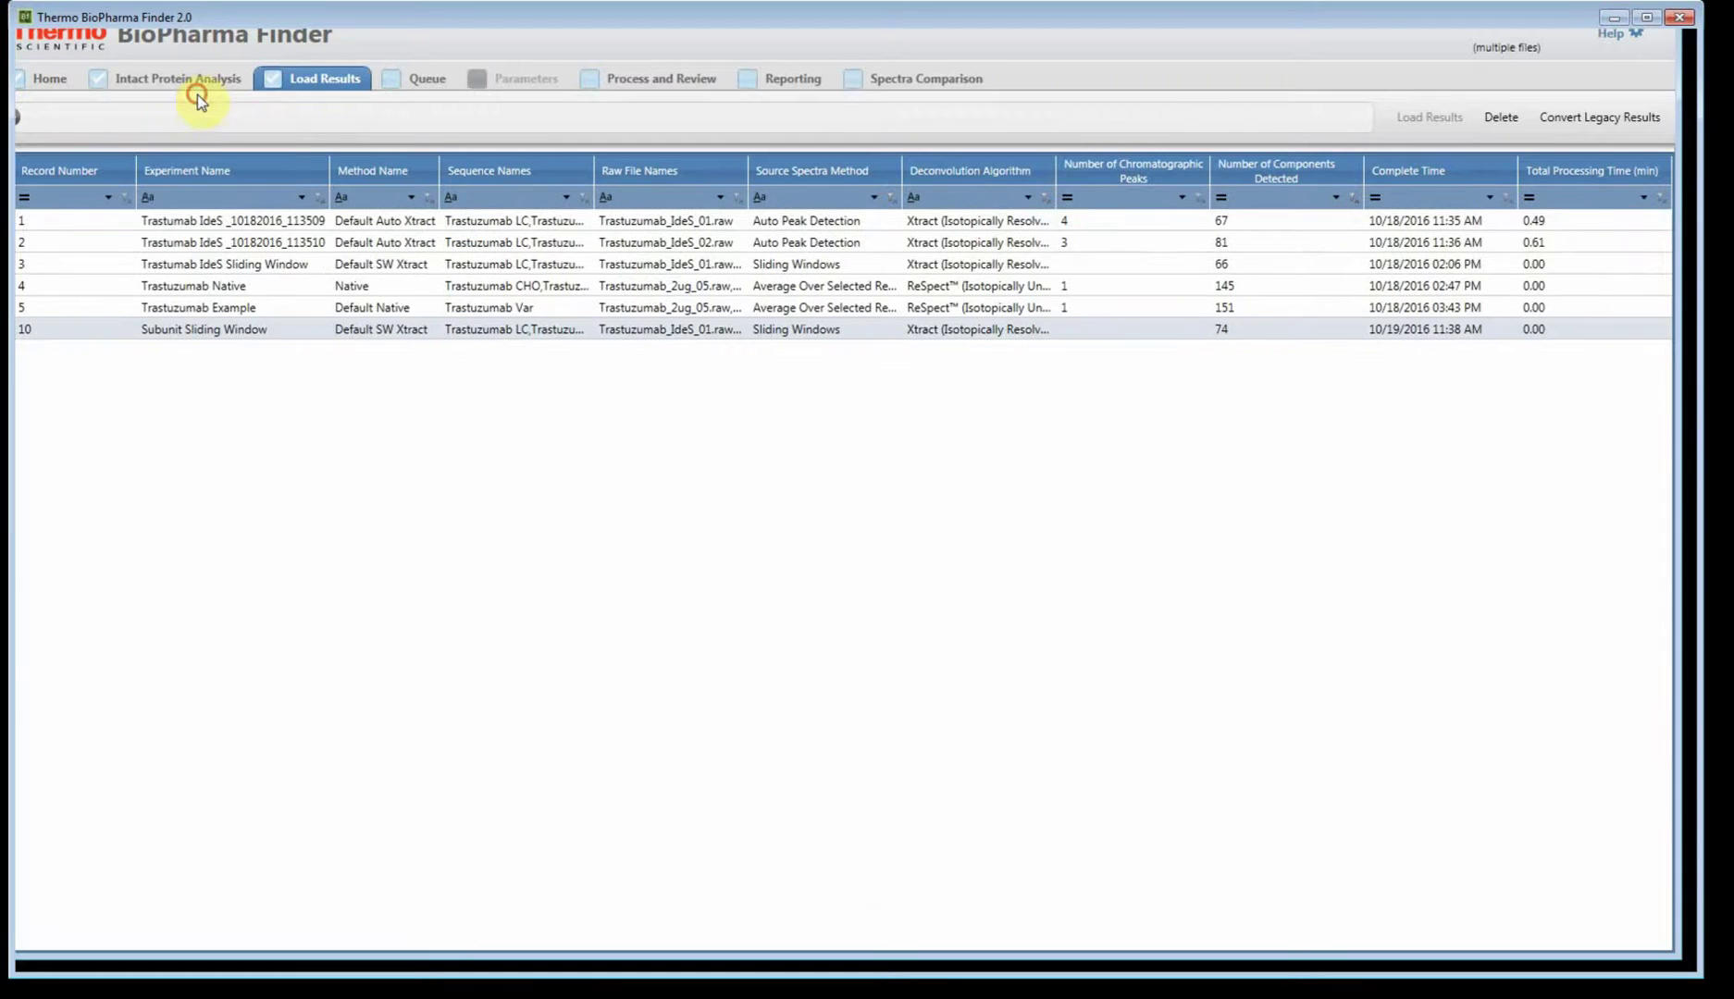
left_click(195, 92)
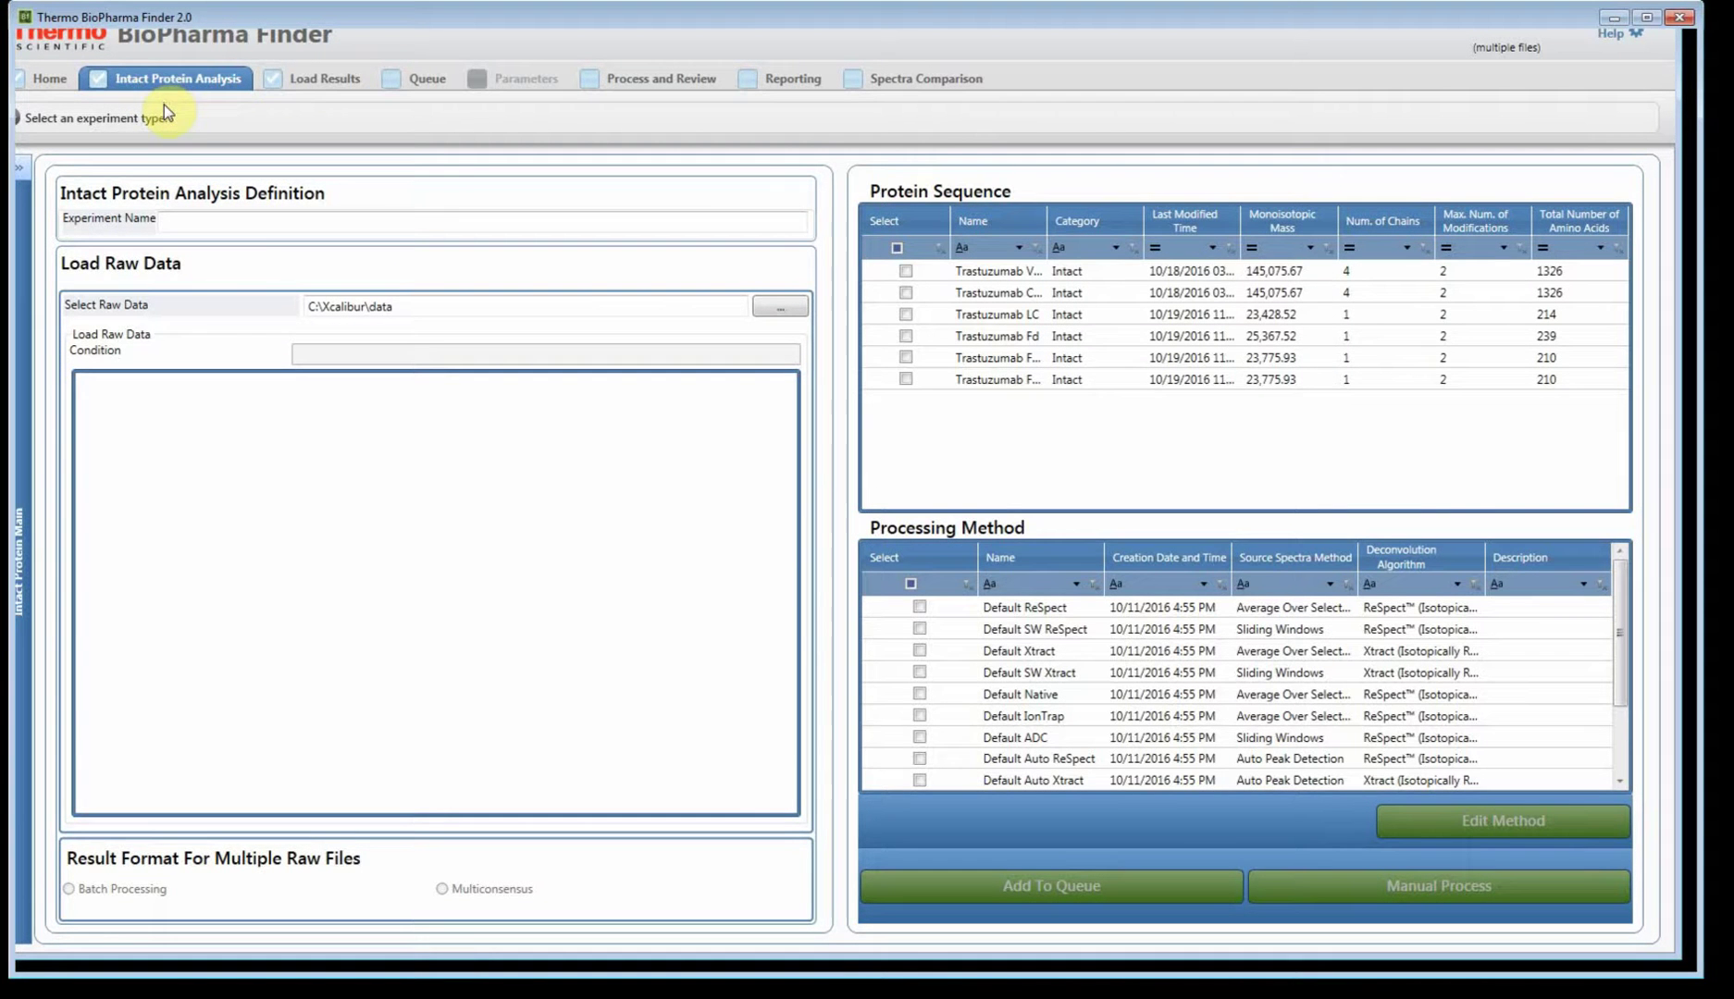
left_click(205, 221)
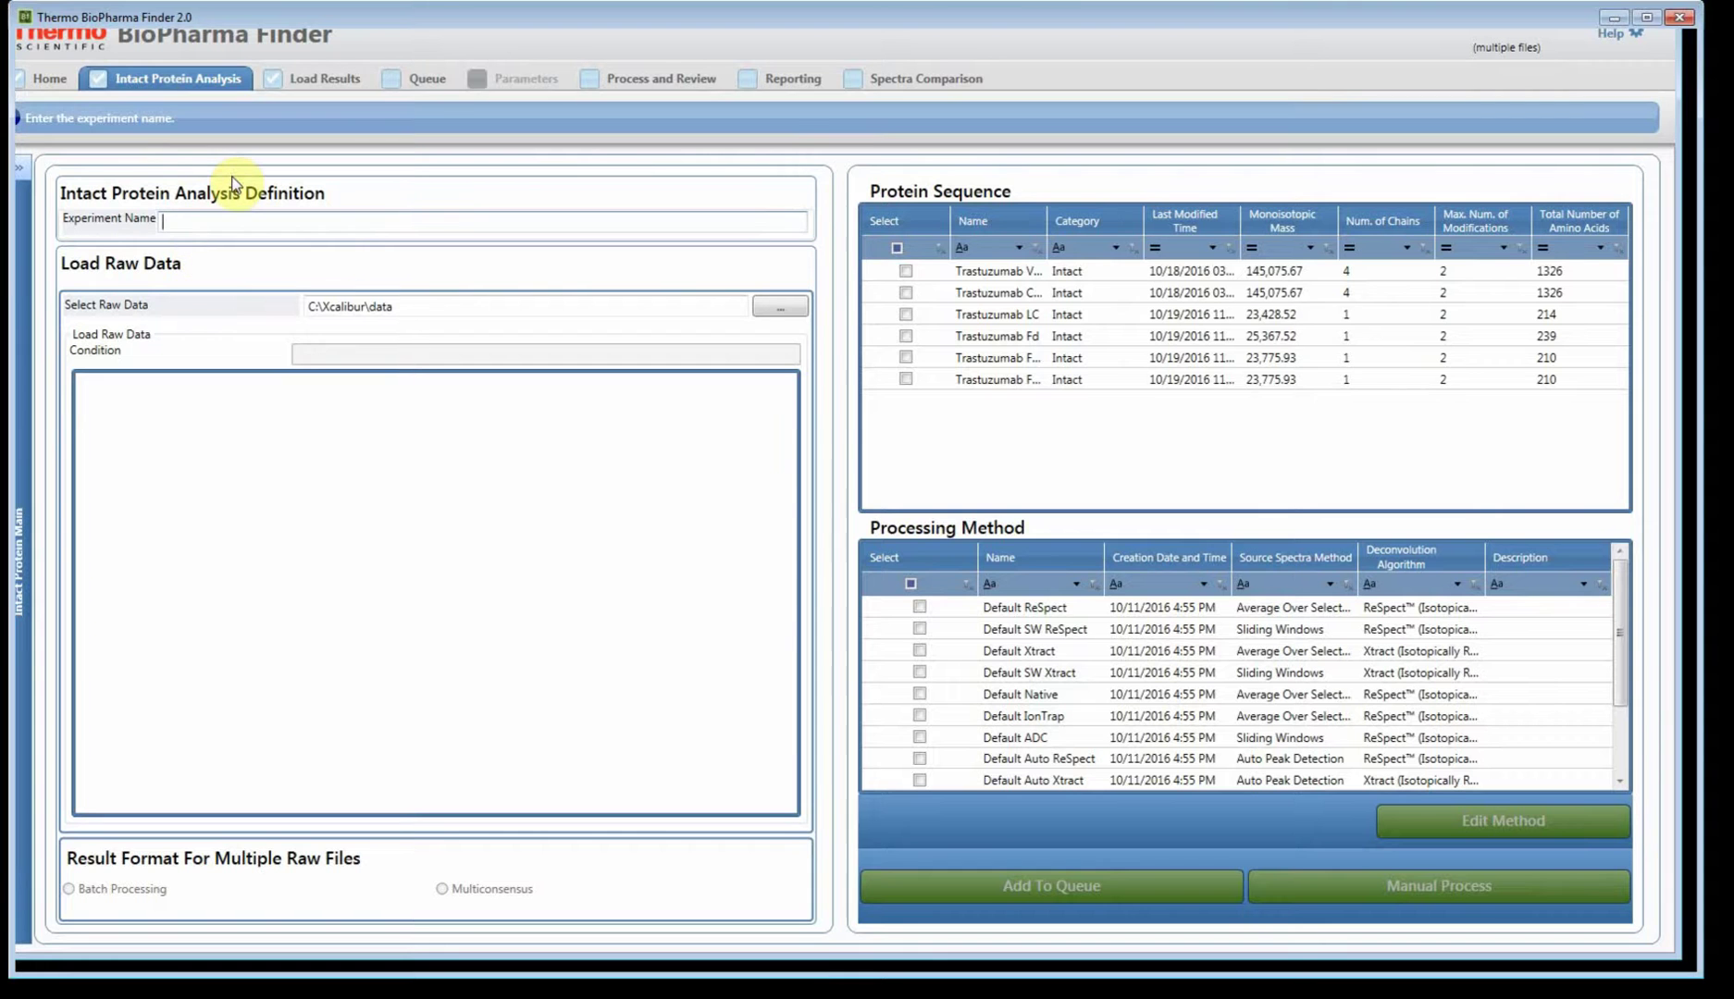
type("Subunit")
- Load the raw files Trastuzumab_IdeS_01.raw and Trastuzumab_IdeS_02.raw from the Example\BPF 2.0 Intact Subunit Analysis folder
left_click(784, 307)
double_click(276, 288)
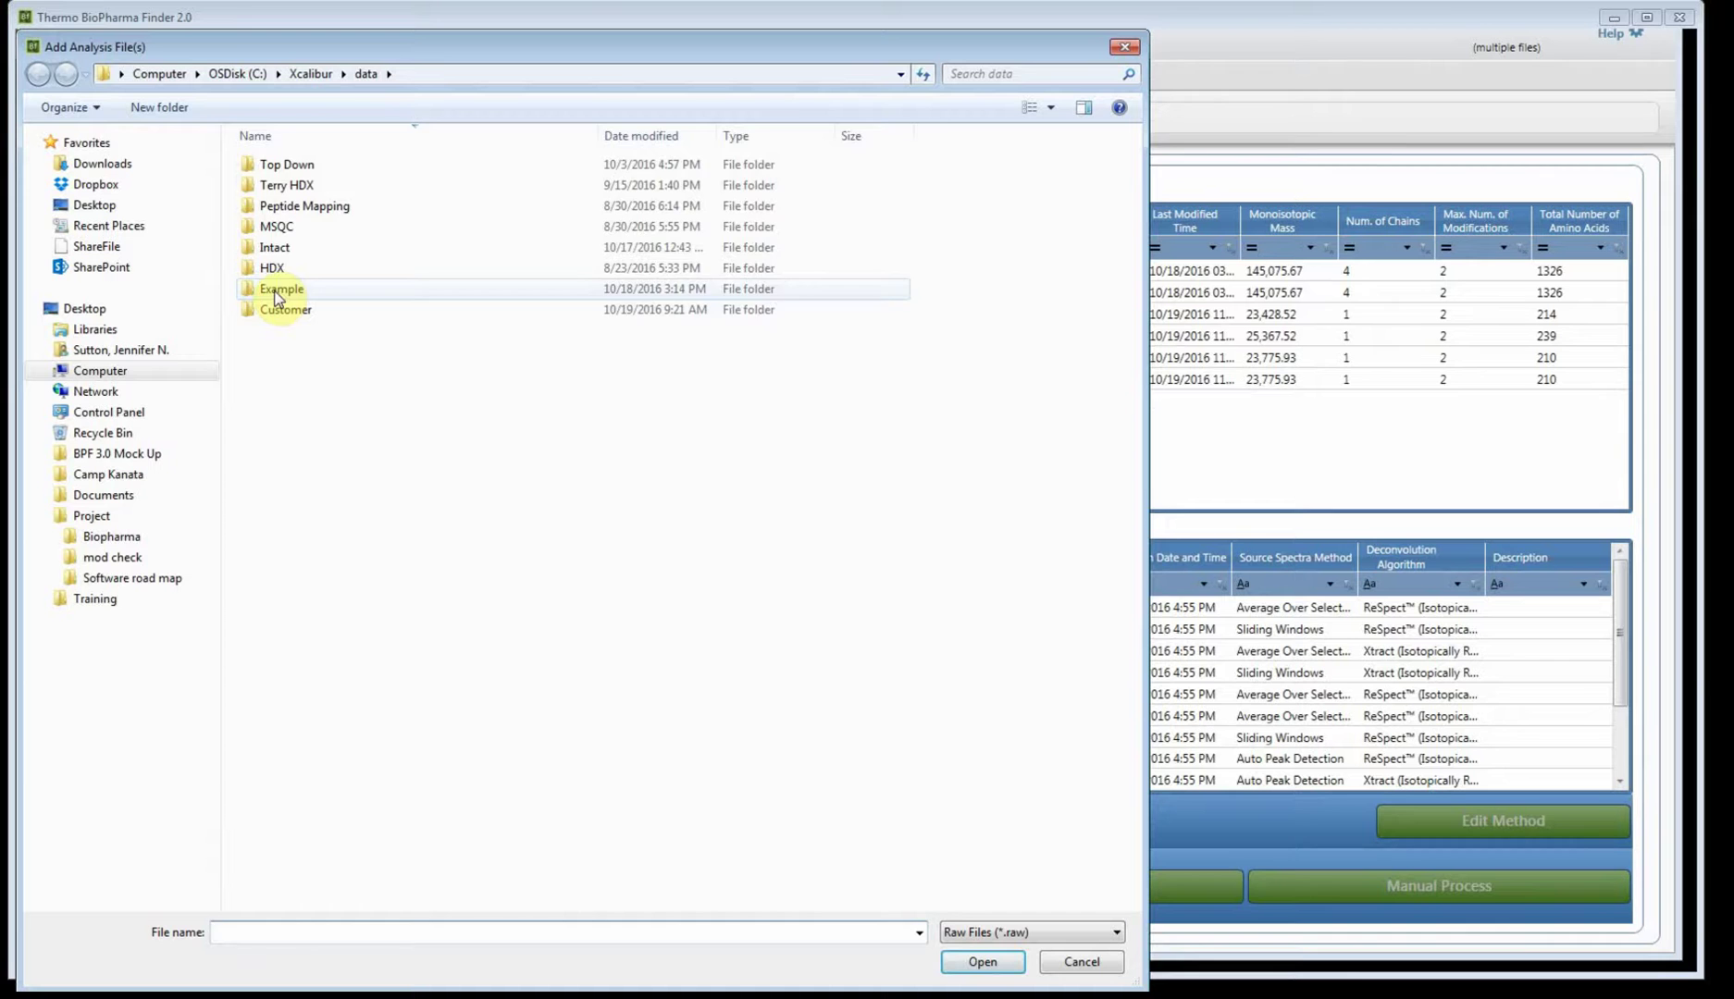
double_click(294, 165)
left_click(297, 171)
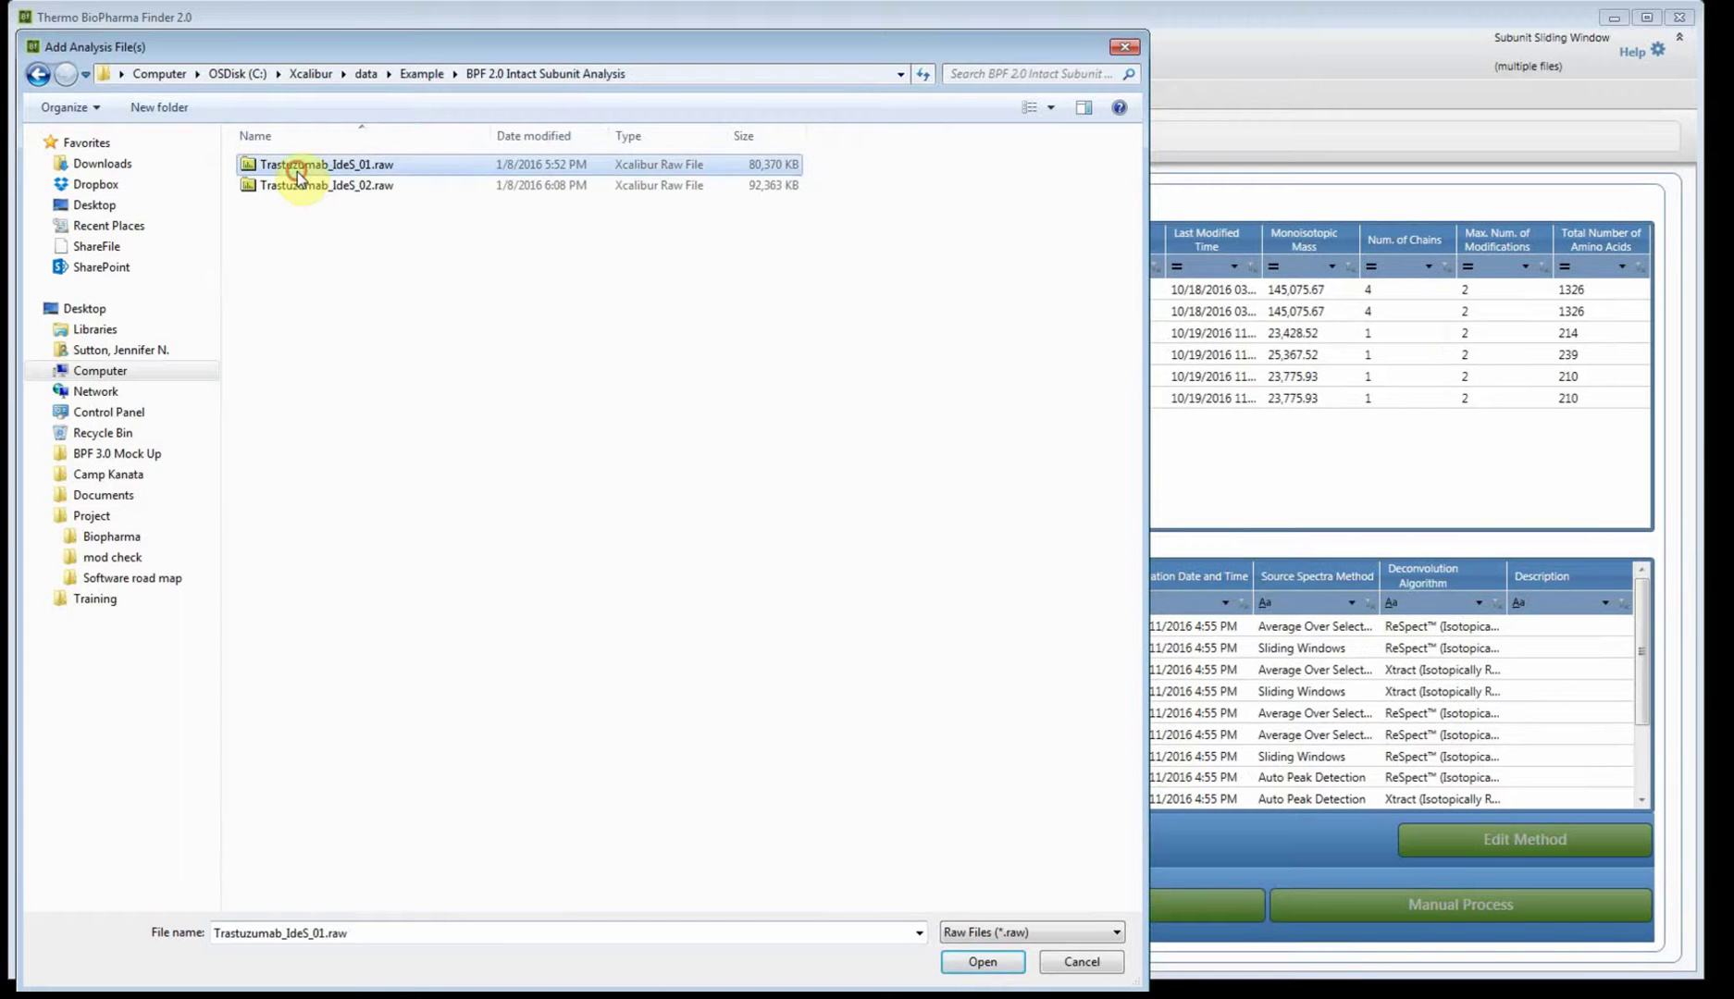
left_click(298, 185, "shift")
left_click(982, 962)
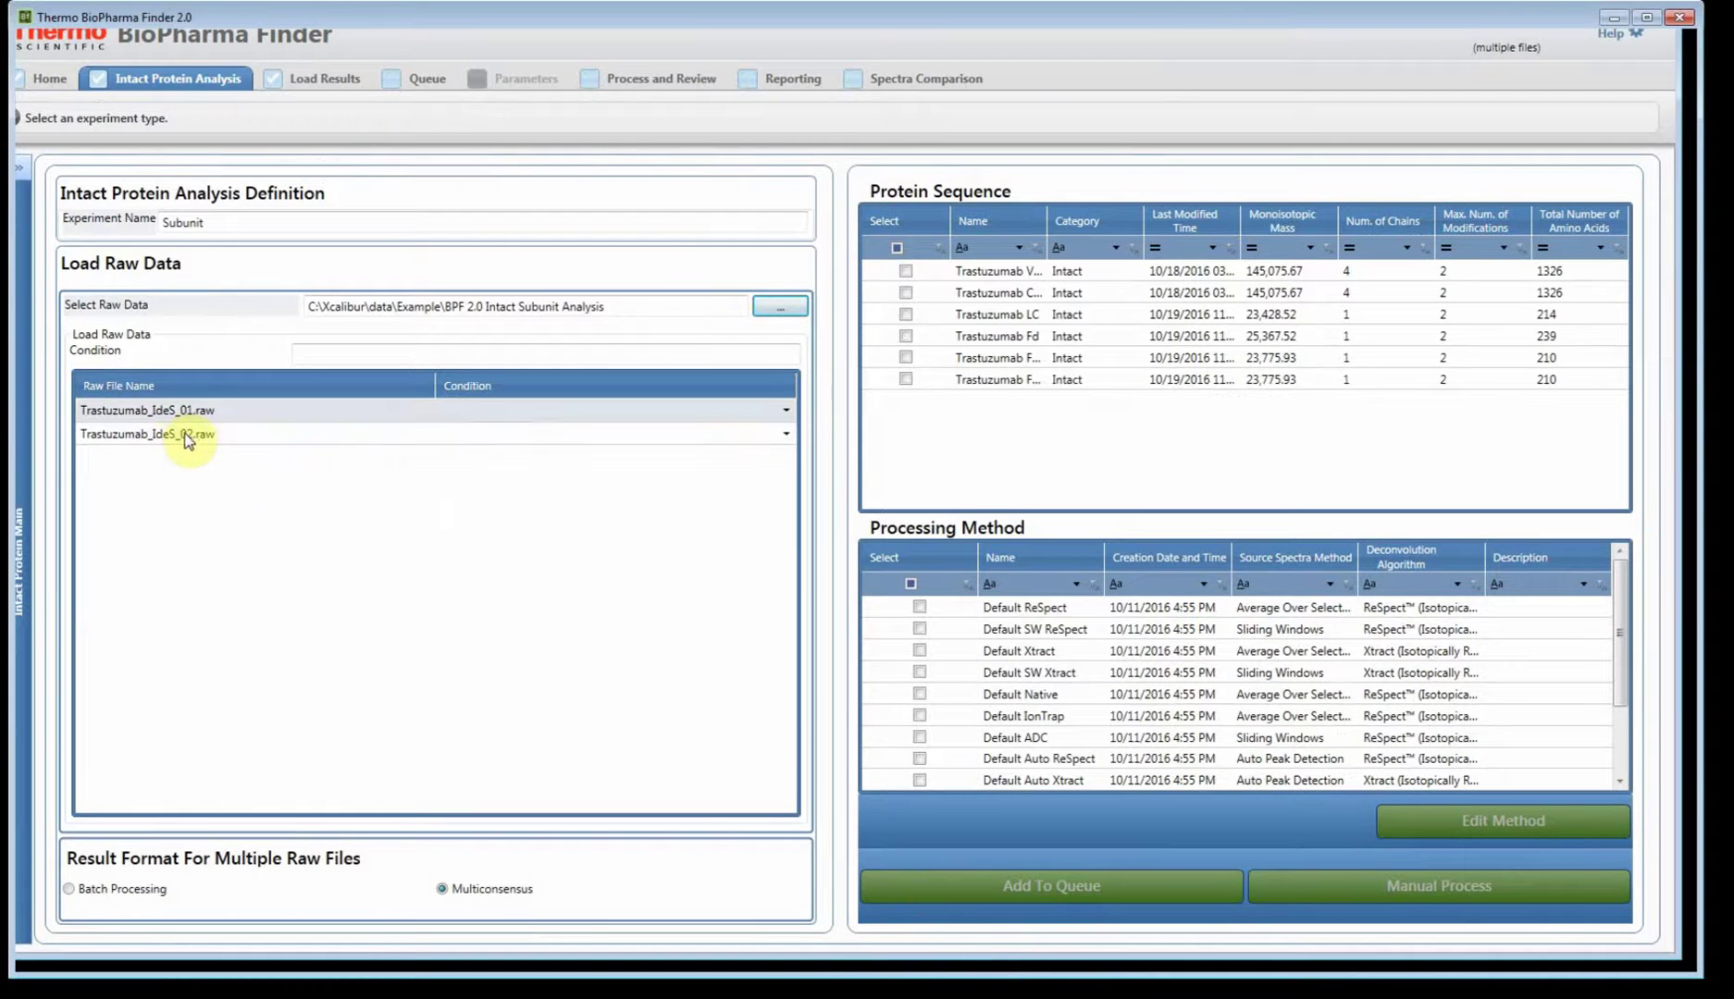
- Define the condition Trastuzumab and assign it to both raw files
left_click(378, 361)
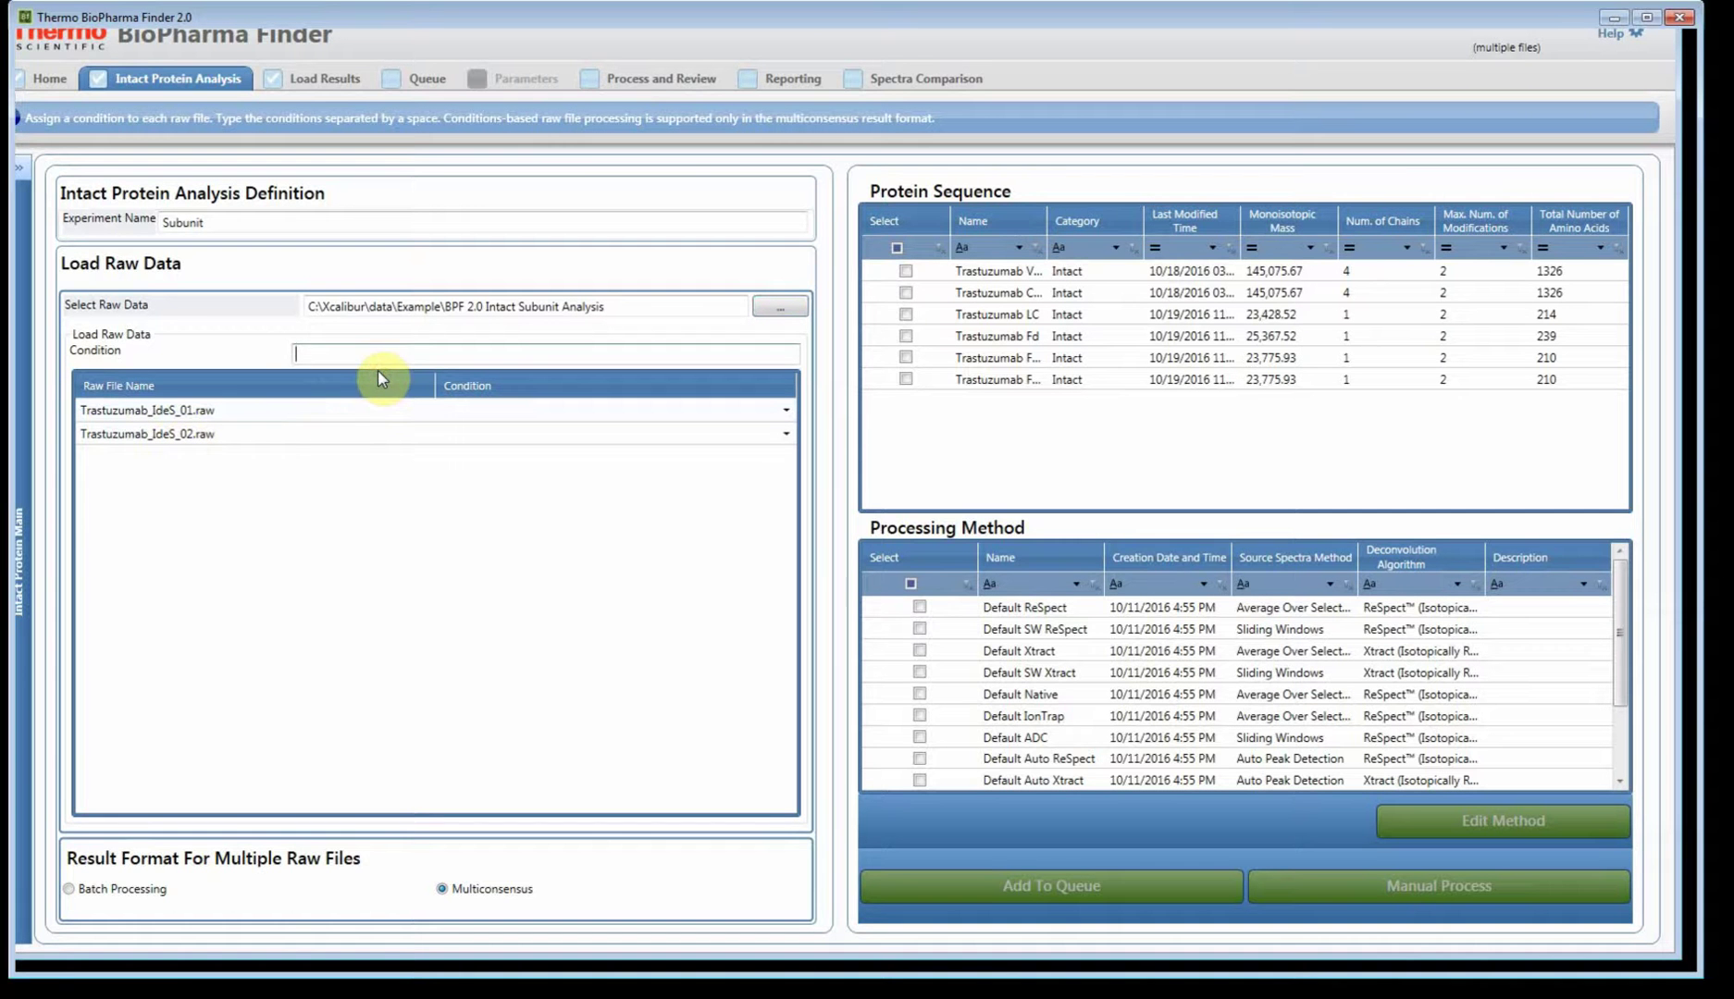
type("Trastuzumab")
key("Return")
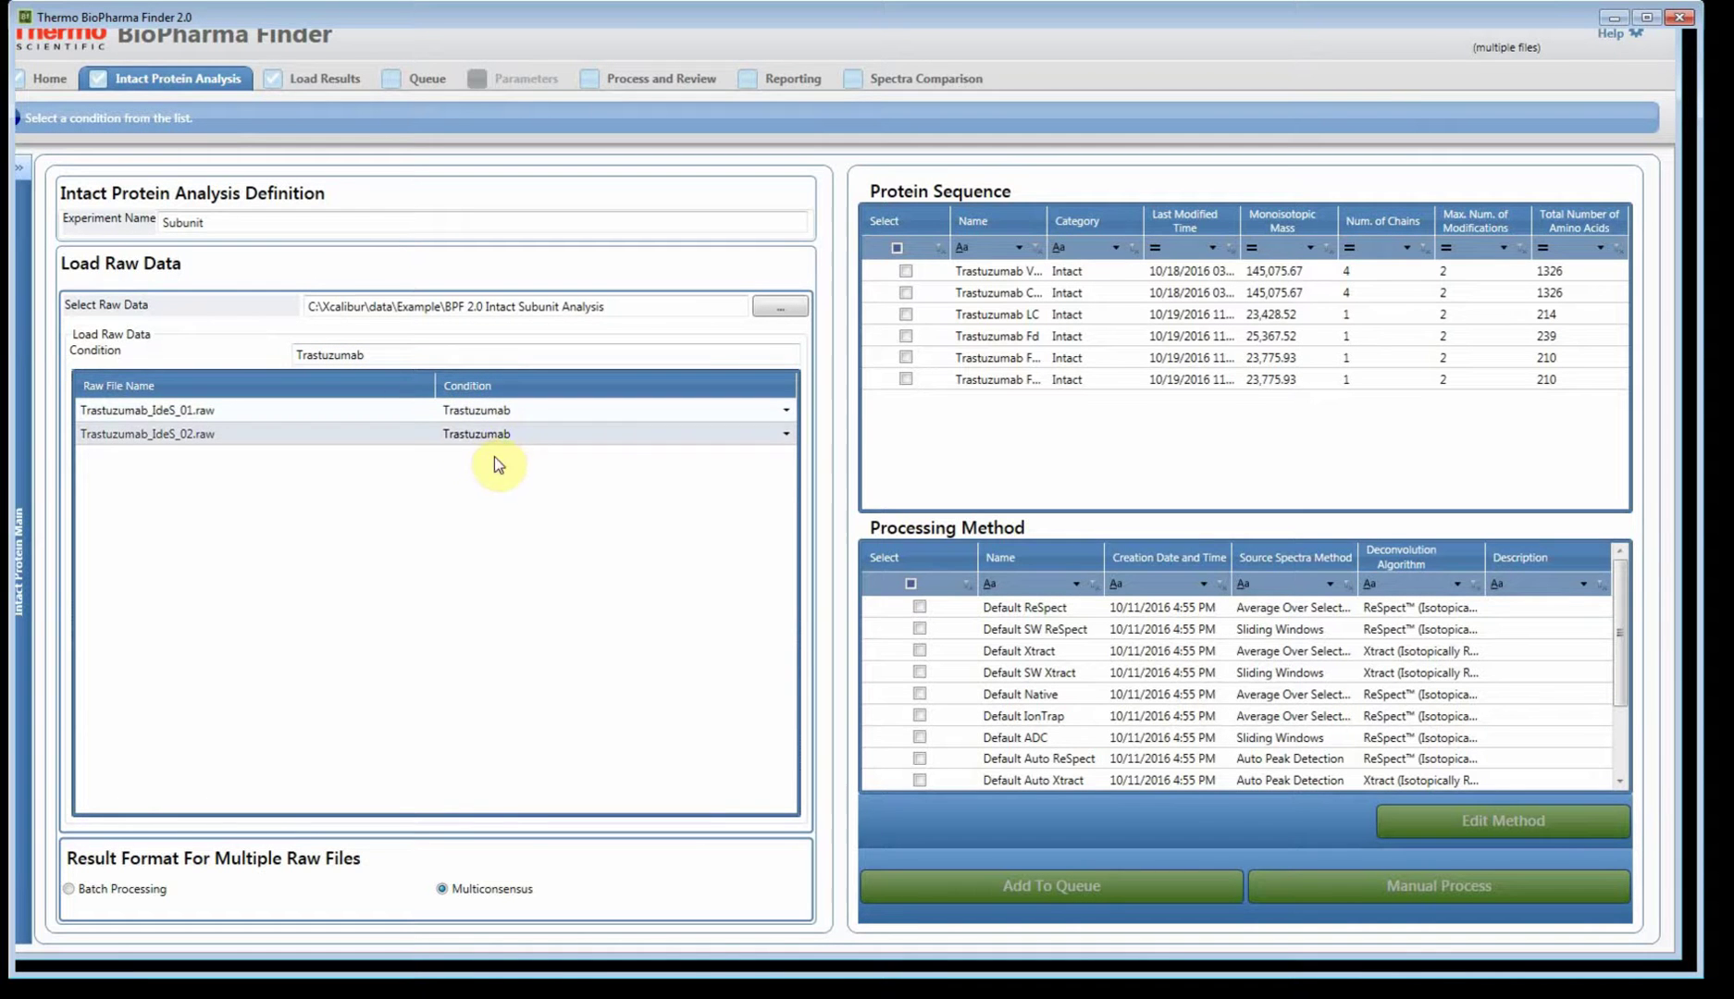
left_click(456, 426)
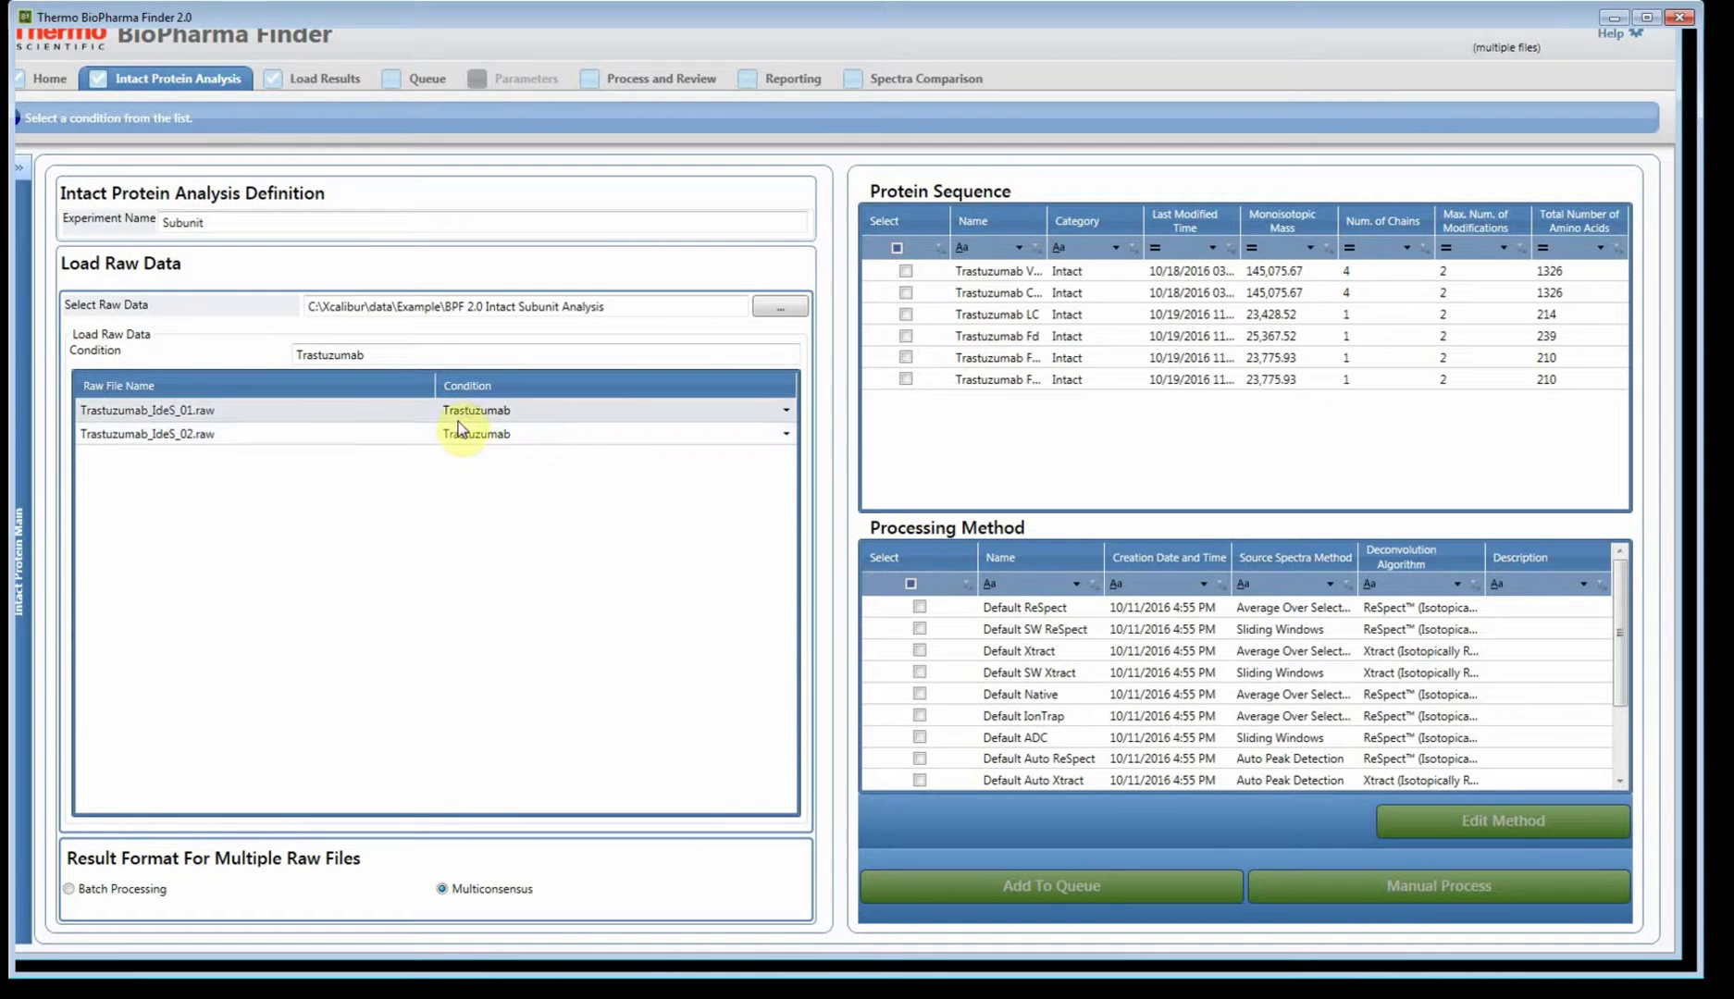
left_click(530, 438)
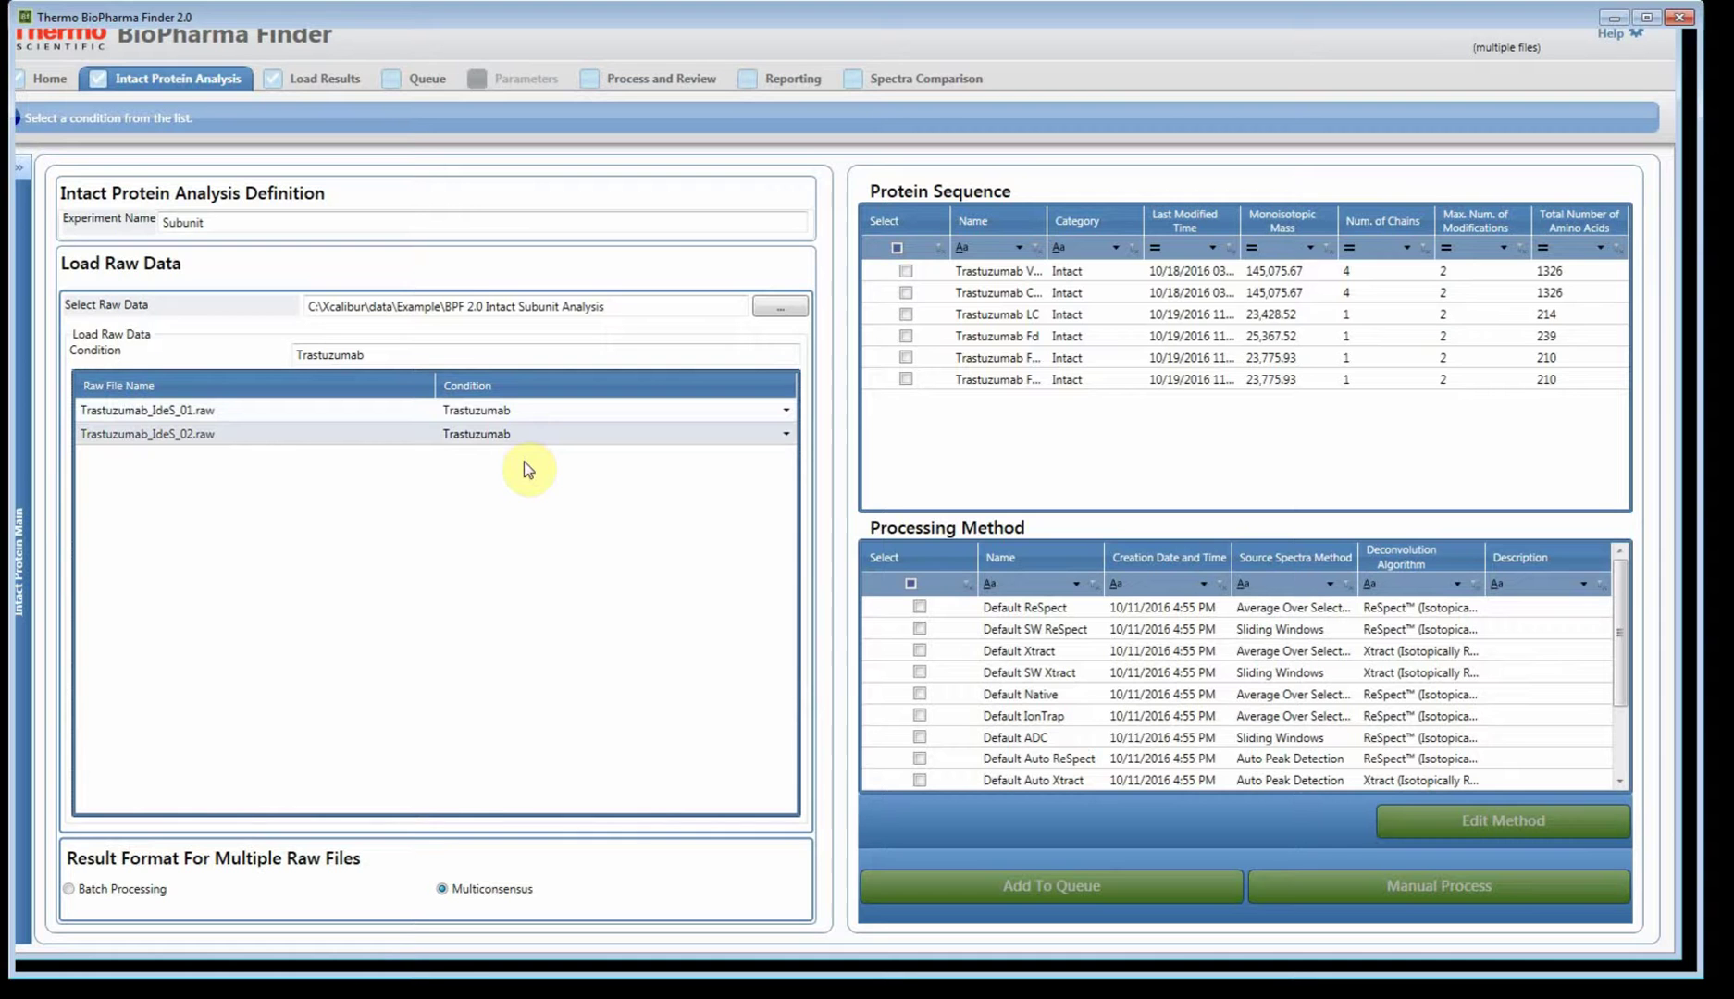
key("Up")
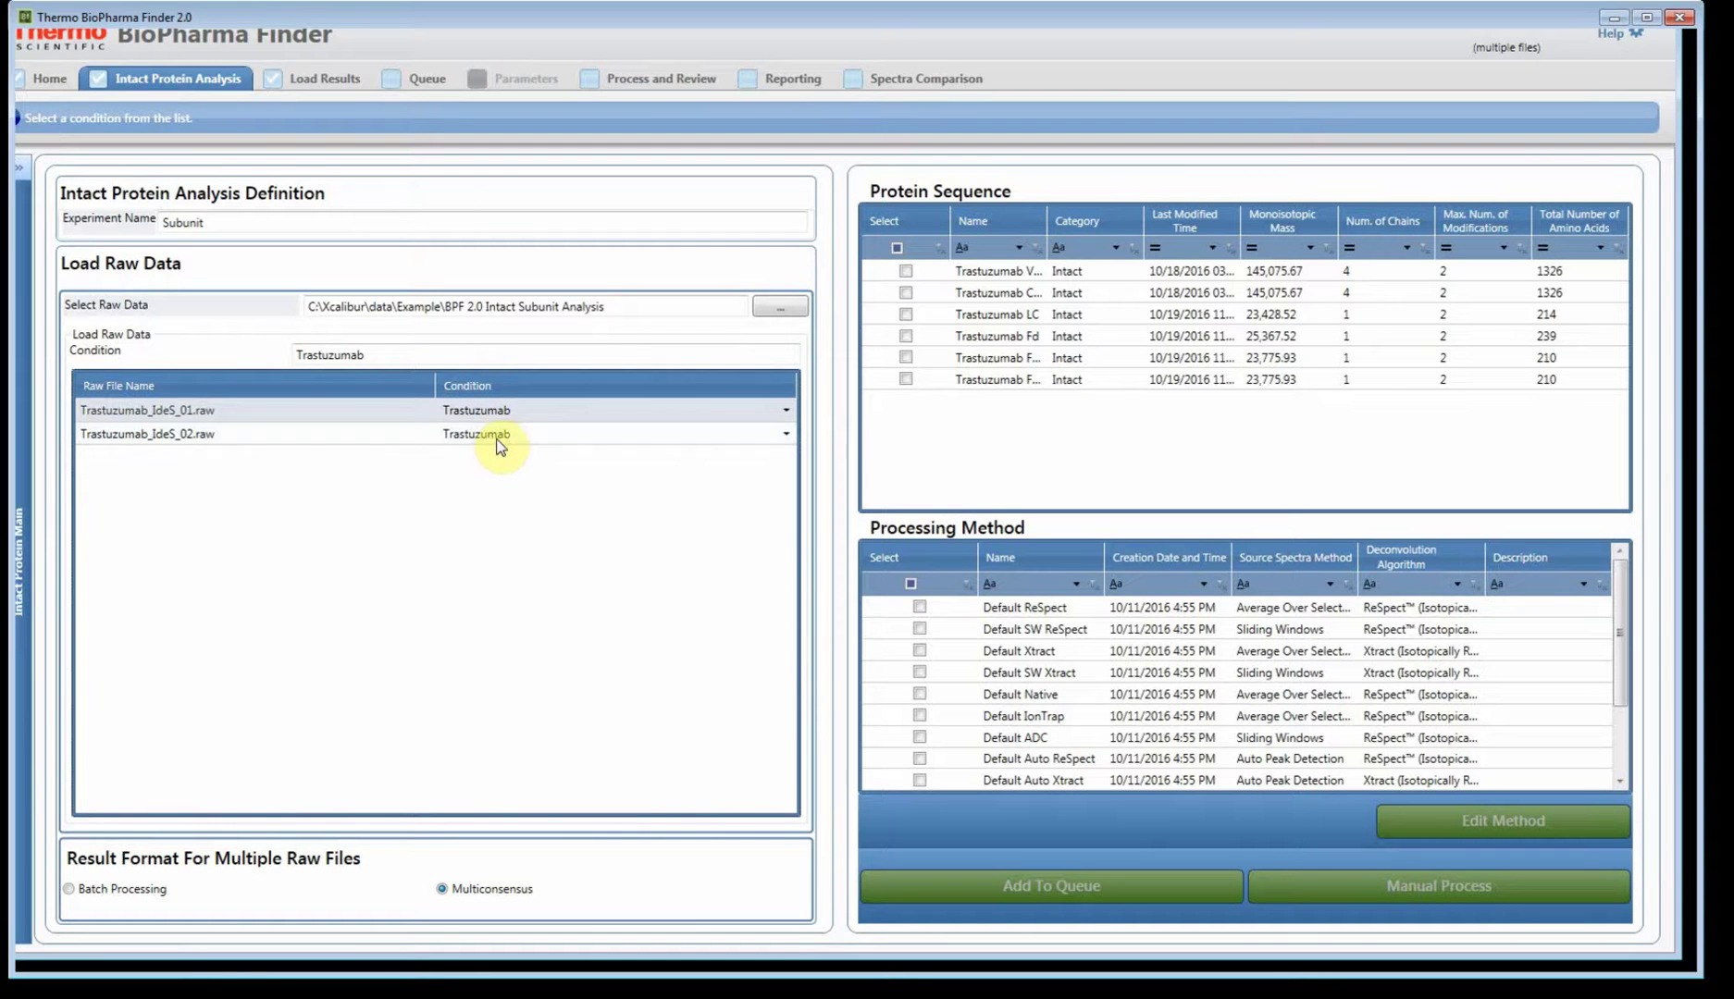
key("Down")
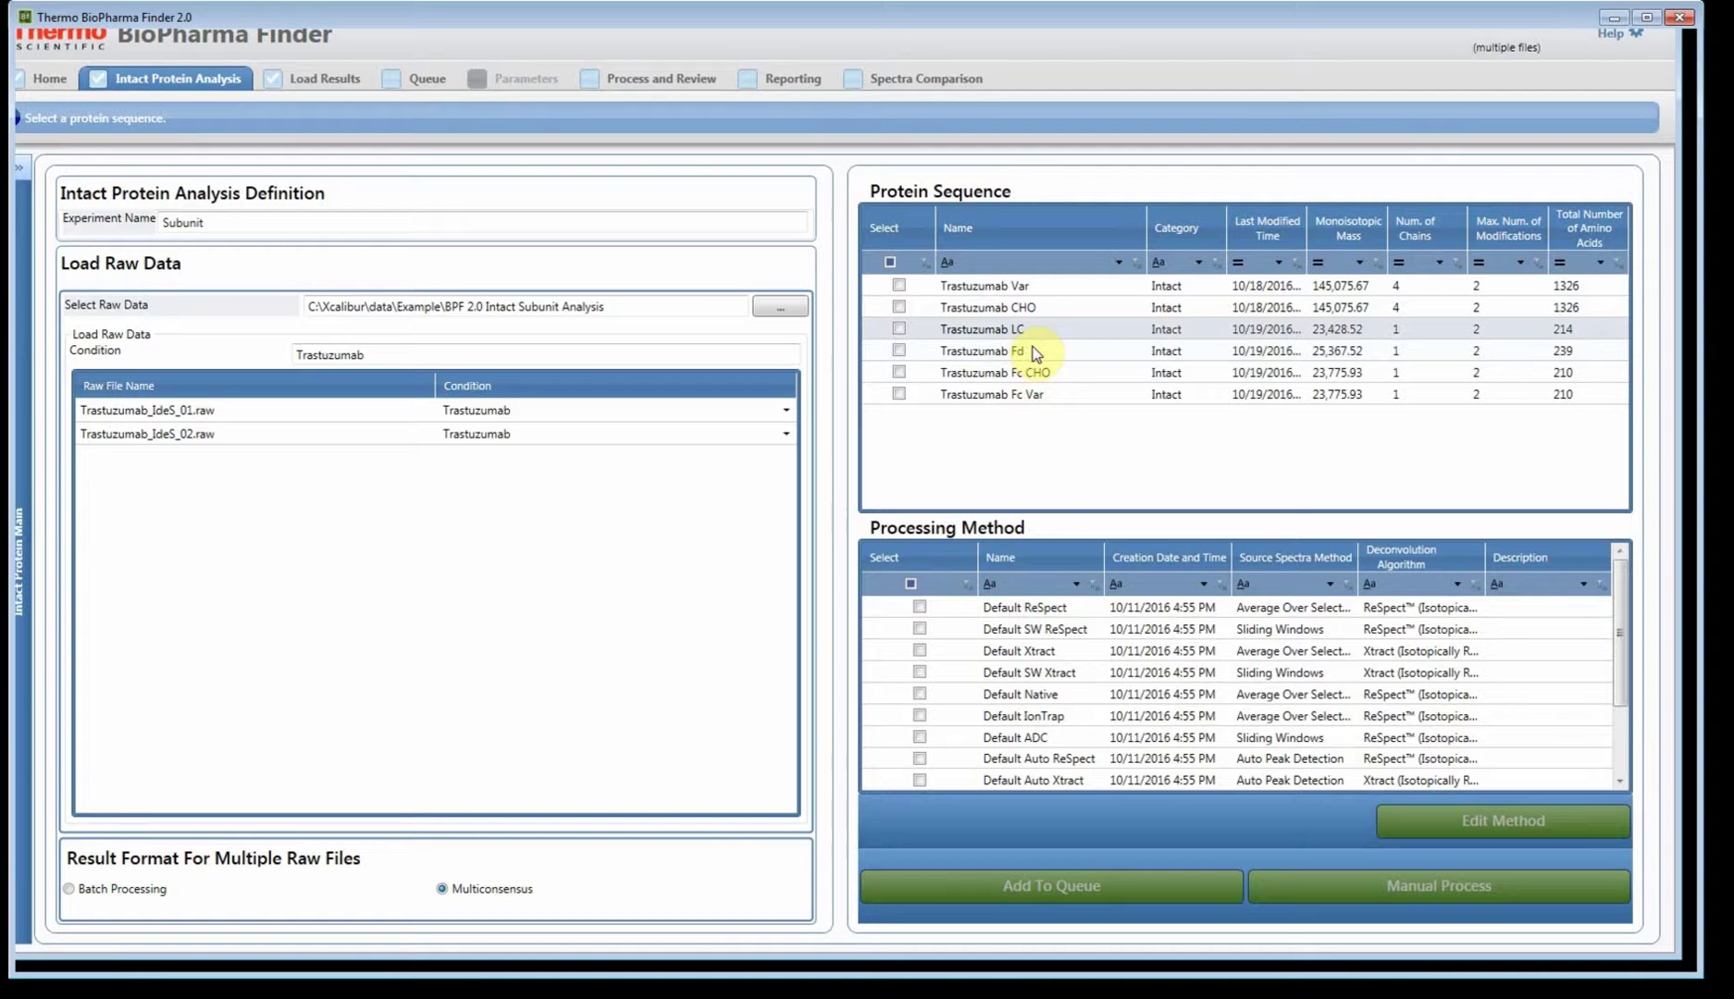
- Select the protein sequences Trastuzumab LC, Trastuzumab Fd and Trastuzumab Fc CHO for the experiment
left_click(922, 342)
left_click(921, 354)
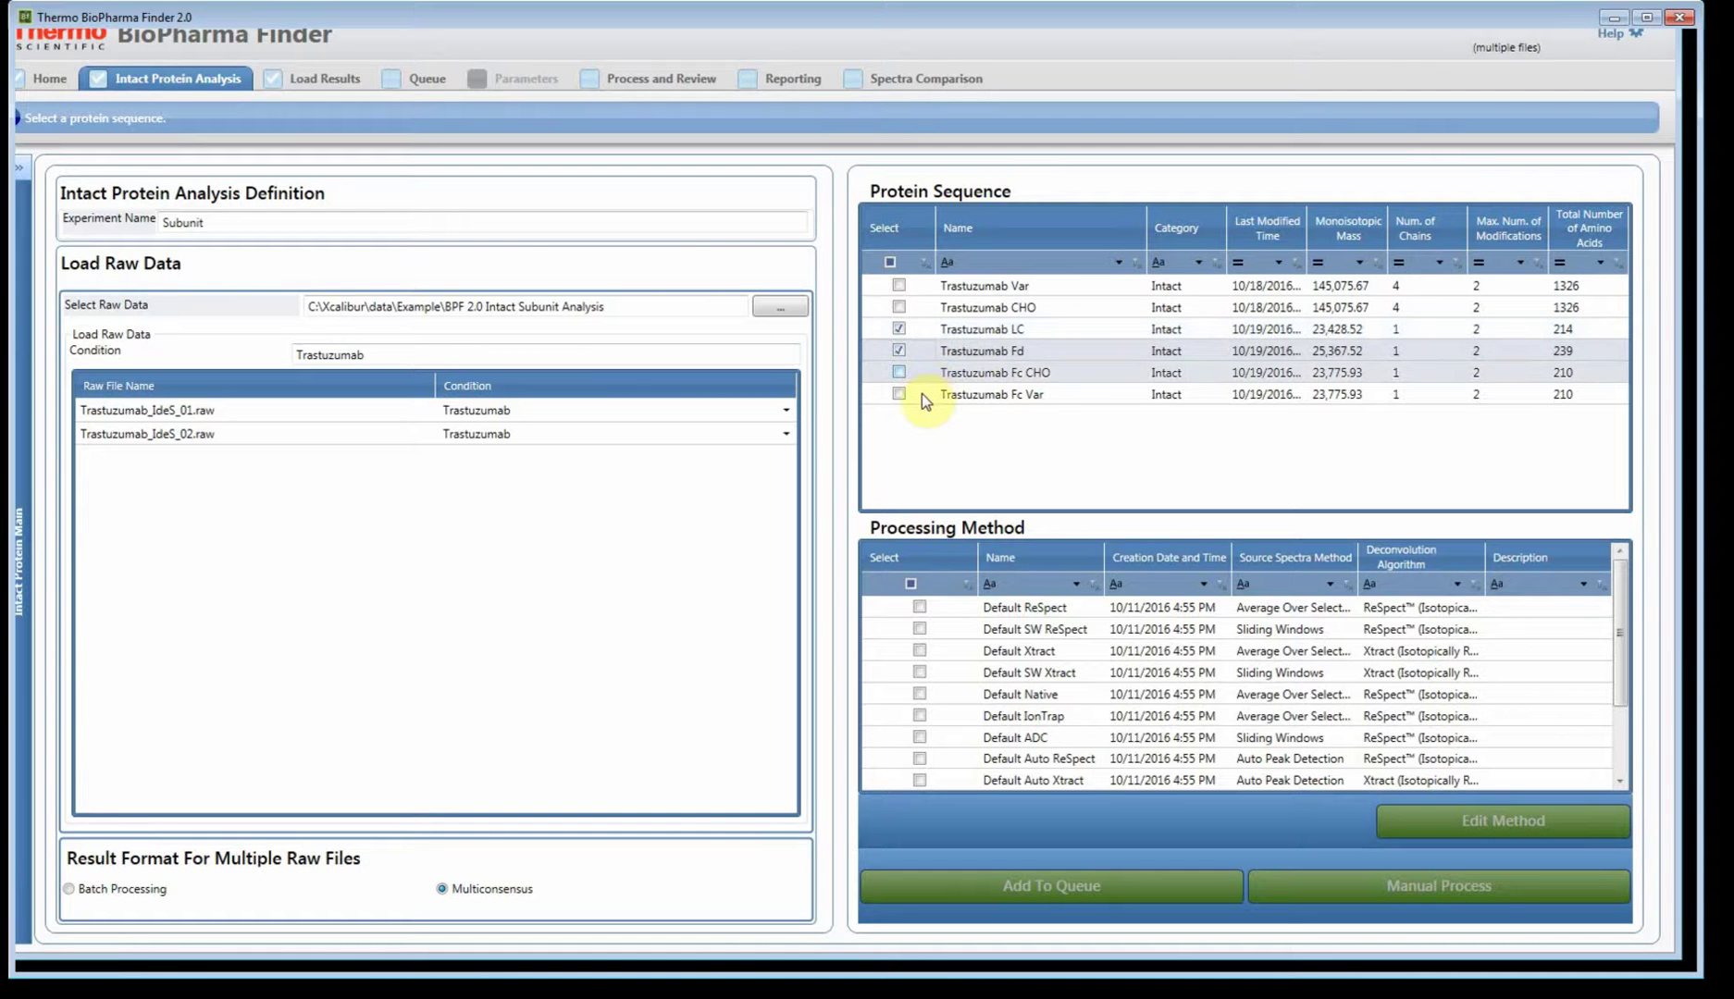
left_click(922, 372)
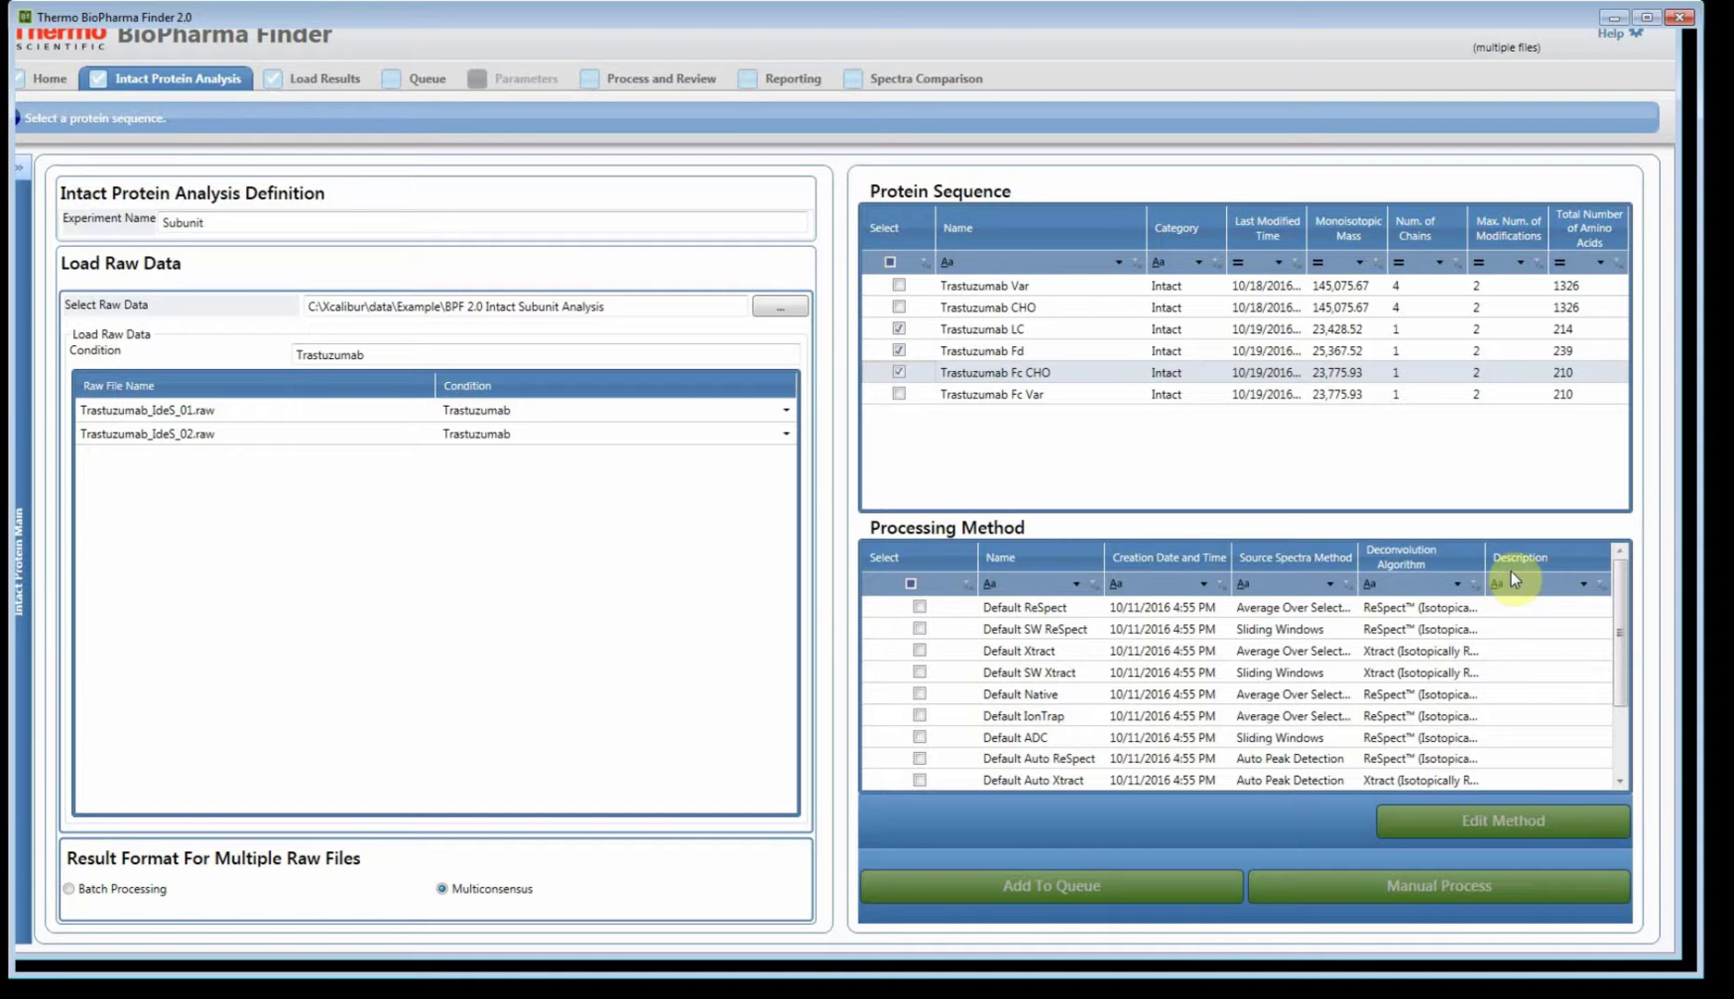
- Widen the processing methods' Deconvolution Algorithm column, then filter that column by "x" and the names by "d"
left_click_drag(1488, 579, 1586, 580)
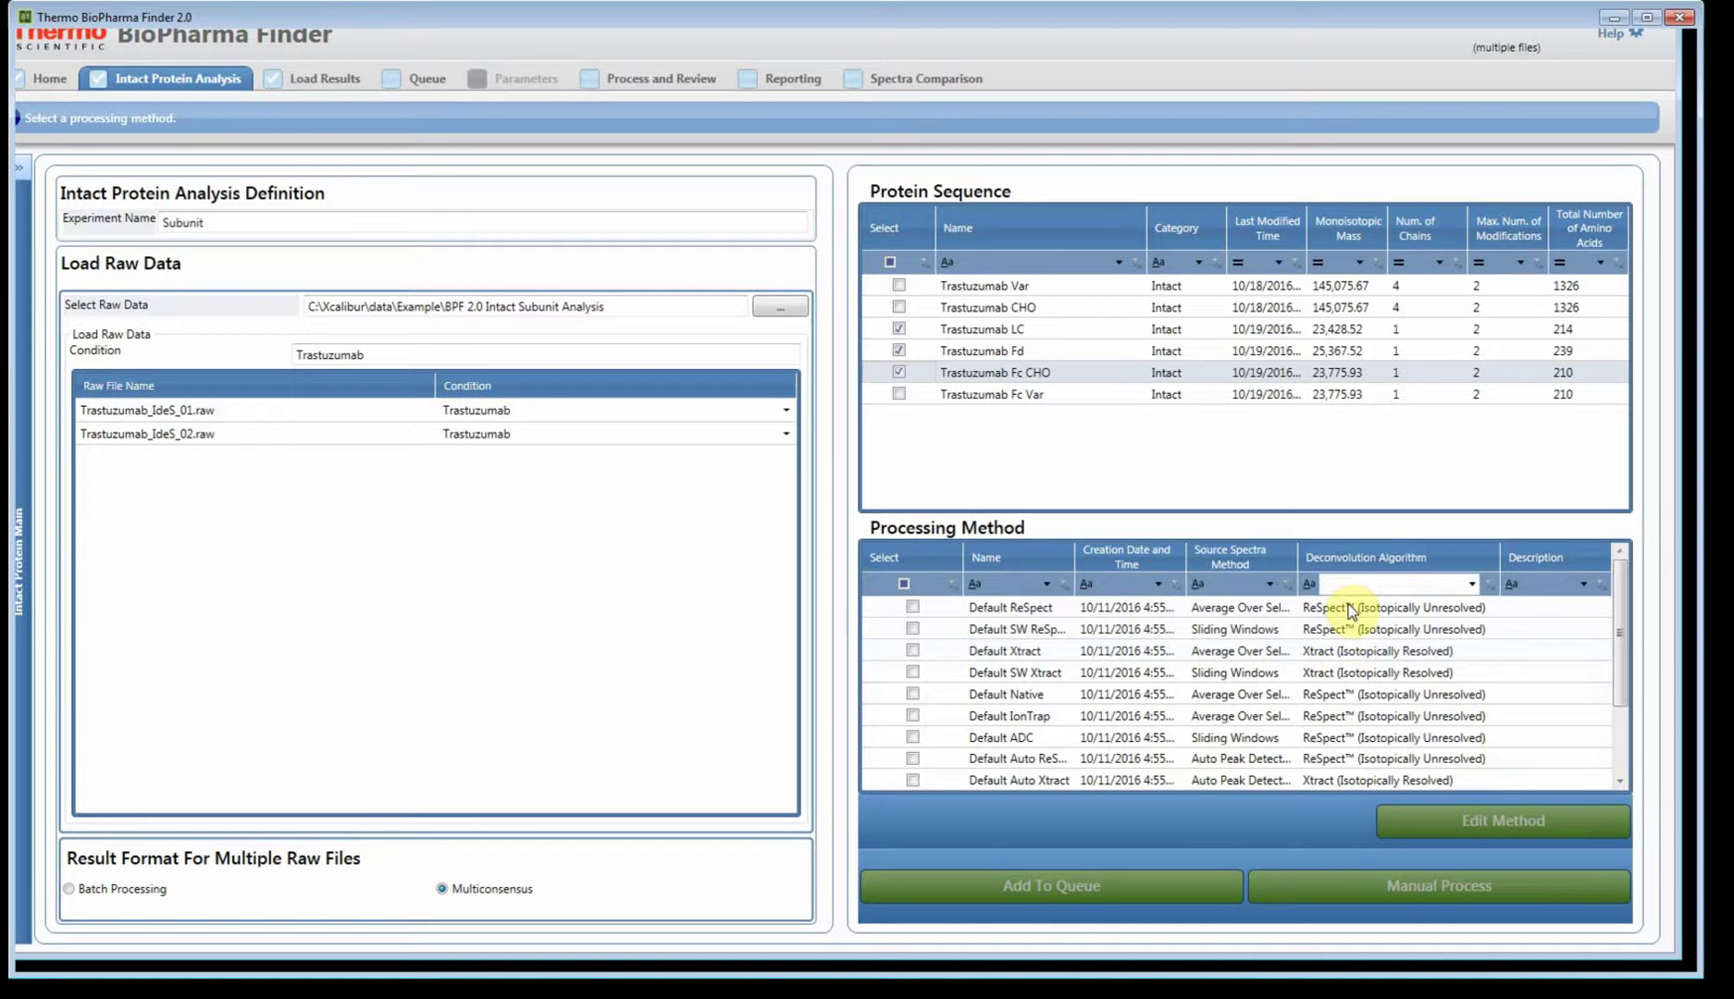
type("x")
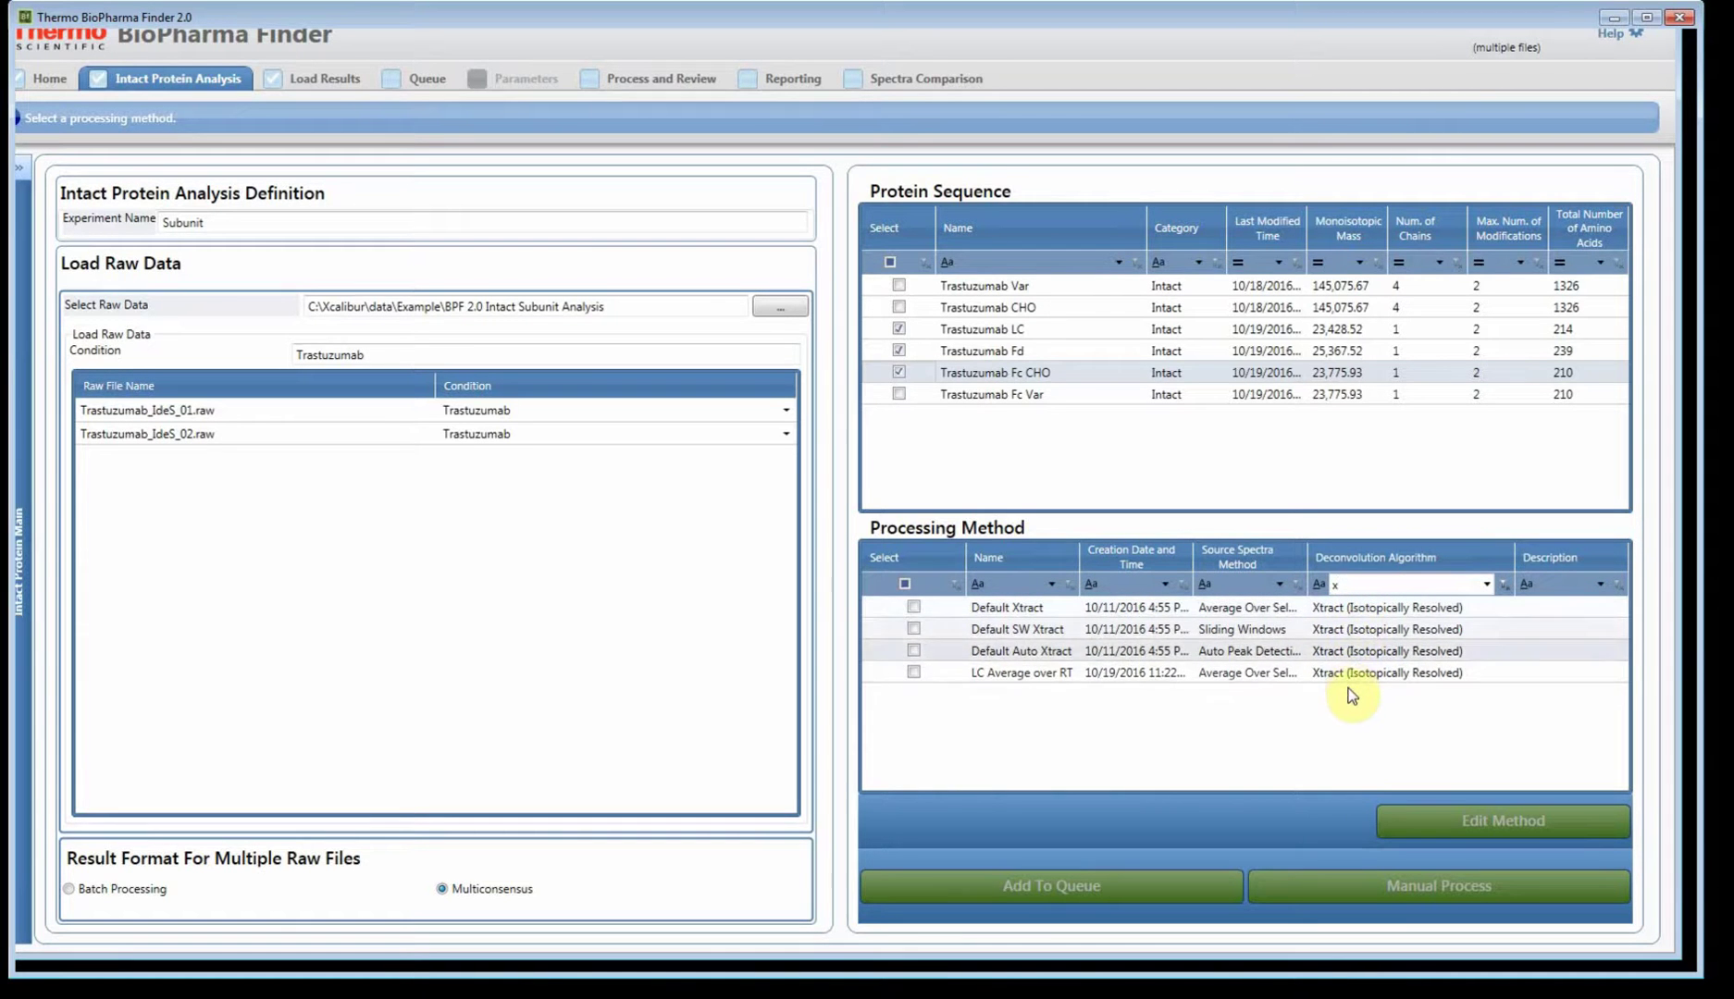
key("BackSpace")
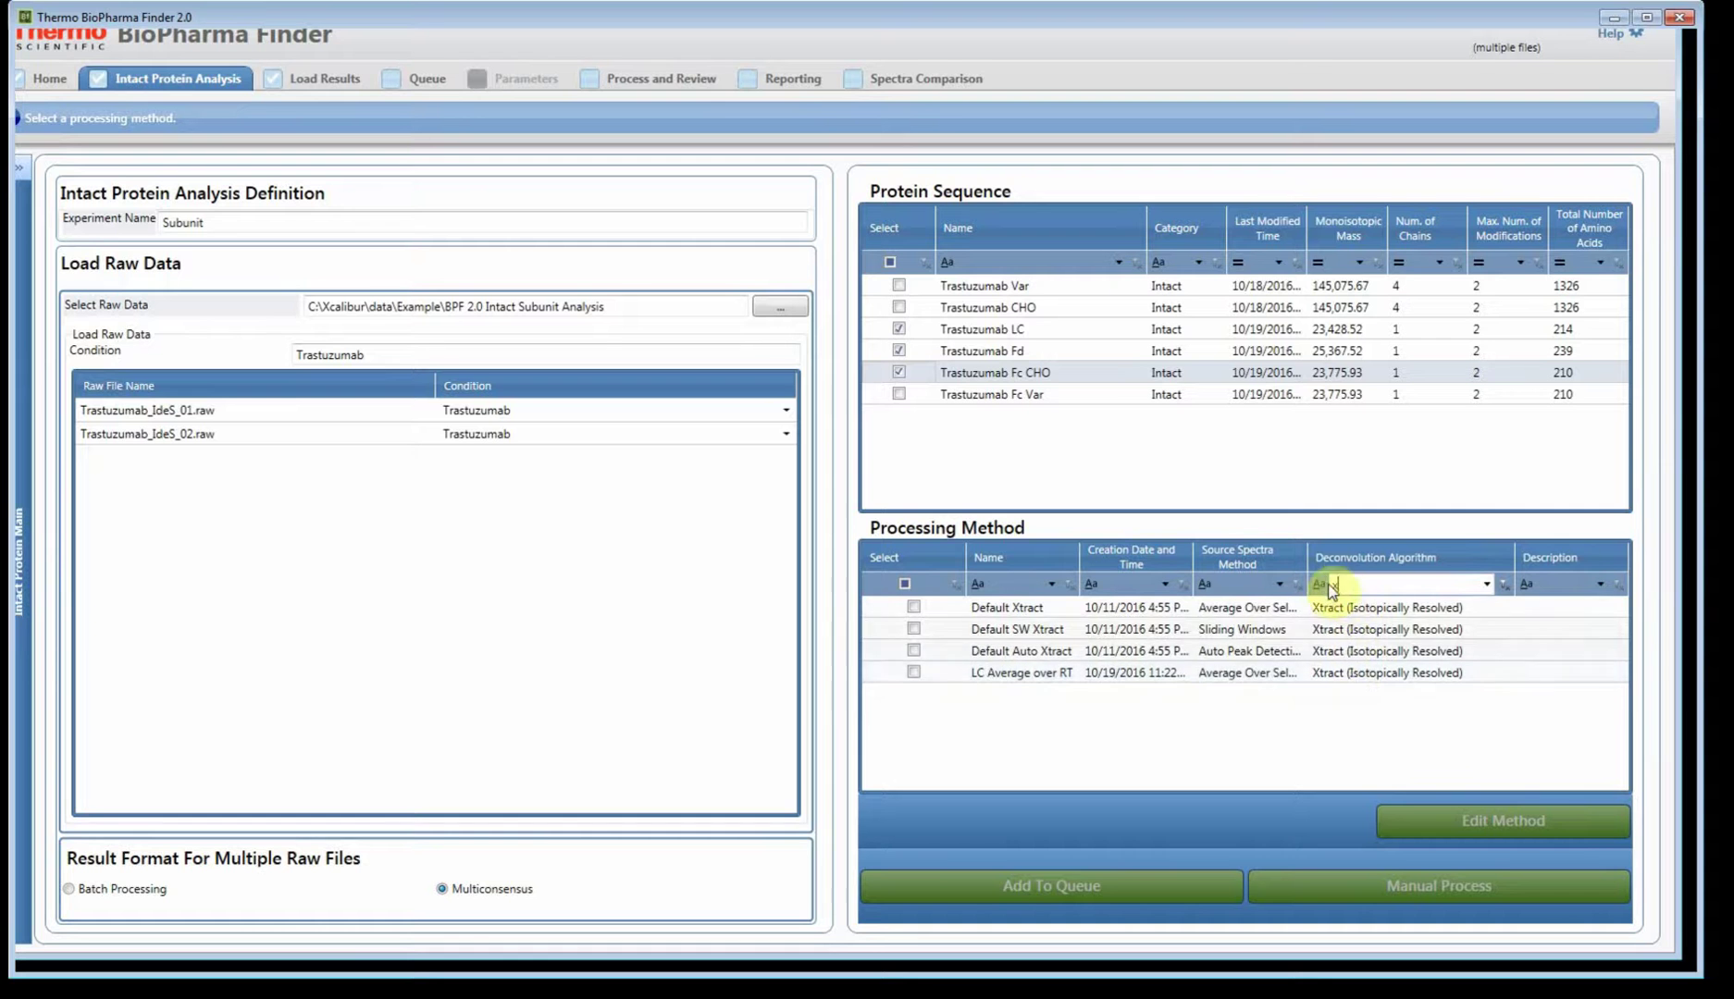
type("x")
left_click(1013, 586)
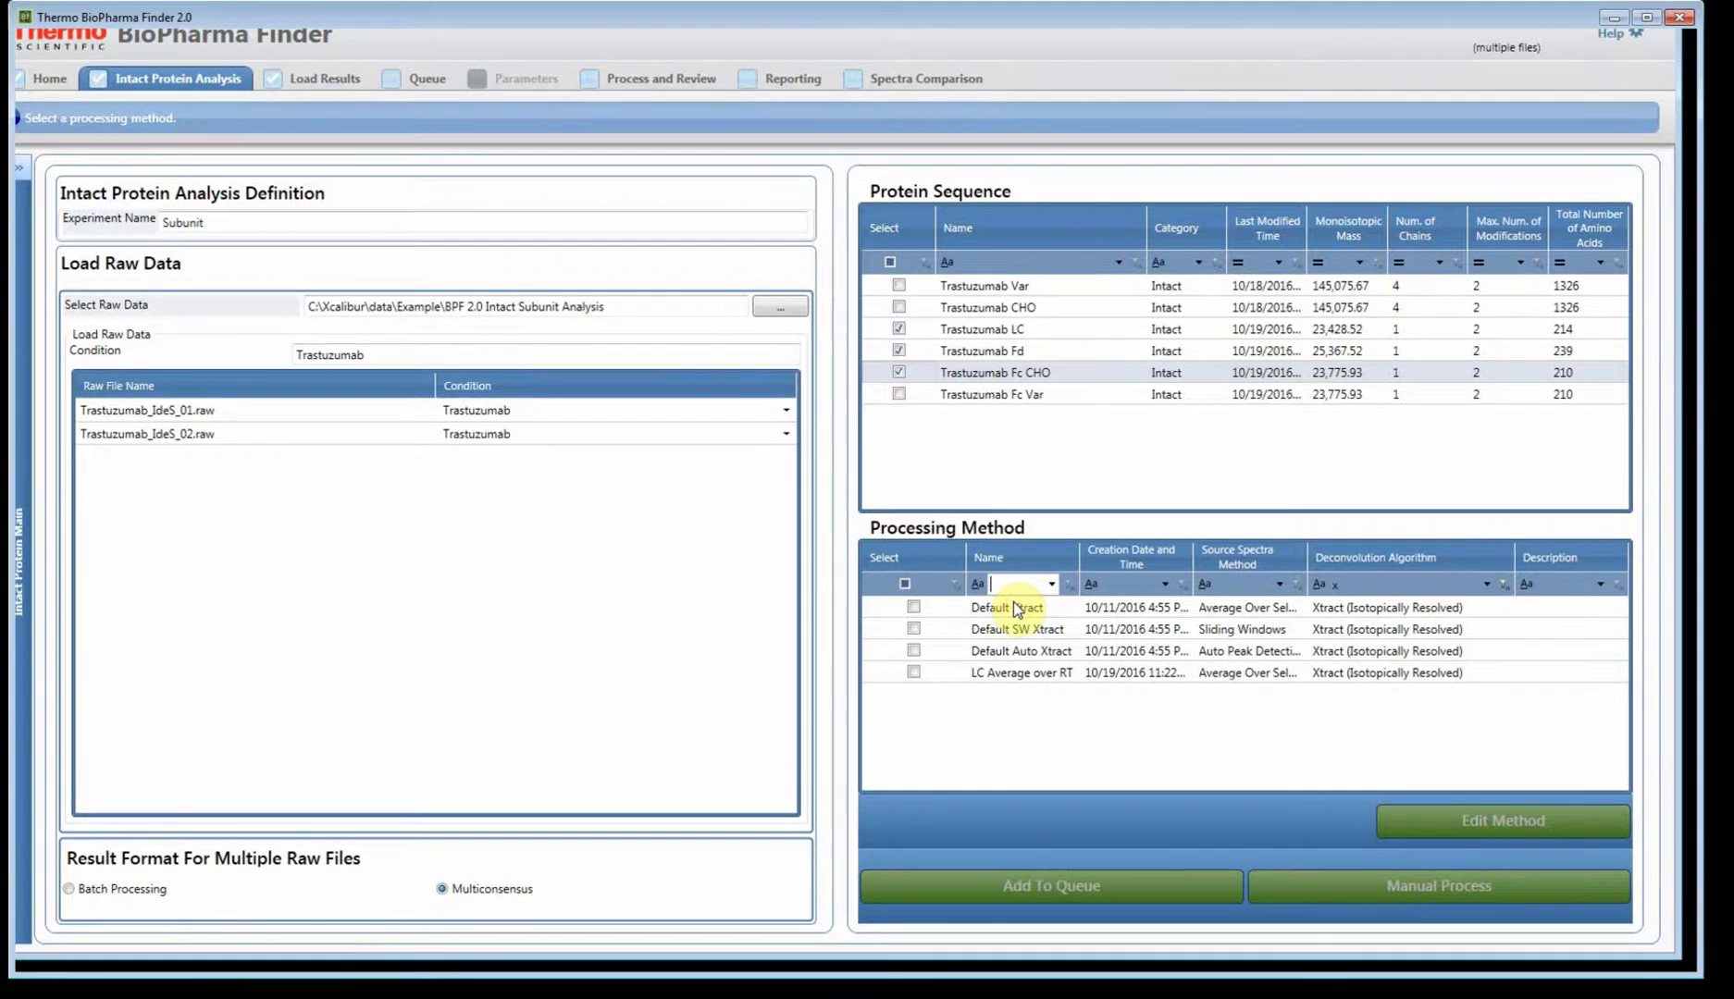
type("d")
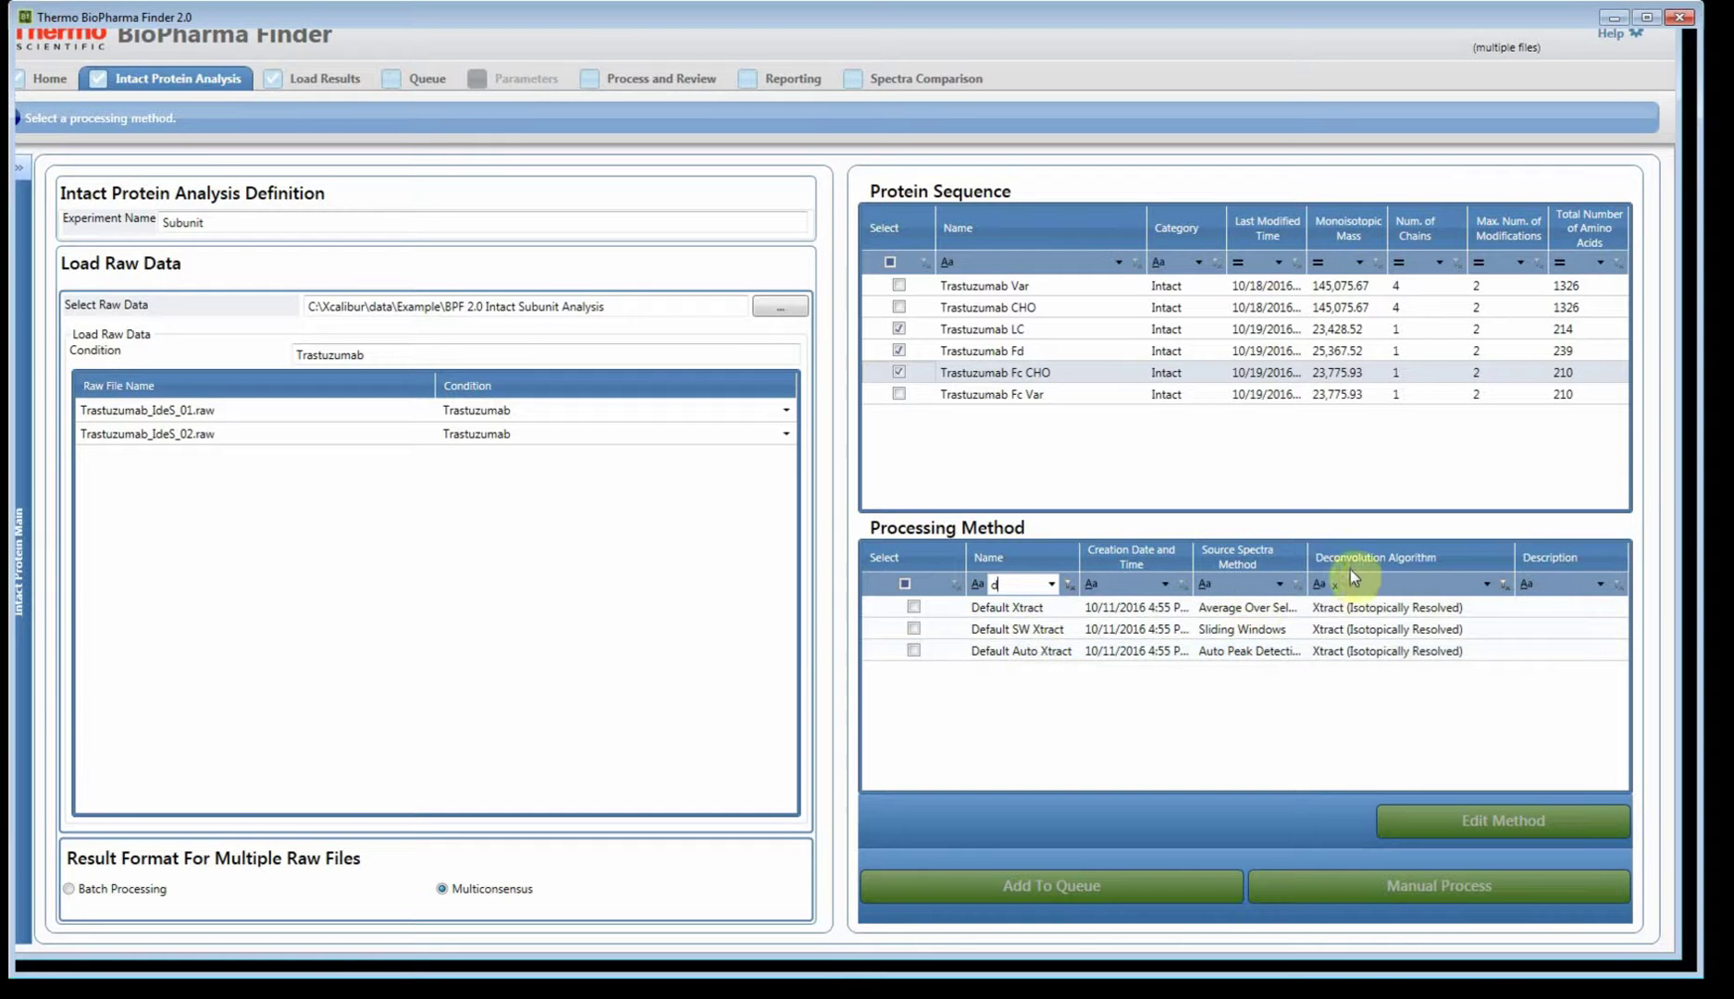
- Widen the Source Spectra Method column and open the Default Auto Xtract method for editing
left_click_drag(1308, 574, 1383, 575)
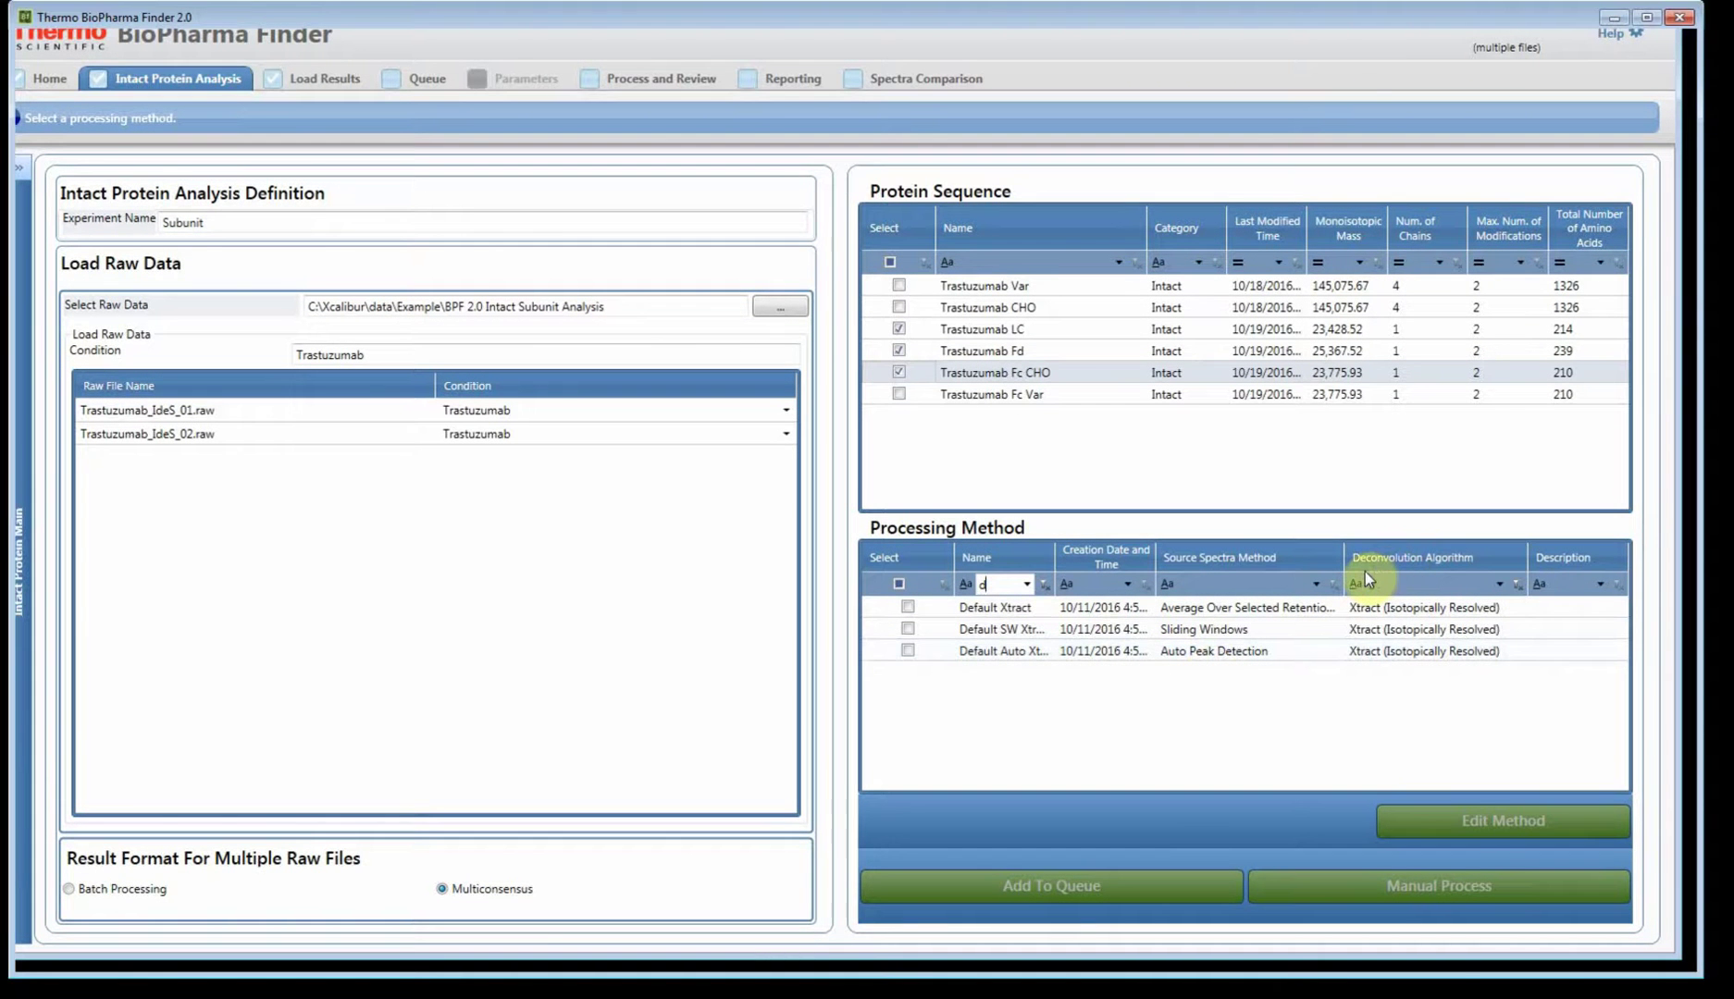
left_click_drag(1343, 561, 1376, 569)
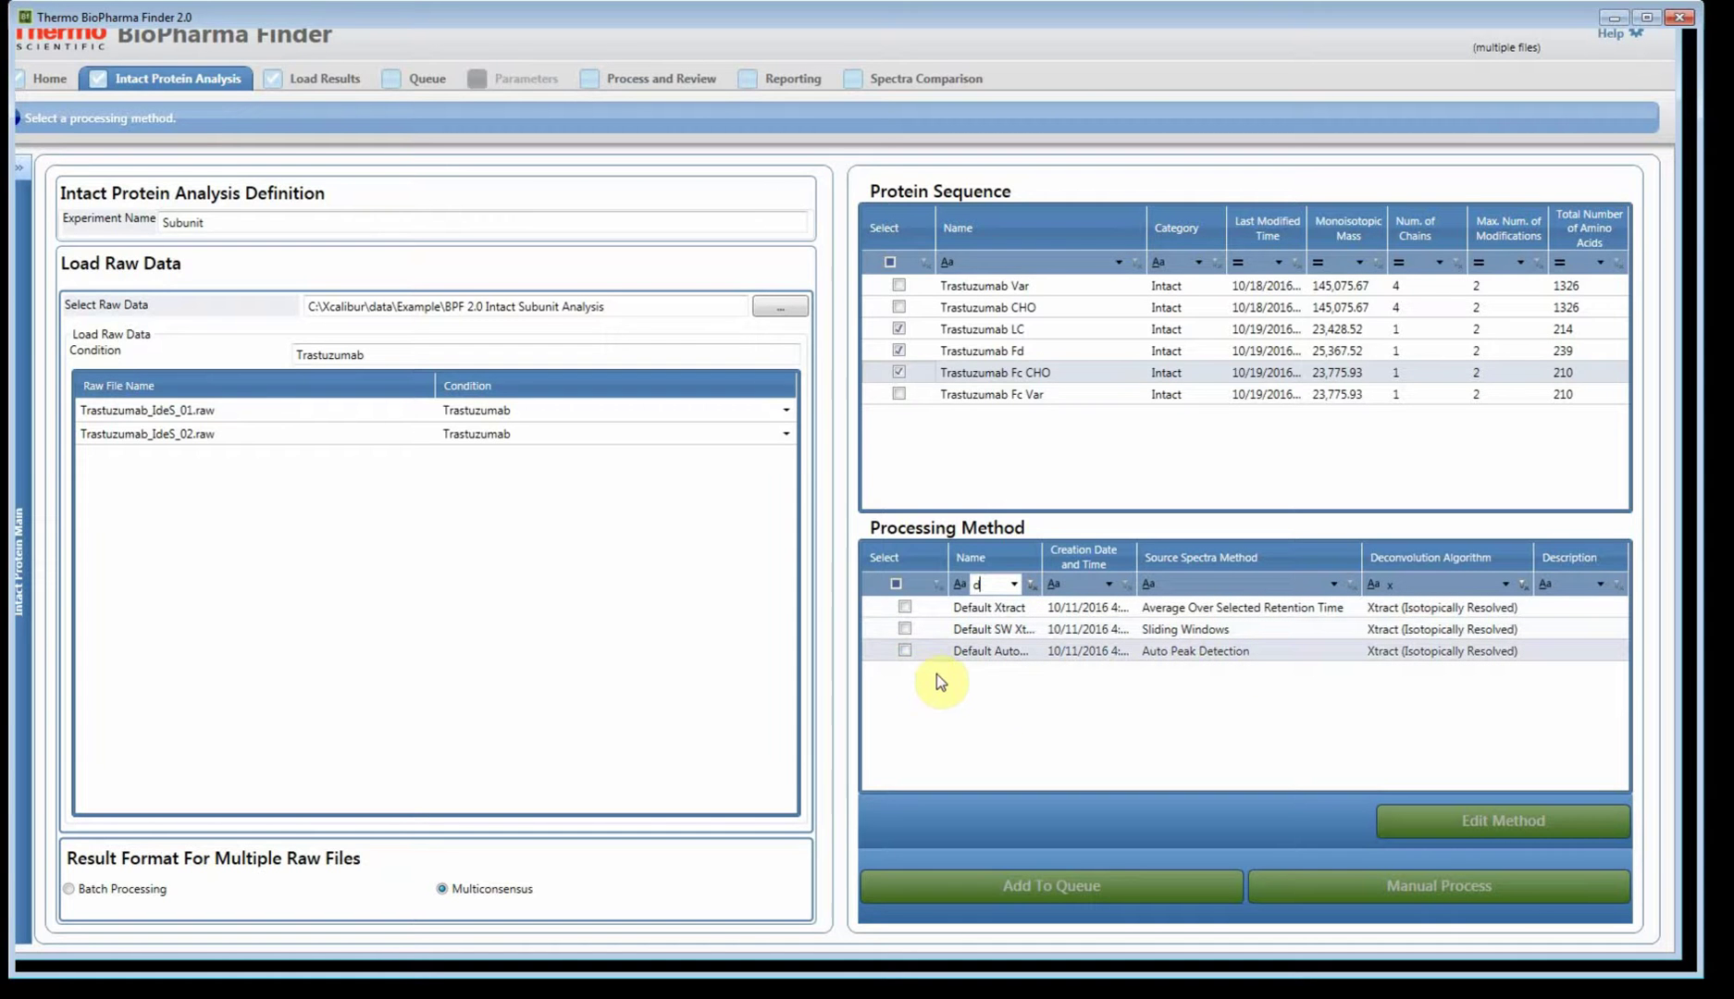
left_click(905, 650)
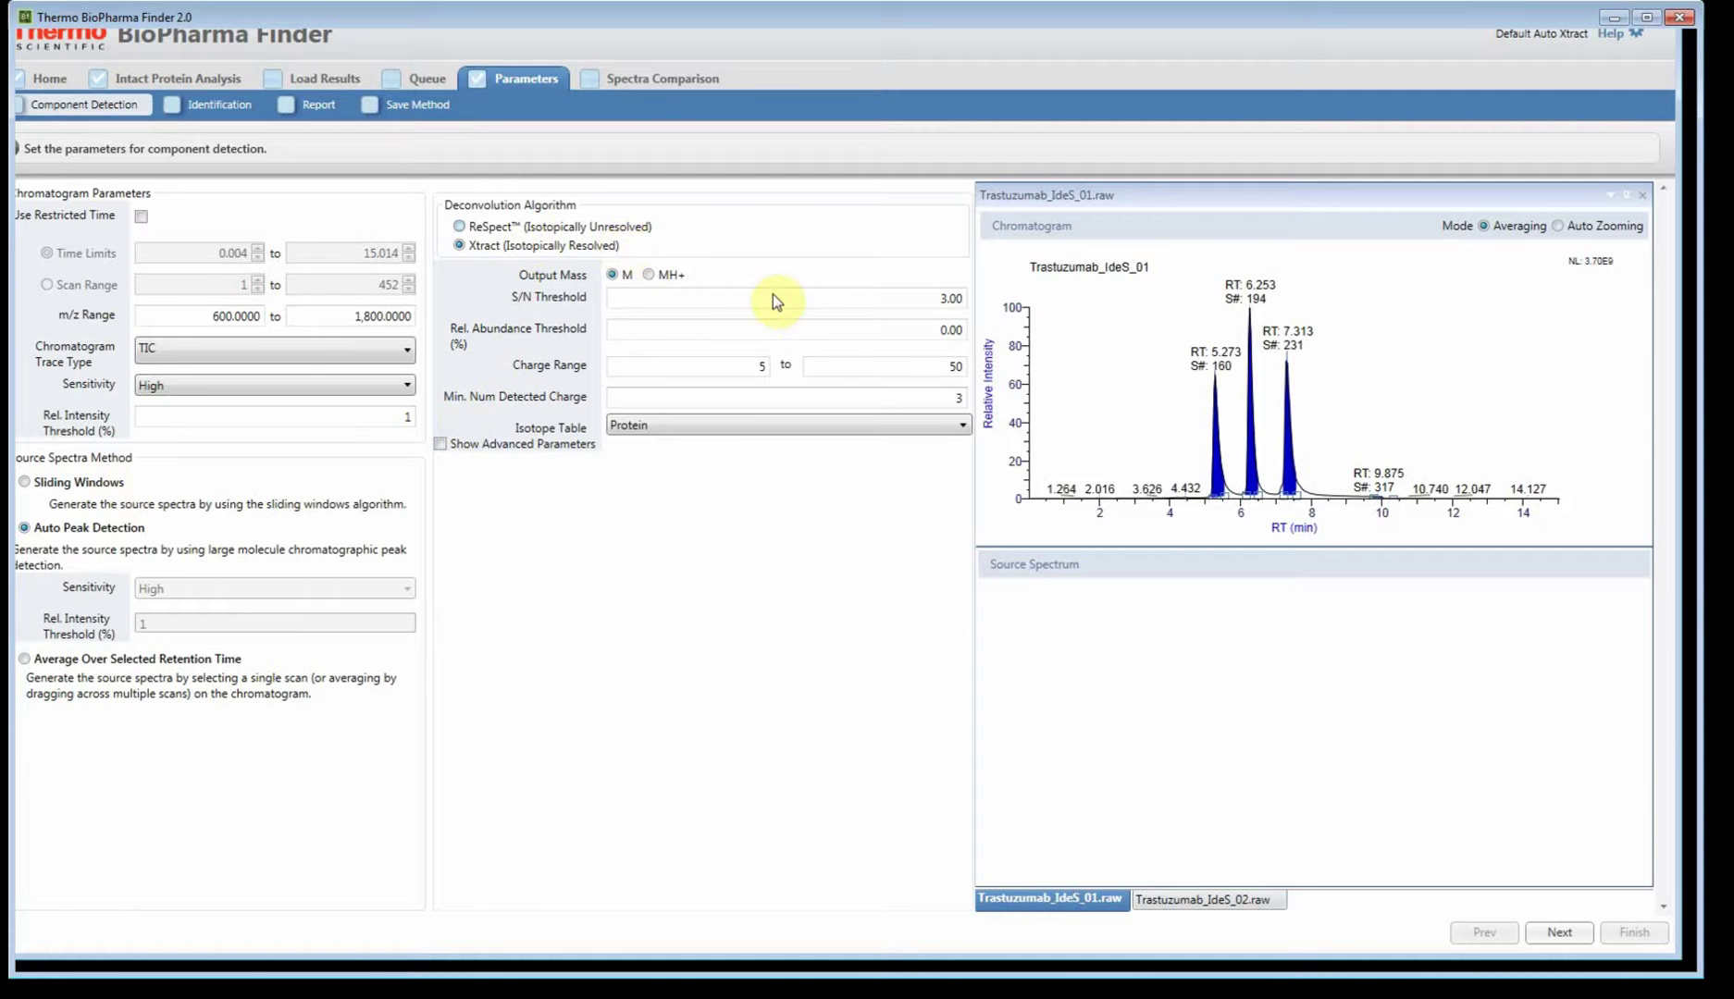
- Display the source spectrum averaged across the middle chromatogram peak of Trastuzumab_IdeS_01, from about 6.15 to 6.41 min
left_click(1255, 490)
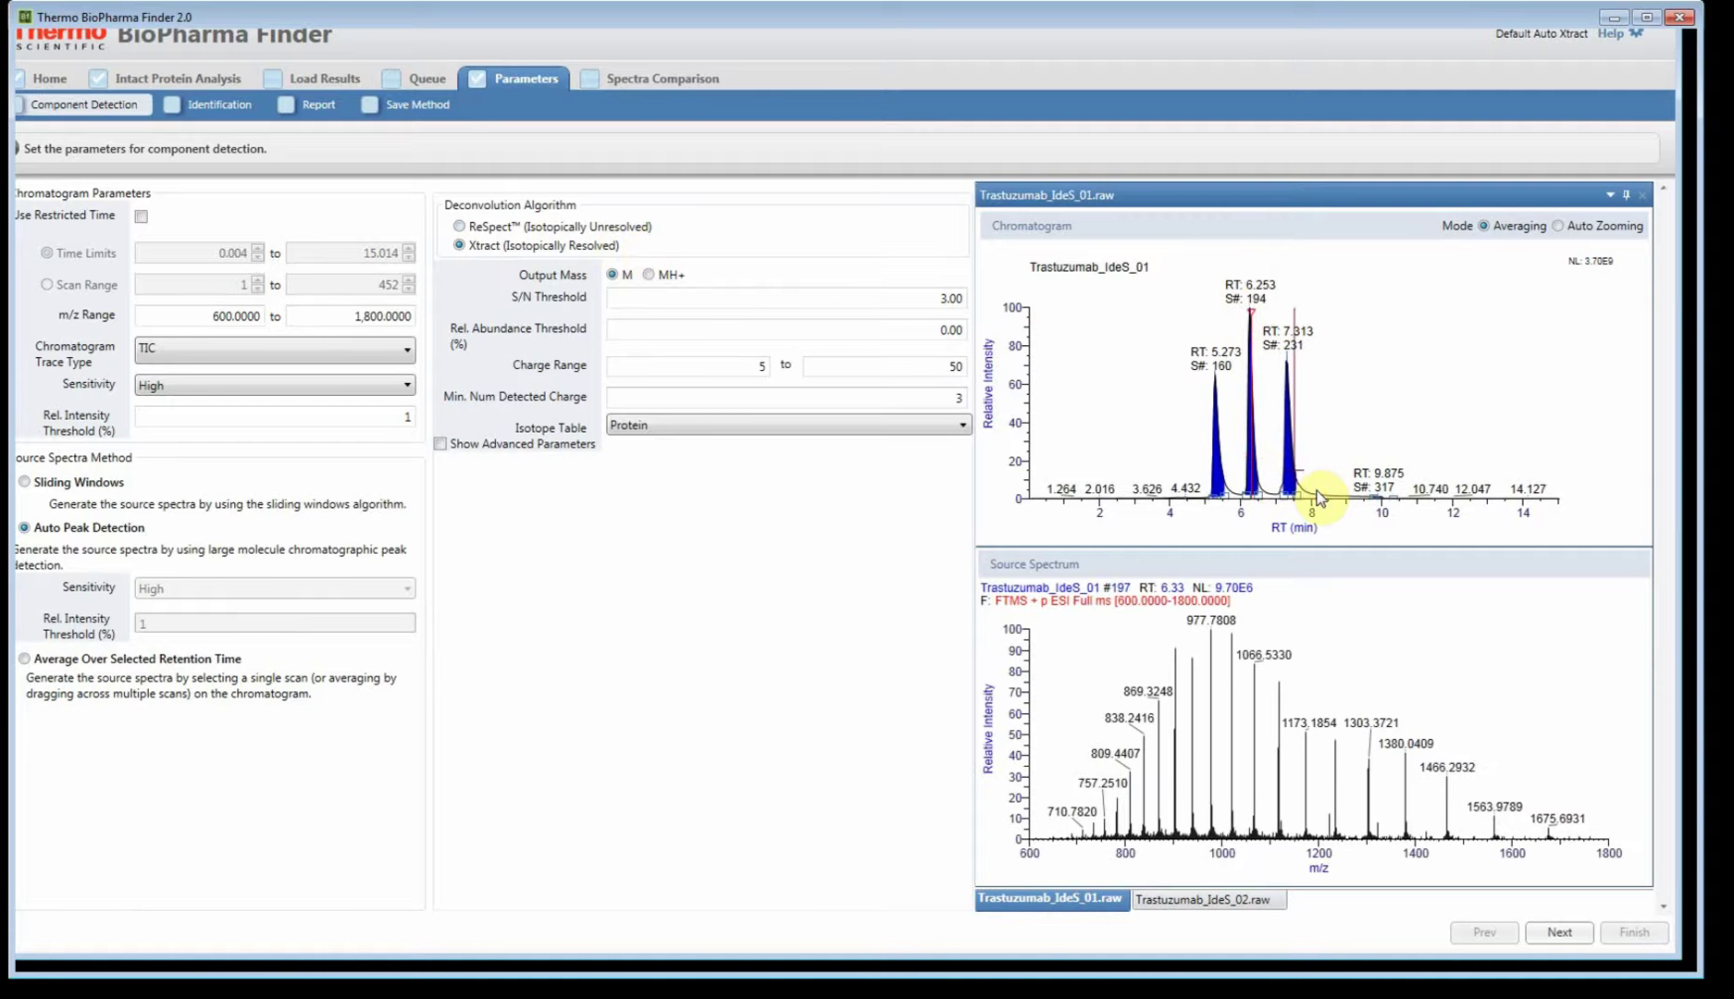
left_click(1258, 499)
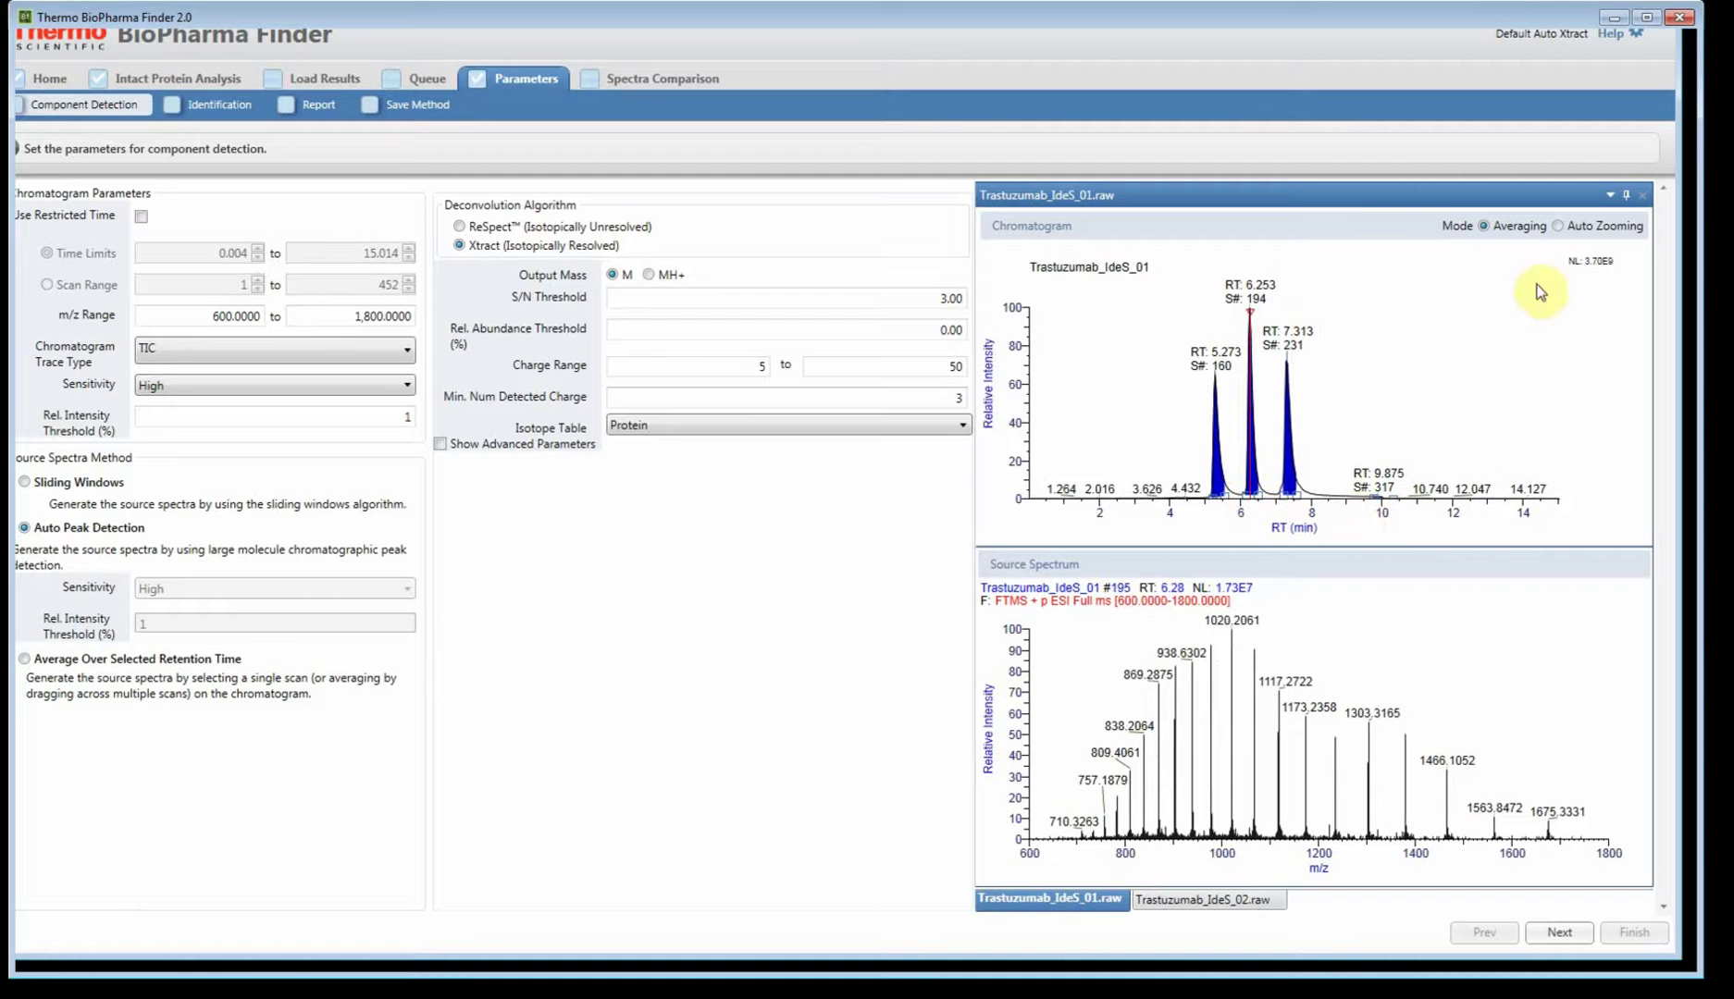
left_click(1268, 500)
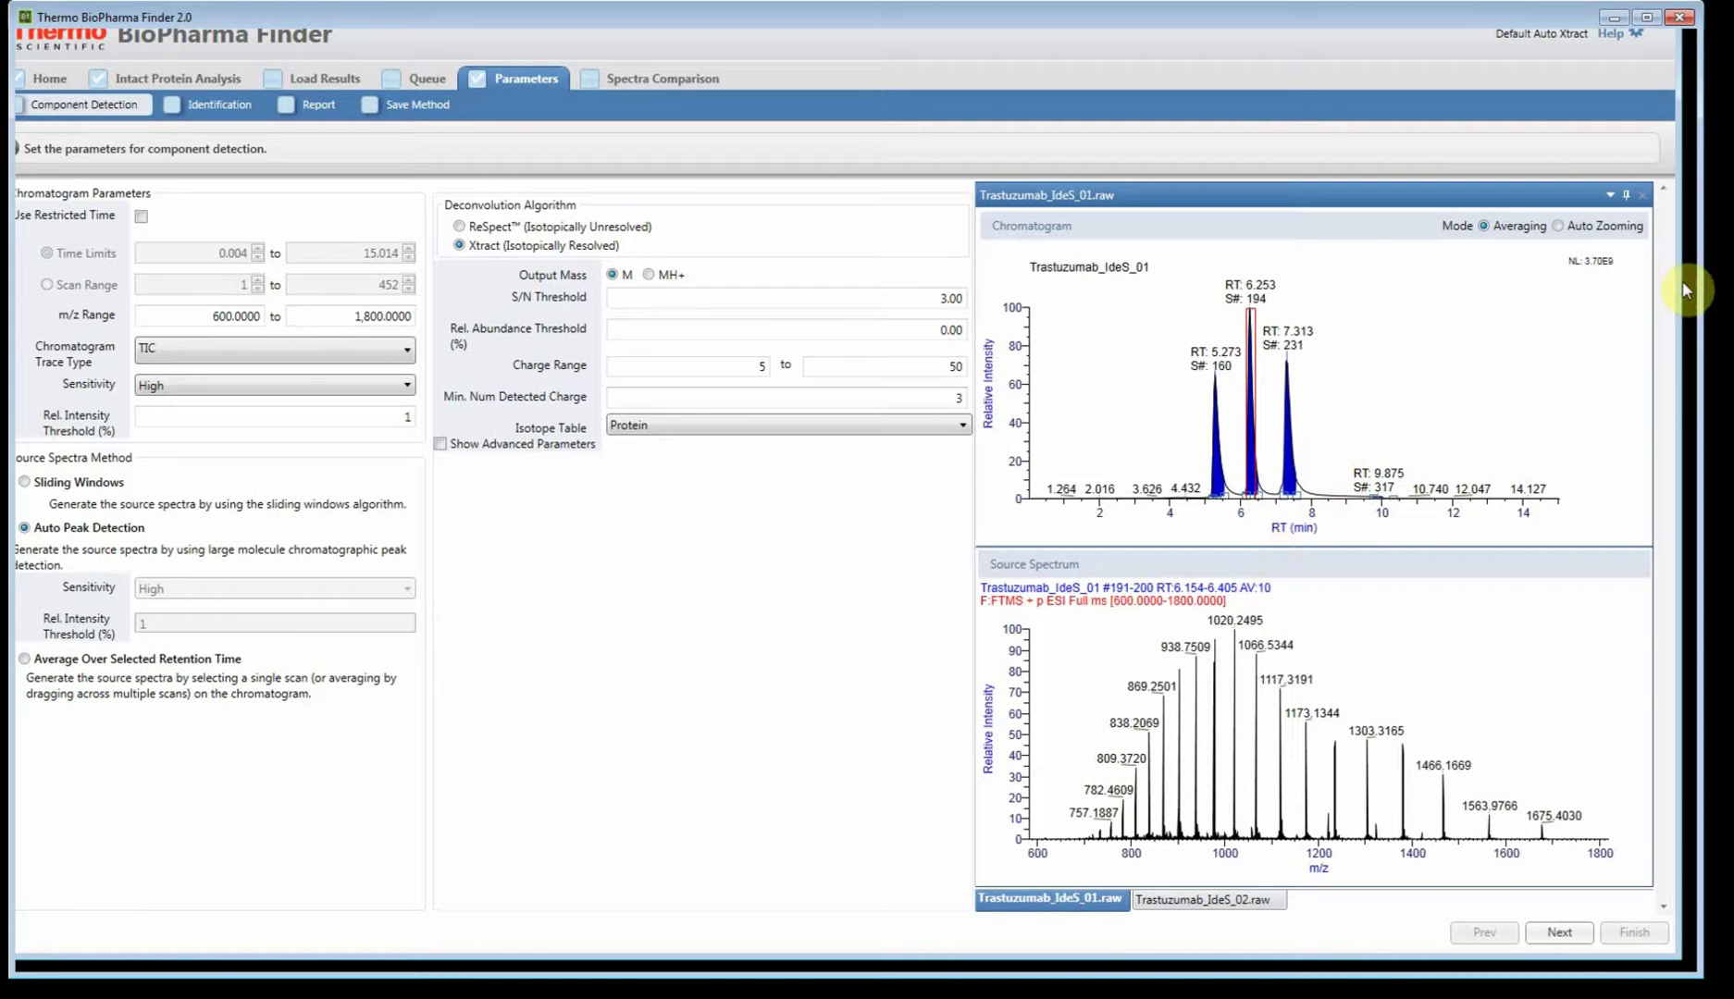
- Zoom the Trastuzumab_IdeS_01 chromatogram in on its three main peaks in Auto Zooming mode and check Trastuzumab_IdeS_02.raw as well
left_click(1573, 228)
left_click_drag(1213, 535, 1405, 504)
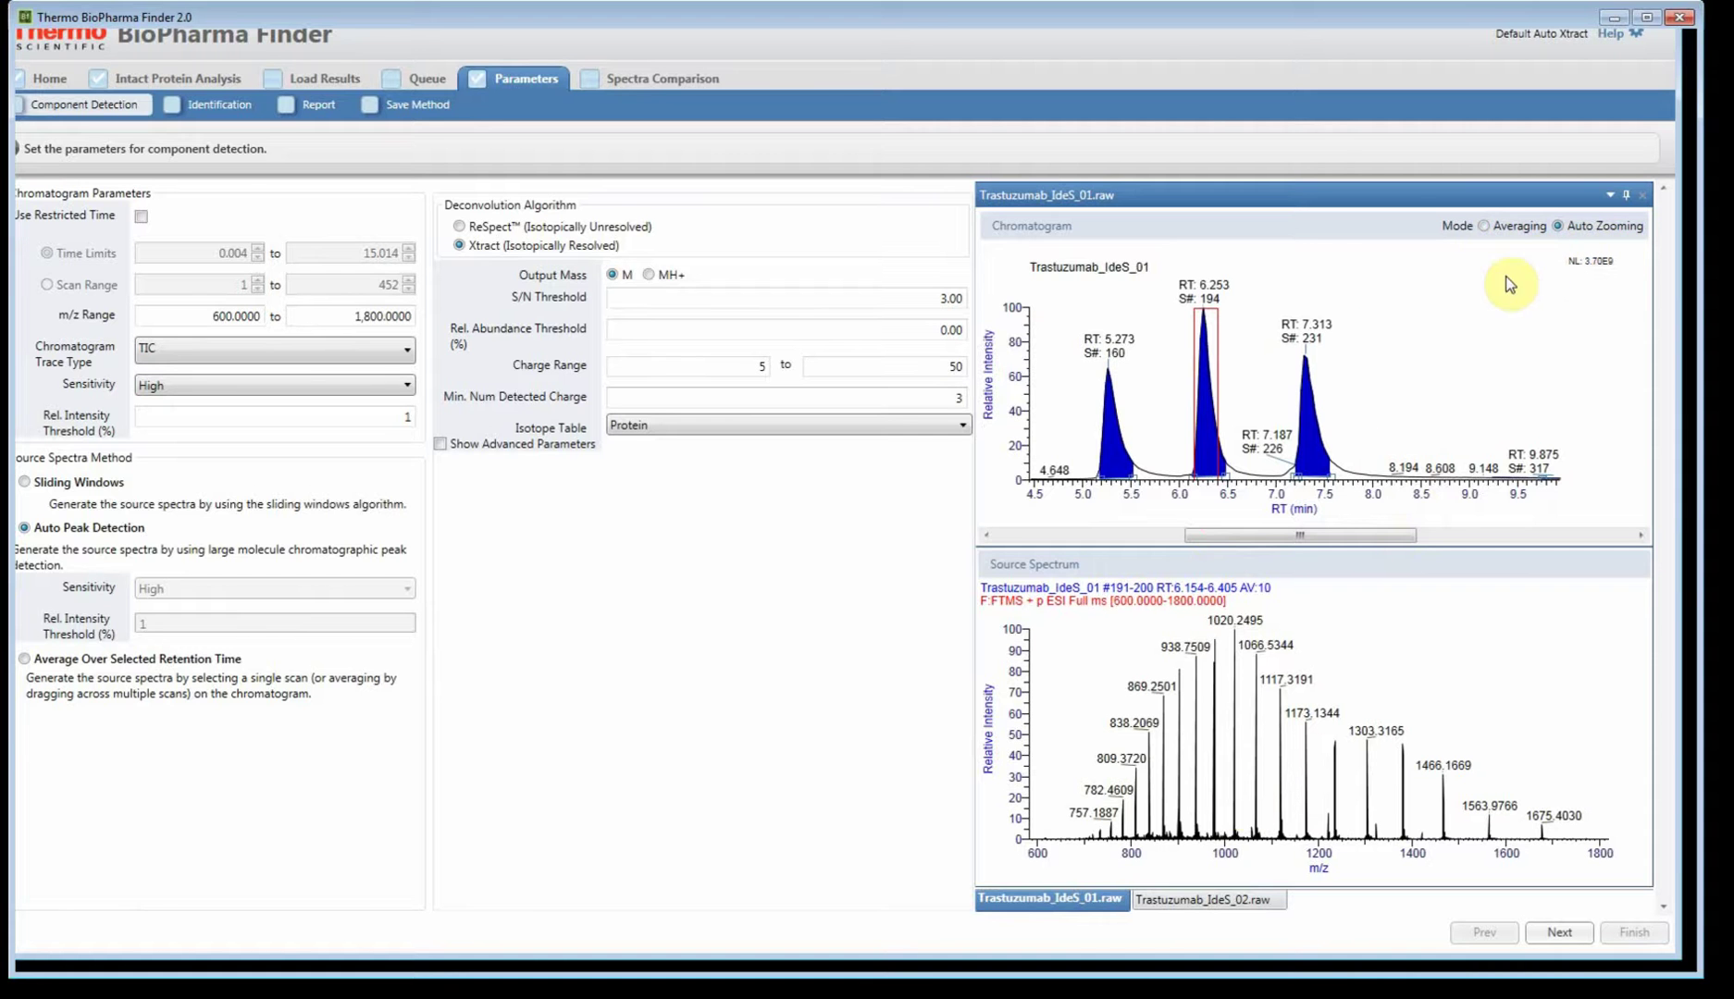
left_click(1245, 909)
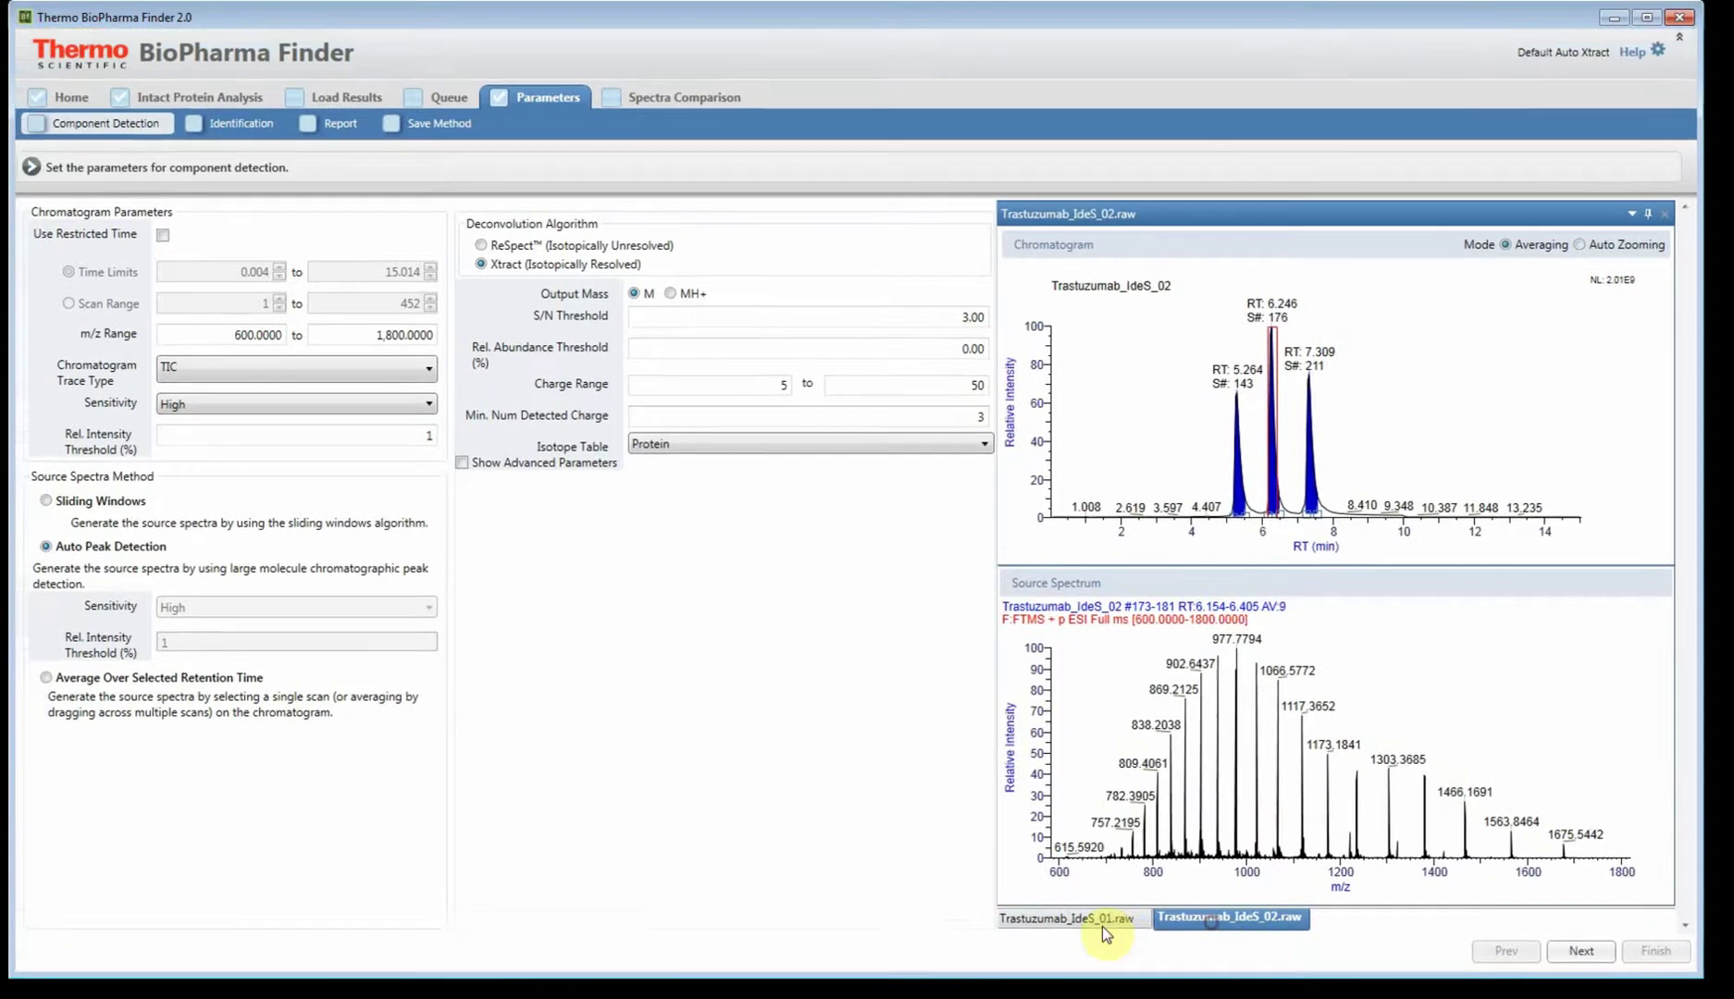
left_click(1101, 927)
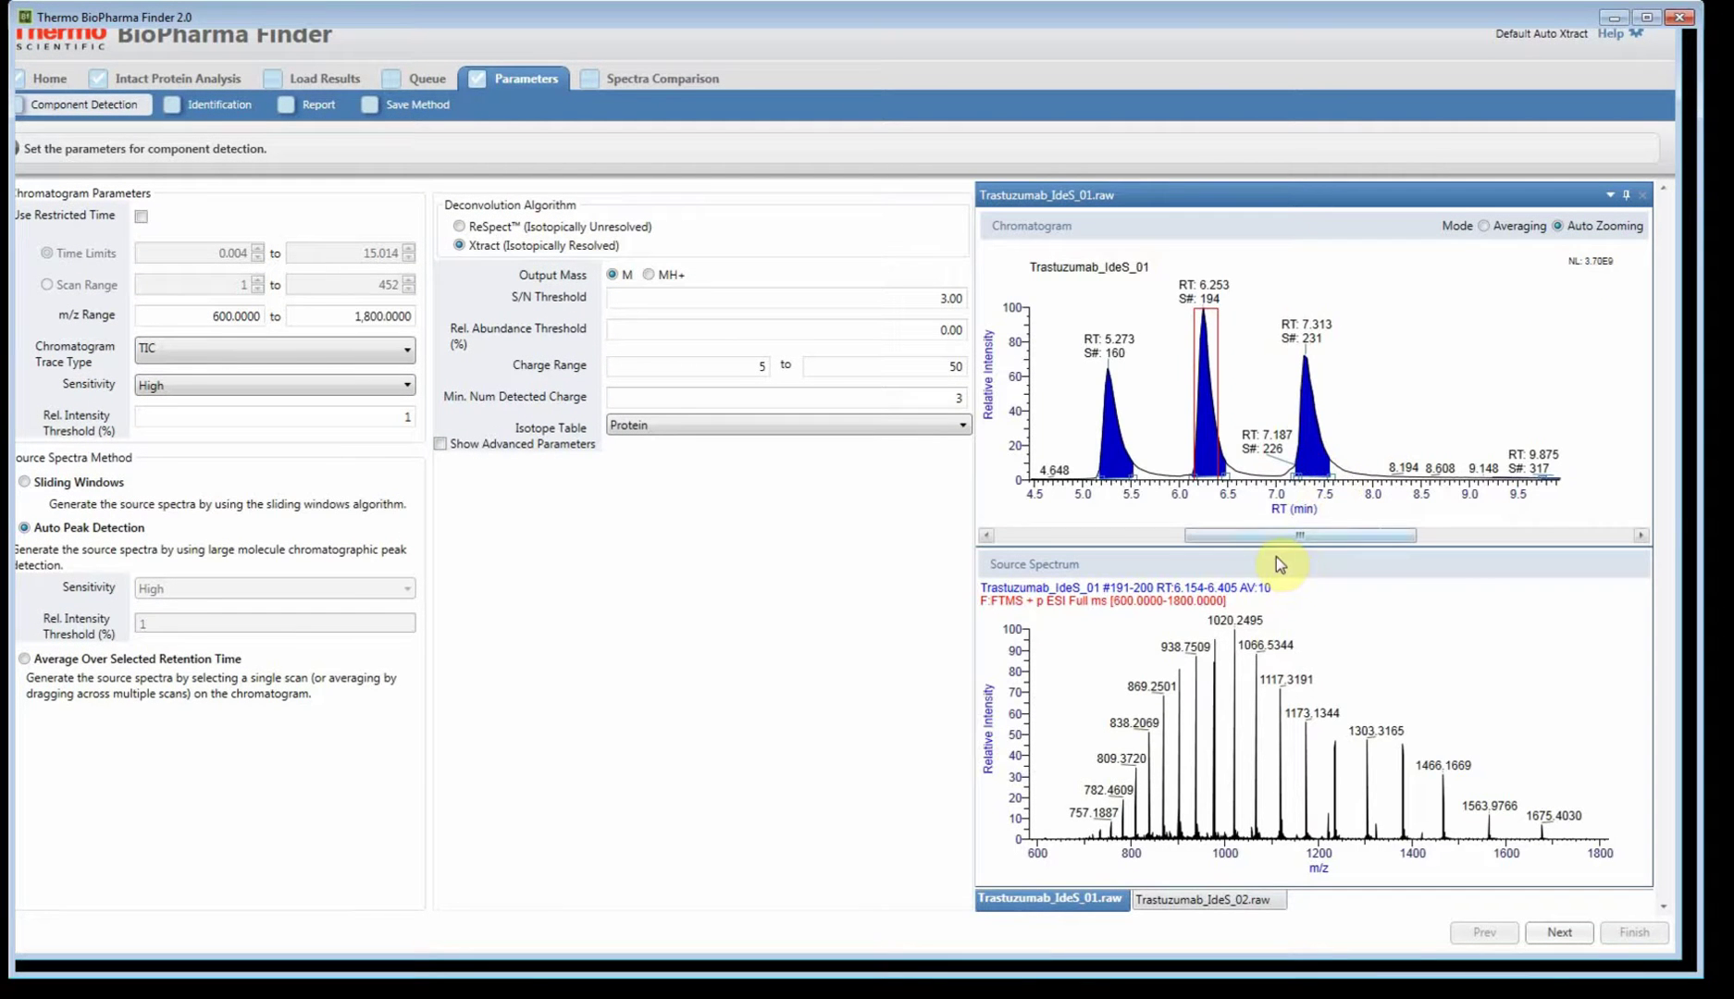
- Examine the first chromatogram peak of Trastuzumab_IdeS_01 close up and display its source spectrum at RT 5.32
left_click_drag(1274, 553, 1237, 545)
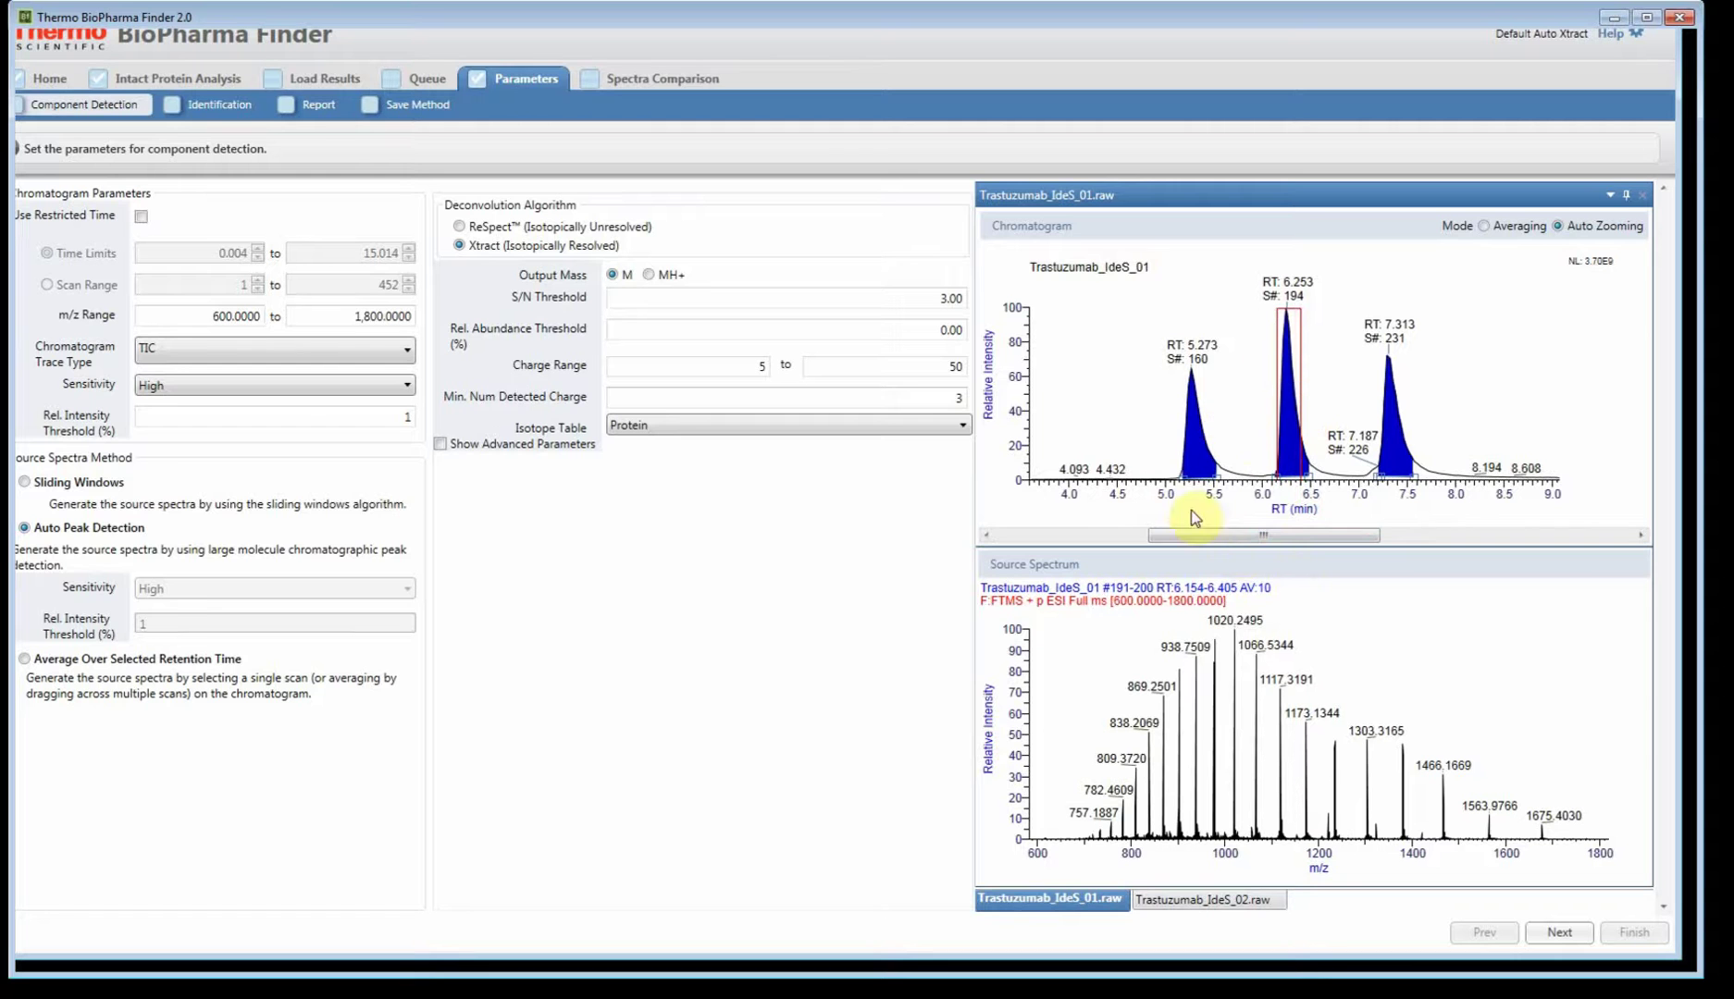
left_click(1221, 478)
mouse_move(1221, 478)
left_mouse_down()
mouse_move(1238, 495)
mouse_move(1223, 498)
mouse_move(1416, 453)
mouse_move(1282, 467)
left_mouse_up()
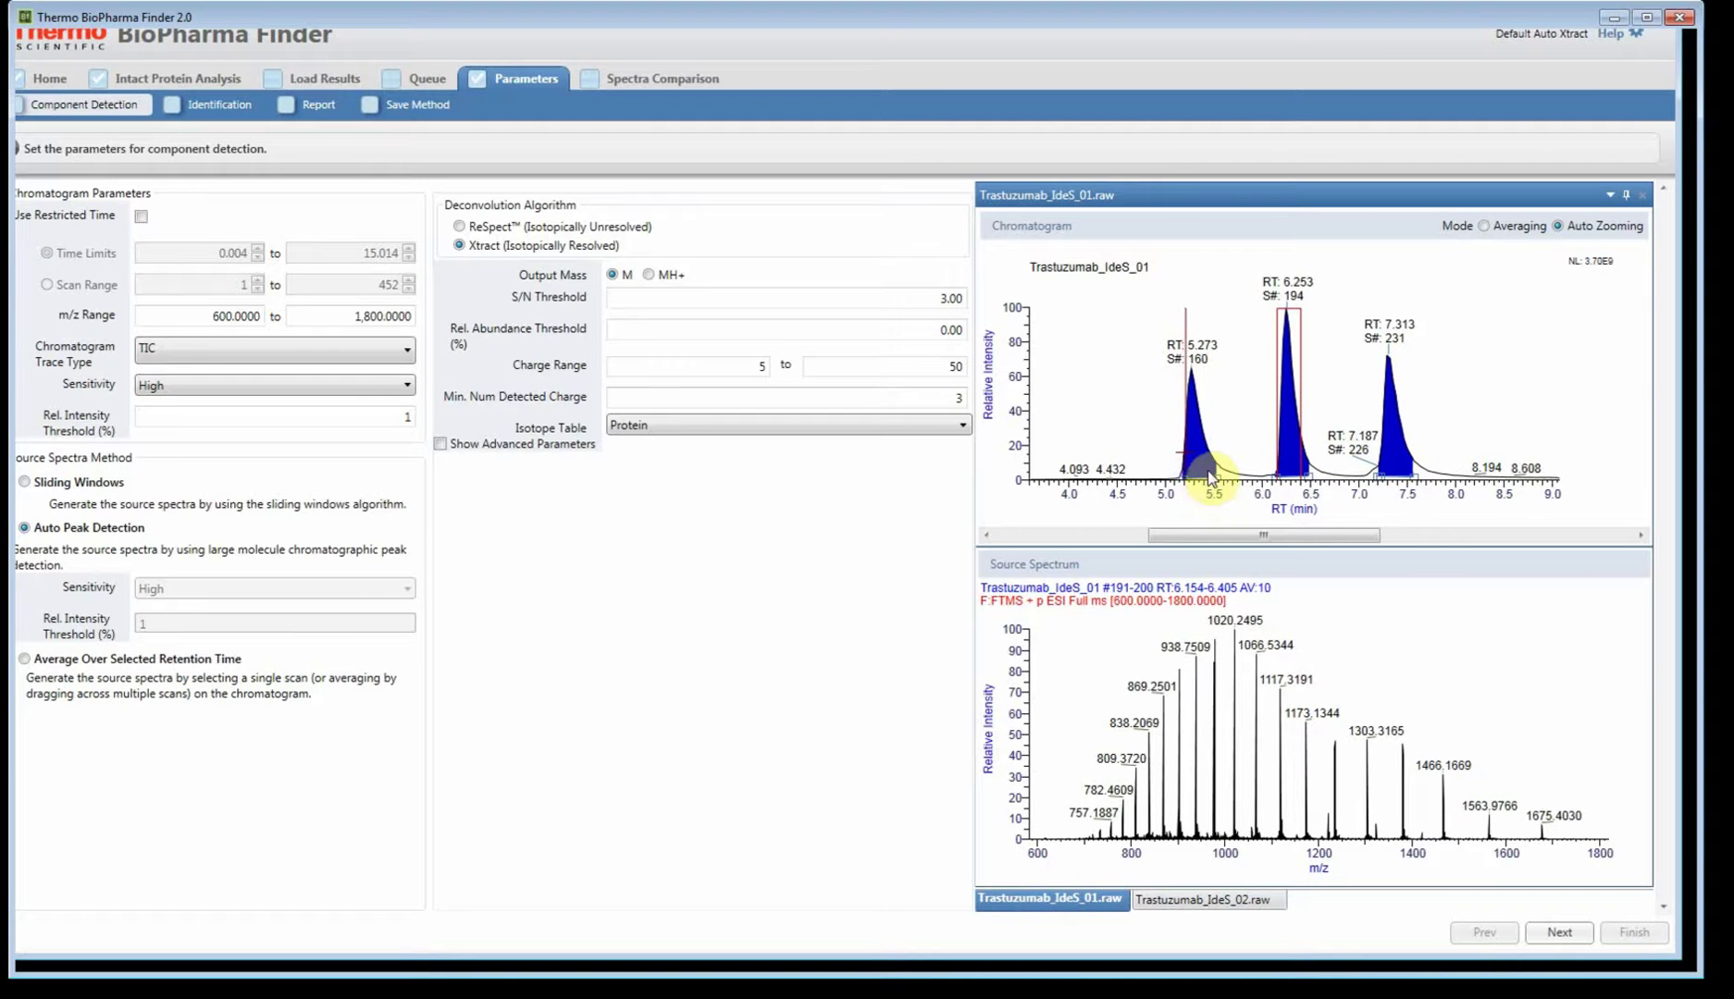
left_click_drag(1209, 476, 1211, 475)
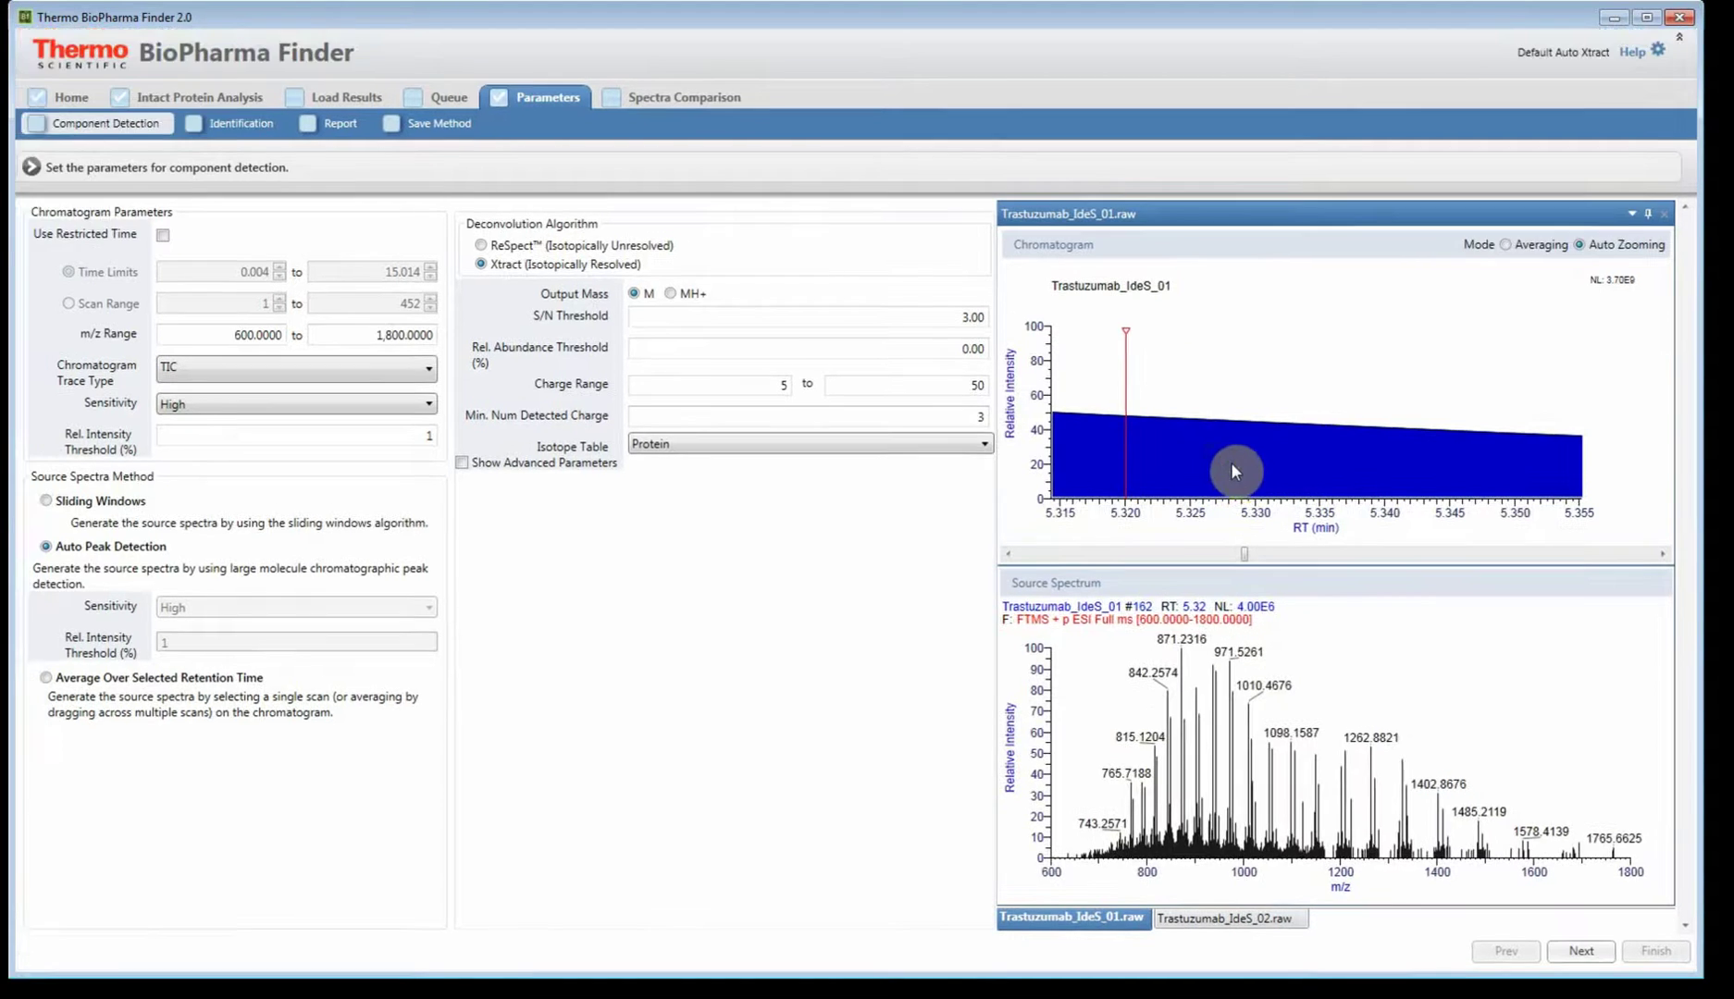
- Display the source spectrum averaged across the first chromatogram peak of Trastuzumab_IdeS_01, from about 5.16 to 5.52 min
left_click(1235, 476)
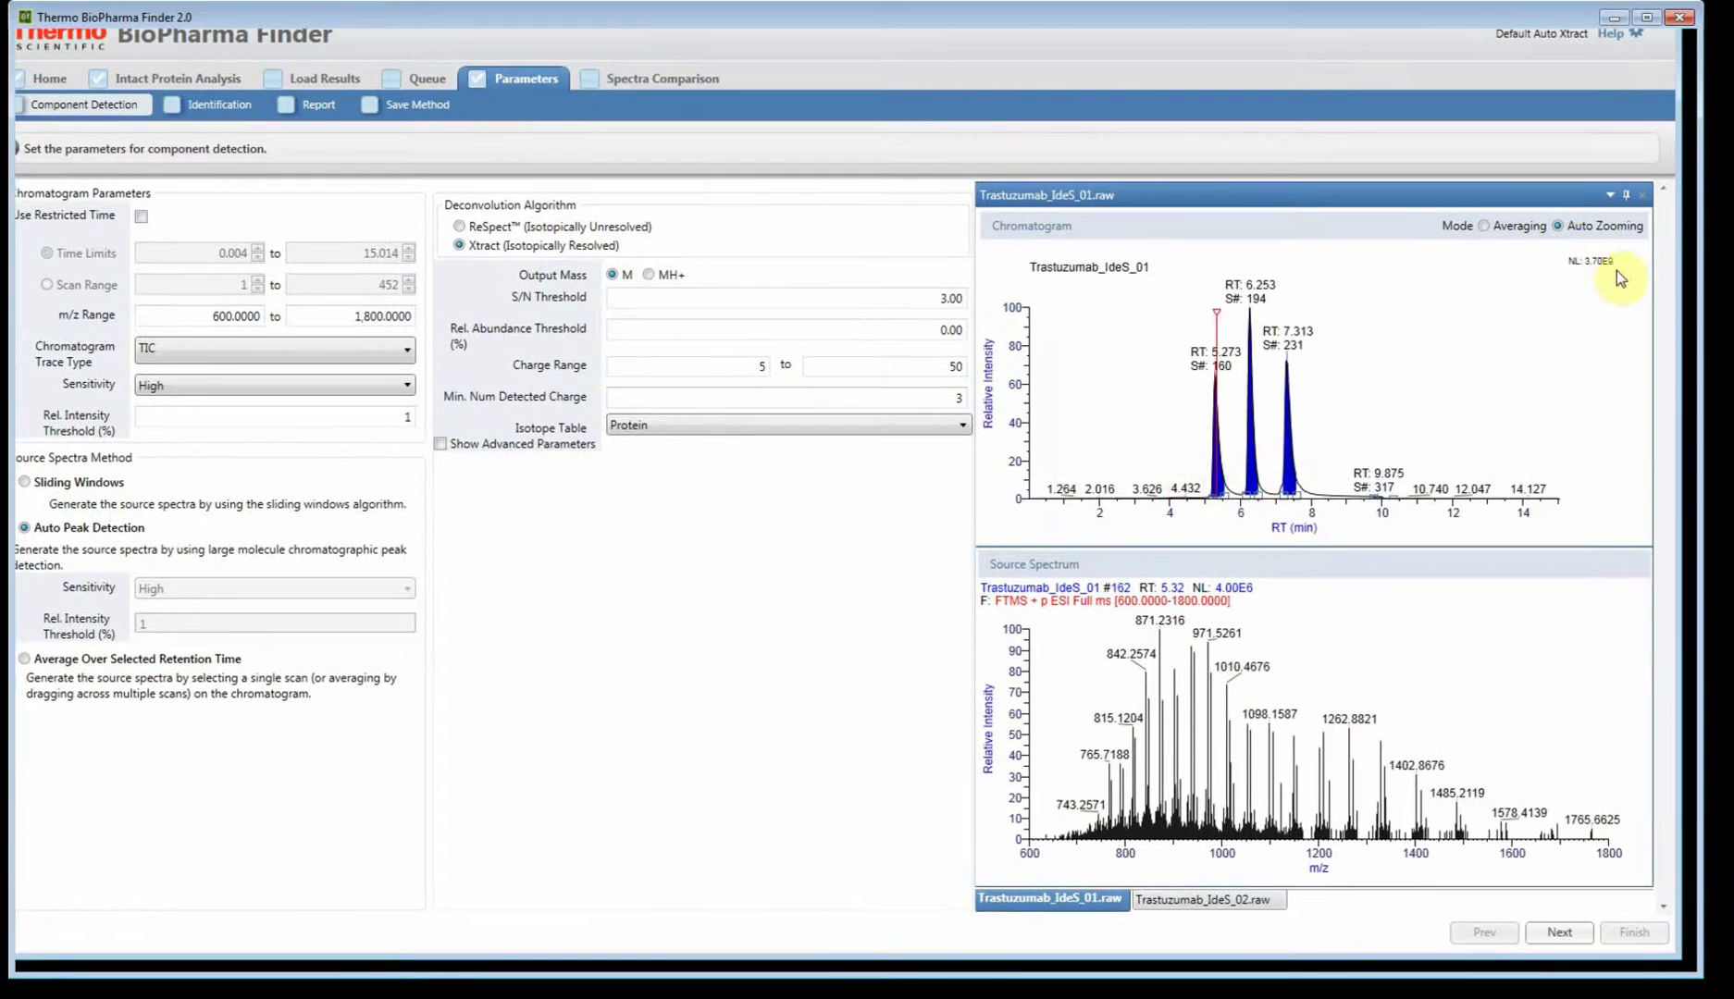
left_click_drag(1212, 515, 1352, 517)
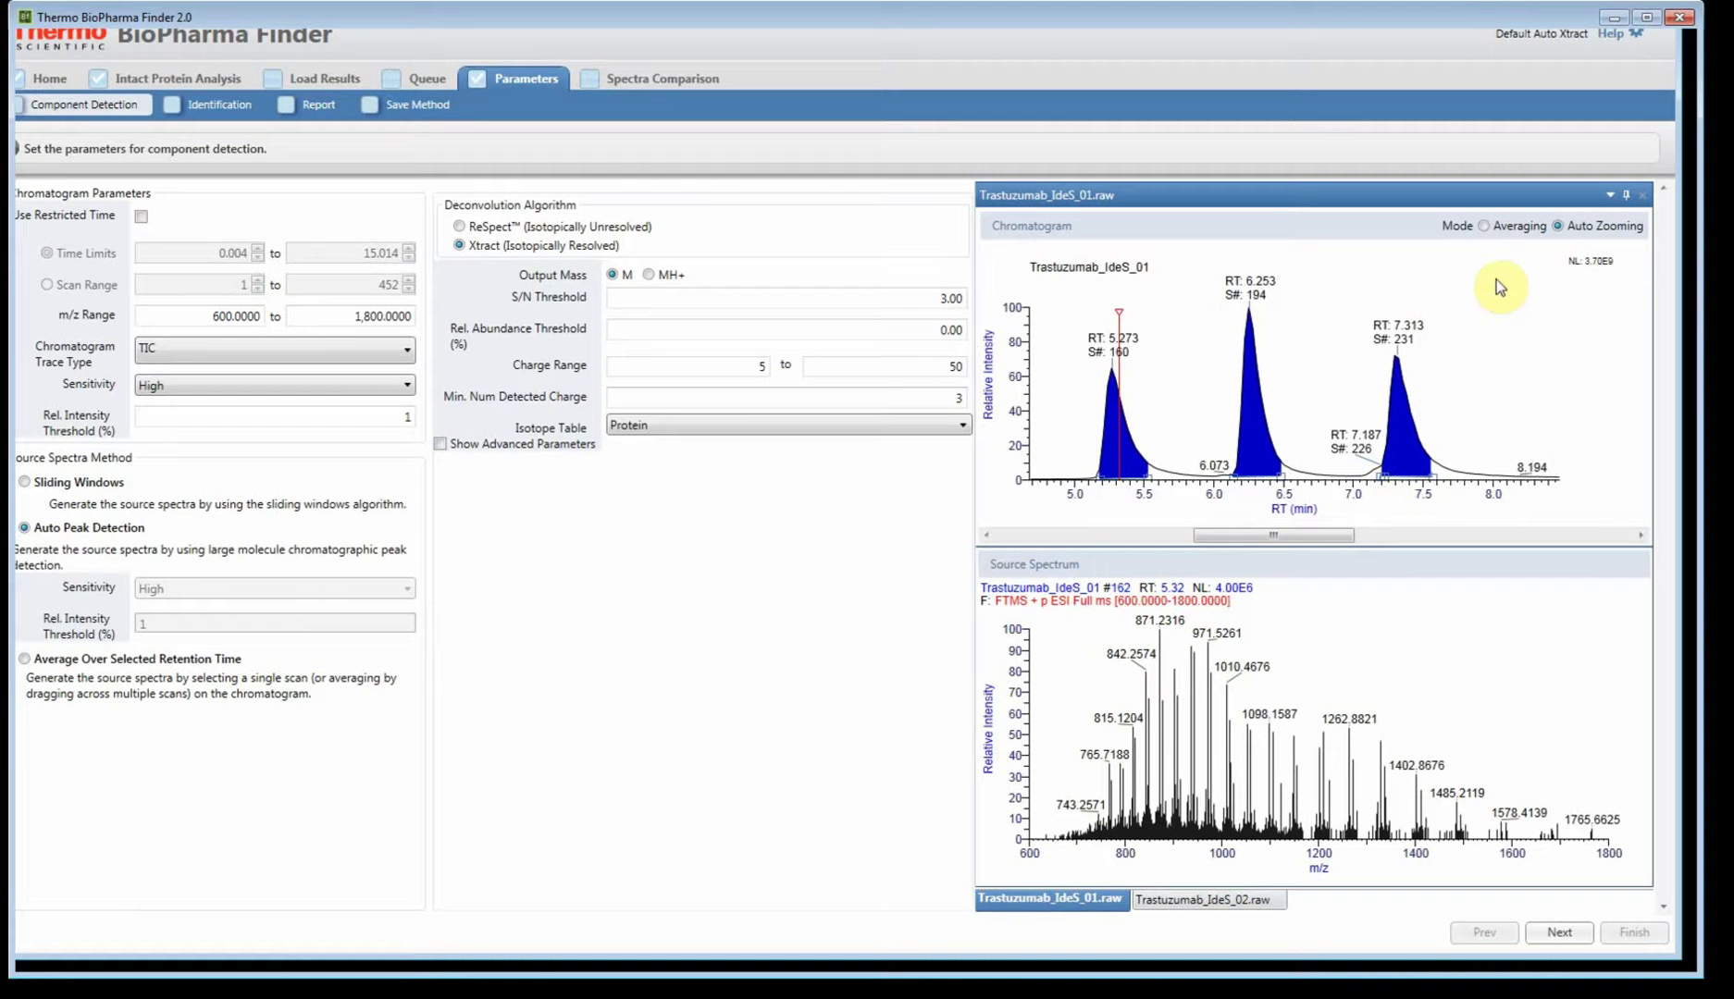
left_click(1499, 227)
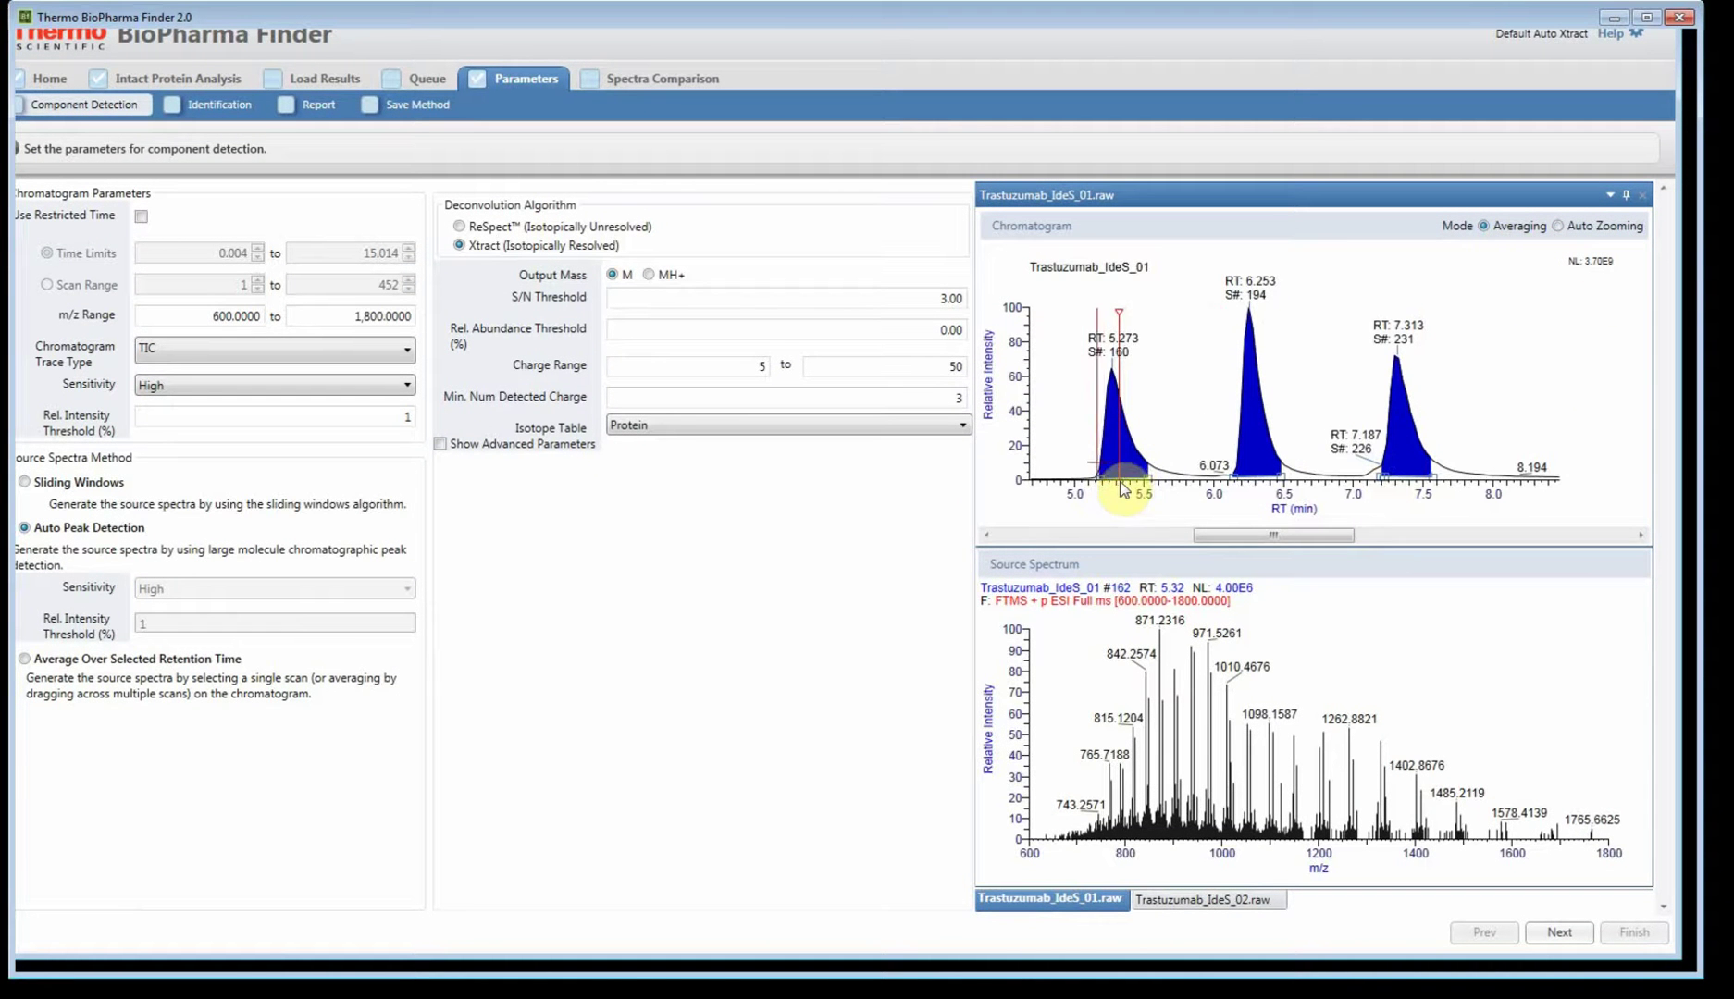
left_click_drag(1145, 488, 1164, 490)
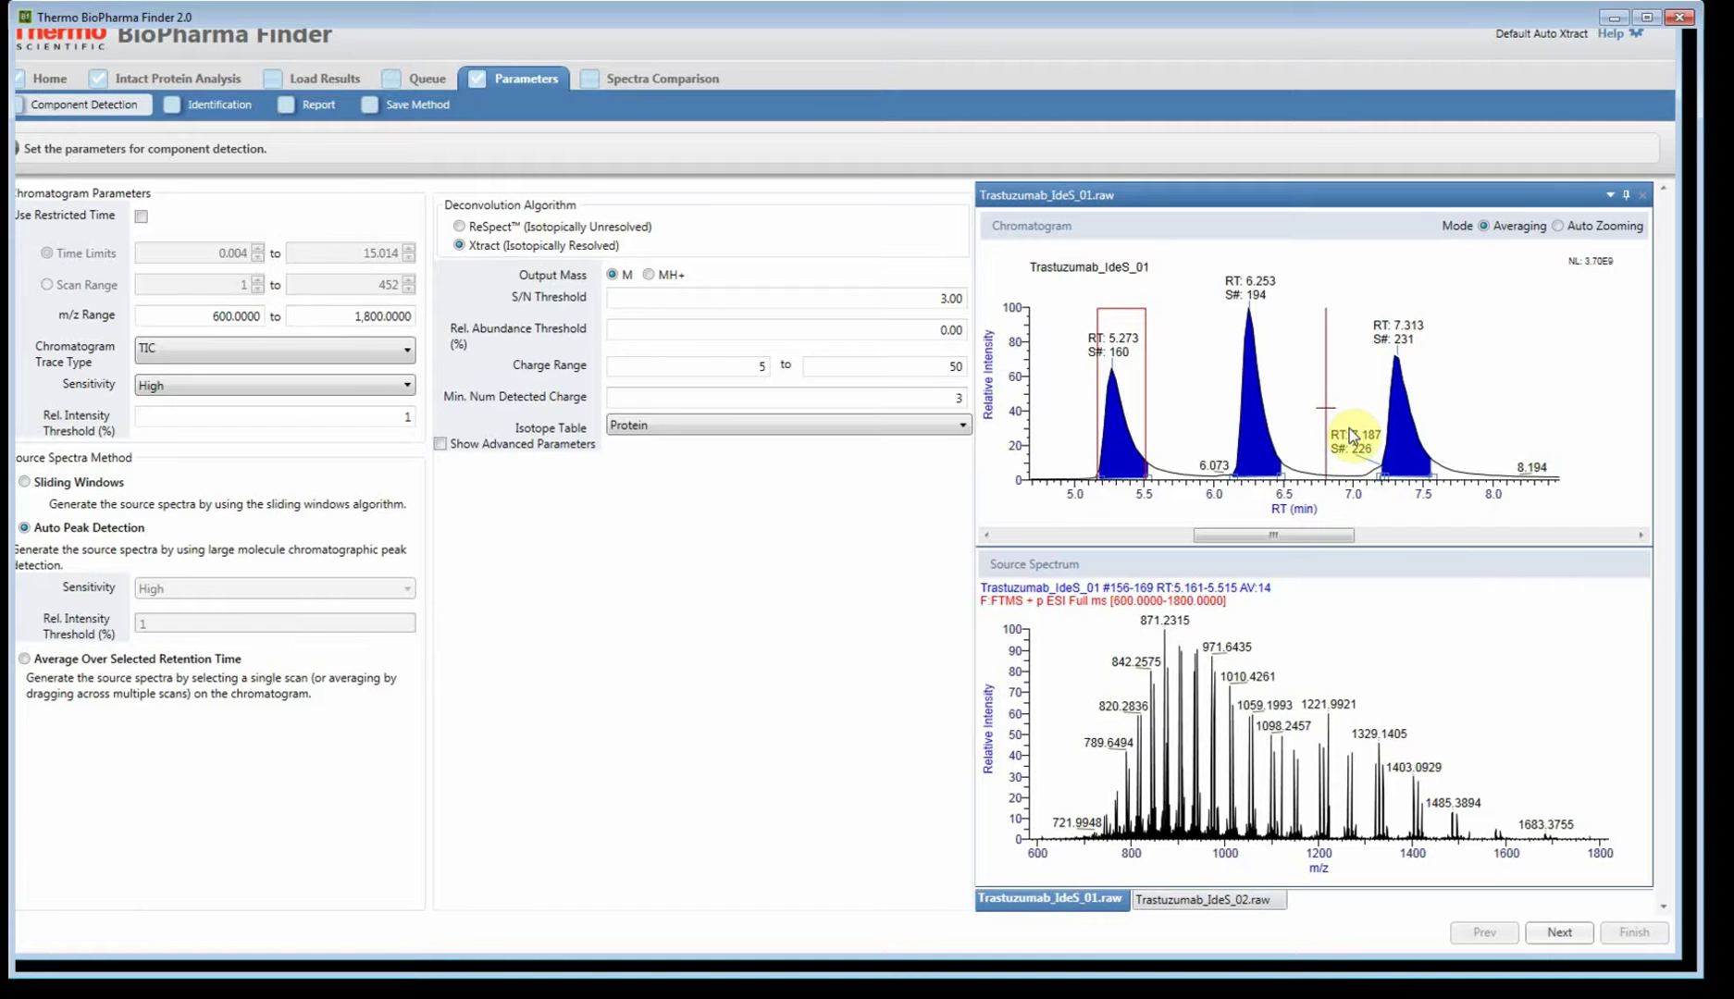
left_click_drag(1374, 444, 1401, 456)
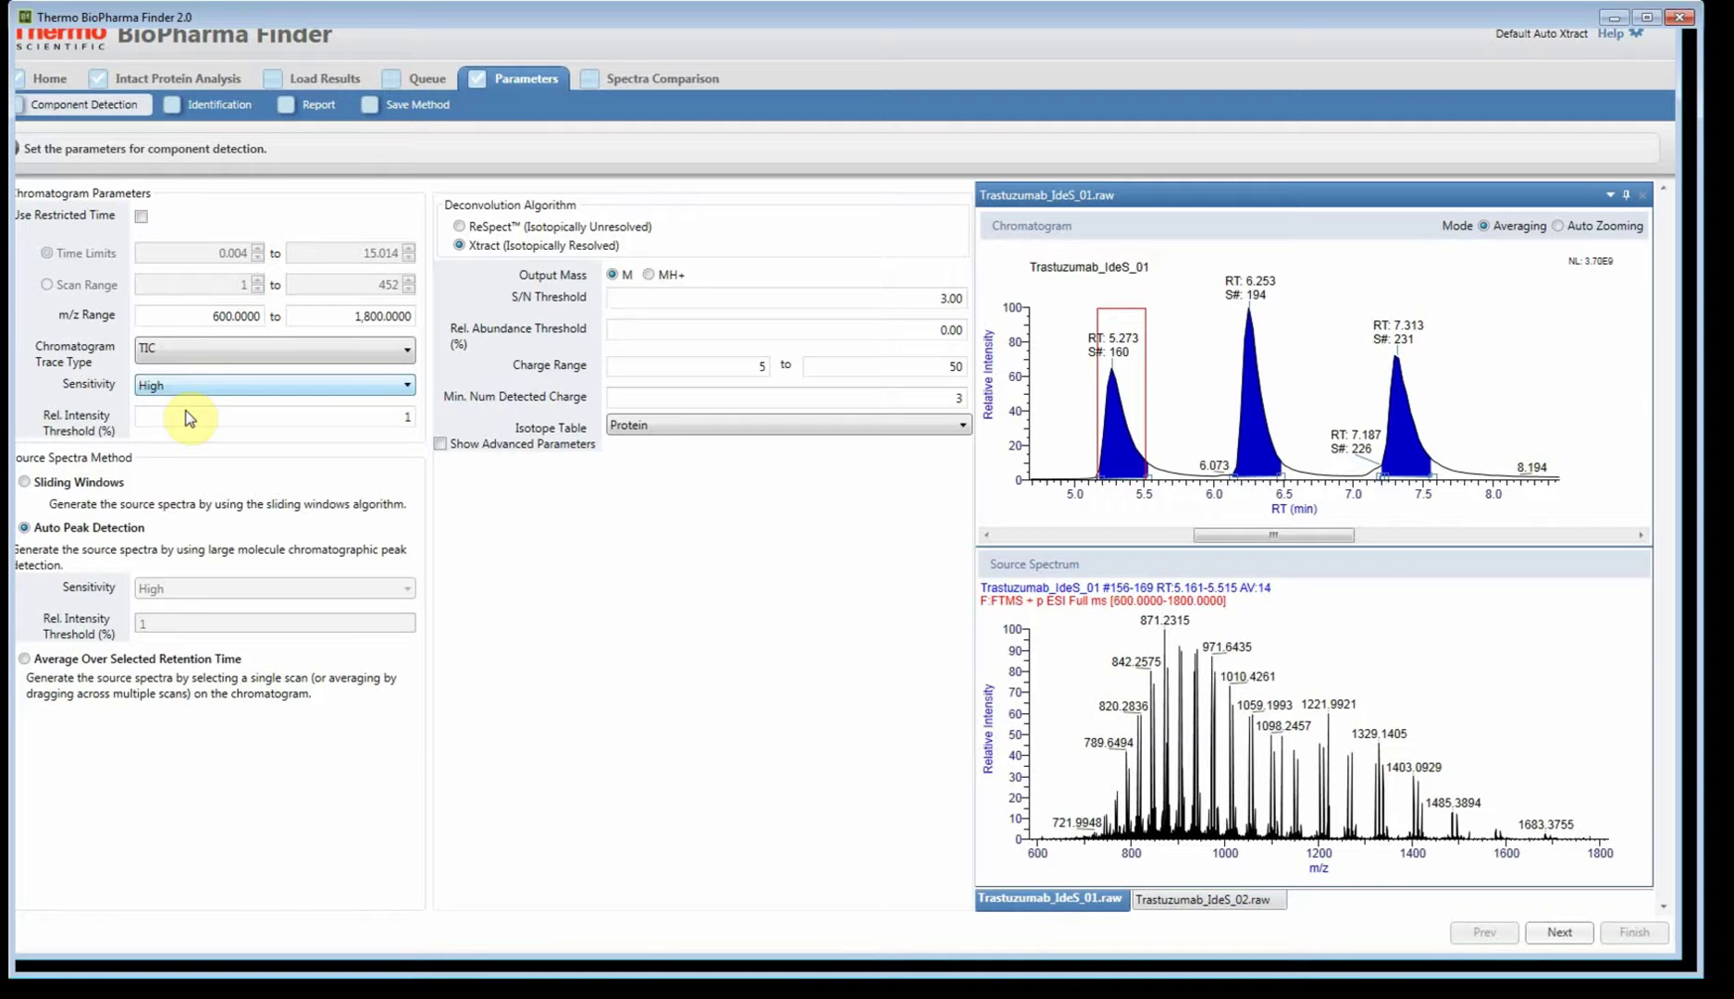
- Try the Average Over Selected Retention Time source spectra method with an RT range of 6.159 to 6.442 around the middle peak
left_click(26, 659)
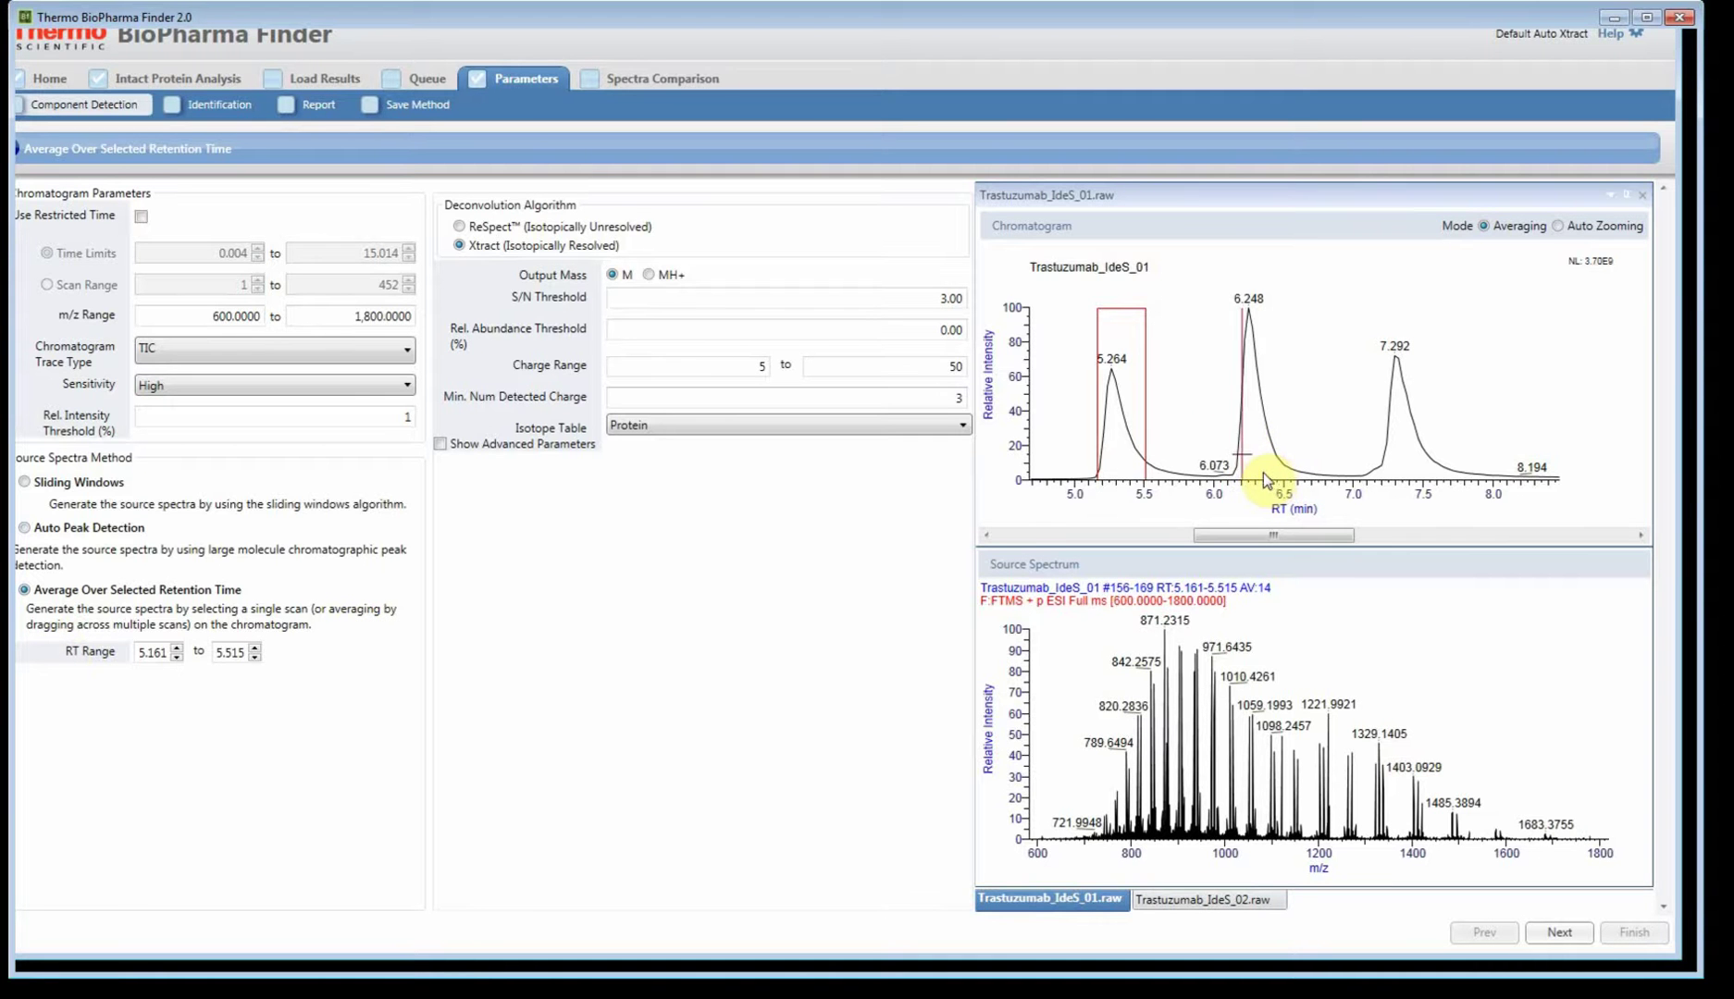
left_click_drag(1260, 471, 1299, 471)
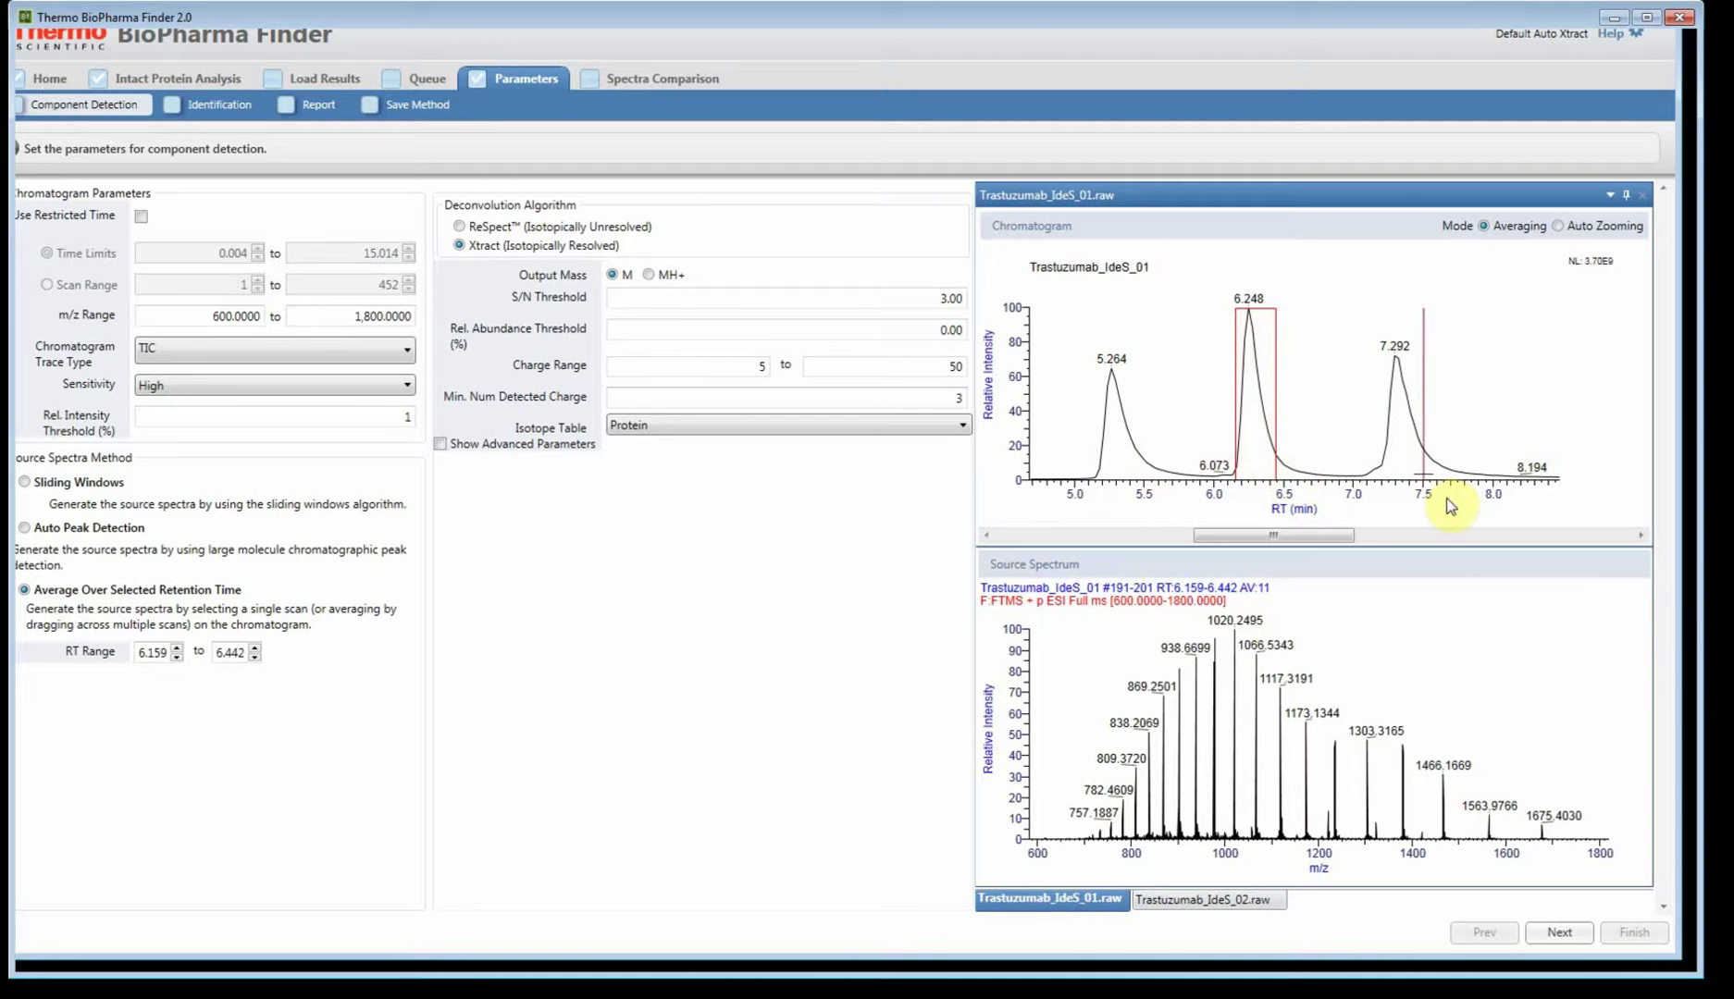
- Try Sliding Windows as the source spectra method and view the ReSpect deconvolution parameters before returning to Xtract
left_click(29, 482)
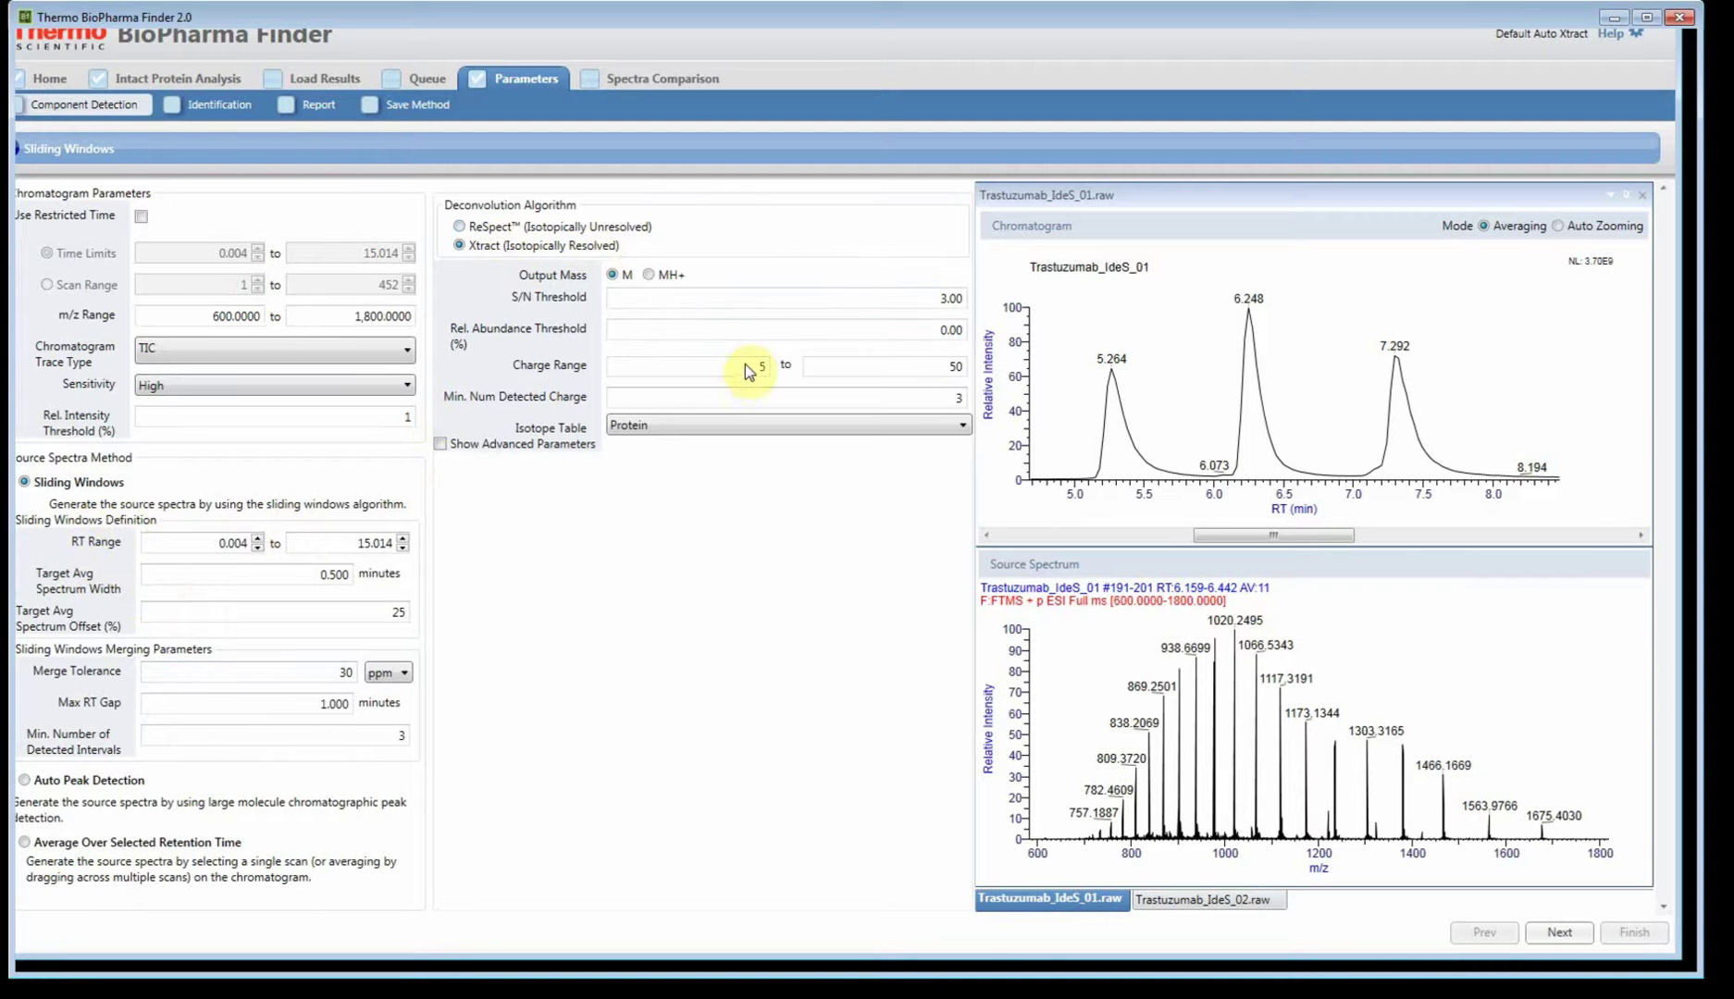
left_click(474, 228)
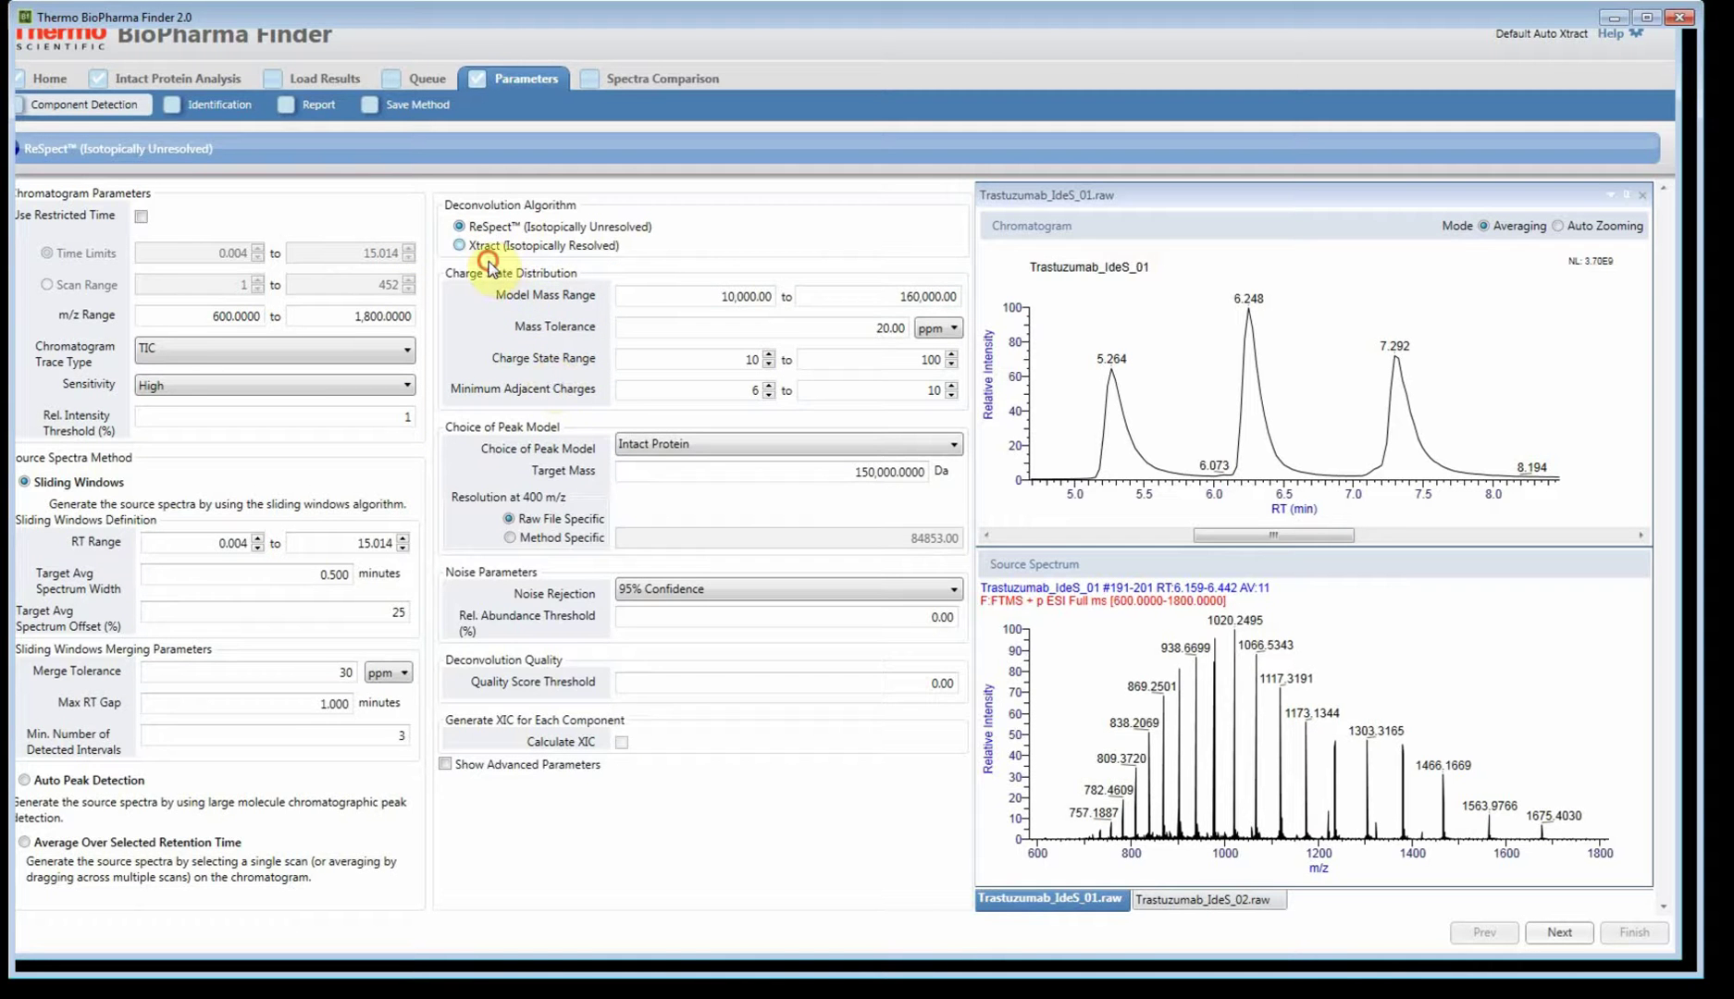
left_click(488, 266)
- Review the sequence matching and multiconsensus merge tolerances in the identification parameters, and re-enter 1 as the minimum number of required occurrences
left_click(249, 123)
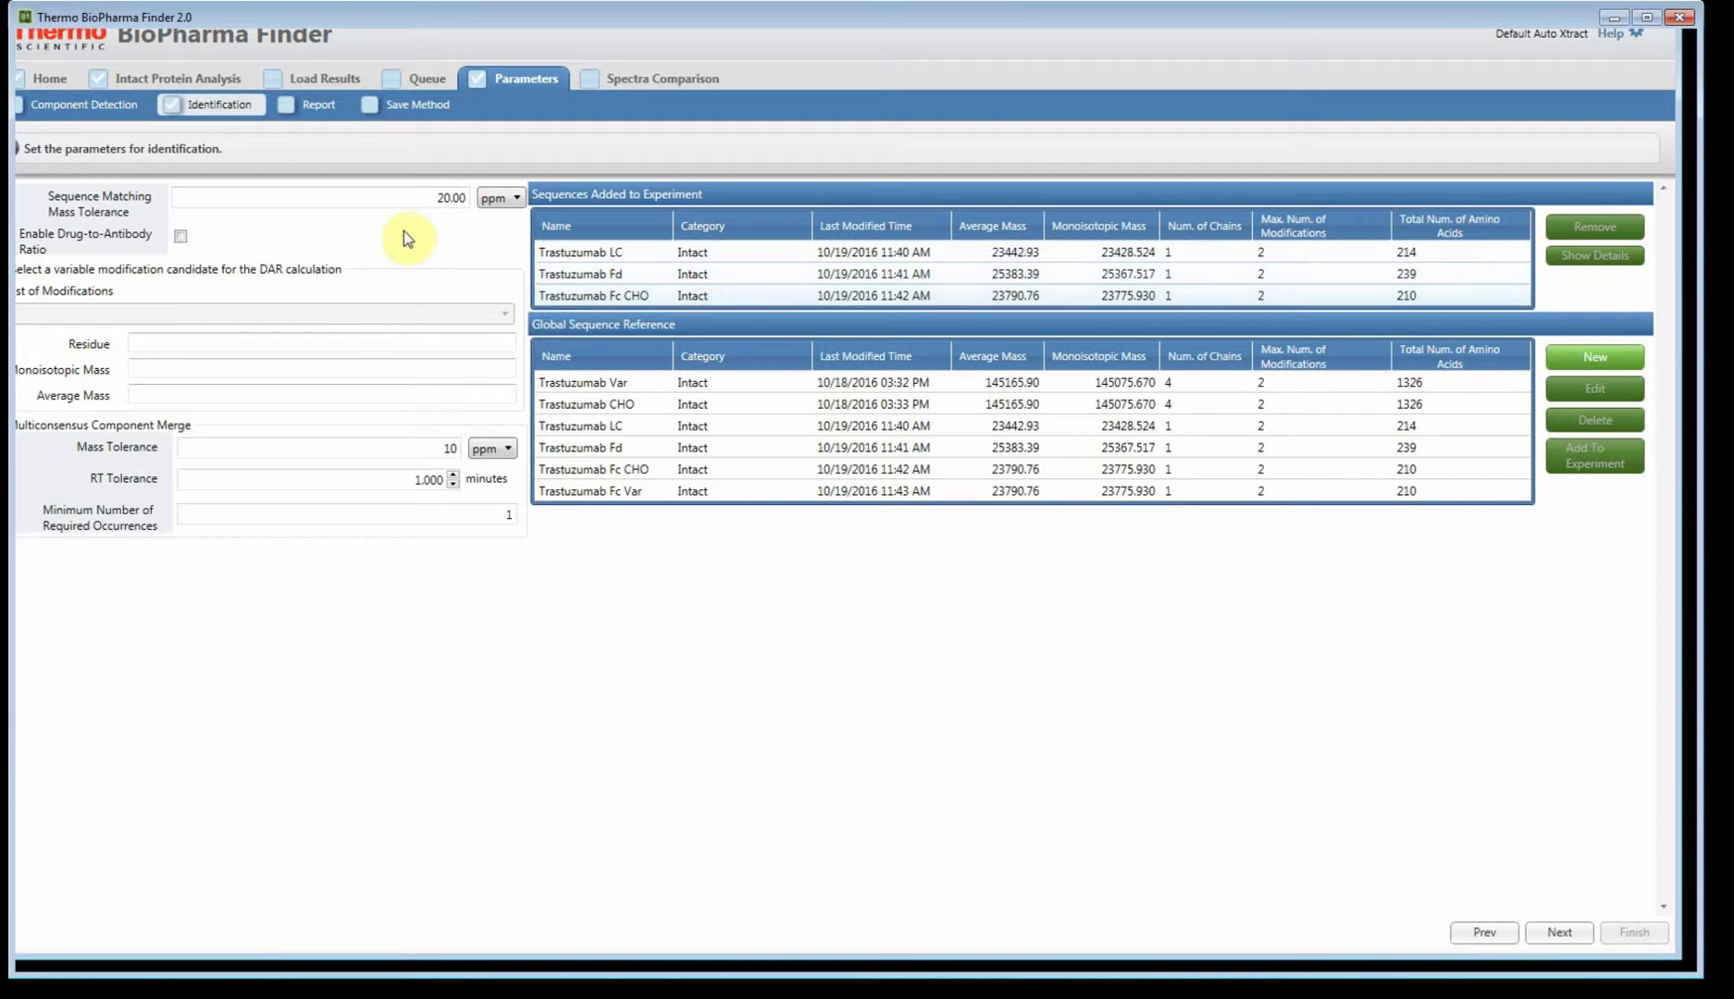
left_click(427, 198)
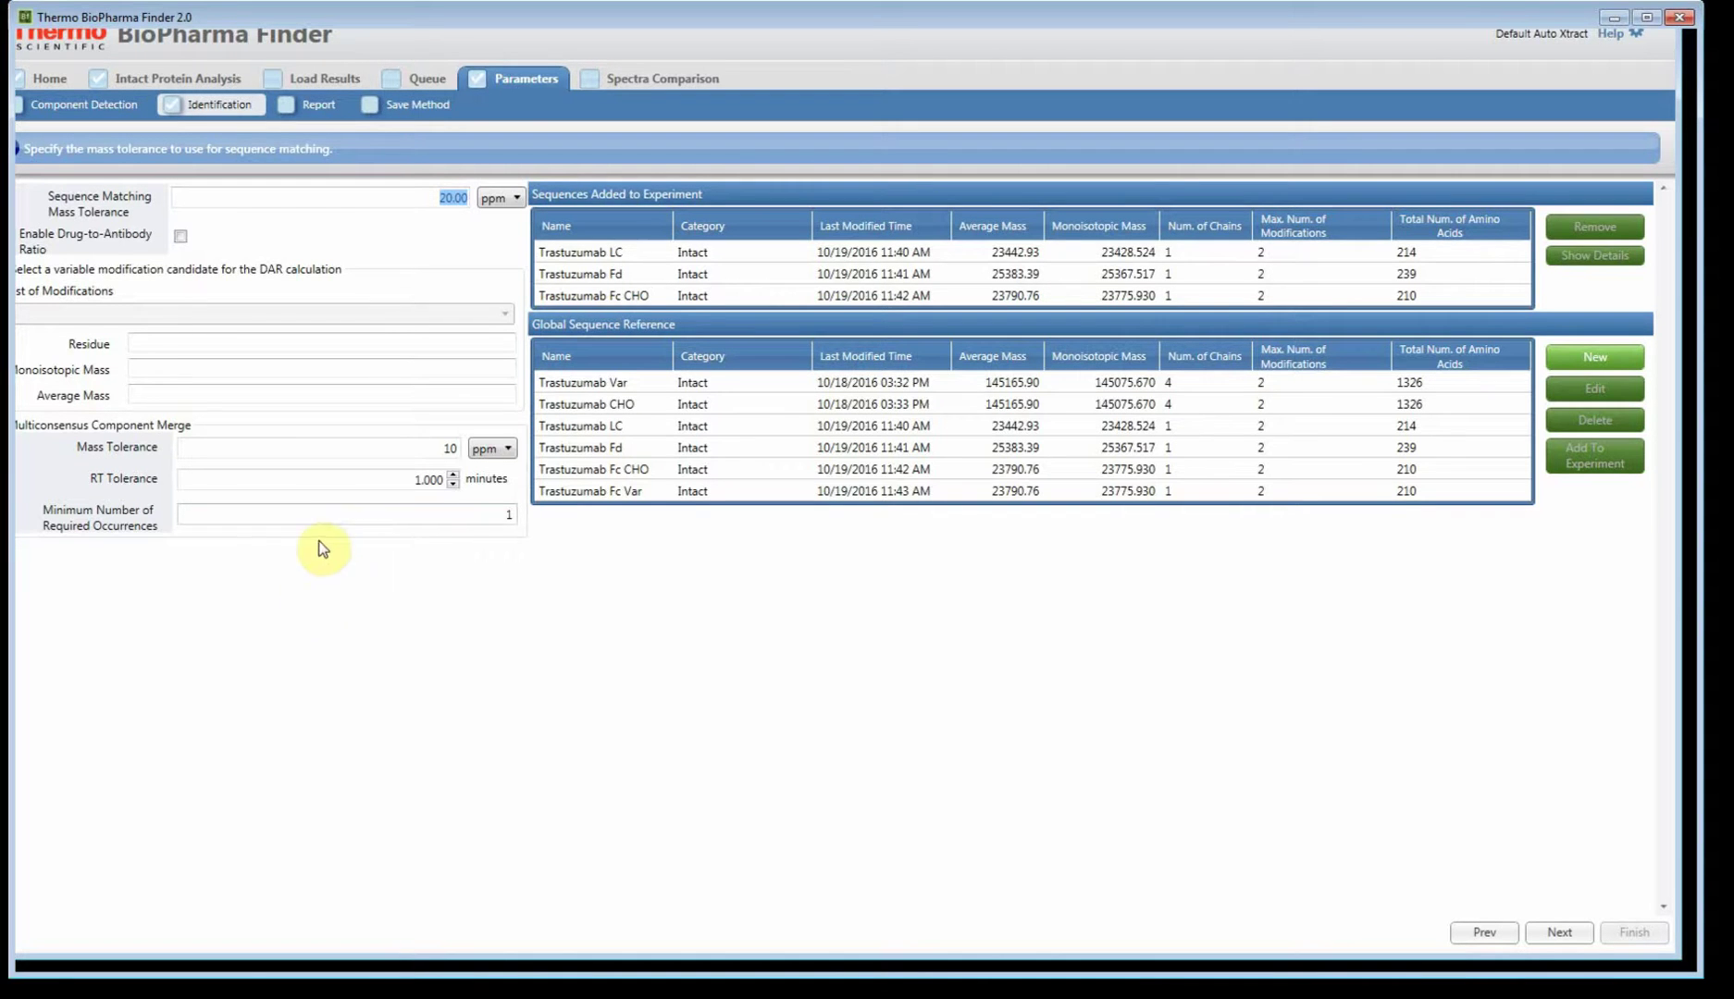
left_click(445, 457)
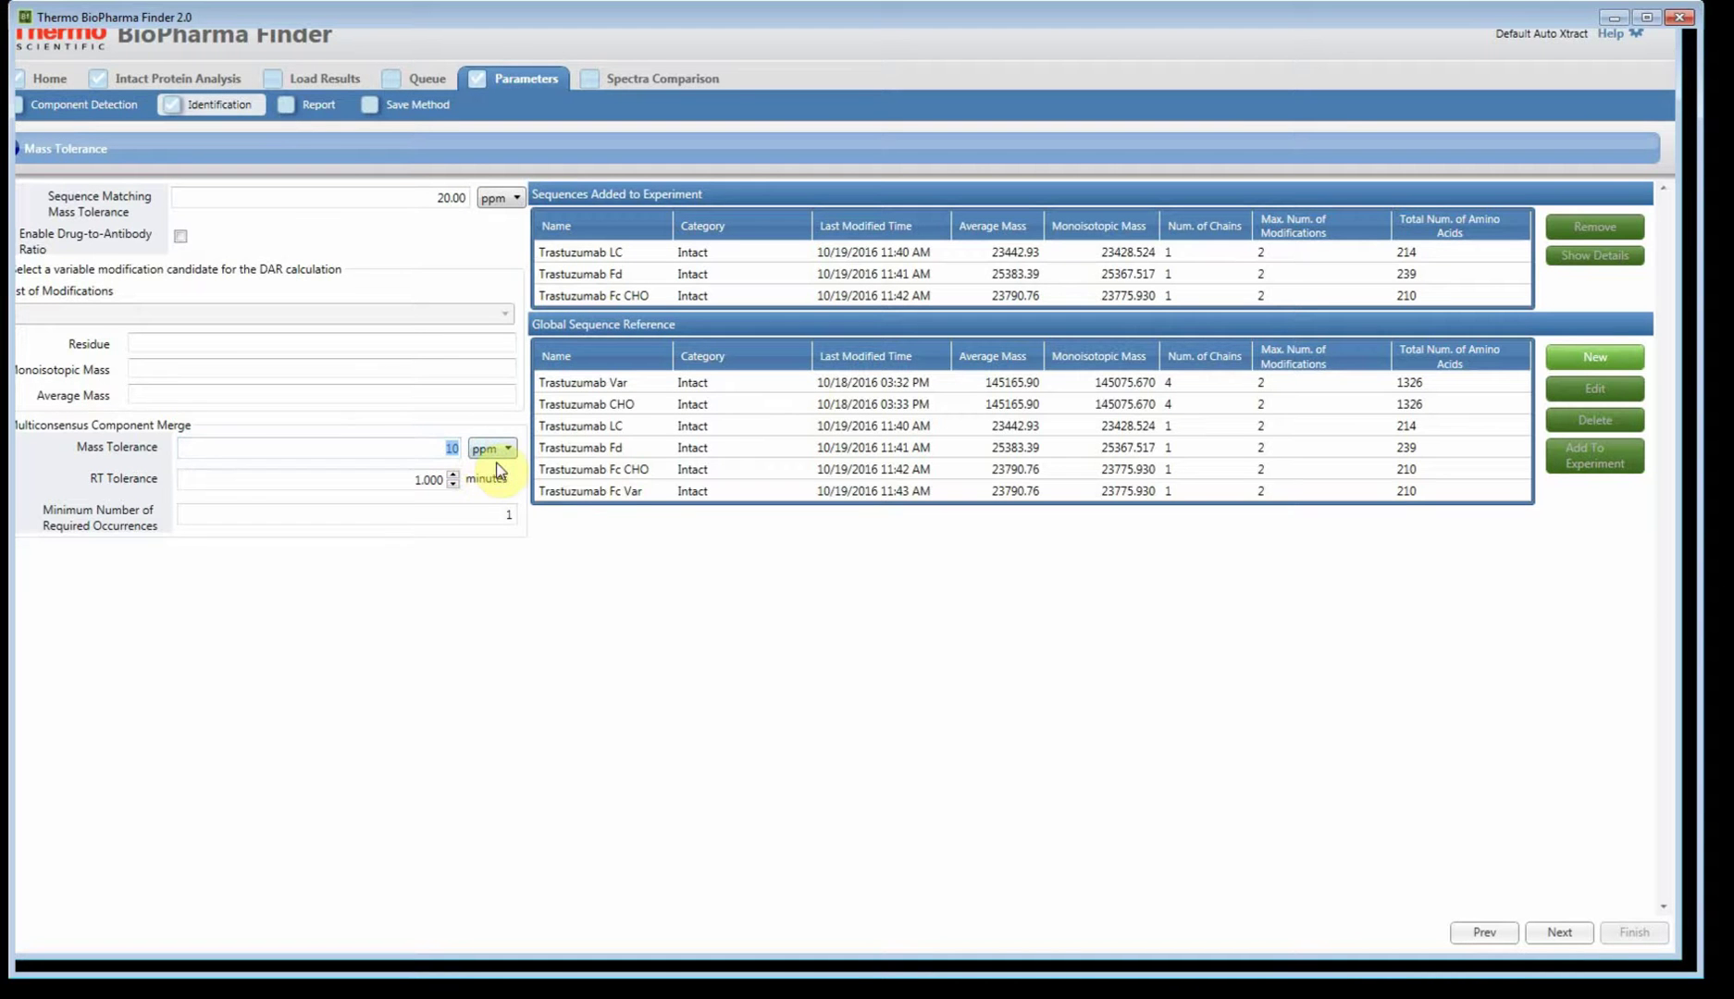
key("Tab")
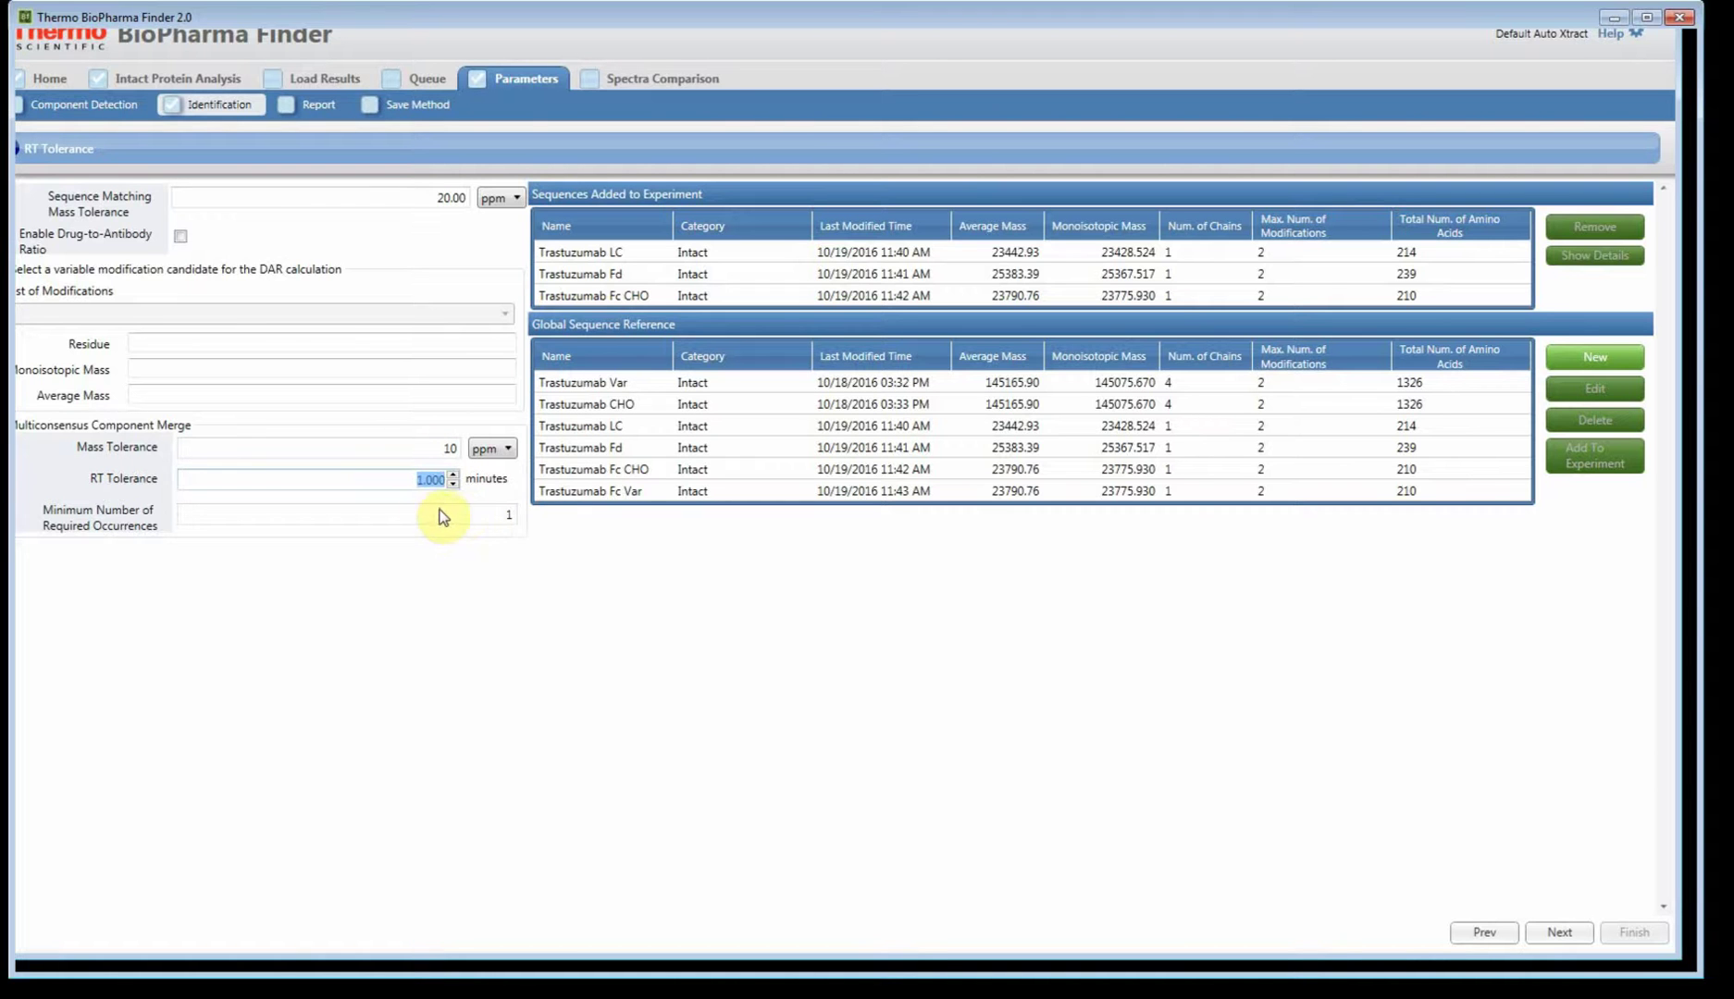
key("Tab")
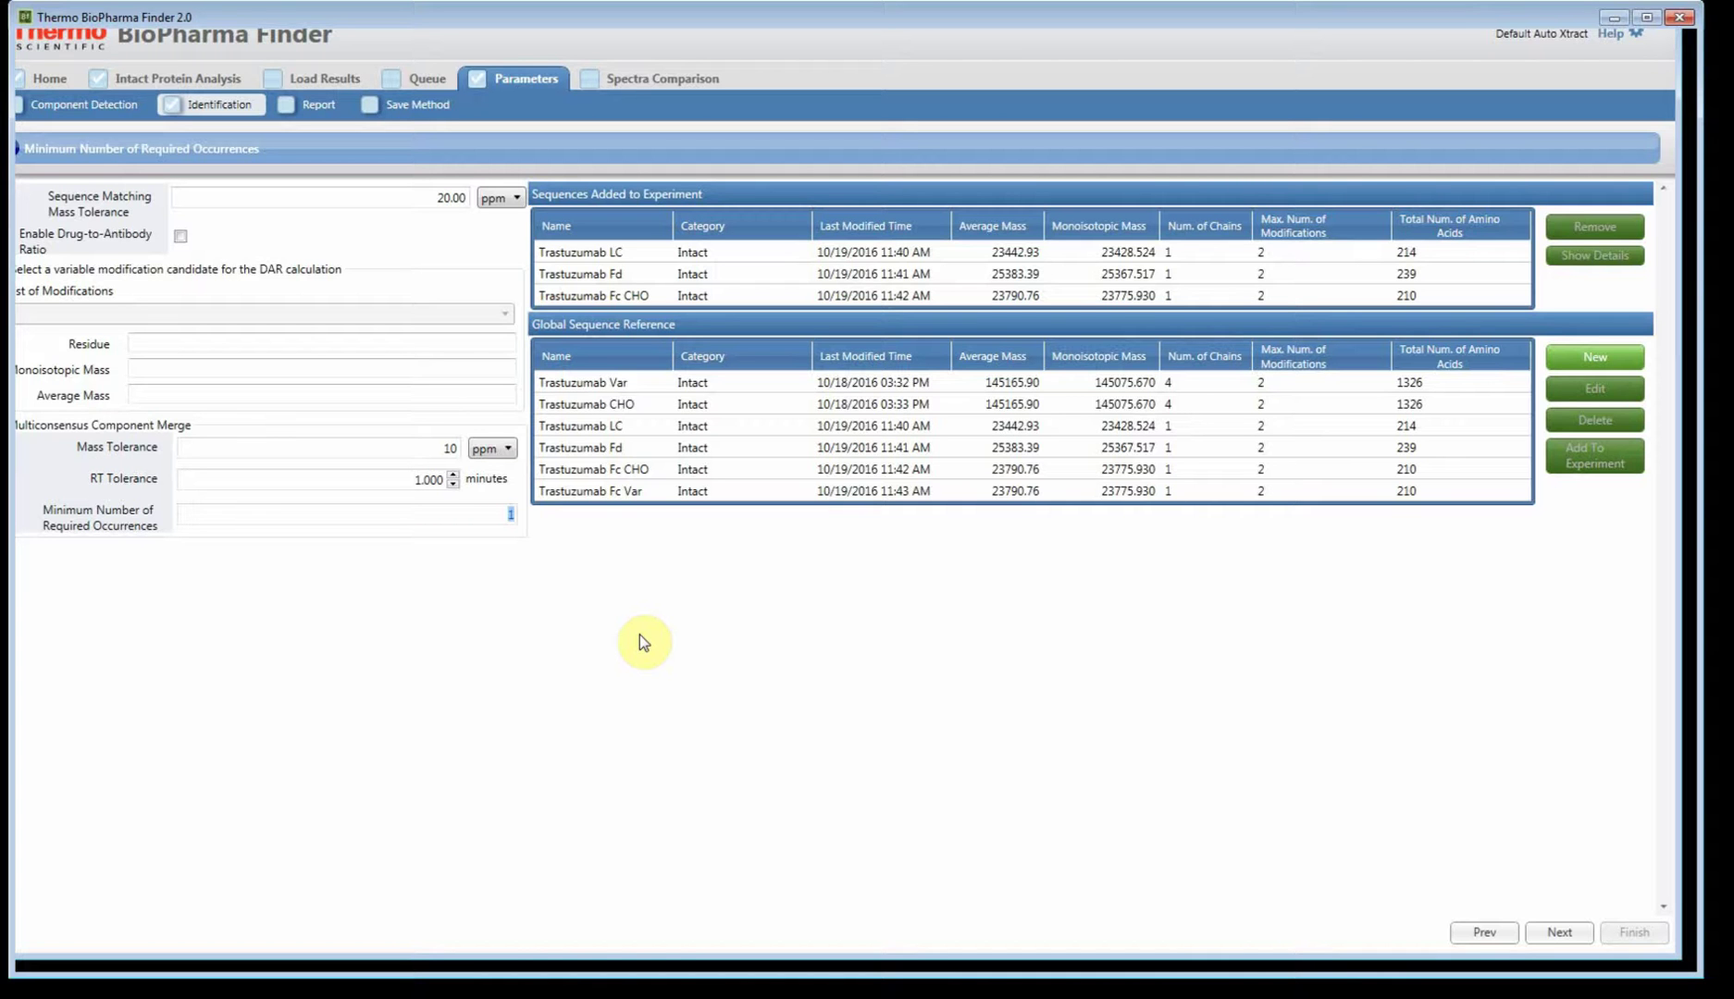
type("2")
key("BackSpace")
type("1")
- Review the report parameters and the save-method summary, and return to the intact protein analysis definition without saving the method
left_click(345, 122)
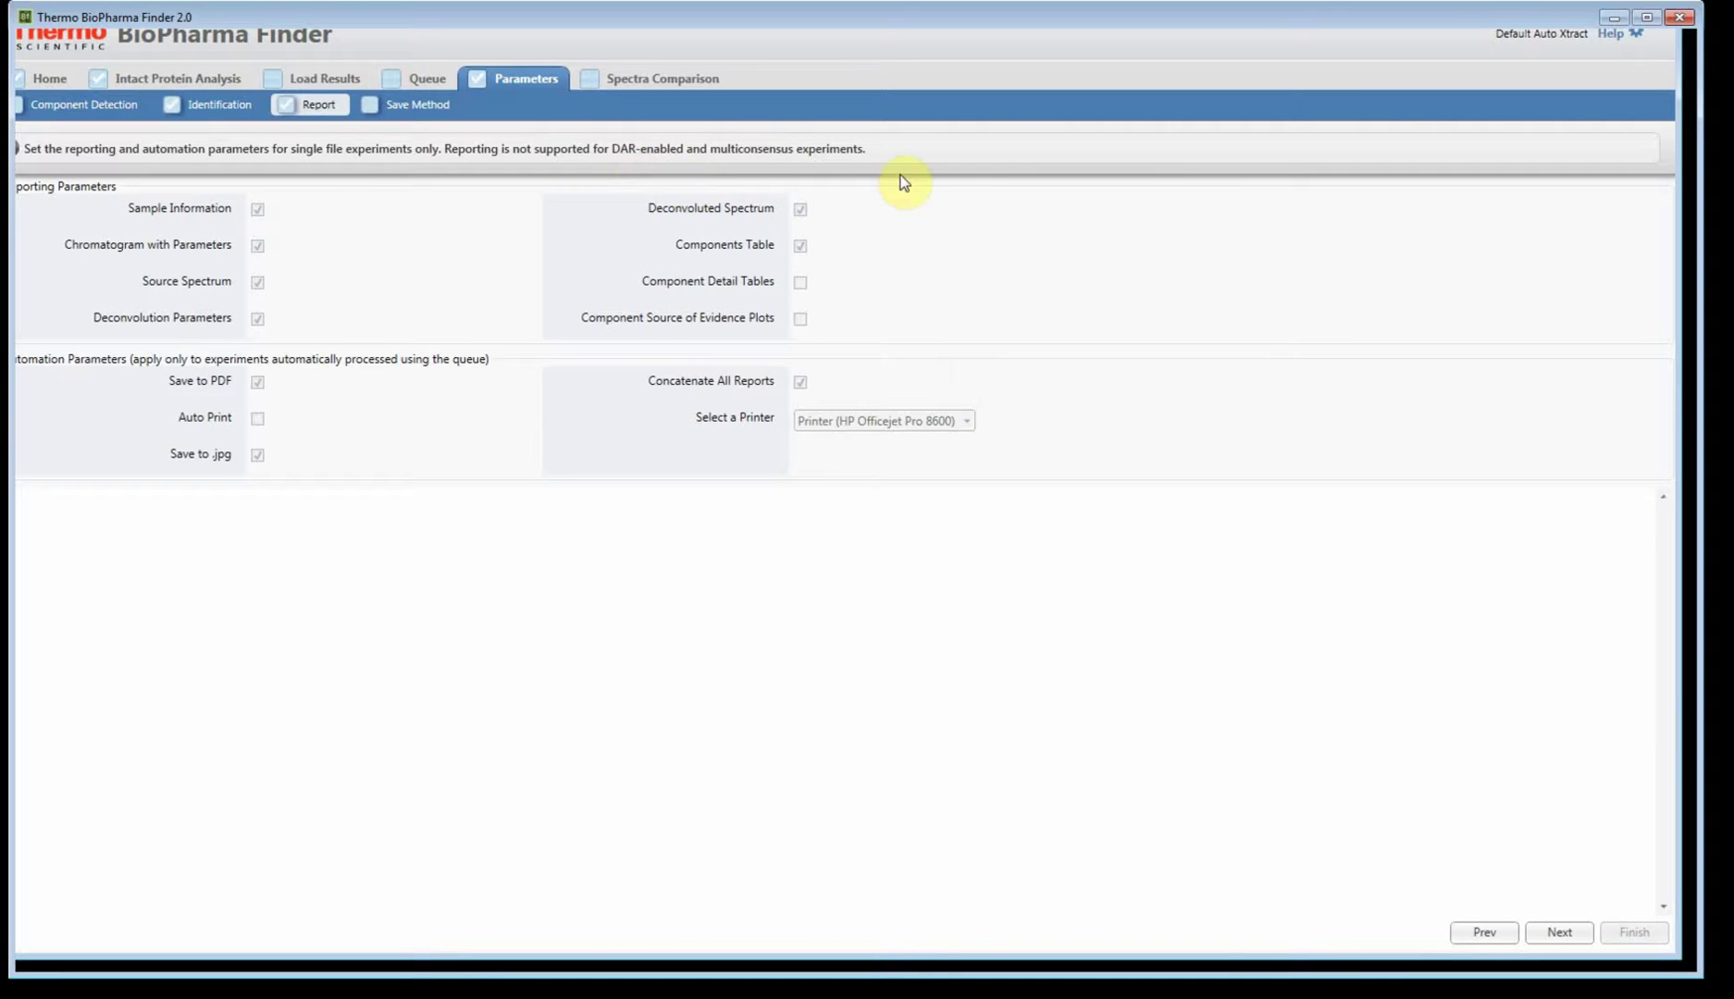
left_click(442, 113)
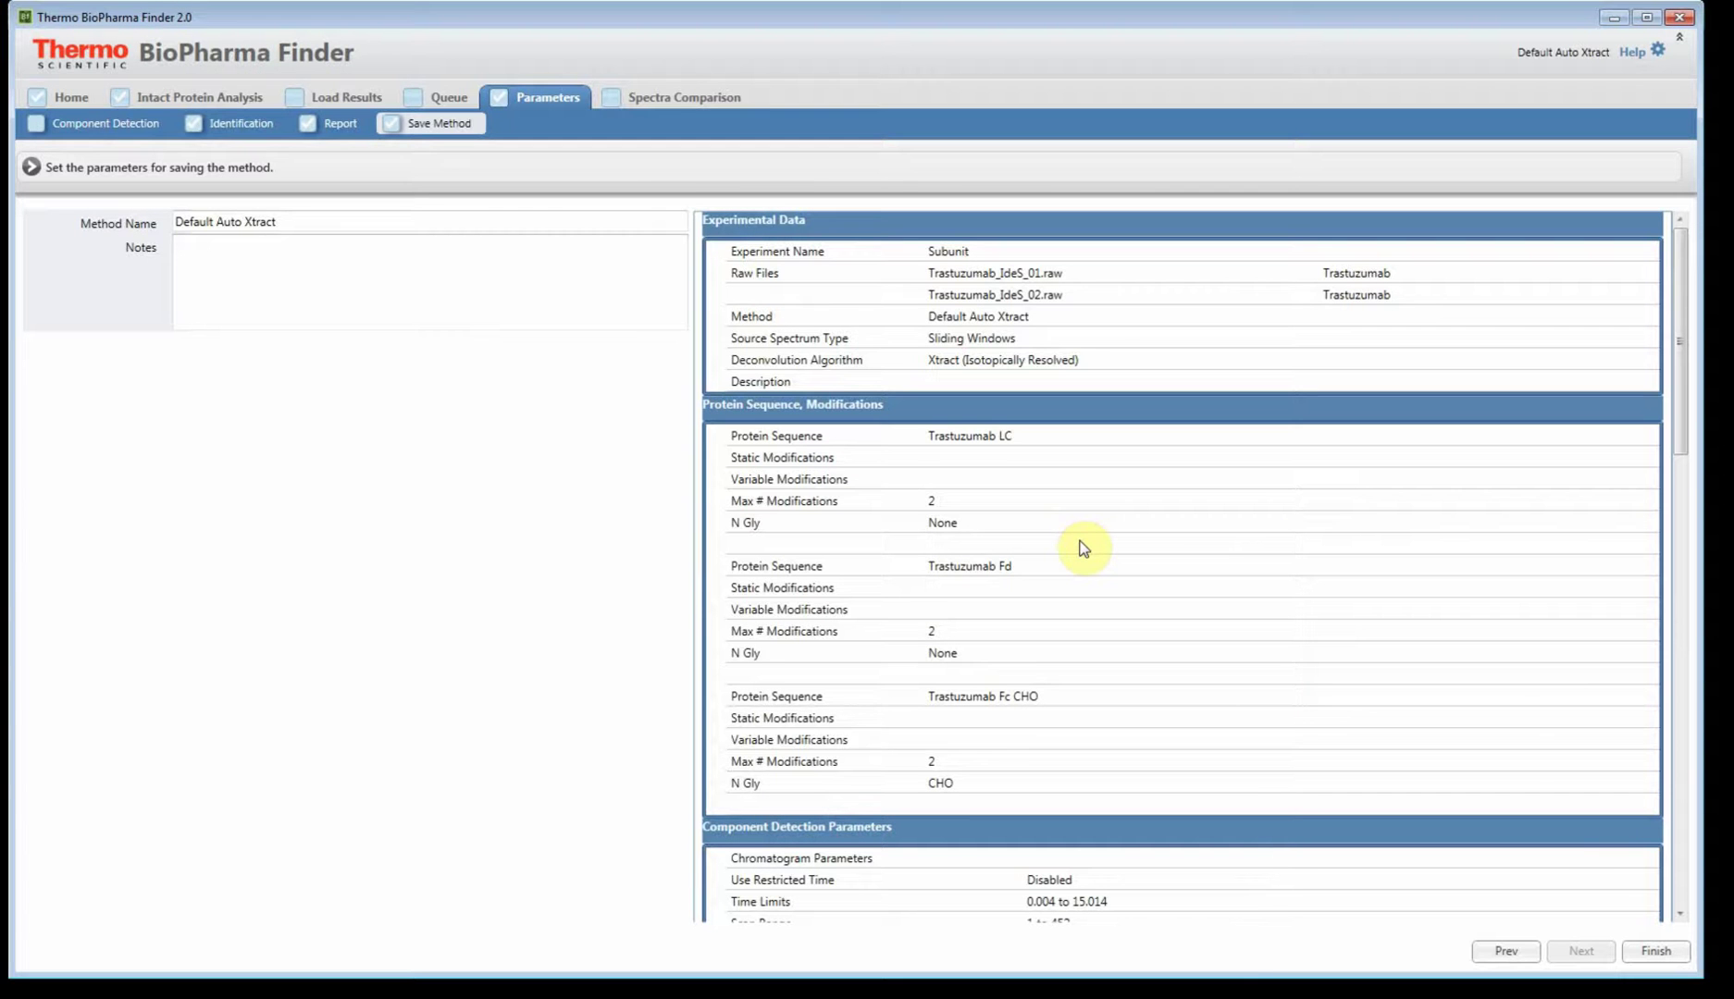
left_click(194, 97)
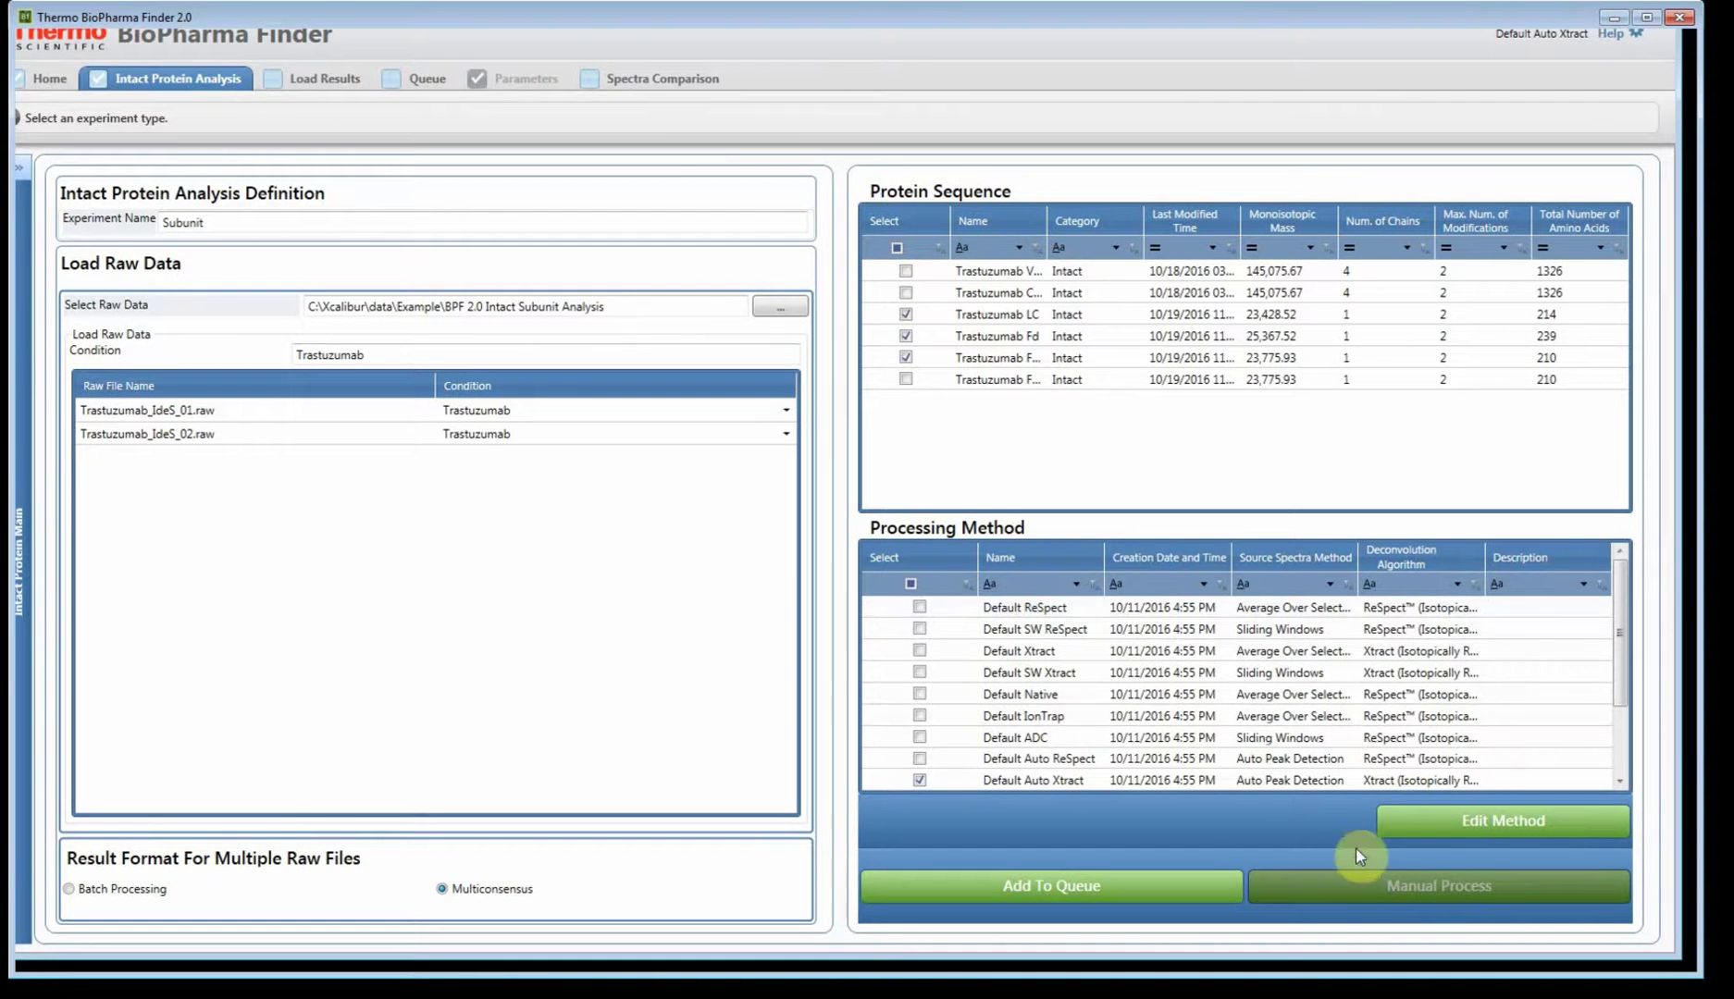
left_click(1203, 673)
- Filter the processing methods by "x" for deconvolution algorithm and "d" for name, and highlight Default Auto Xtract
left_click(1420, 586)
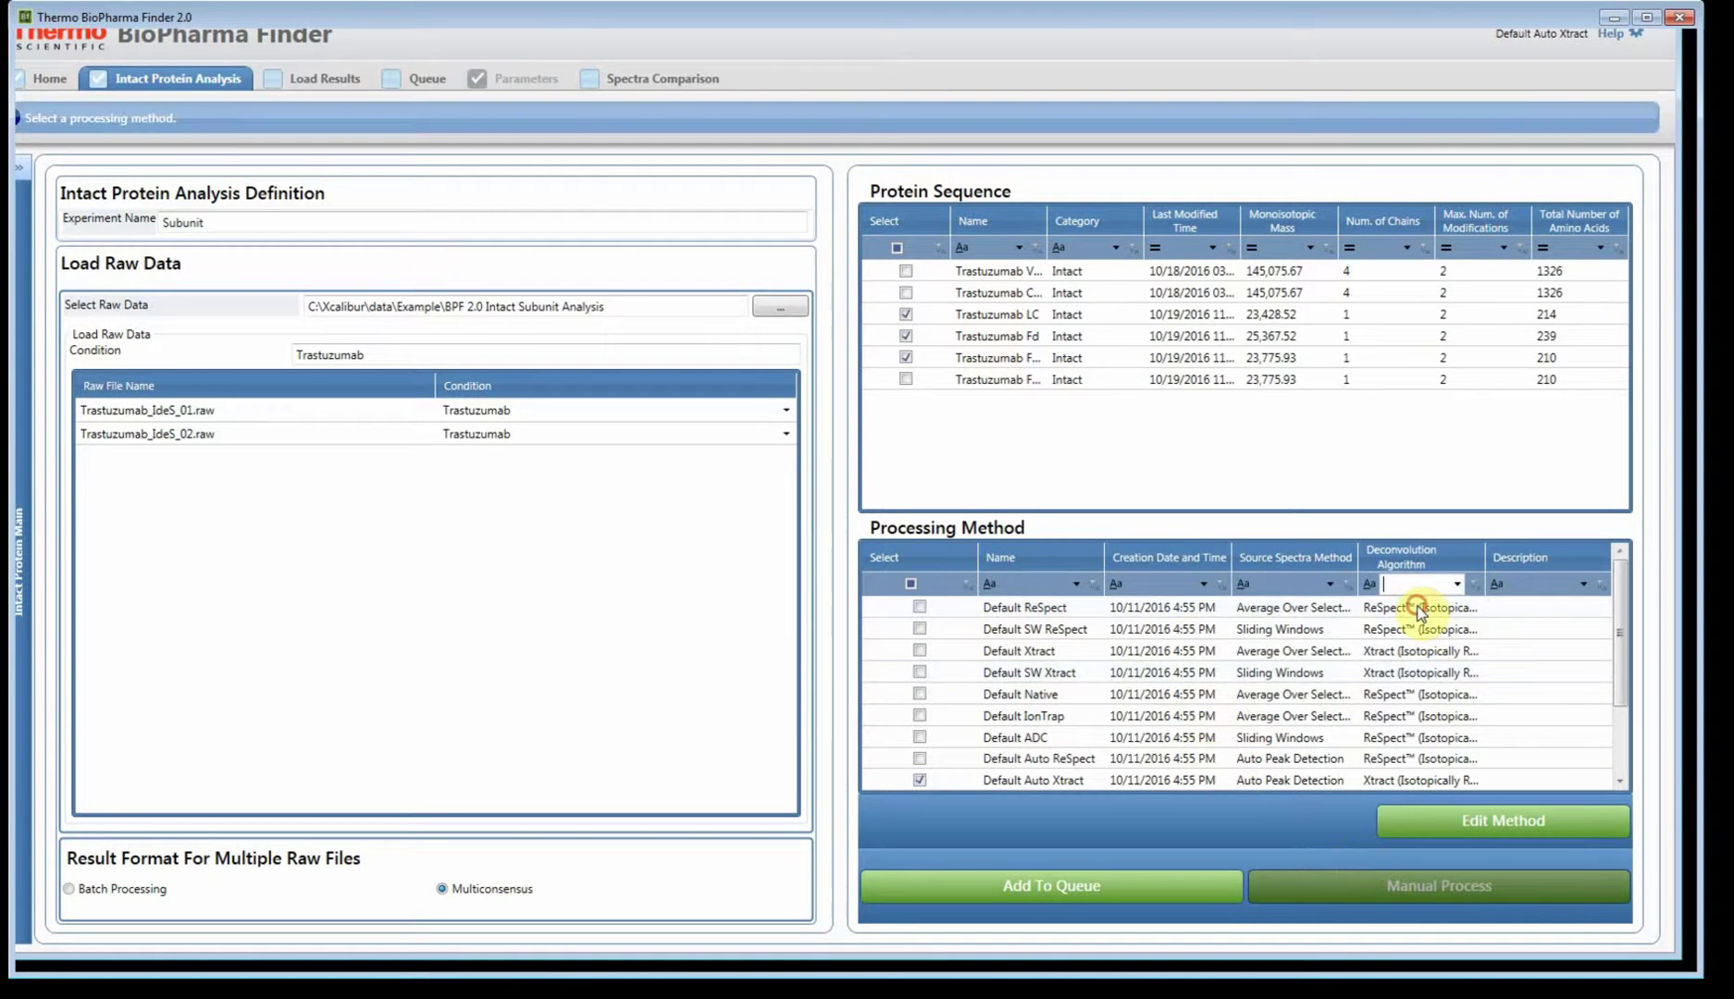
type("x")
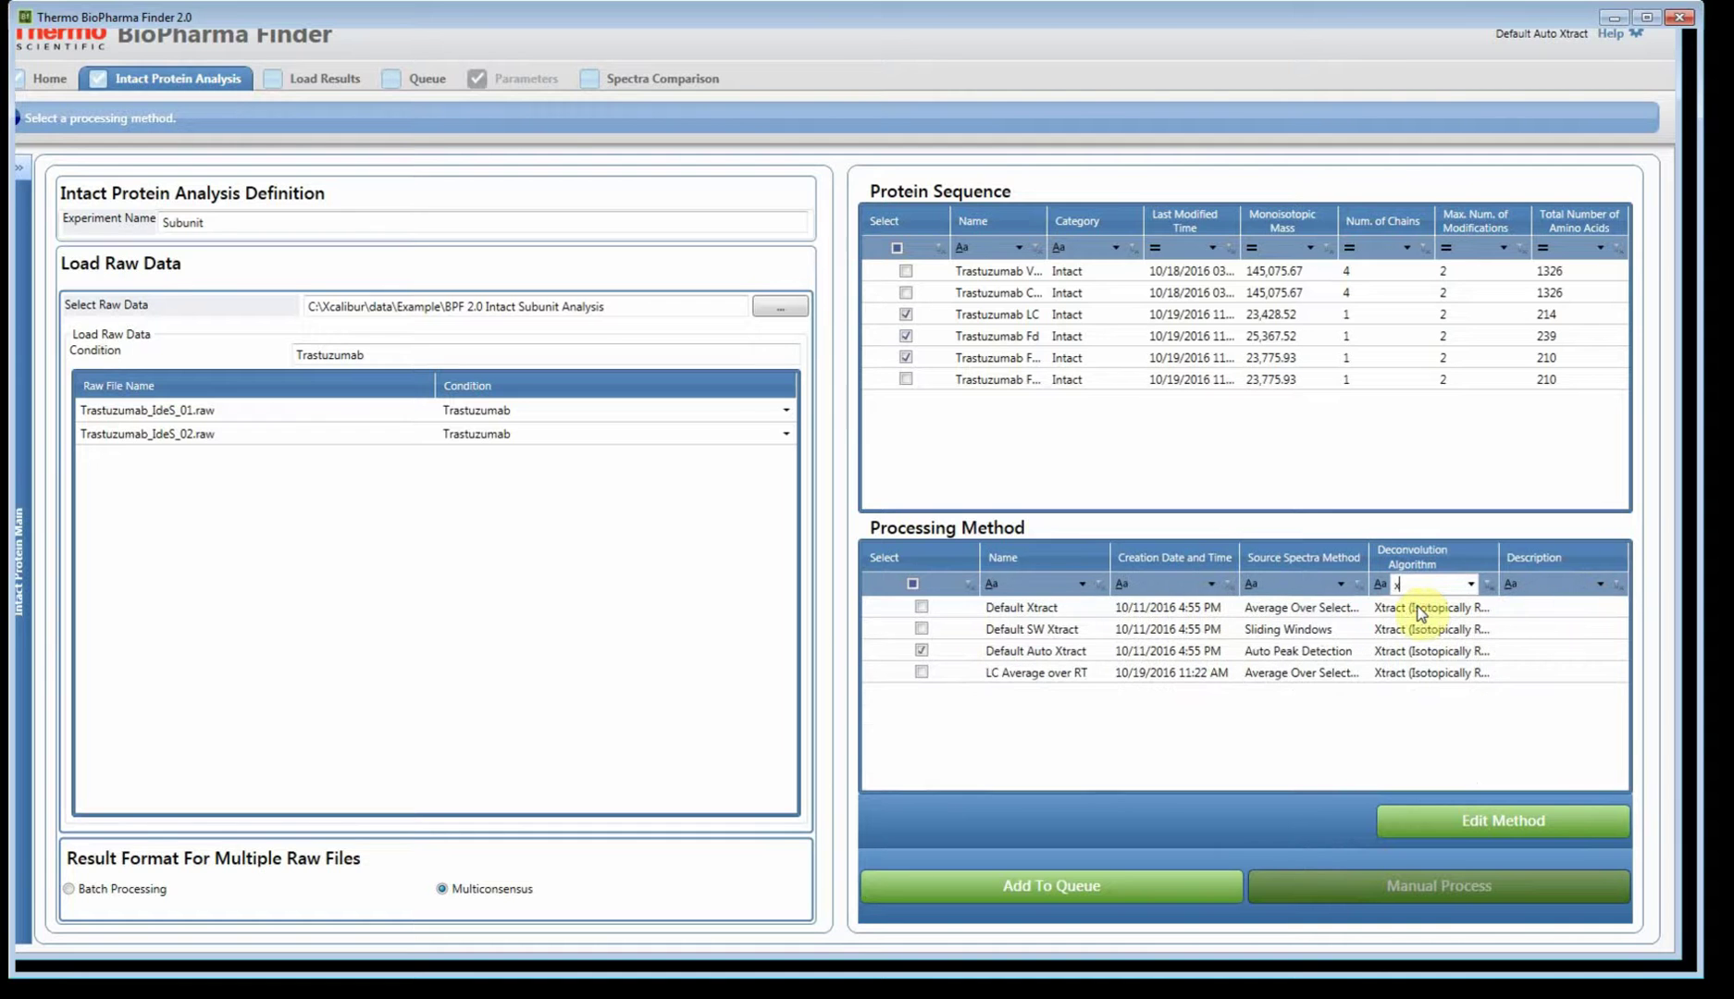
left_click(1027, 584)
type("d")
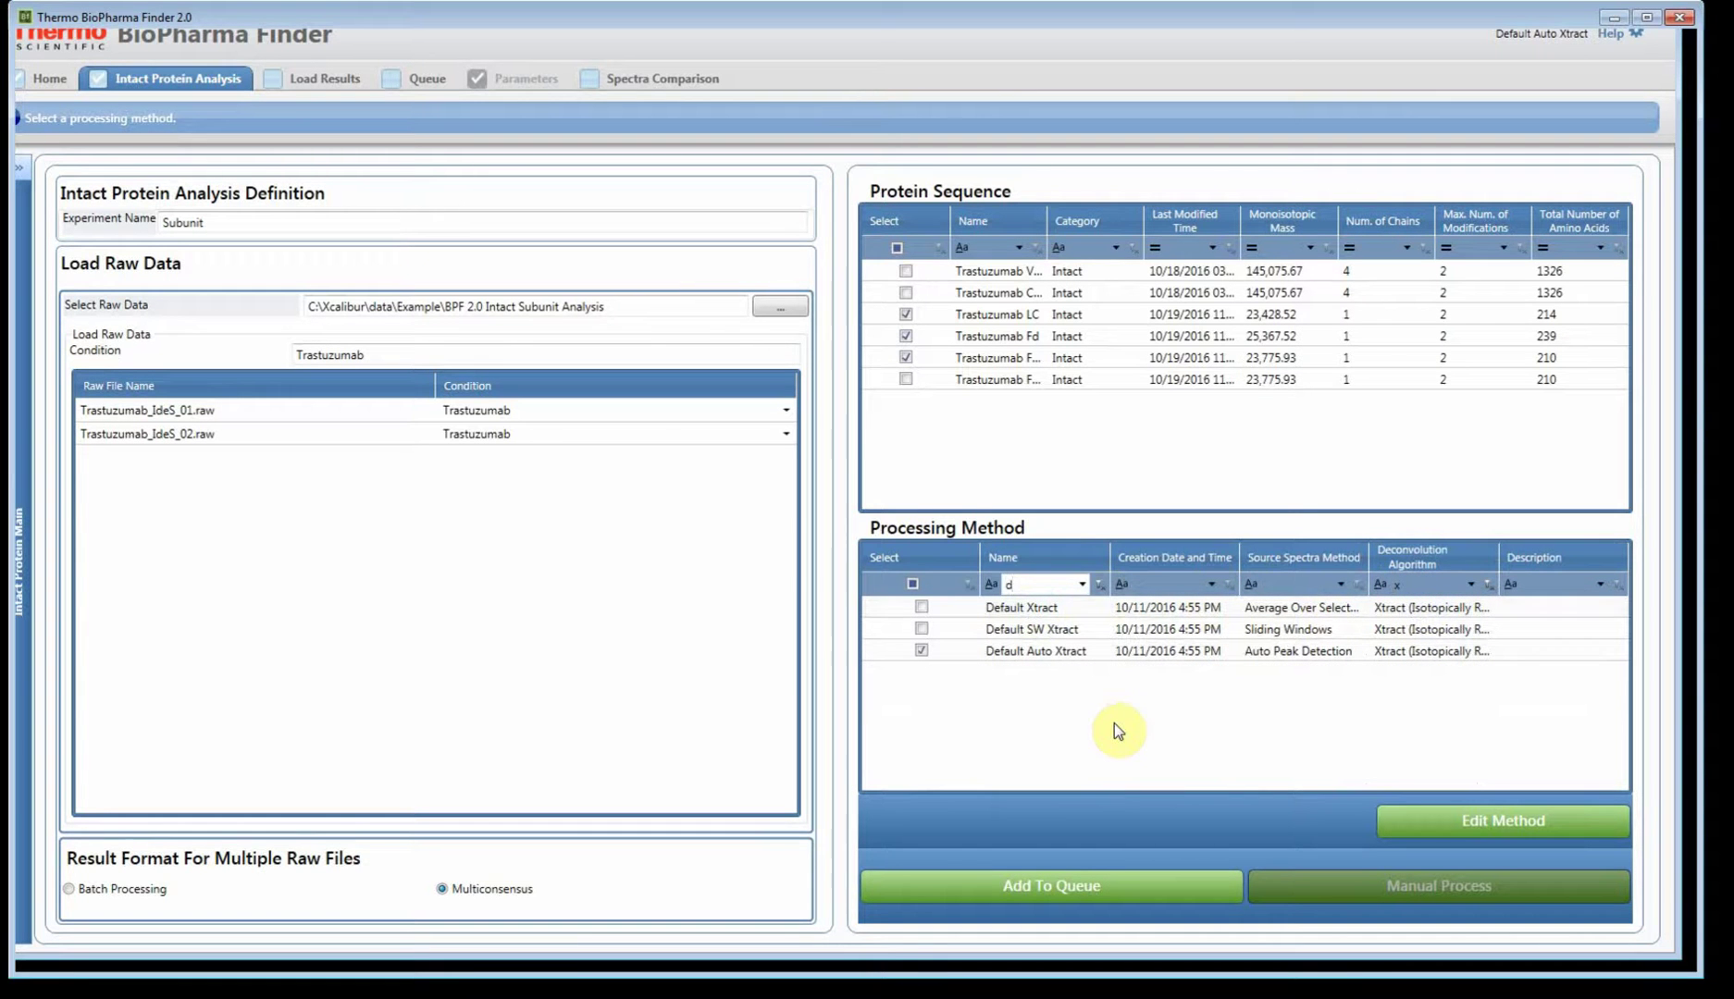
left_click(1090, 655)
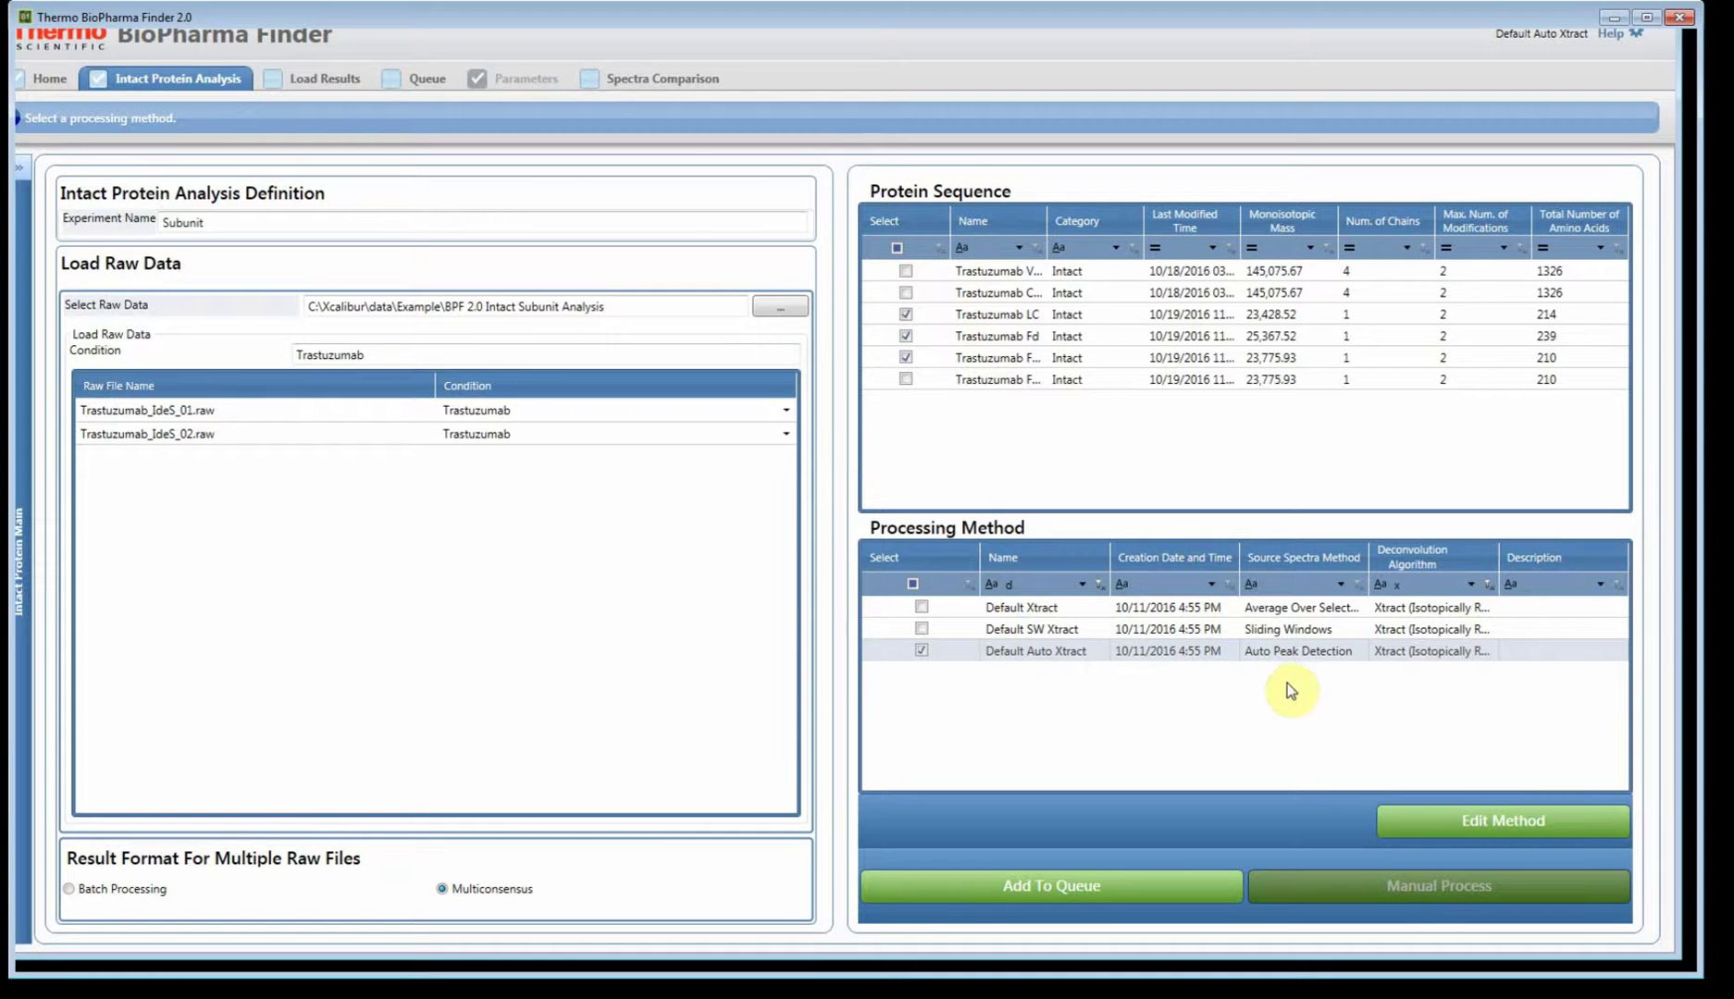
- Try to add the Subunit experiment to the queue with the Multiconsensus result format and Default Auto Xtract
left_click(1038, 890)
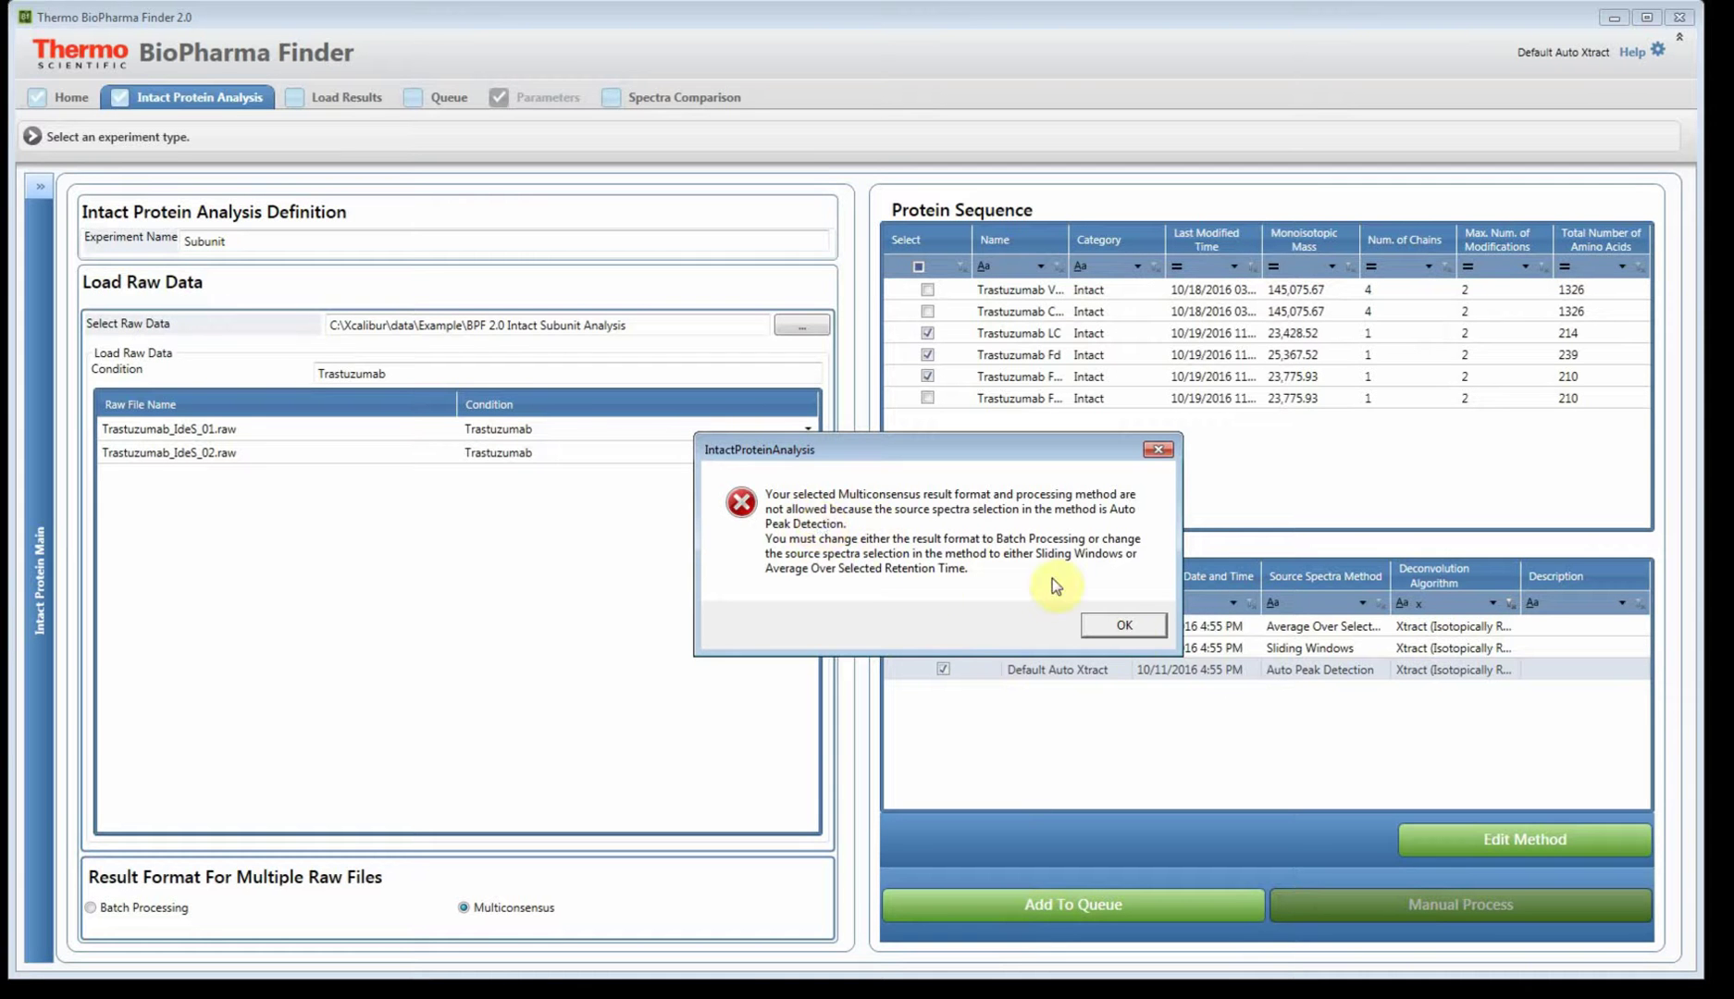
left_click(1125, 629)
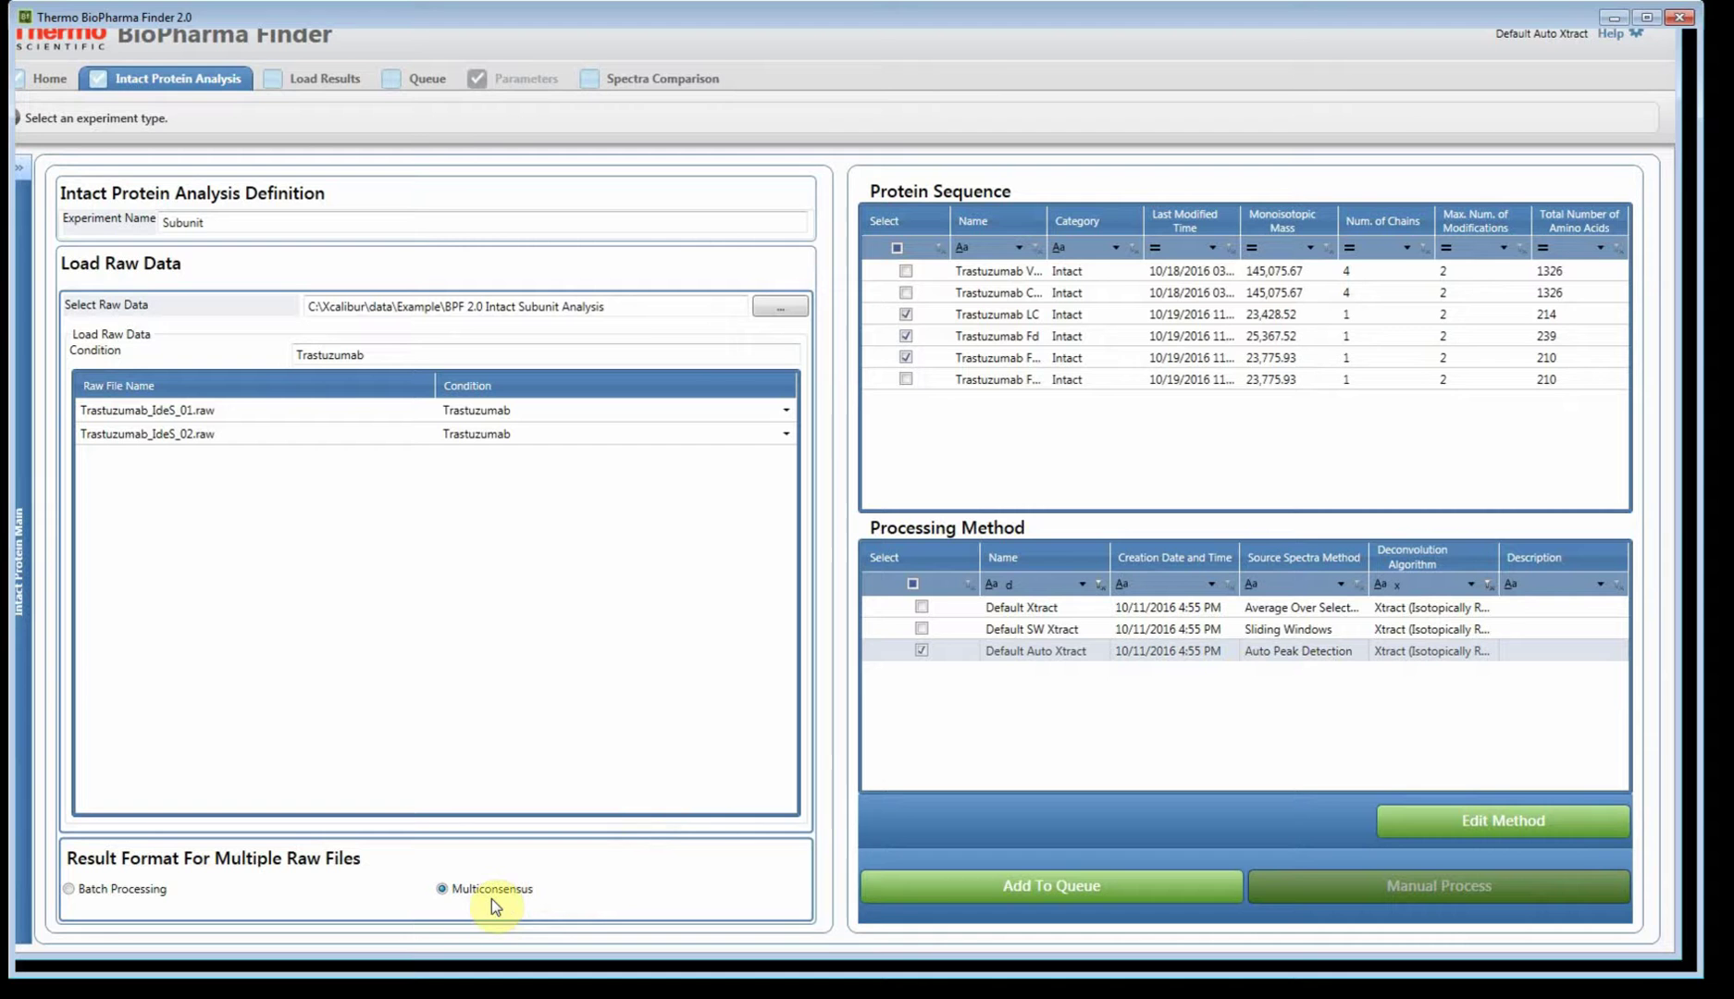
- Set the result format to Batch Processing, rename the experiment Subunit Auto and submit it to the queue
left_click(90, 912)
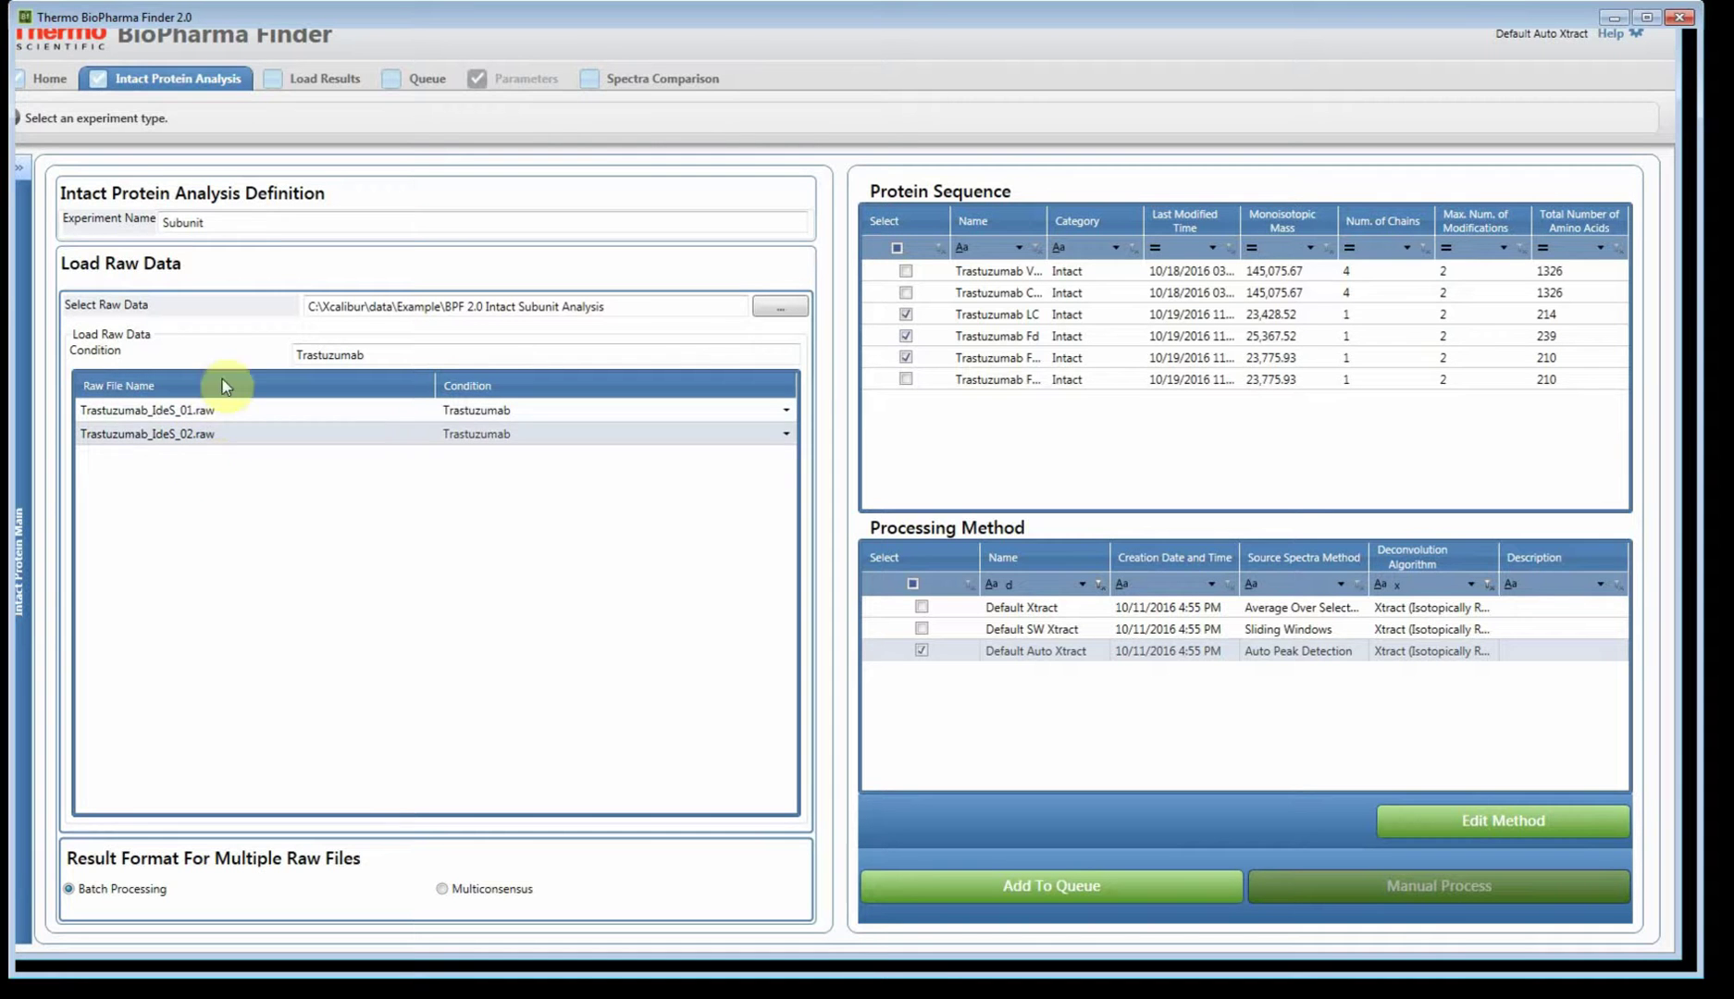
left_click(252, 231)
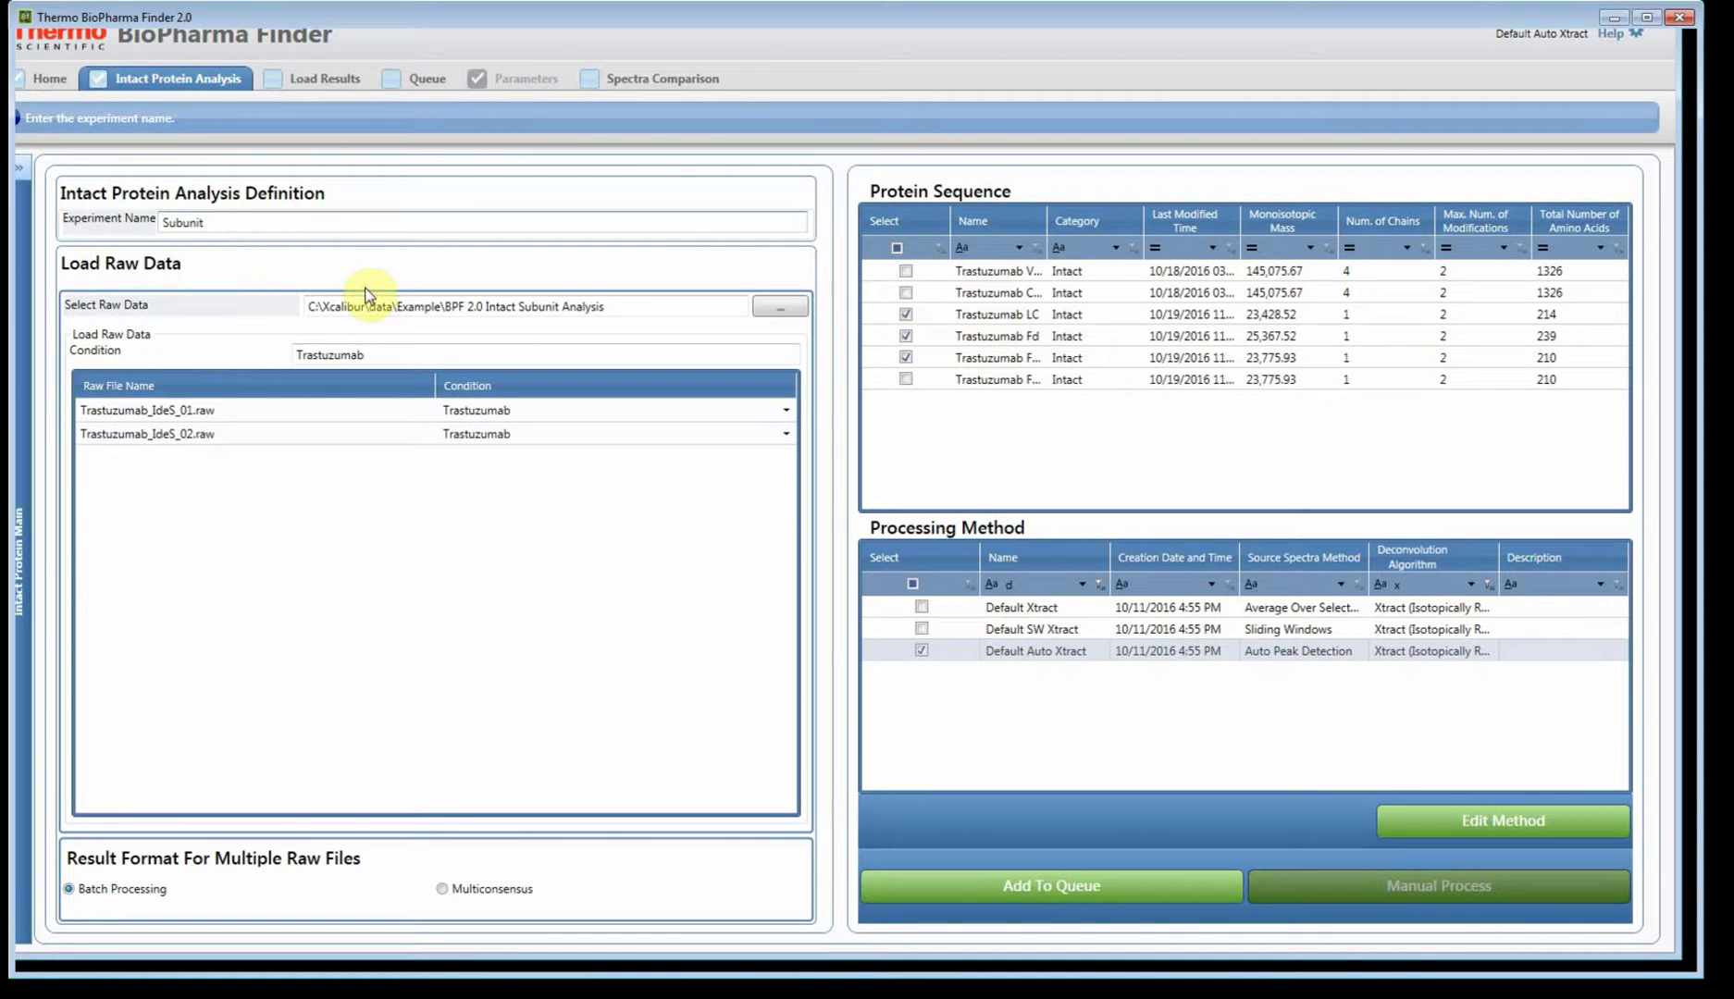
type("Subunit Auto")
left_click(1030, 896)
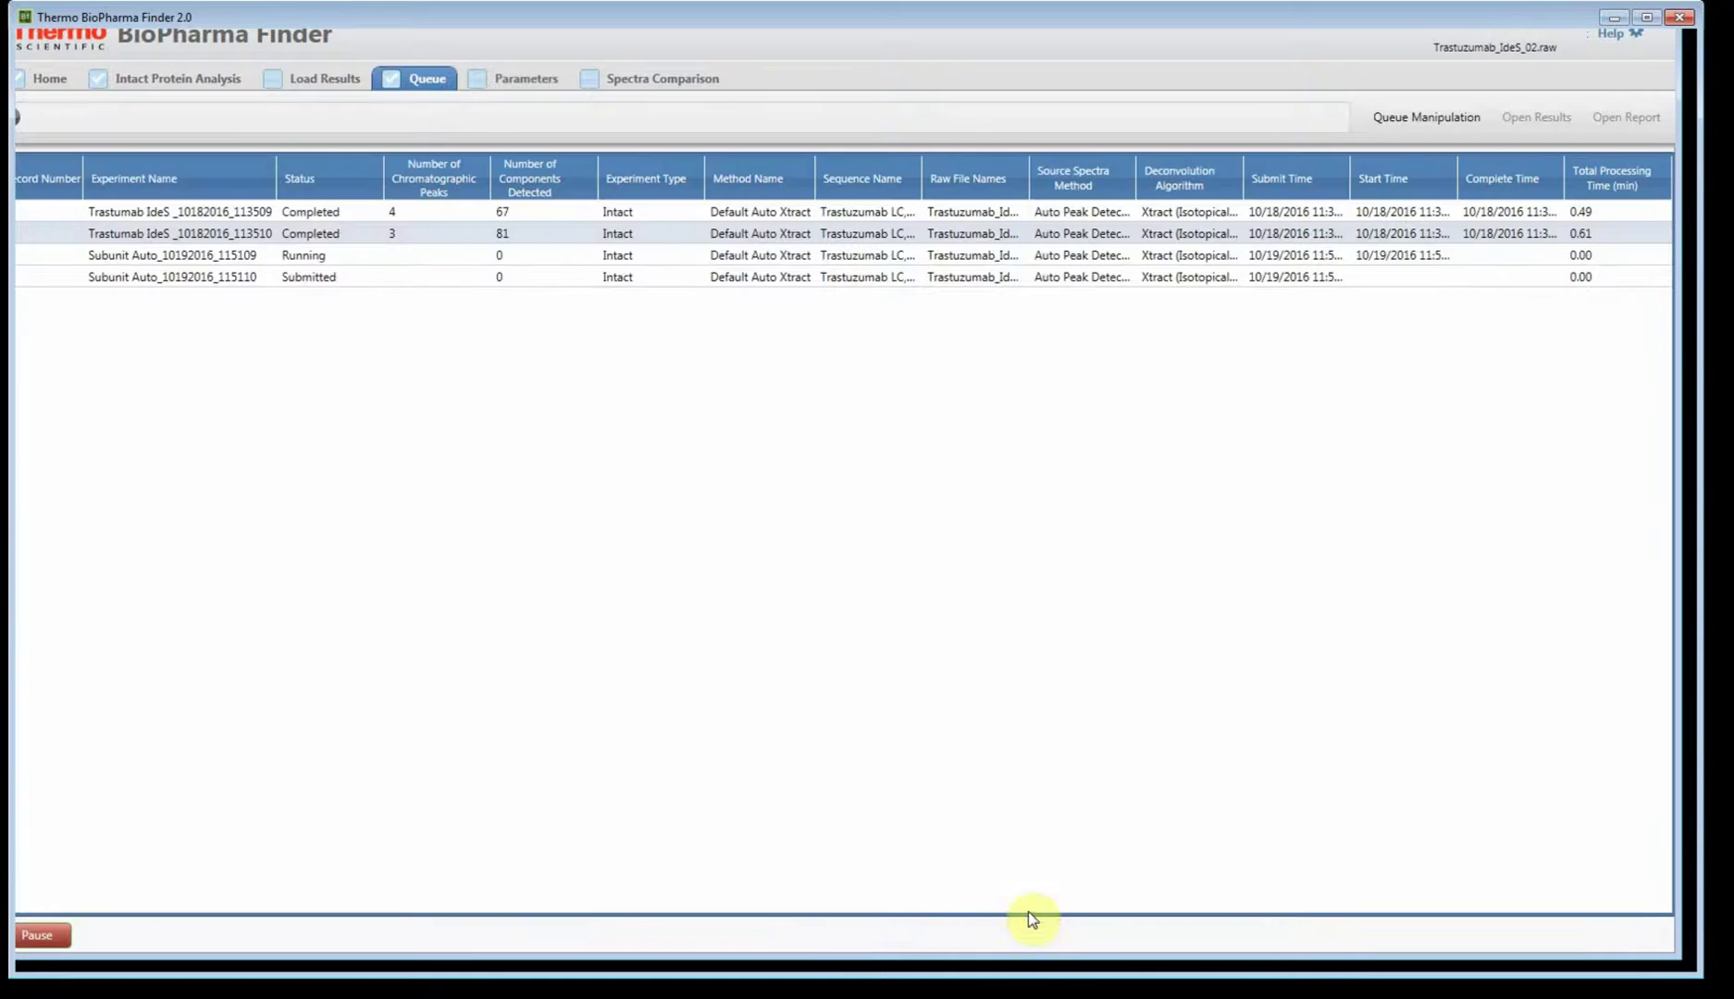
left_click(157, 258)
left_click(141, 279)
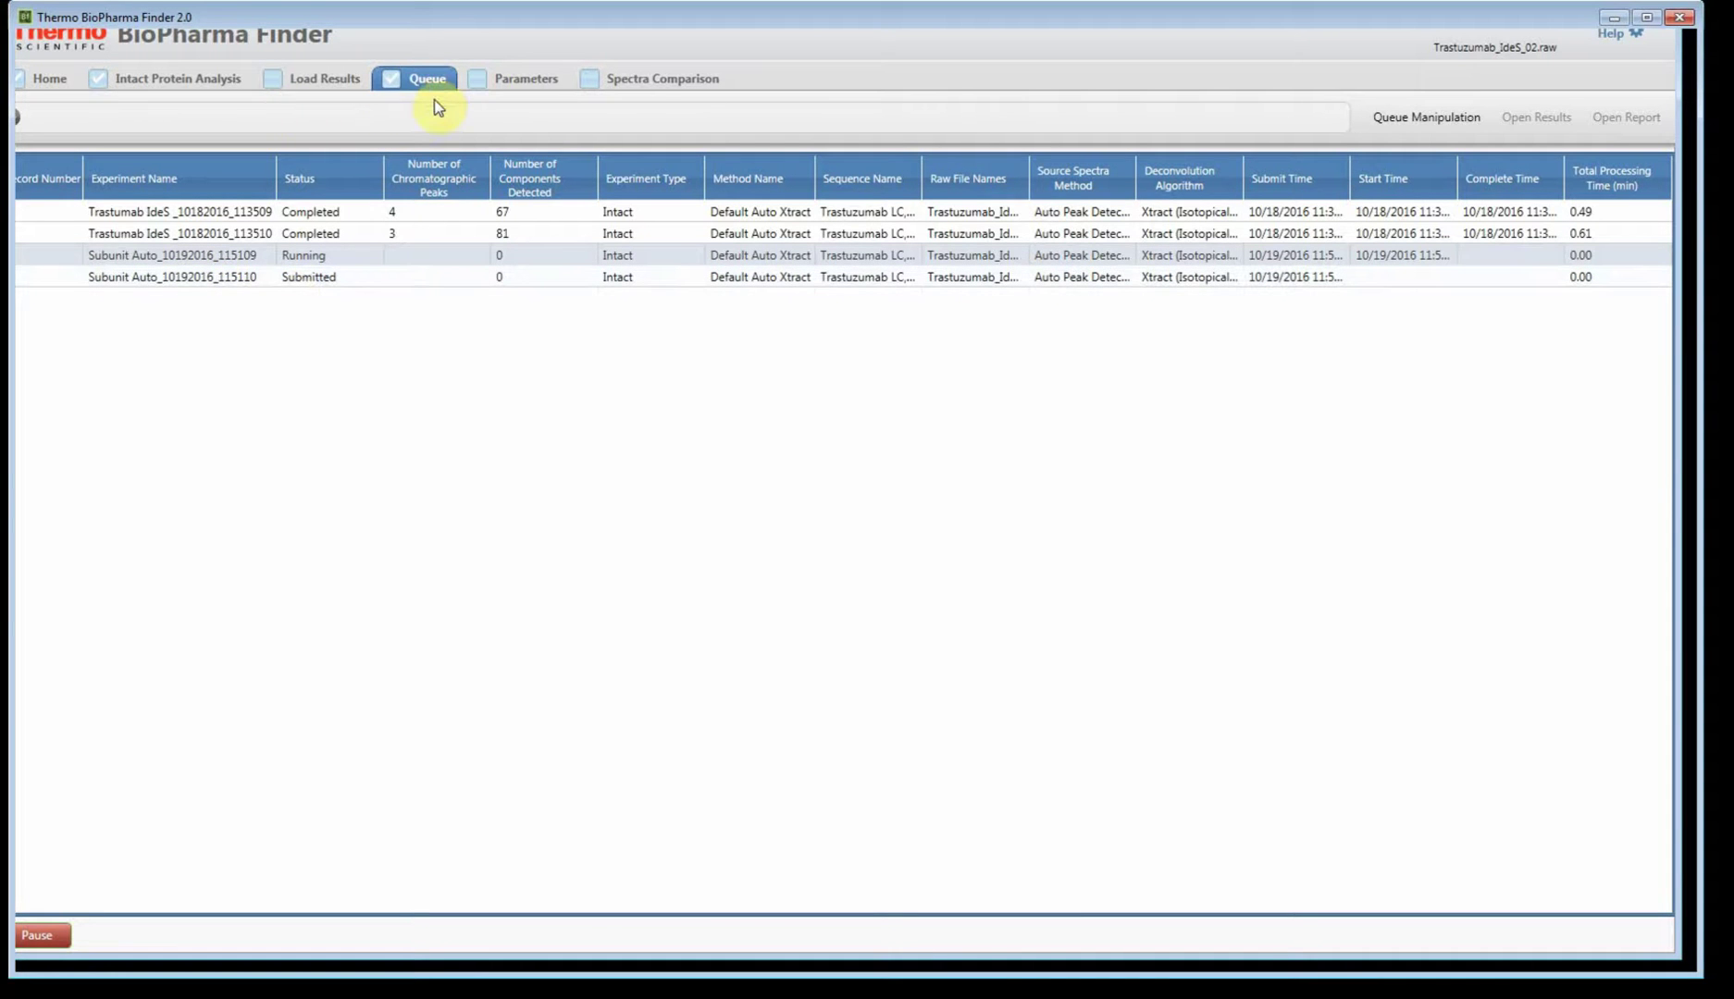
- Return to the analysis definition, set the result format to Multiconsensus and rename the experiment Subunit
left_click(237, 96)
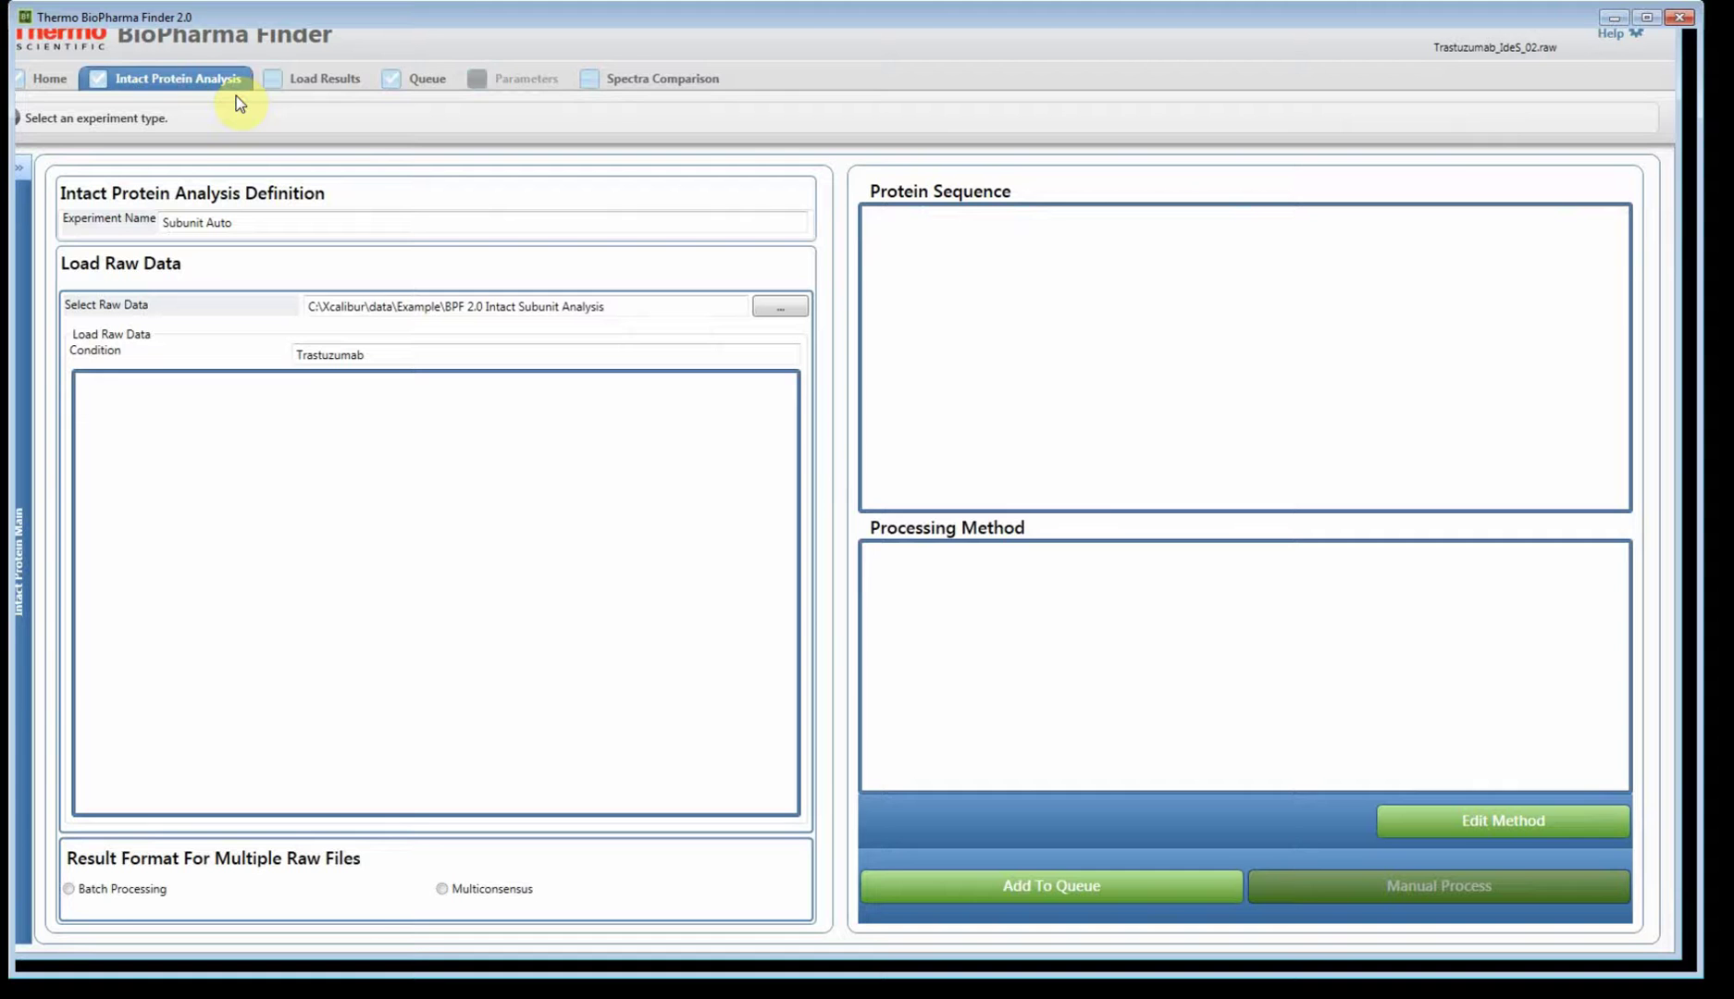
left_click(453, 891)
left_click(231, 235)
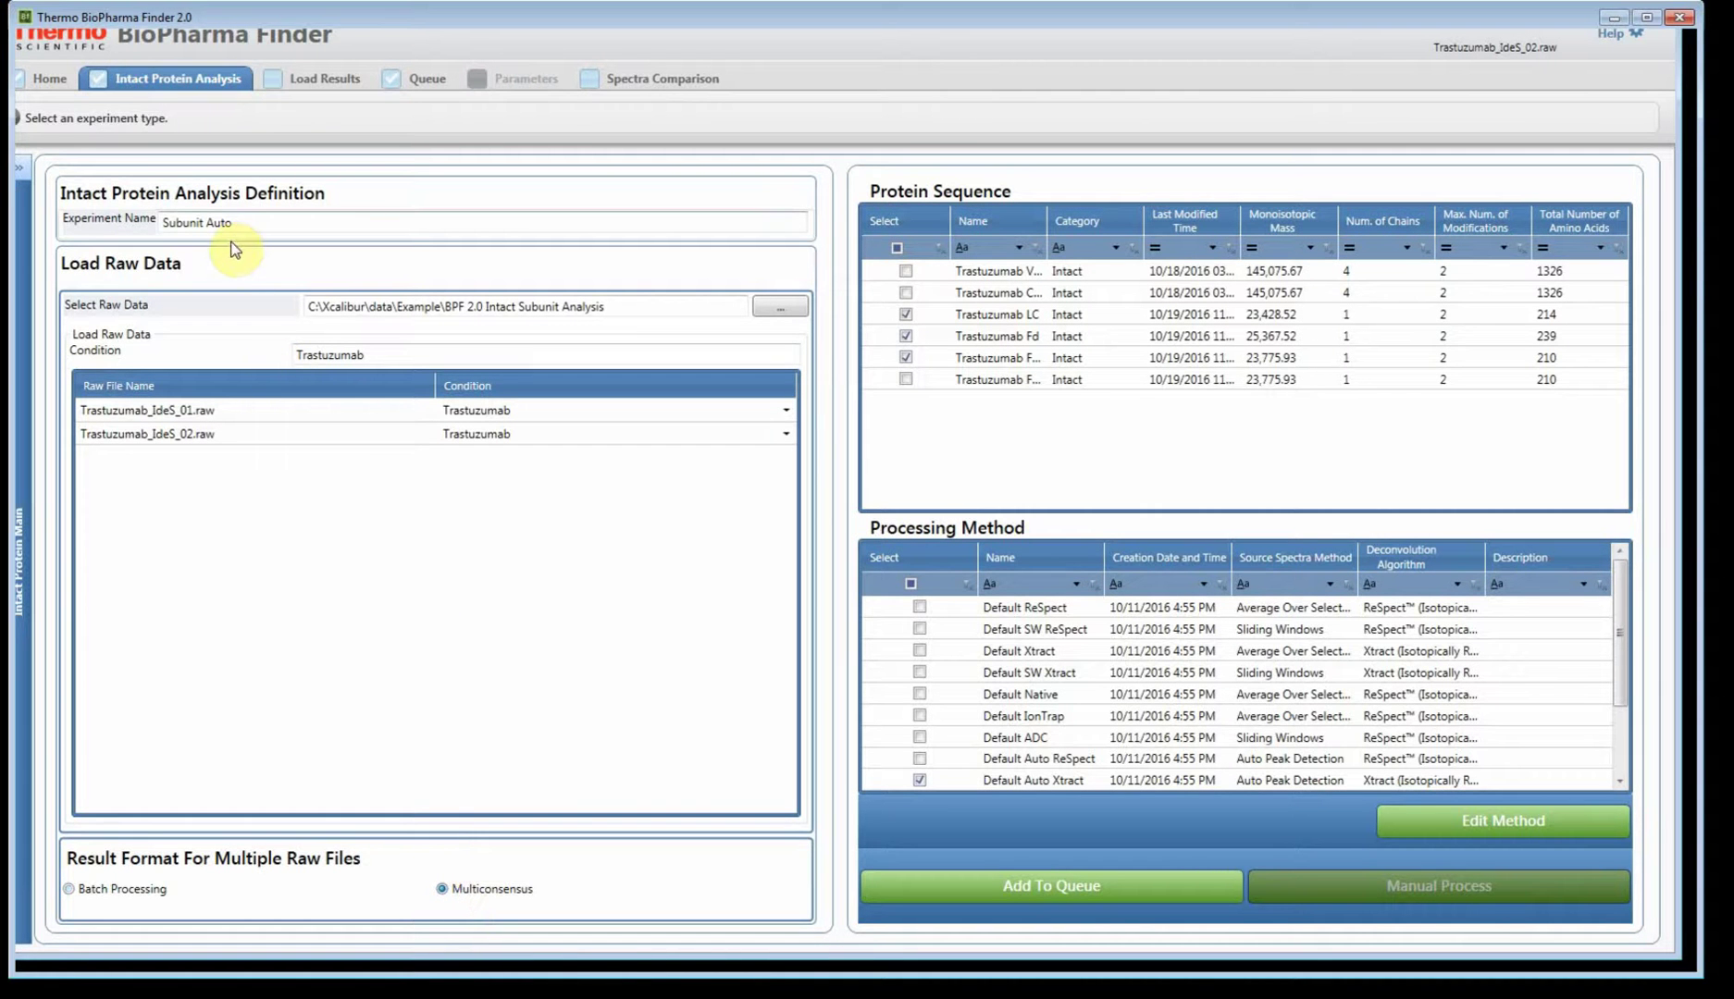
double_click(232, 240)
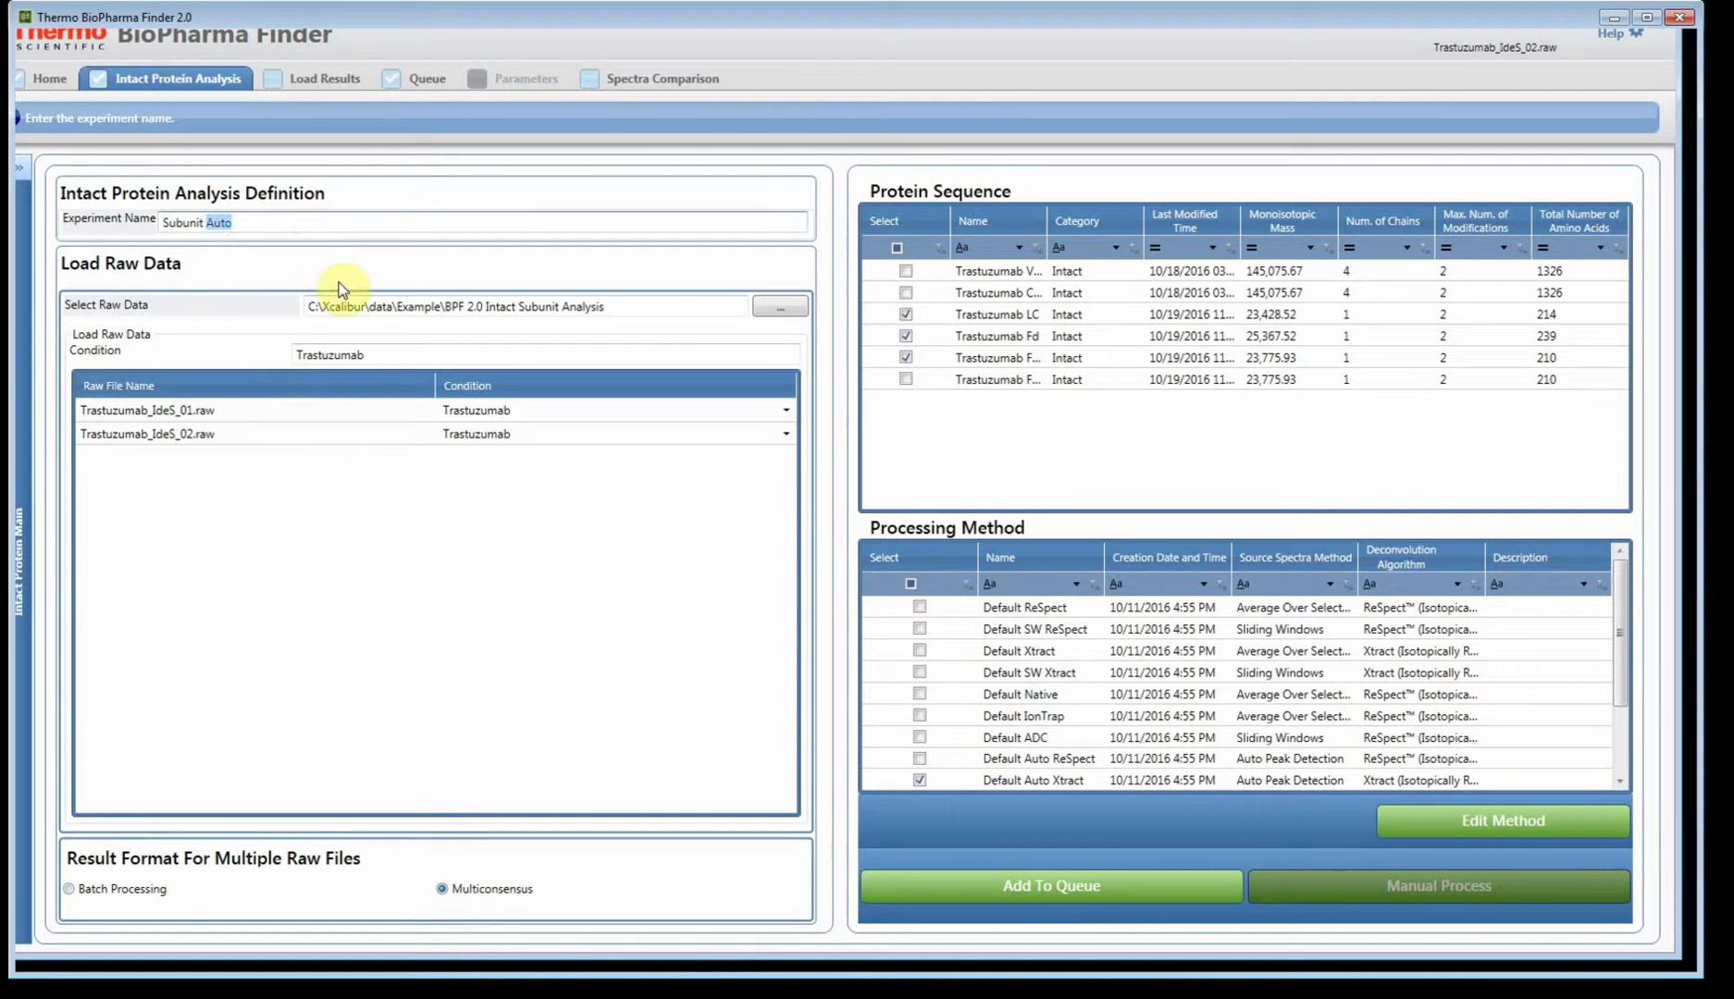
key("BackSpace")
- Reapply the processing method filters, with "x" for the deconvolution algorithm and "d" for the name
left_click(1415, 585)
type("x")
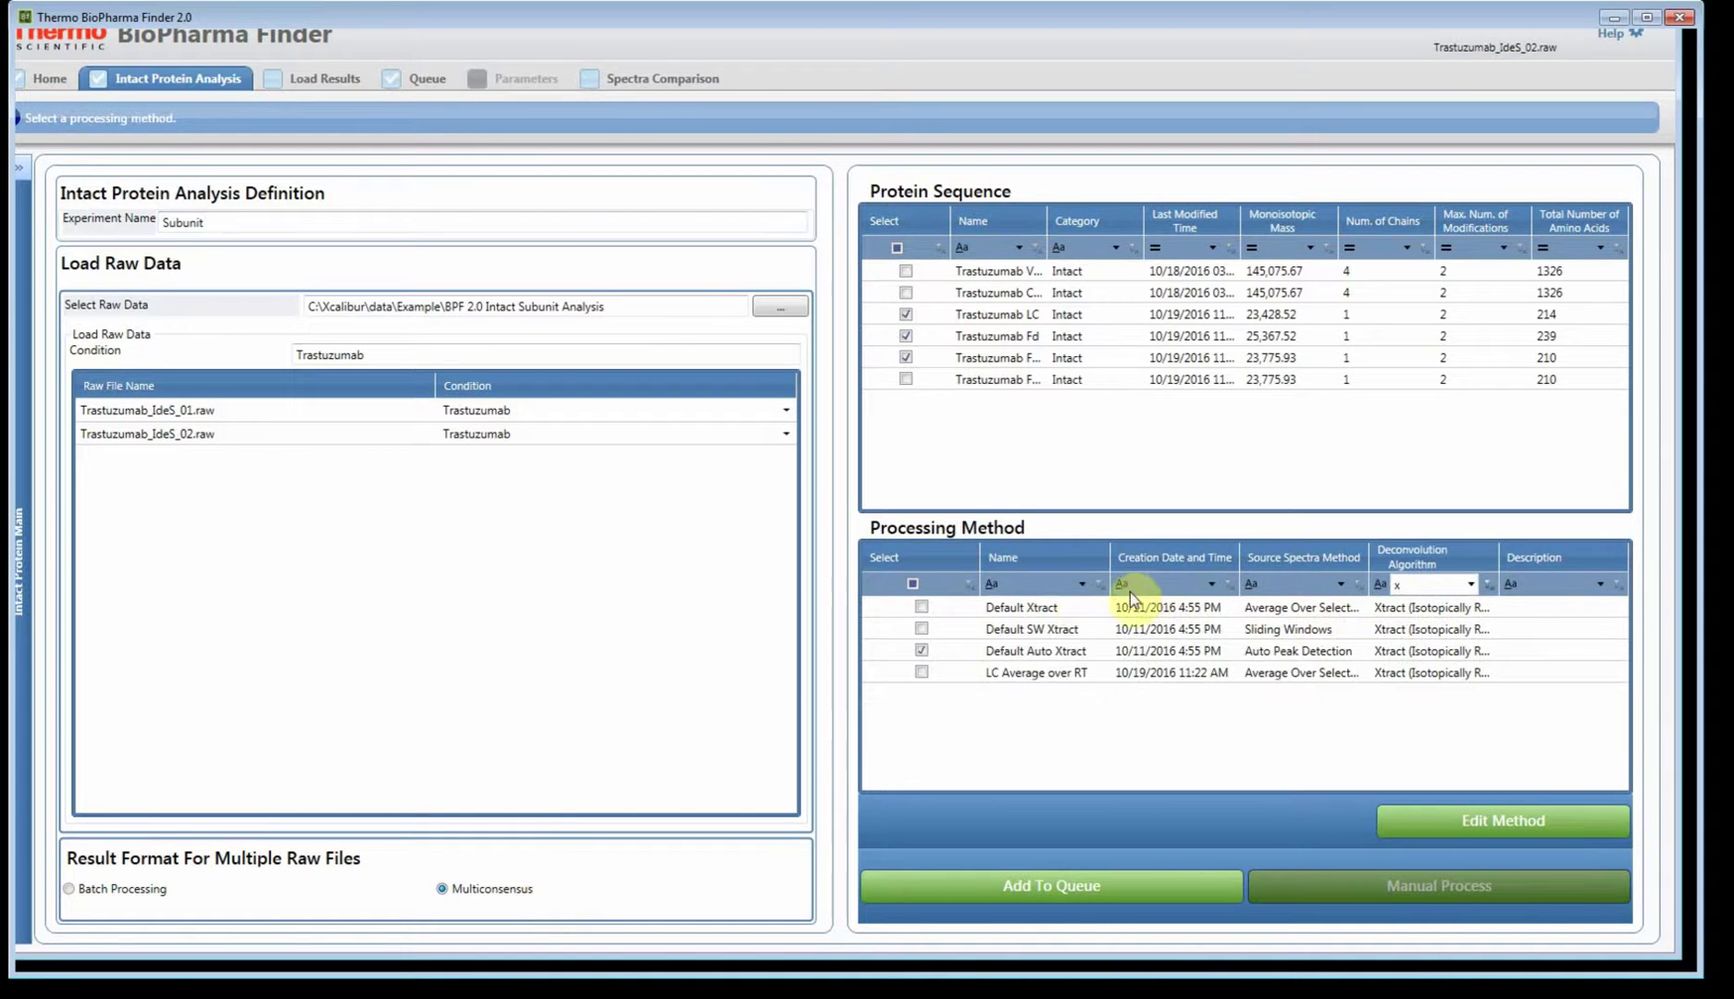
left_click(1060, 607)
type("d")
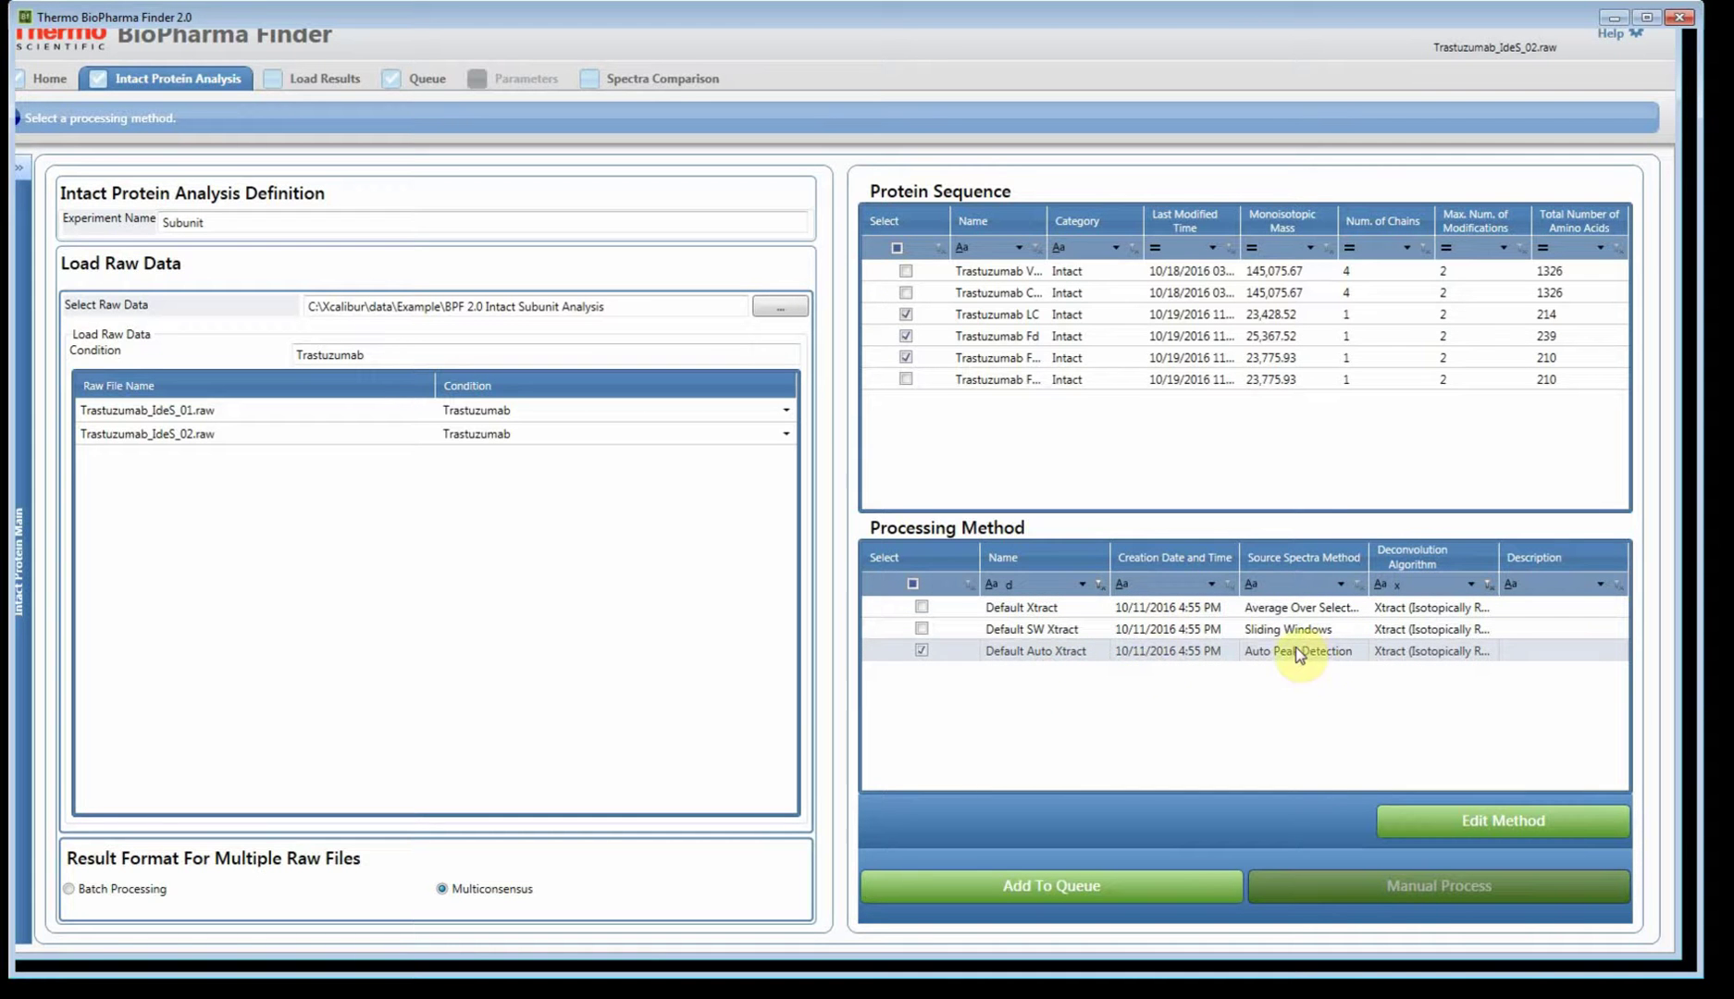
- Try Default SW Xtract as the processing method for the Subunit experiment and reselect Default Auto Xtract
left_click(937, 643)
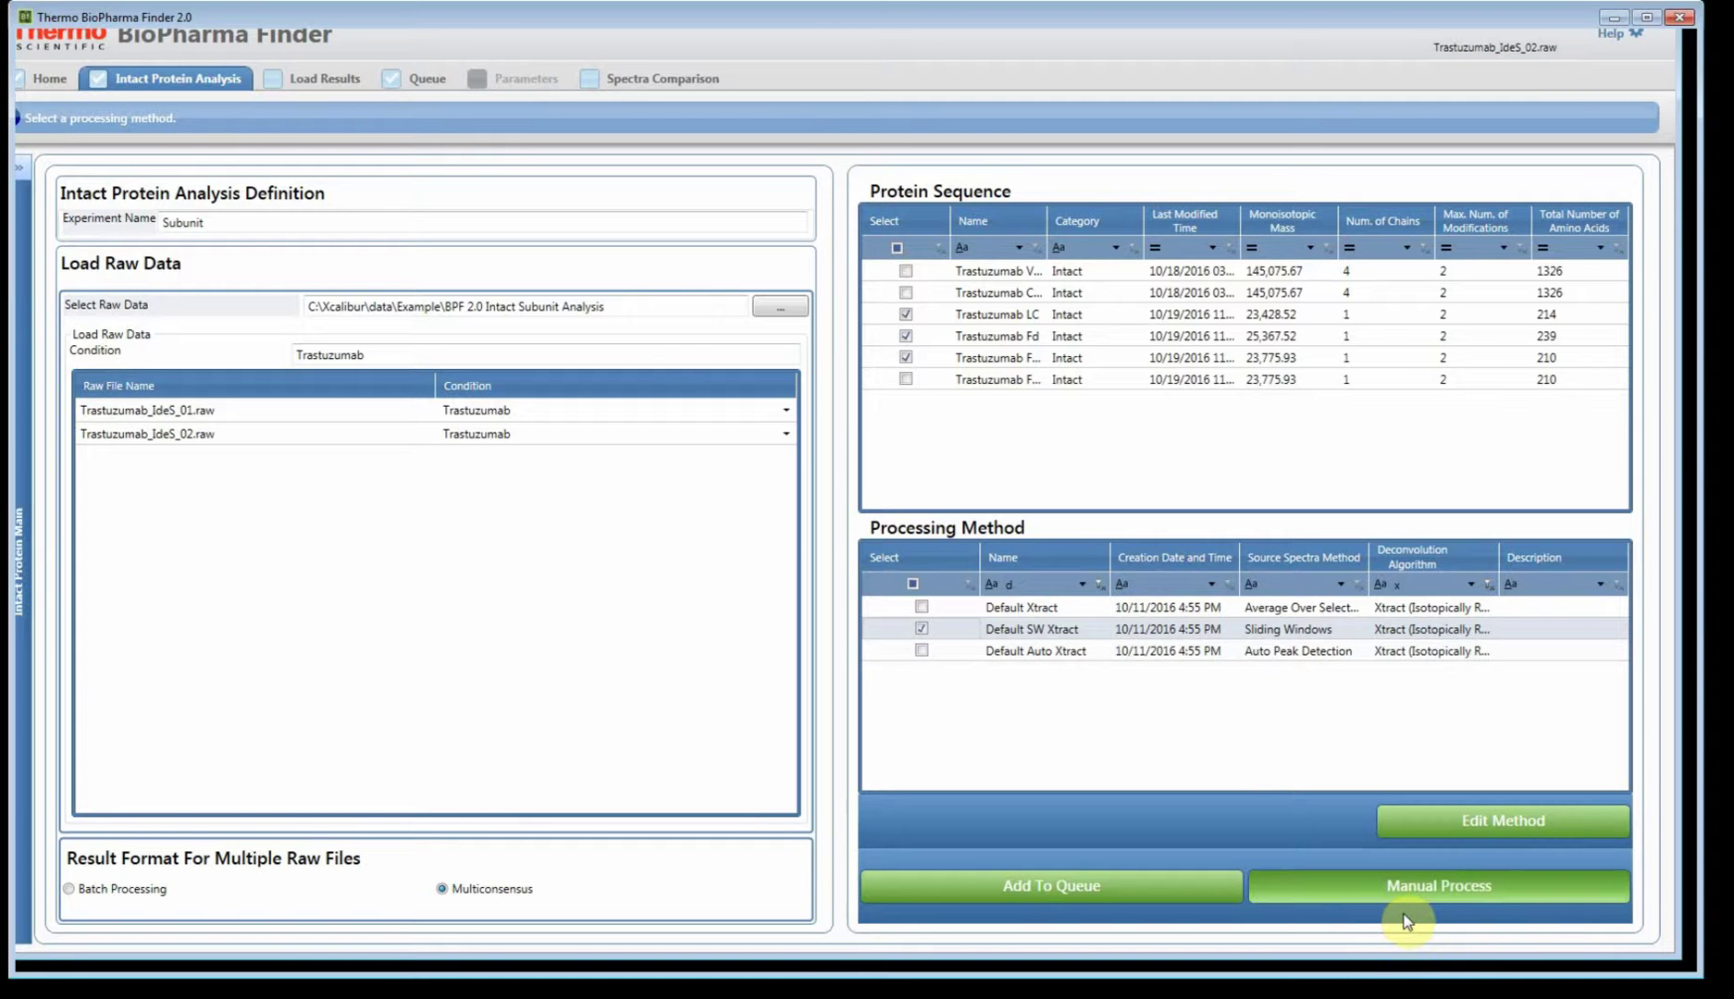
left_click(944, 629)
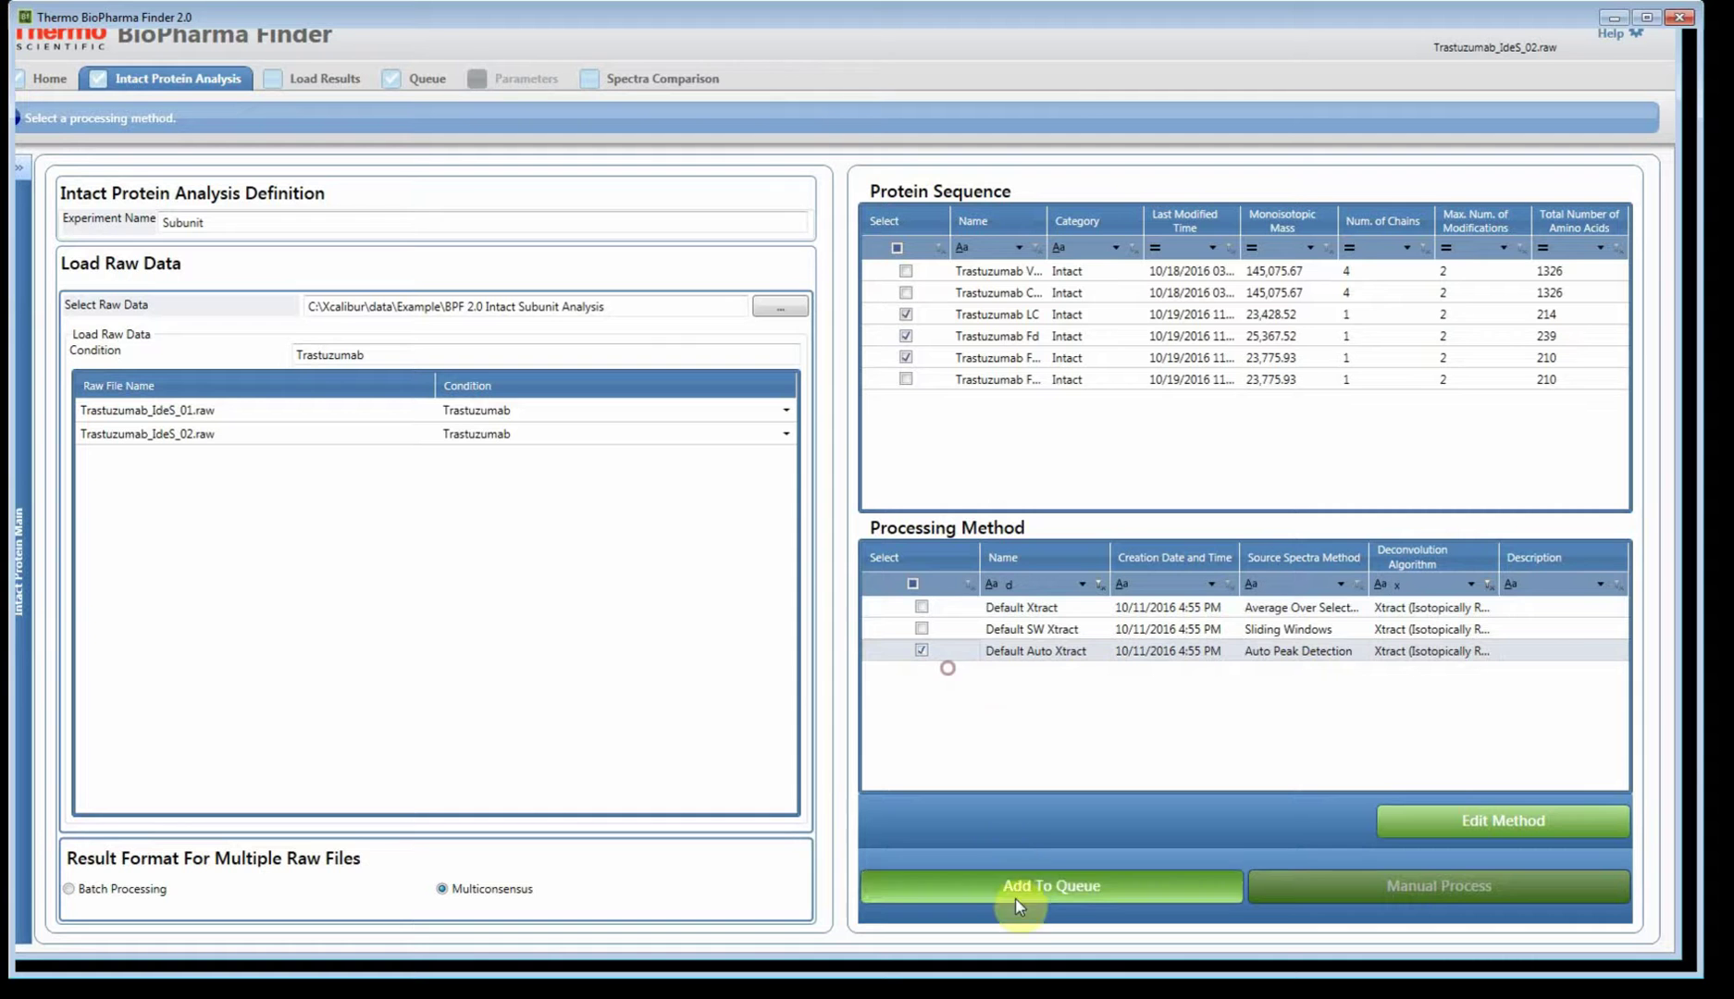
left_click(921, 652)
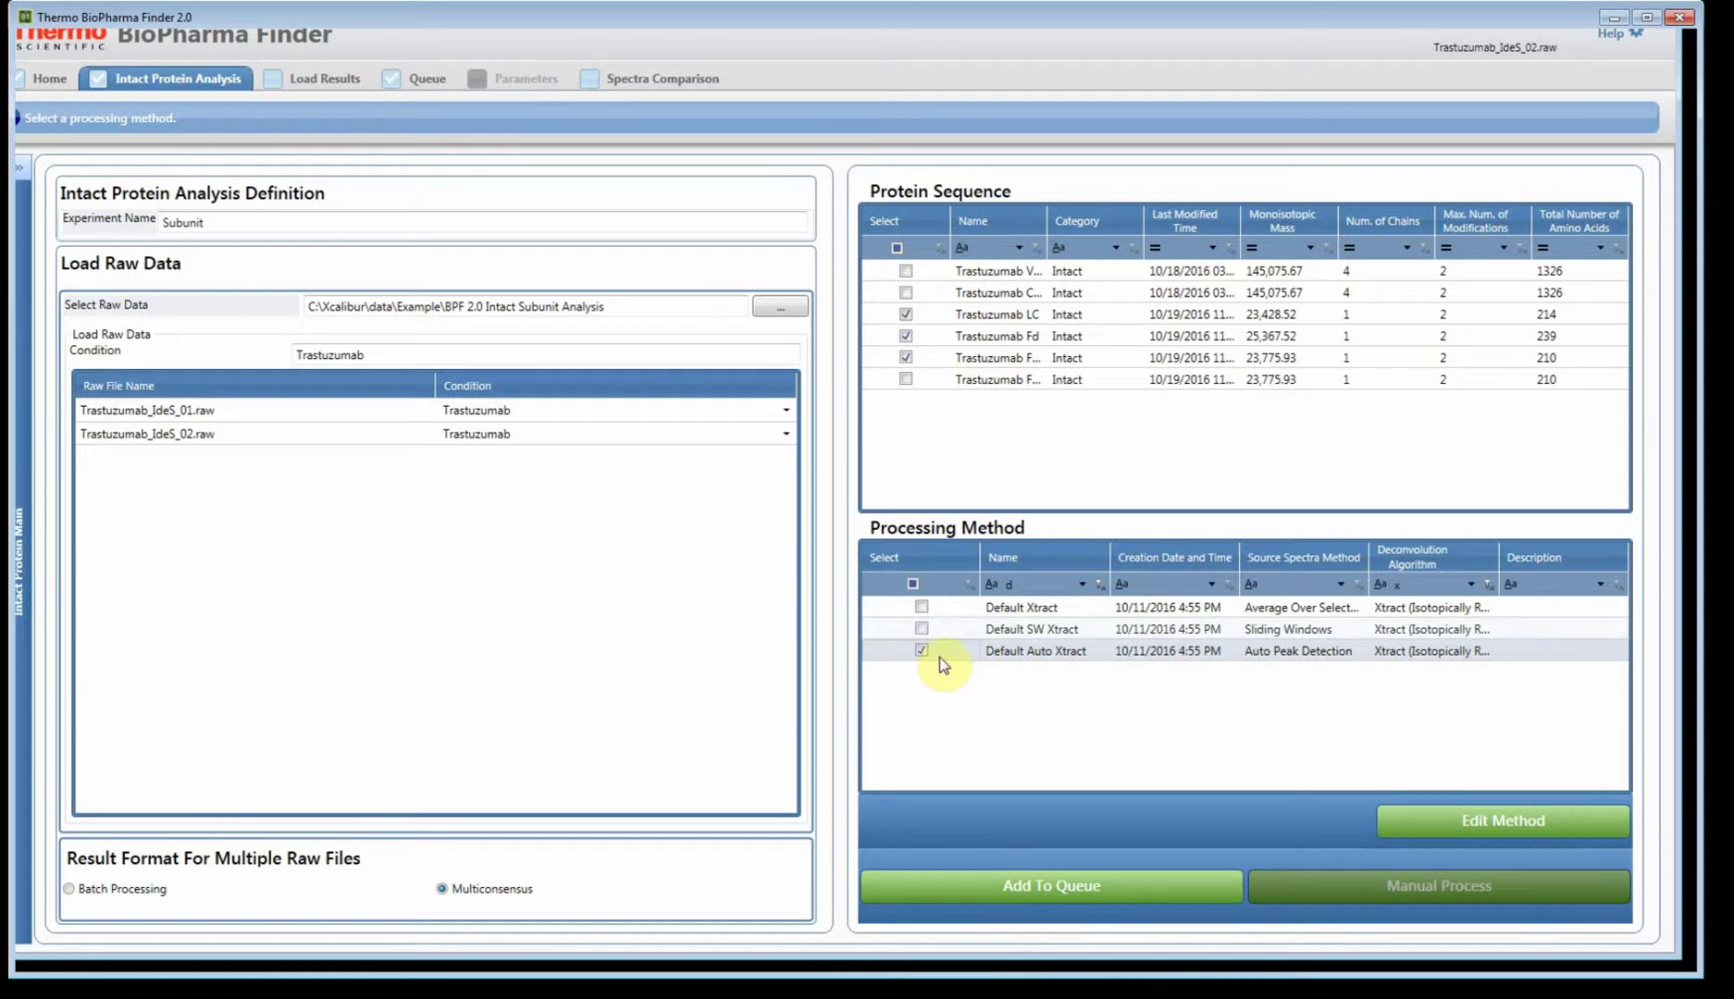
- Open the Subunit experiment for manual processing with the Default SW Xtract method and enlarge the plot area above the results
left_click(922, 629)
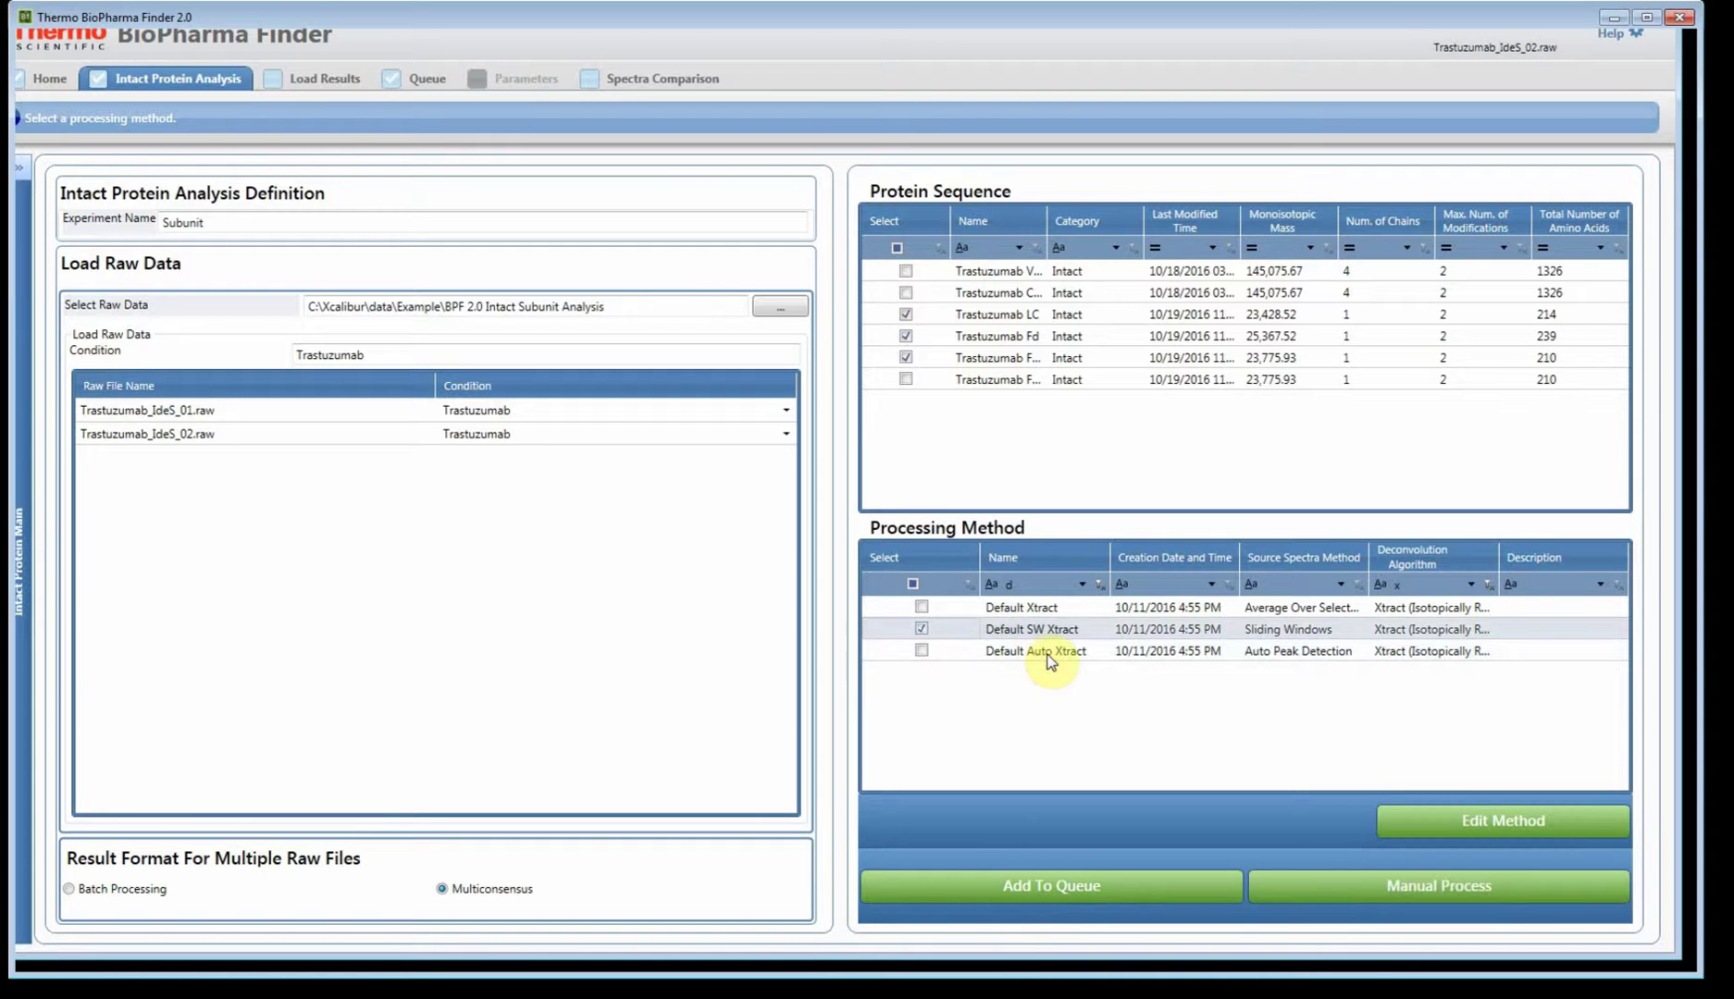
left_click(1377, 898)
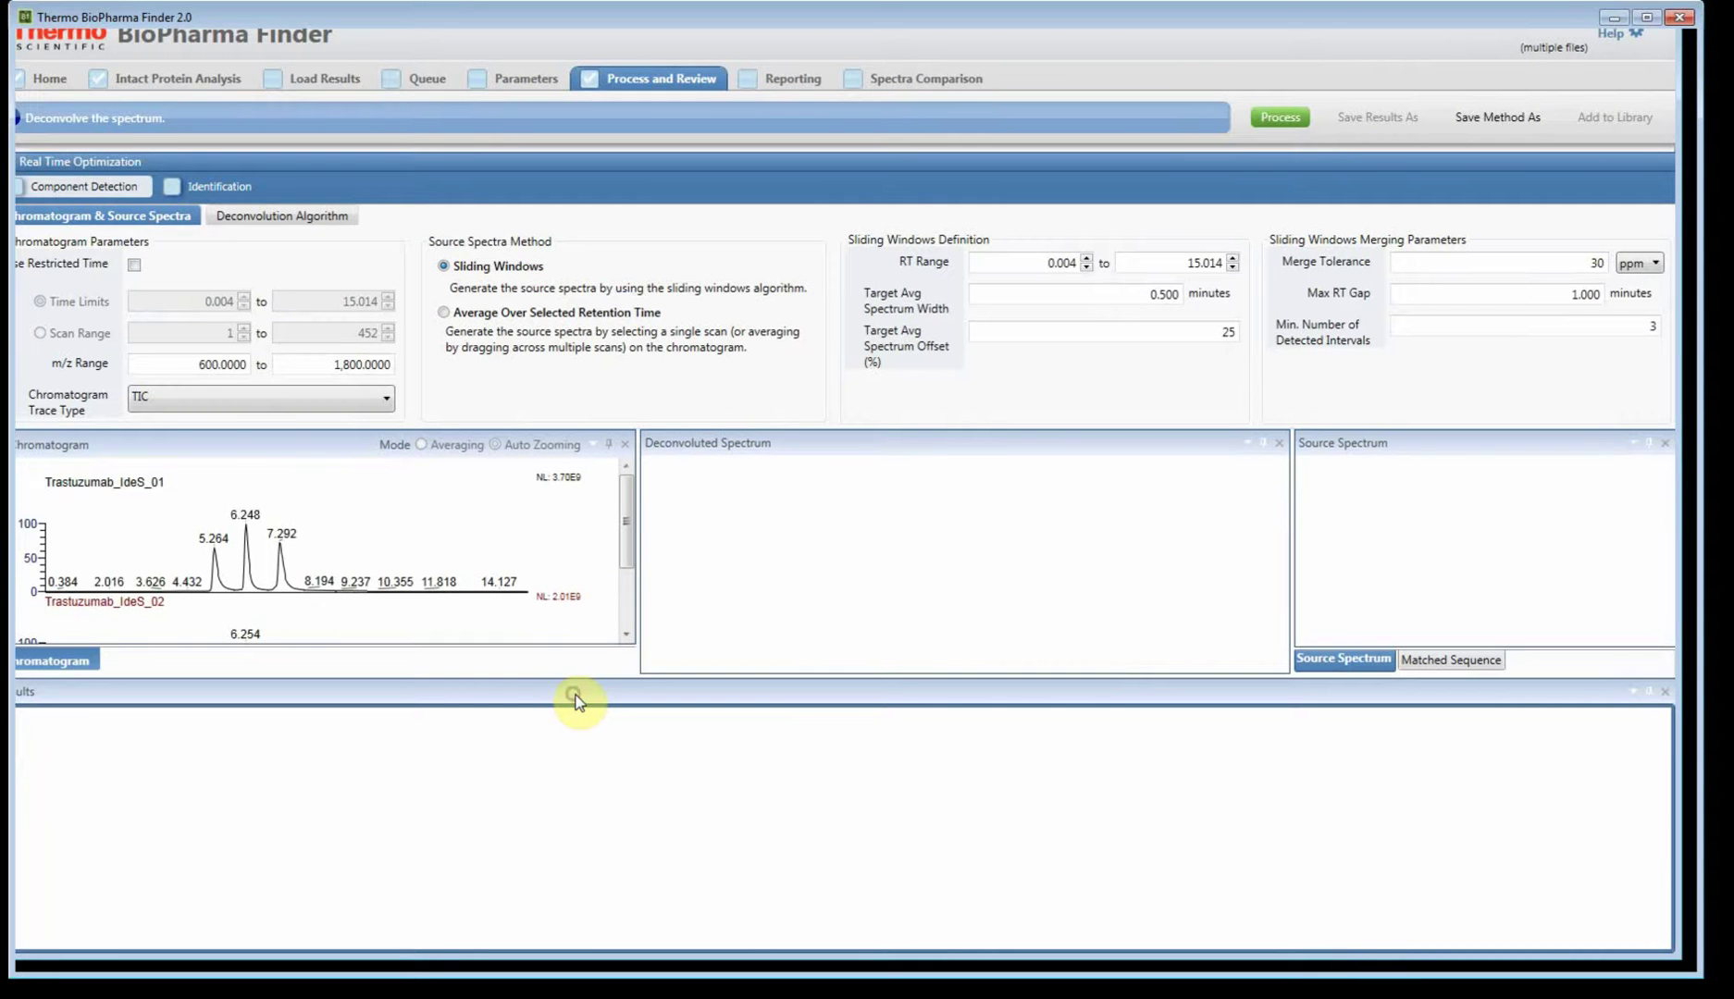
left_click_drag(577, 693, 583, 874)
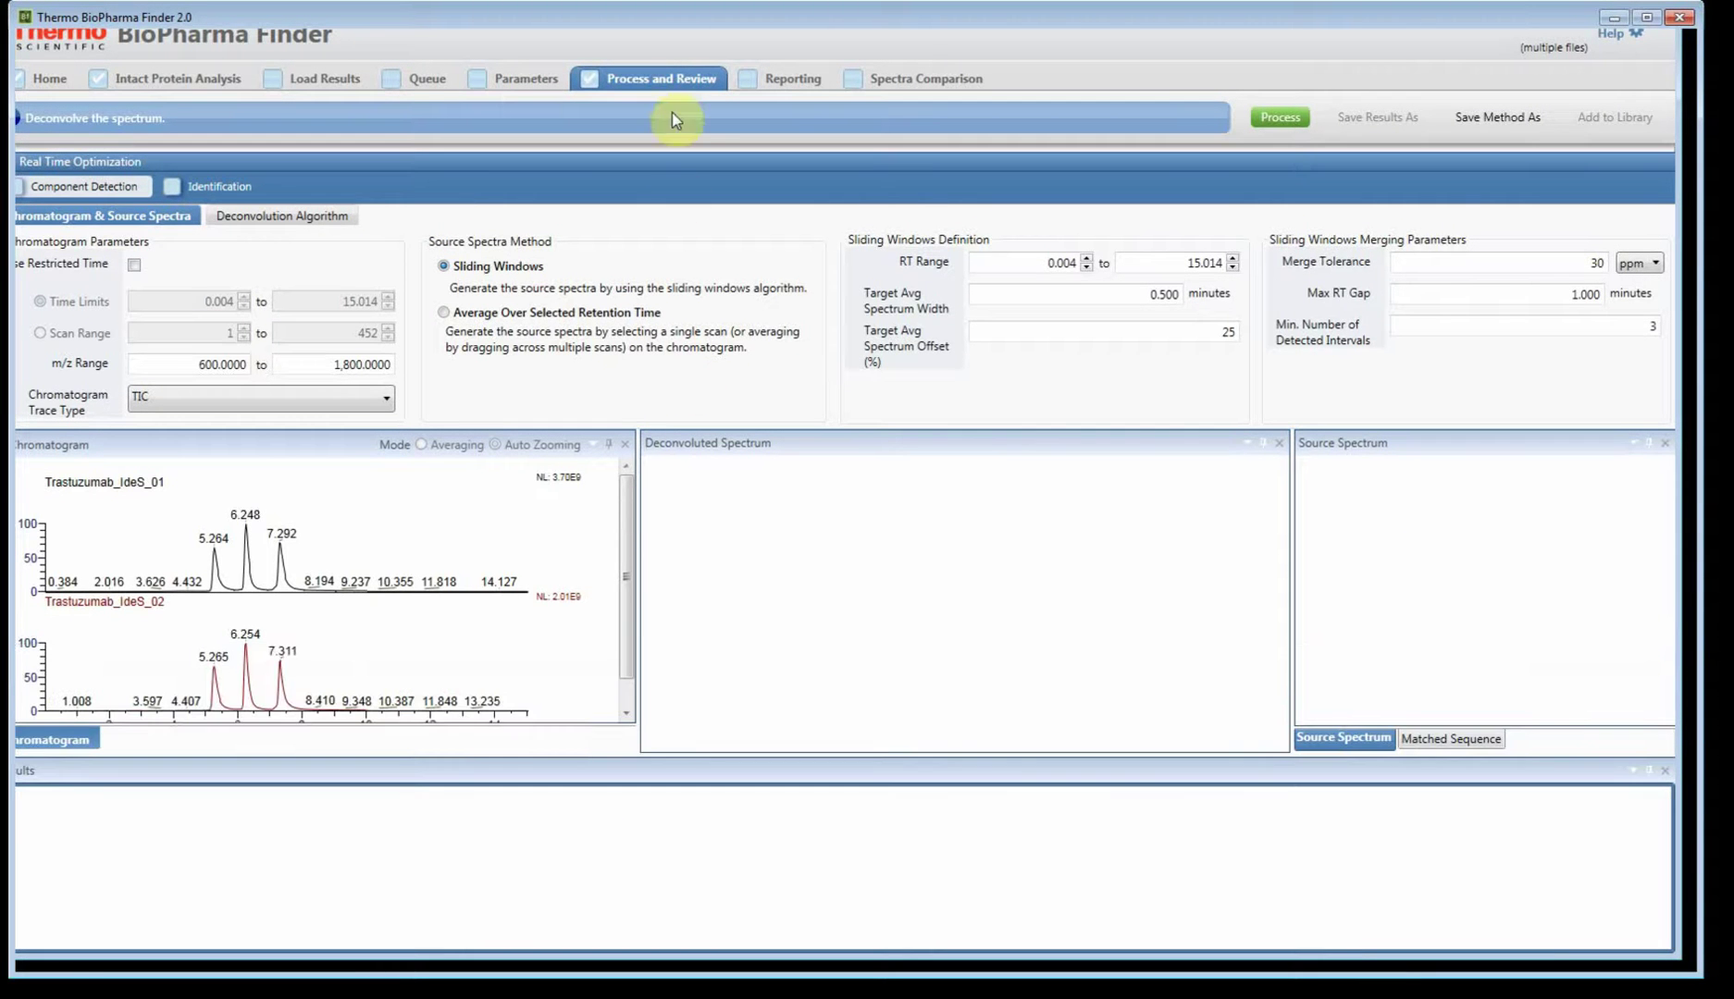
- Collapse and re-expand the Real Time Optimization parameters to view the chromatograms at full height
left_click(78, 186)
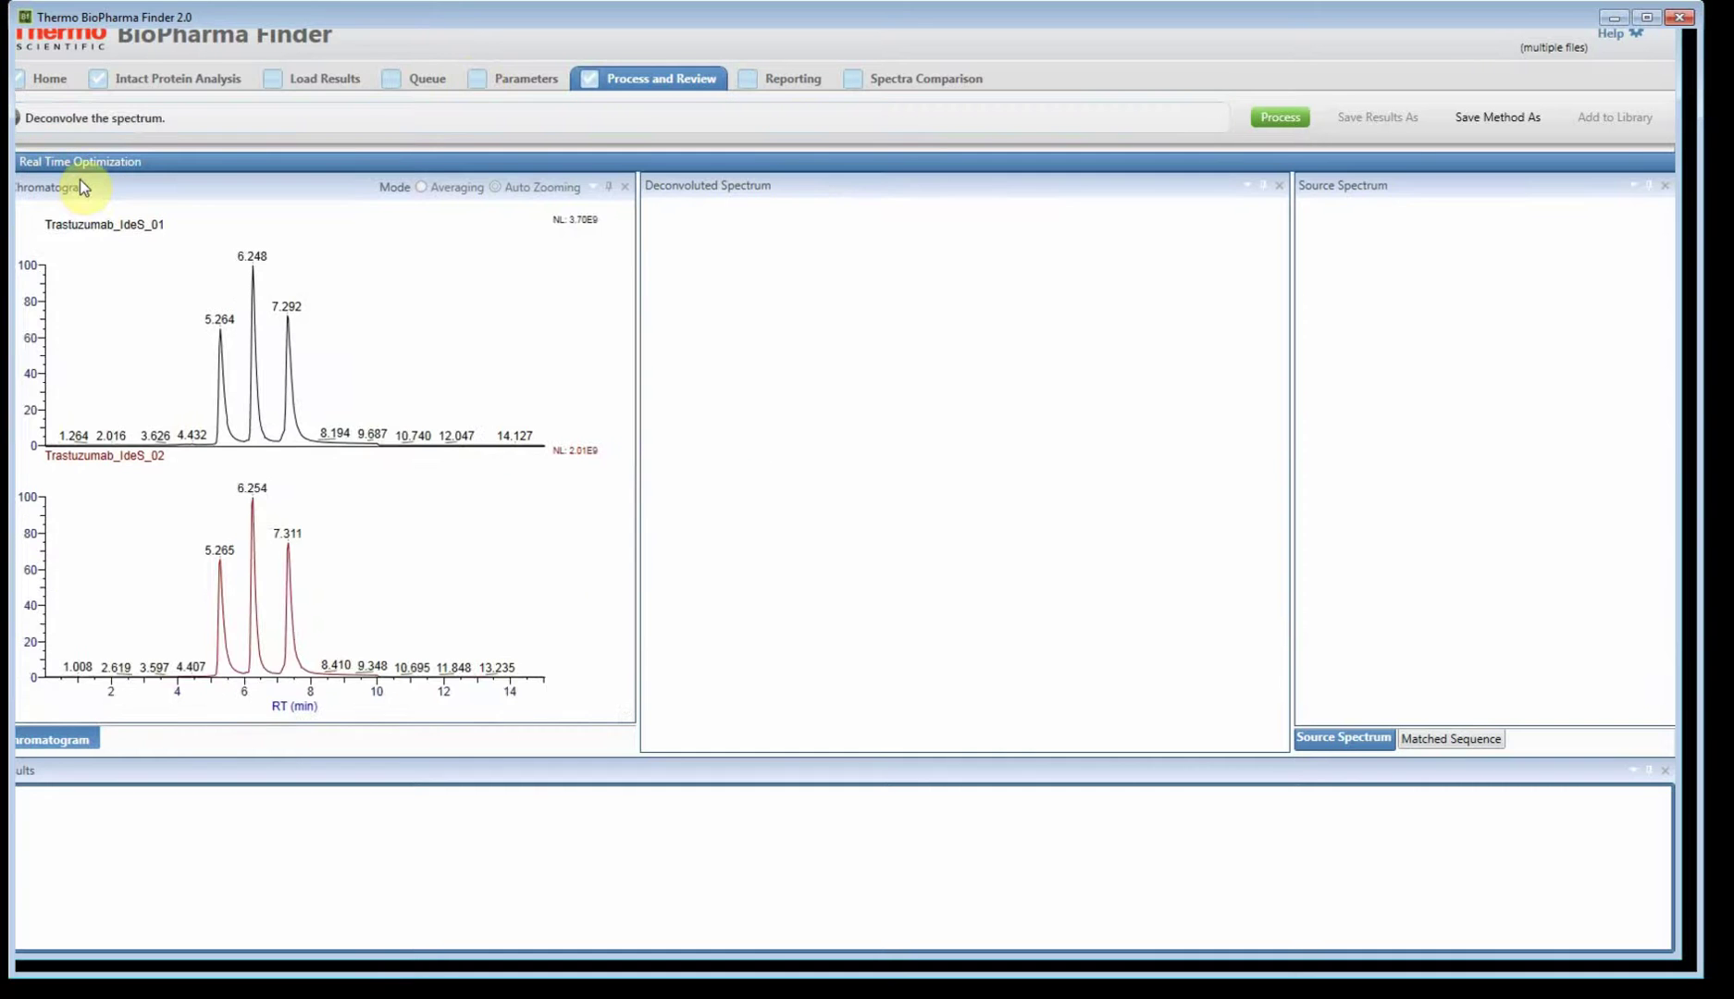
left_click(80, 185)
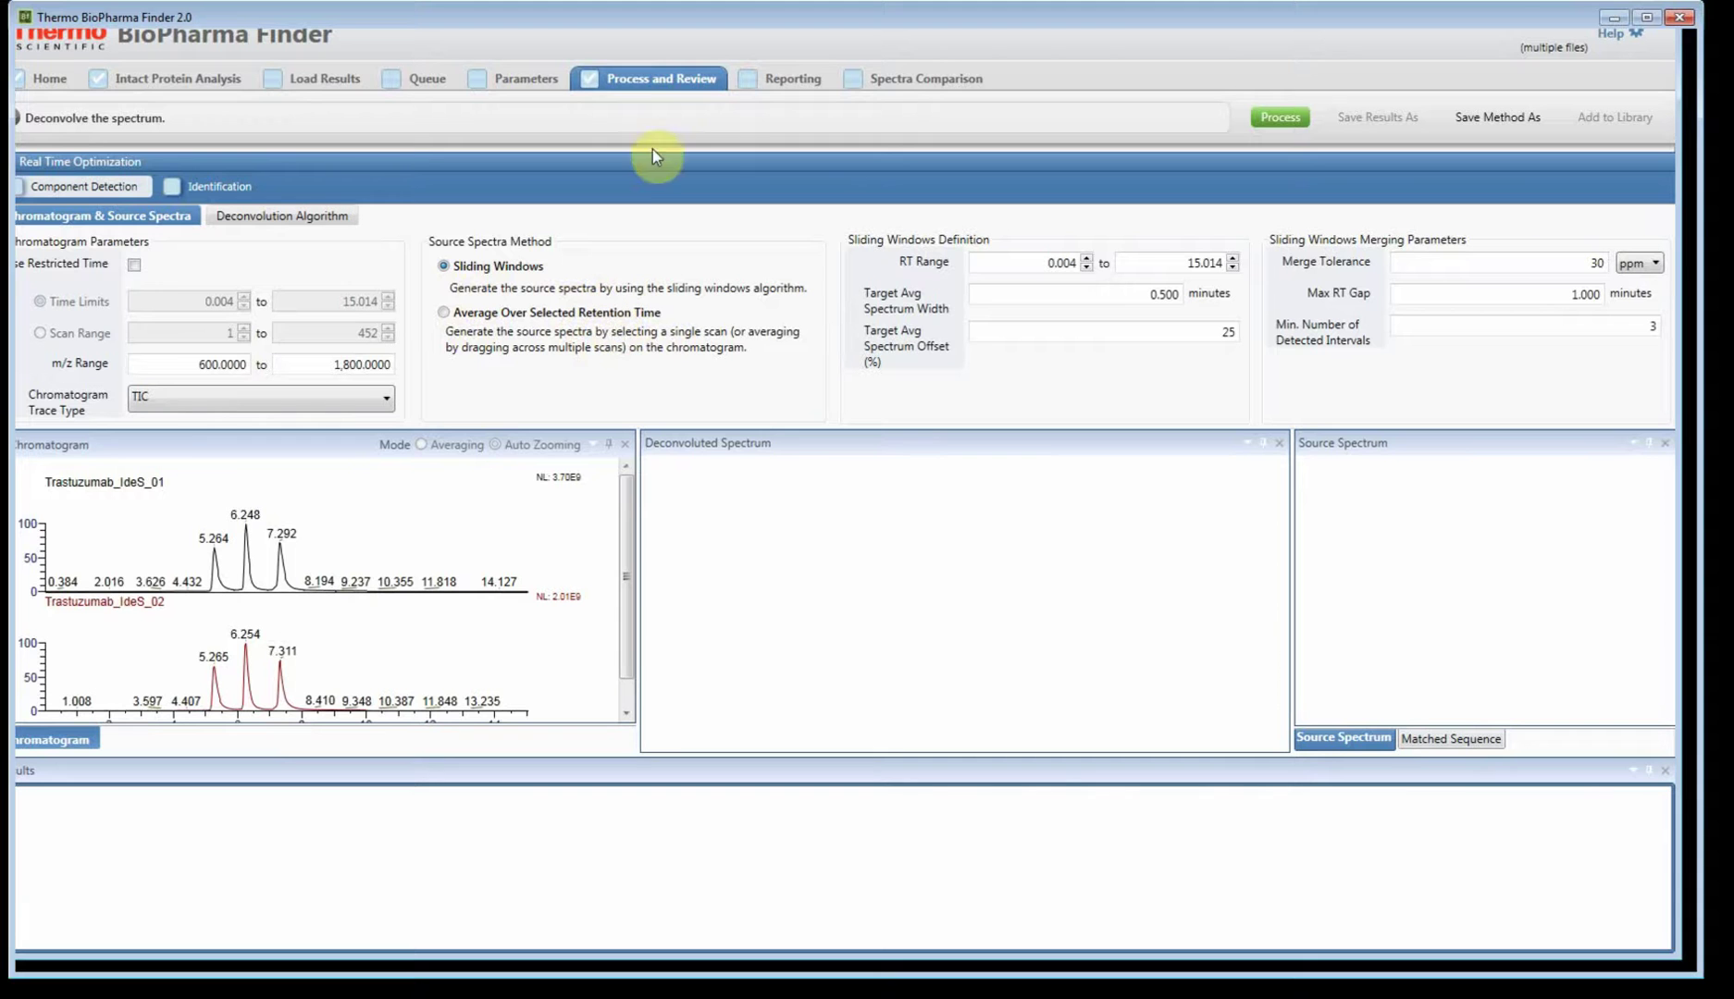
left_click(543, 179)
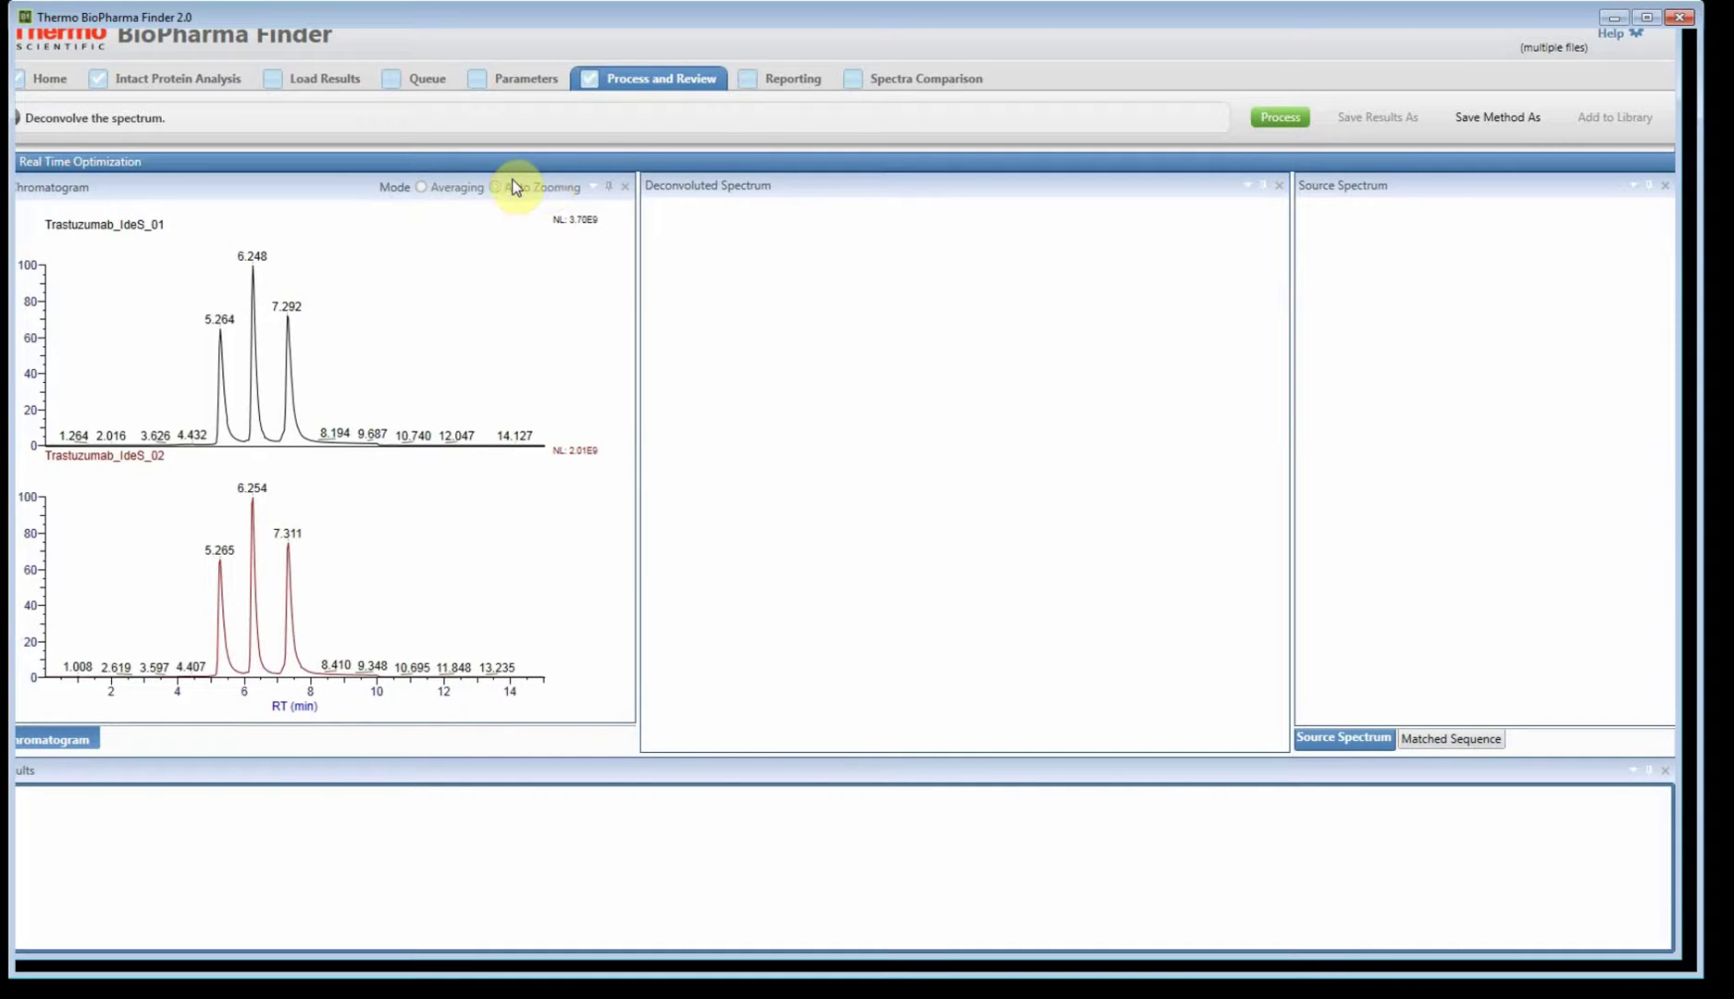
left_click(515, 185)
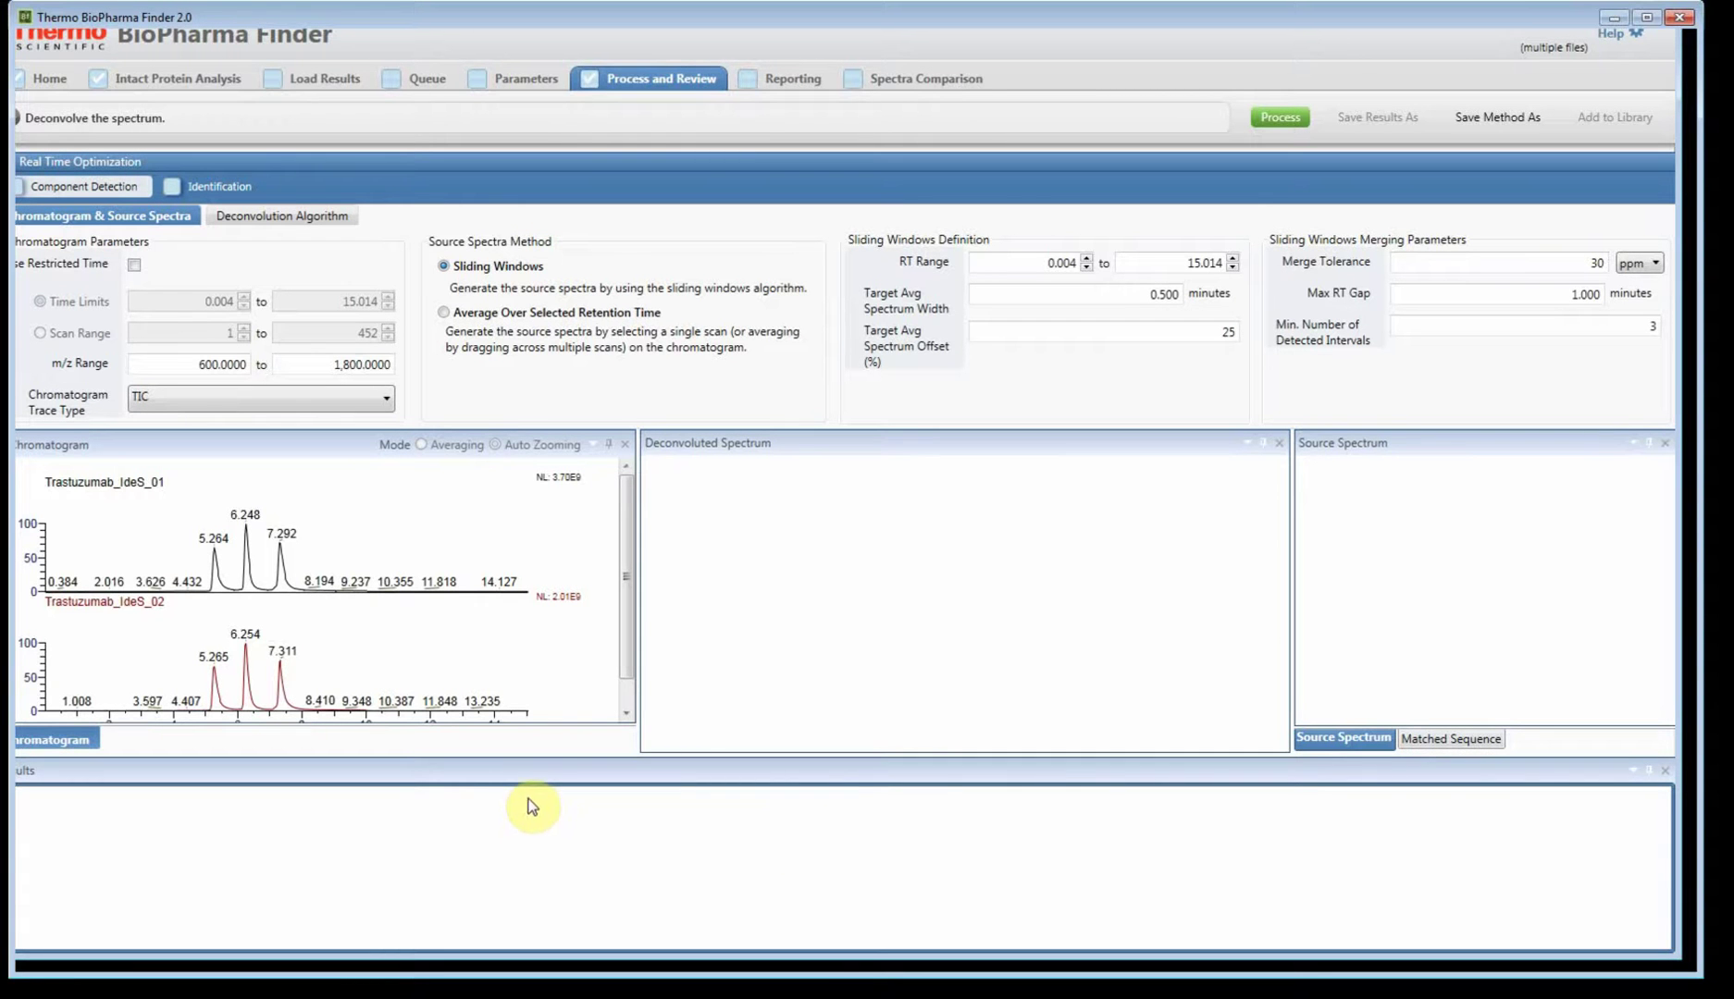
- Examine the peaks in the stacked chromatograms of Trastuzumab_IdeS_01 and Trastuzumab_IdeS_02
left_click(503, 676)
scroll(649, 555, "down", 1)
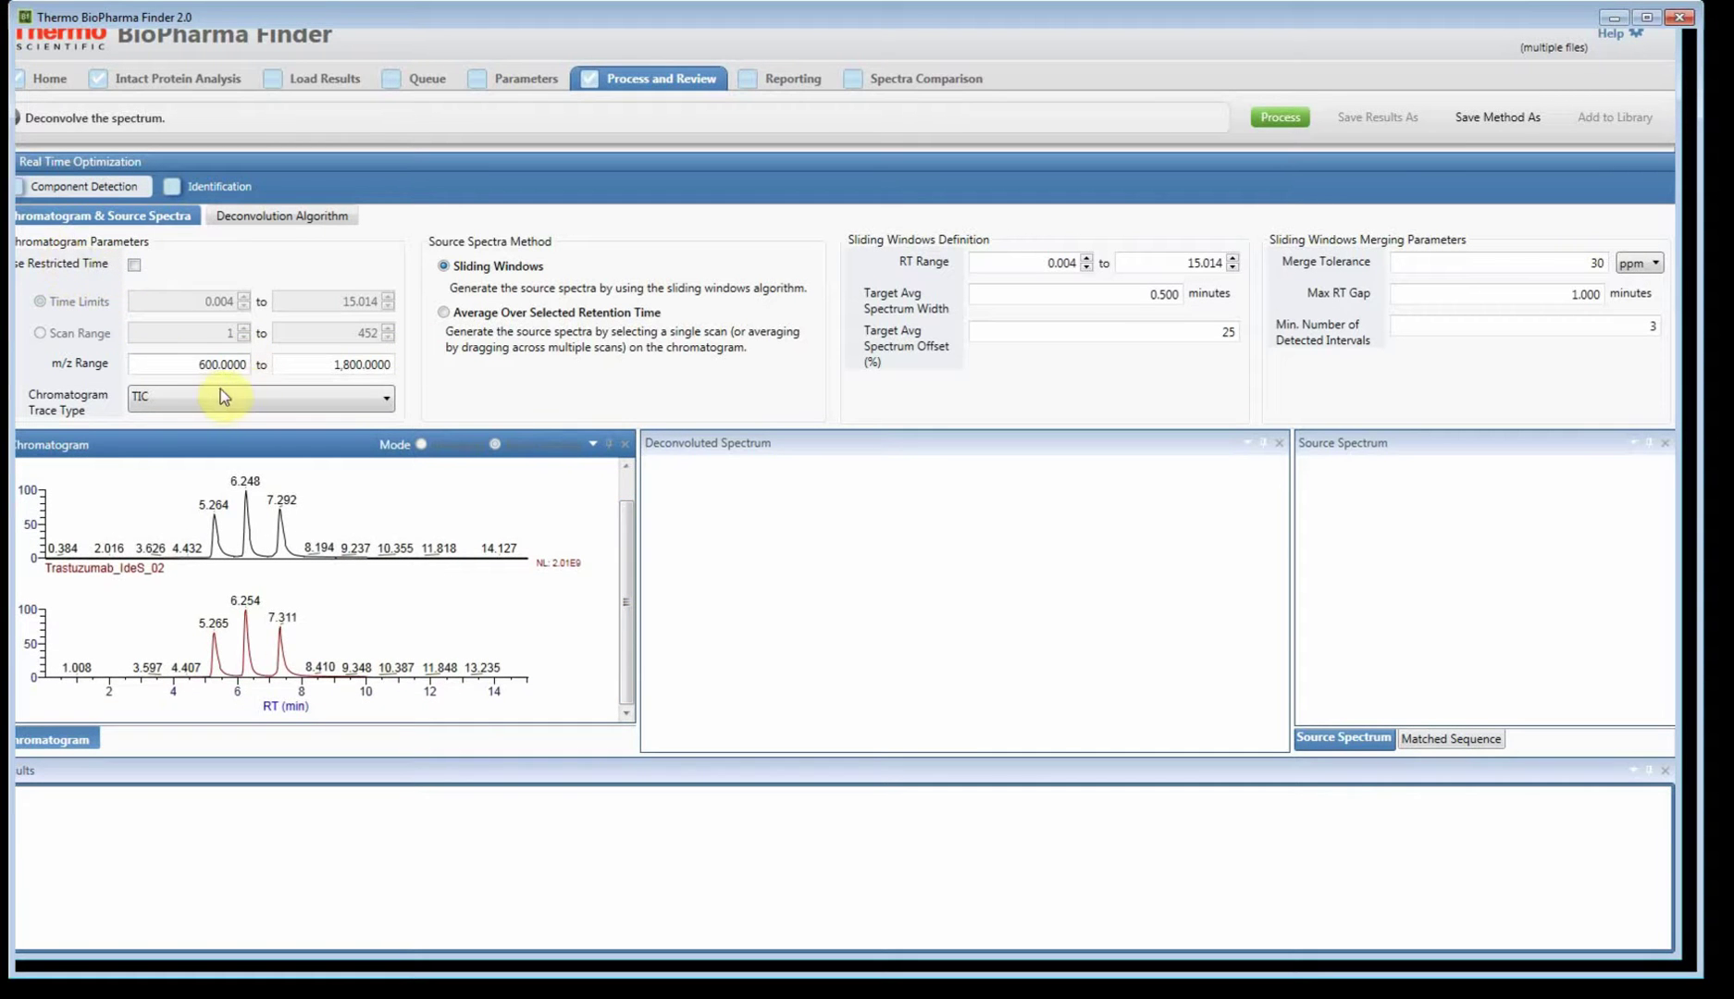
left_click(214, 523)
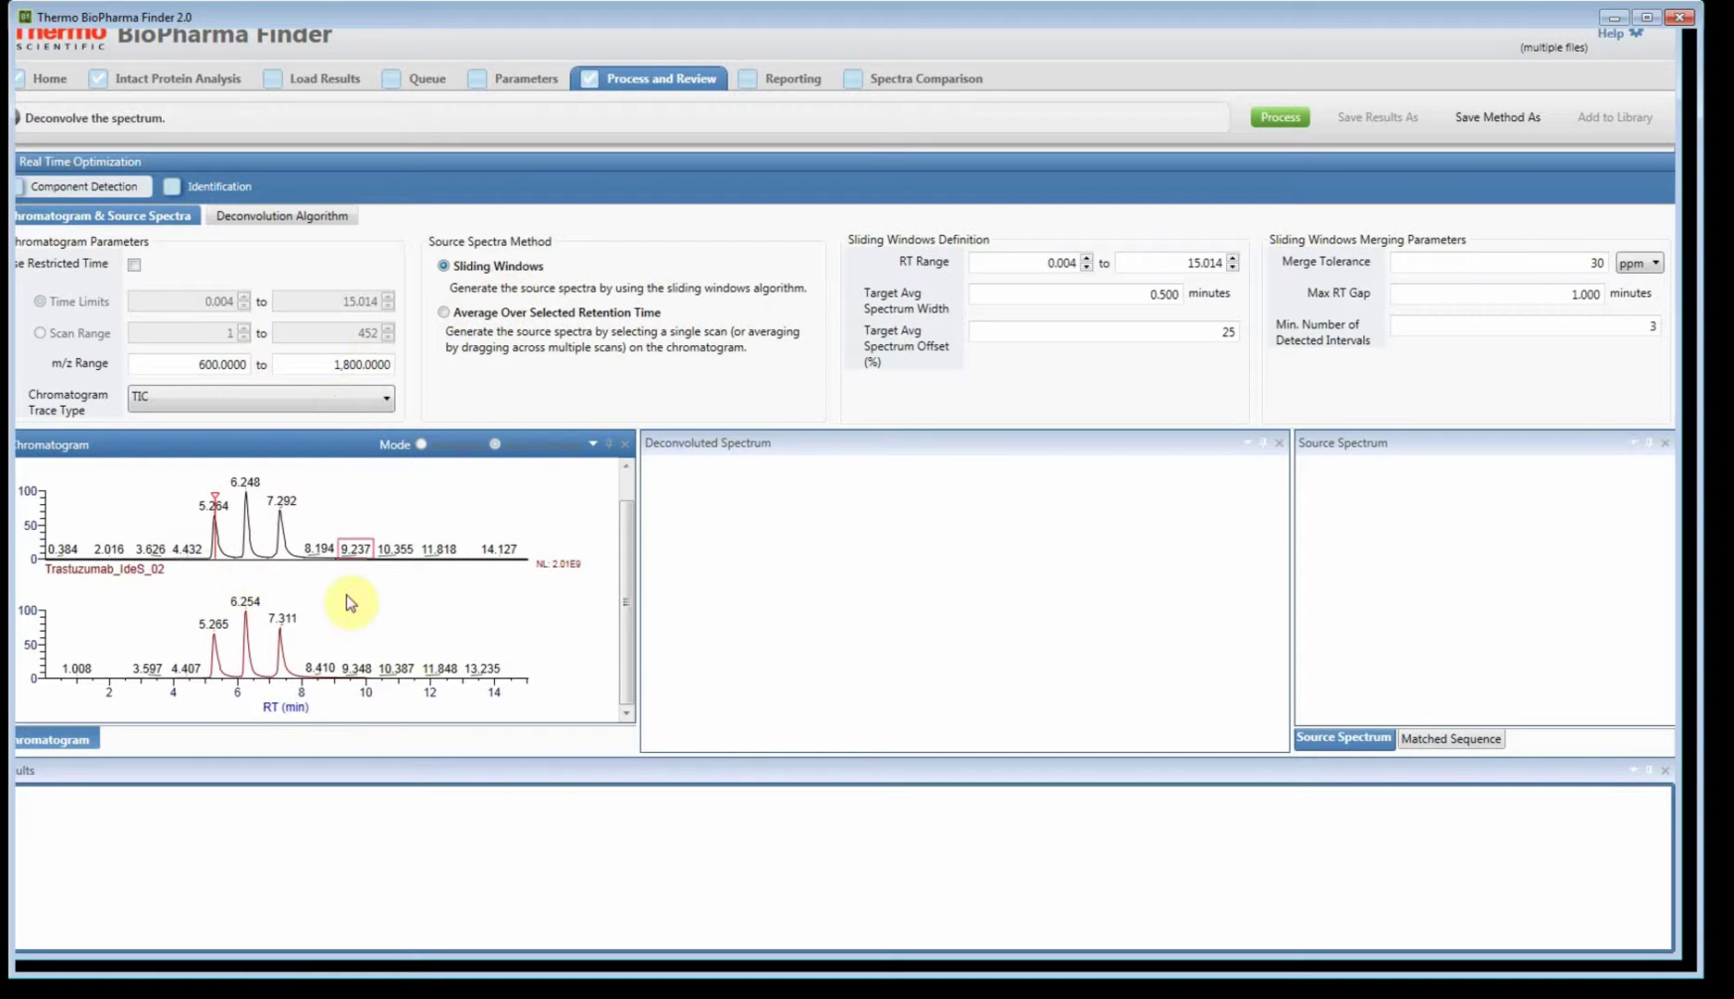
left_click(304, 647)
left_click(375, 664)
- Use Average Over Selected Retention Time to display both source spectra at 6.361 min, docked in the wider Deconvoluted Spectrum pane
left_click(471, 339)
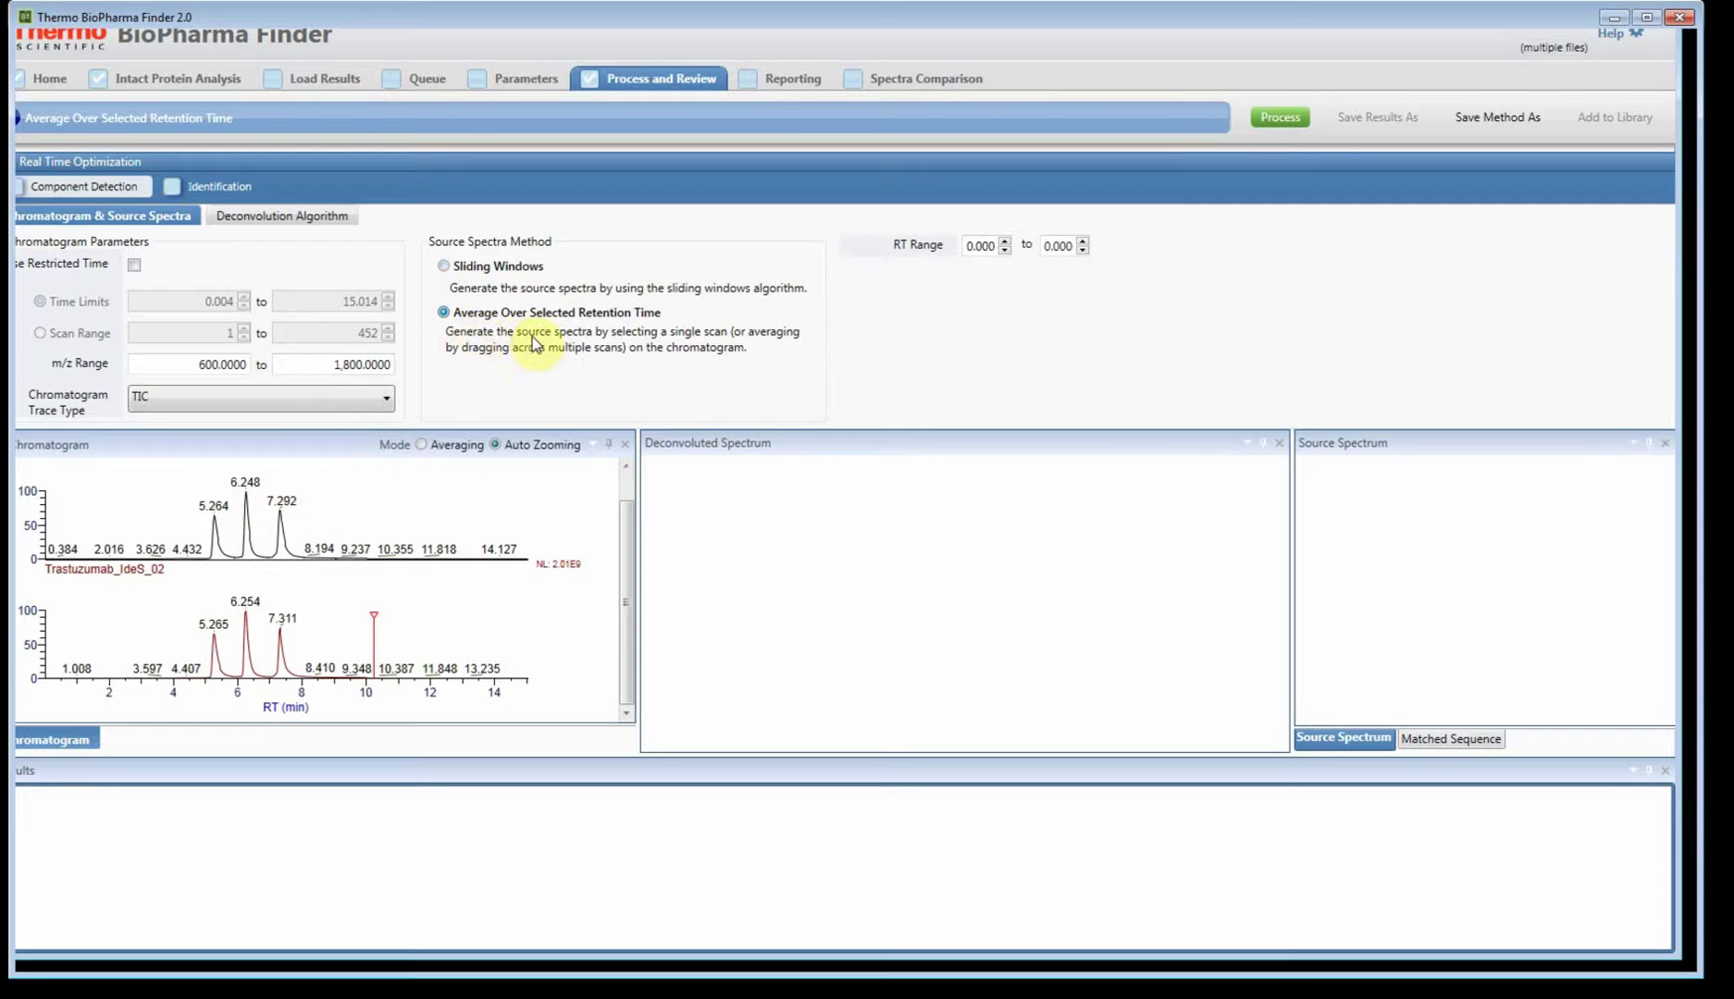
left_click(271, 545)
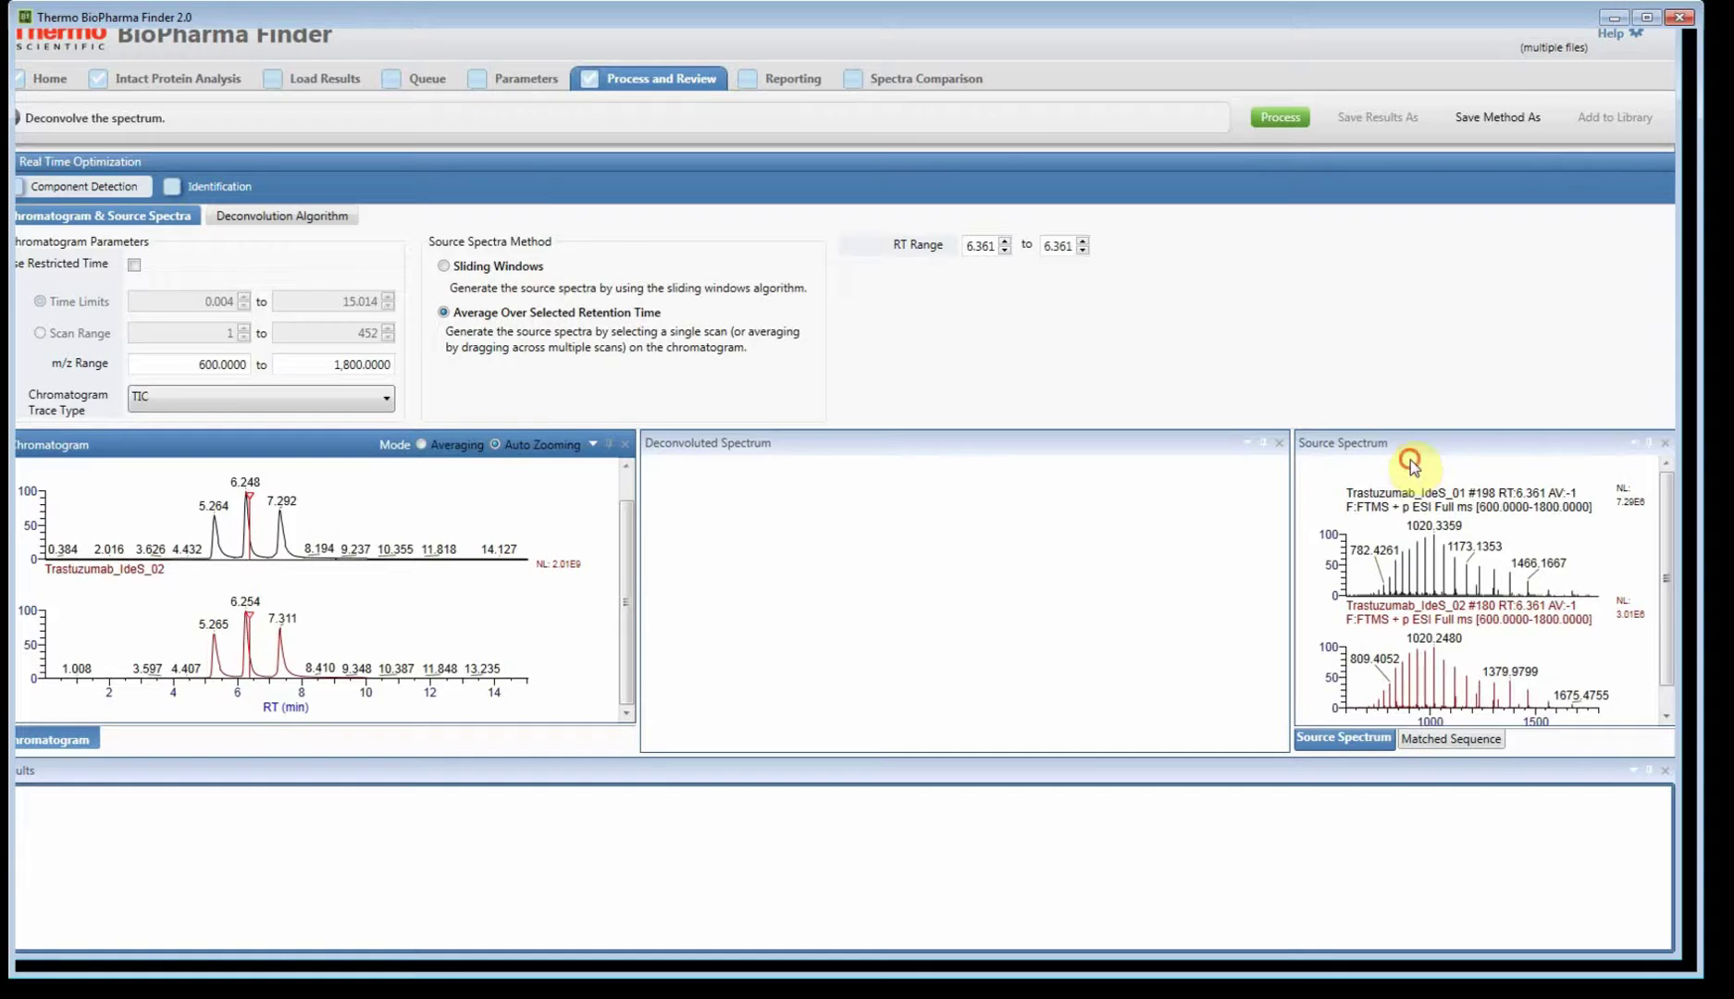
left_click_drag(1409, 463, 1184, 619)
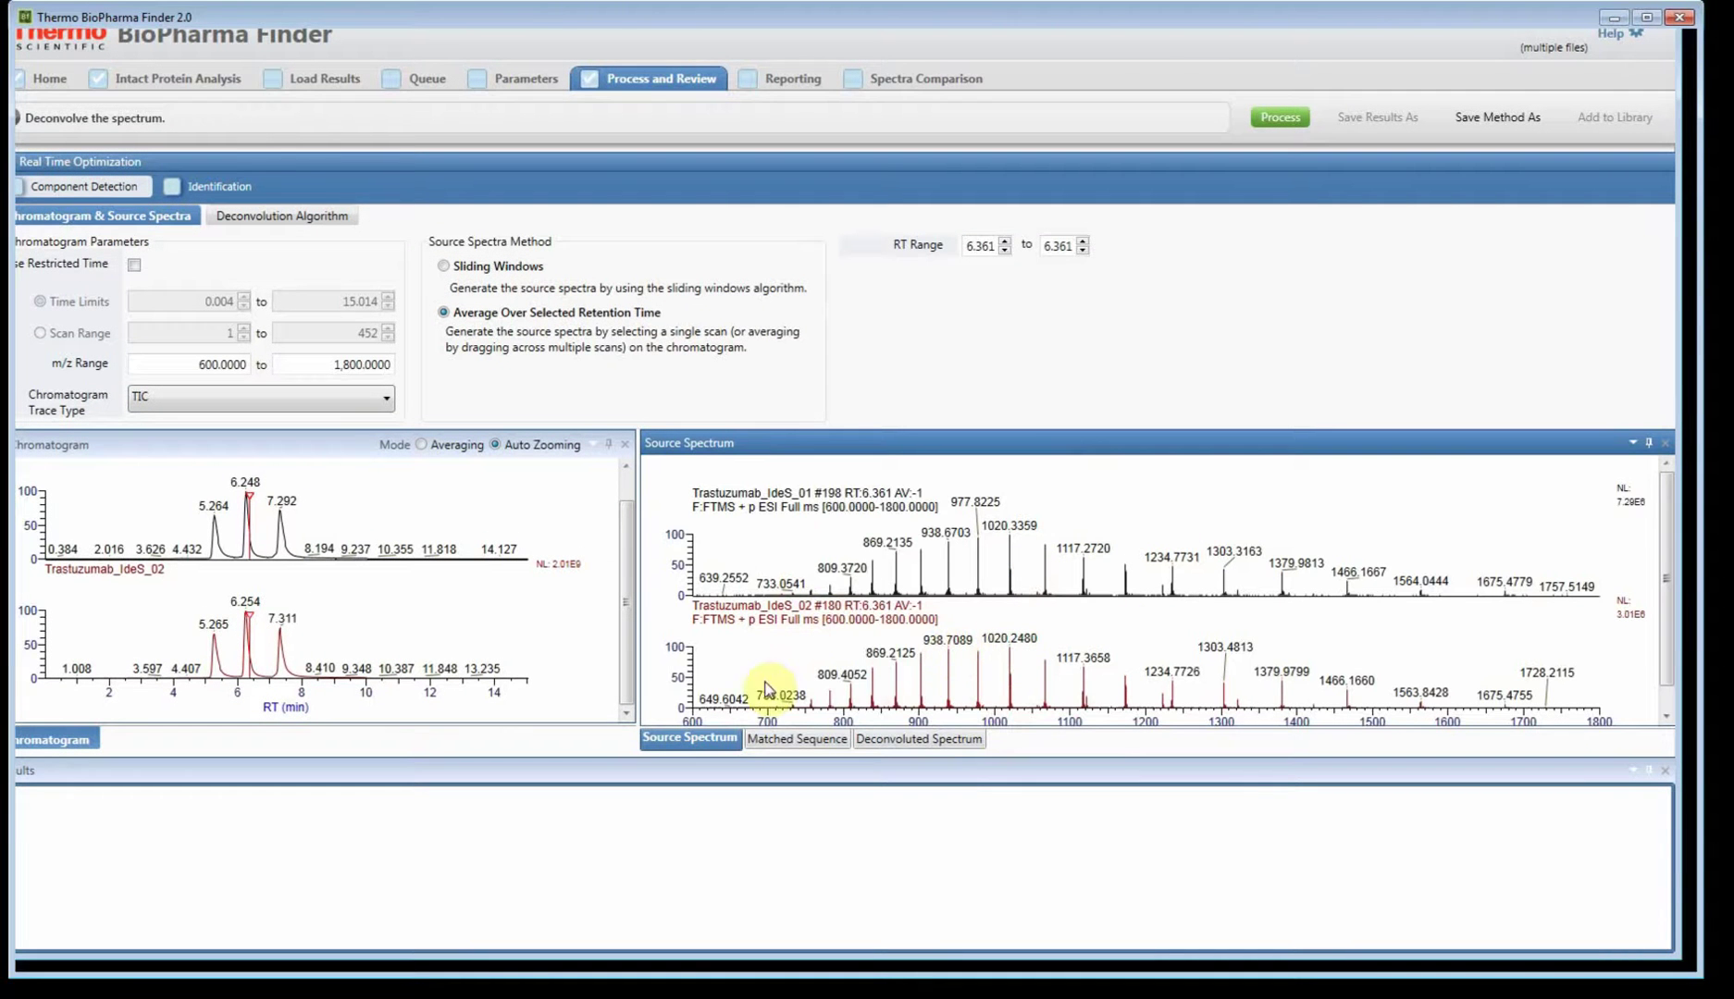
scroll(893, 648, "down", 1)
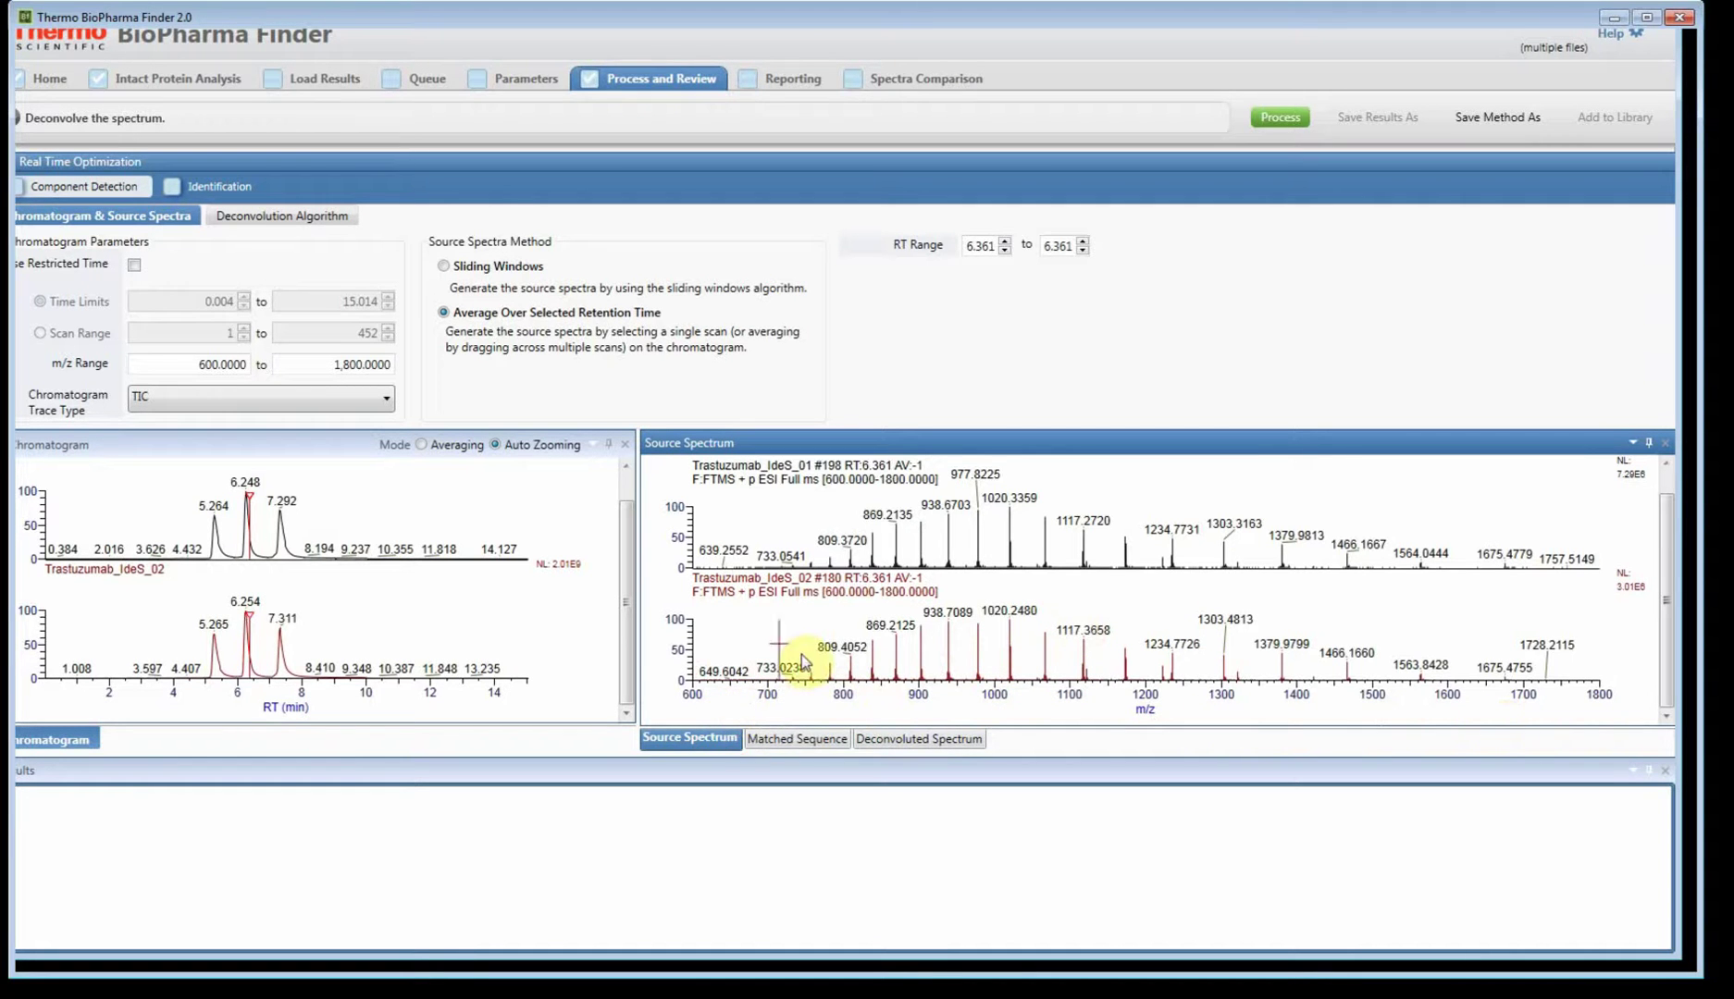
- Set the chromatogram m/z range to 700 to 1,700
left_click(220, 374)
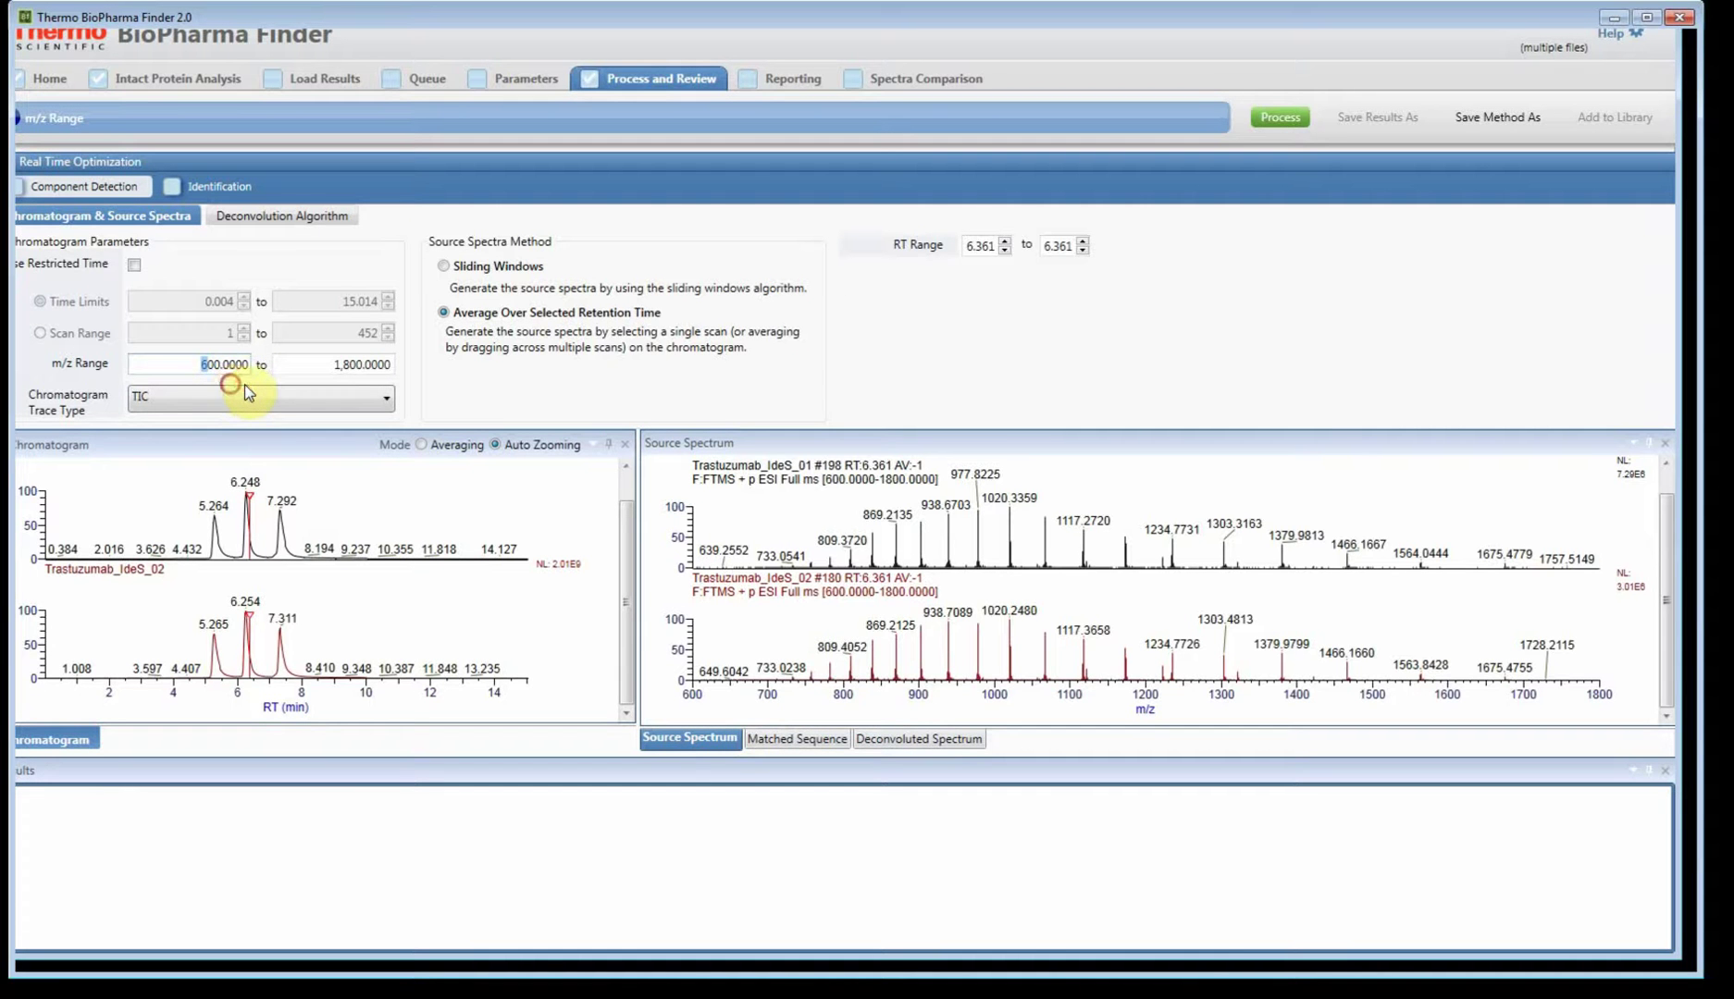
type("7")
key("Tab")
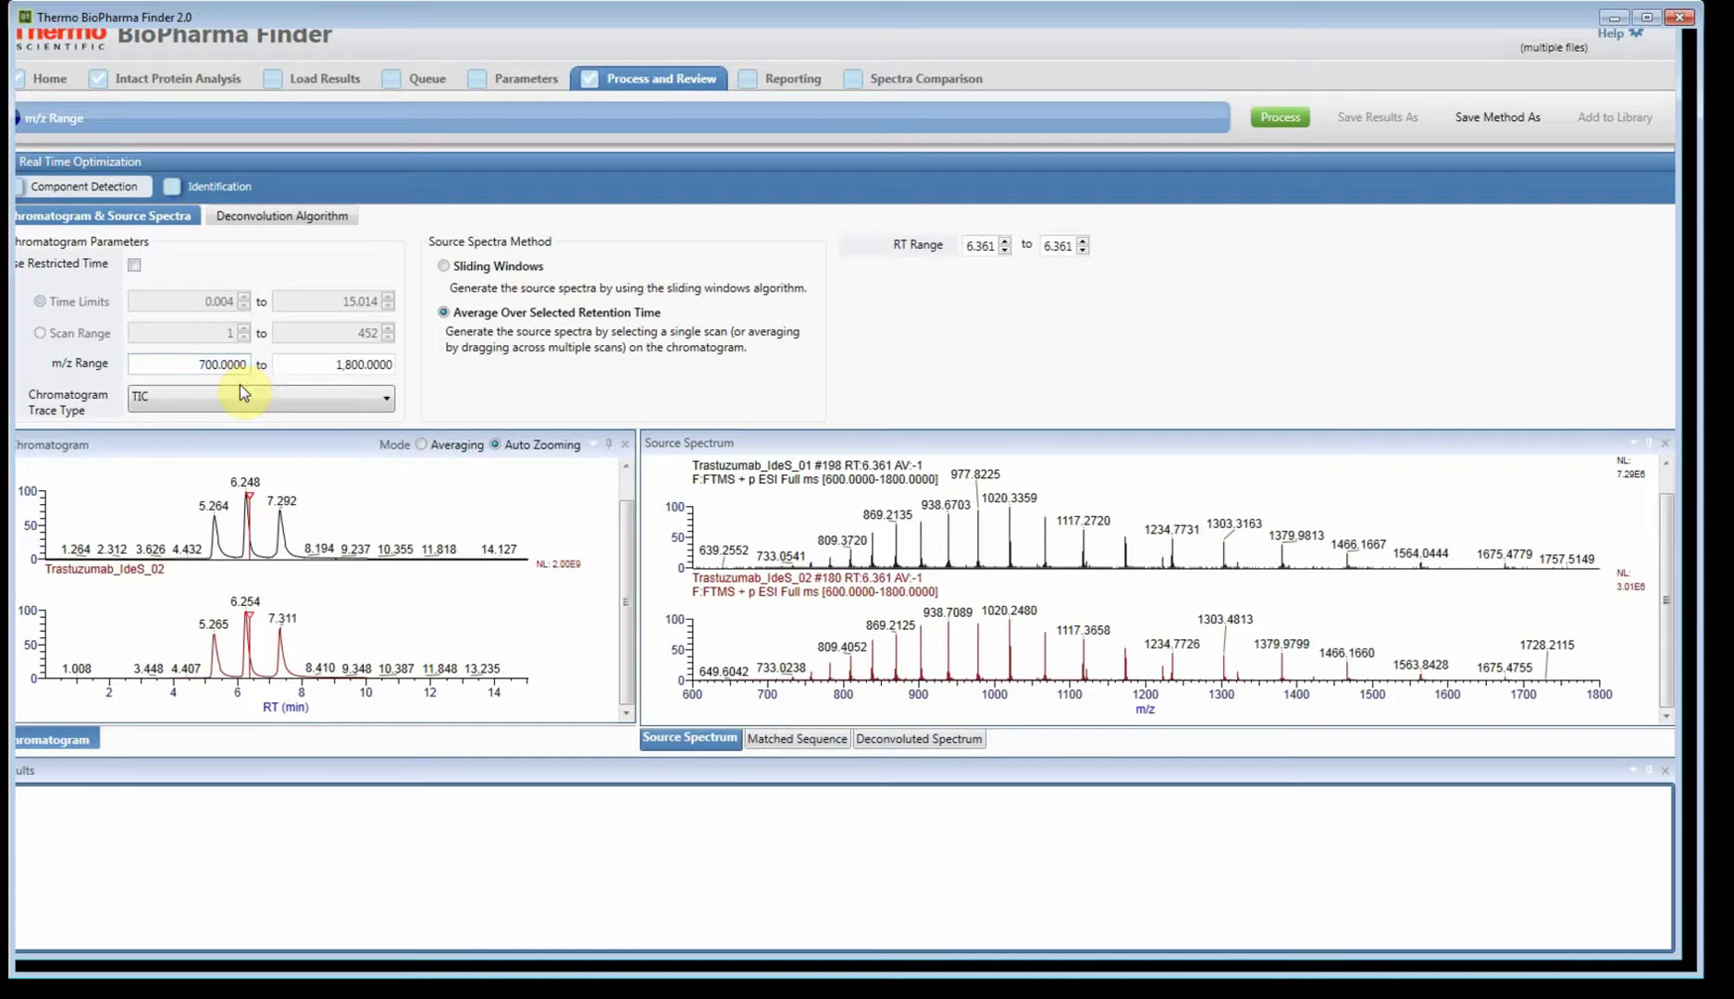
key("Right")
key("Right")
type("7")
left_click(372, 535)
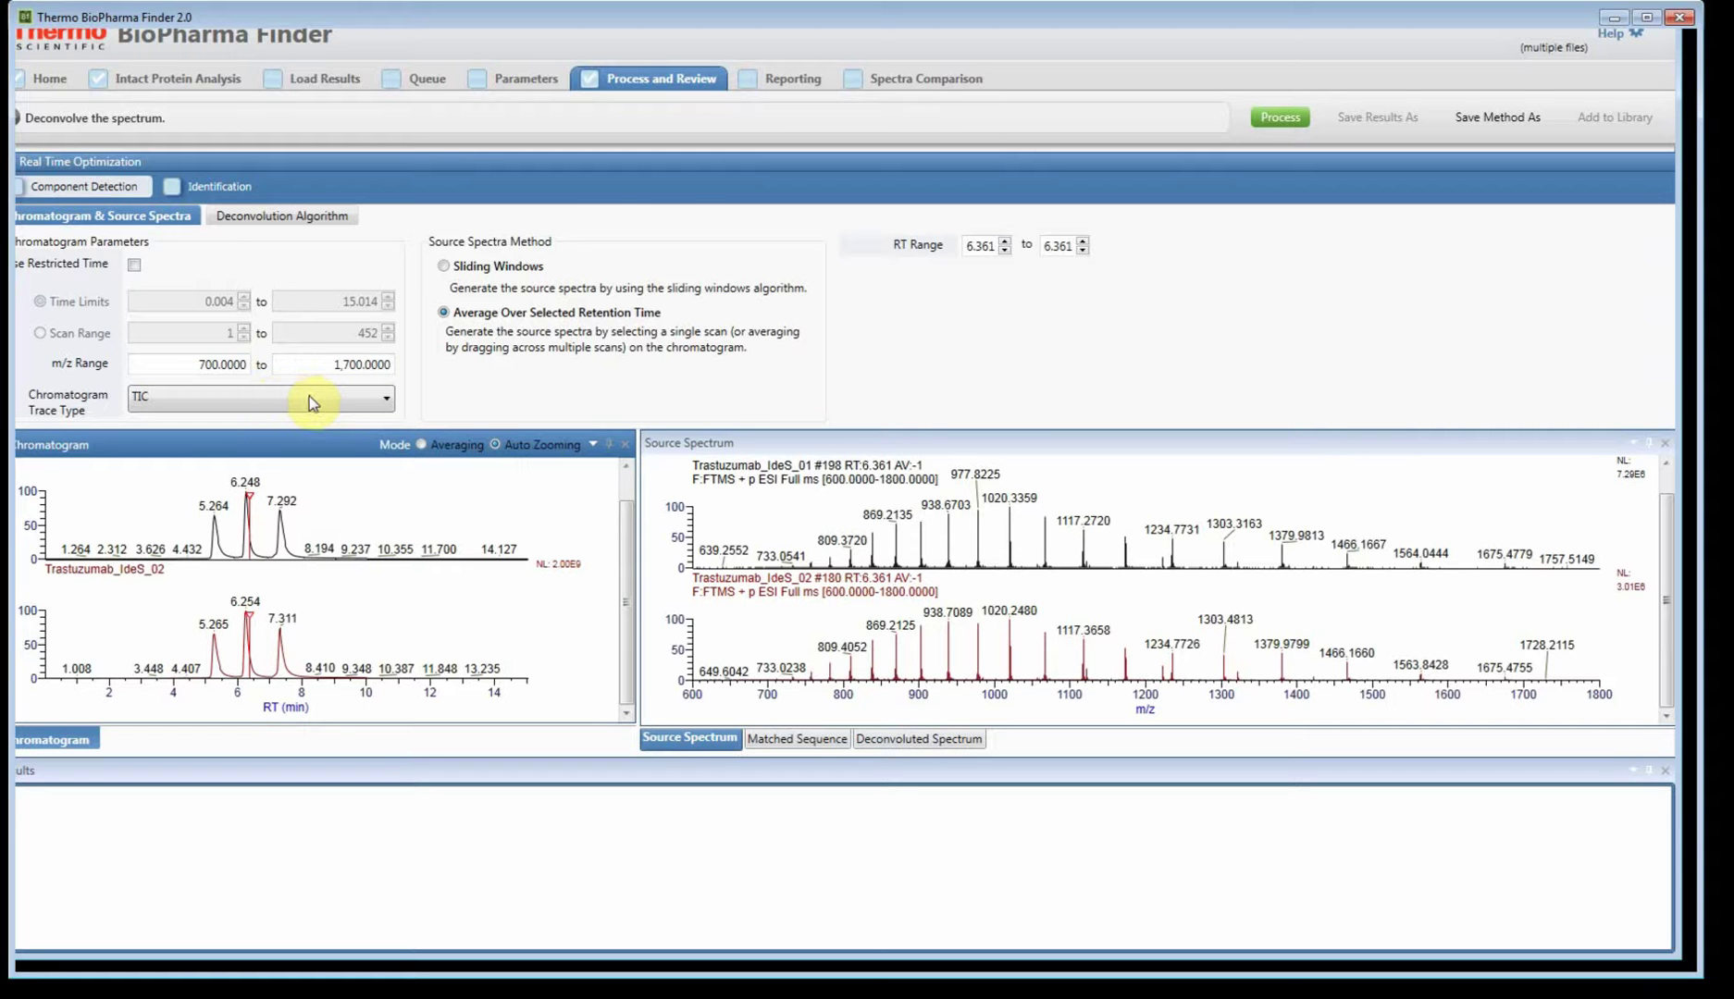
- Switch the source spectra method back to Sliding Windows and zoom the chromatograms in on the three main peaks
left_click(470, 288)
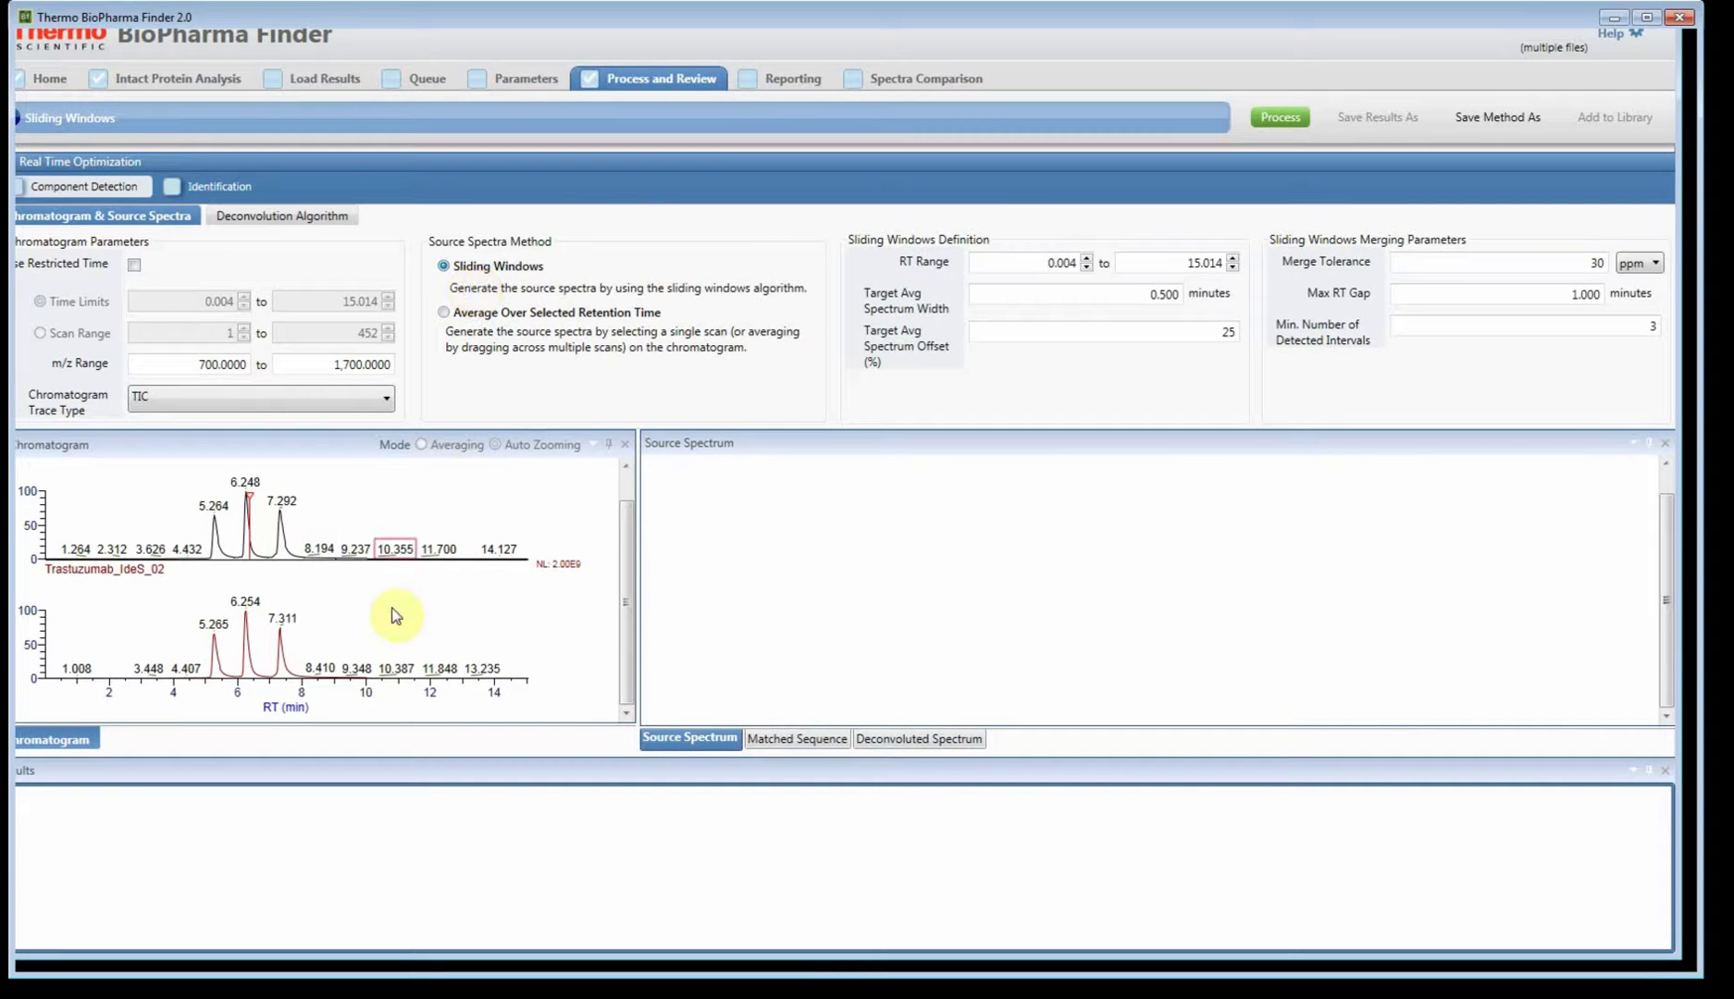
left_click_drag(218, 717, 292, 707)
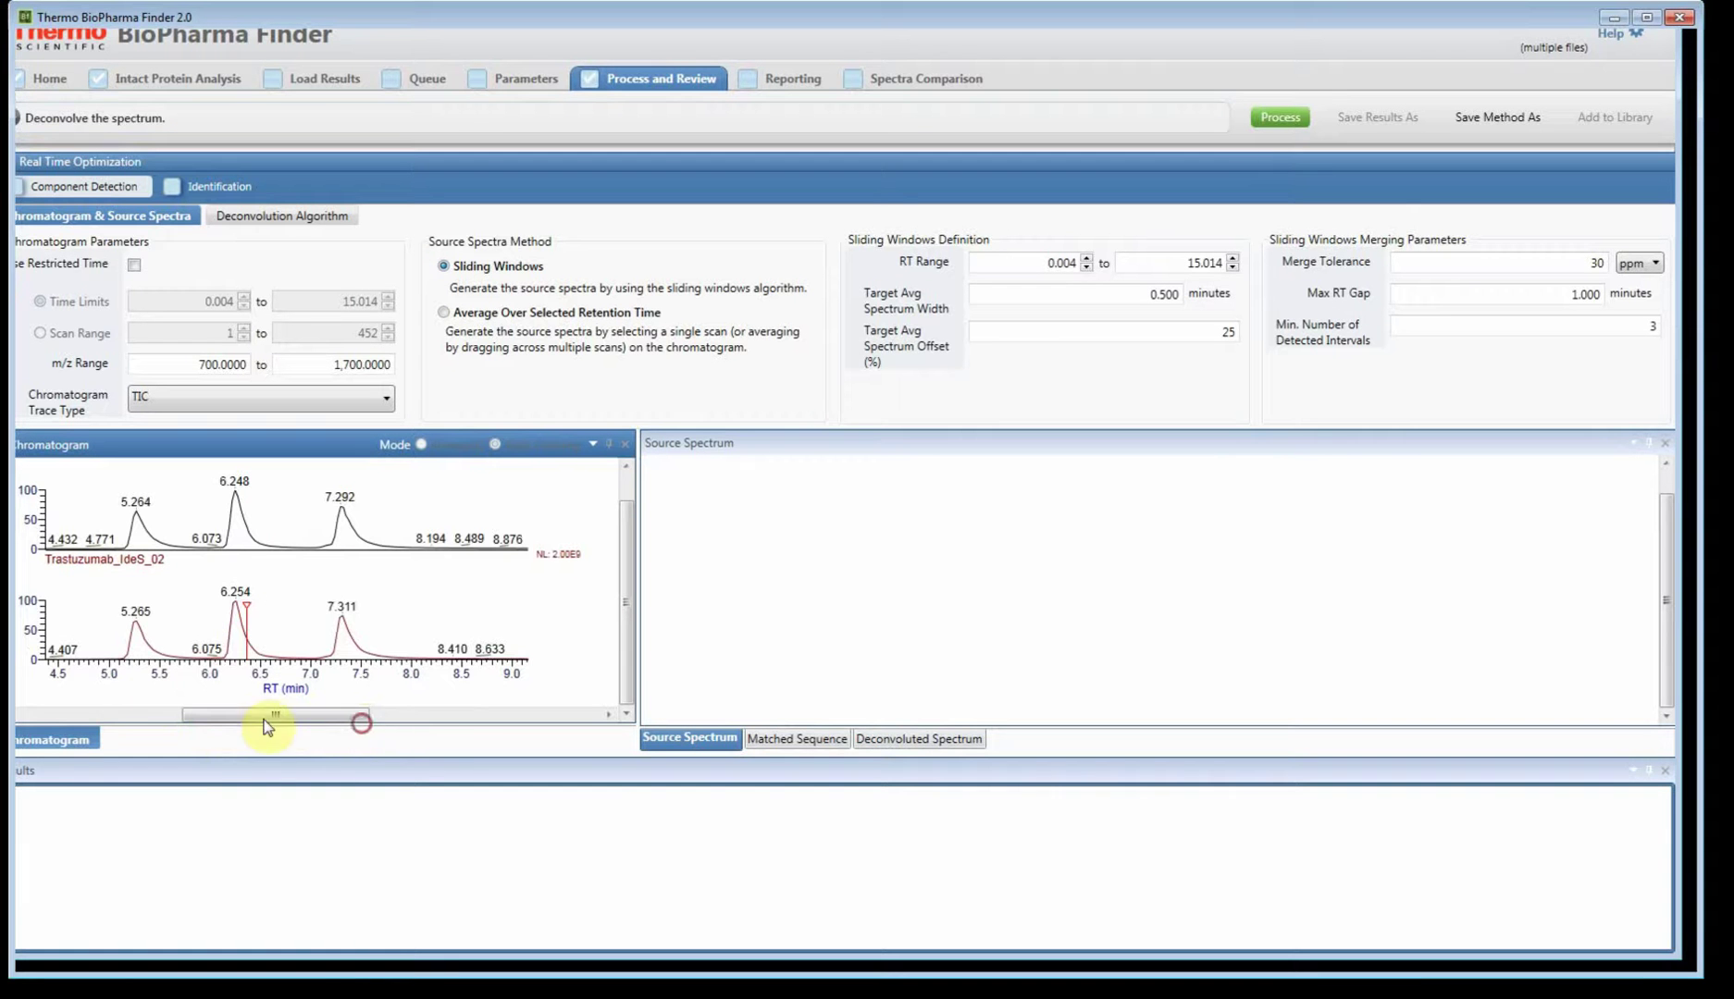
scroll(451, 719, "up", 1)
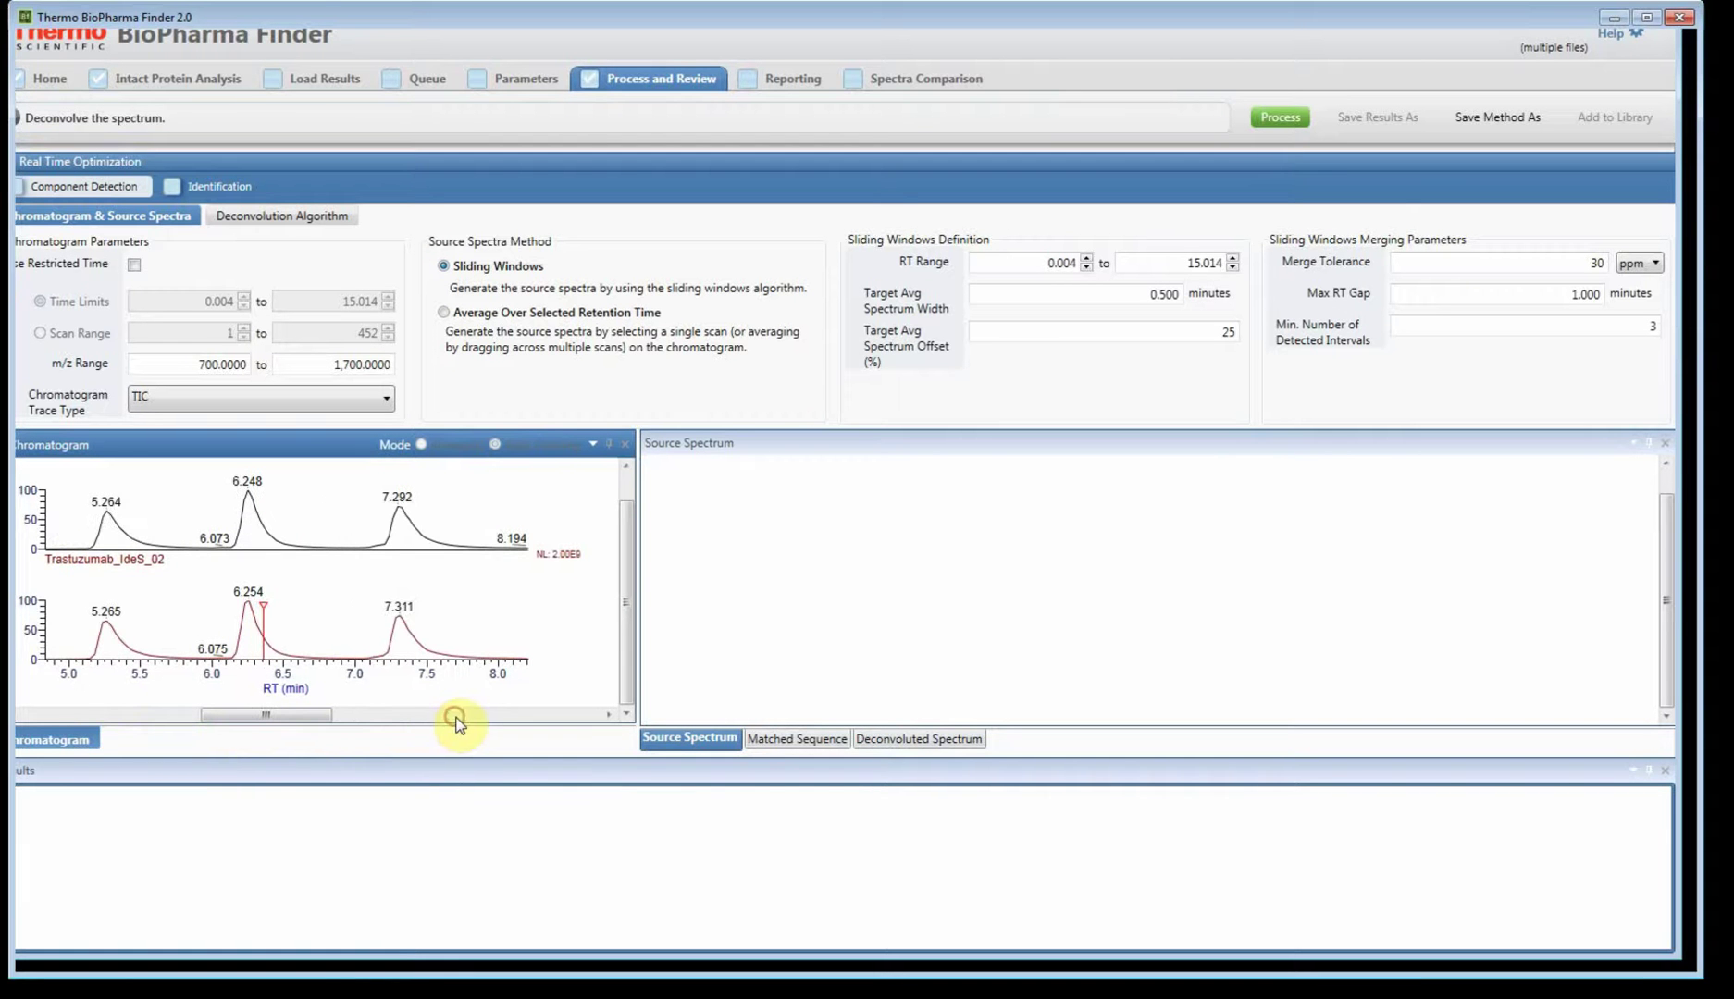
- Dock the Source Spectrum pane beside the Matched Sequence and Deconvoluted Spectrum group, with Deconvoluted Spectrum shown
left_click(605, 777)
left_click_drag(702, 747, 1139, 596)
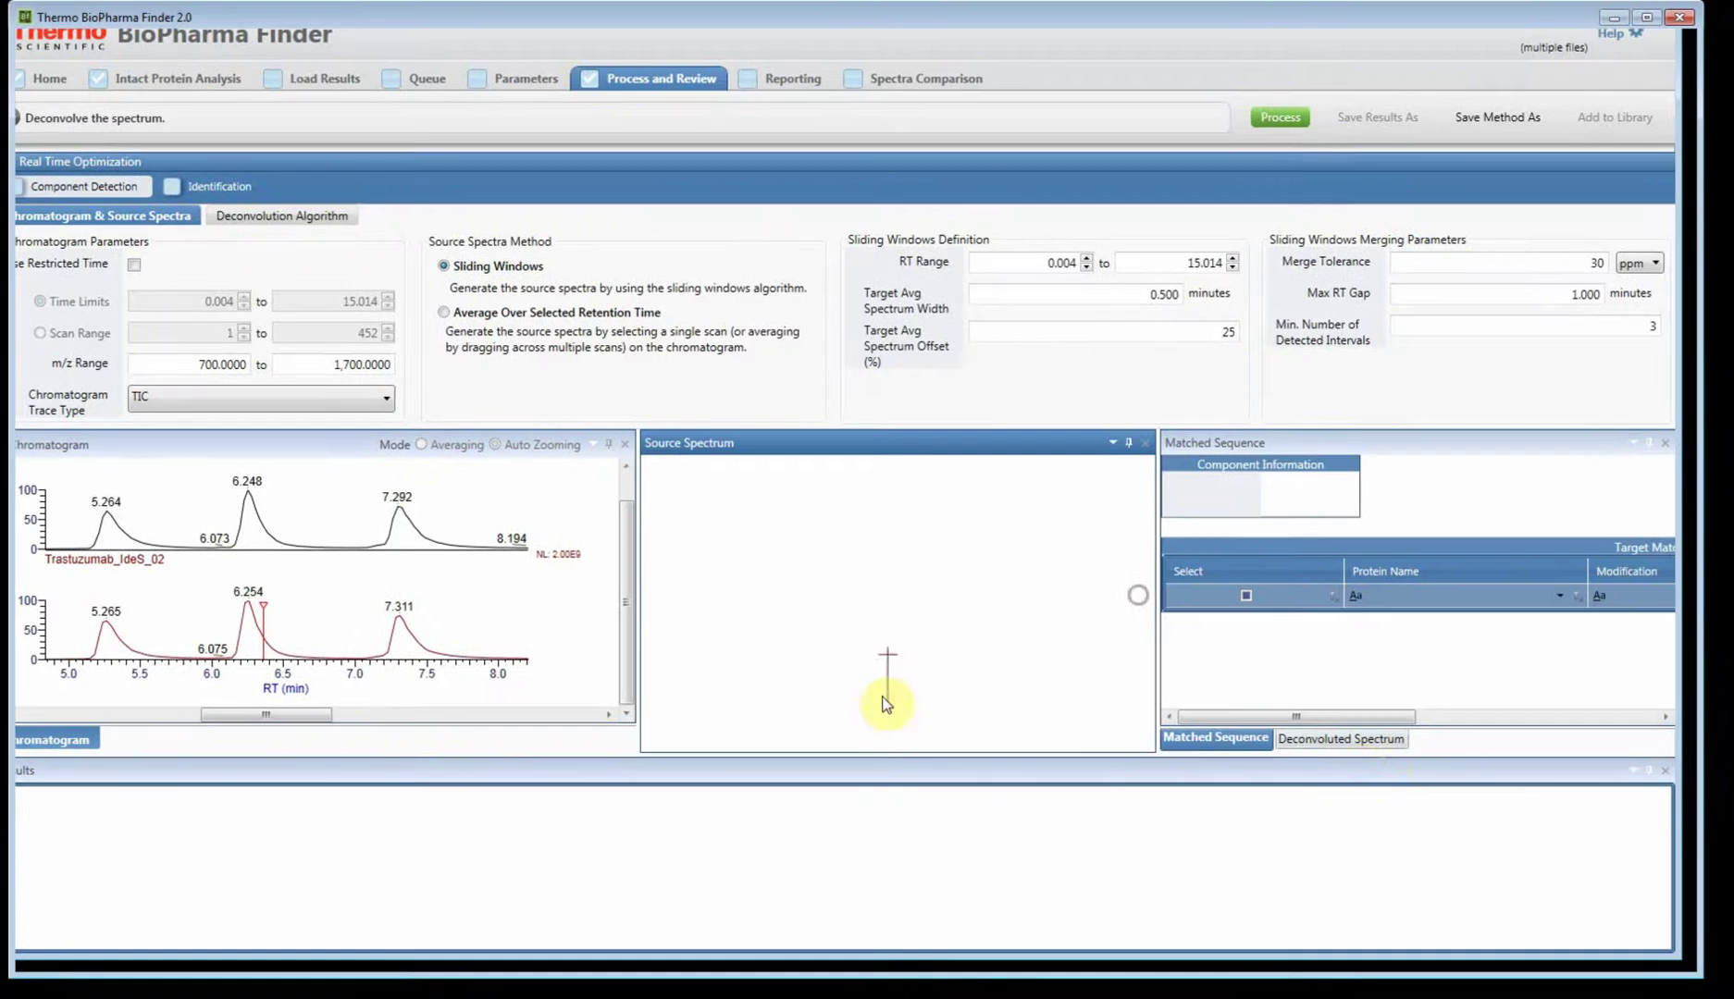
left_click(1353, 745)
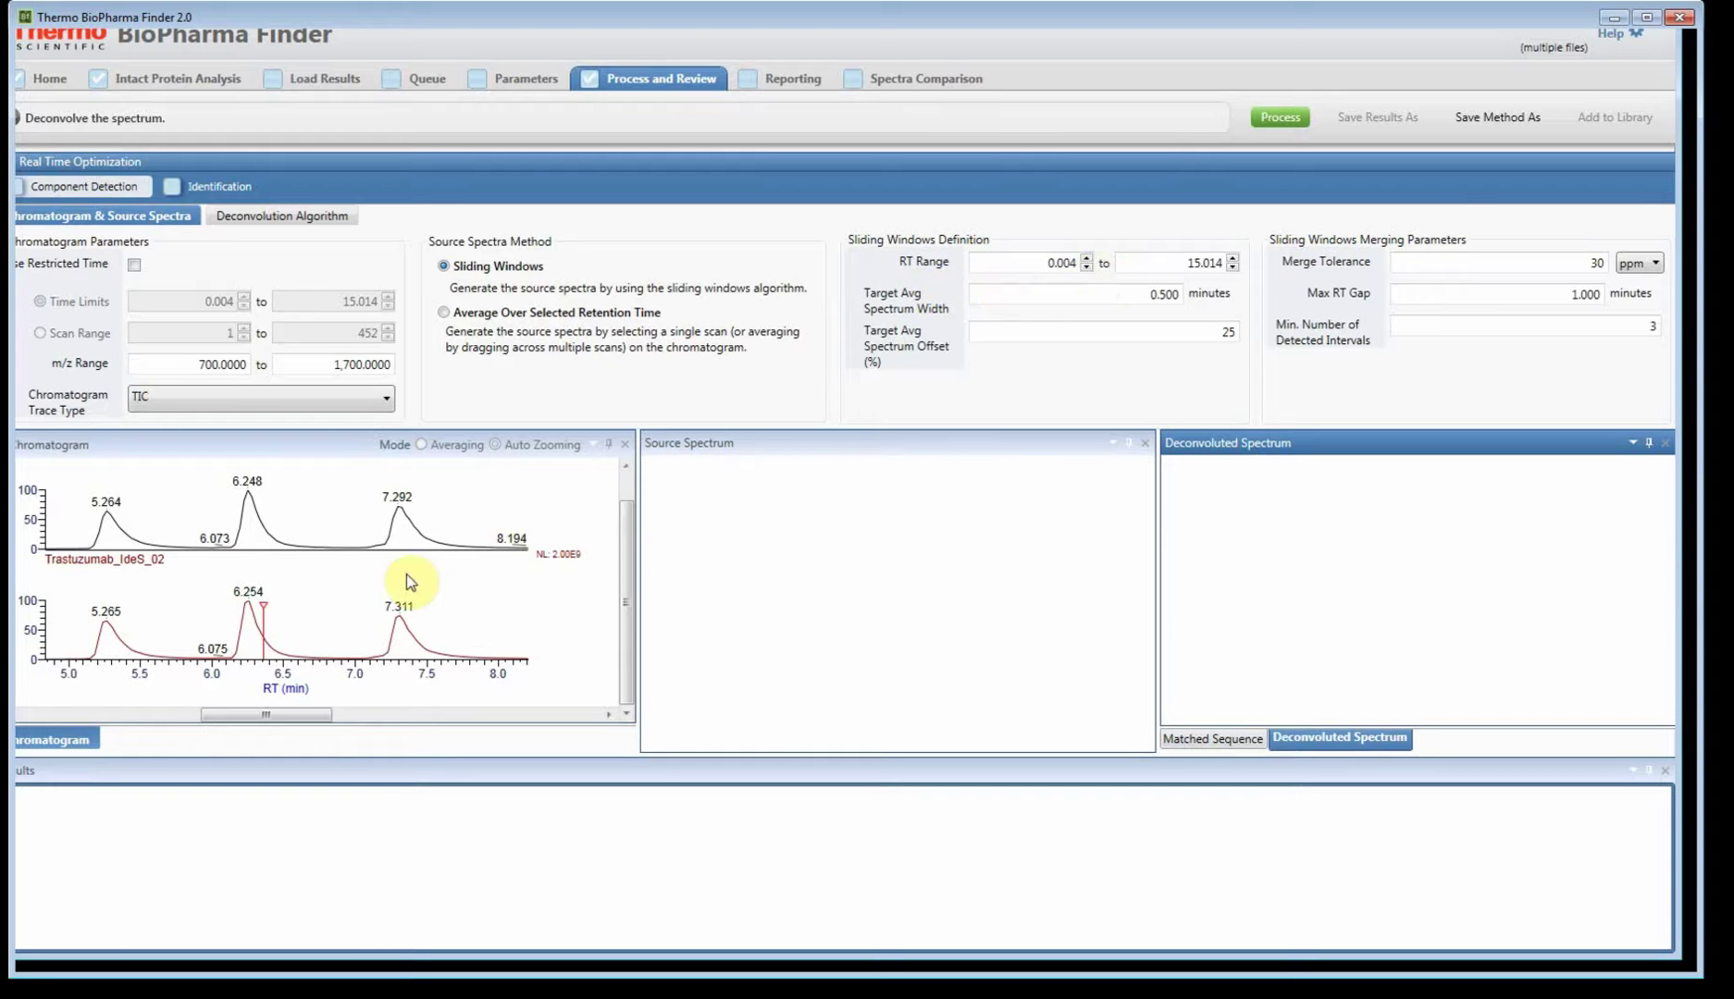
- Set the sliding windows RT range to 5 to 8 minutes so it spans the three main chromatogram peaks
left_click(444, 592)
double_click(445, 597)
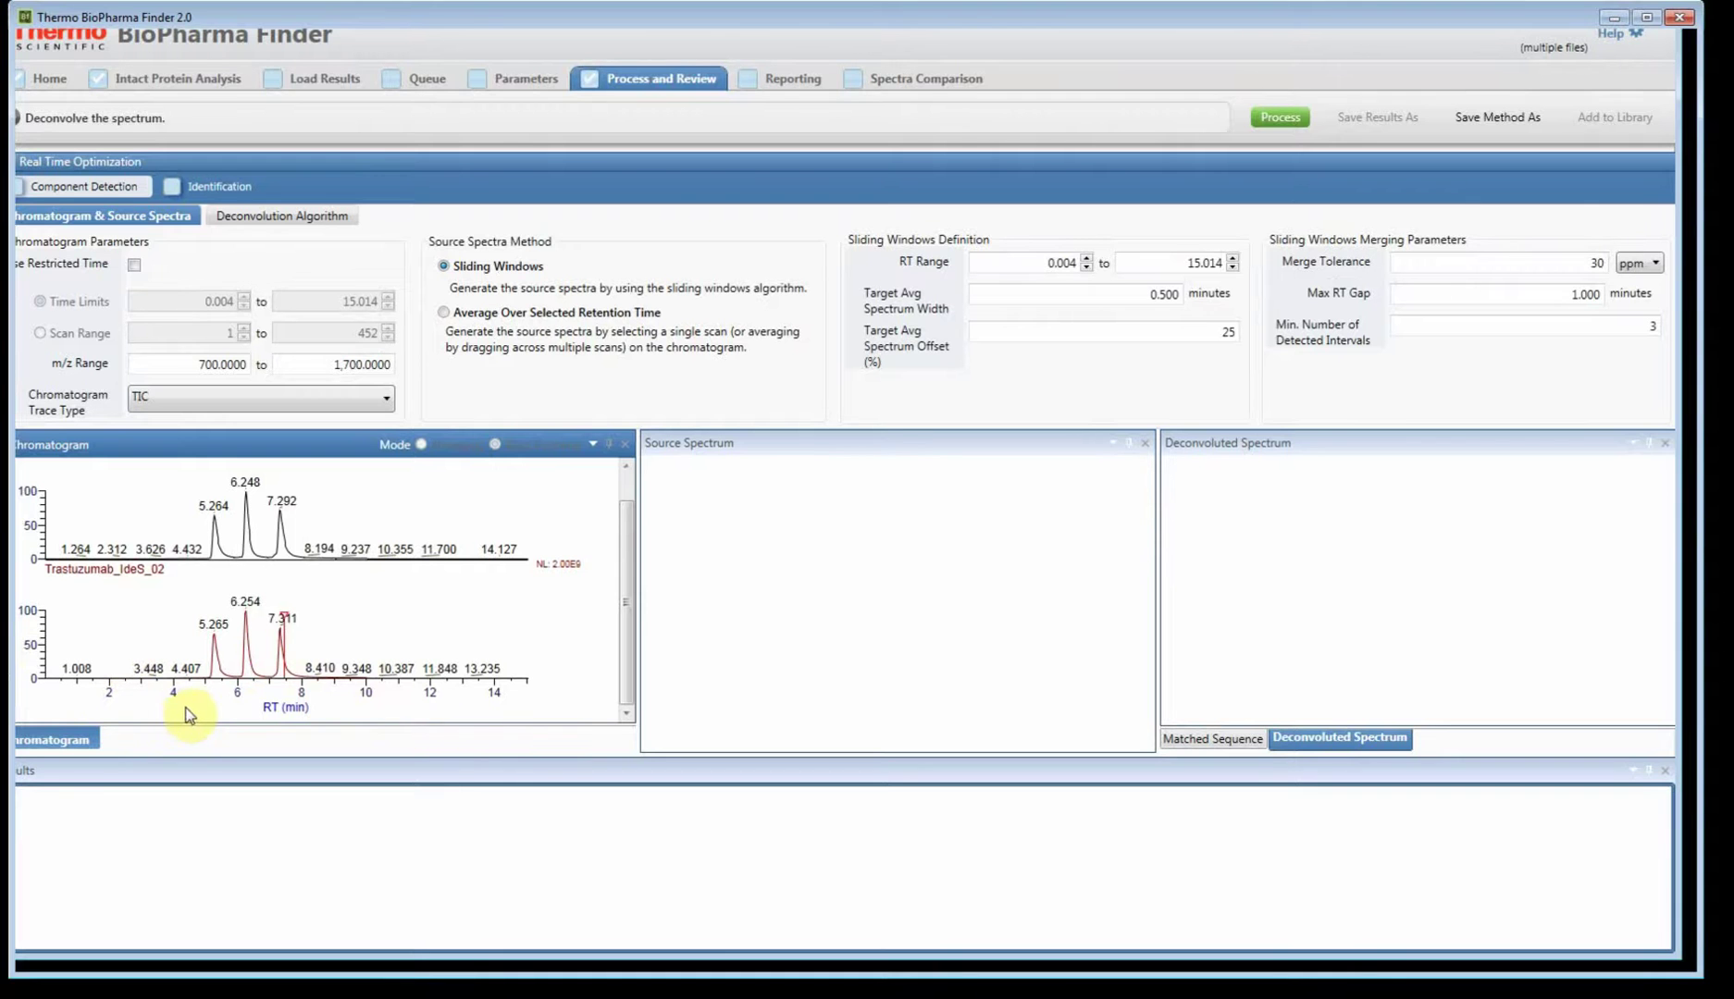
left_click(216, 701)
left_click_drag(340, 709, 336, 707)
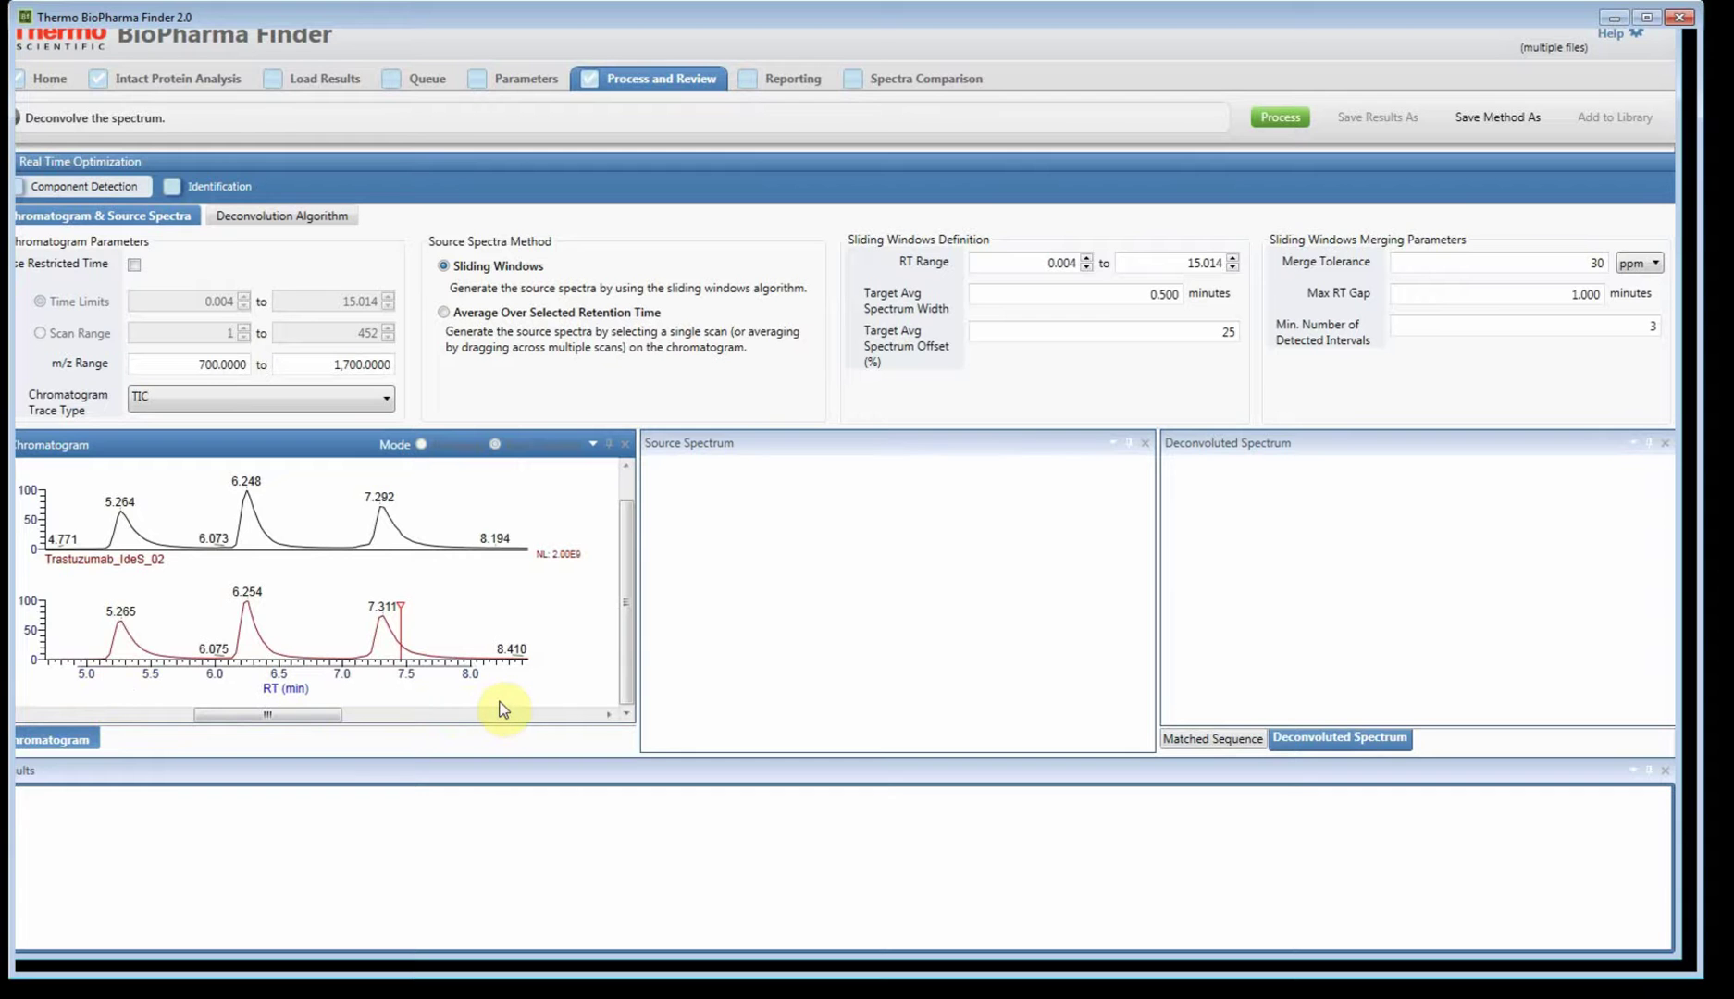
scroll(491, 707, "up", 1)
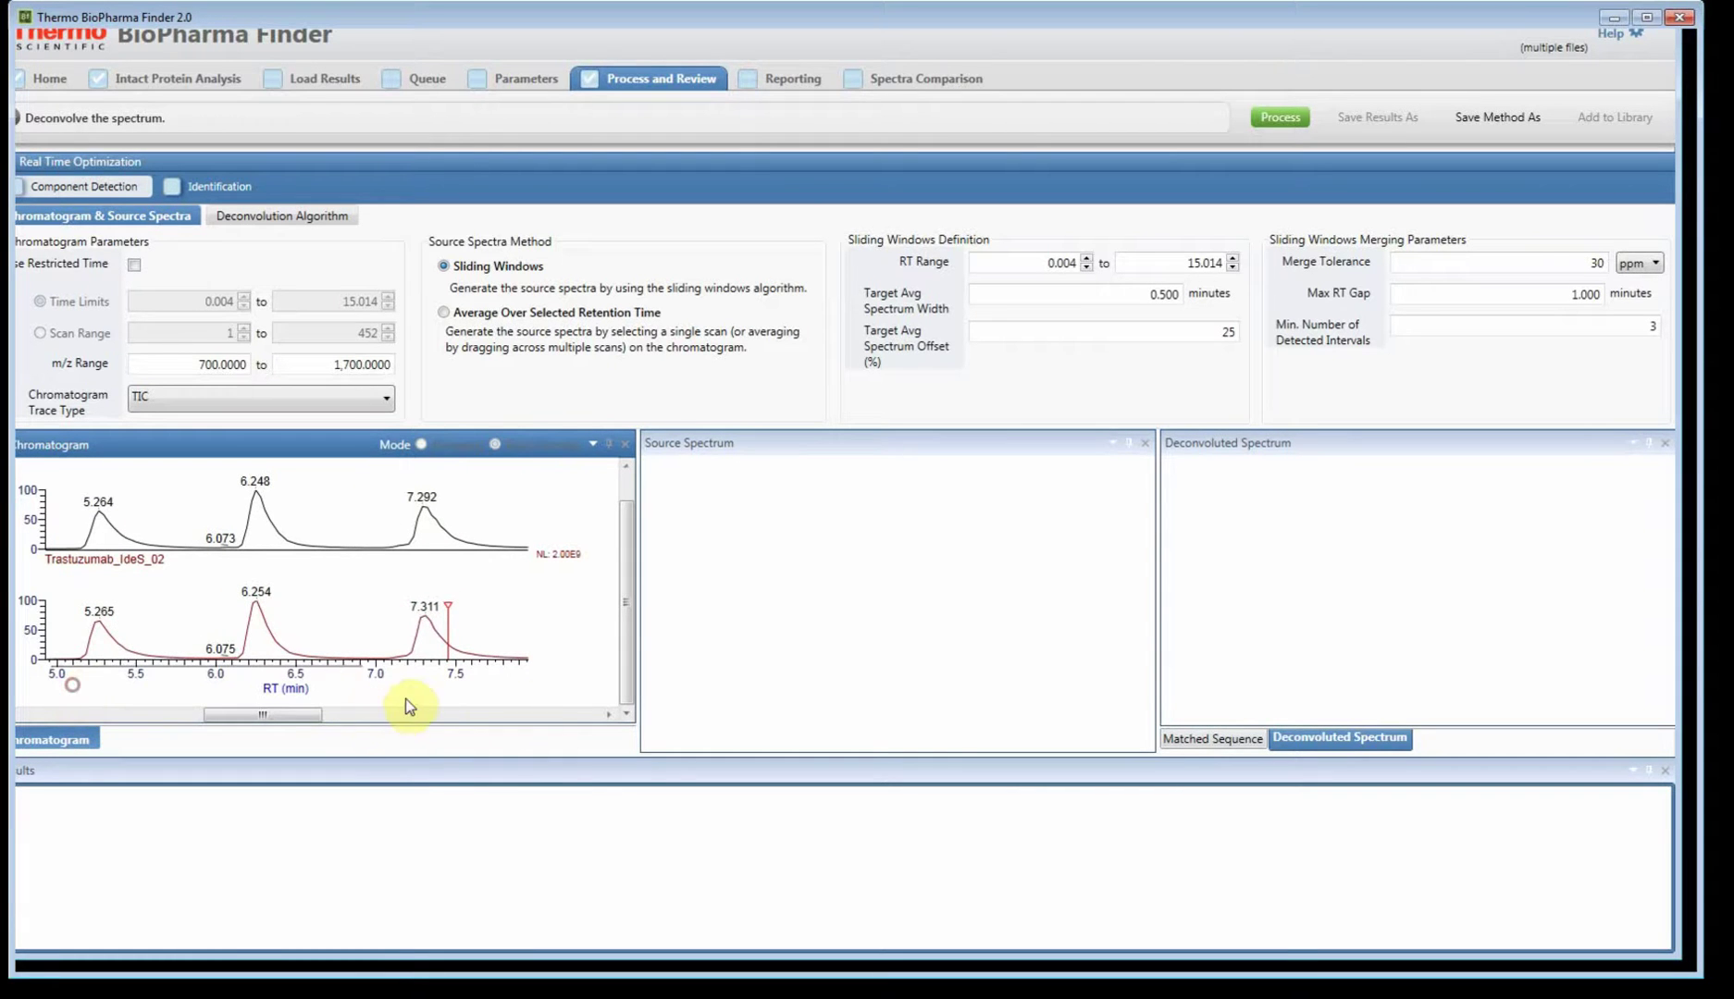
scroll(551, 700, "up", 1)
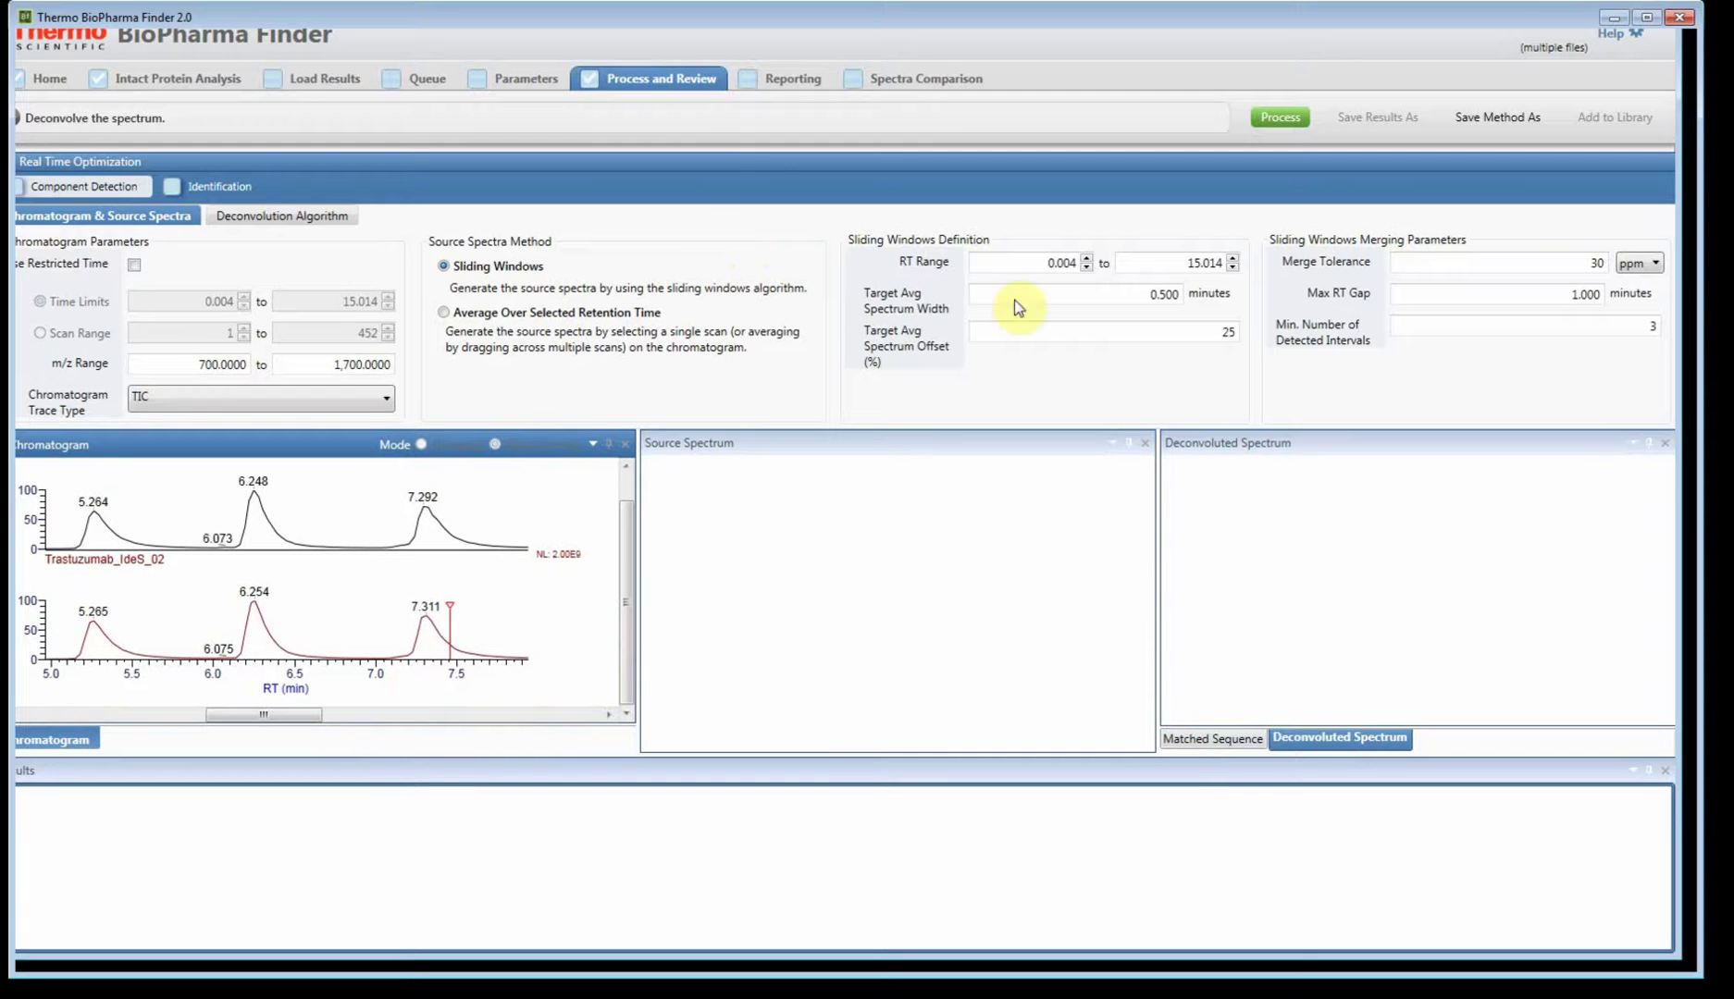
double_click(1055, 263)
type("5")
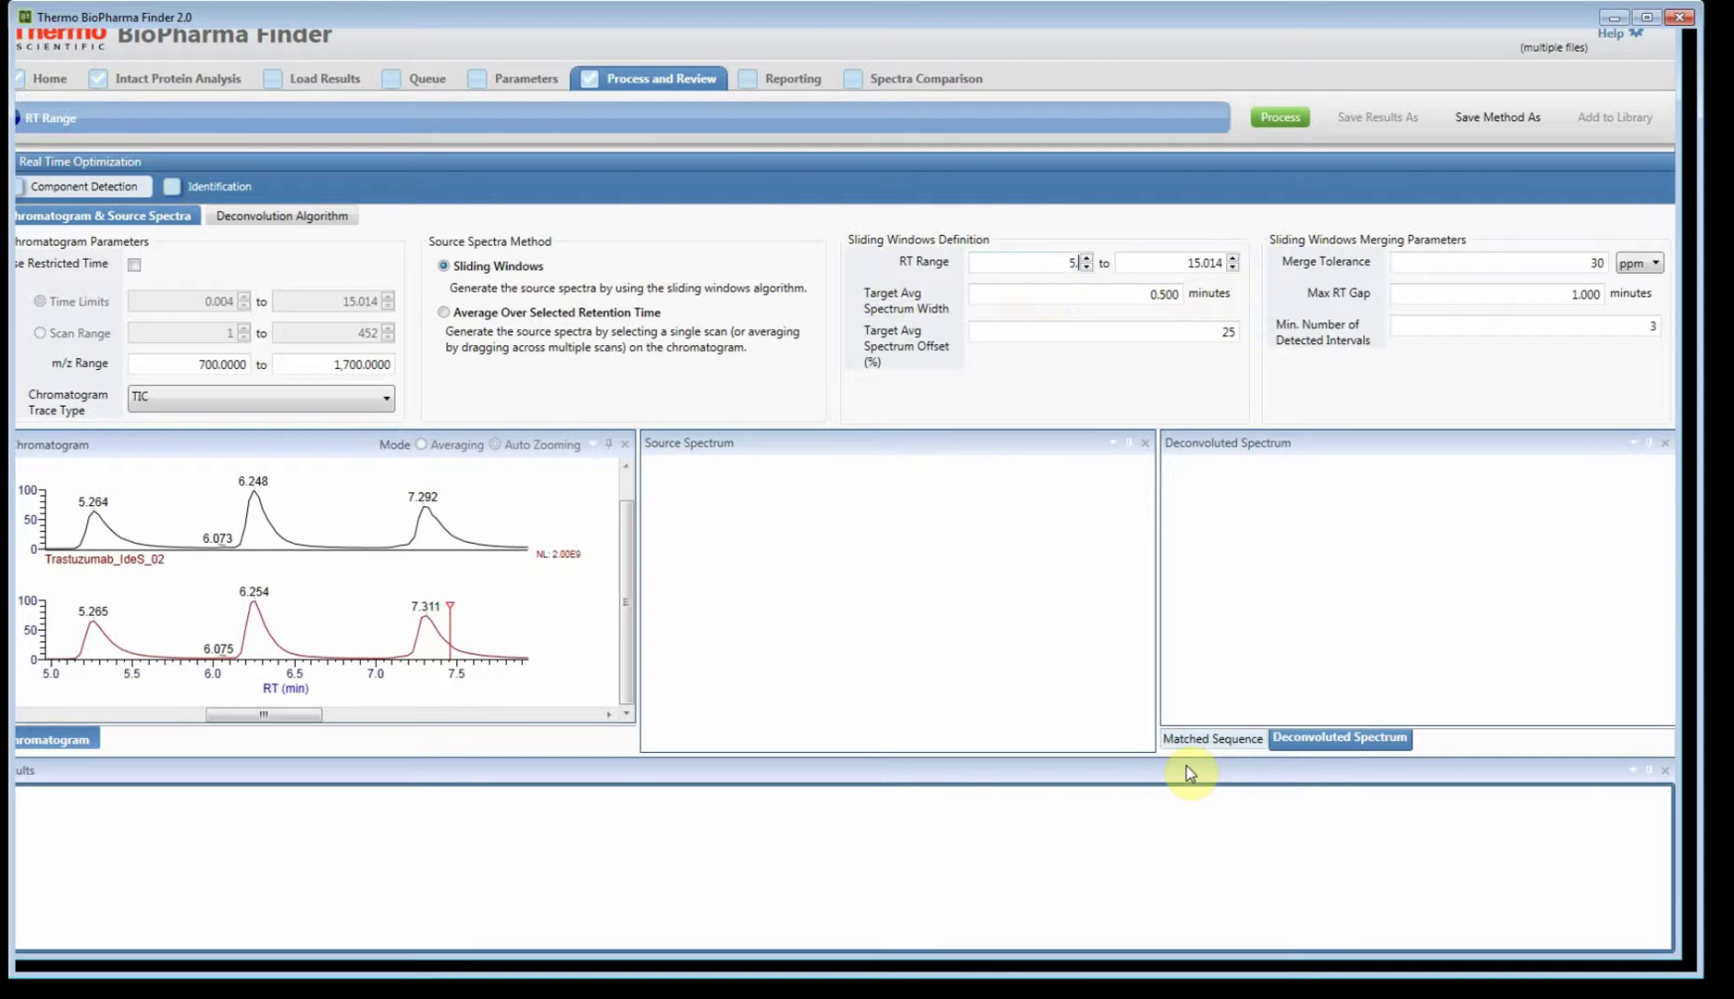
key("Tab")
type("8")
key("Tab")
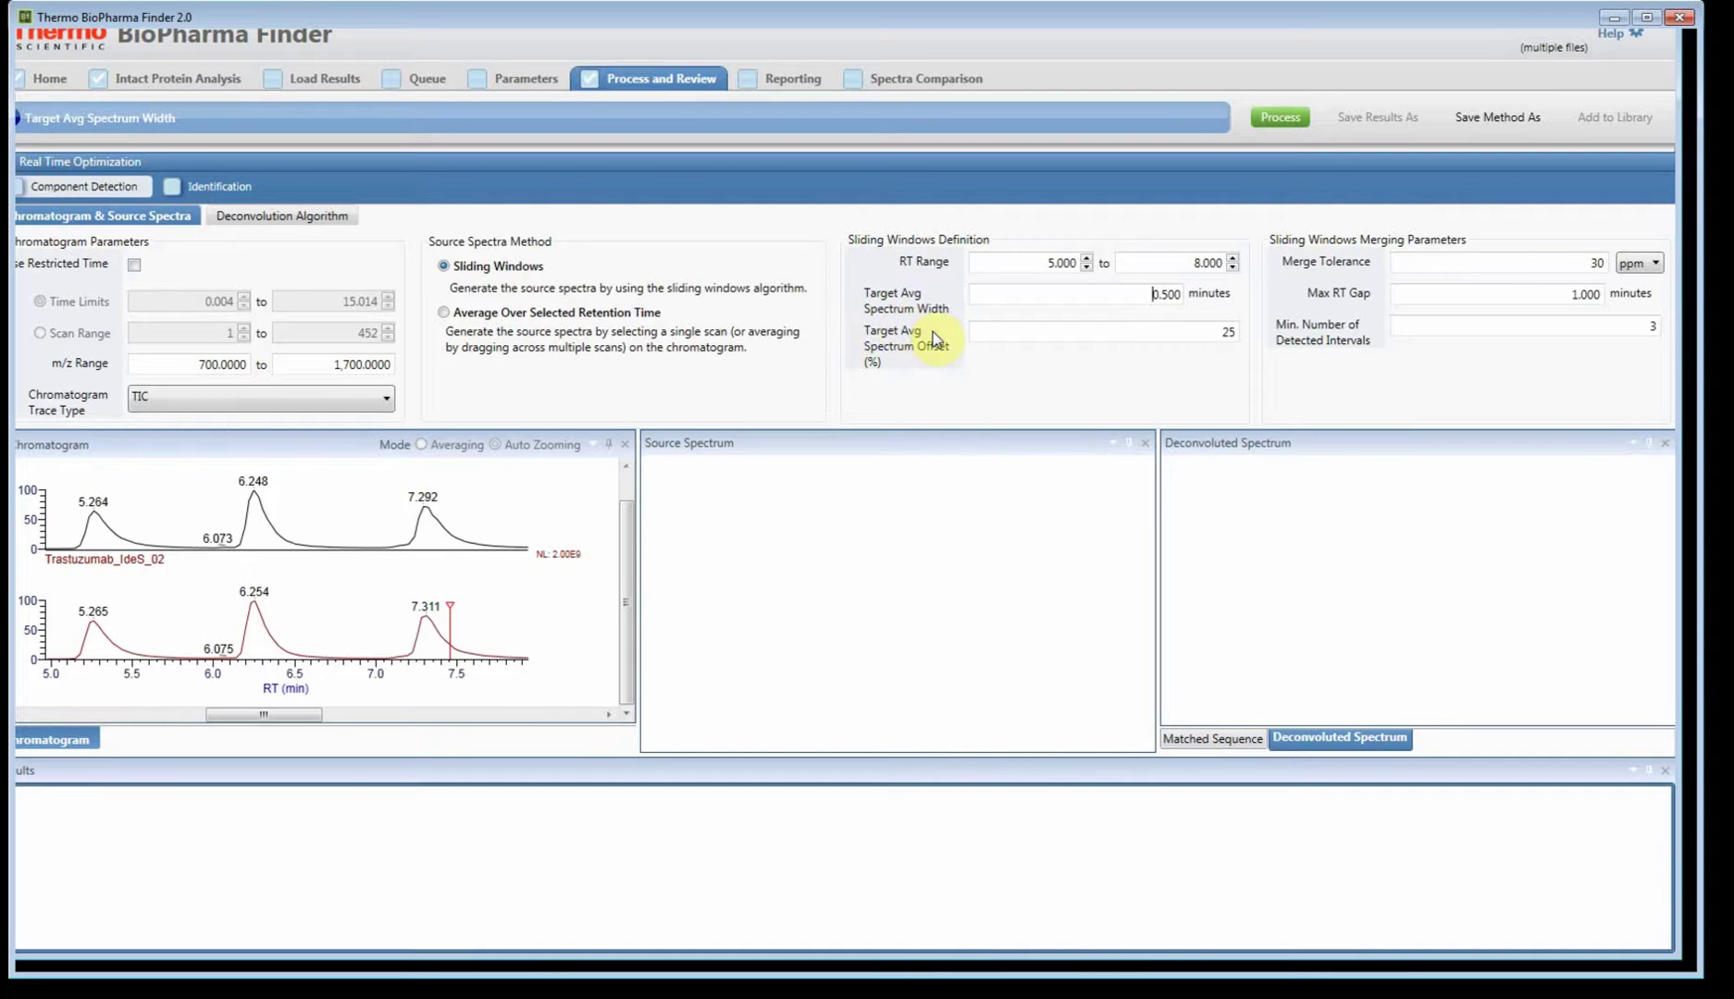
- Compare a window from about 5.0 to 5.5 min with the first chromatogram peak to judge the target average spectrum width
double_click(1161, 303)
left_click(75, 684)
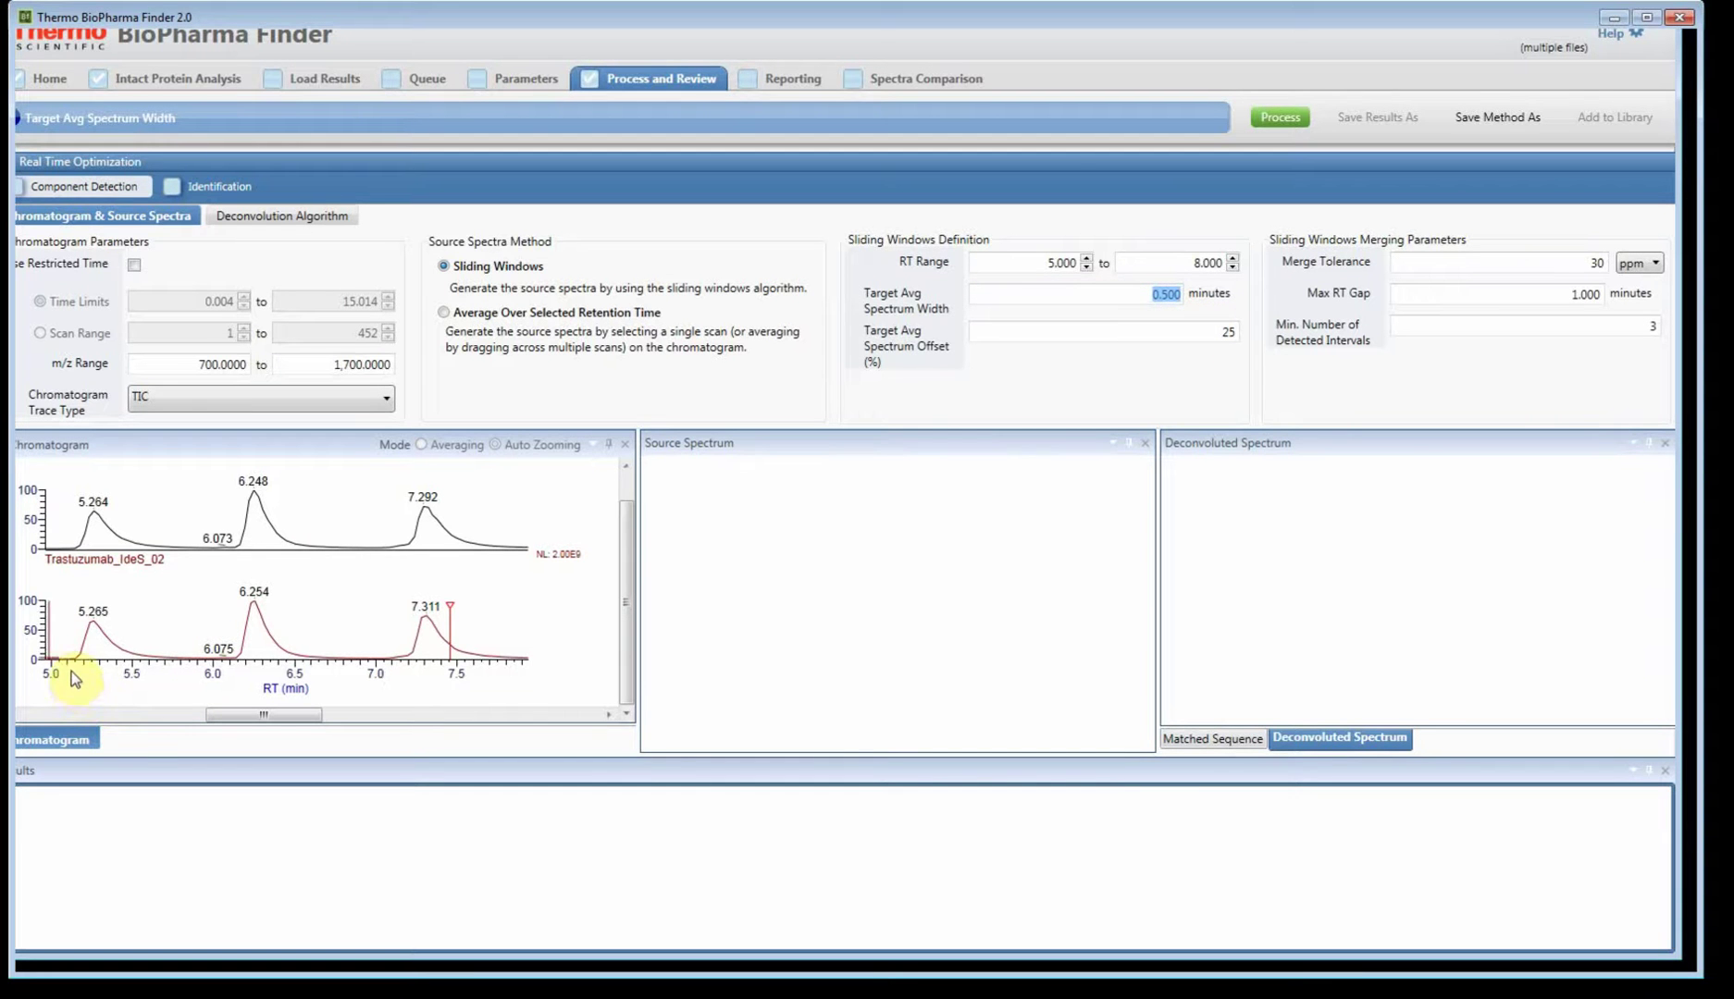
left_click_drag(75, 686, 154, 676)
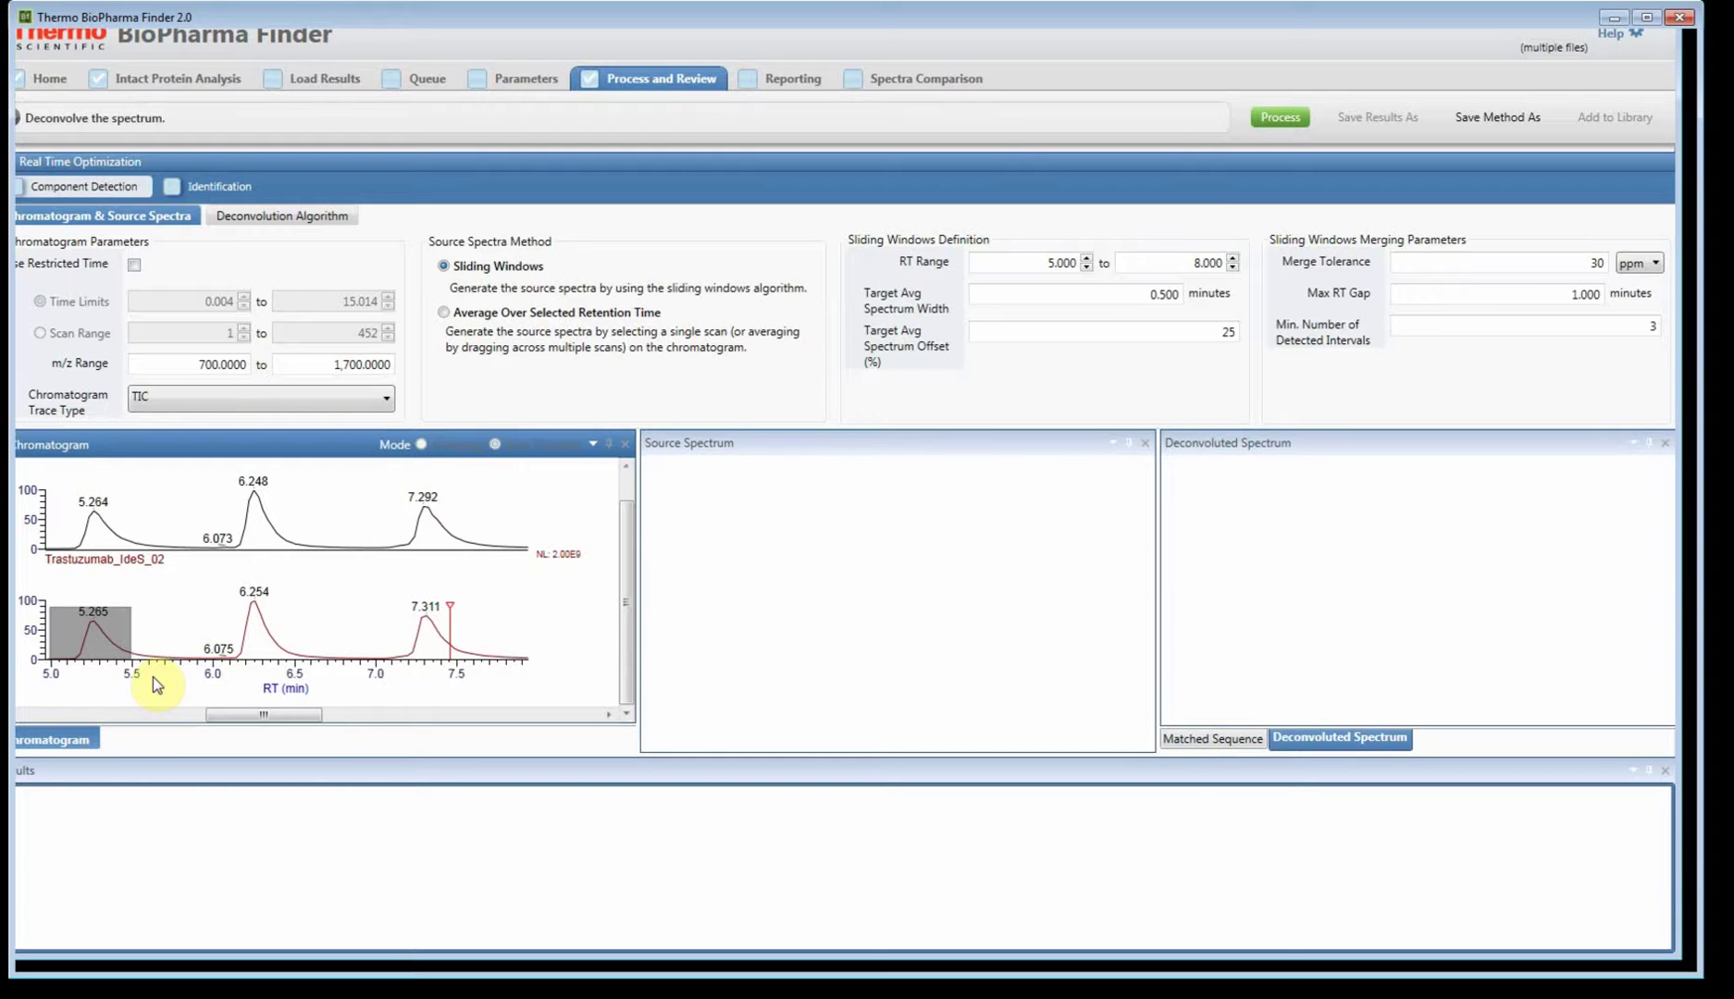
left_click_drag(153, 676, 157, 684)
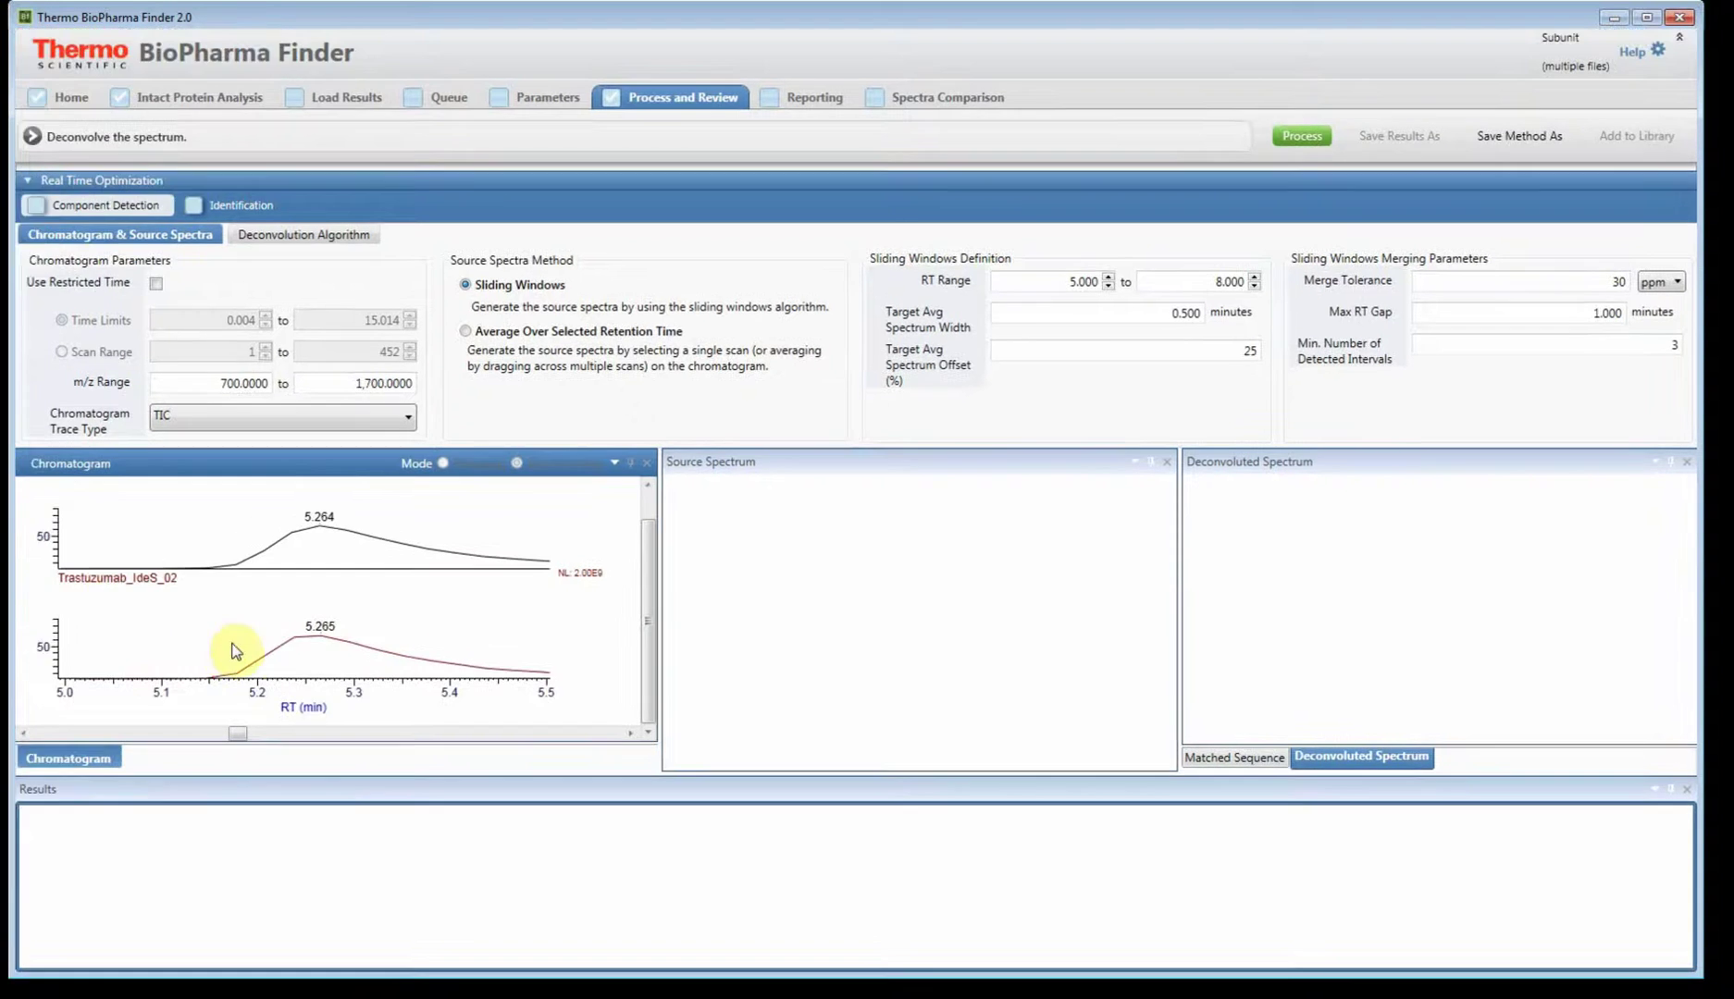
left_click(212, 663)
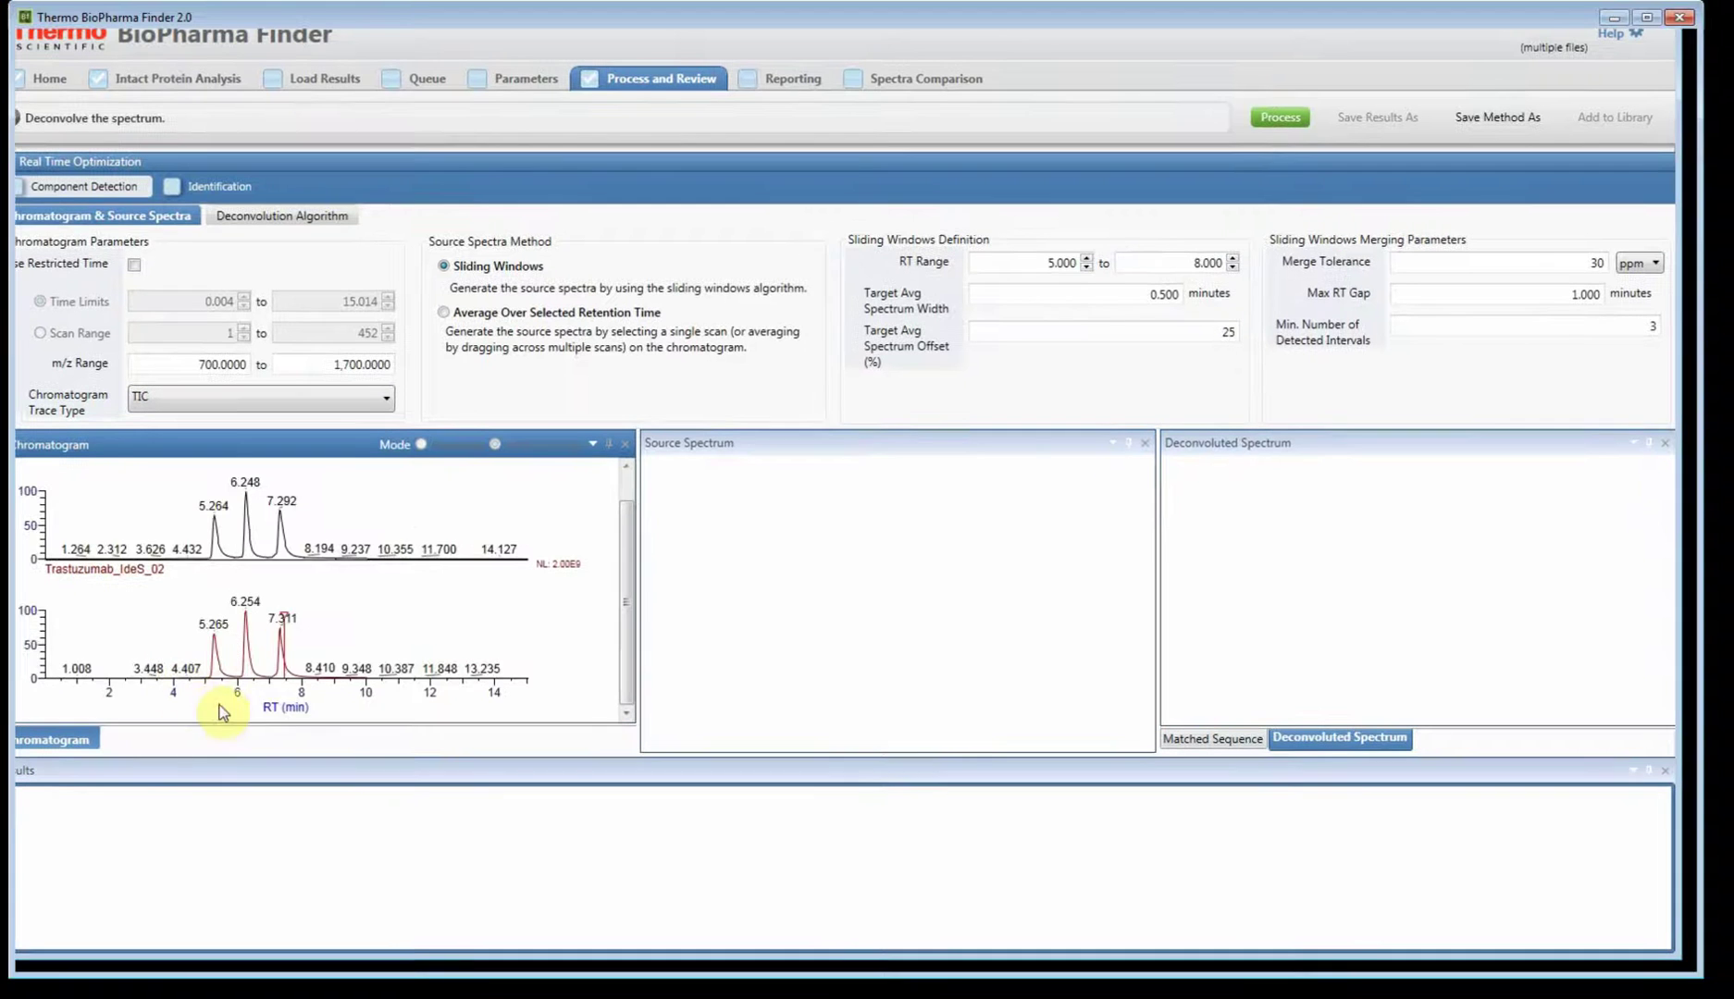
left_click_drag(262, 716, 360, 712)
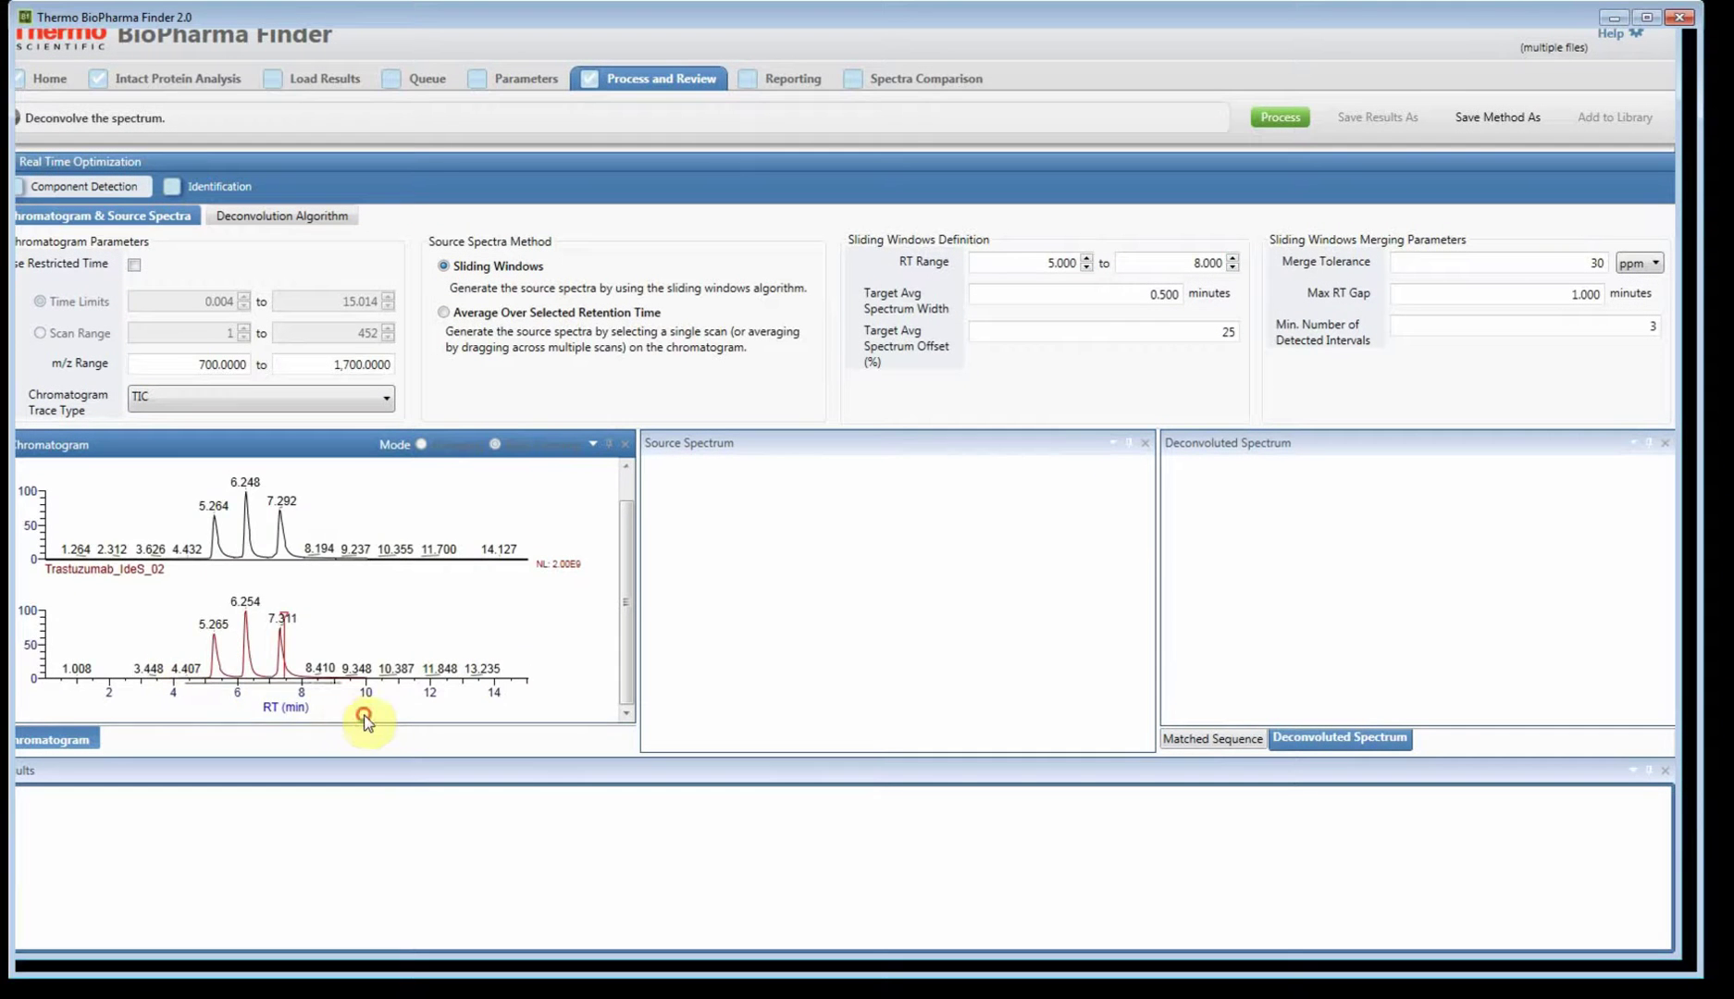
- Set the target average spectrum width to 0.1 minutes and compare a narrow window with the first chromatogram peak
left_click(1187, 315)
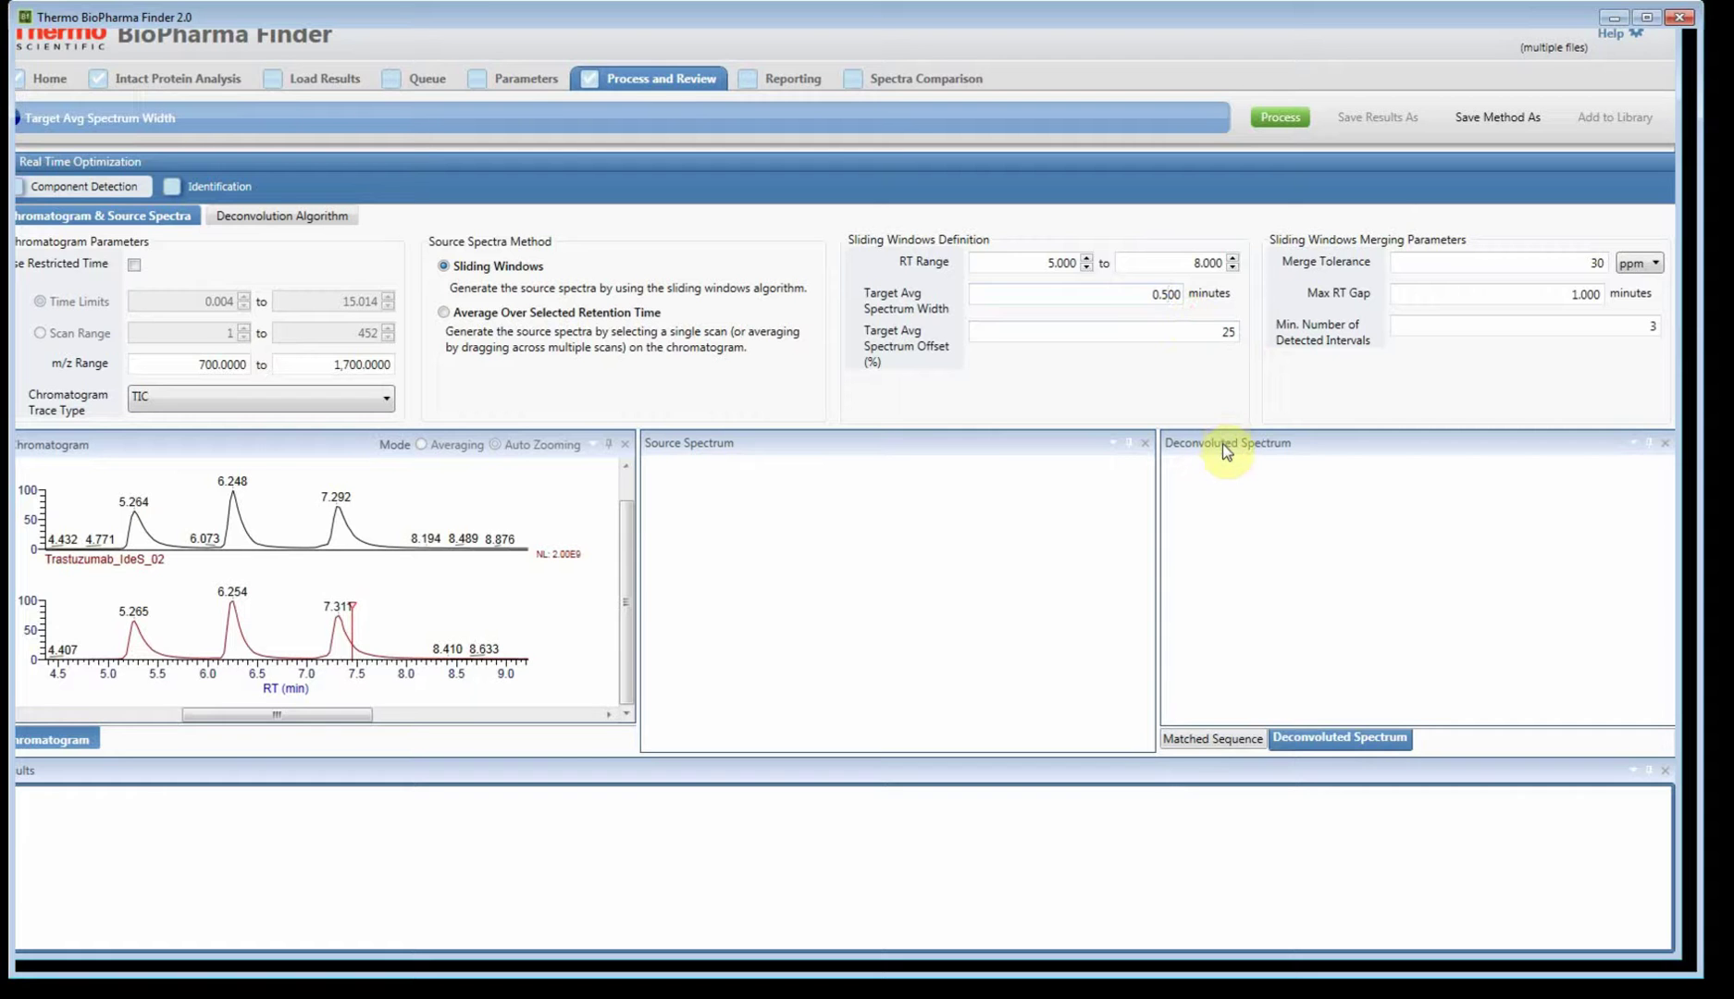
type("1")
key("Tab")
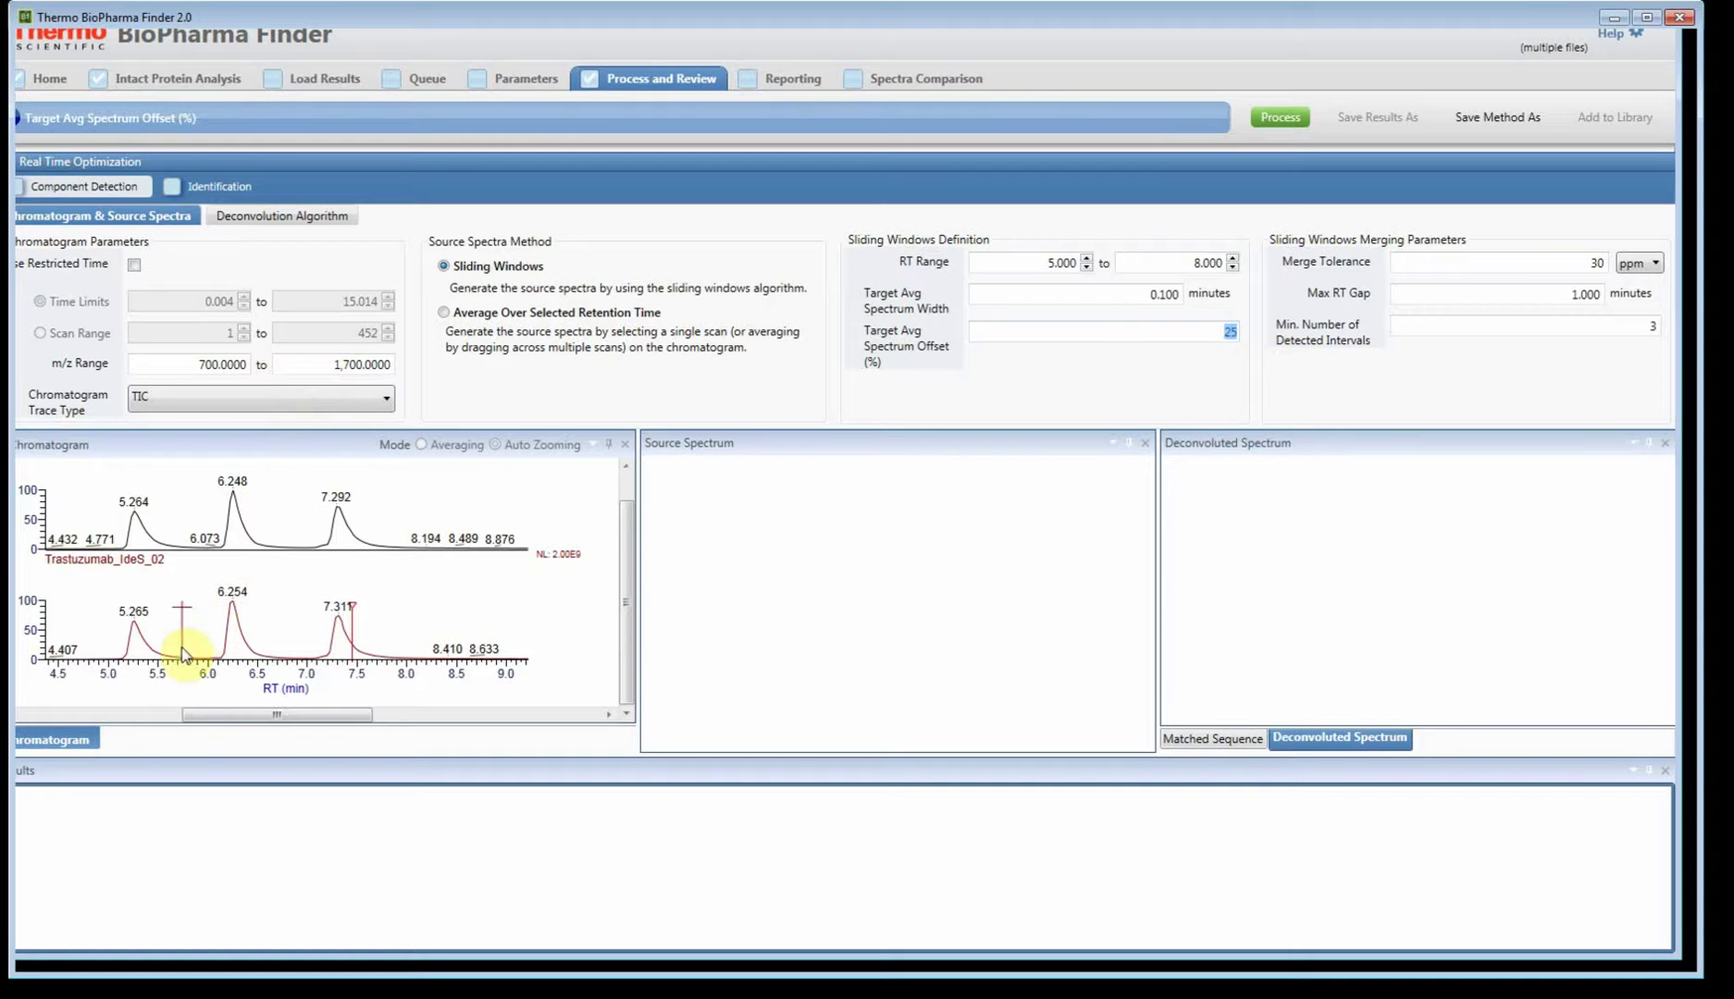
left_click(135, 633)
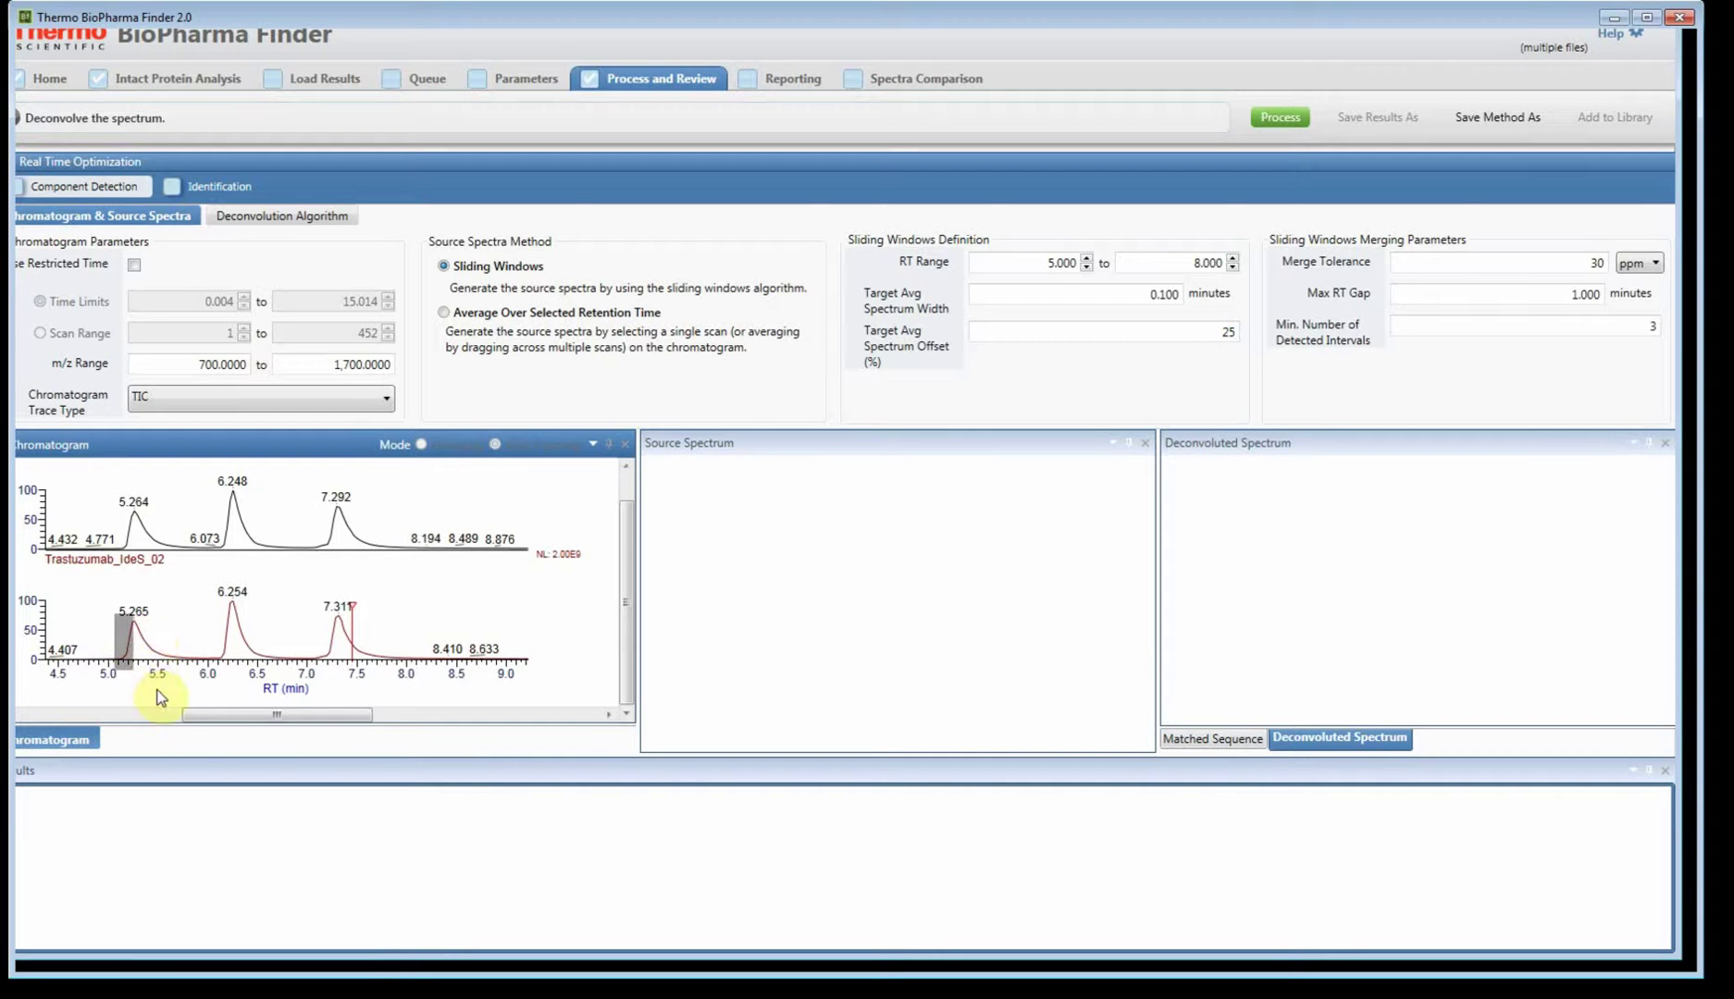
- Restore the full chromatogram range and review the RT range, merge tolerance, max RT gap and minimum number of detected intervals
left_click_drag(158, 690, 163, 678)
double_click(146, 641)
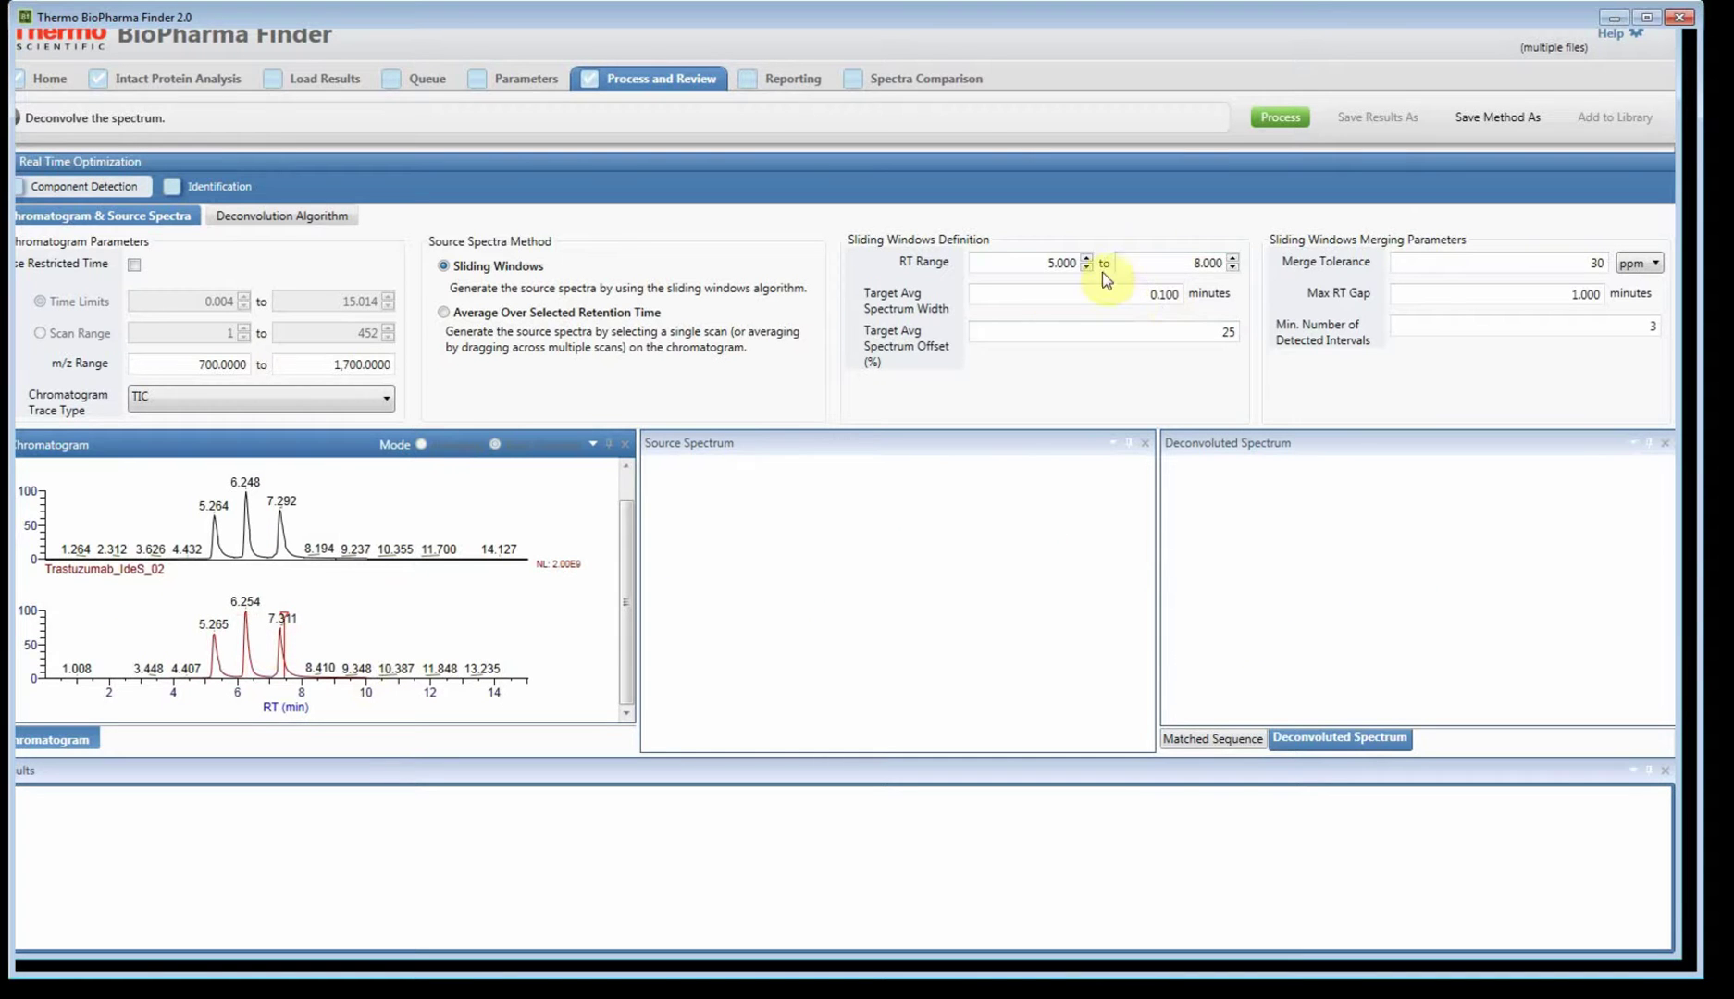
left_click(1064, 274)
key("Tab")
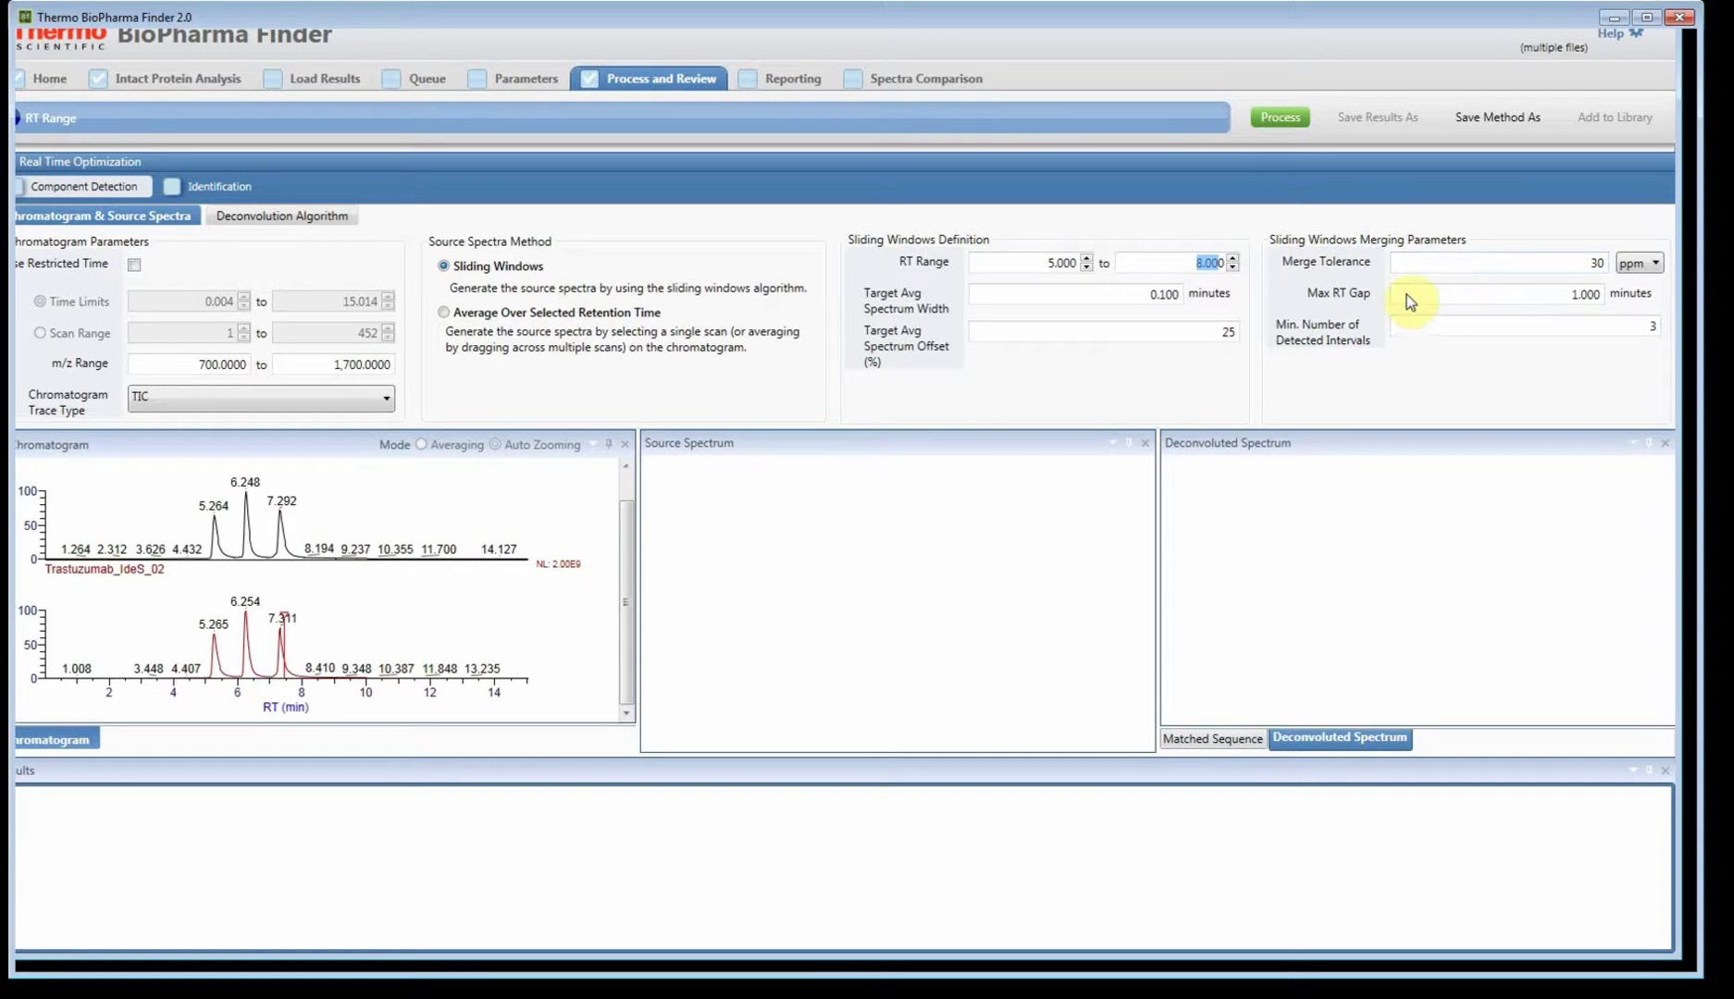
left_click(1587, 270)
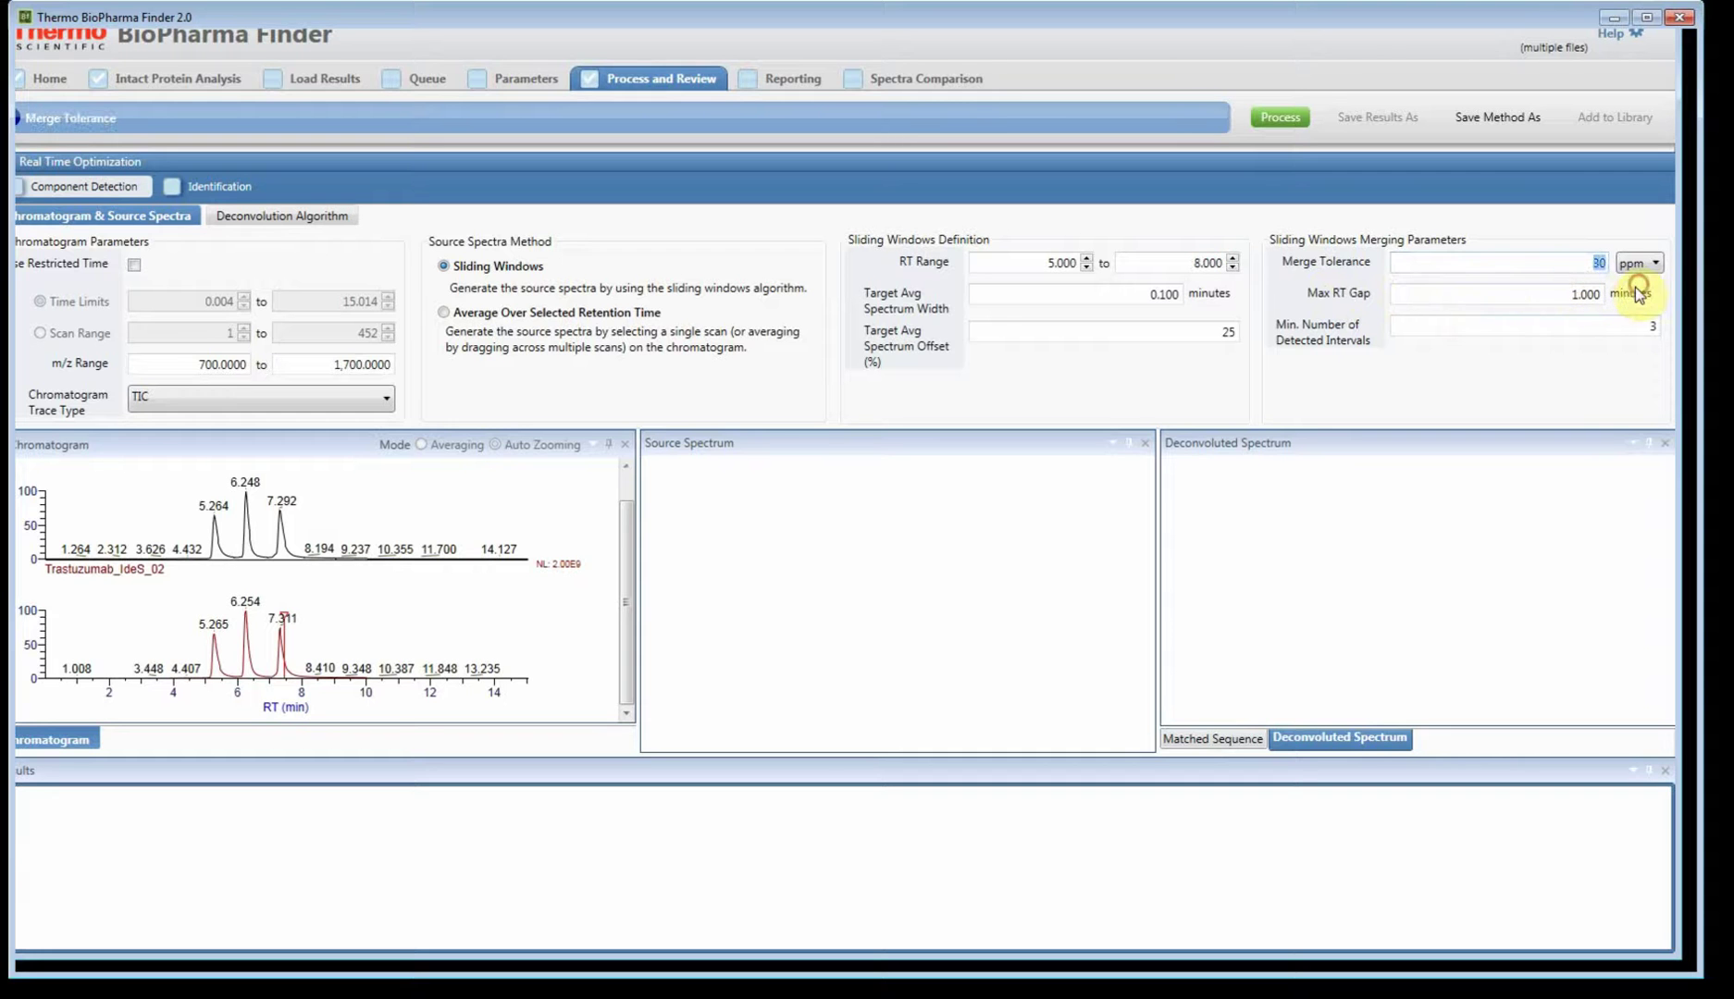
key("Tab")
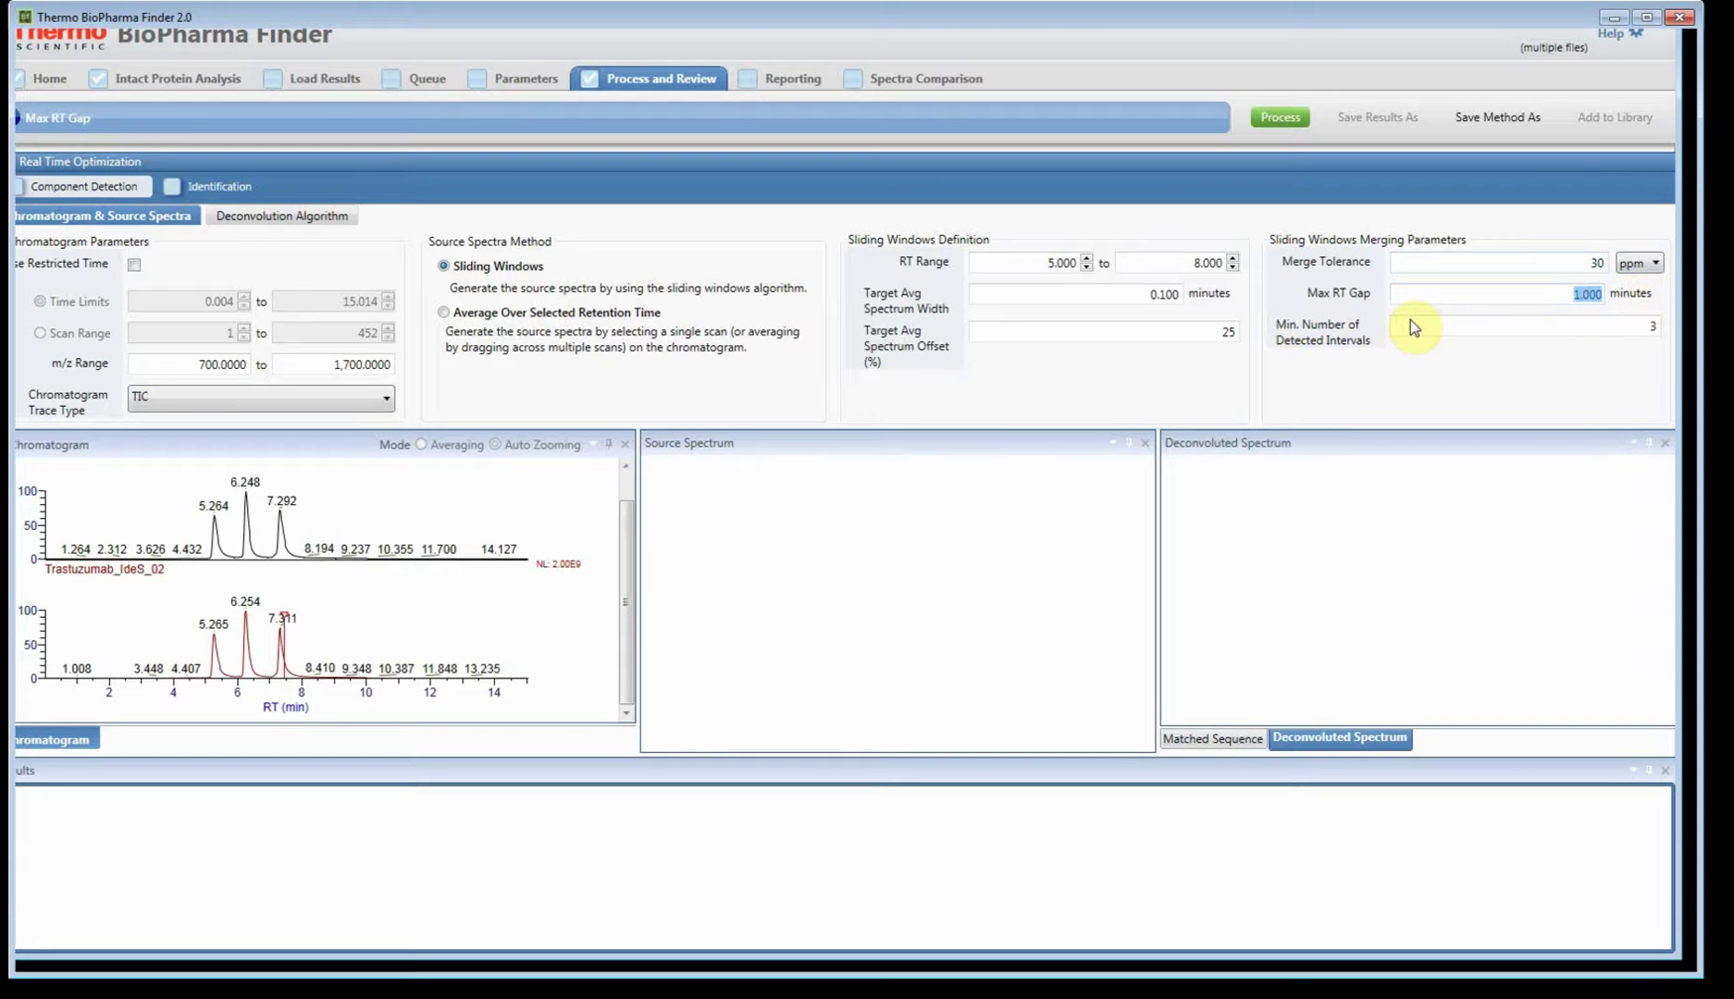
key("Tab")
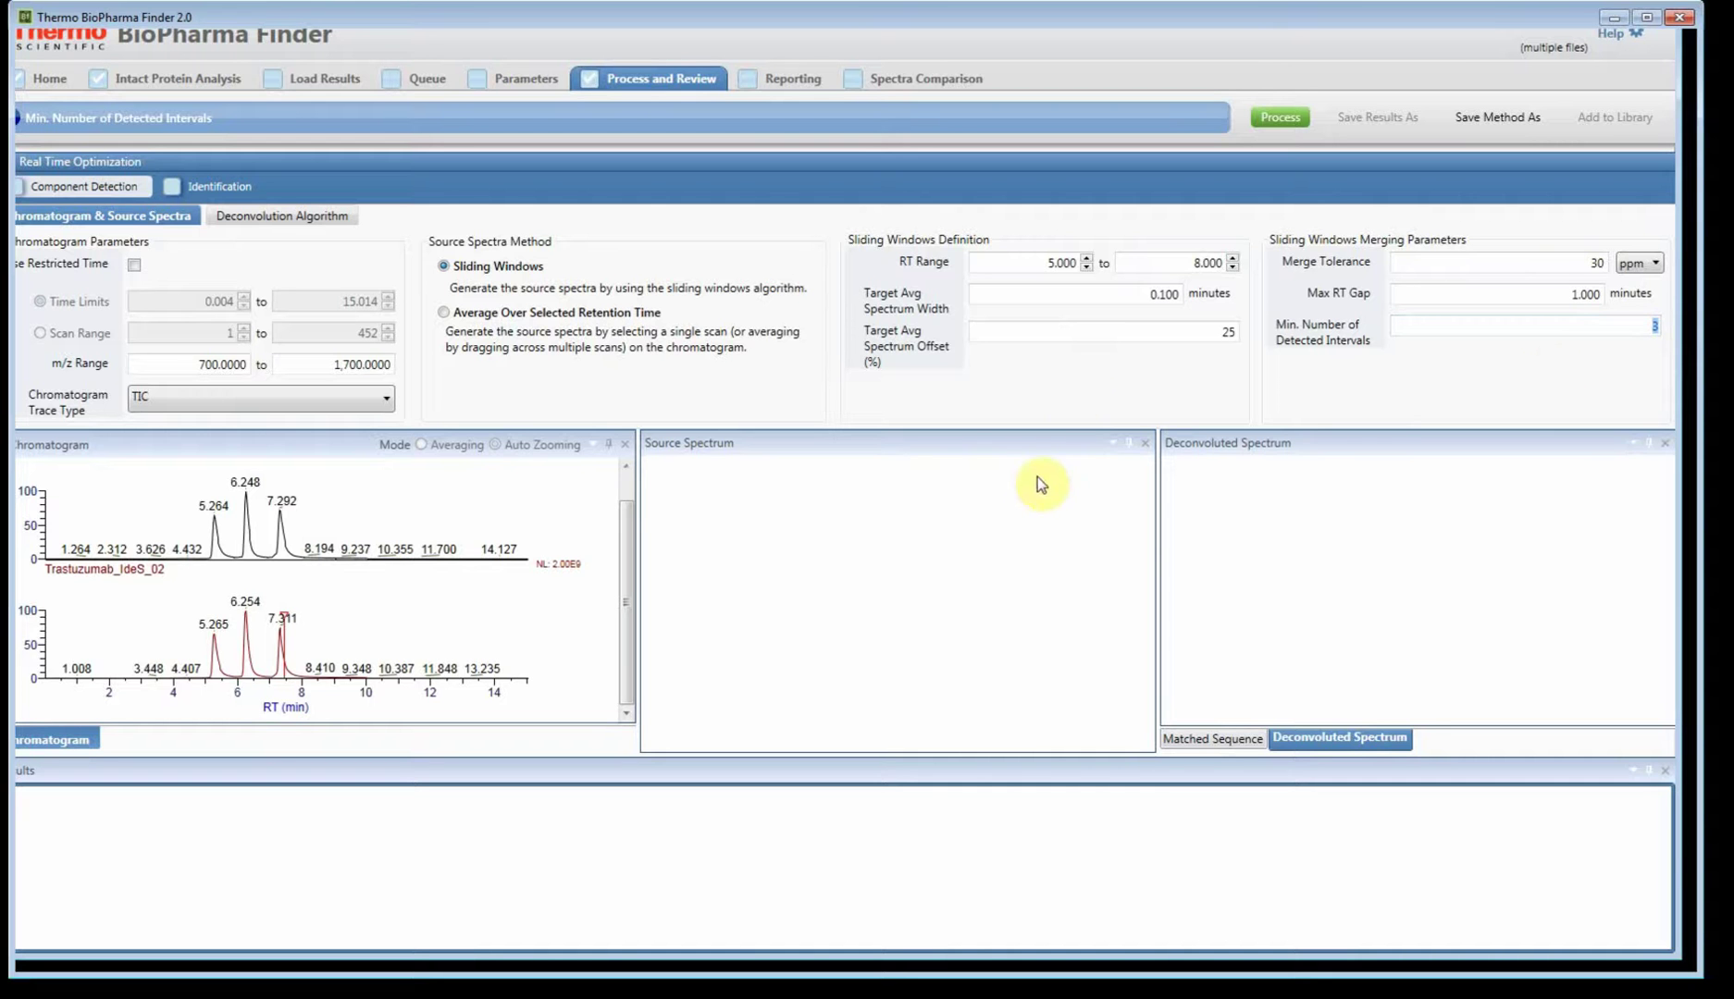
- Zoom the chromatogram around the three main peaks and start processing with the recommended sliding windows parameters, including a 34% spectrum offset
left_click(224, 703)
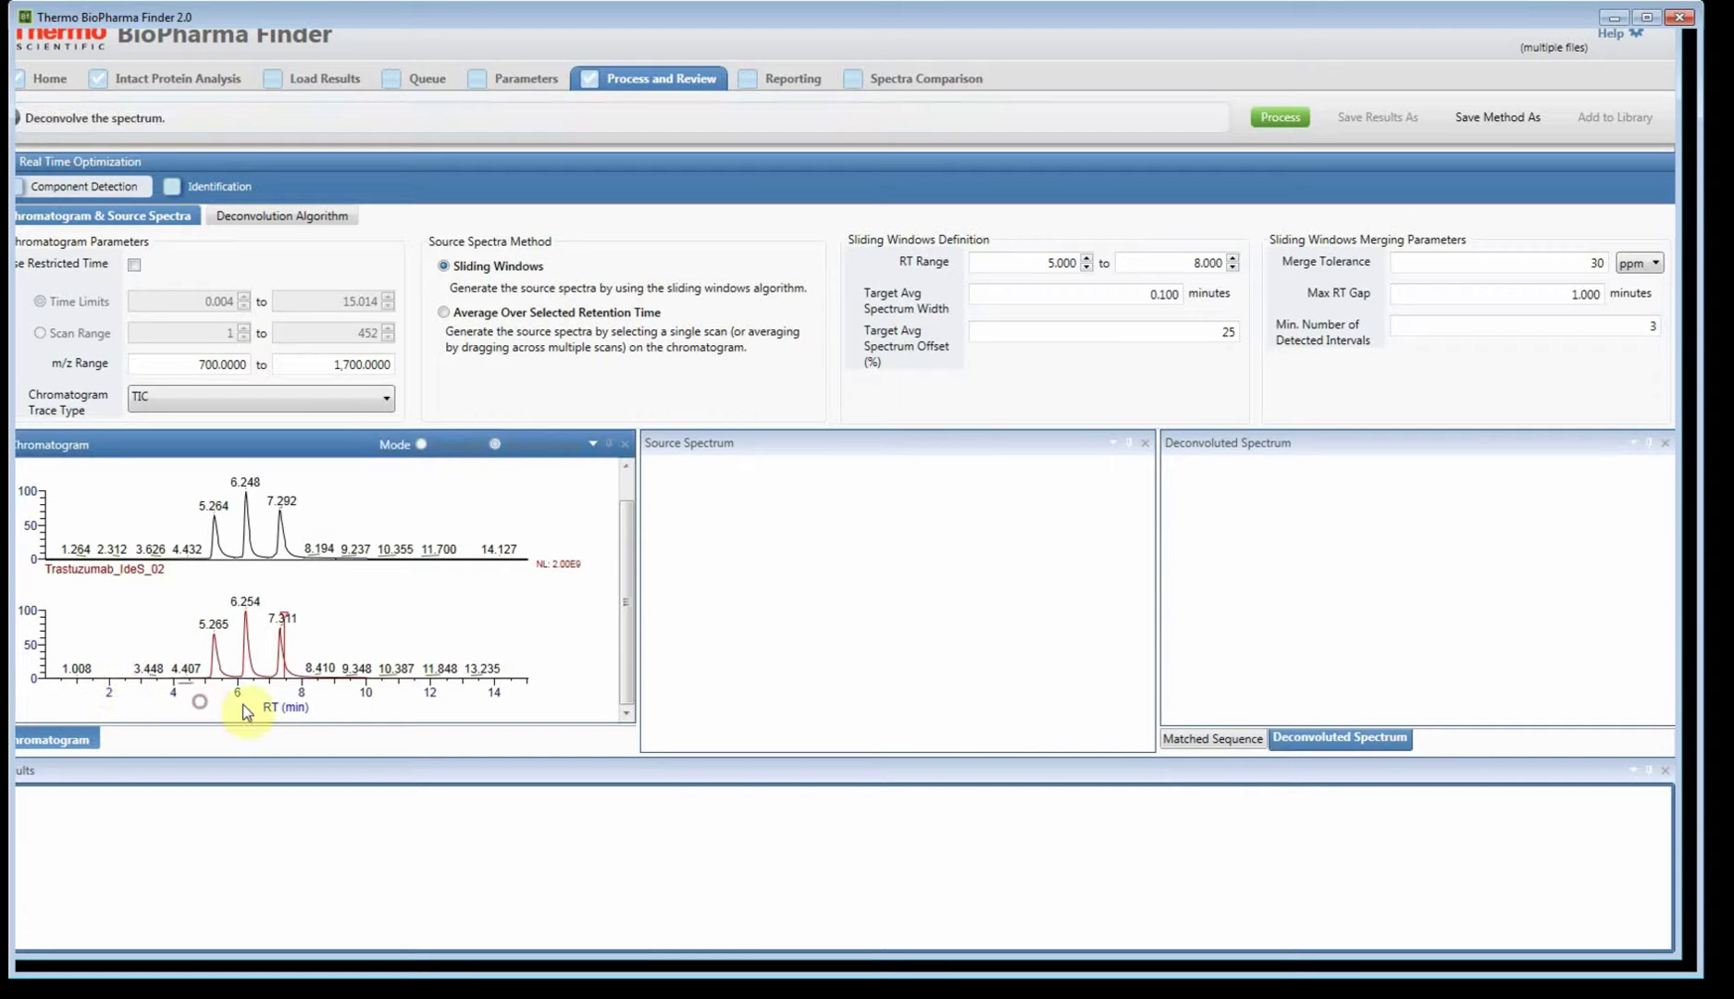
left_click(1303, 134)
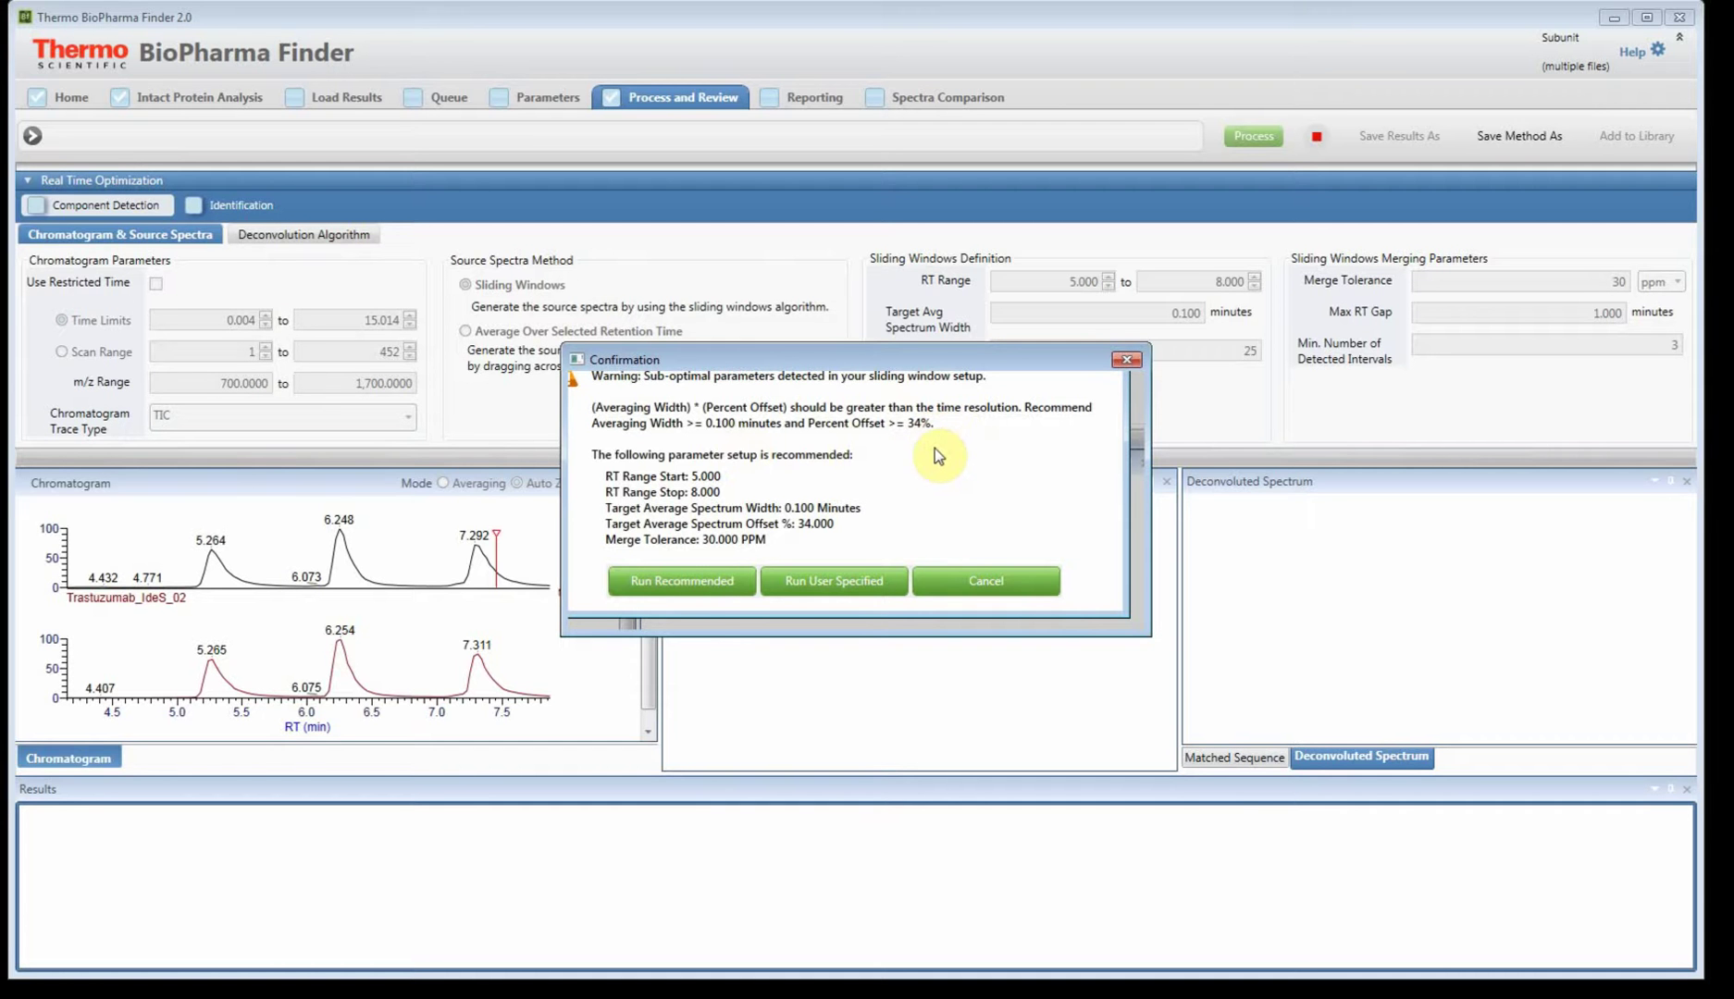
left_click(669, 597)
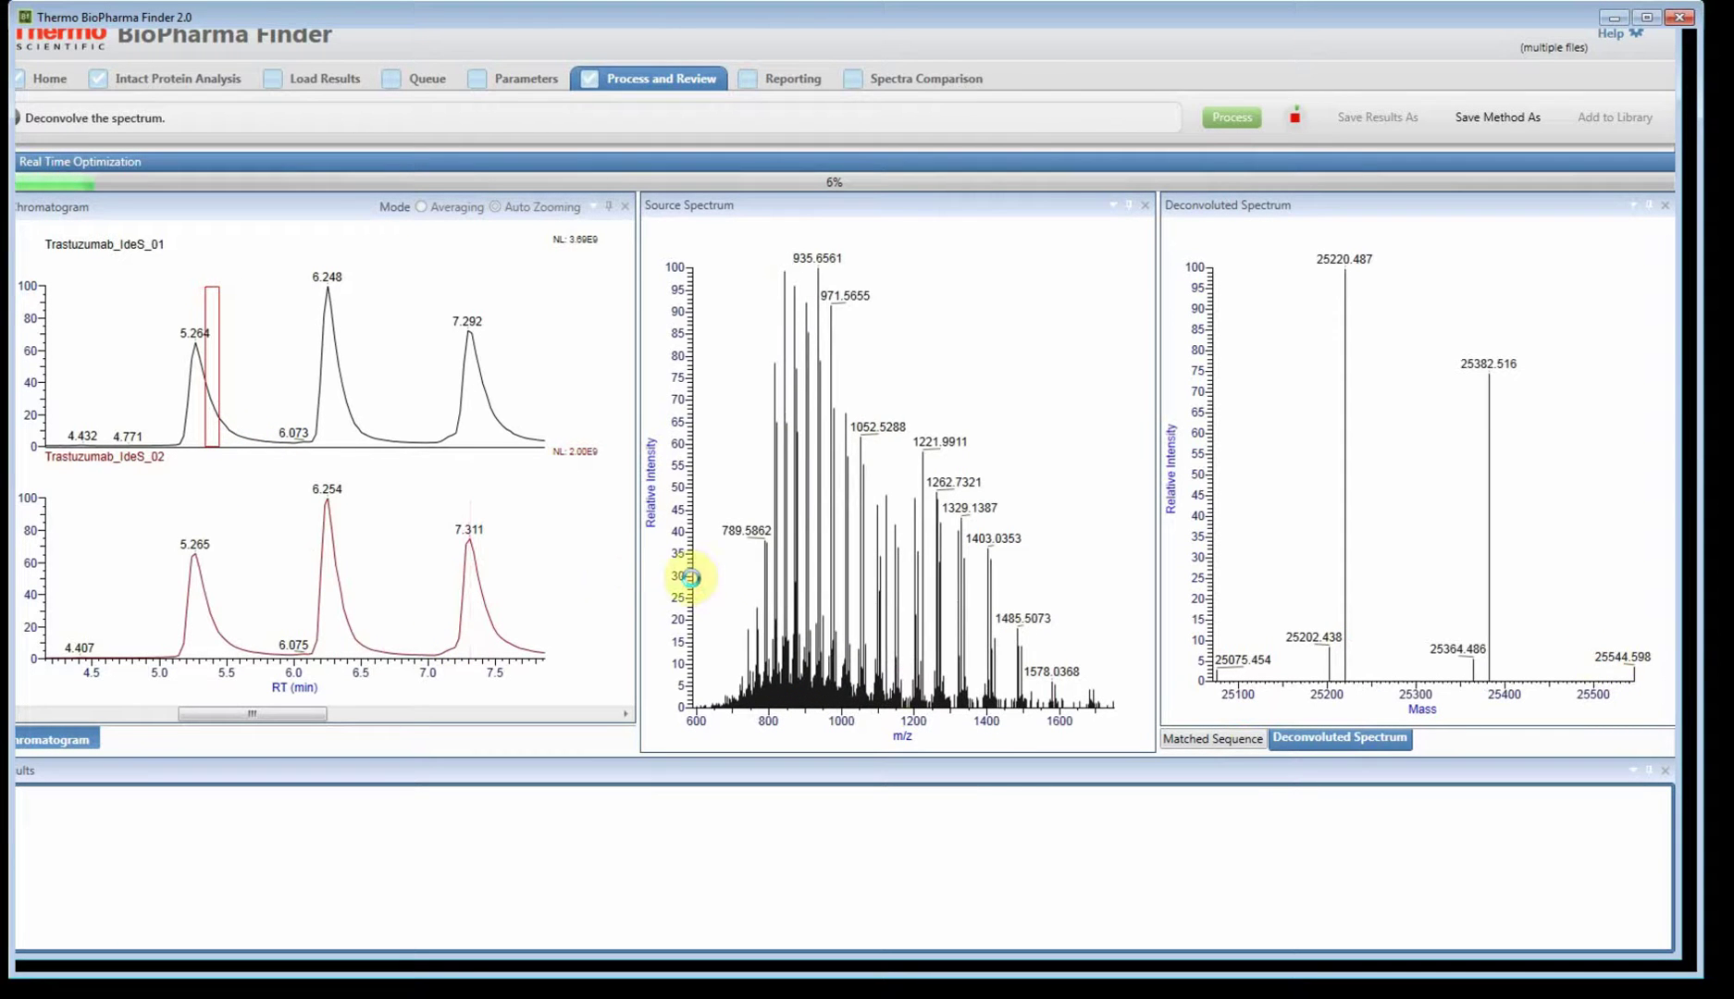
- Narrow the Chromatogram pane, follow the moving window across the peaks and abort the running deconvolution
left_click_drag(658, 571, 593, 571)
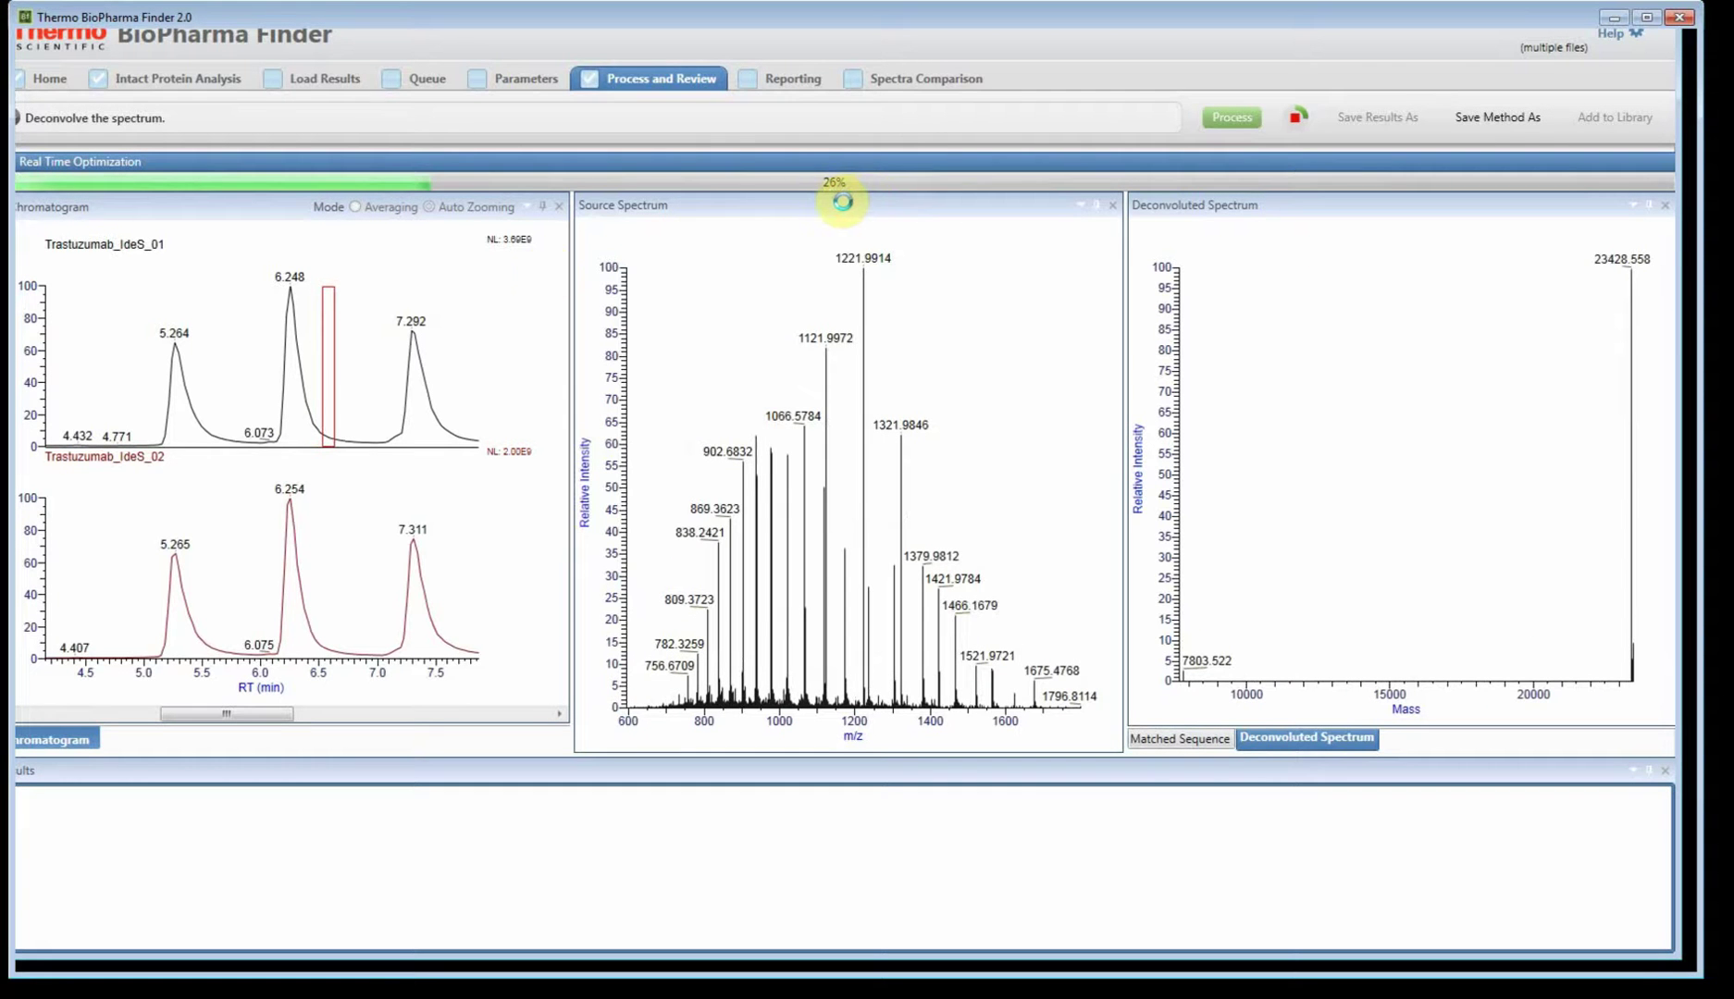
left_click(418, 344)
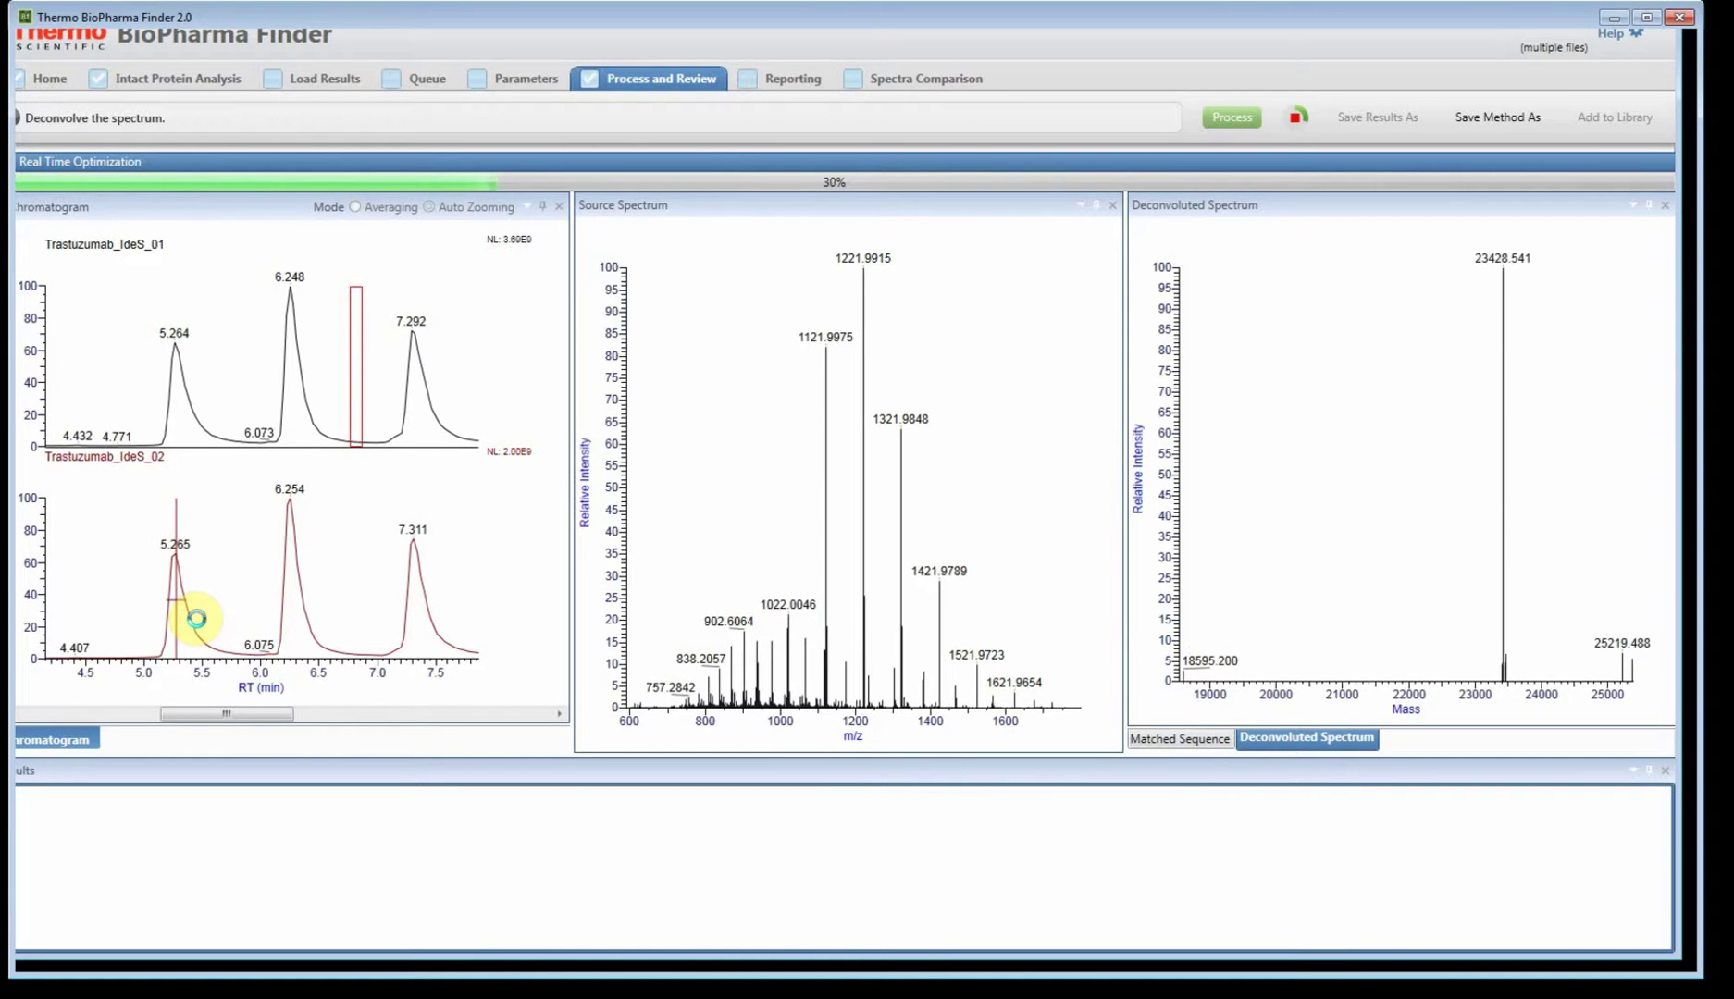
left_click(194, 573)
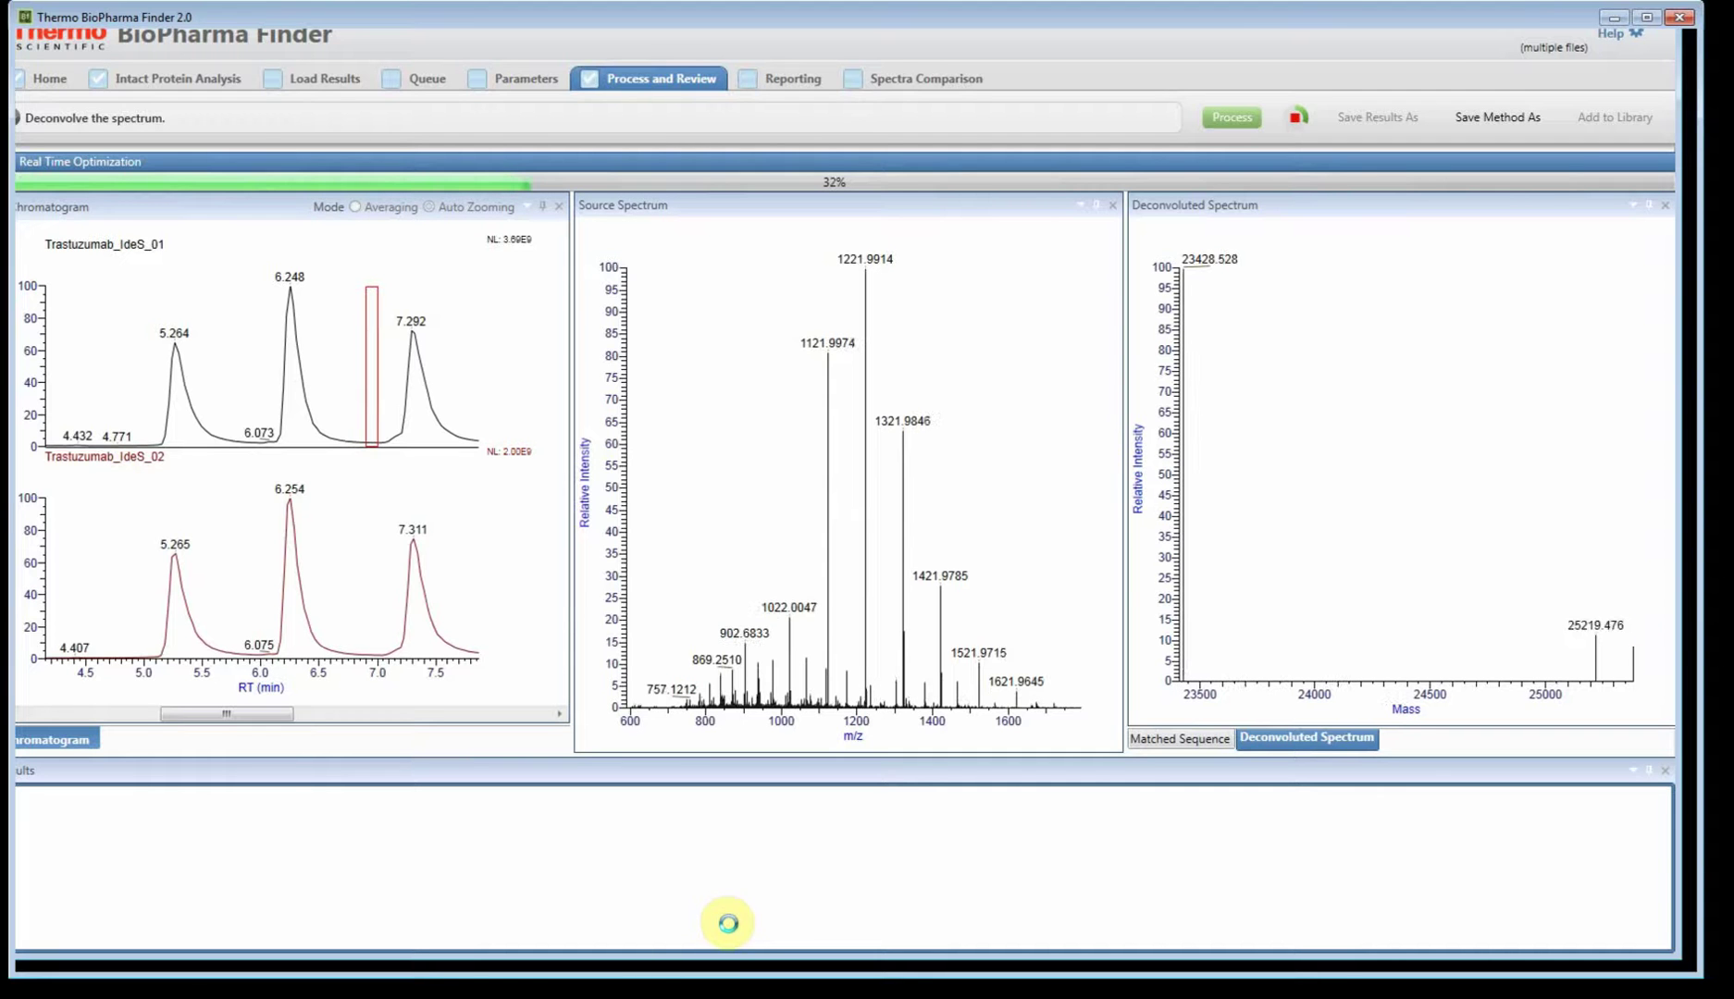
left_click(1298, 119)
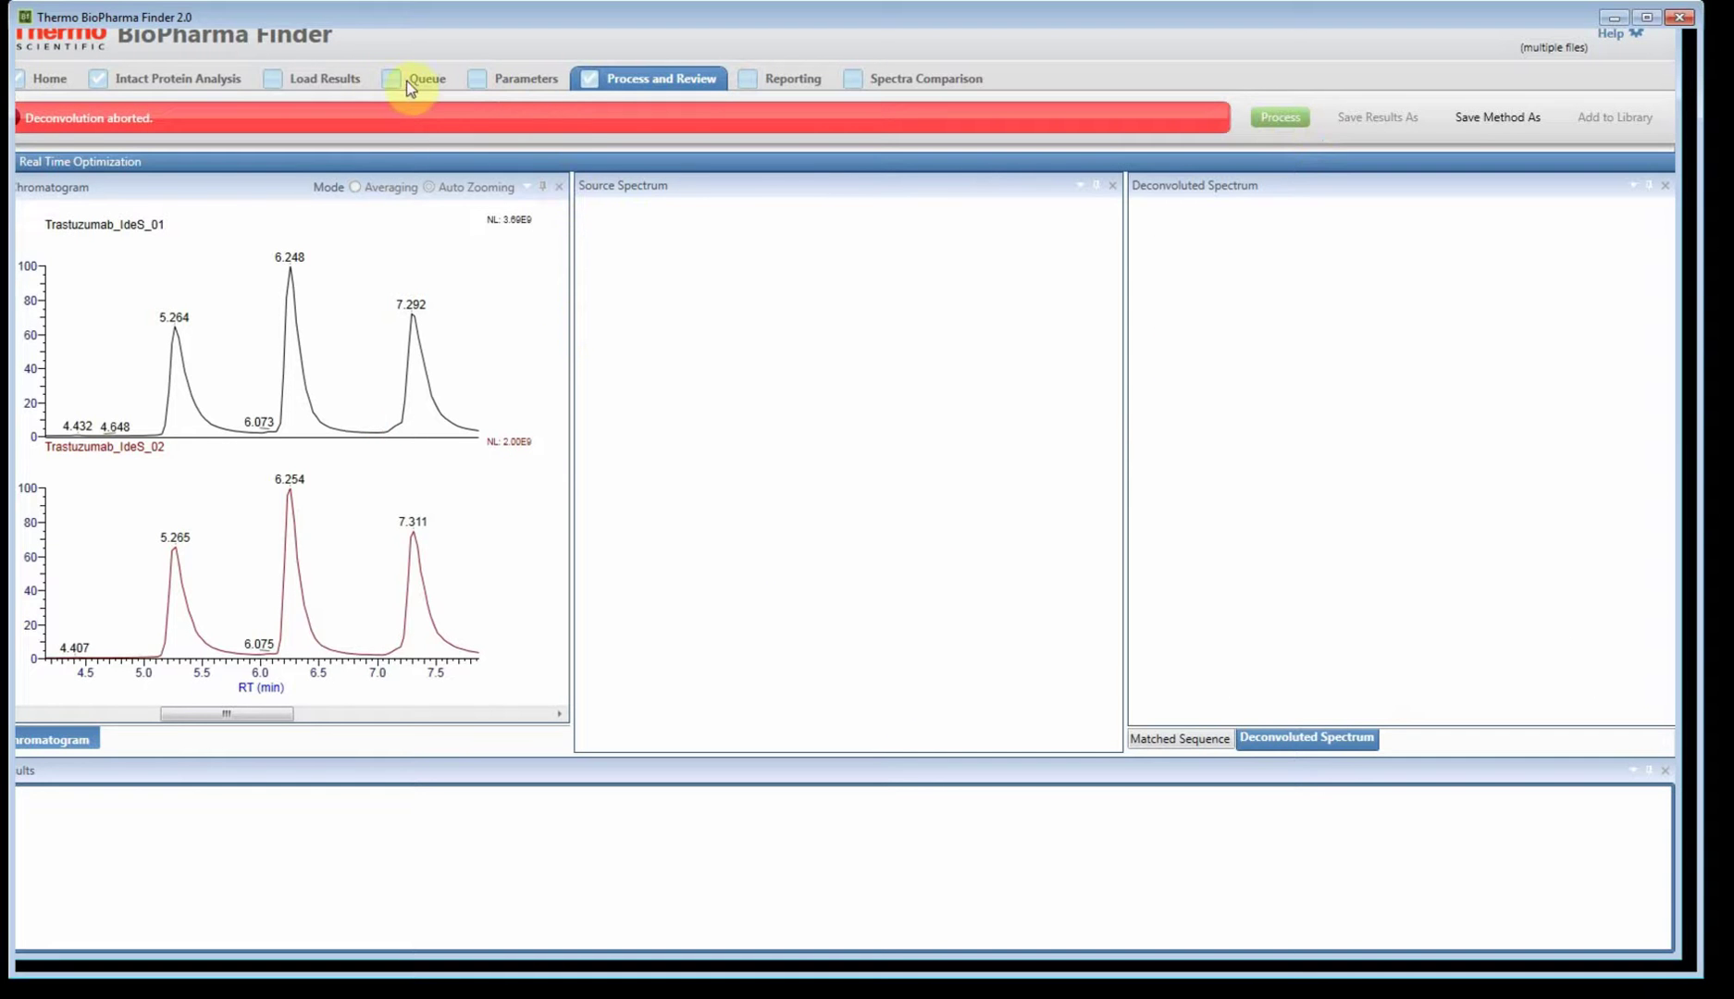
- Widen the Experiment Name column in the saved results list and load the Subunit Sliding Window result
left_click(349, 102)
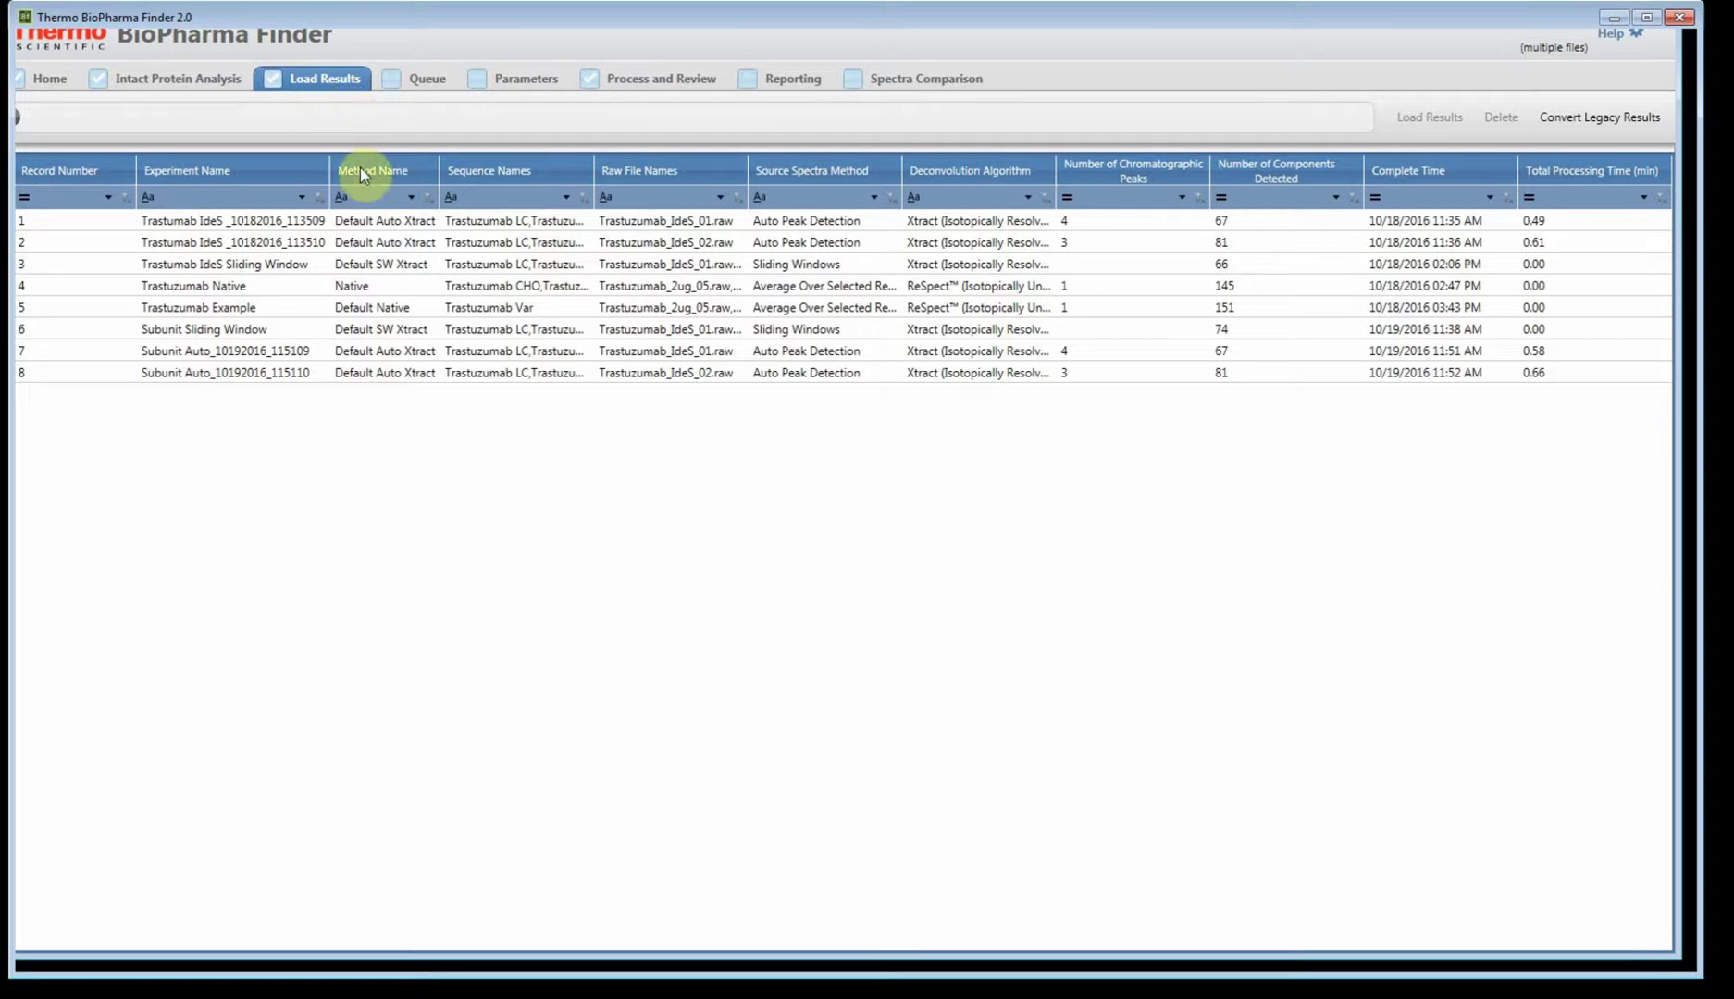
left_click_drag(354, 183, 383, 183)
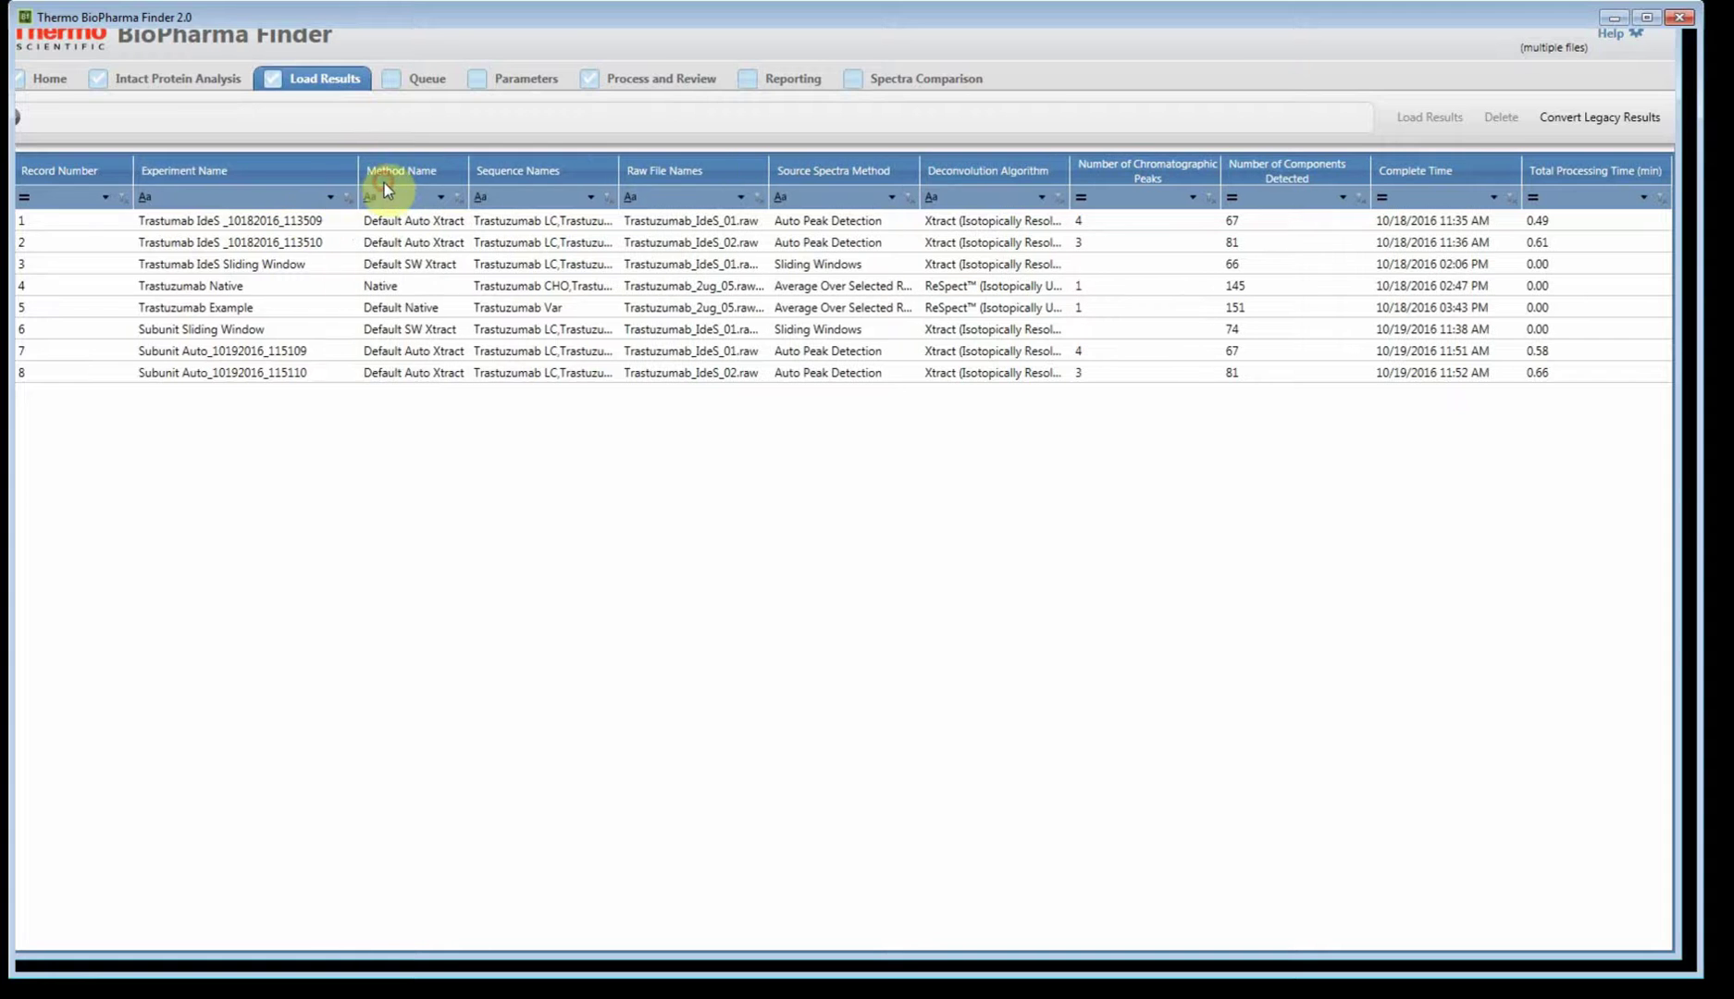
left_click(180, 331)
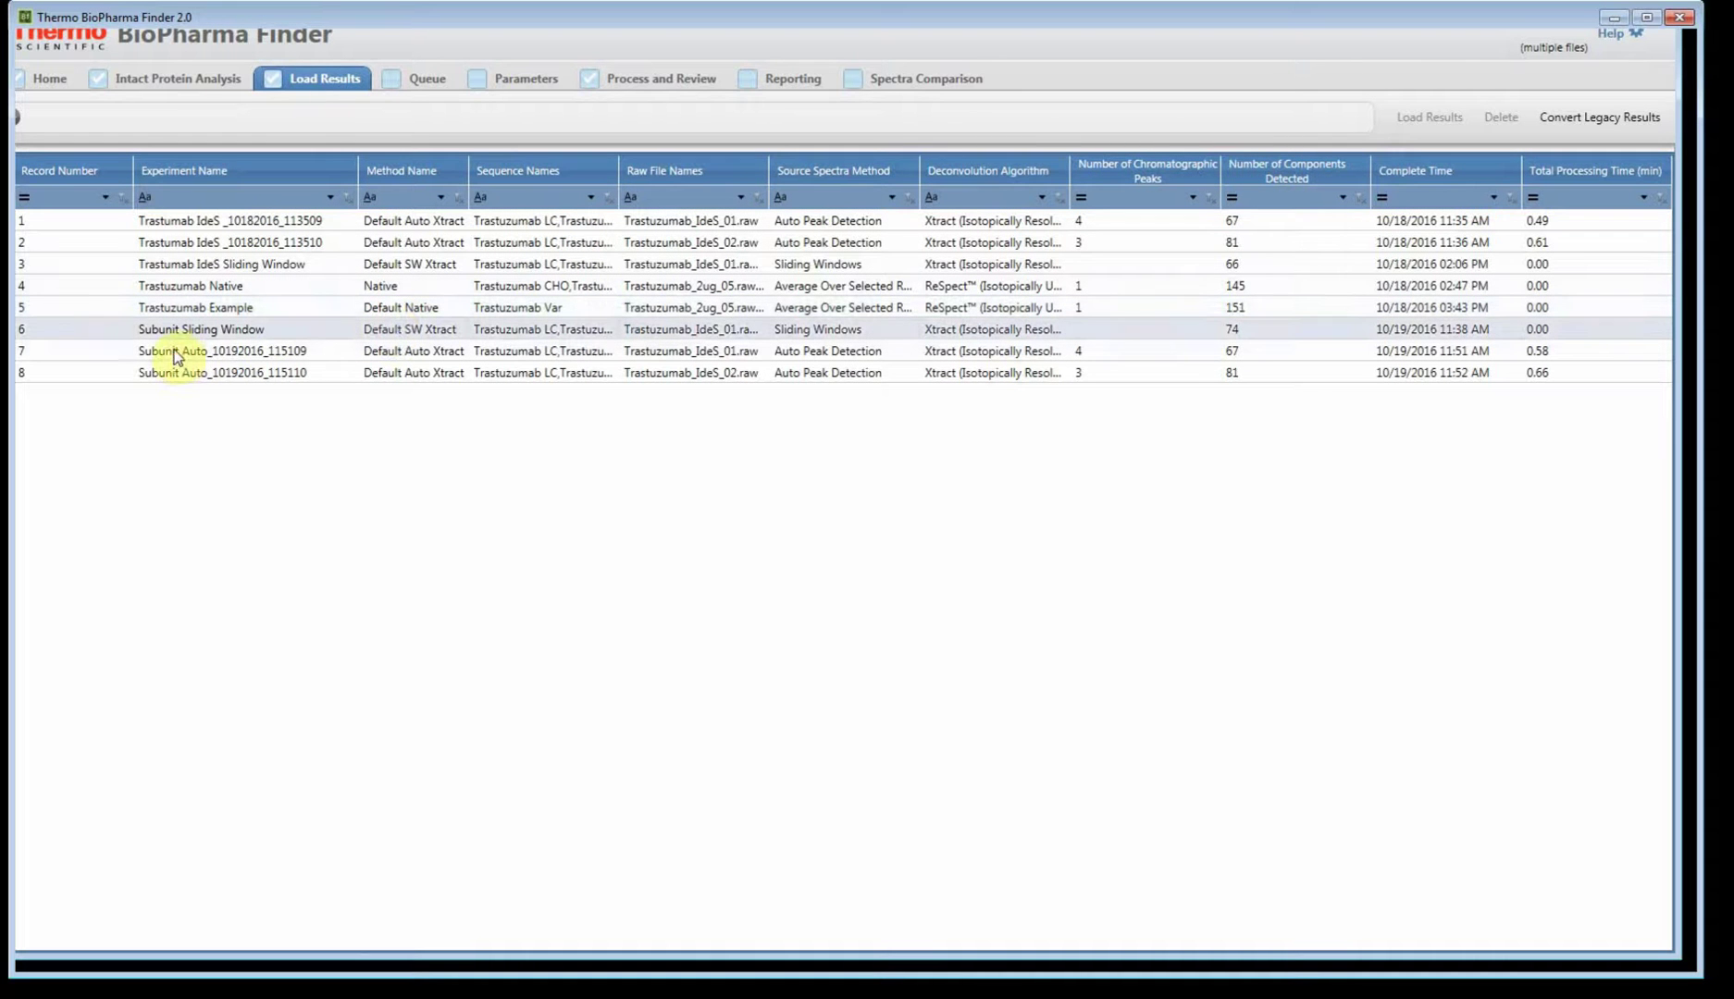
left_click(220, 355)
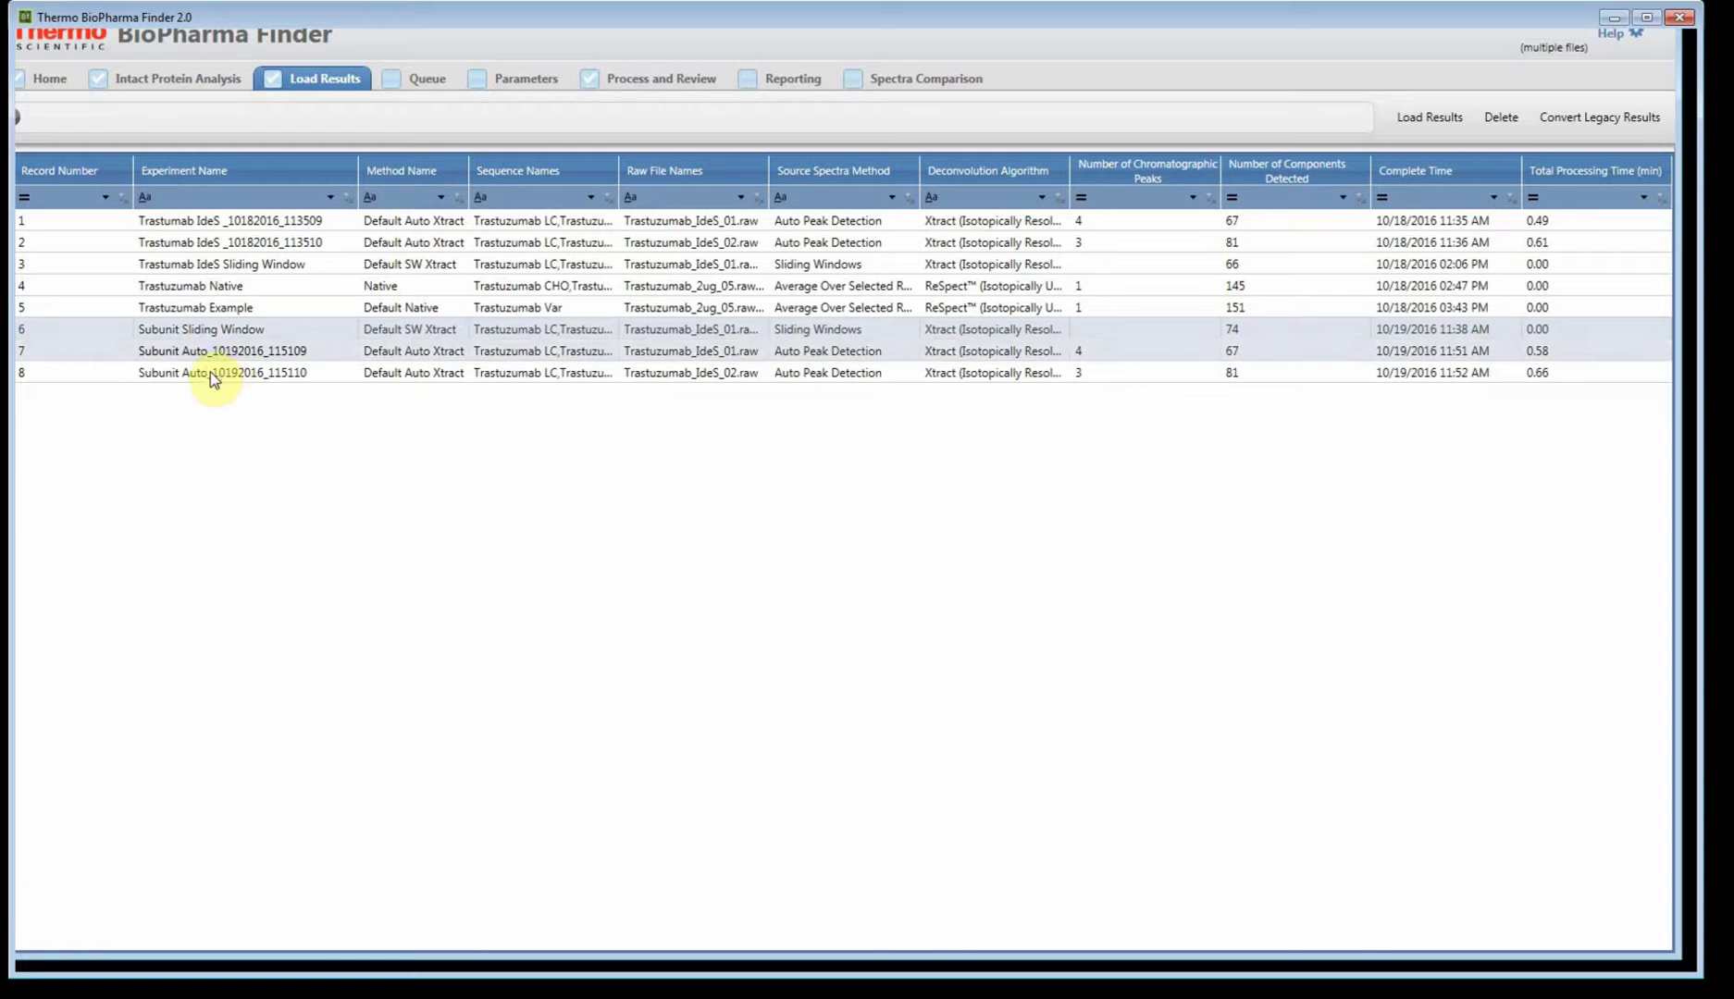
left_click(195, 375)
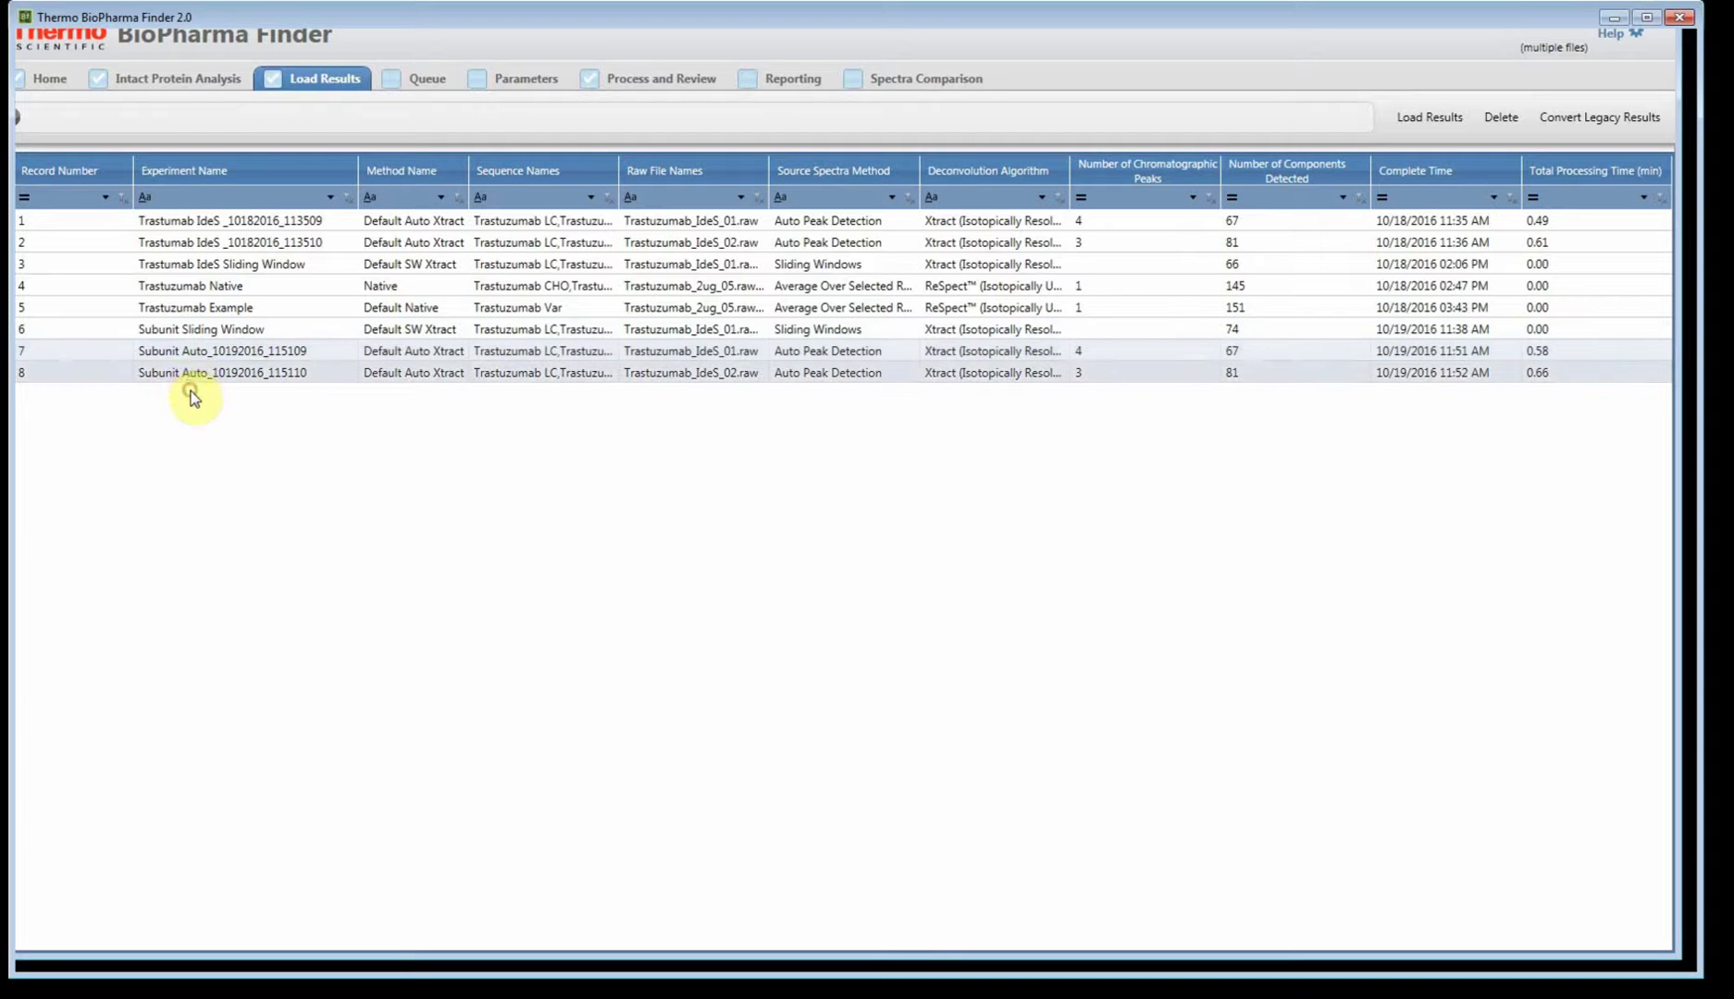
left_click(190, 374, "ctrl")
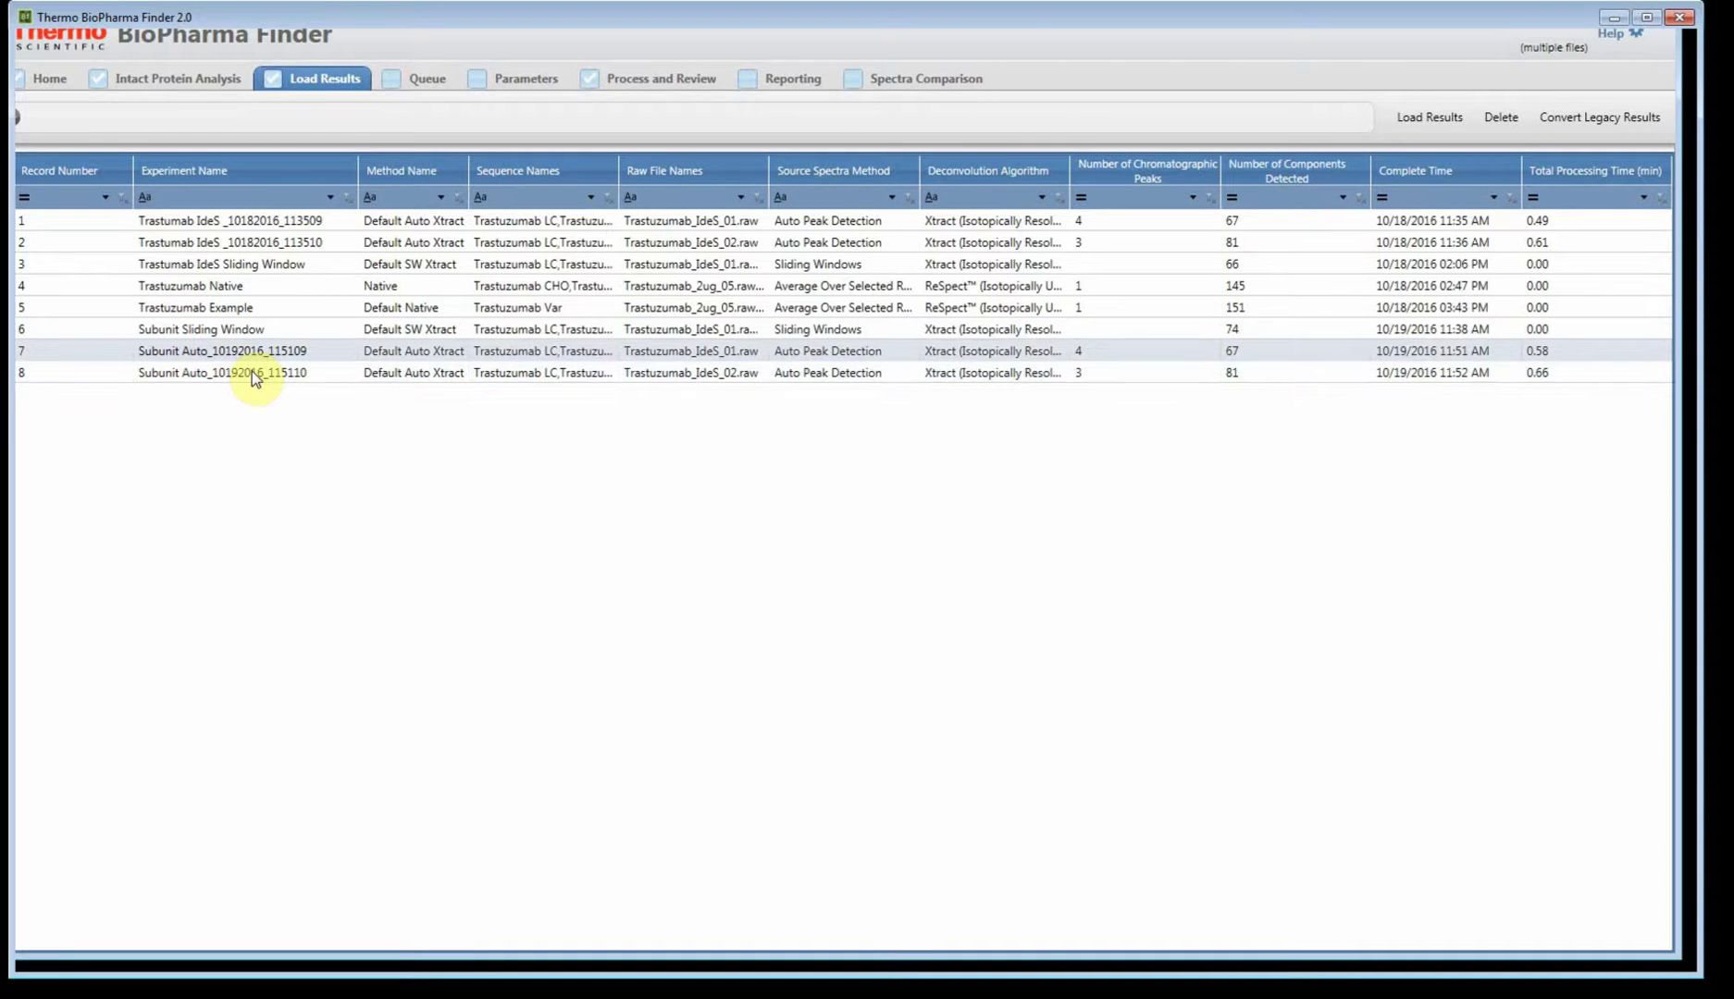
left_click(251, 371, "ctrl")
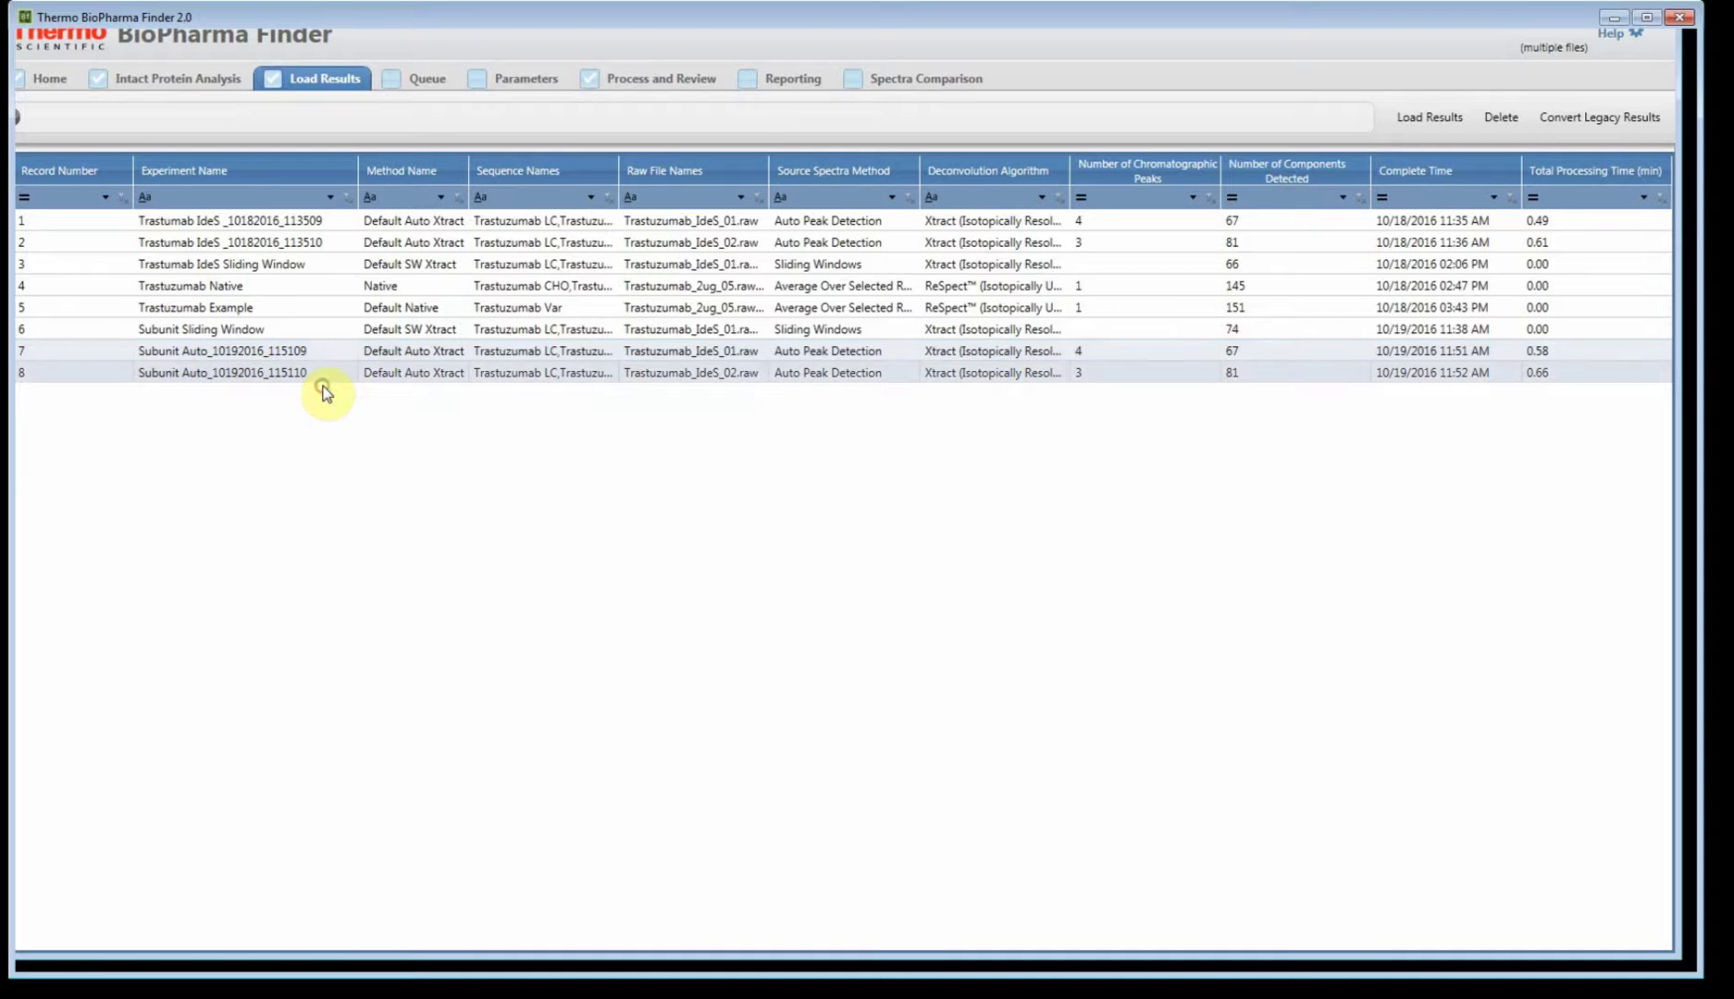
left_click(324, 379)
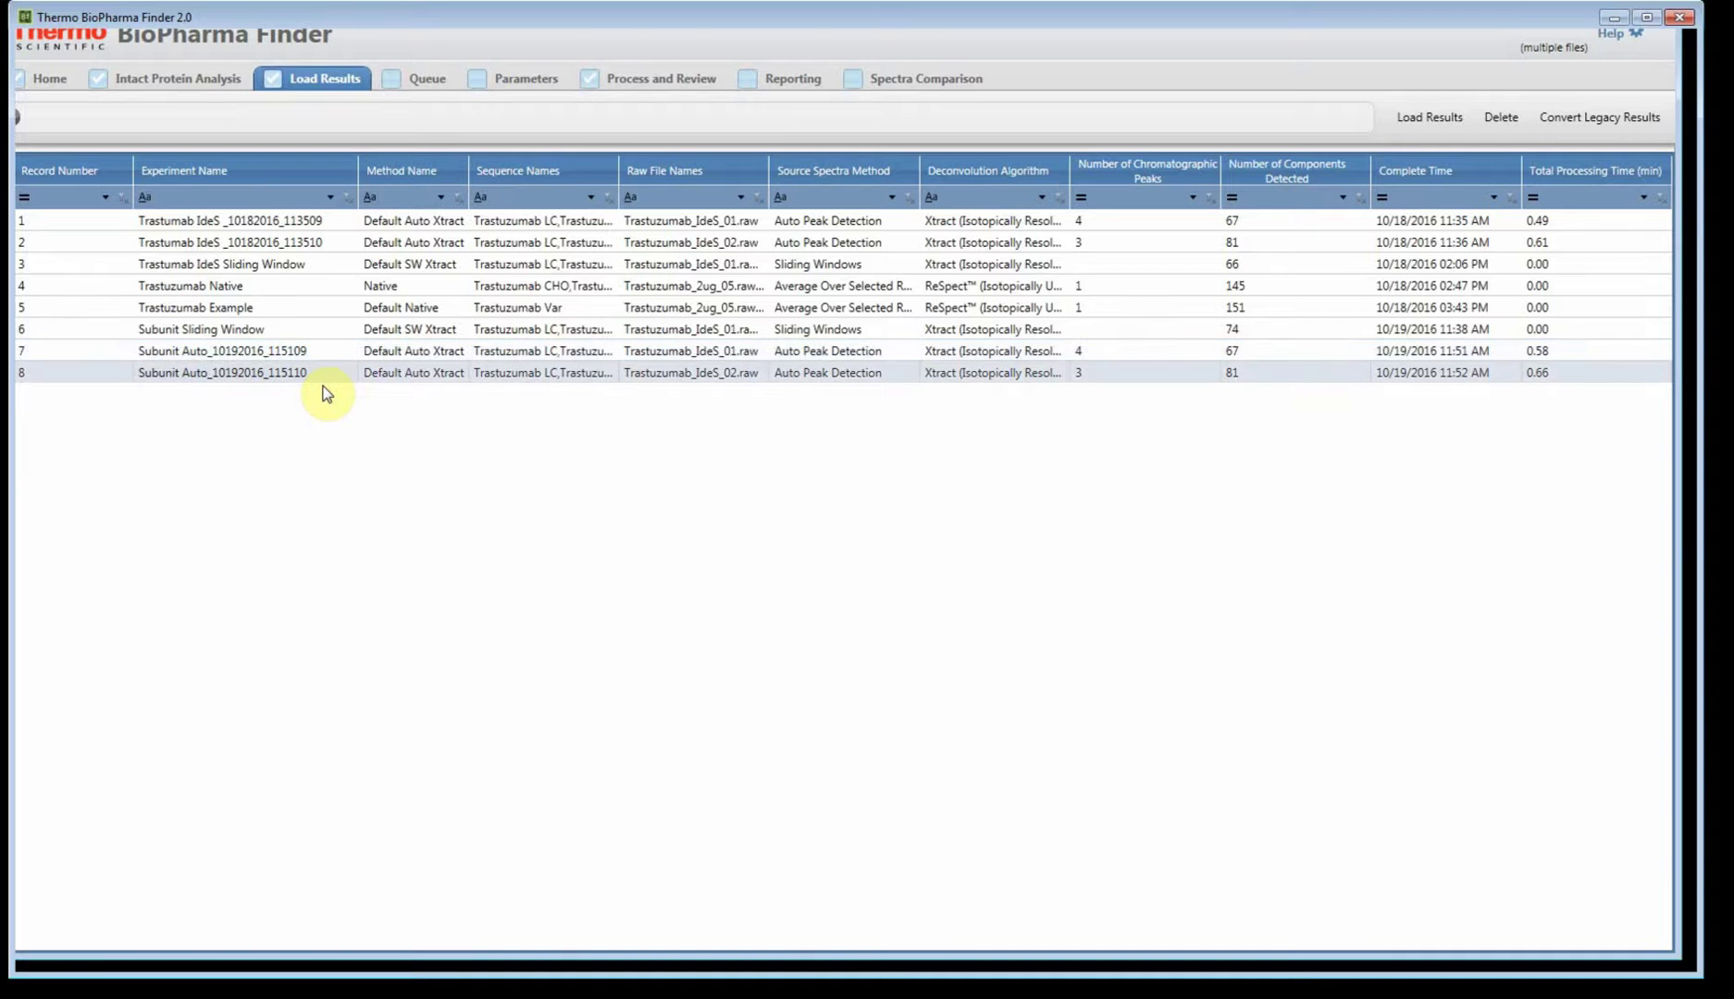
left_click(277, 329)
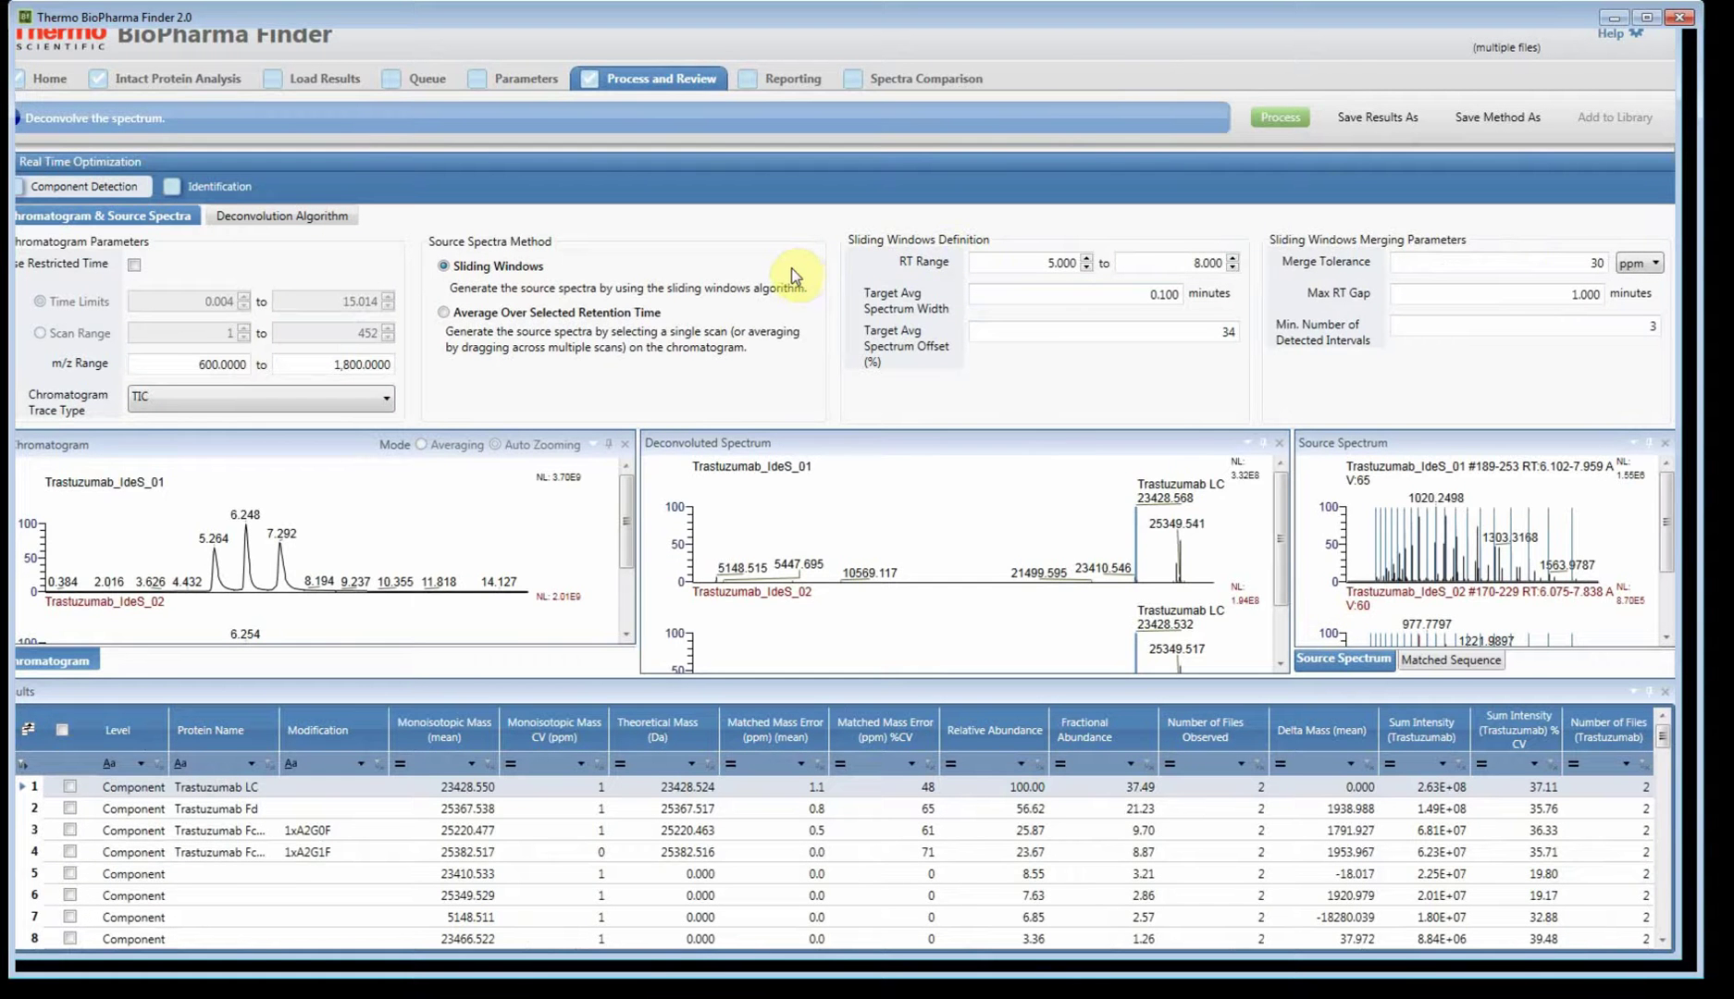
- Return to the saved results list and browse to C:\ProgramData\ThermoScientific in Windows Explorer
left_click(360, 95)
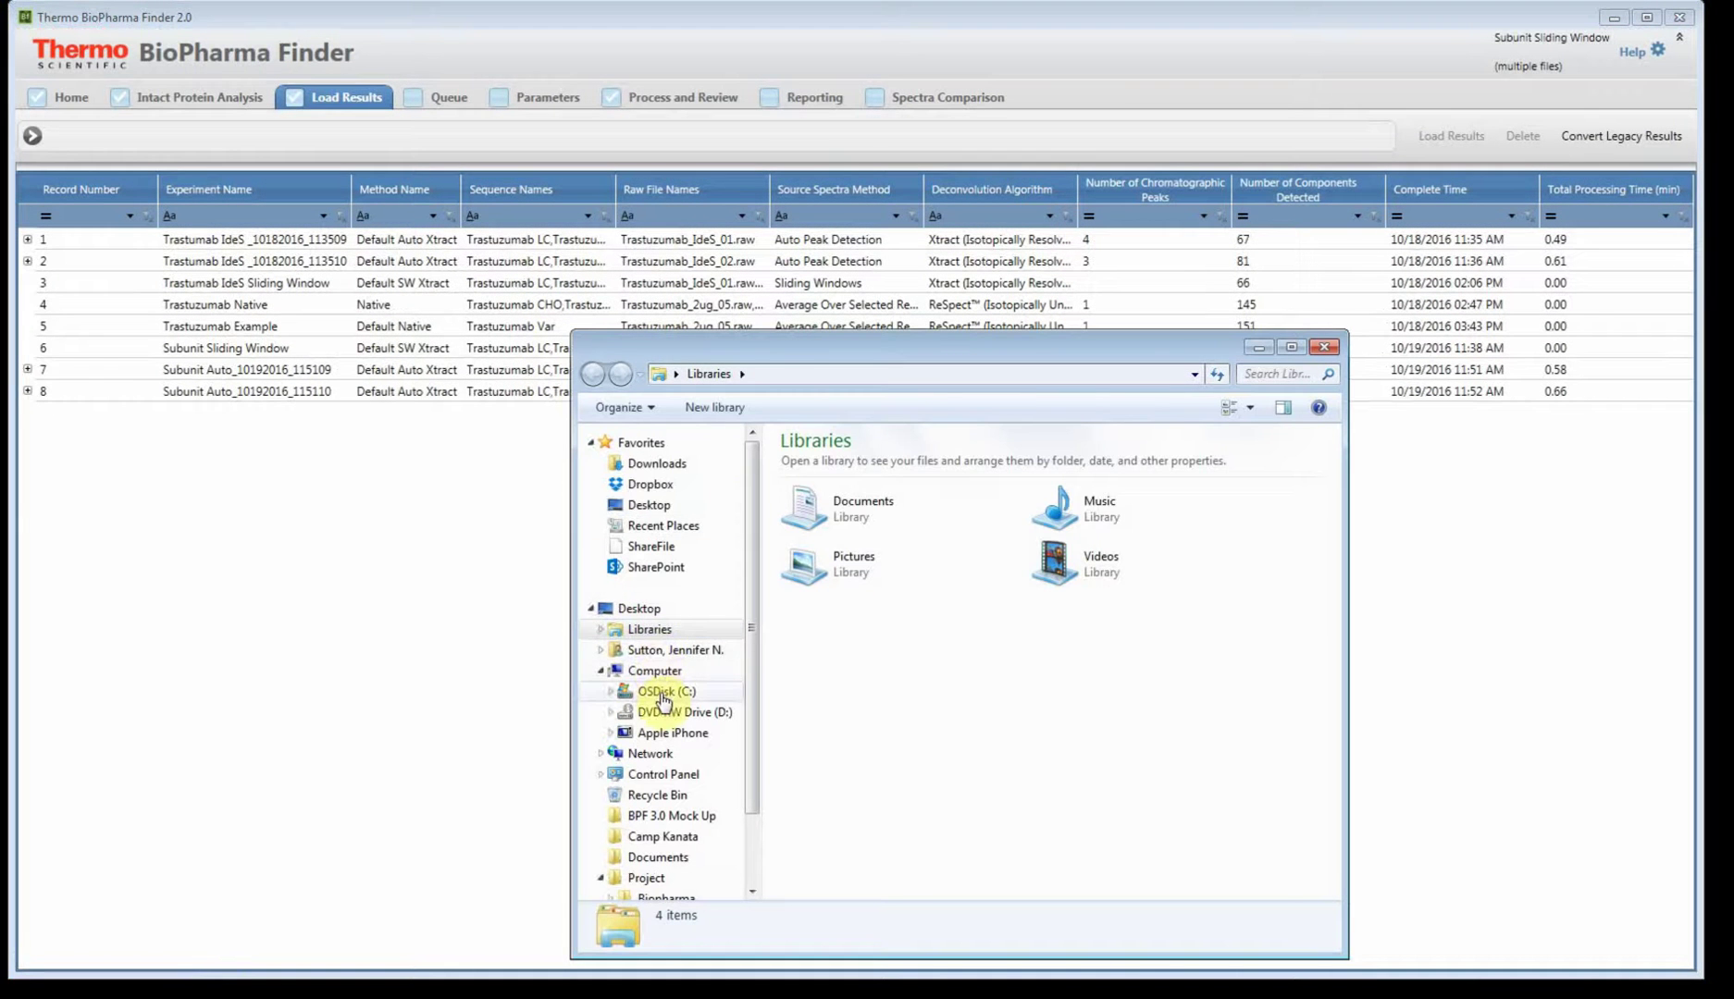
left_click(661, 693)
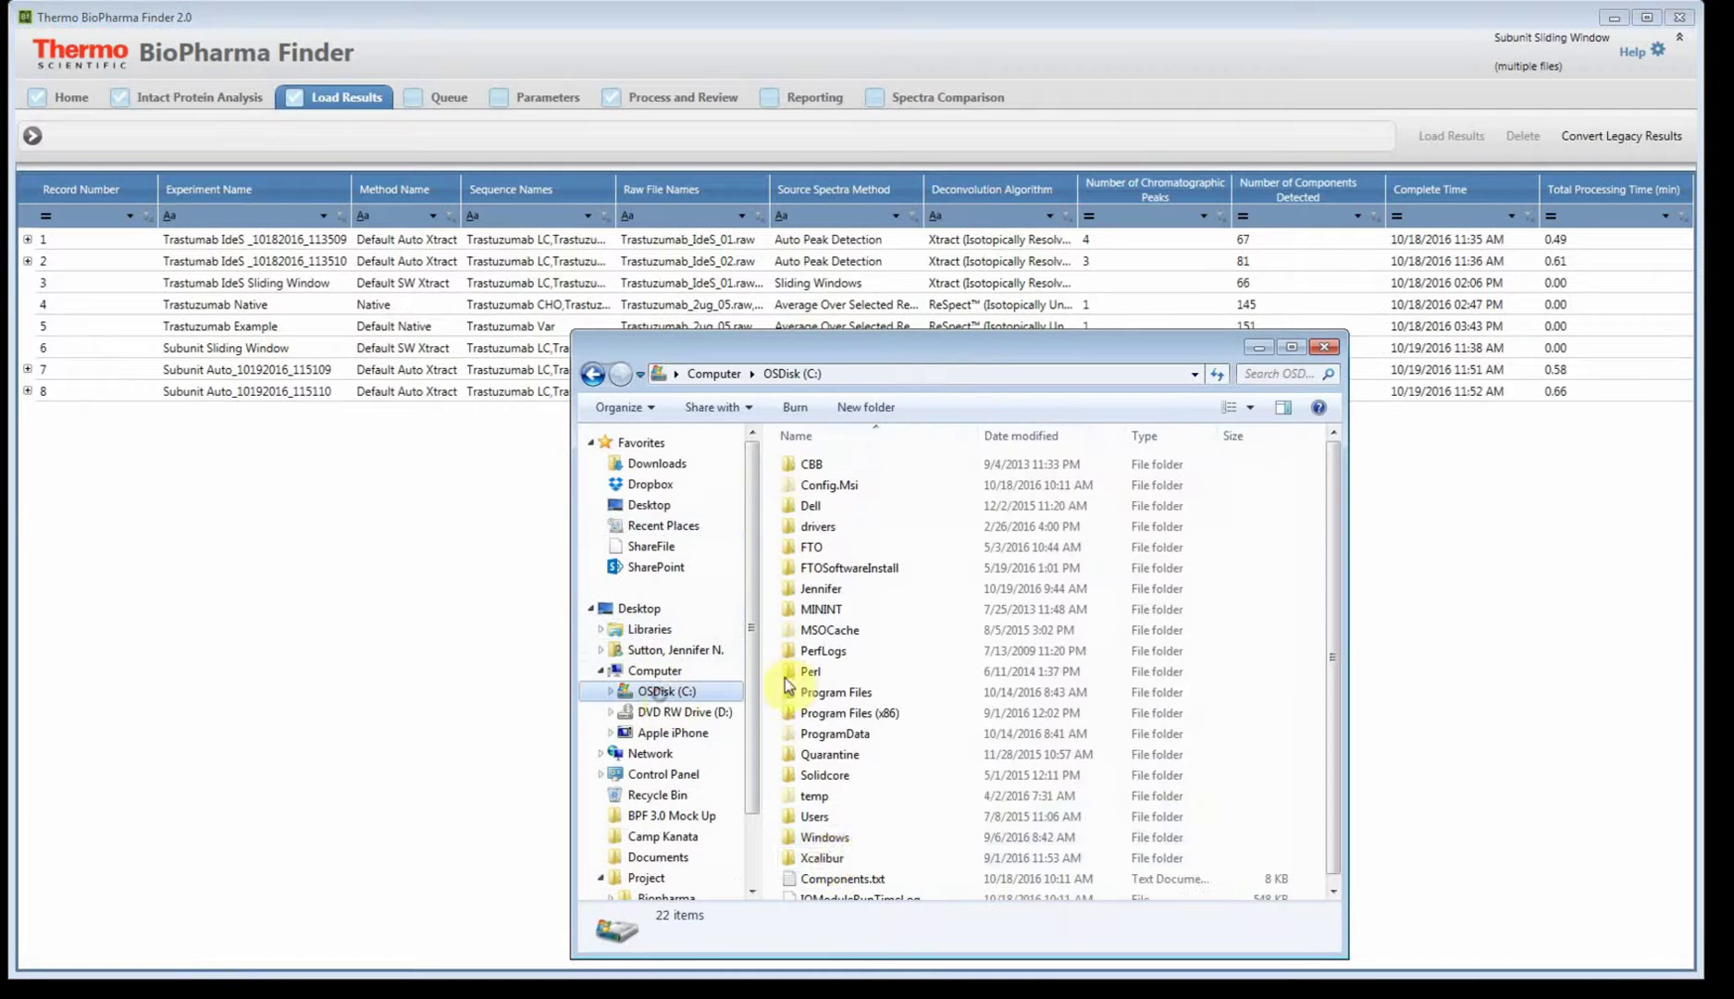
double_click(856, 734)
scroll(877, 779, "down", 4)
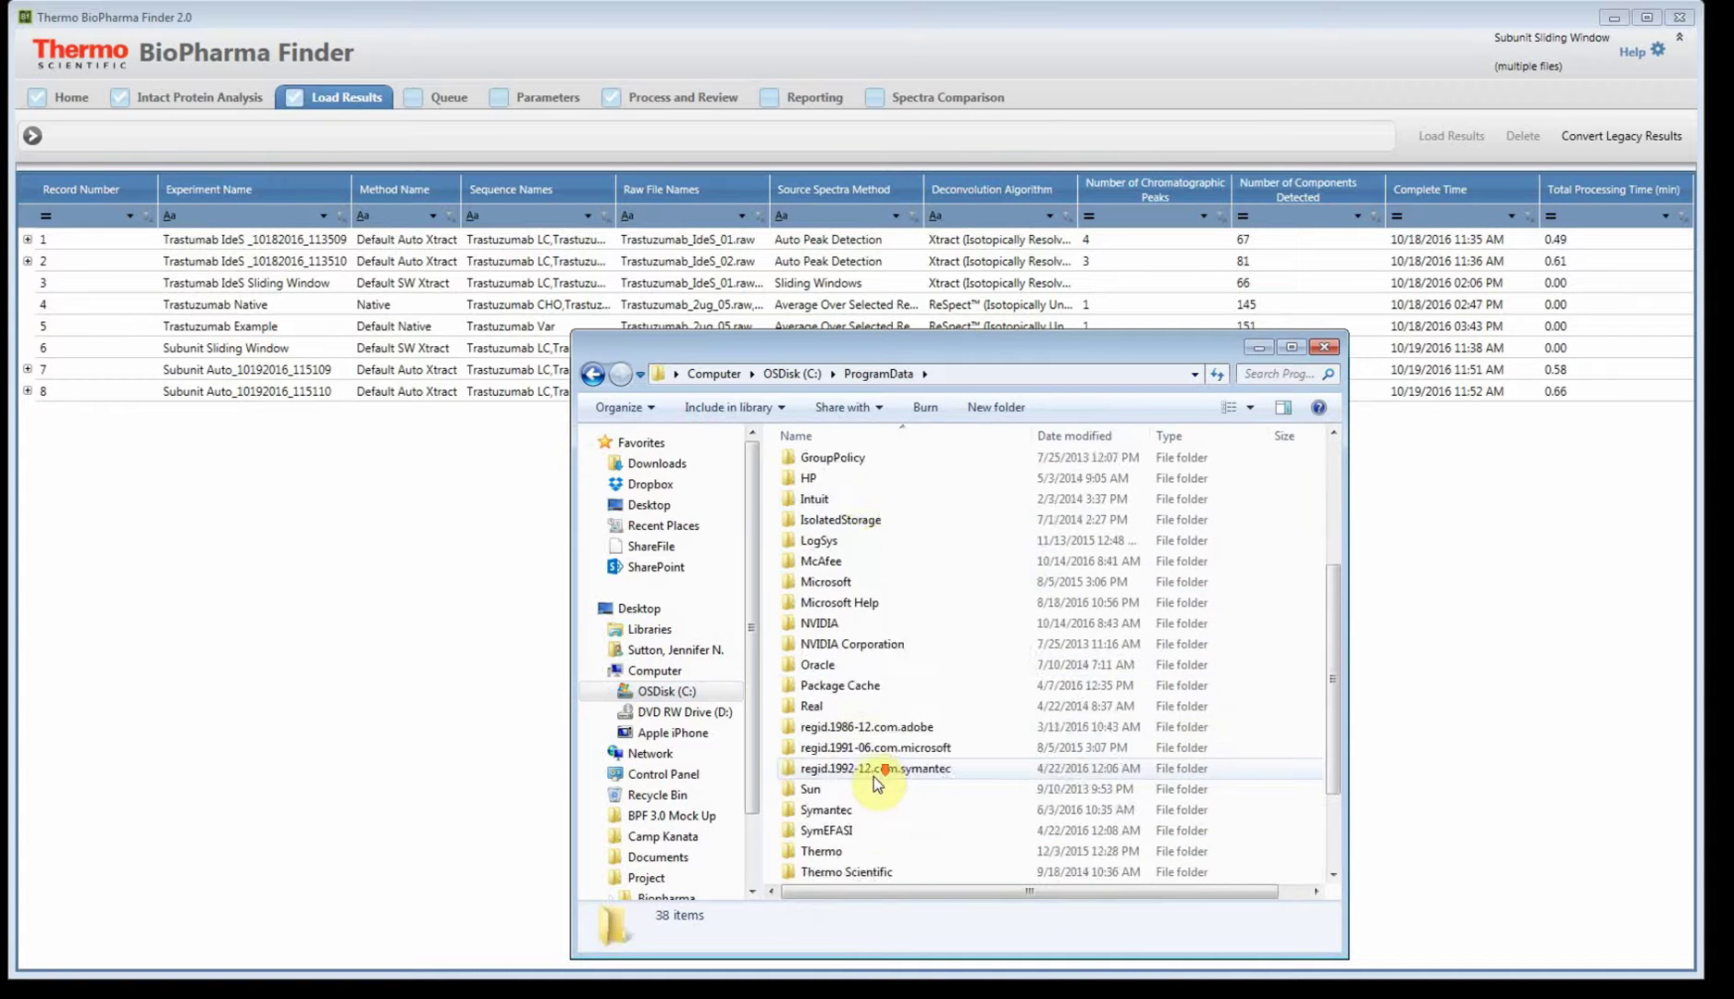
scroll(874, 776, "down", 2)
double_click(870, 771)
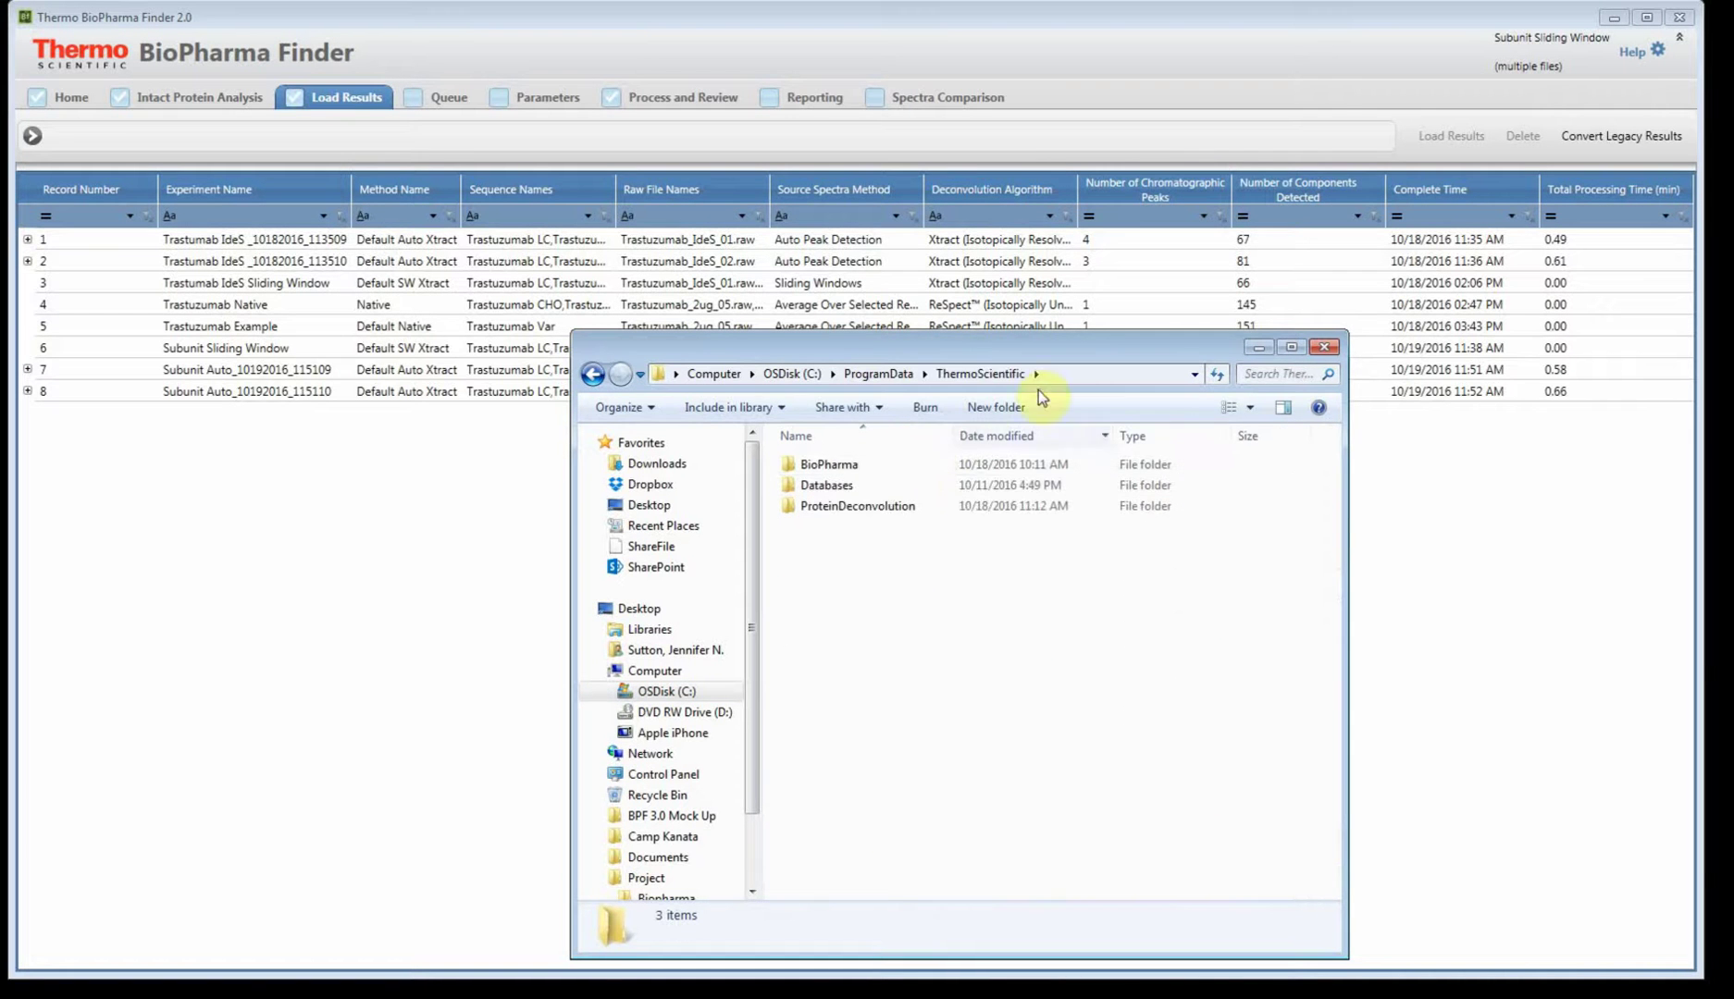
left_click_drag(992, 307, 890, 291)
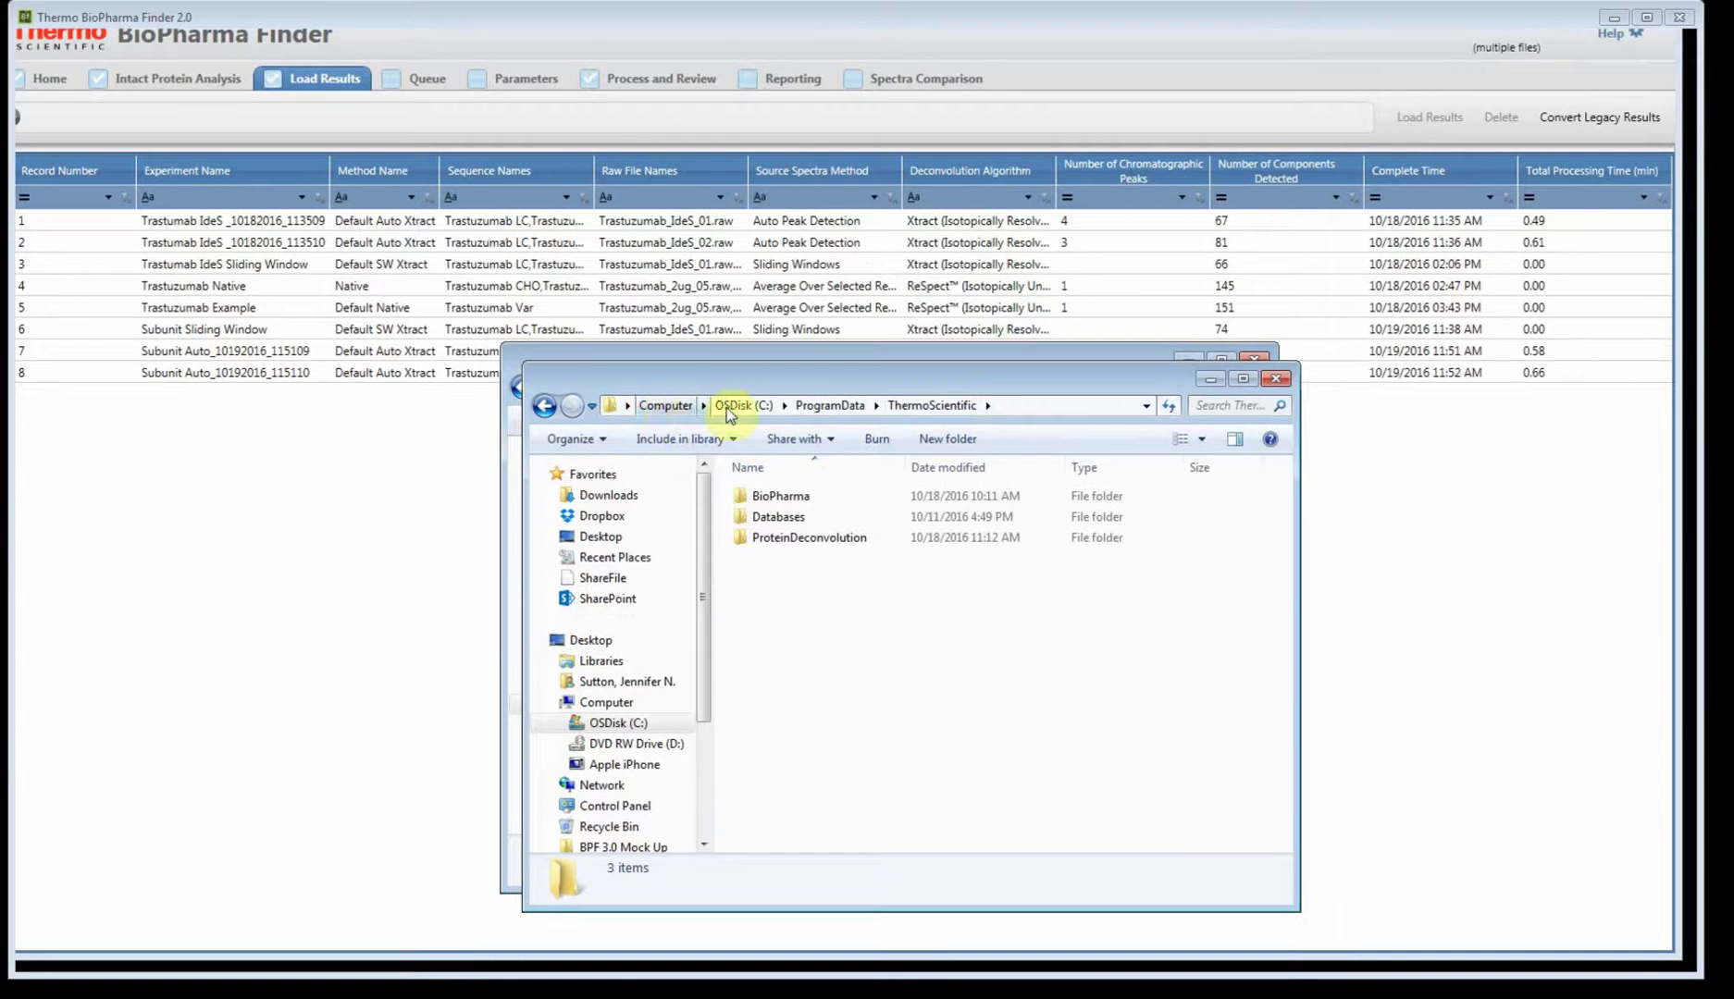
- Show the ThermoScientific folder's full path, inspect its Databases\BioPharma subfolder and close the Explorer window
left_click(1036, 408)
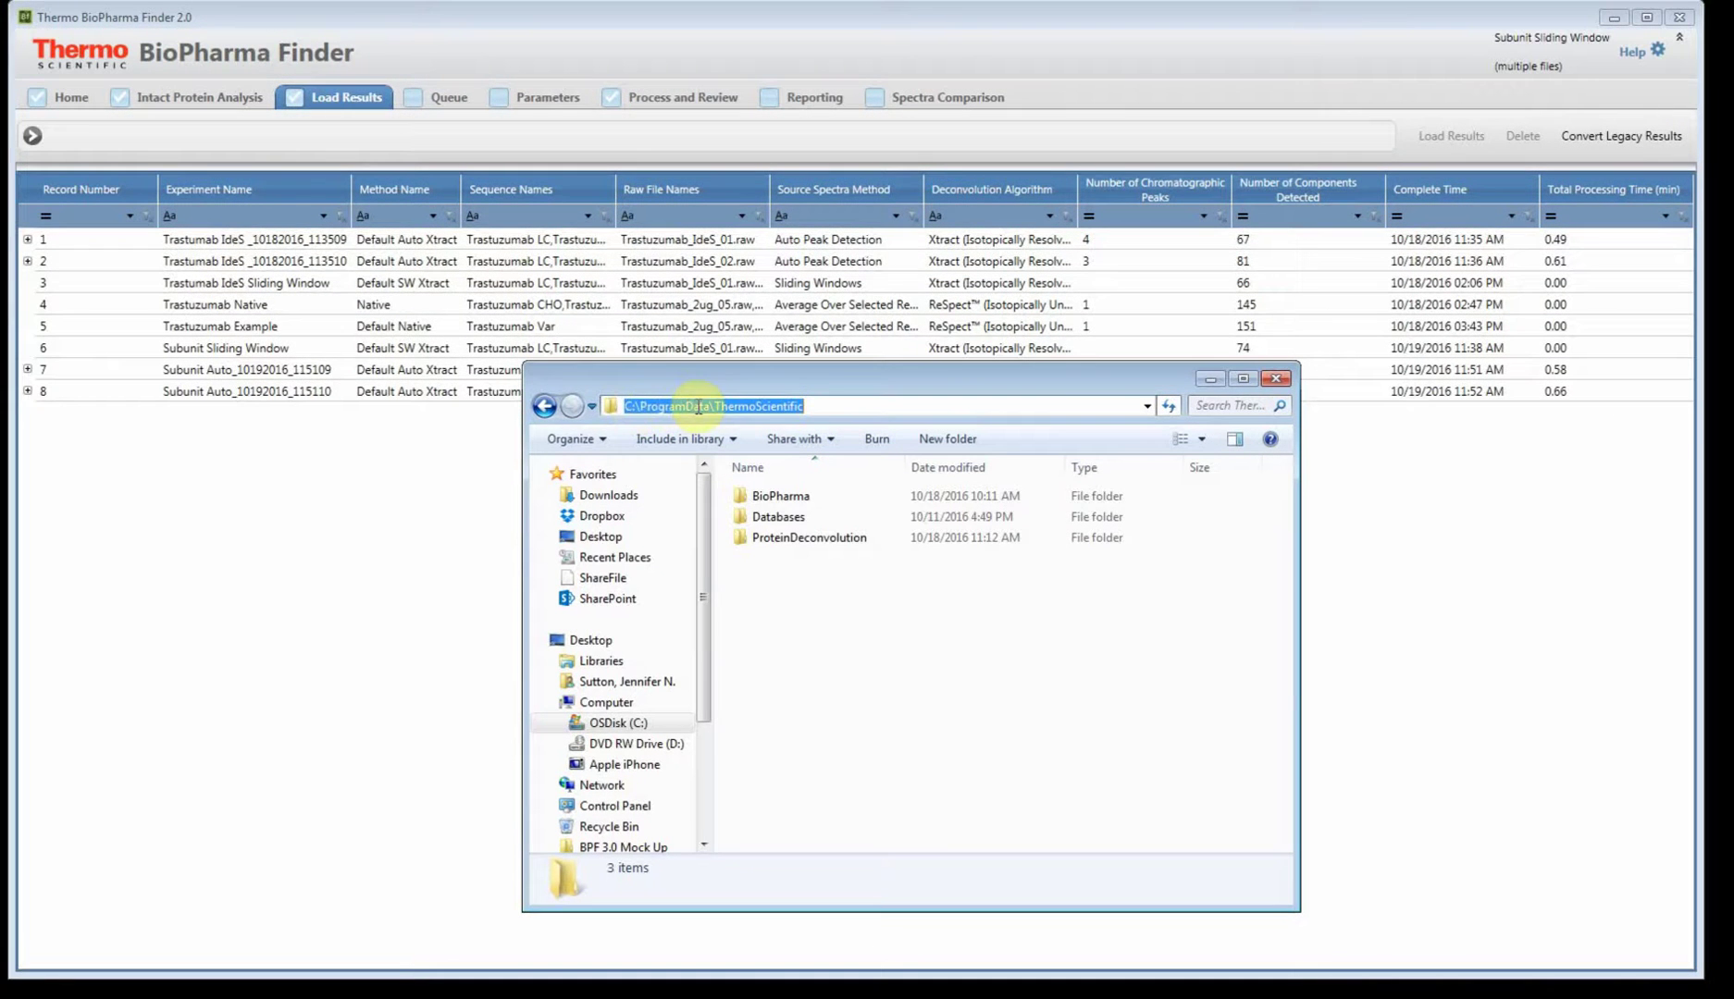
left_click(823, 406)
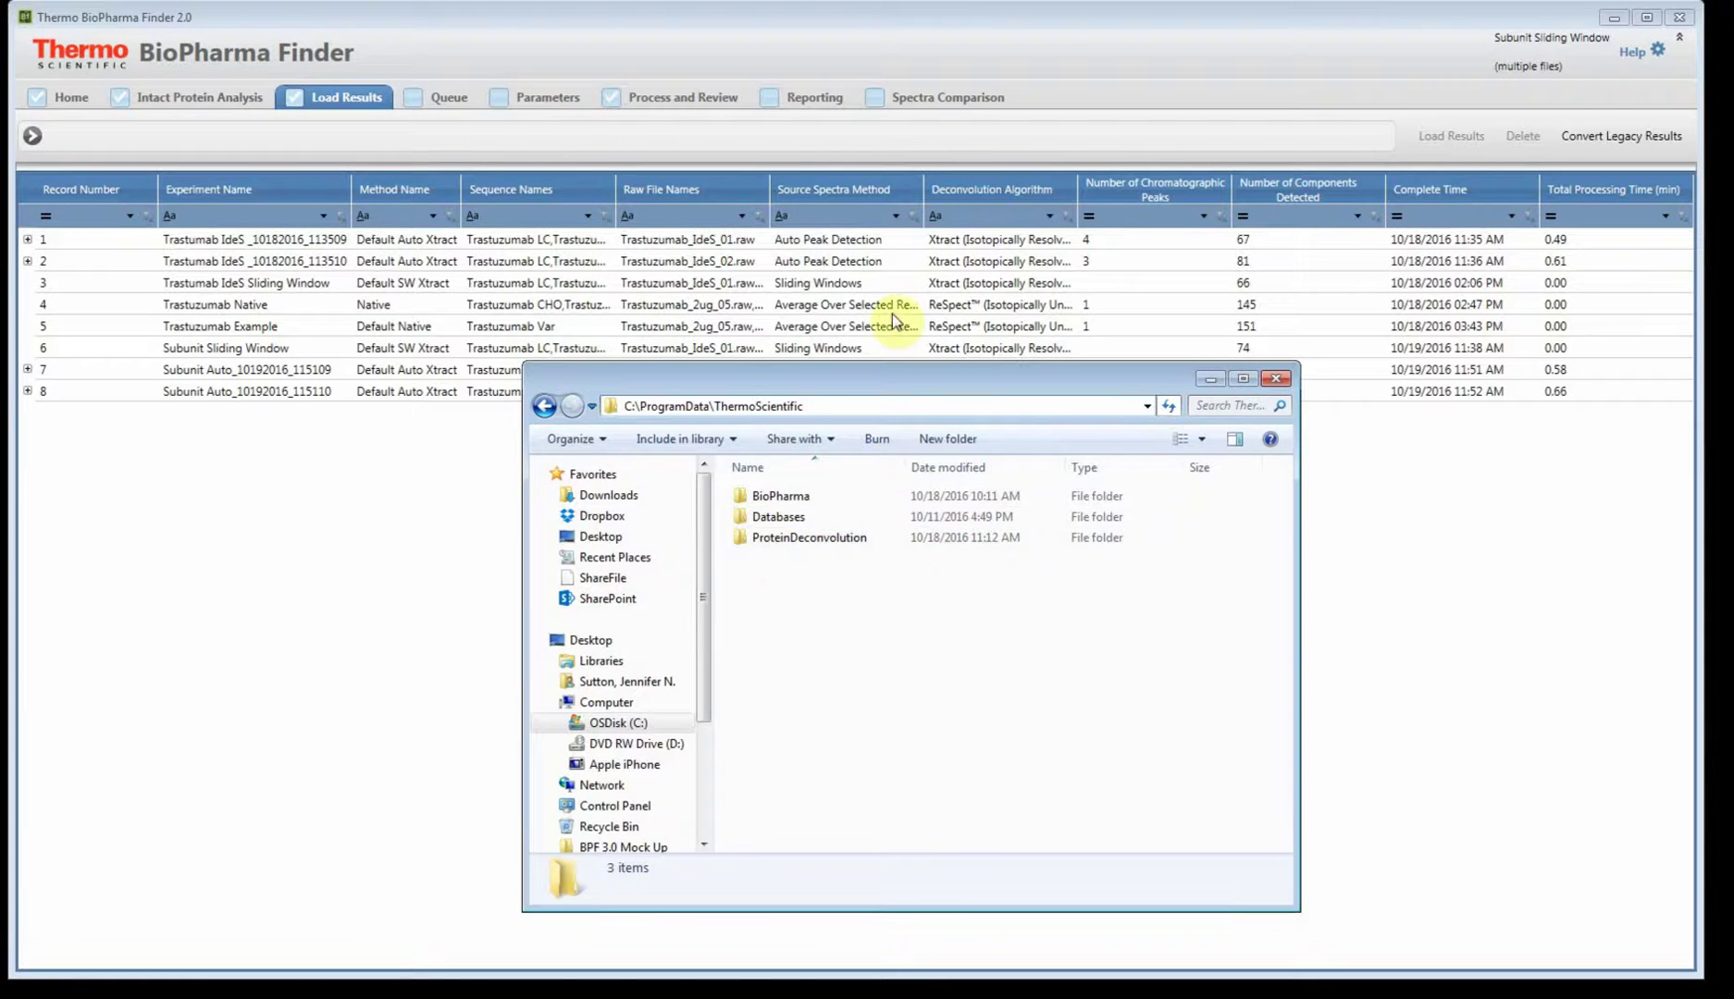
left_click(777, 519)
double_click(777, 519)
double_click(789, 496)
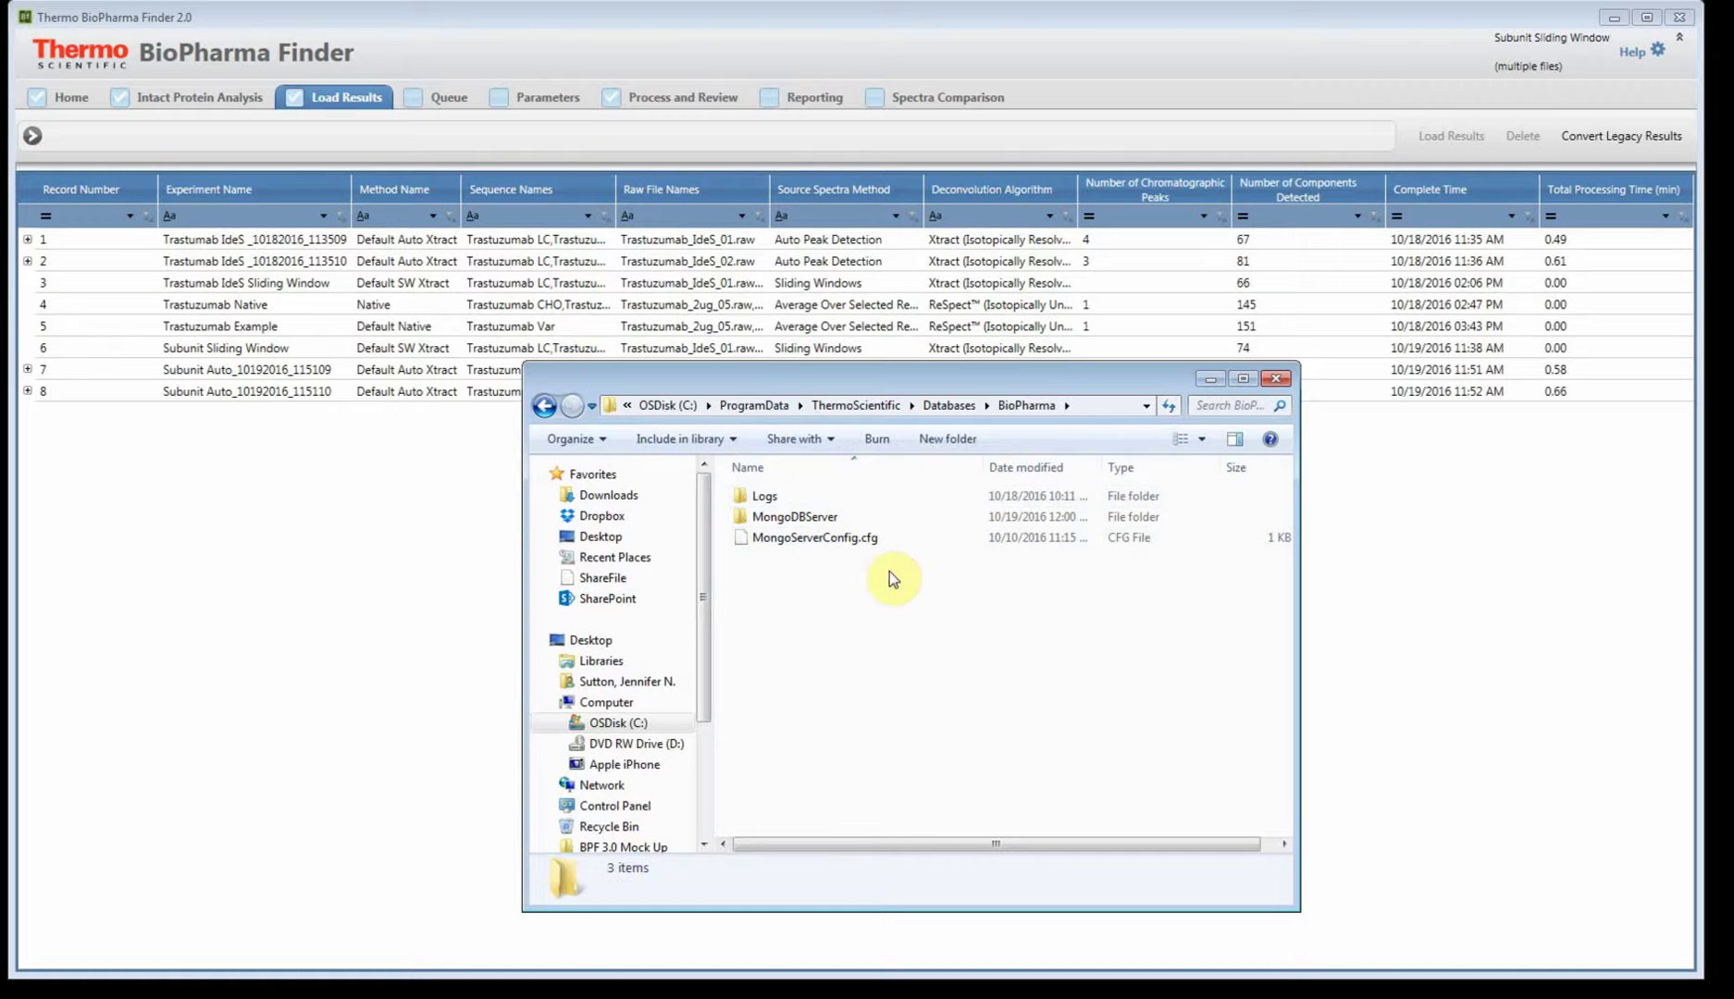
left_click(1286, 382)
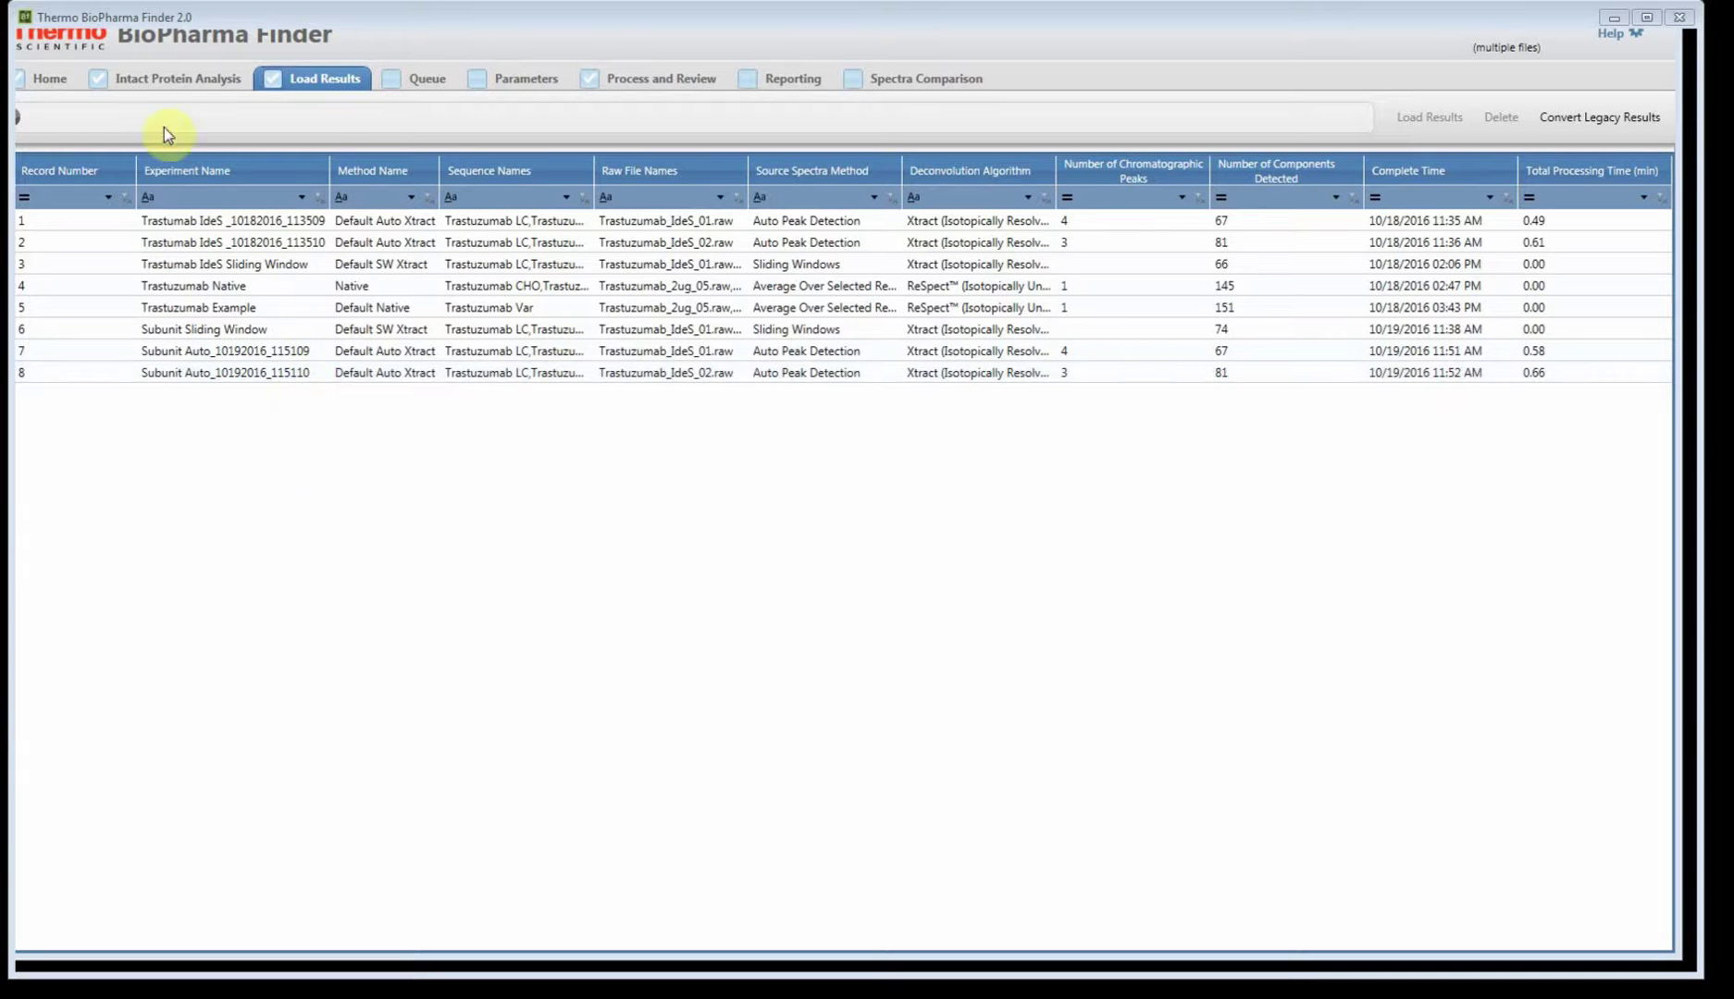
- Narrow the Record Number column in the saved results list and return to reviewing the loaded Subunit Sliding Window result
left_click_drag(137, 179, 93, 180)
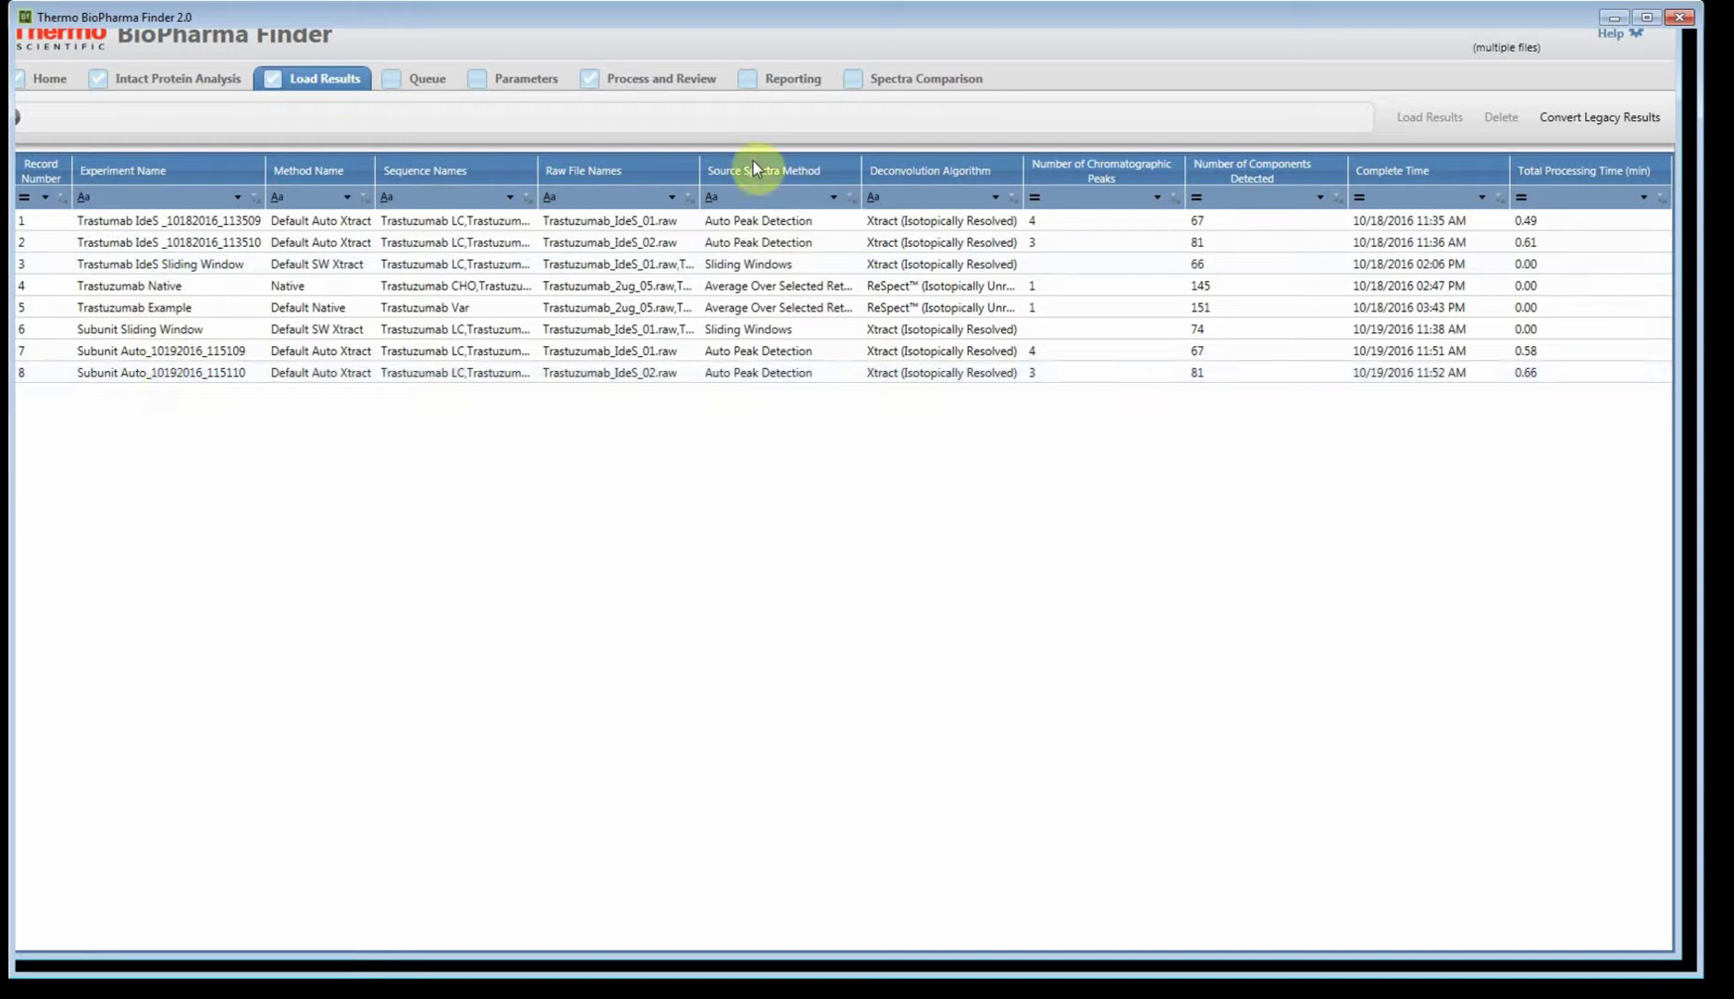
left_click(656, 93)
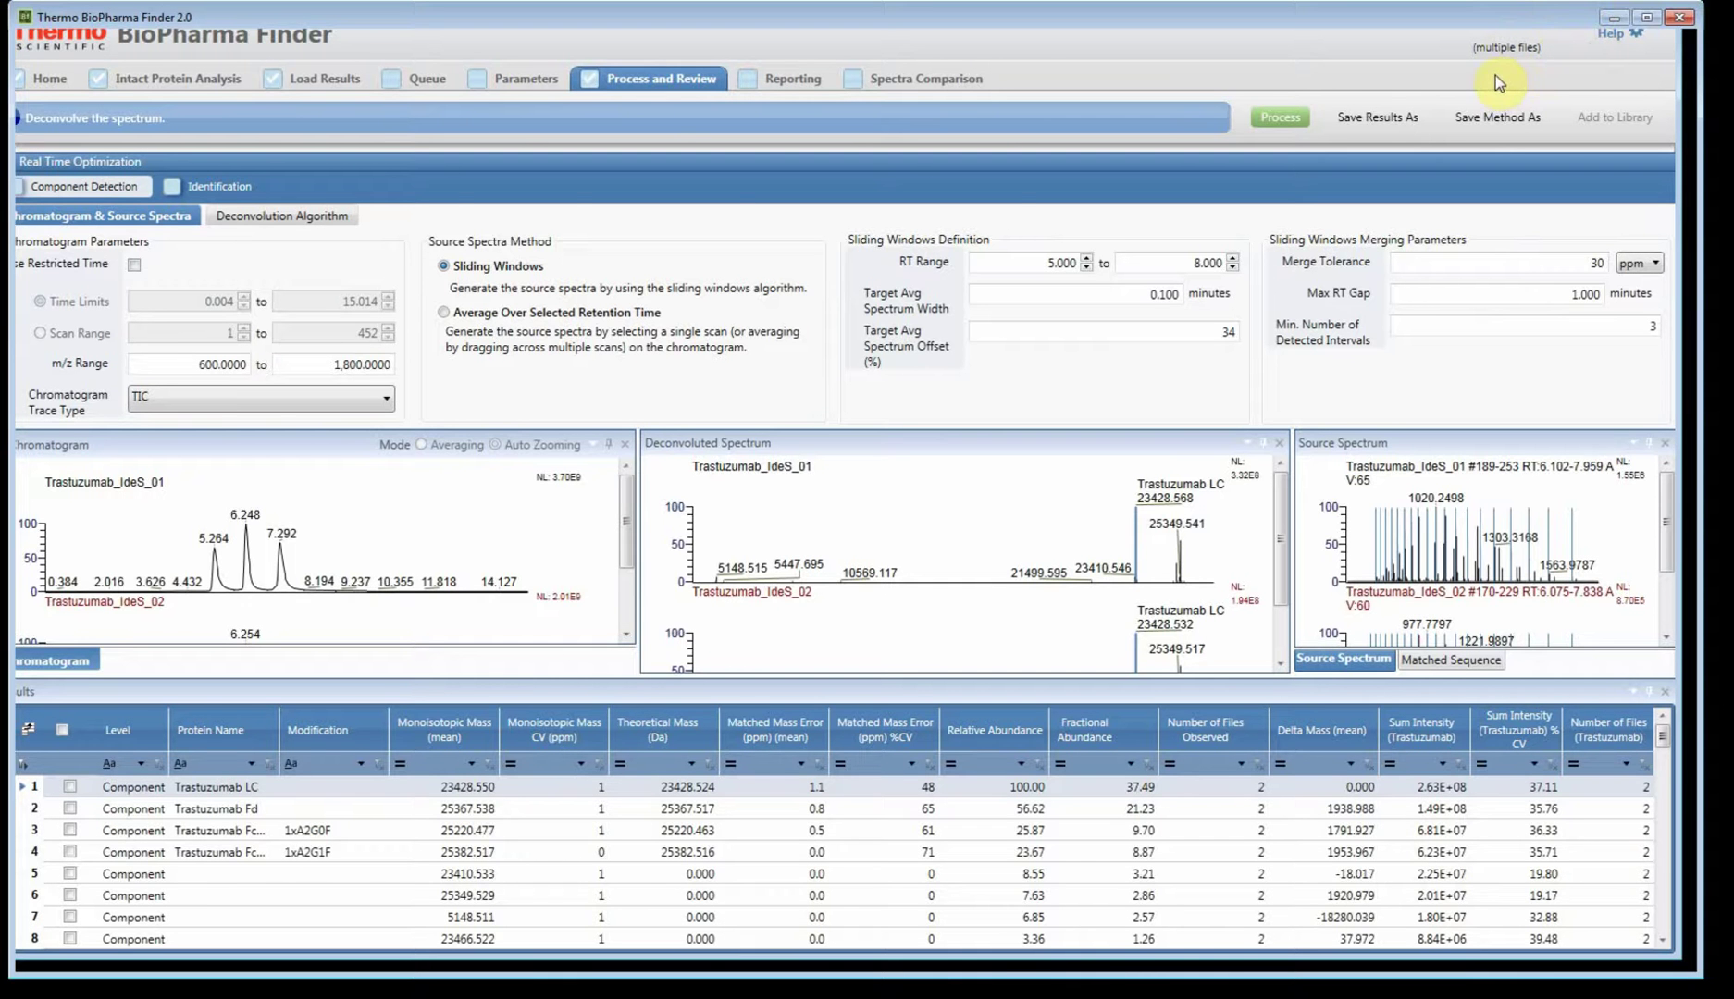
- Enlarge the Deconvoluted Spectrum pane by collapsing the parameters and narrowing the chromatogram, and zoom it to masses of about 22,500 to 26,300
left_click(351, 177)
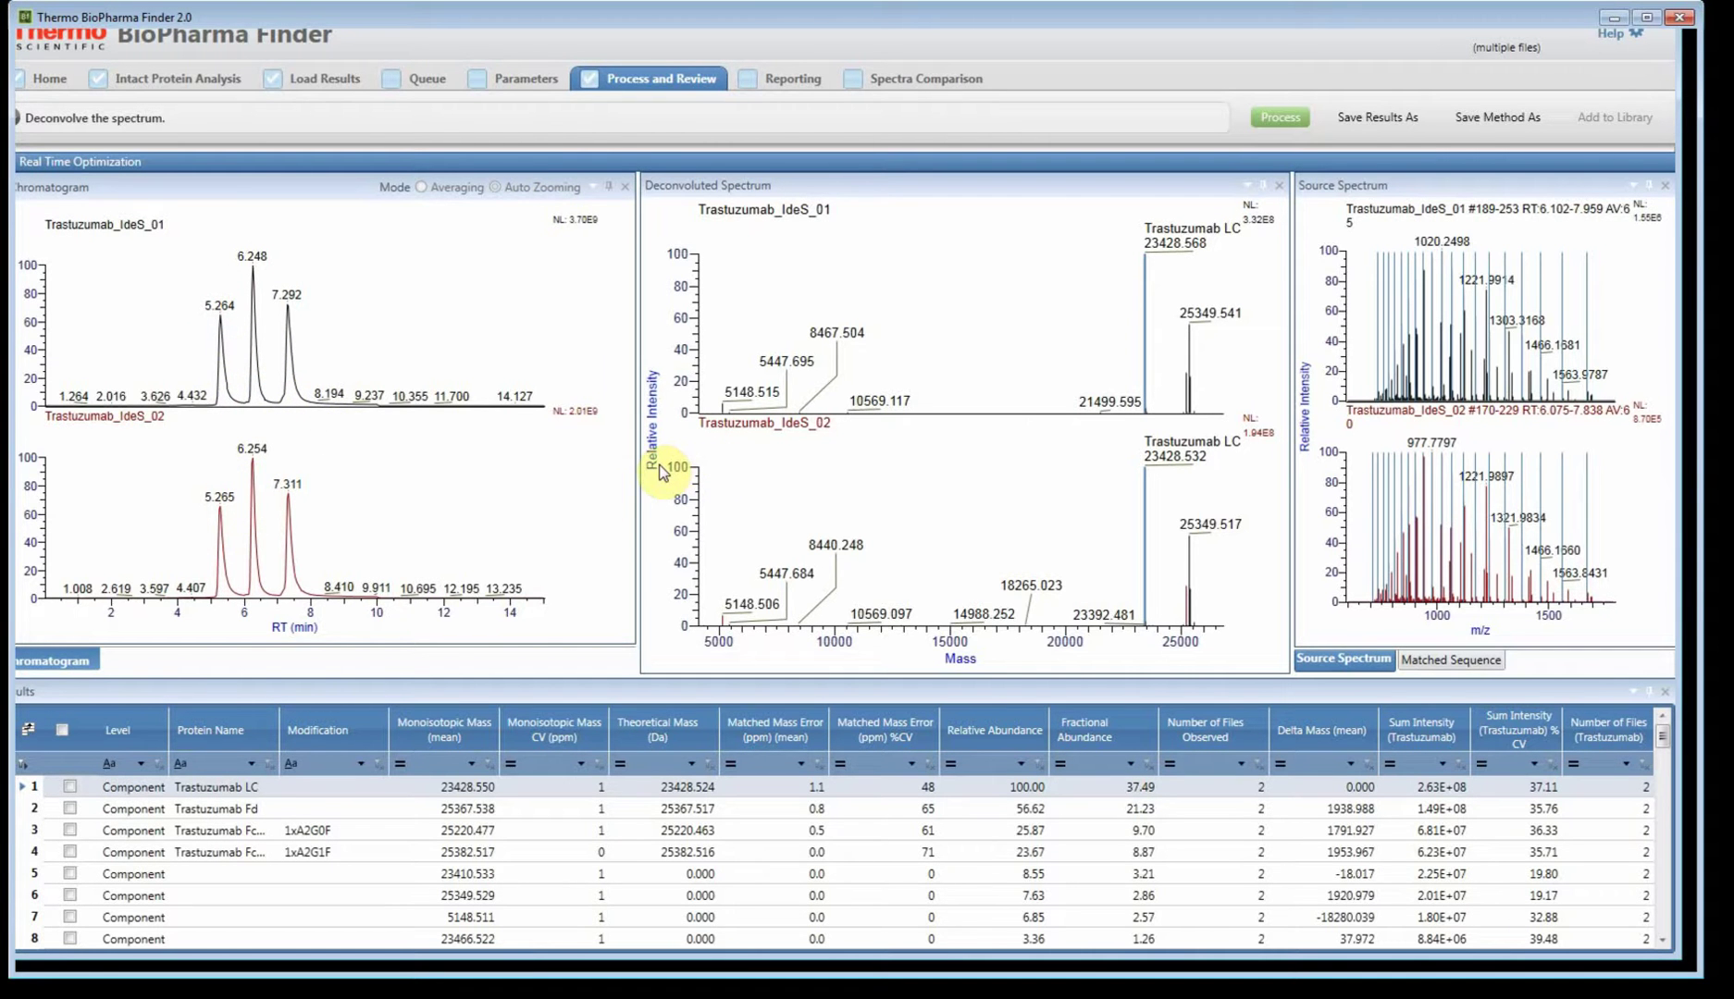
left_click_drag(639, 467, 238, 464)
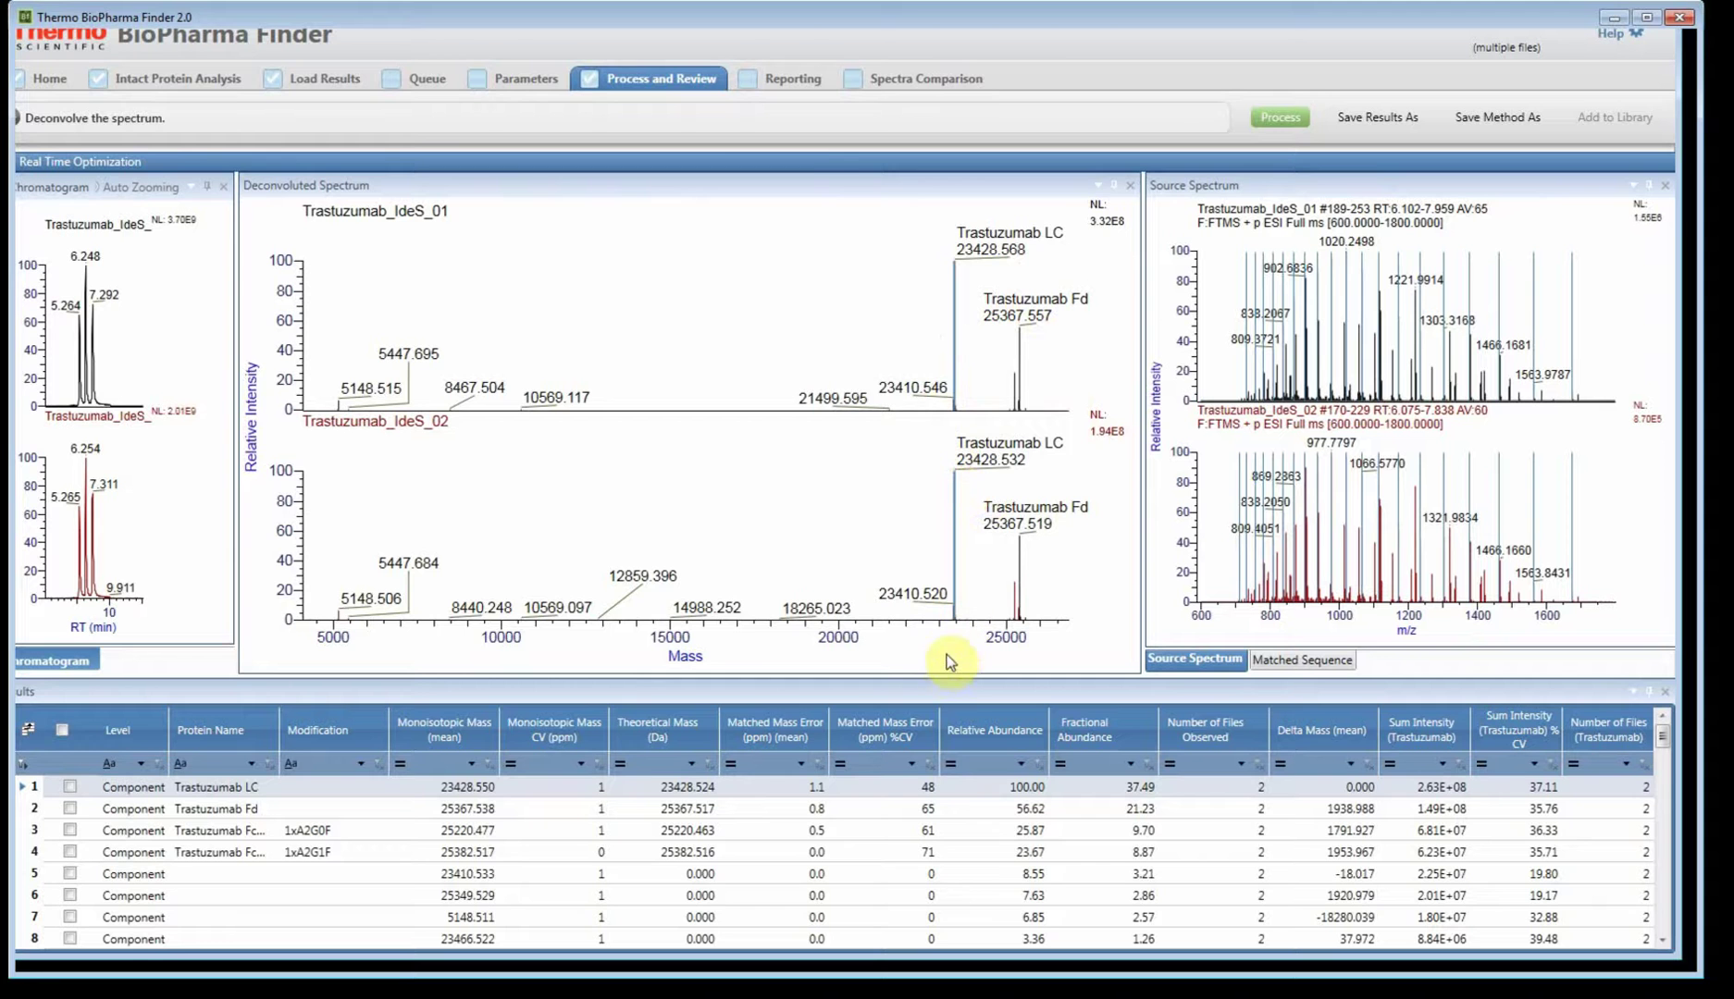
left_click_drag(946, 661, 1074, 666)
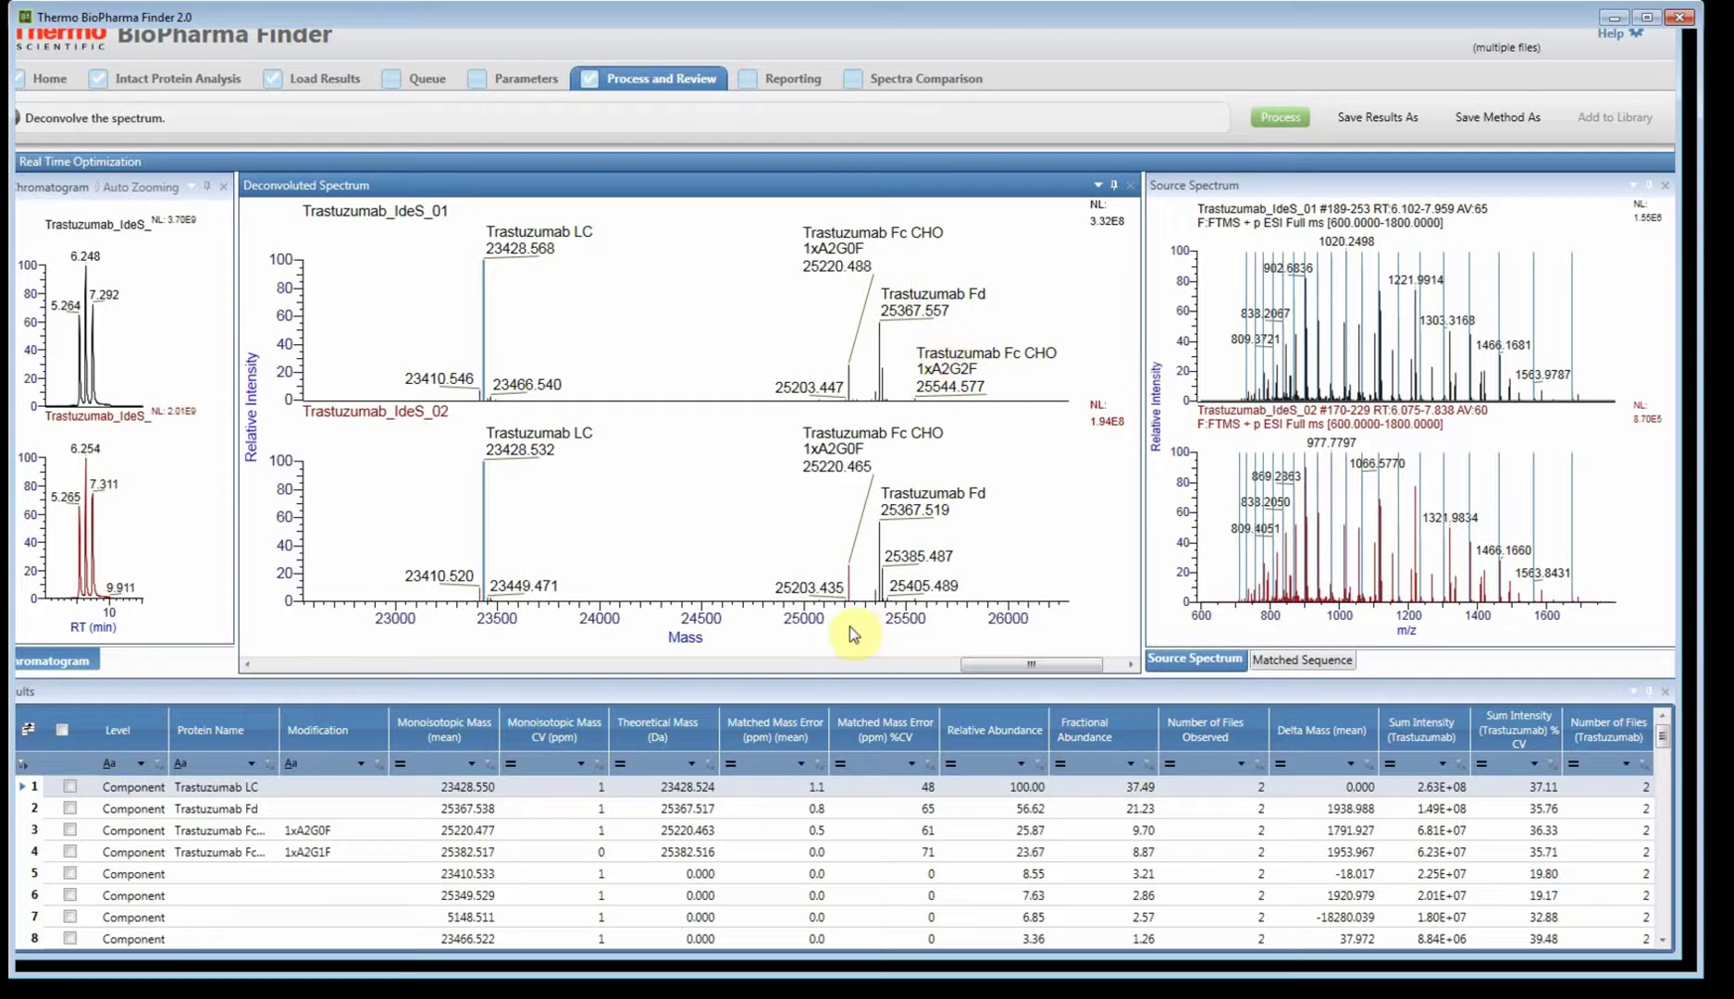
- Zoom the Deconvoluted Spectrum to masses of about 25,000 to 25,700 and widen its pane over the Source Spectrum
left_click_drag(815, 635, 972, 640)
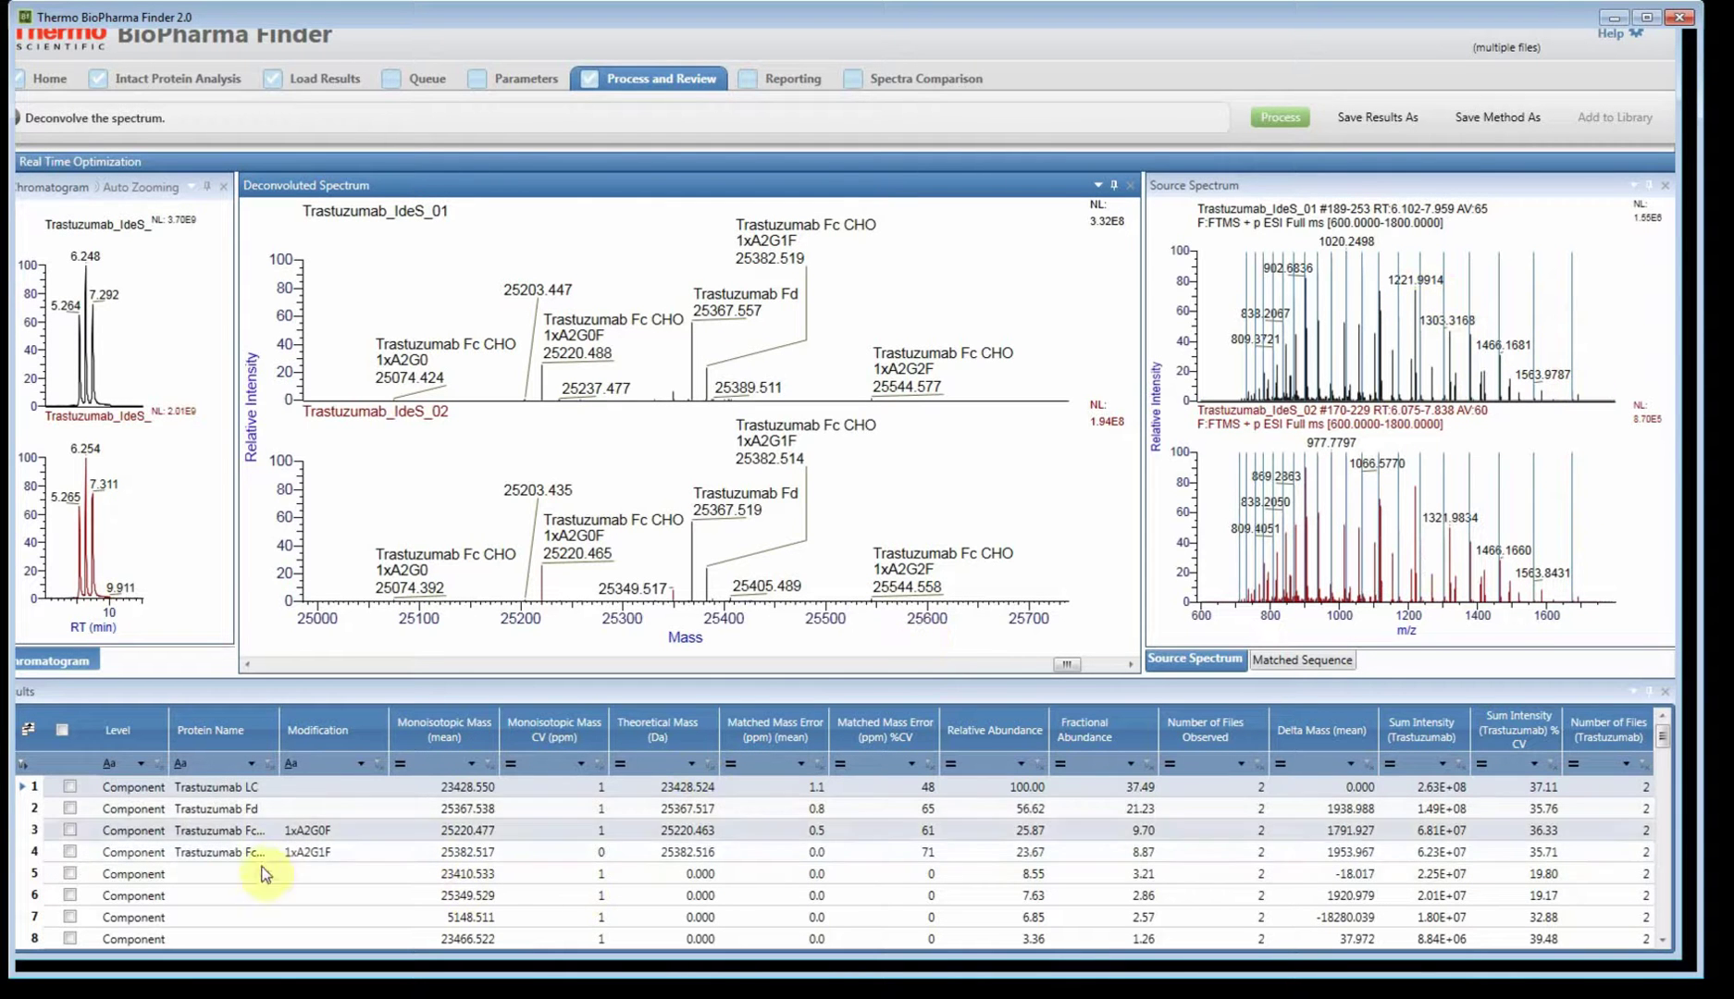
left_click(248, 812)
left_click(1312, 631)
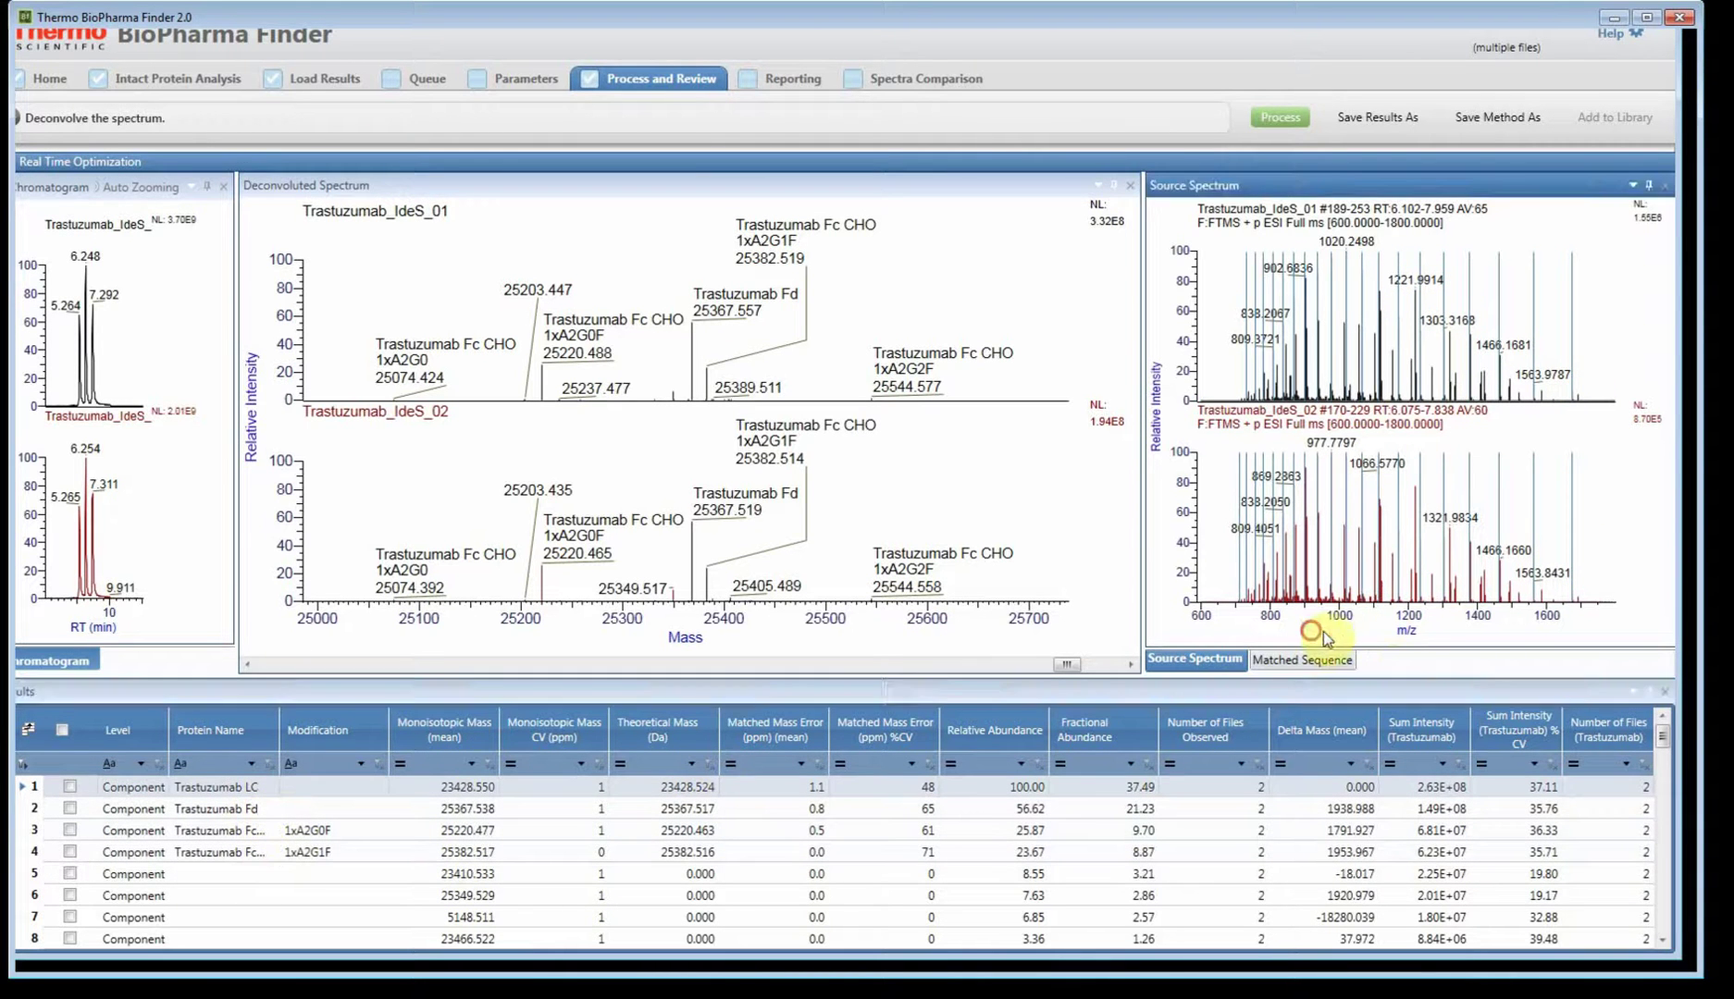
left_click_drag(1383, 645, 1481, 618)
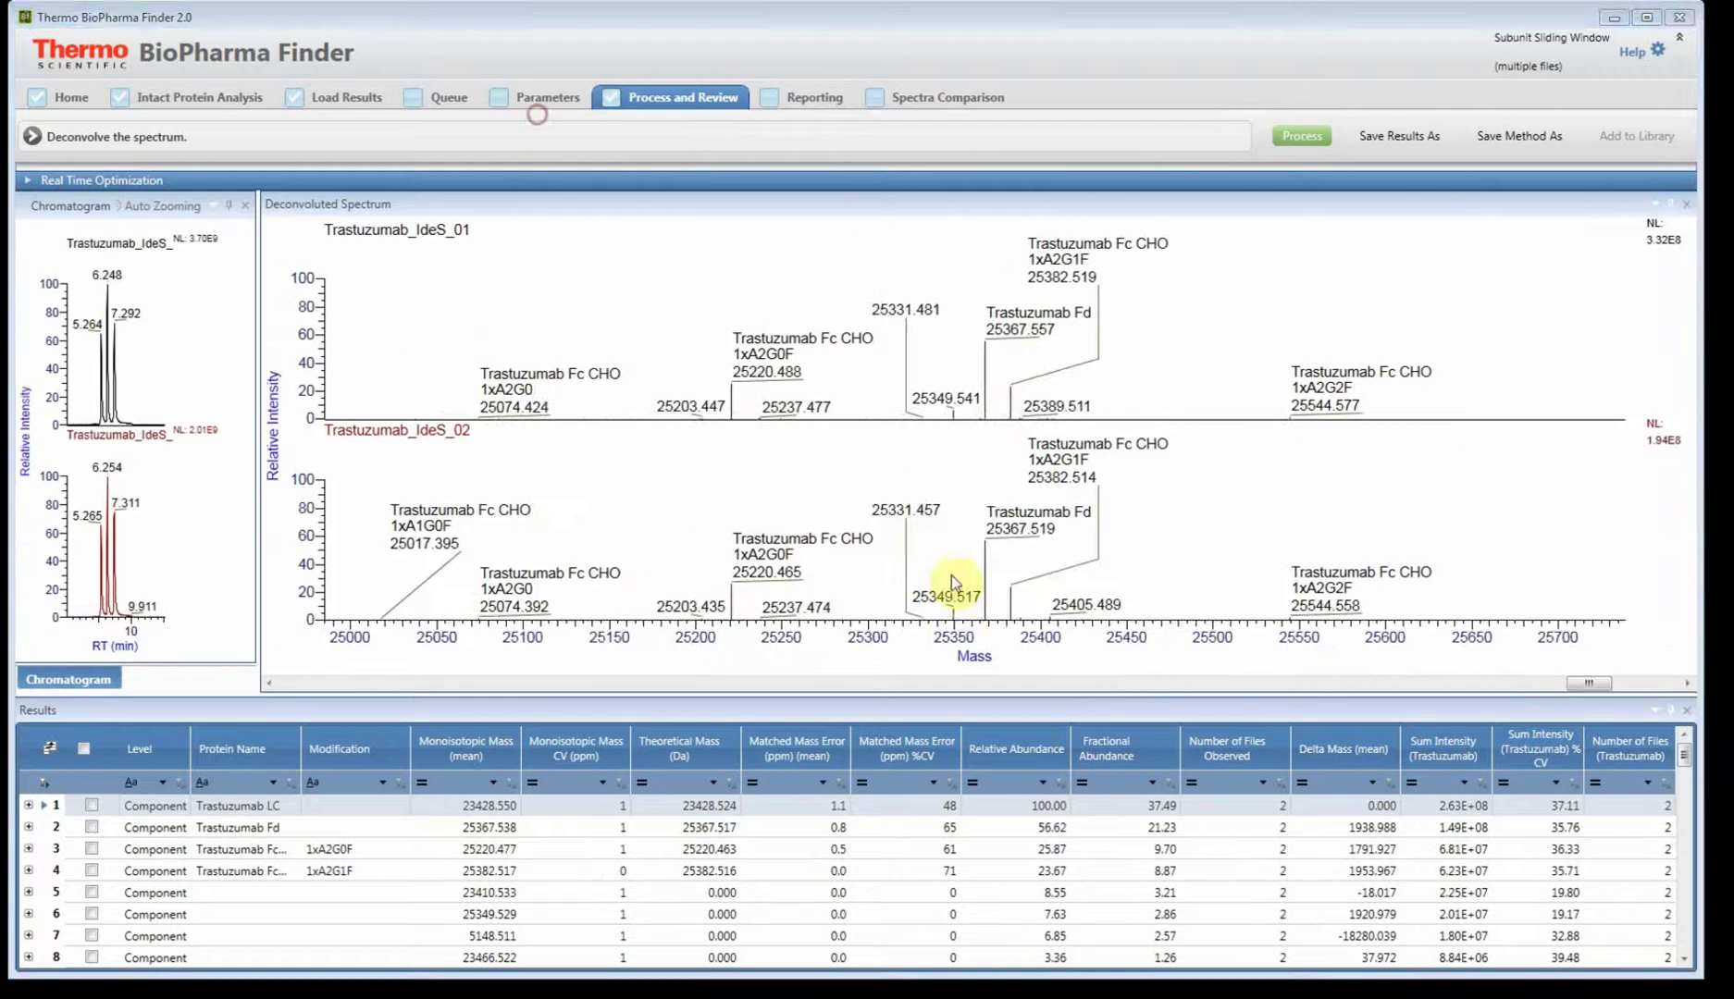
left_click(964, 612)
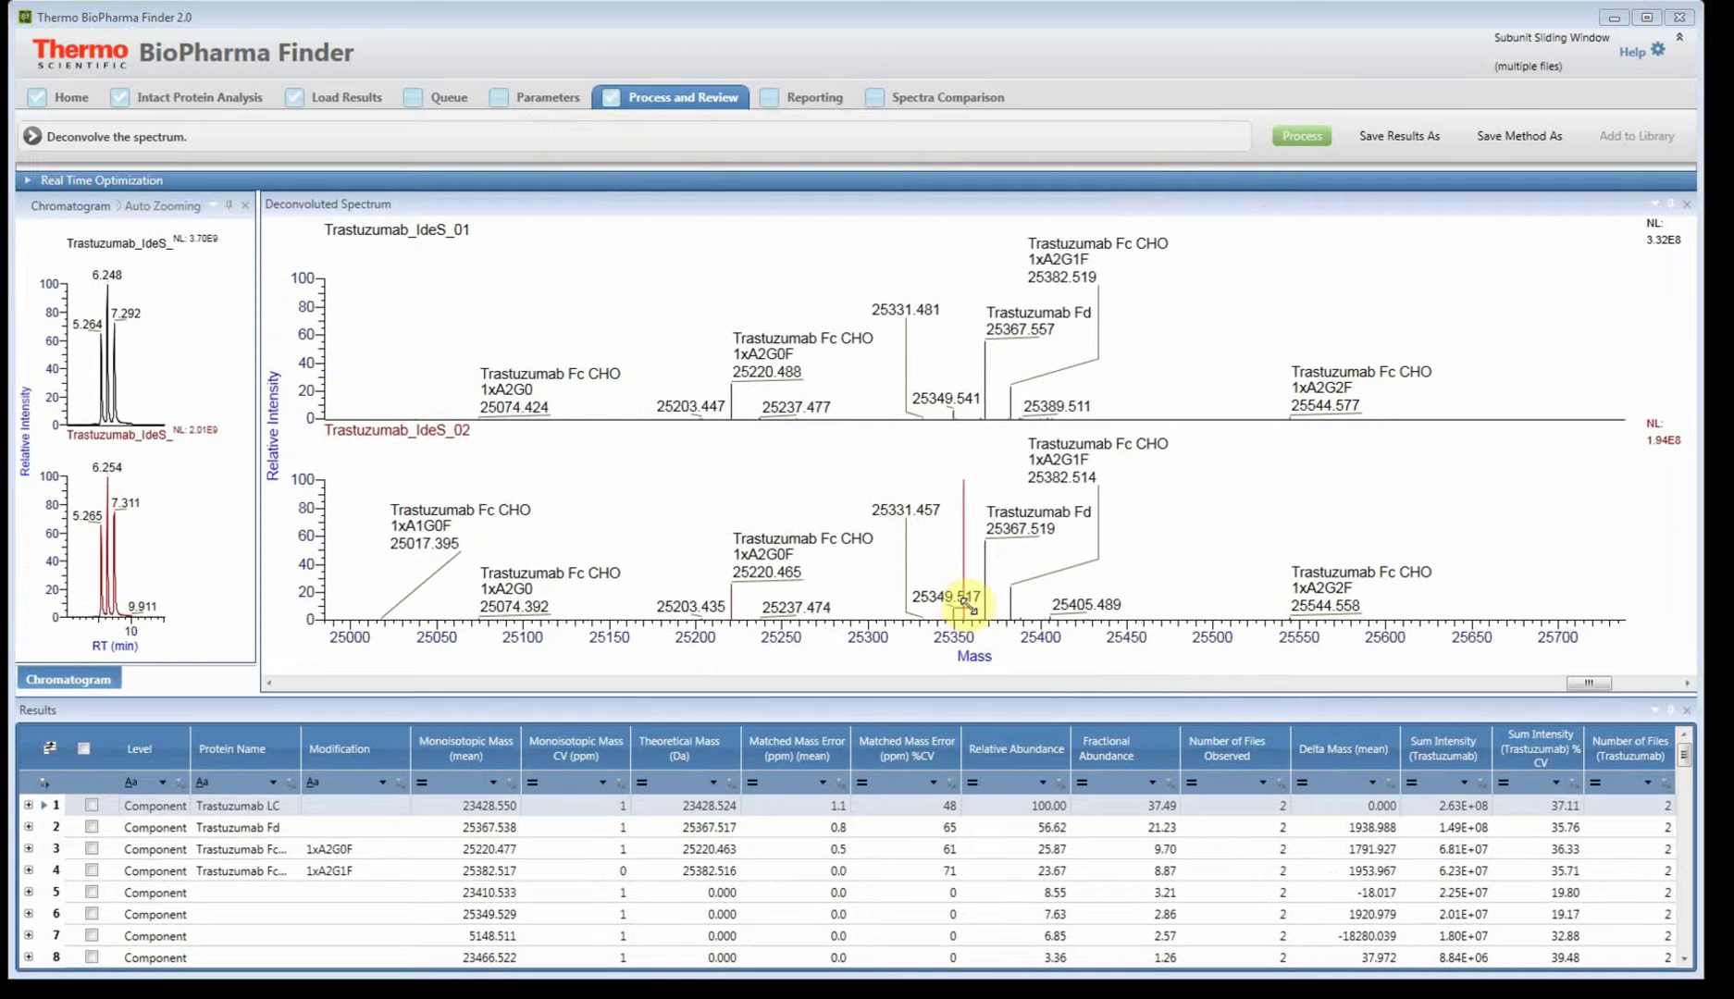
left_click(721, 646)
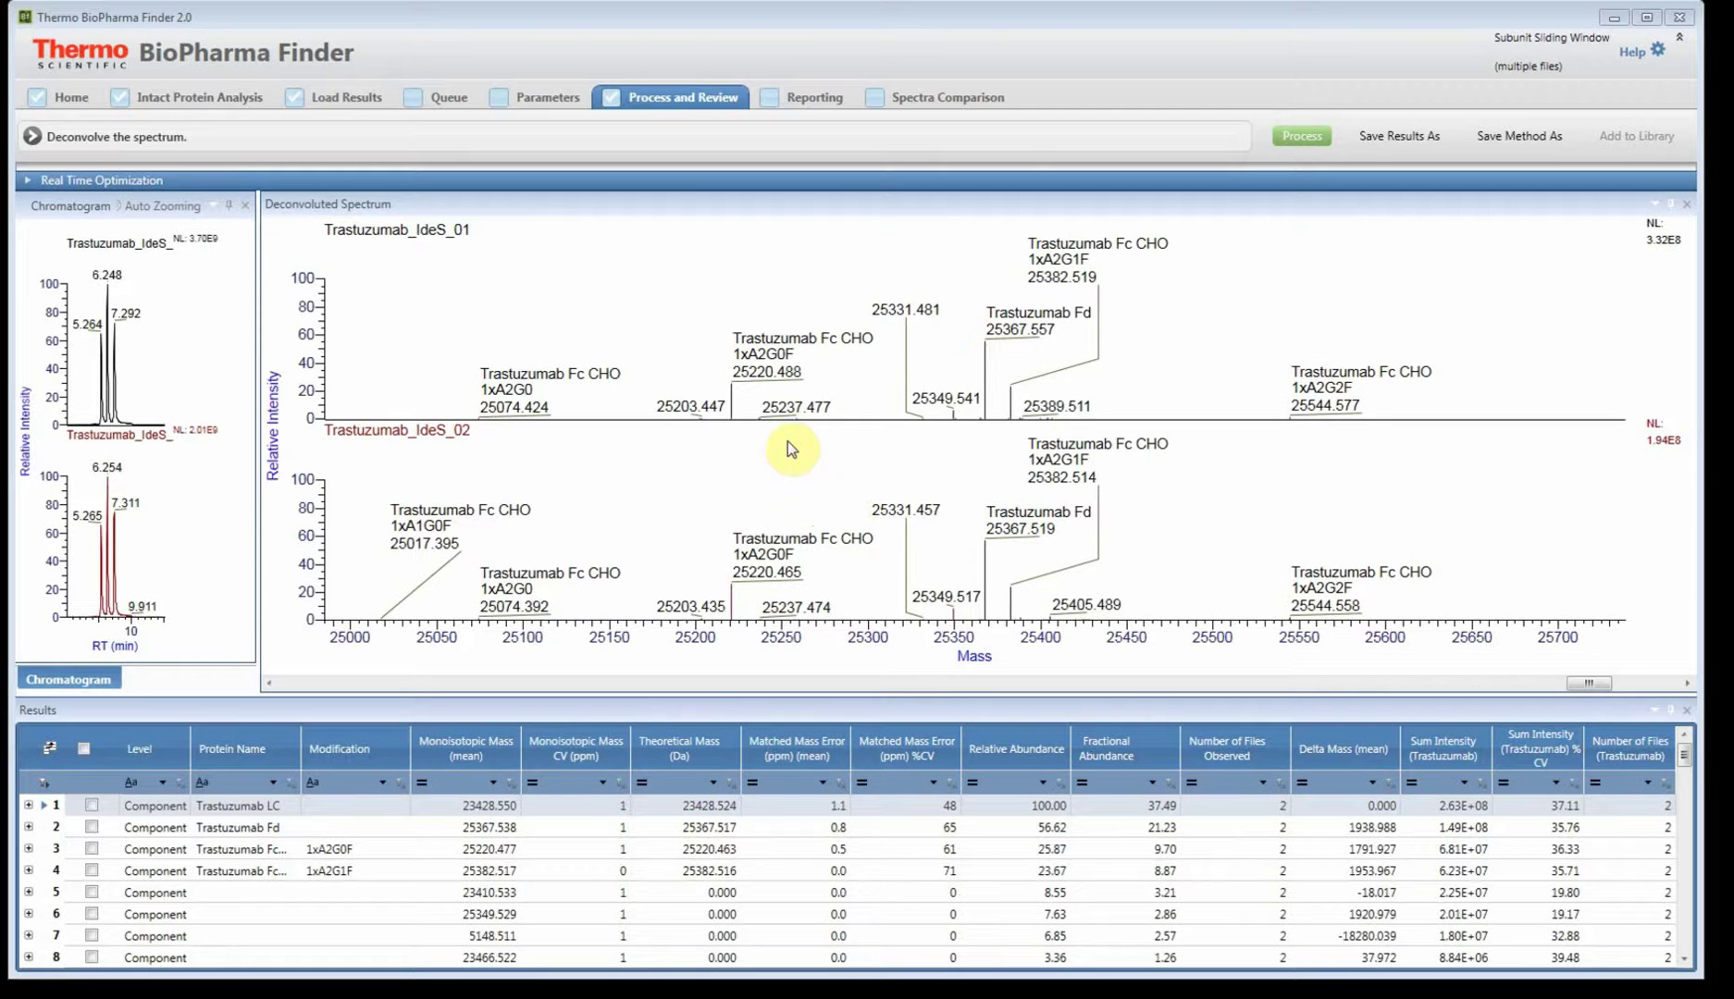
left_click(778, 125)
- Expand the Trastuzumab LC component down to the charge states of Trastuzumab_IdeS_01.raw and enlarge the Results pane to read them
left_click(30, 807)
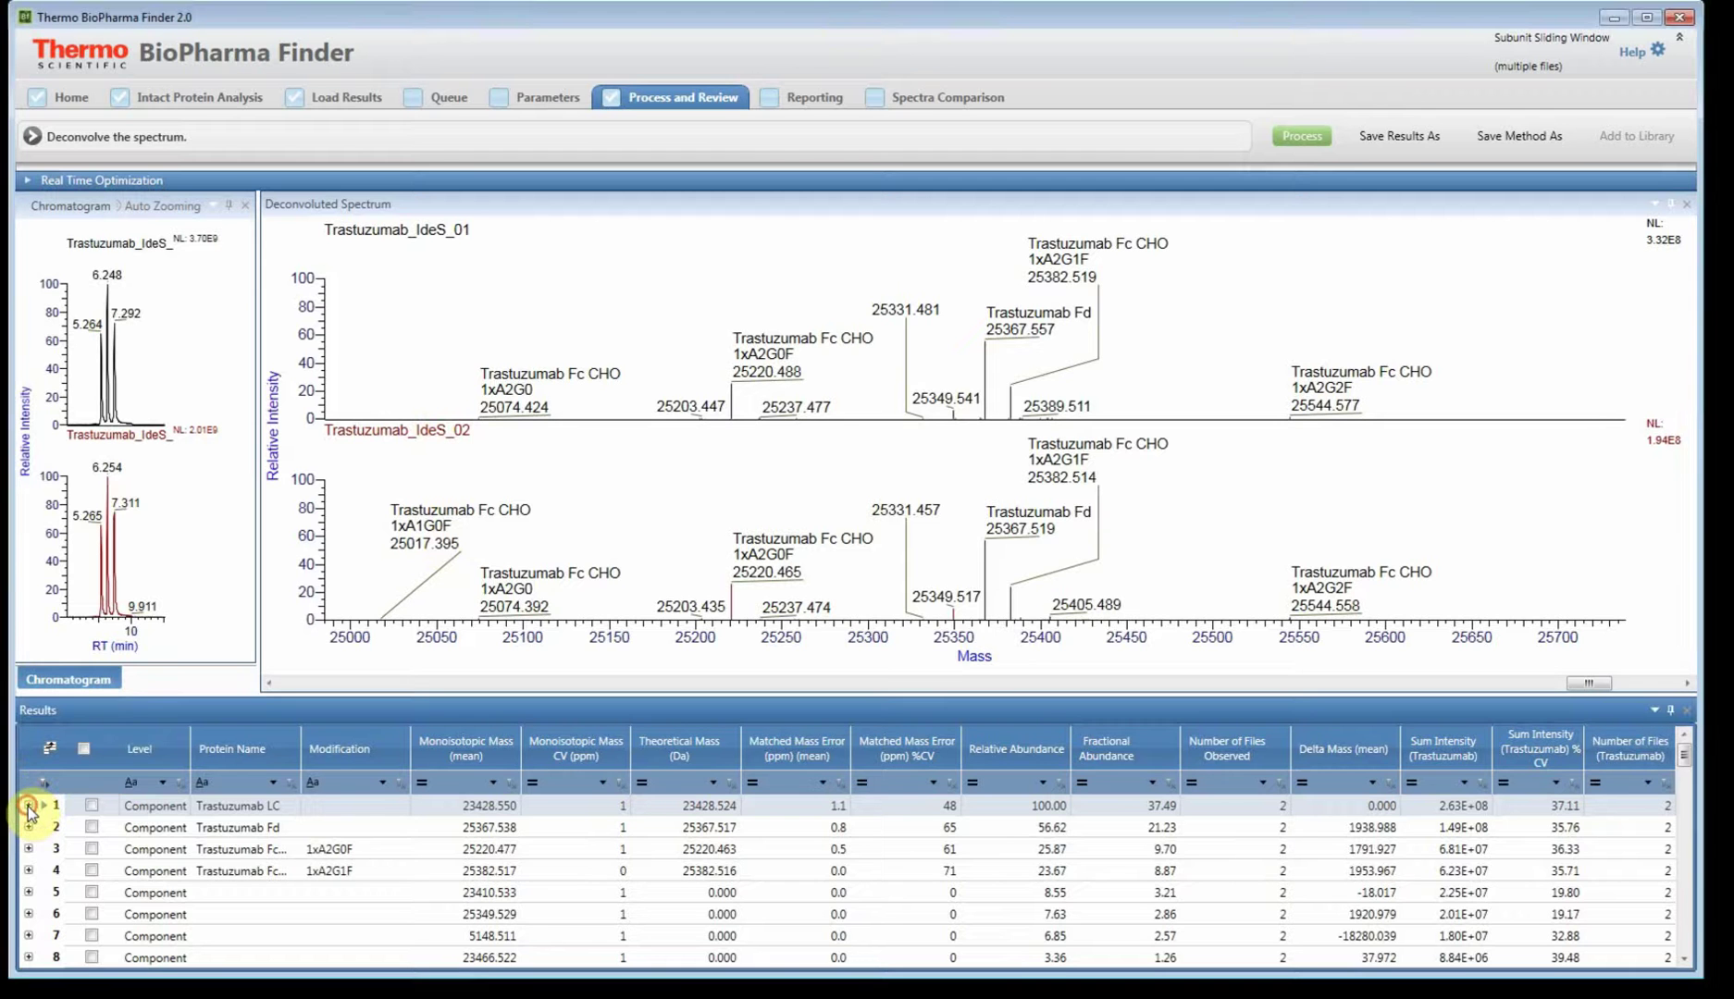
left_click(29, 807)
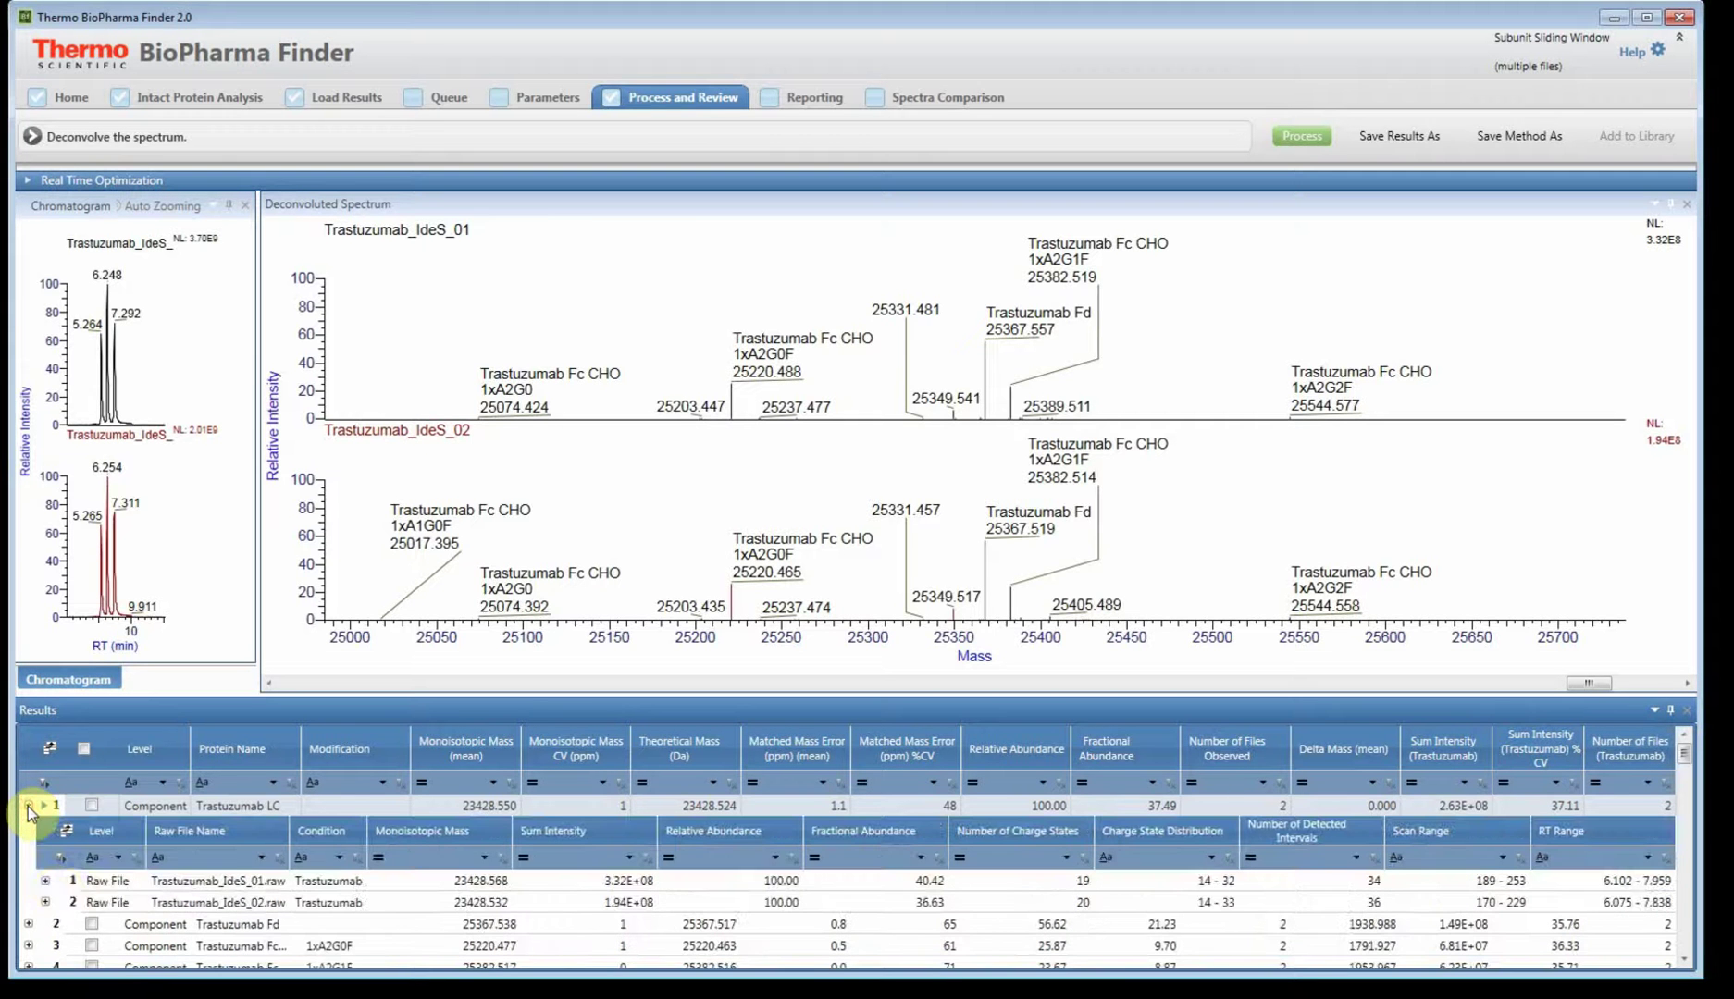
left_click(45, 881)
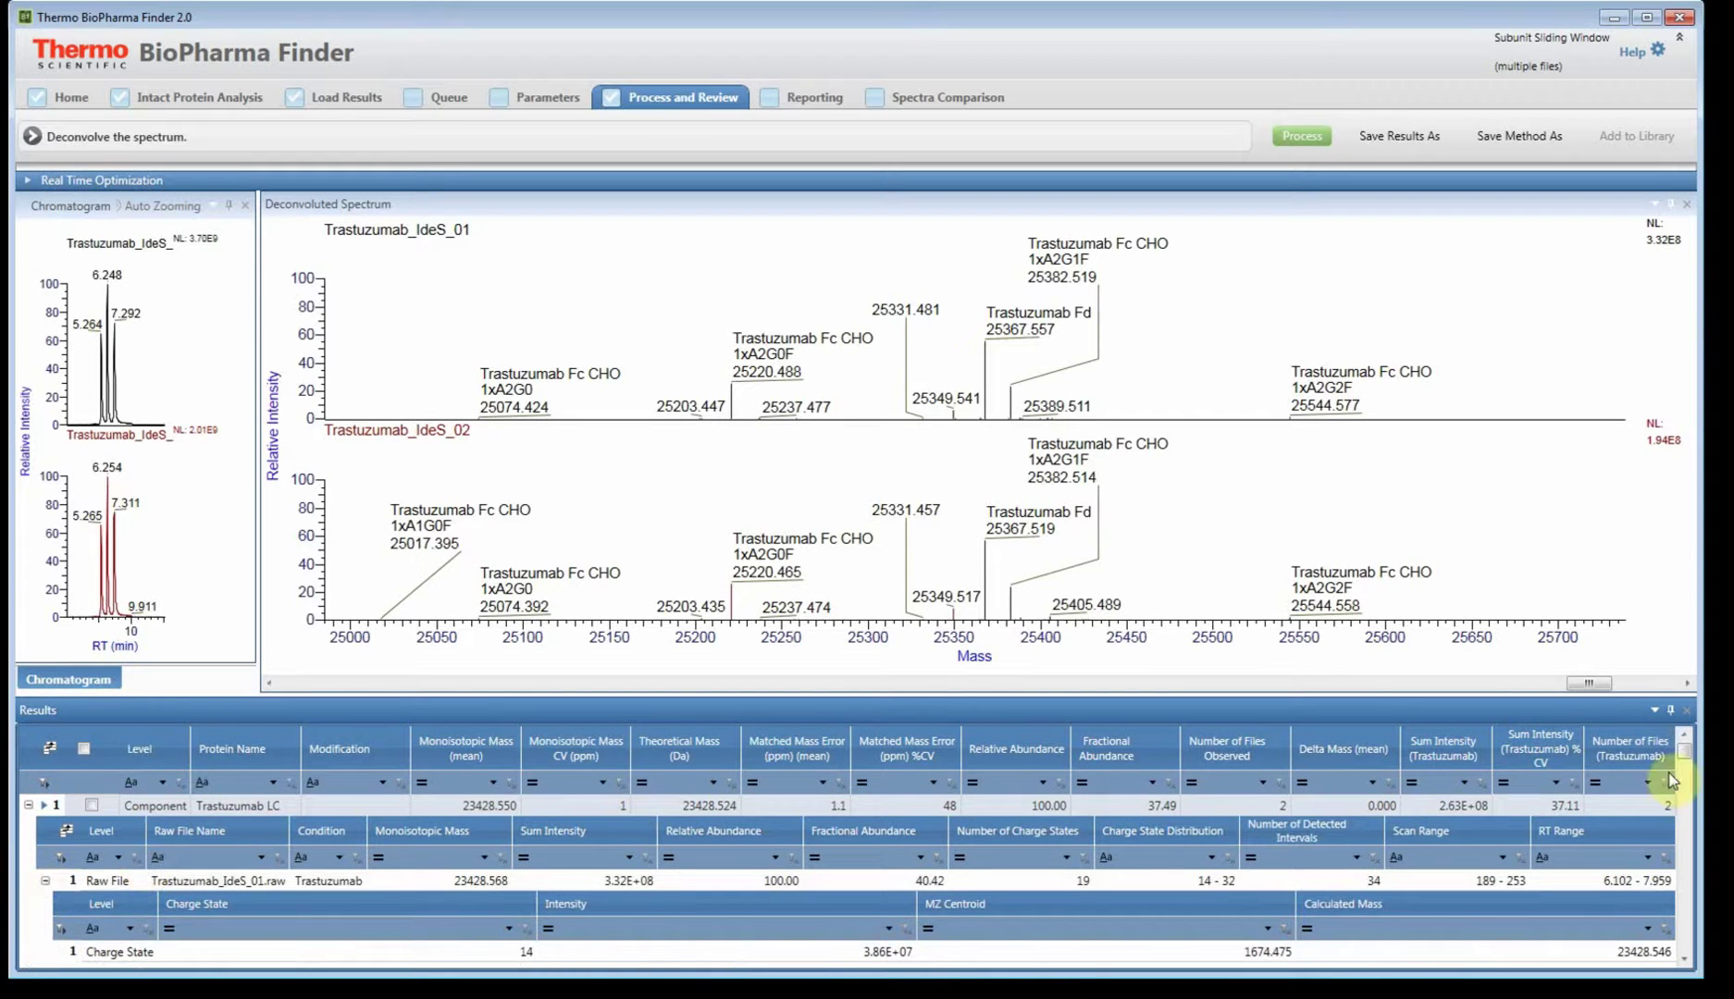
left_click_drag(1562, 694, 1574, 379)
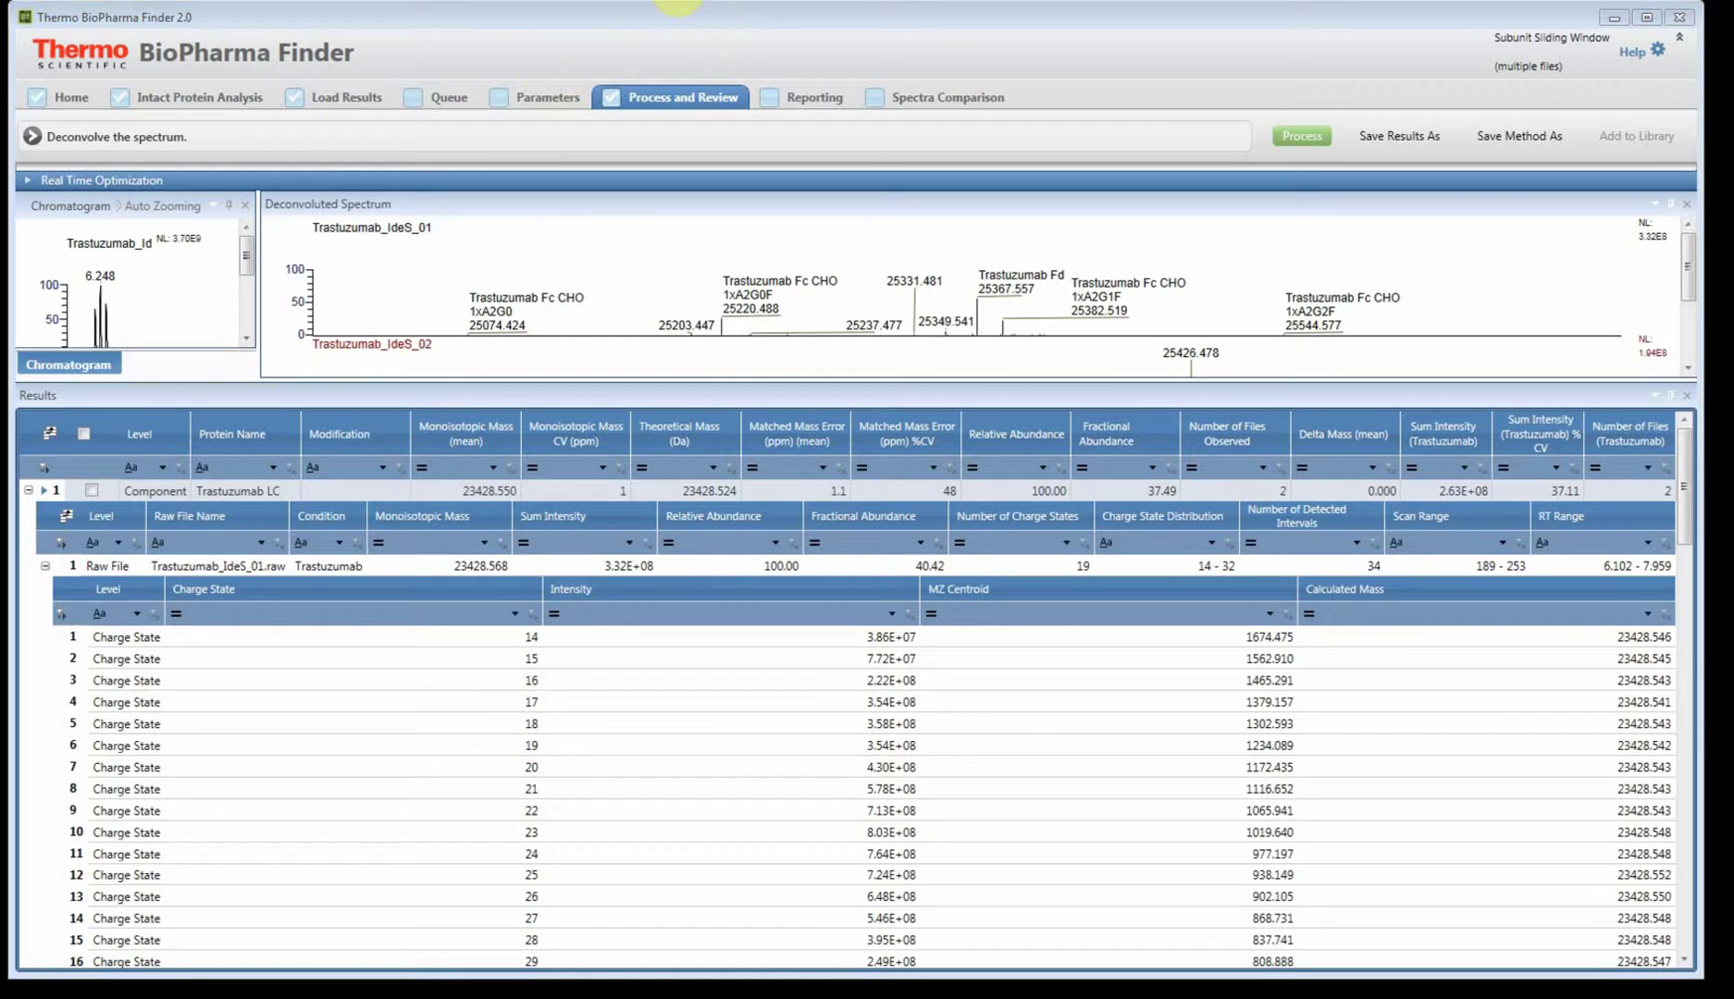
left_click(1530, 690)
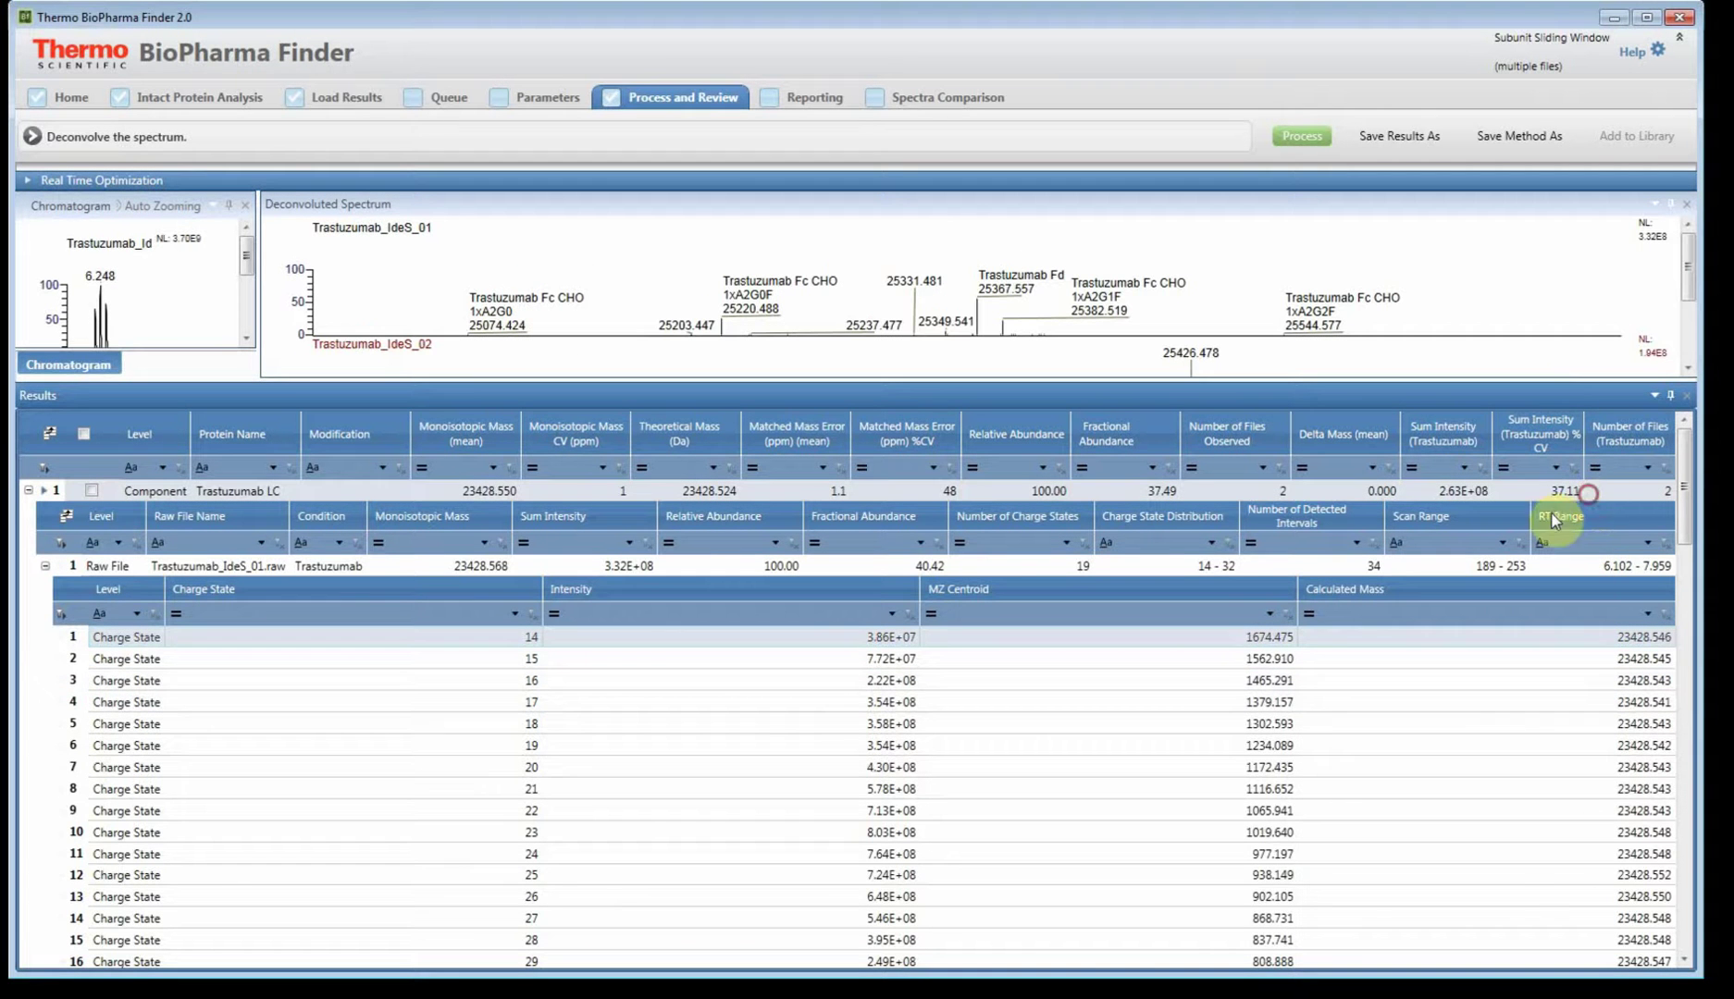
left_click(1222, 689)
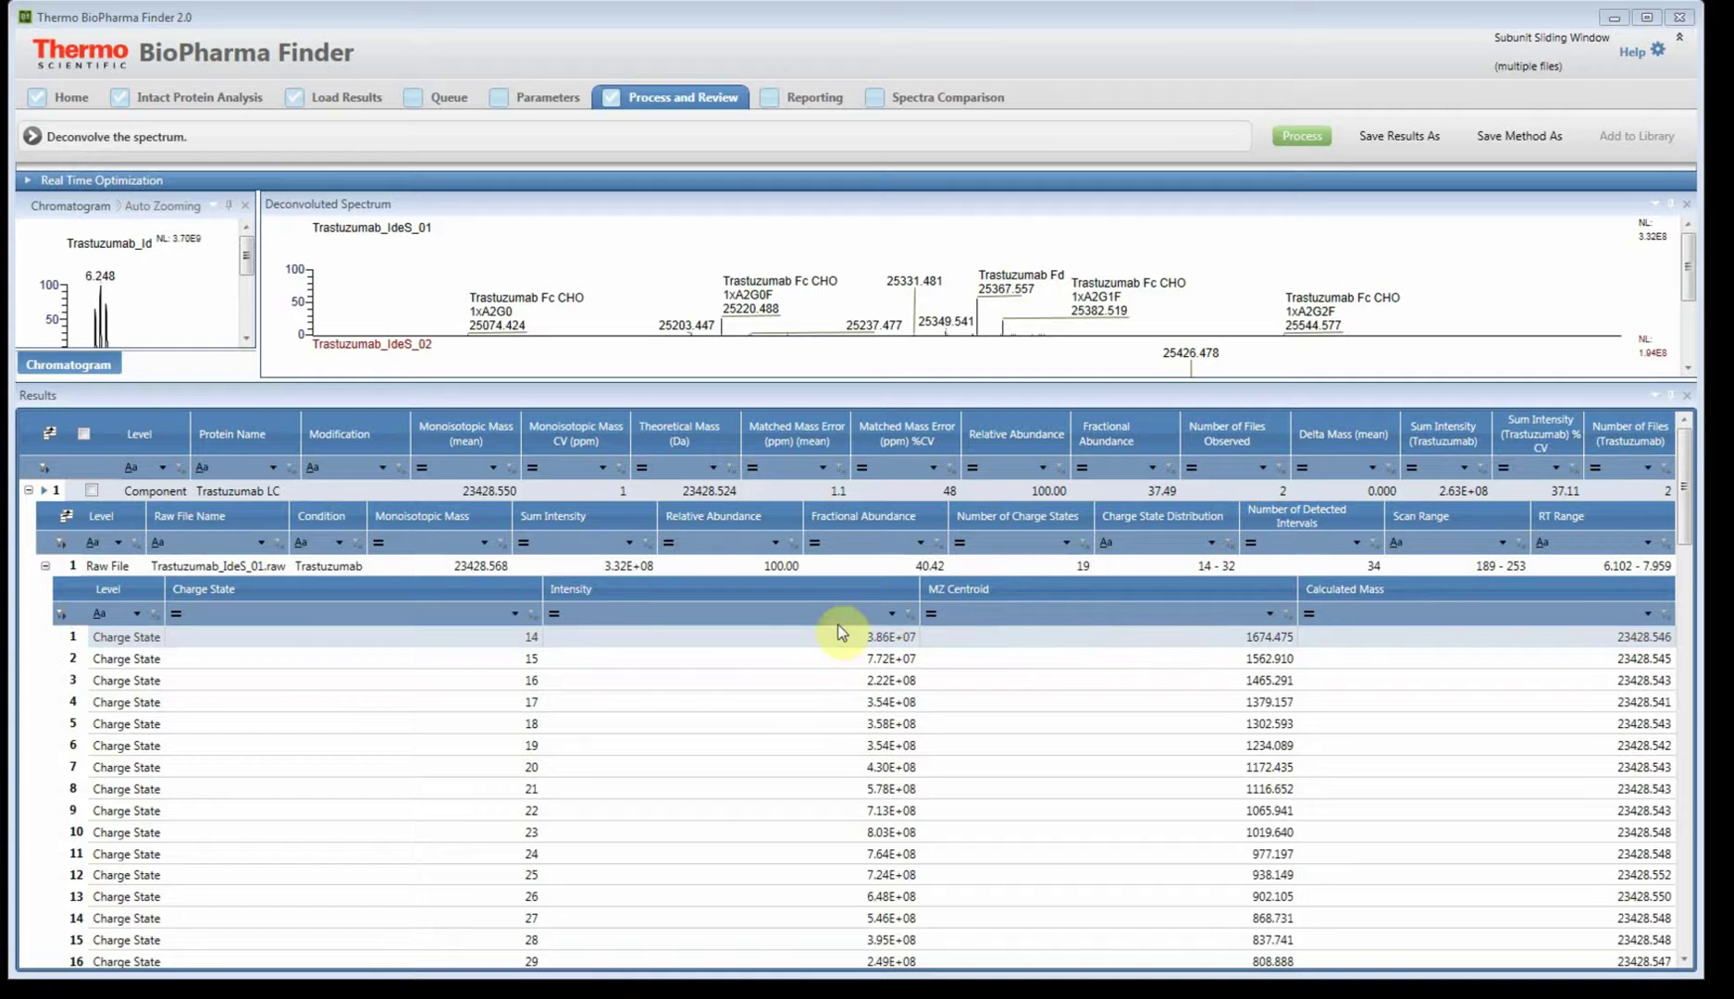
- Sort the charge states by ascending MZ Centroid and inspect charge state 24 in the Source Spectrum with enlarged plots
left_click(1058, 595)
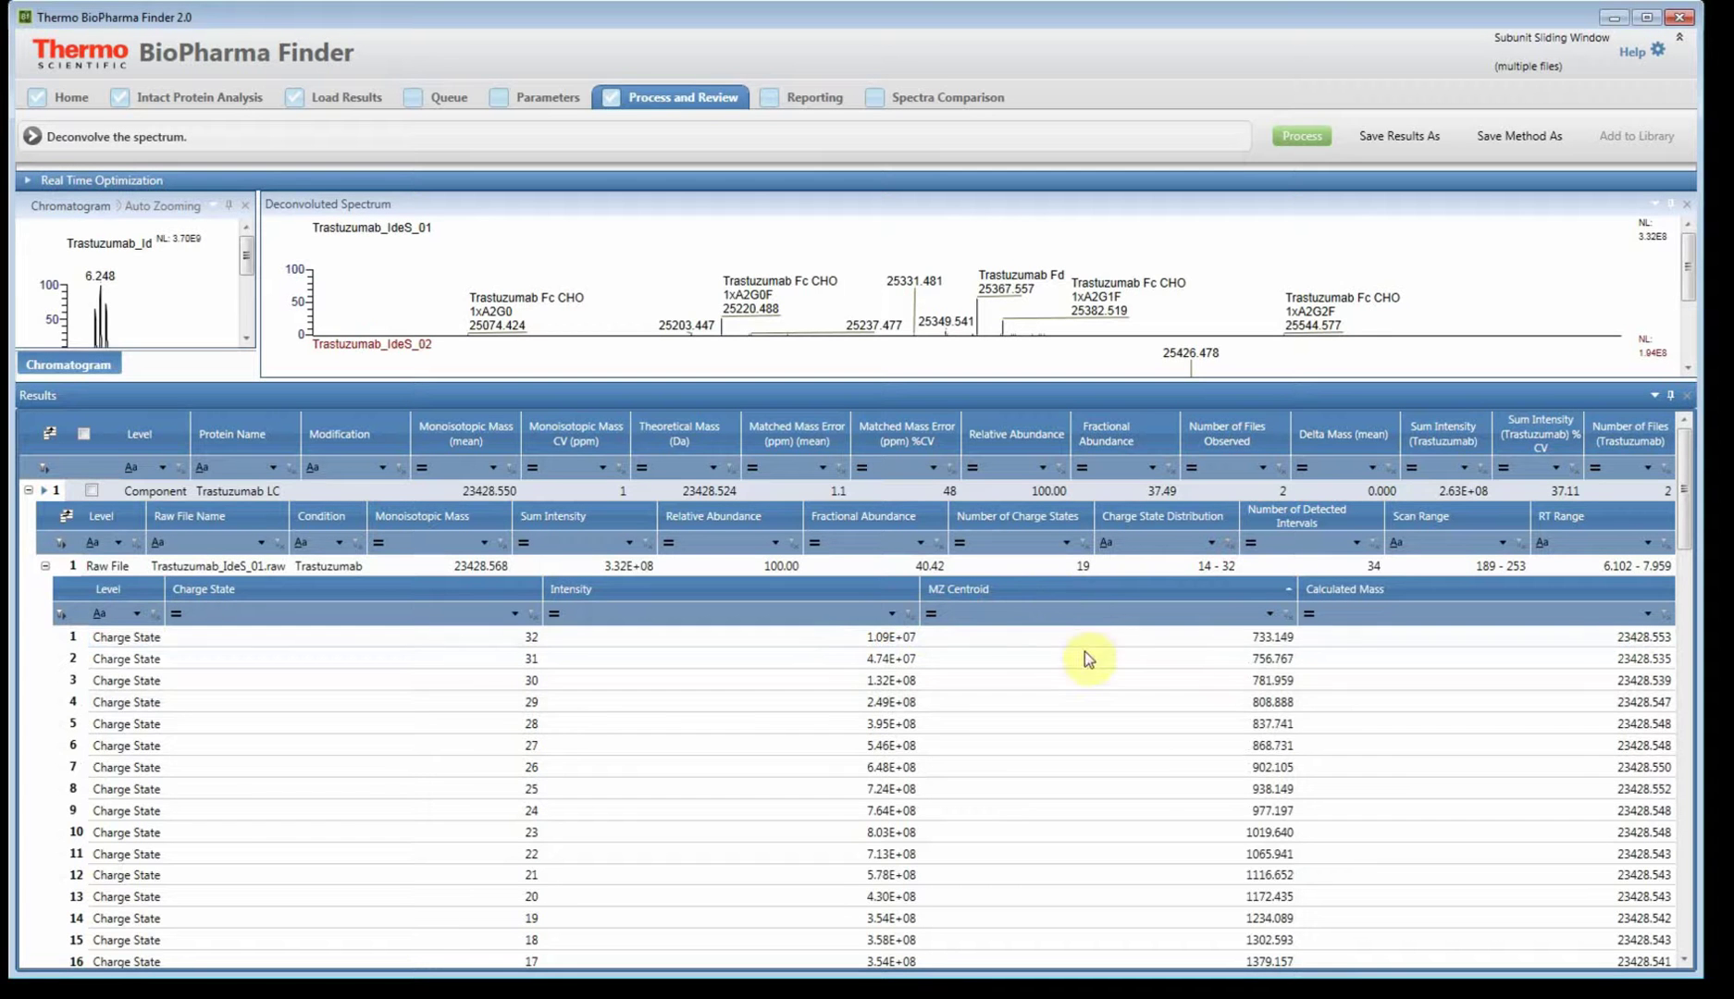
left_click(1212, 812)
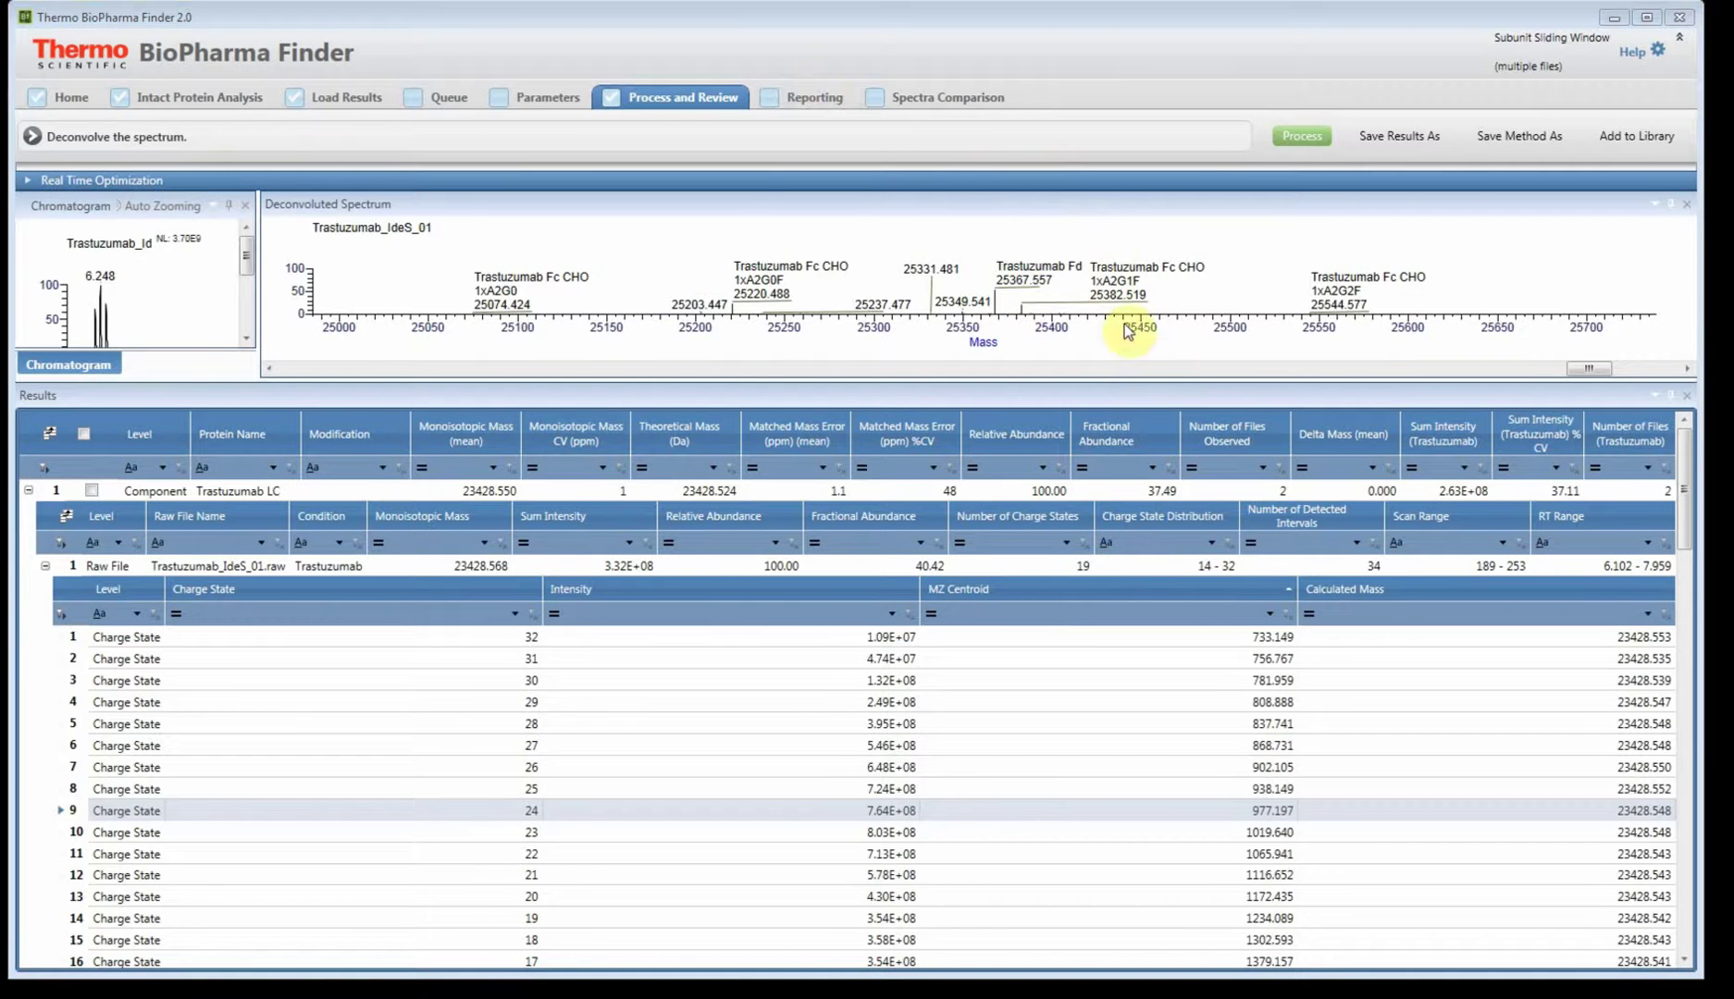
left_click(988, 302)
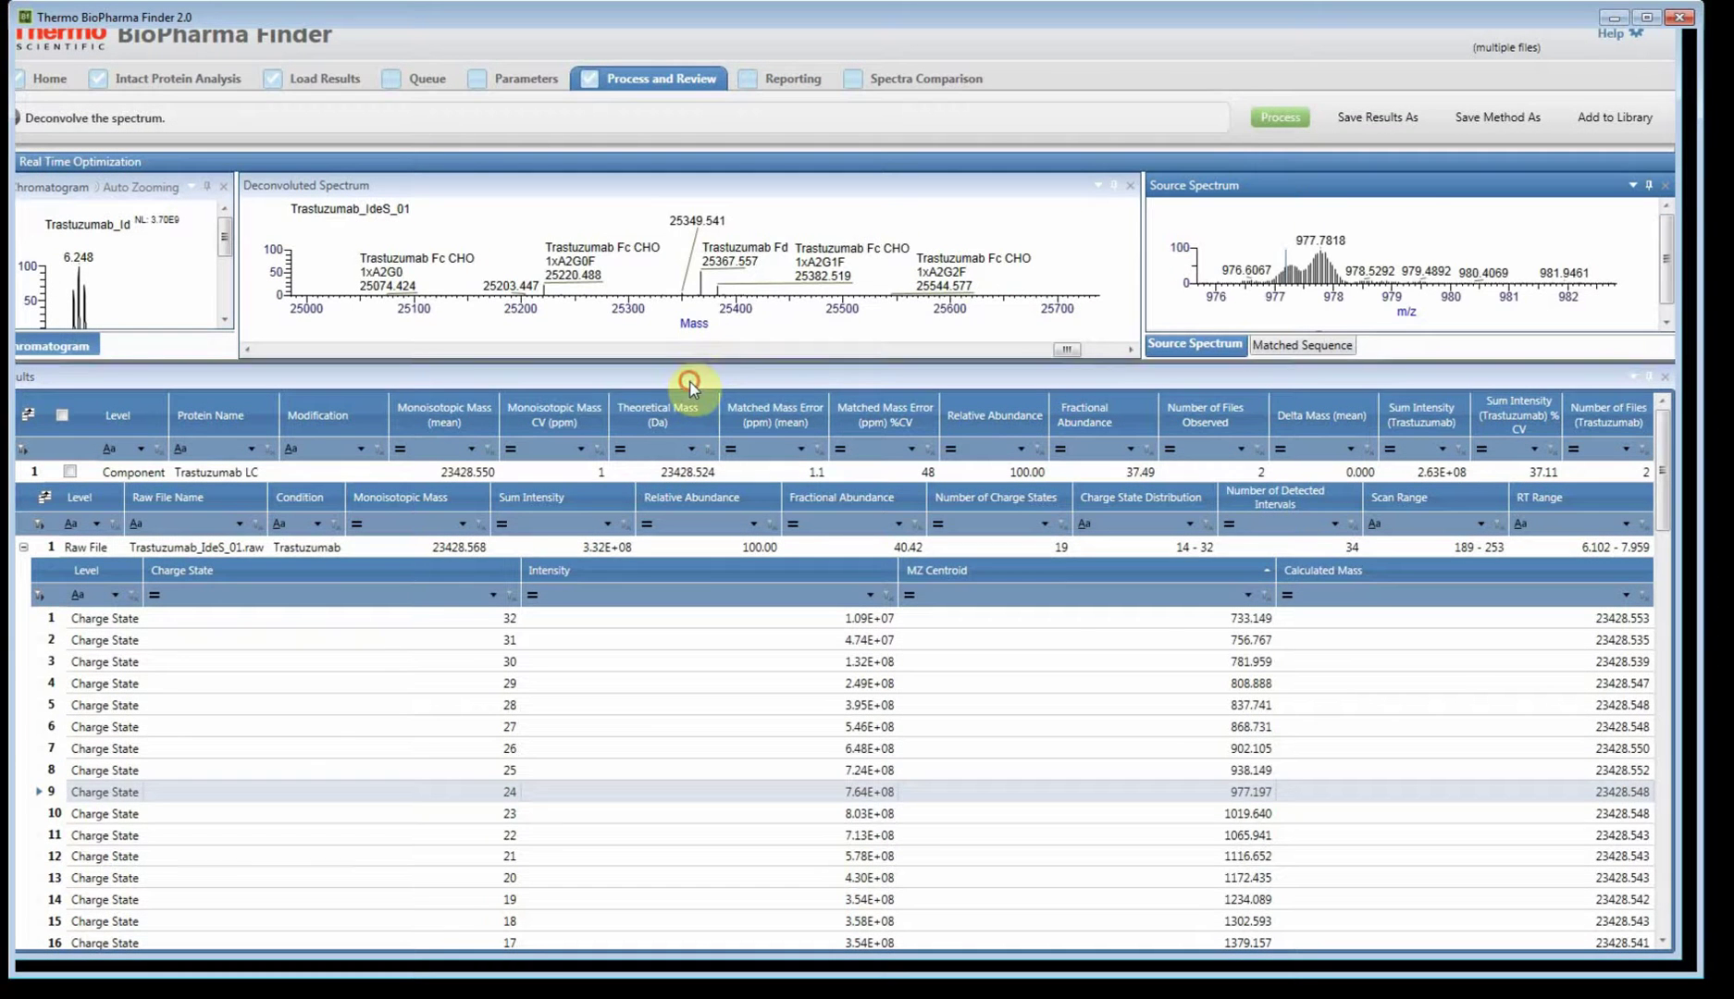
left_click_drag(689, 368, 681, 573)
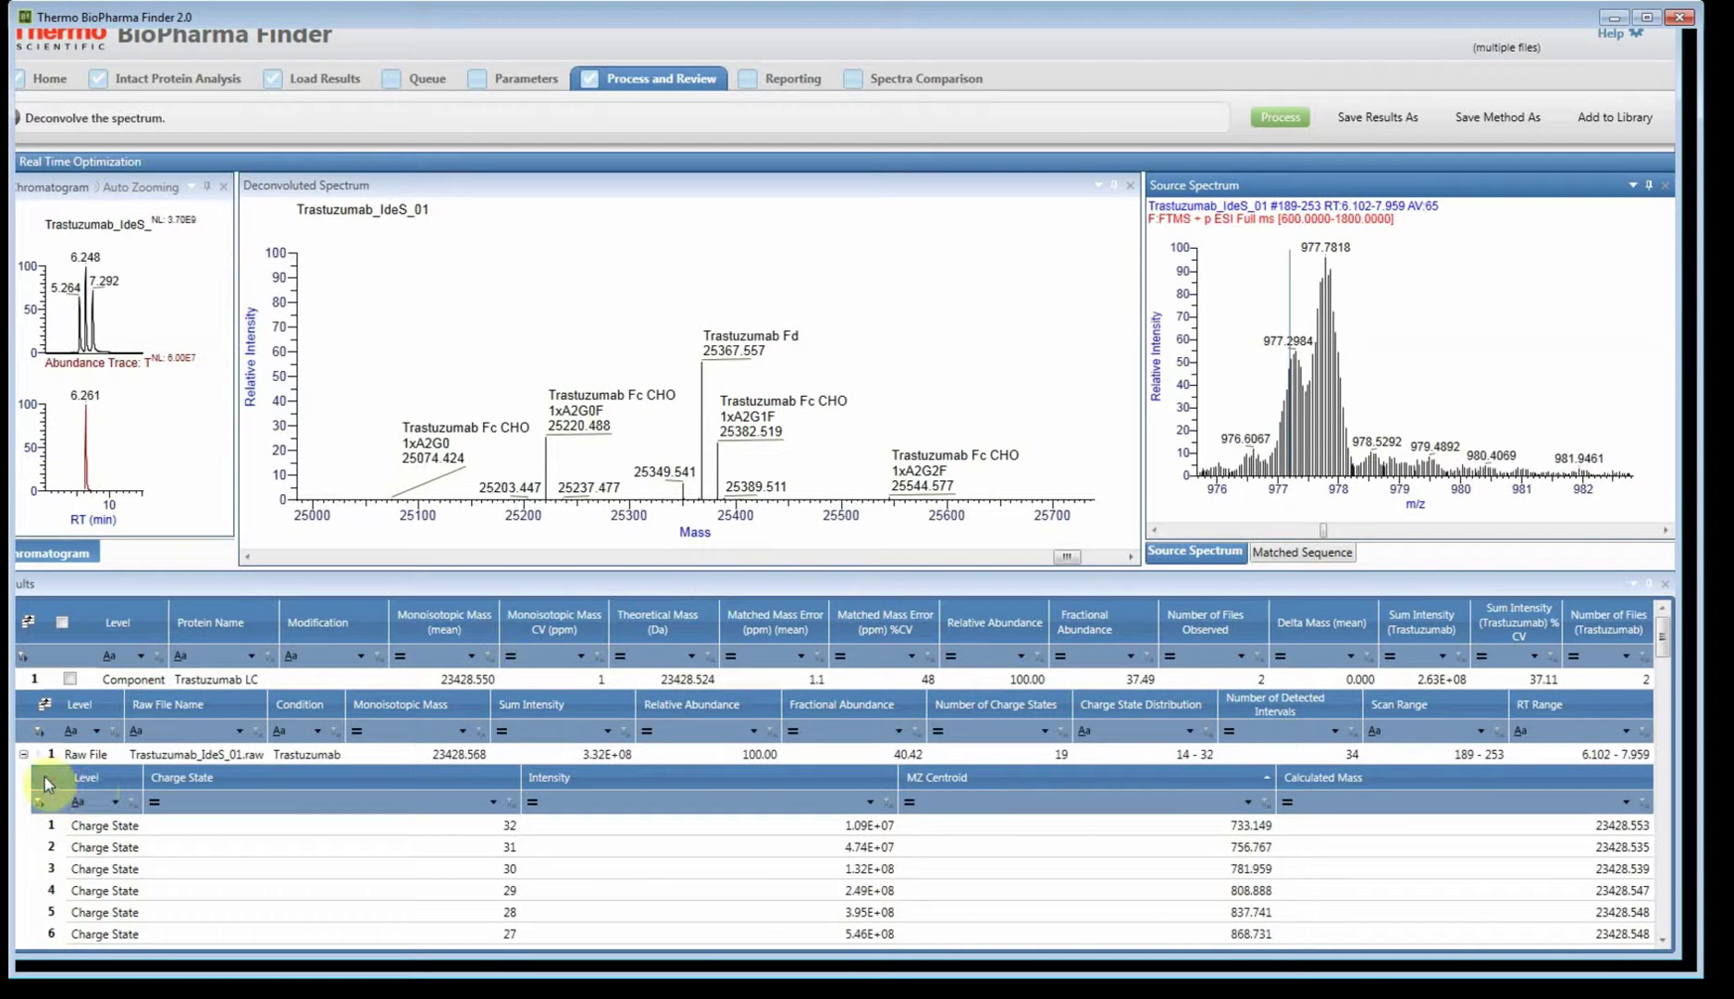
- Collapse the Trastuzumab LC details, shrink the Results pane slightly and check the component's raw-file rows once more
left_click(43, 776)
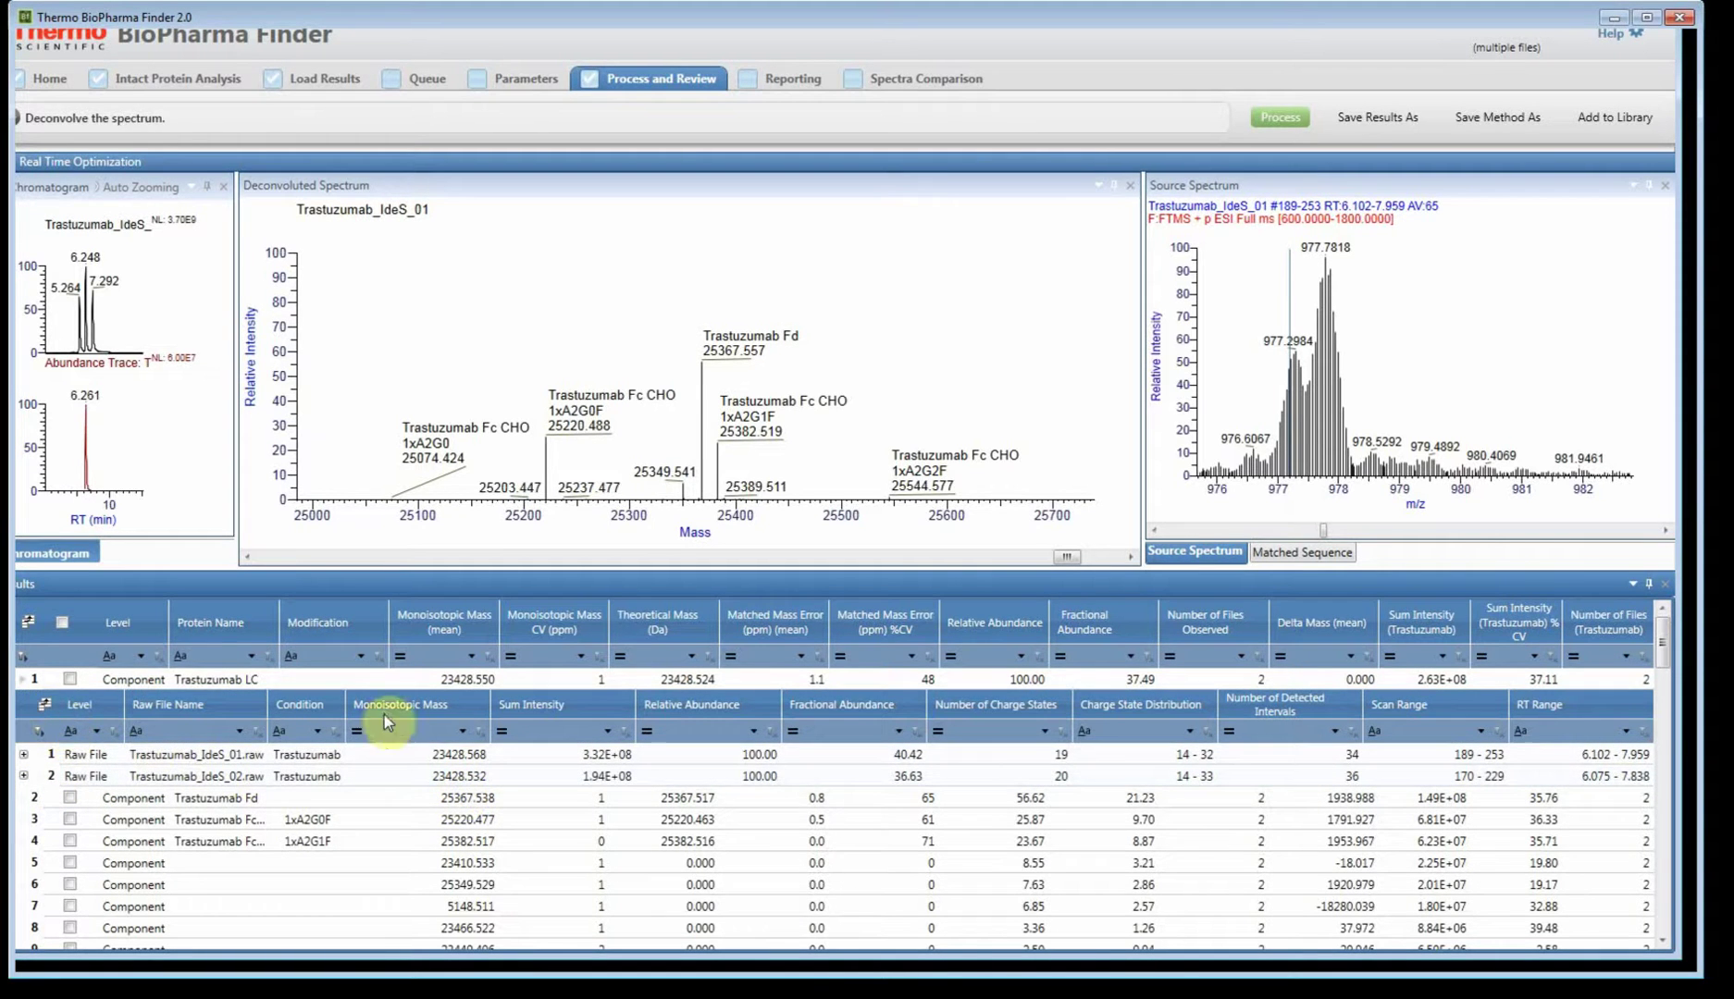
left_click(33, 701)
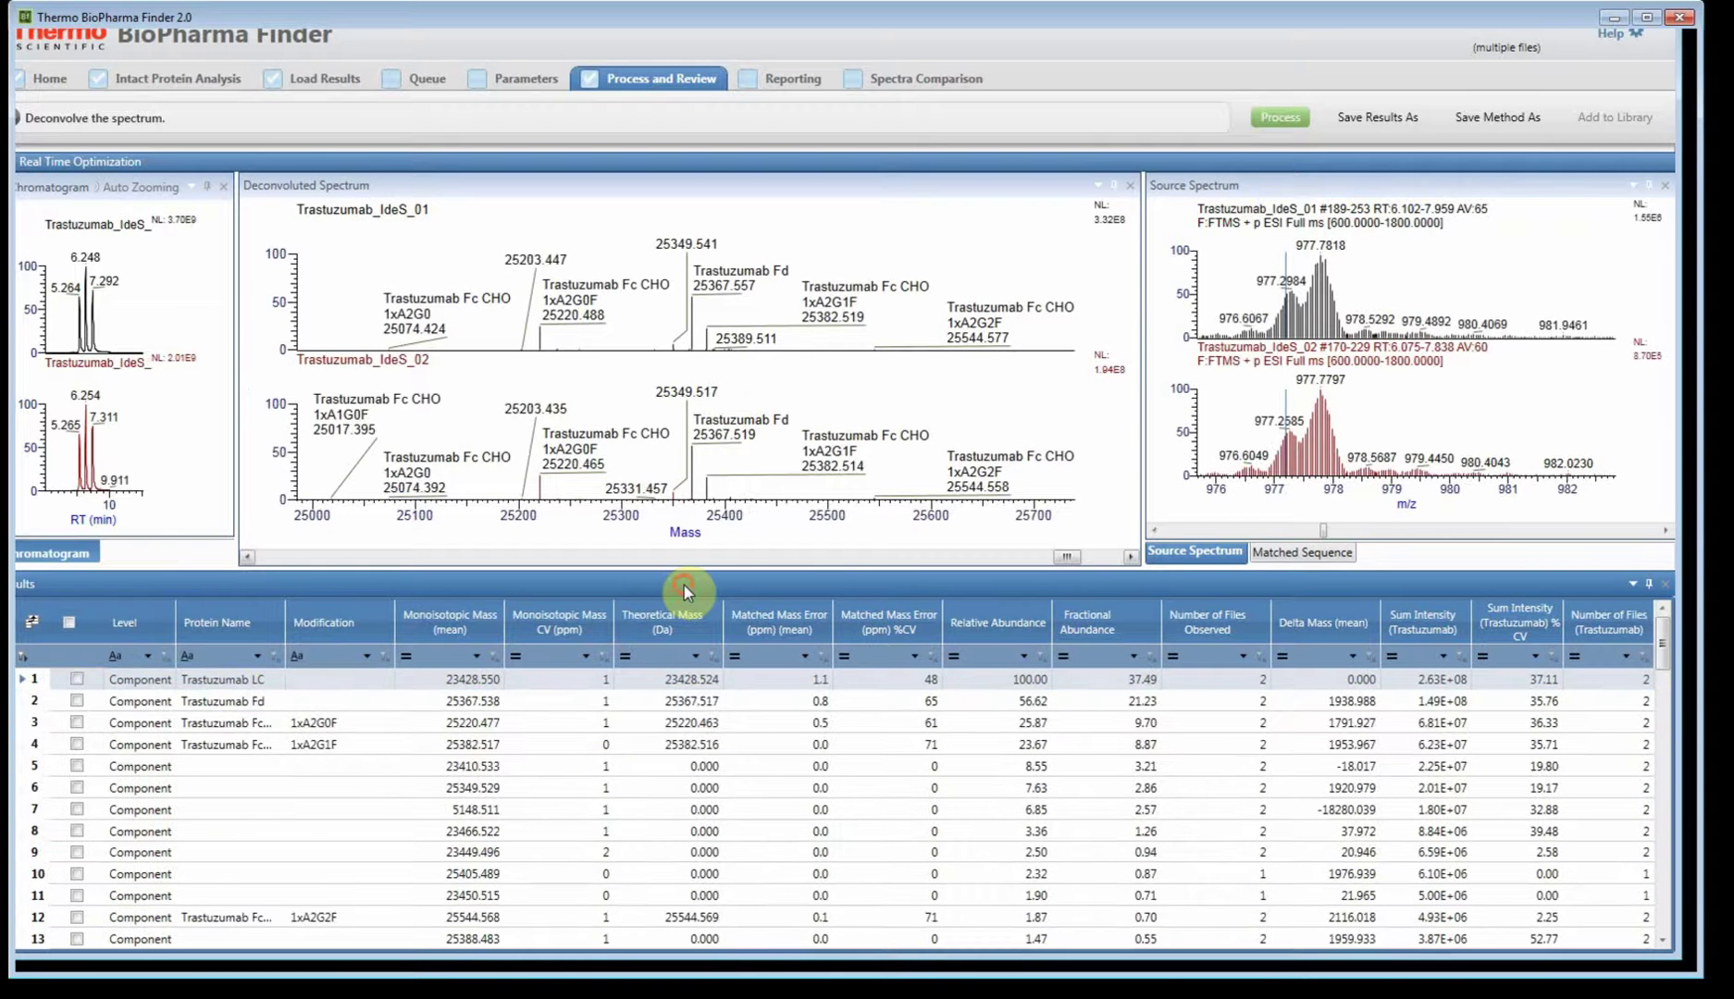
left_click_drag(684, 587, 682, 653)
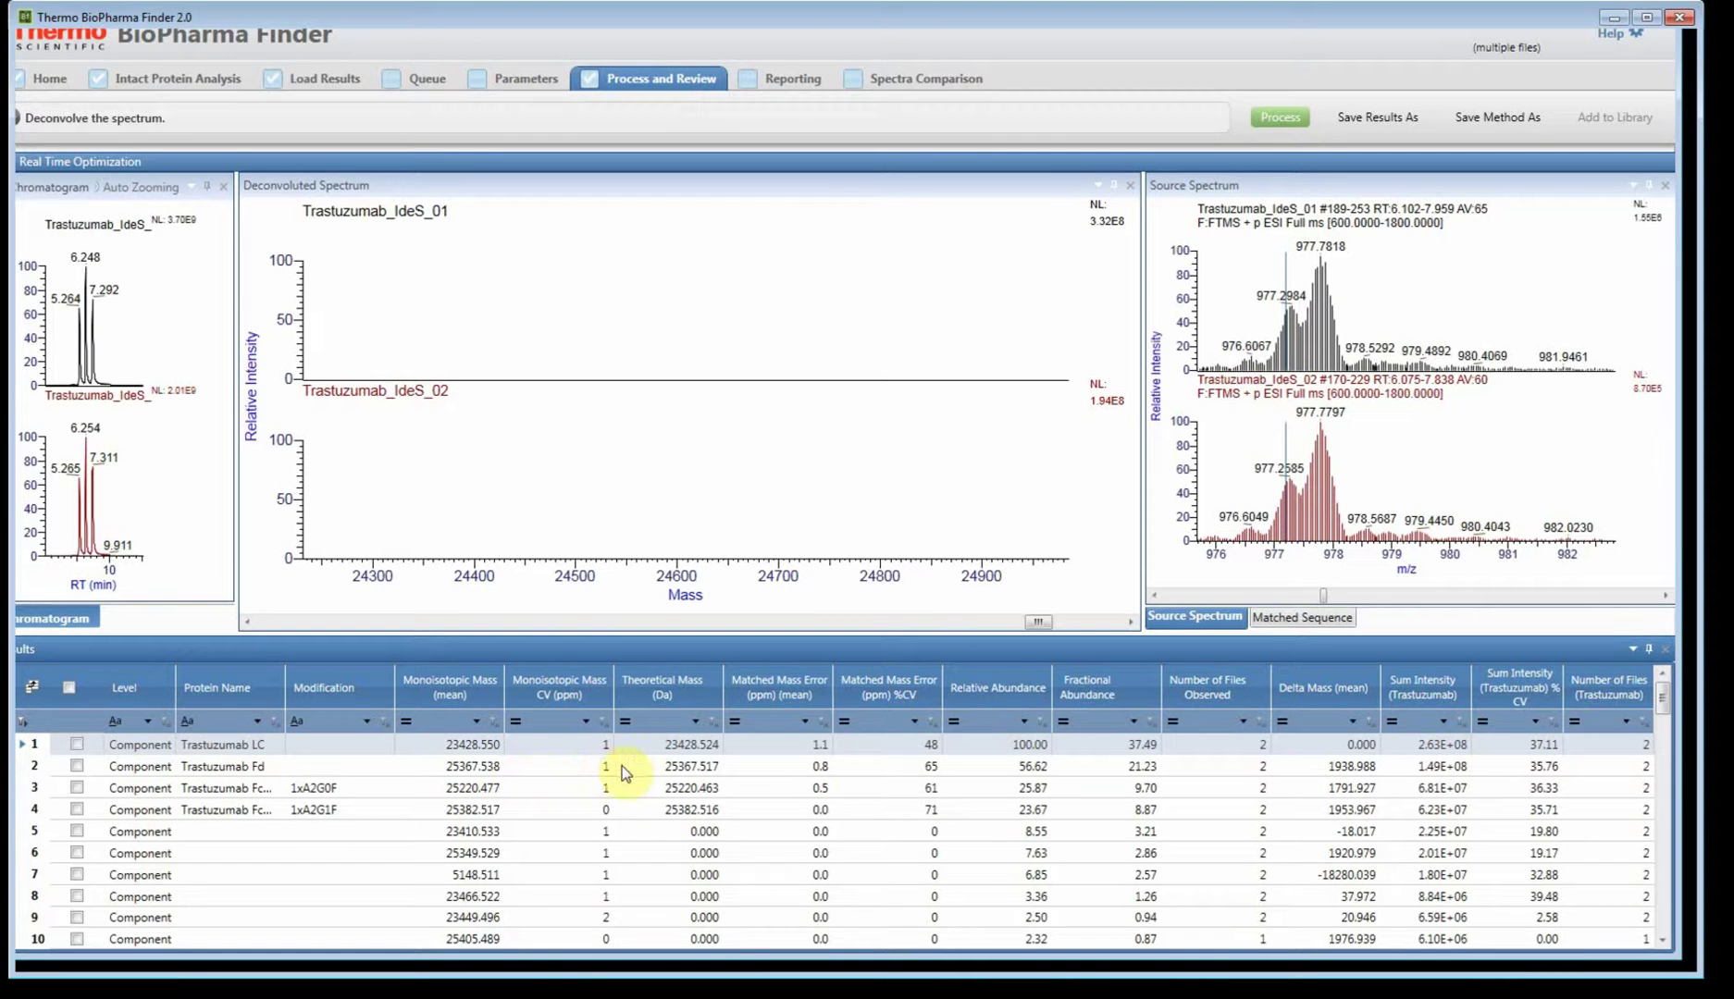
left_click(22, 744)
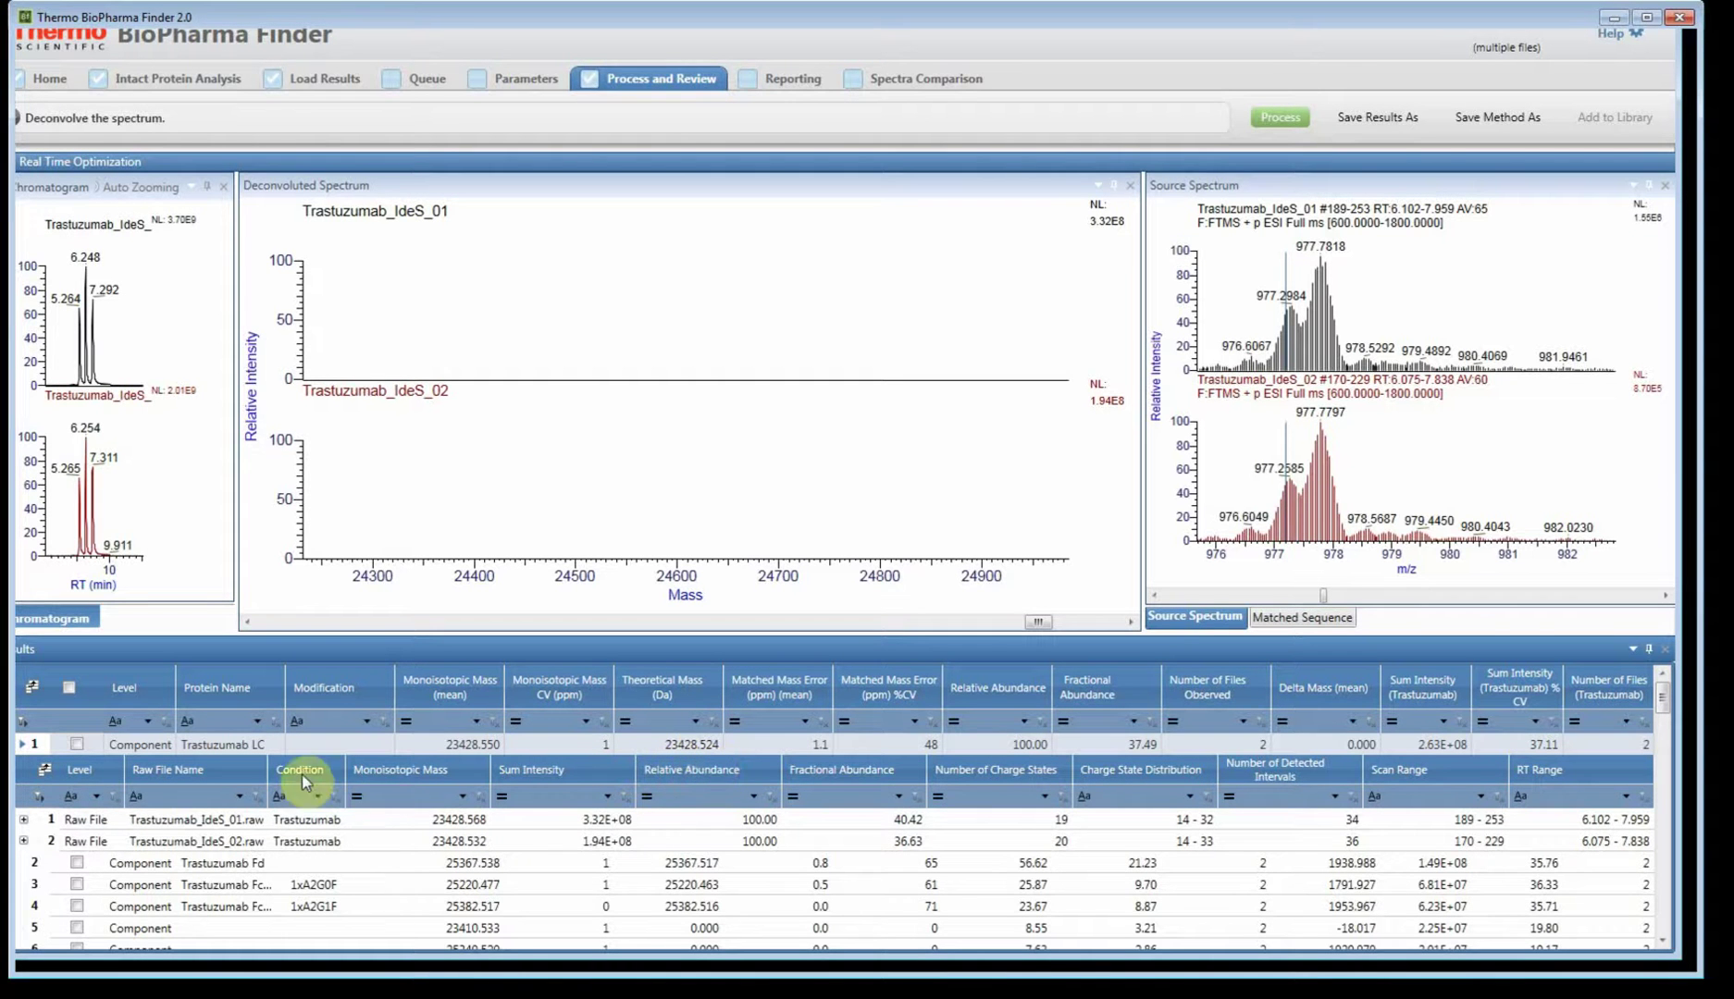
left_click(23, 746)
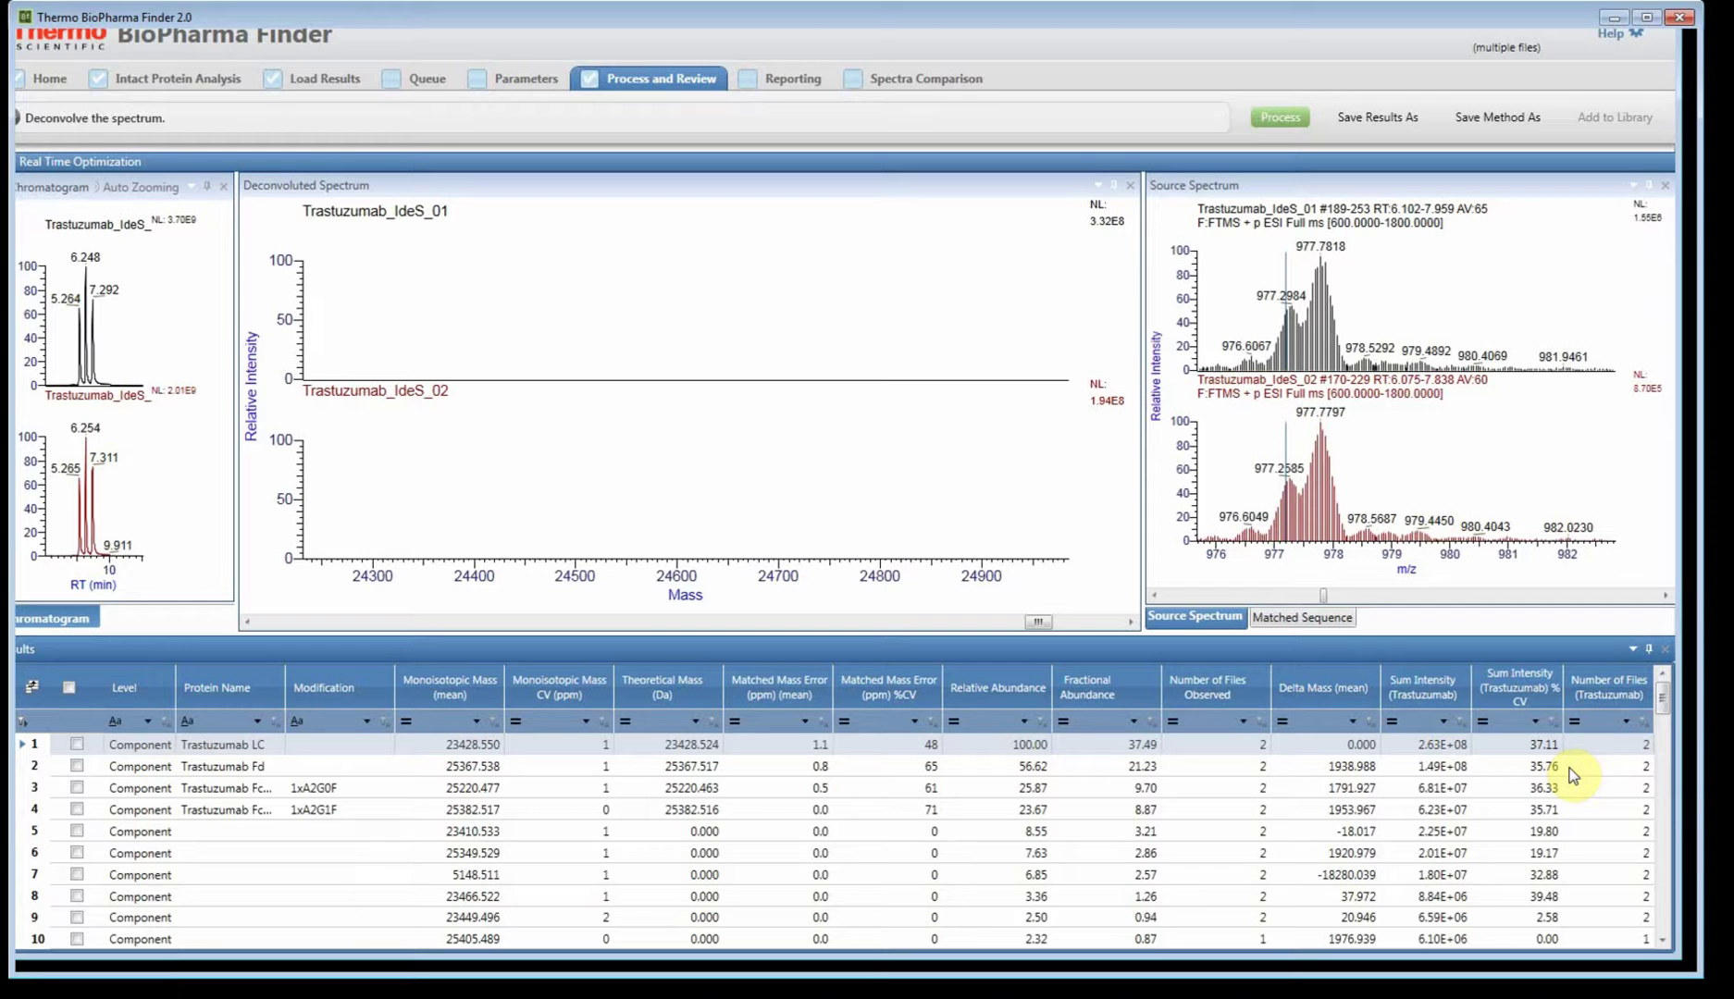
- Reset the Deconvoluted and Source Spectrum plots to their full ranges and widen the Chromatogram and Source Spectrum panes
left_click(758, 546)
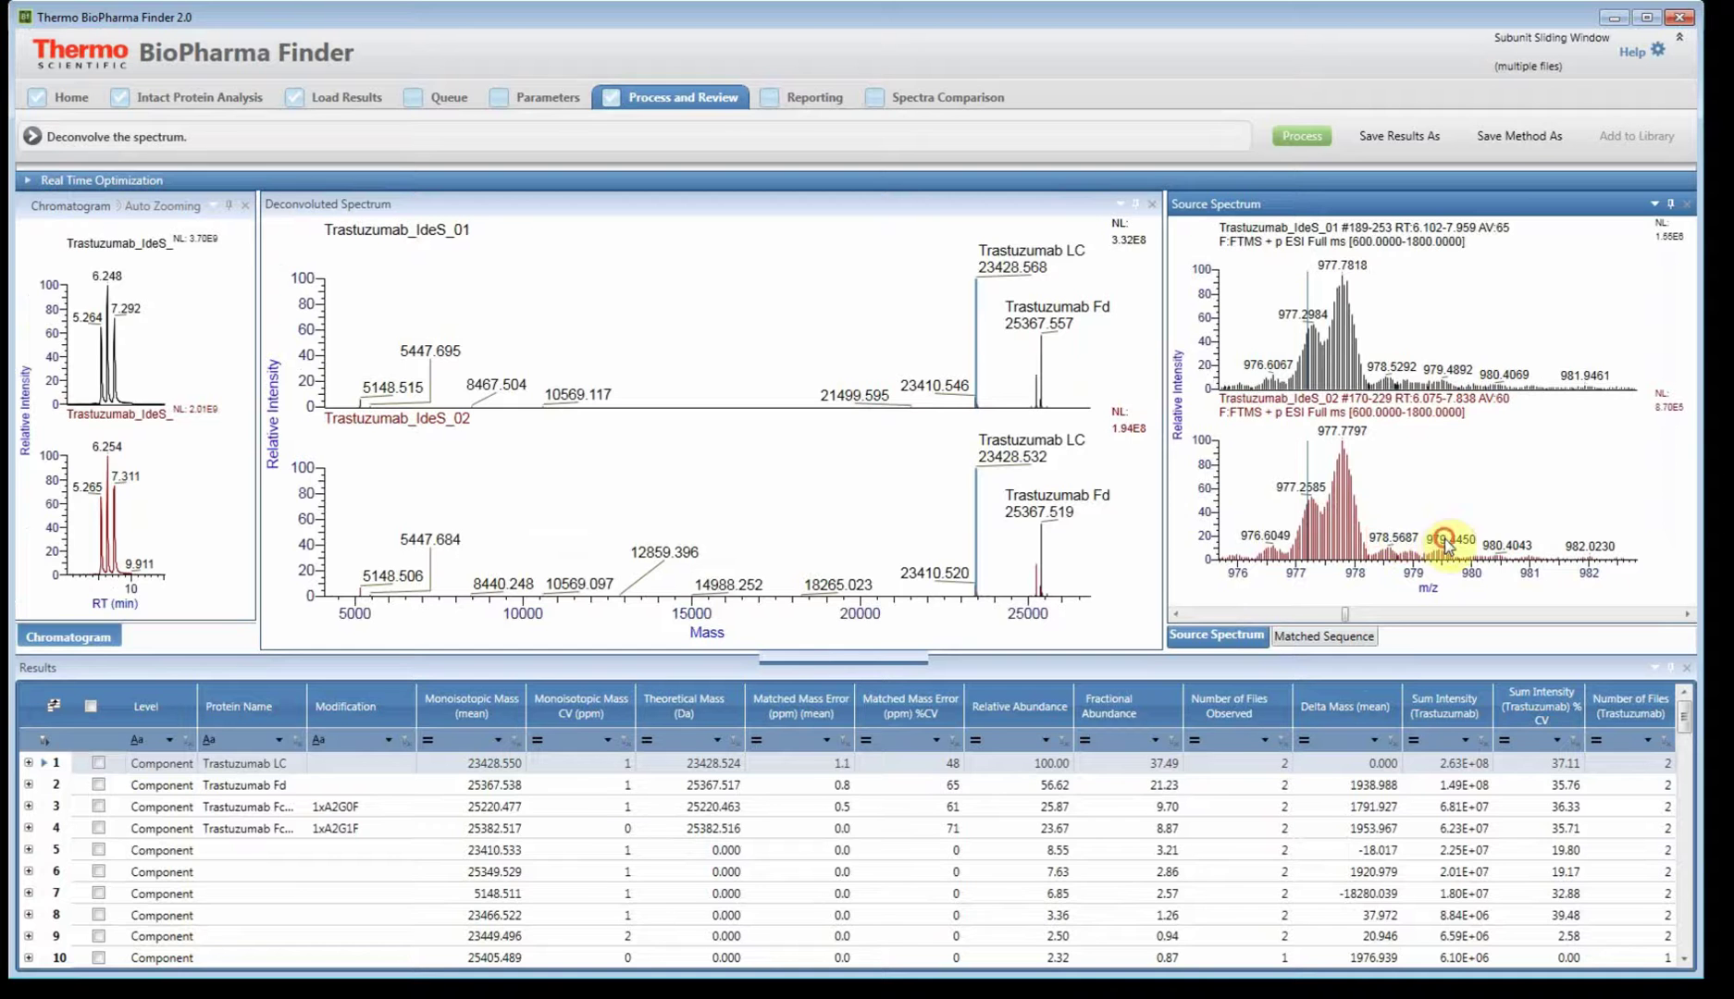
left_click(1443, 546)
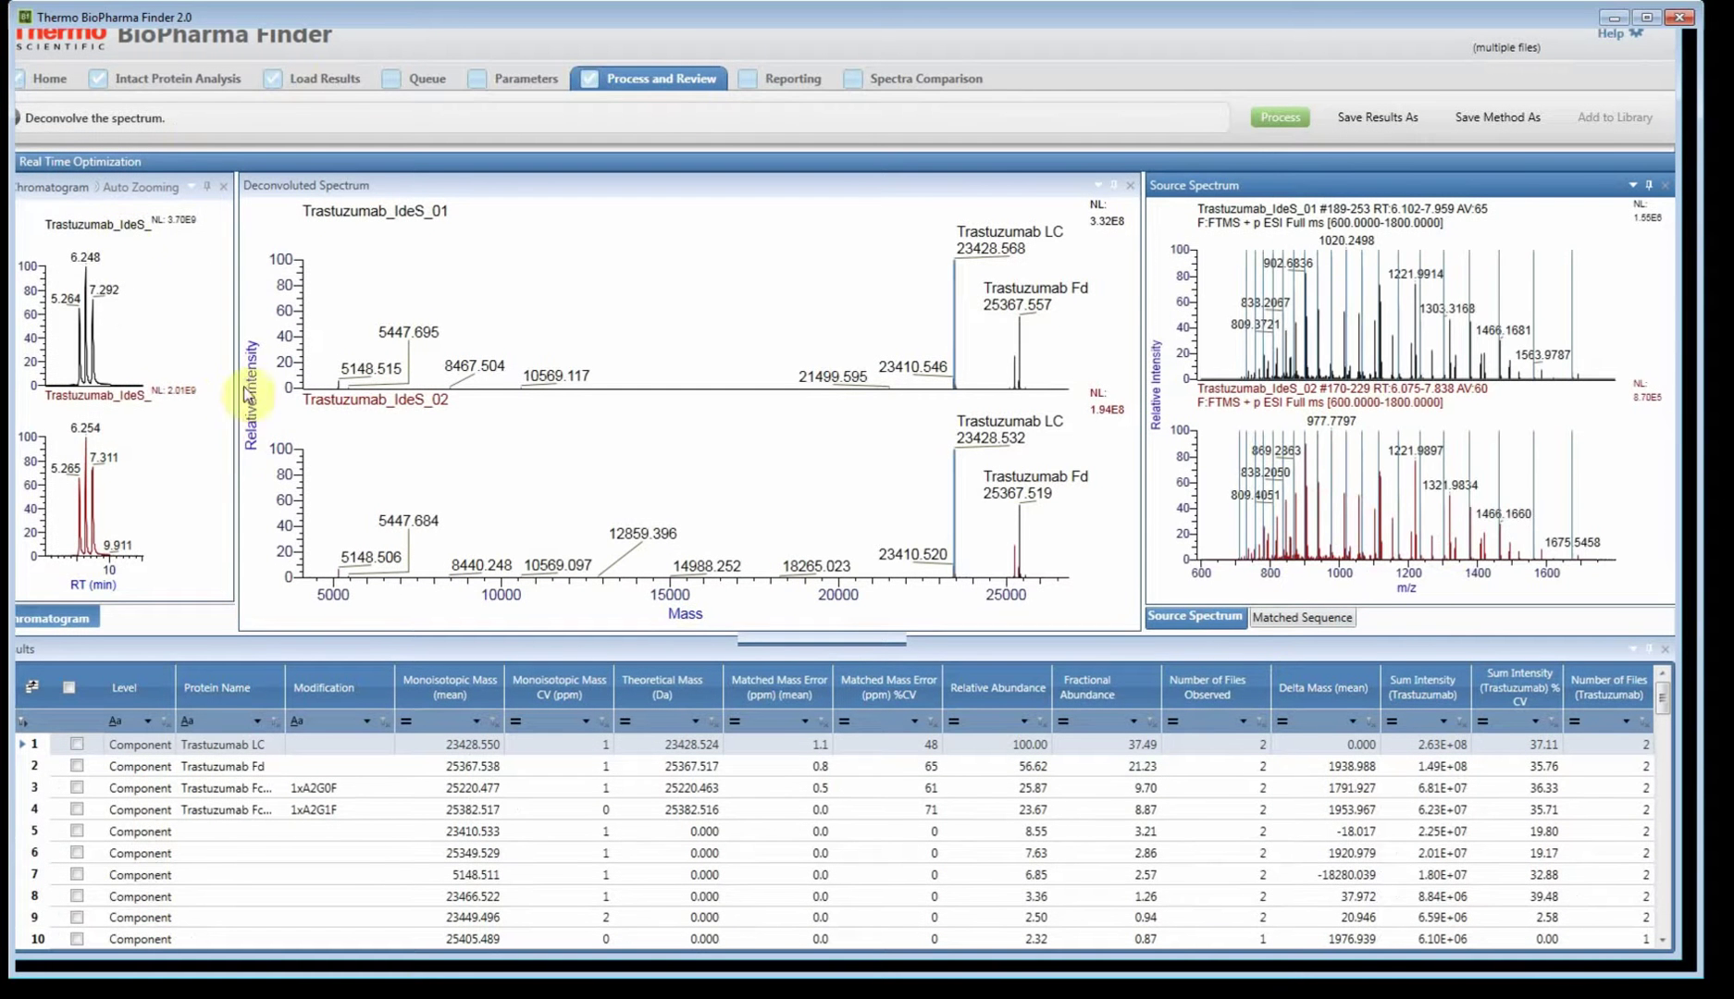
left_click_drag(259, 457, 706, 444)
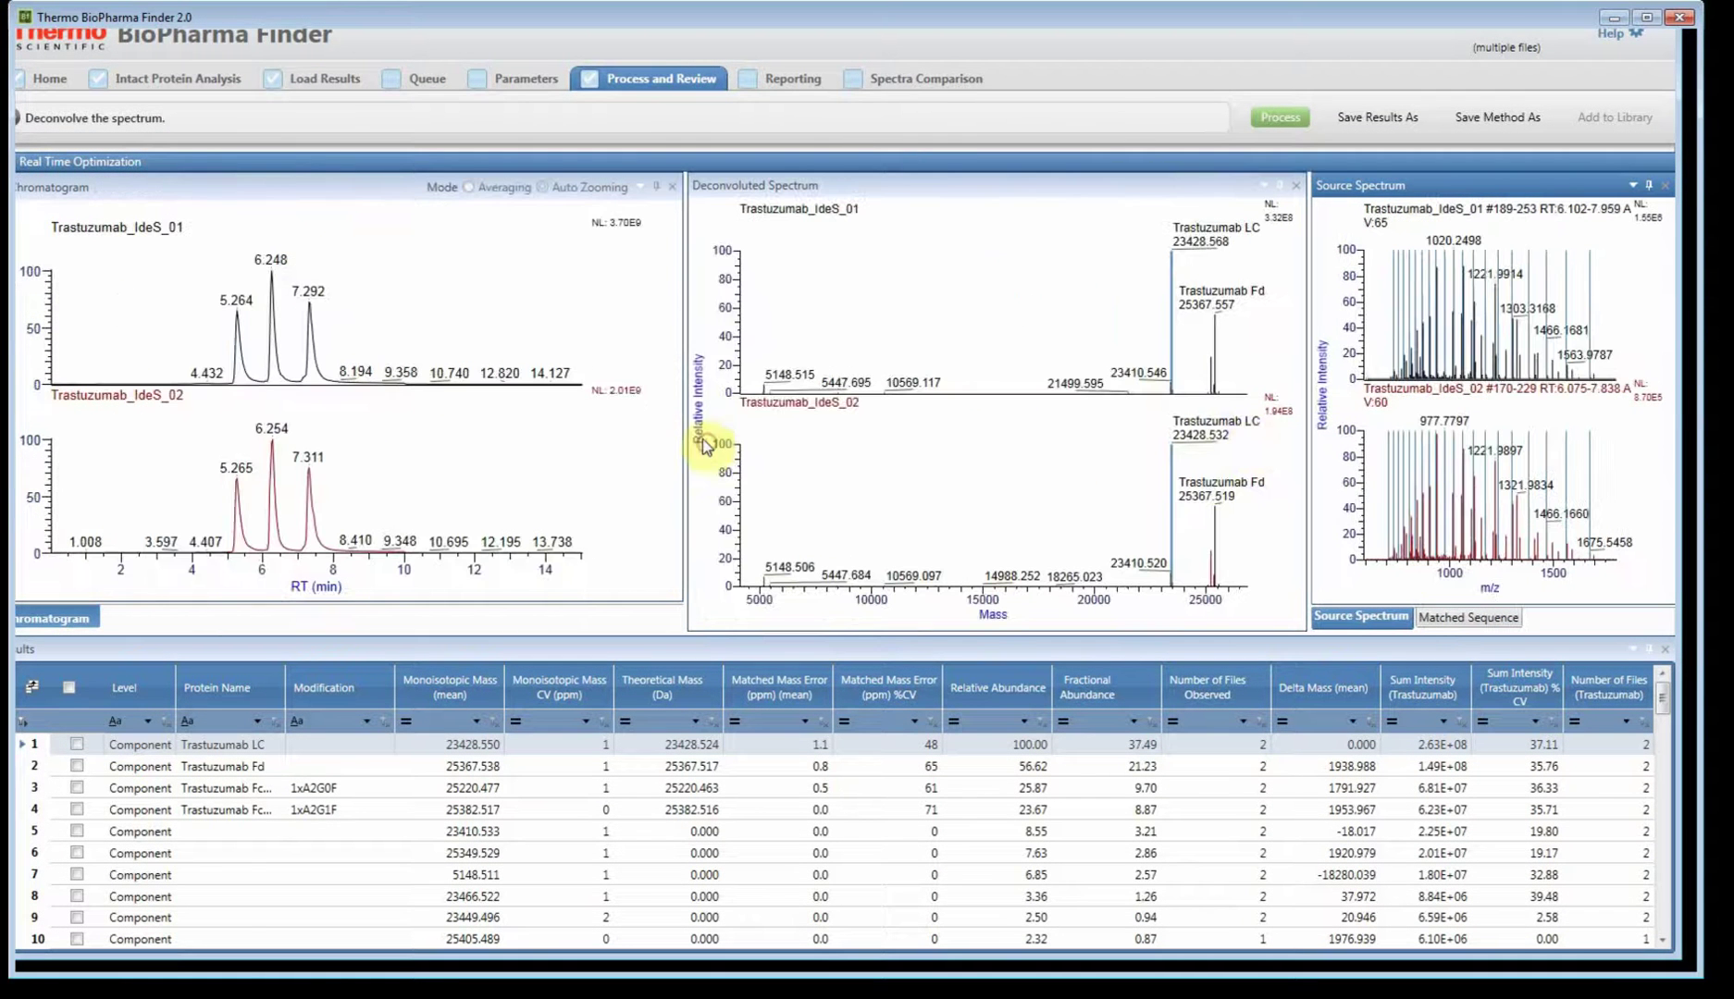
left_click_drag(1329, 459, 1245, 467)
- Zoom the chromatogram to about 4.4 to 9.3 minutes and compare the Trastuzumab LC abundance traces of both raw files
left_click_drag(213, 567, 401, 600)
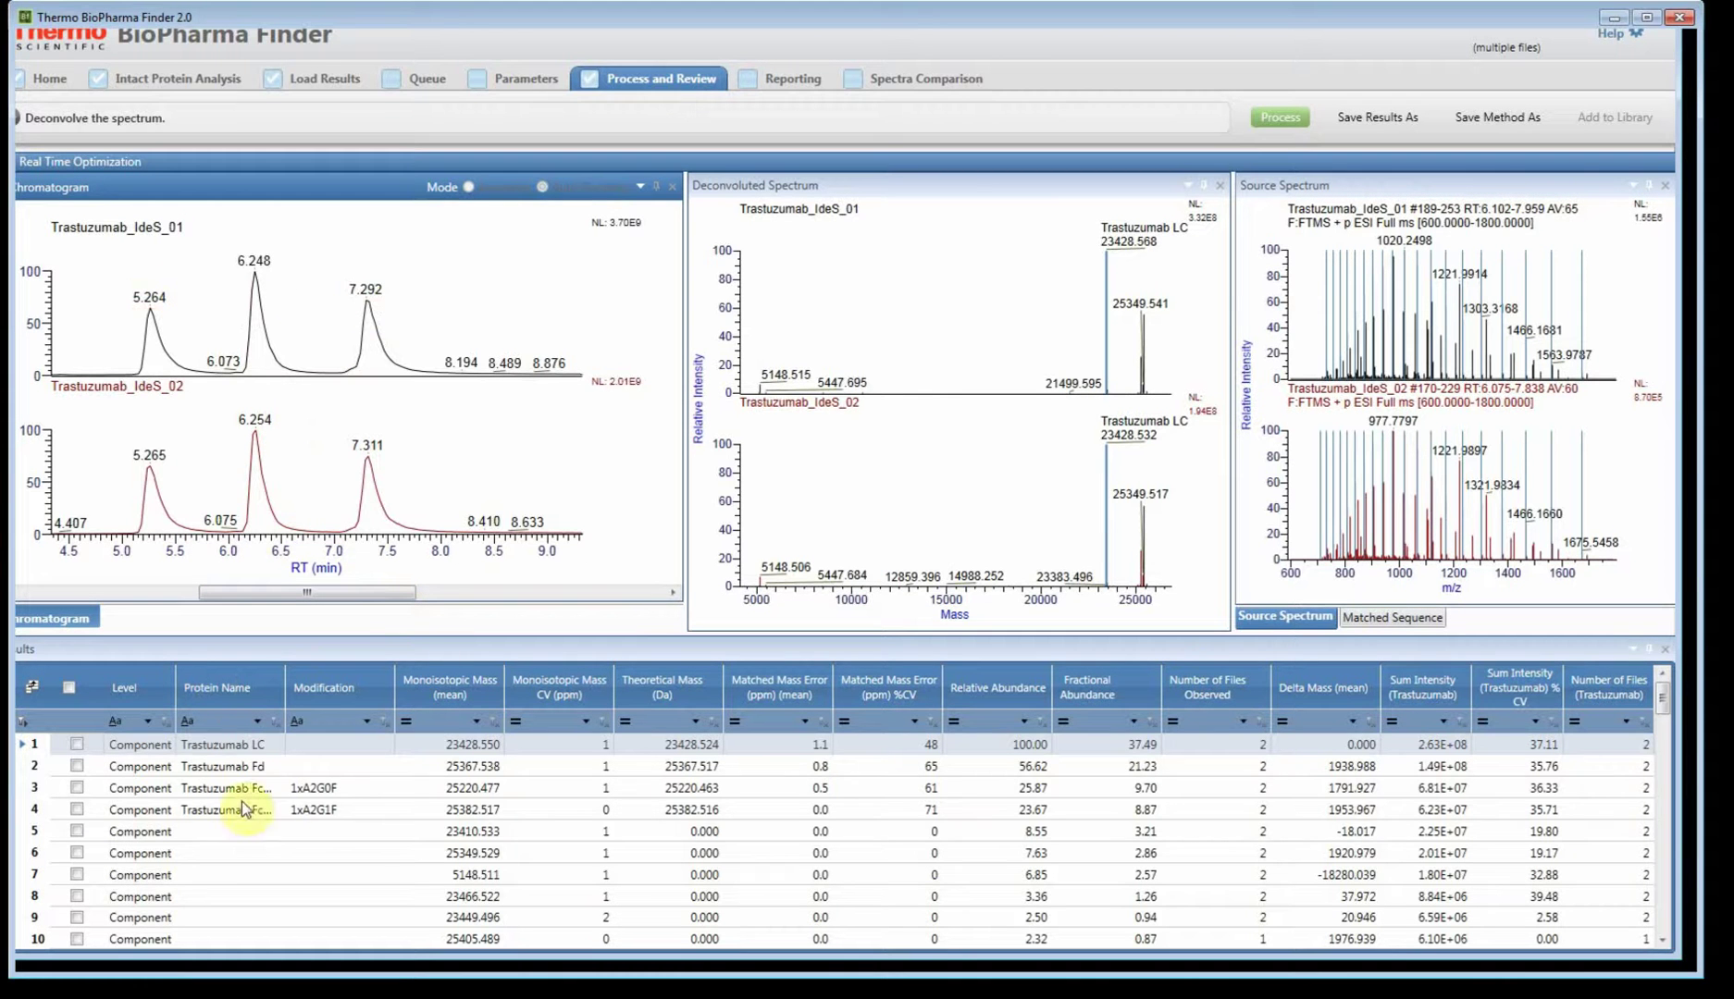
left_click(179, 766)
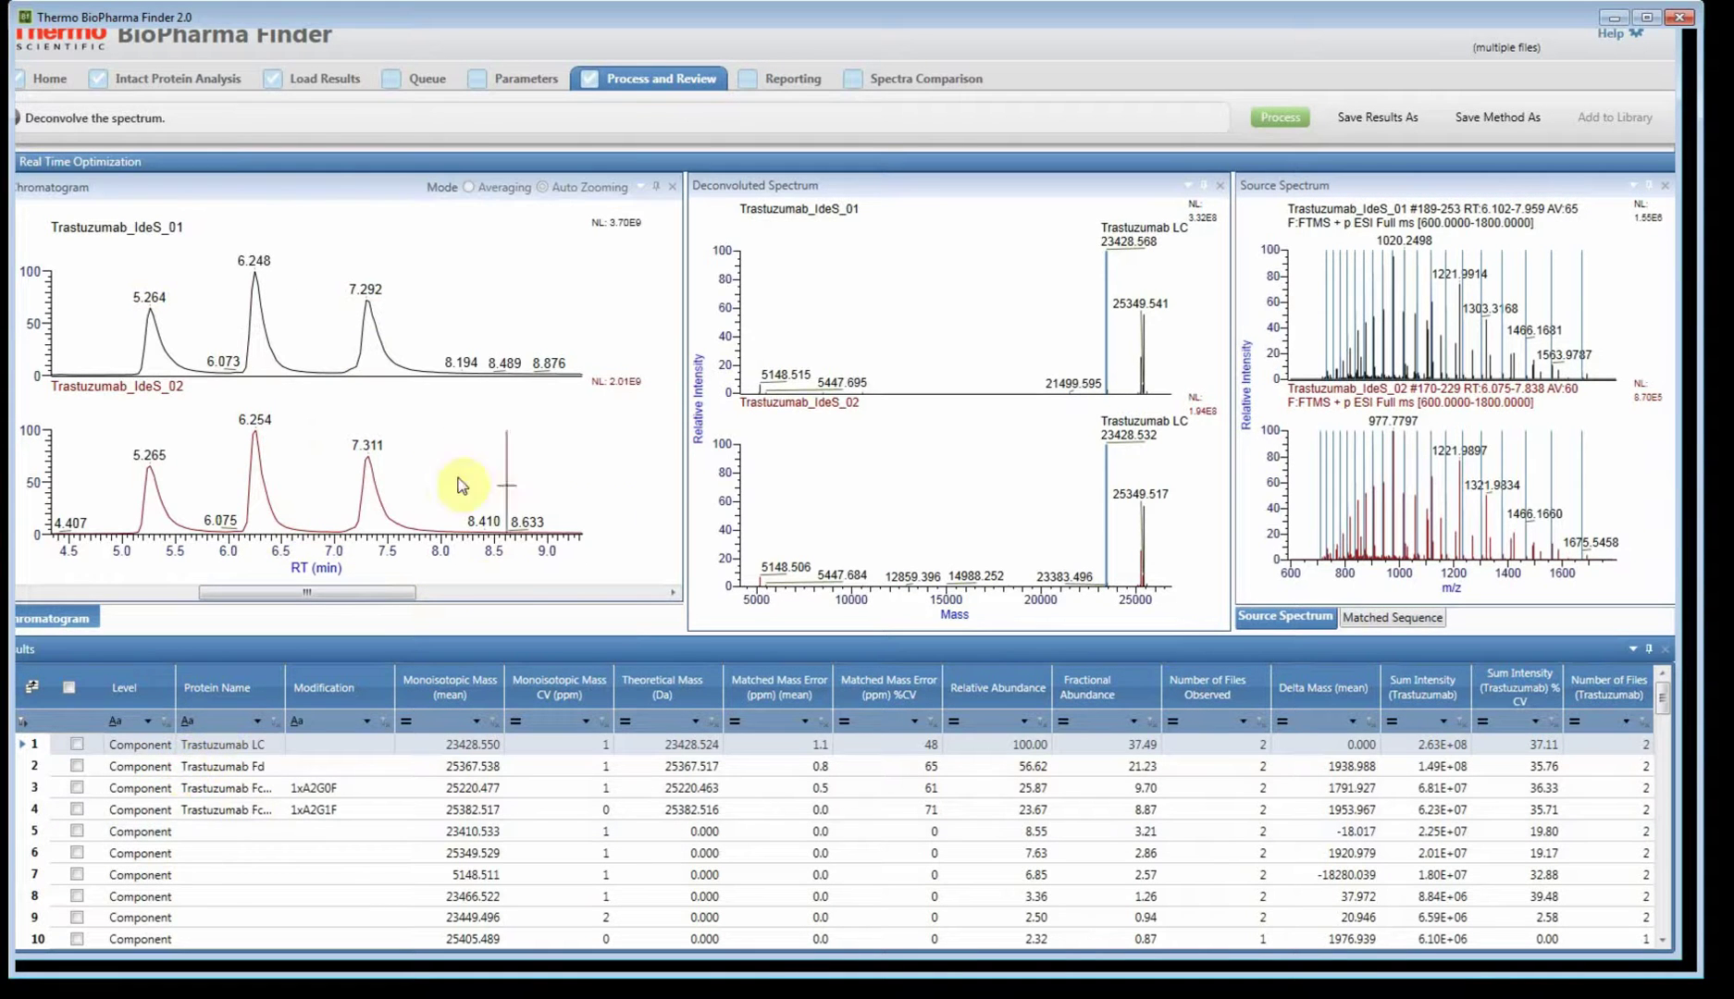
left_click(23, 743)
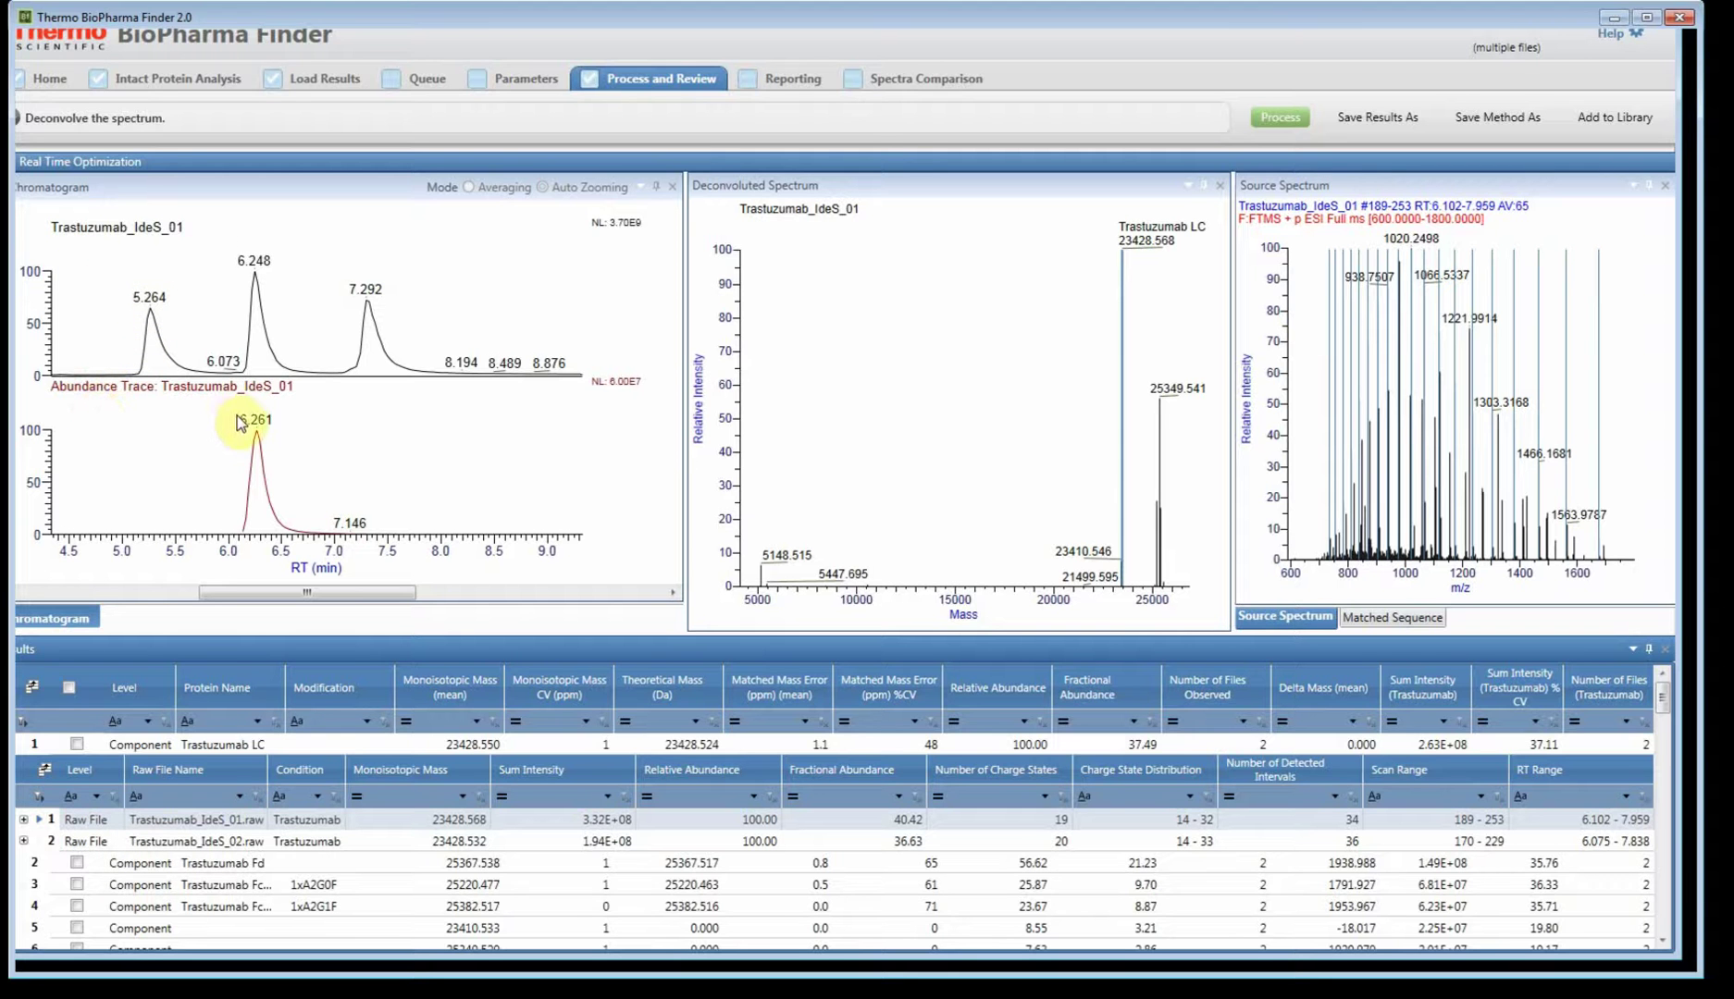
left_click(239, 839)
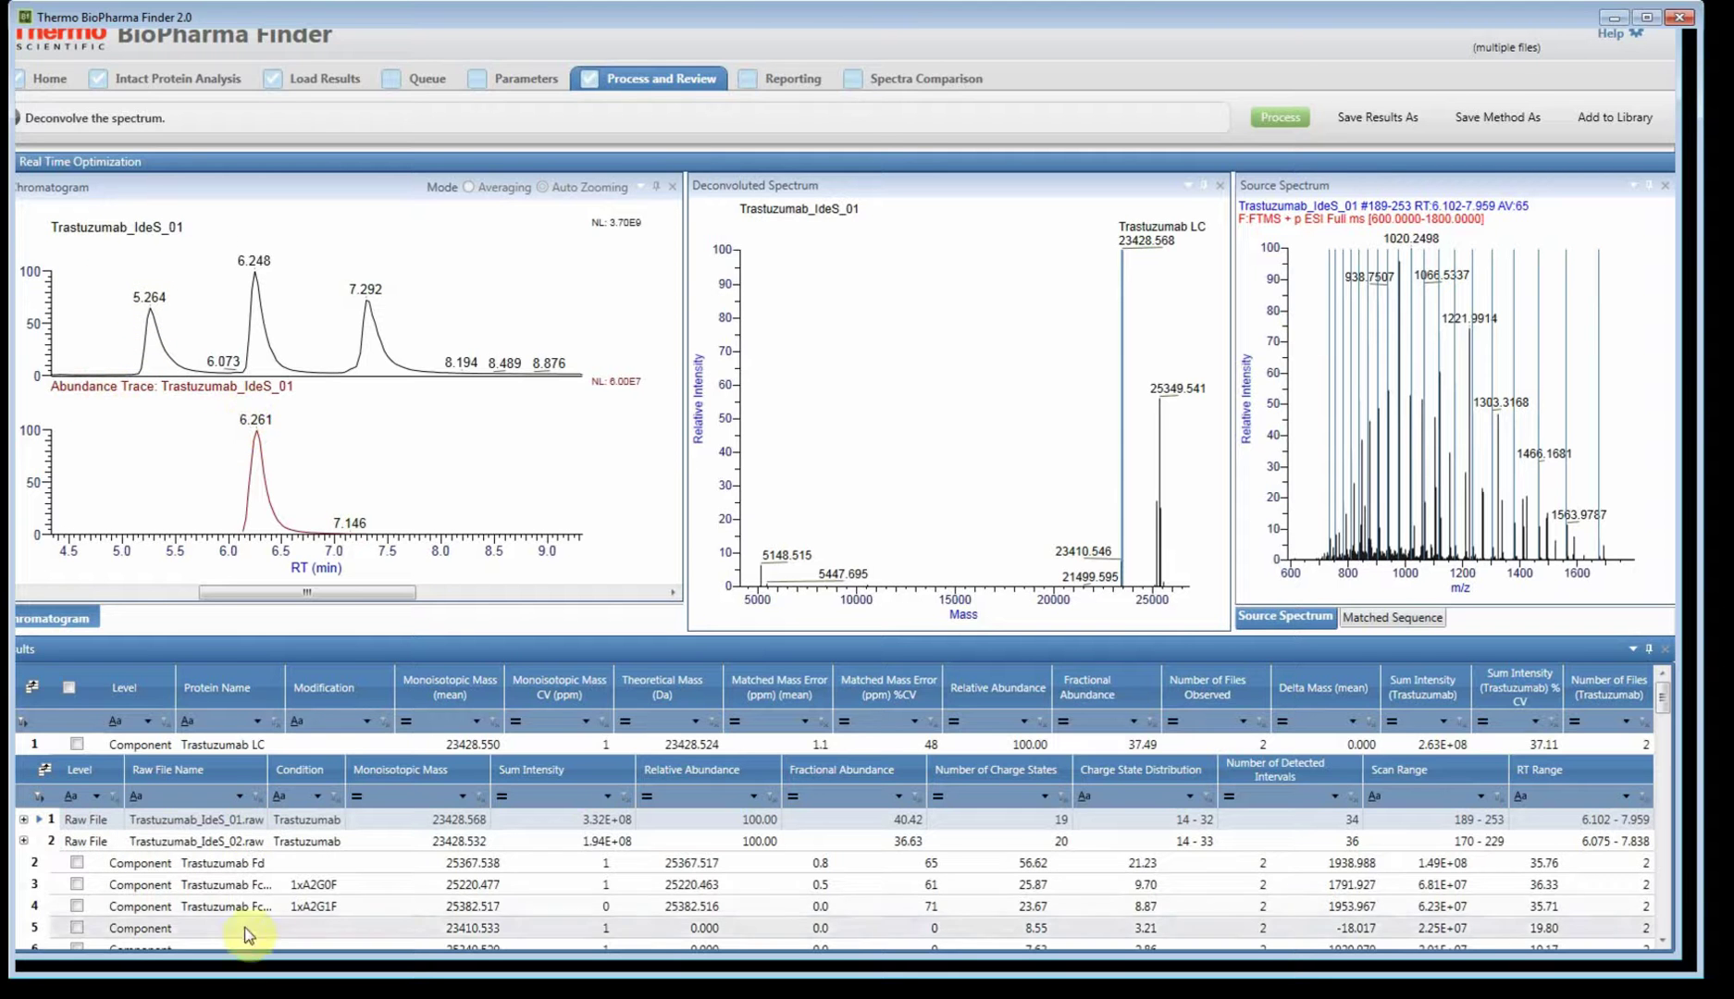
key("Up")
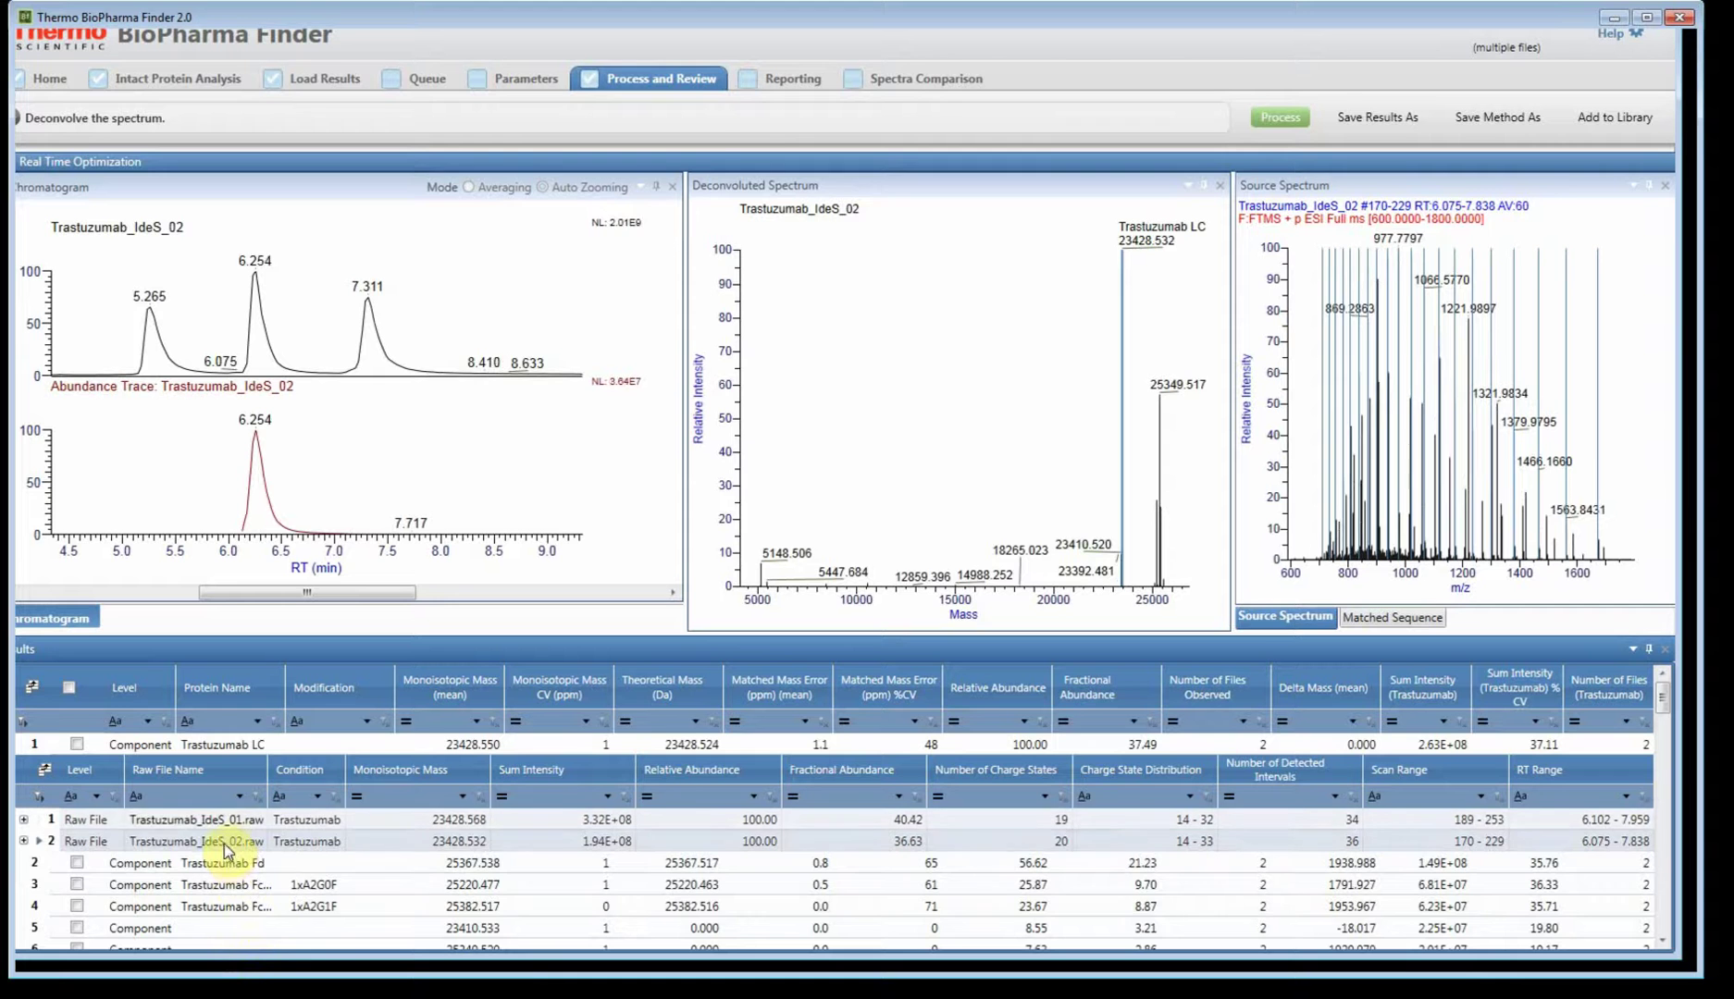
key("Down")
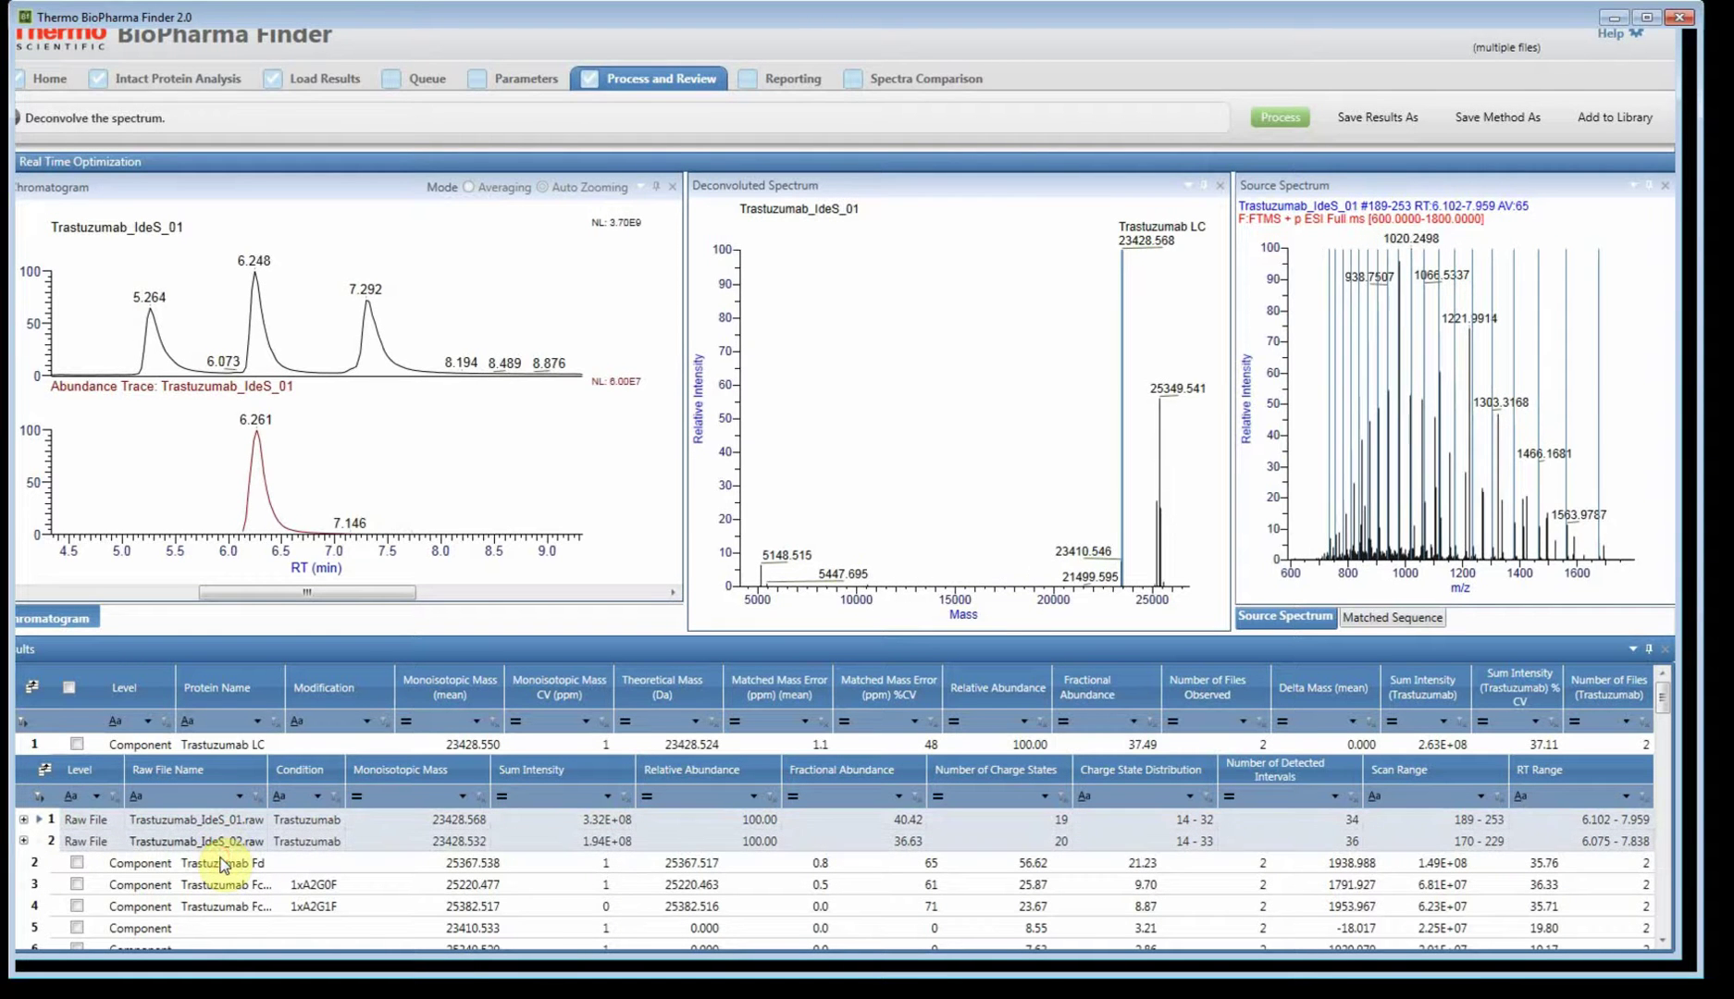
key("Up")
left_click(218, 847)
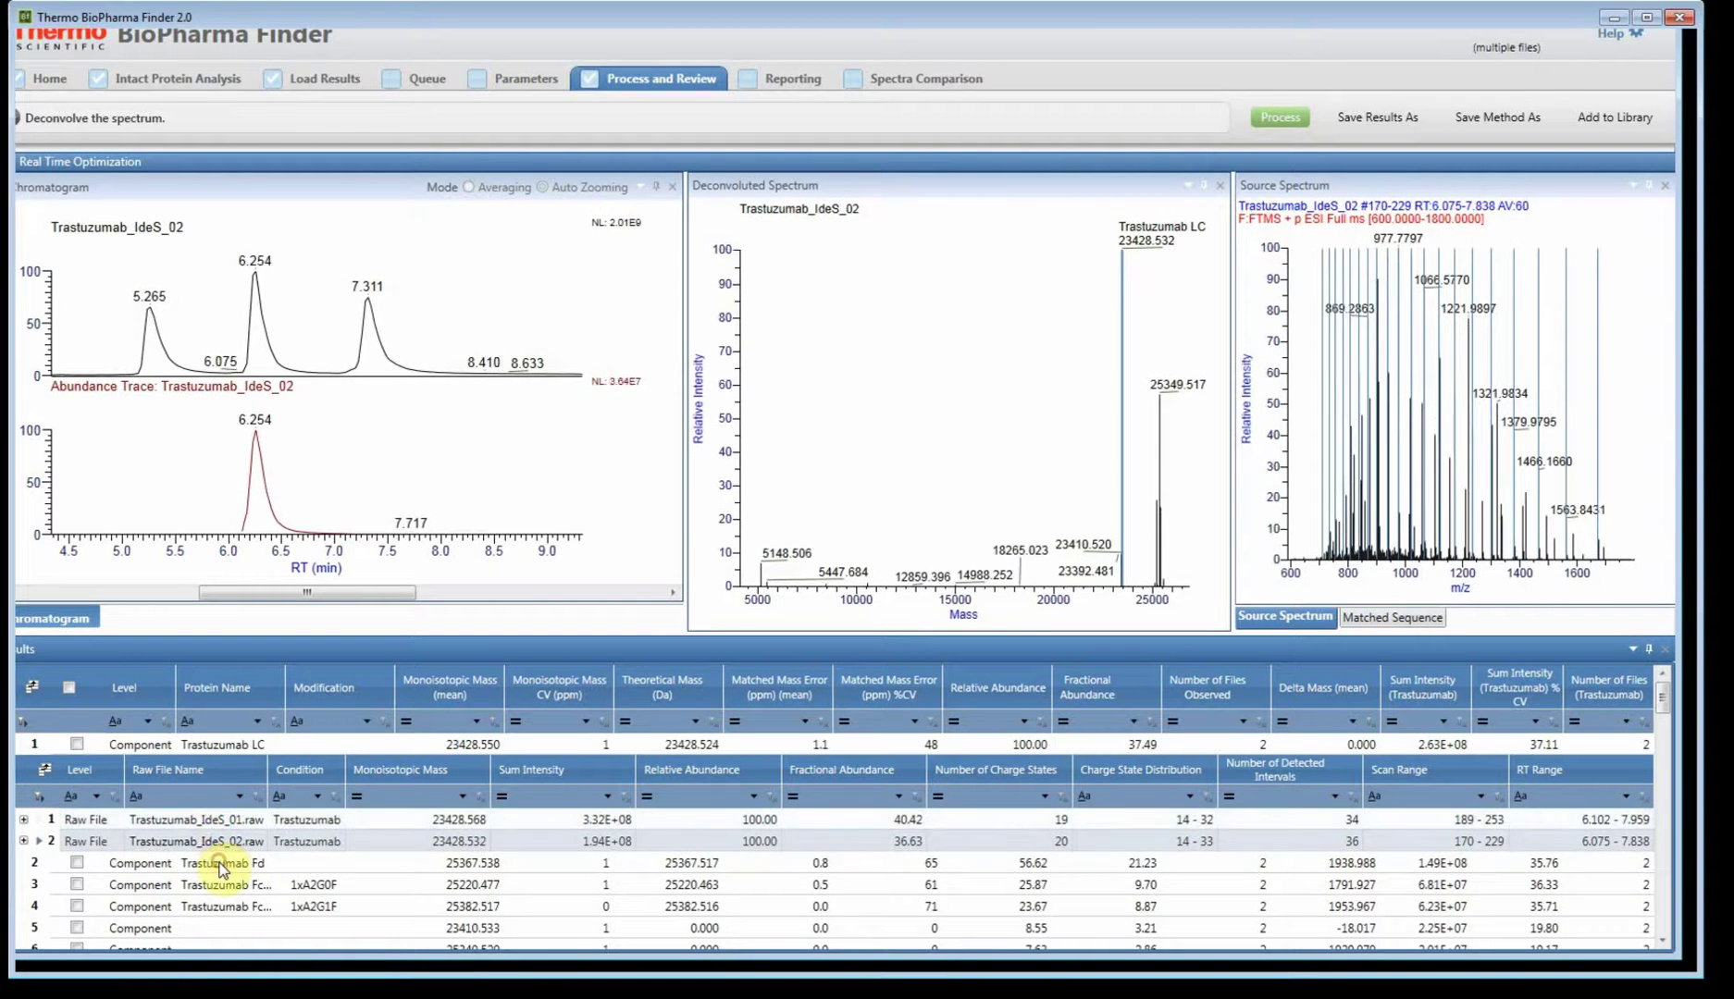
- Expand the Trastuzumab Fd component and view the abundance trace of its Trastuzumab_IdeS_02.raw entry
left_click(34, 887)
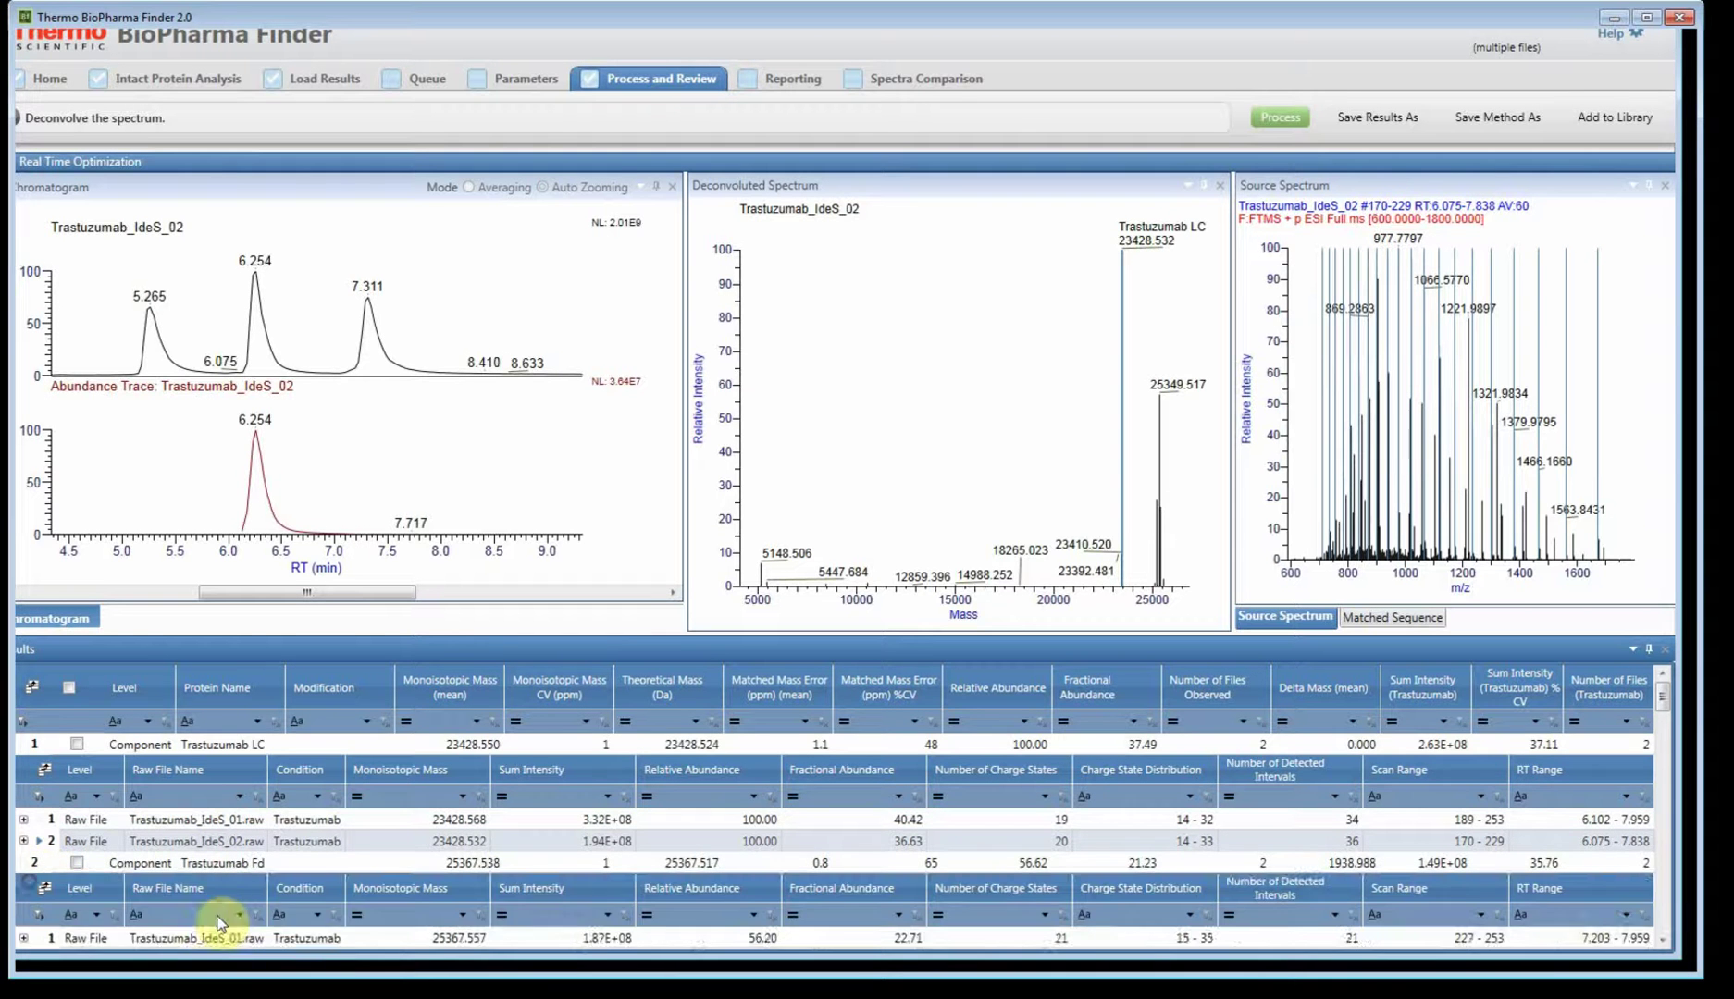
scroll(215, 905, "down", 1)
left_click(211, 896)
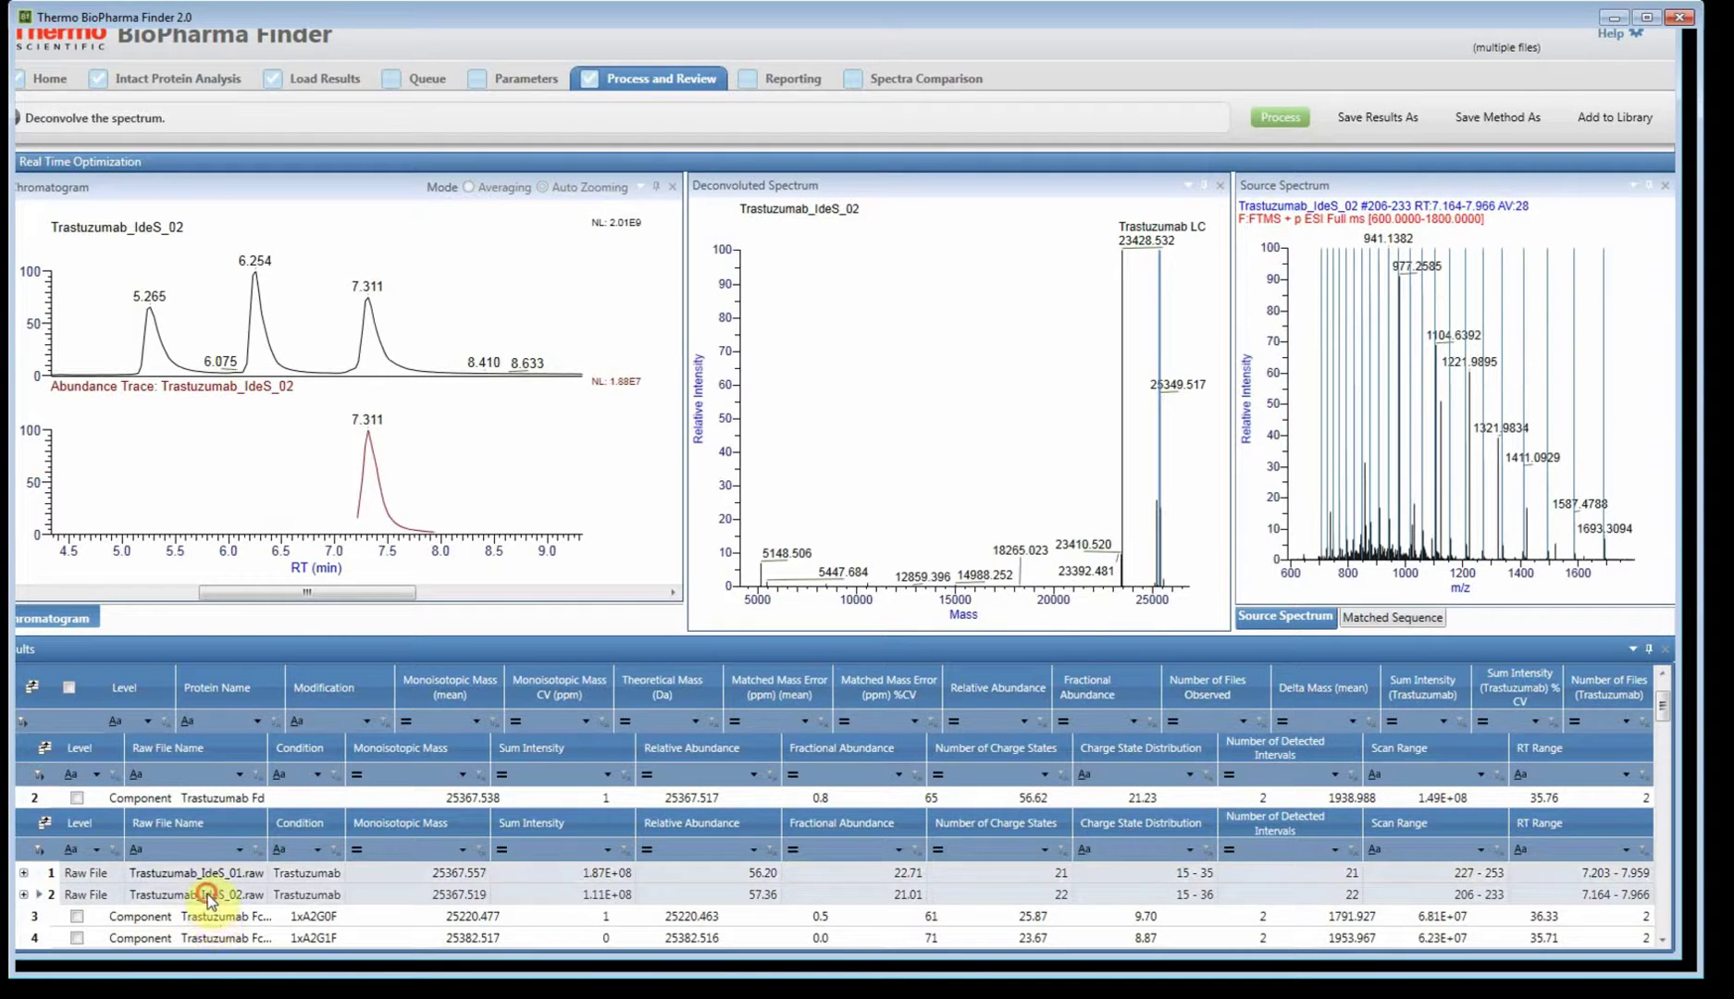
key("Up")
key("Down")
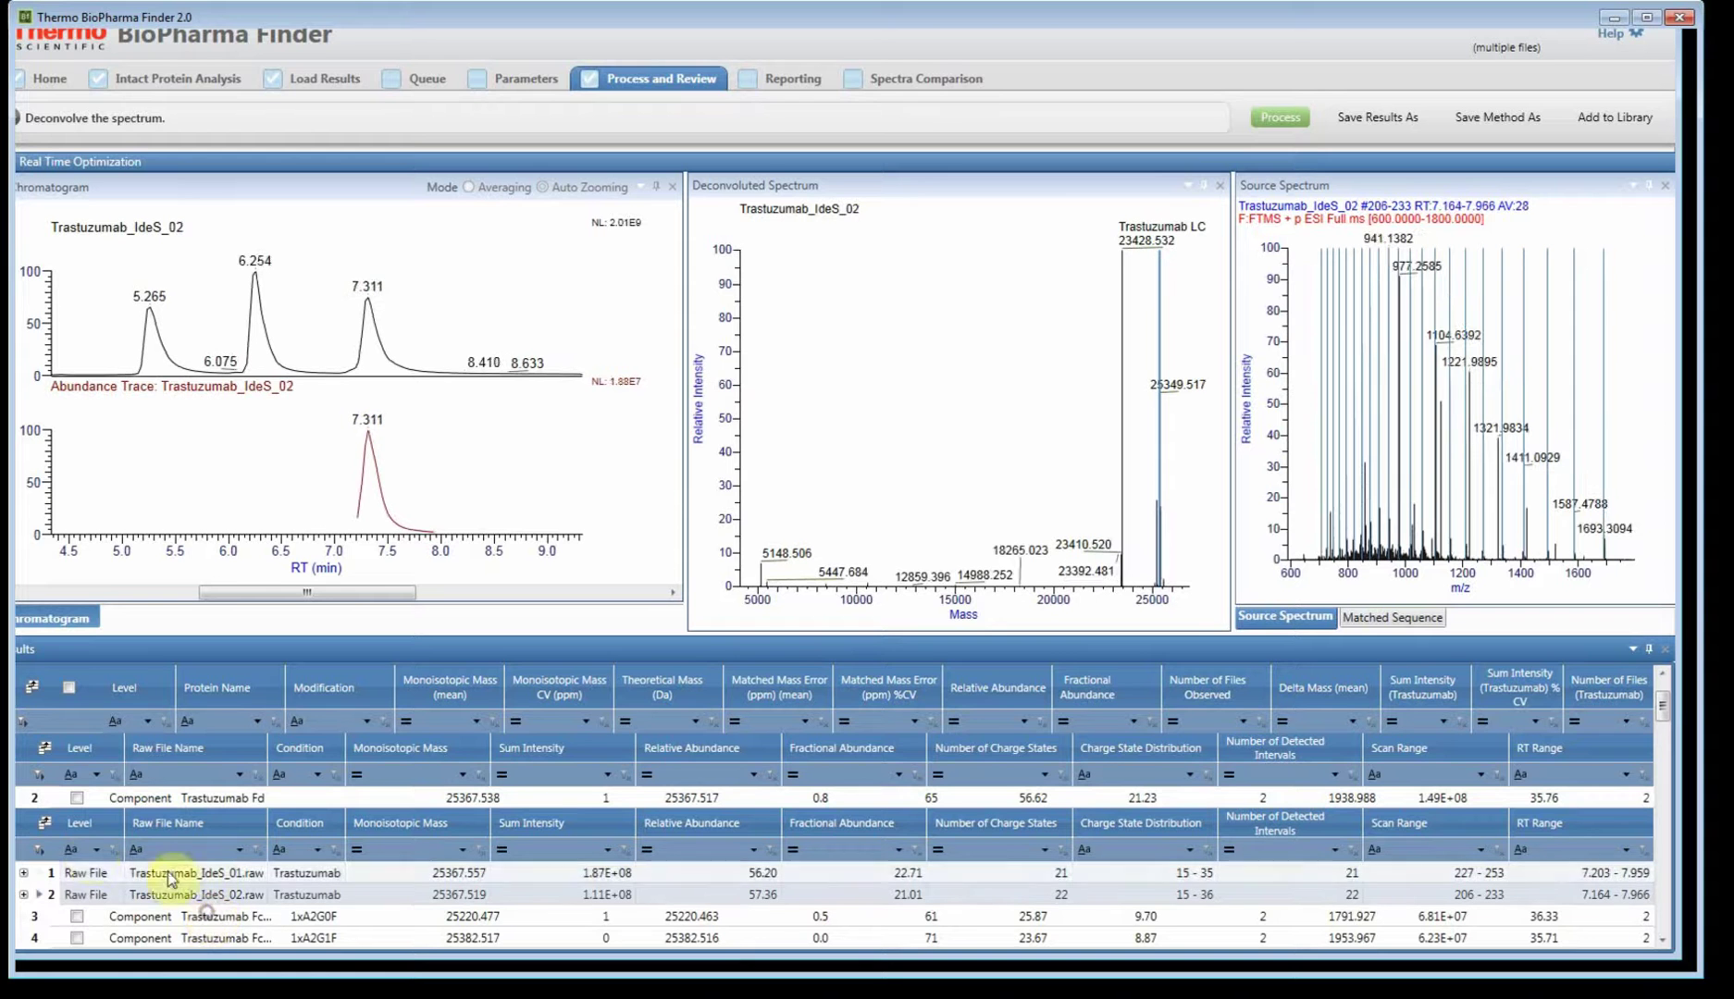
- Collapse Trastuzumab Fd, view the Trastuzumab_IdeS_02.raw abundance trace of the Trastuzumab Fc 1xA2G0F component, and collapse its details
left_click(27, 829)
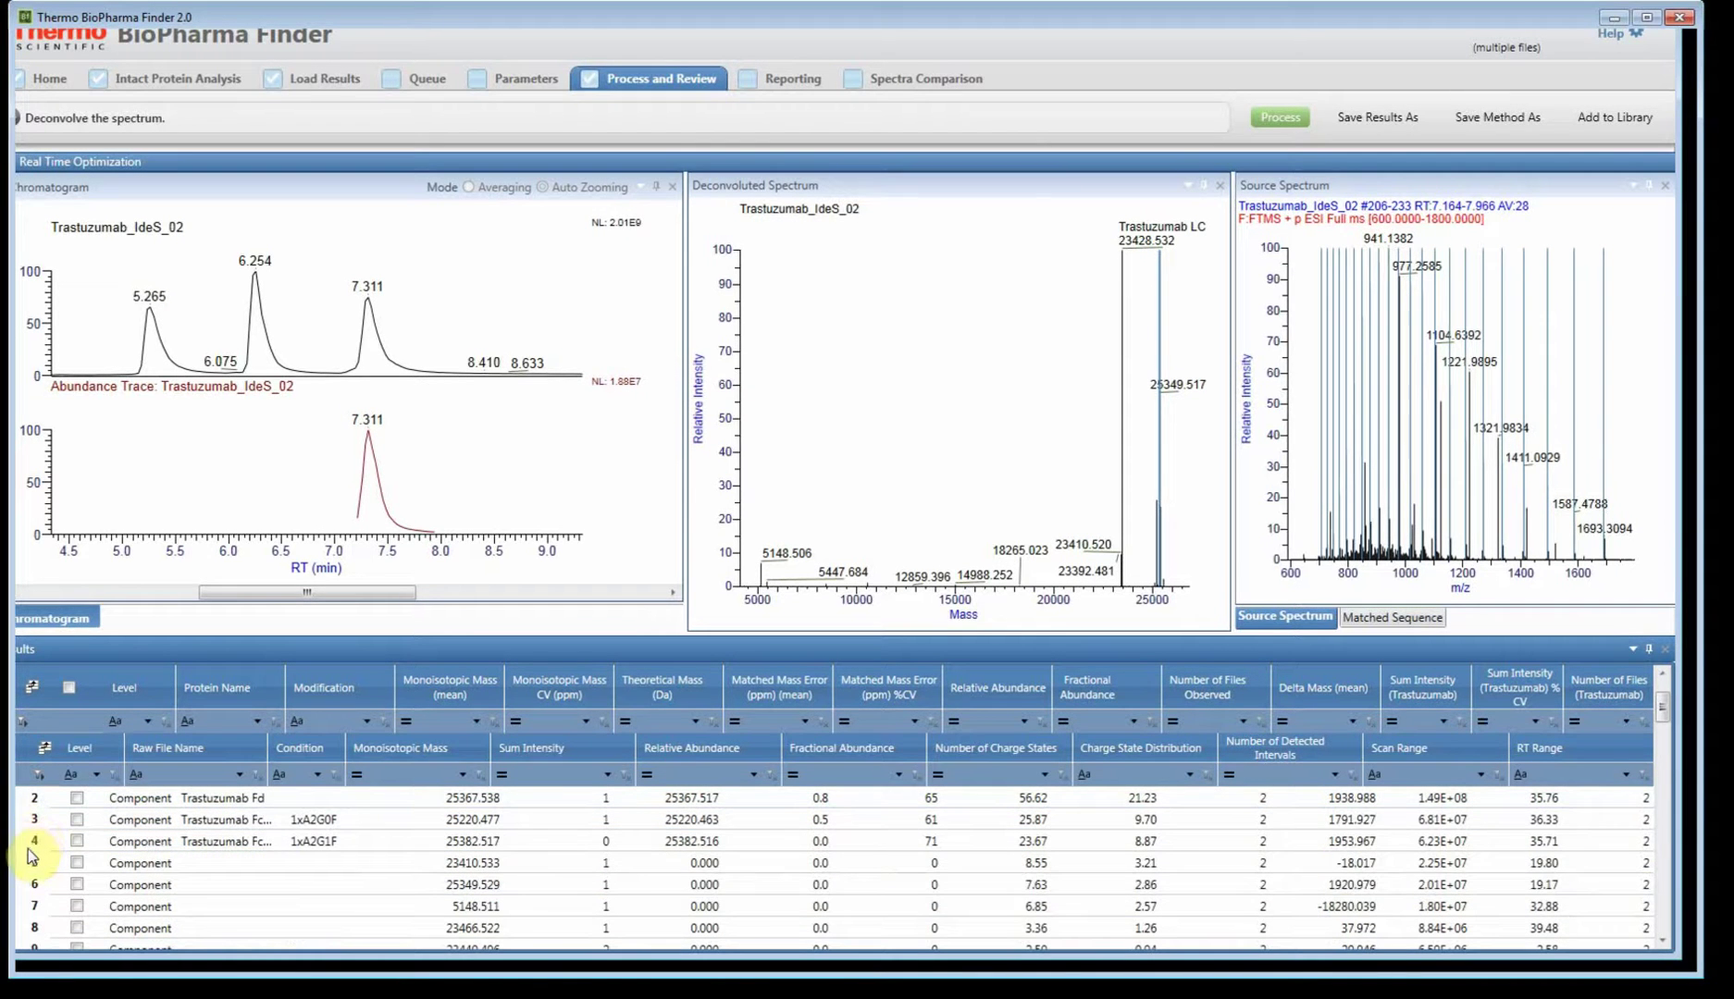
left_click(26, 843)
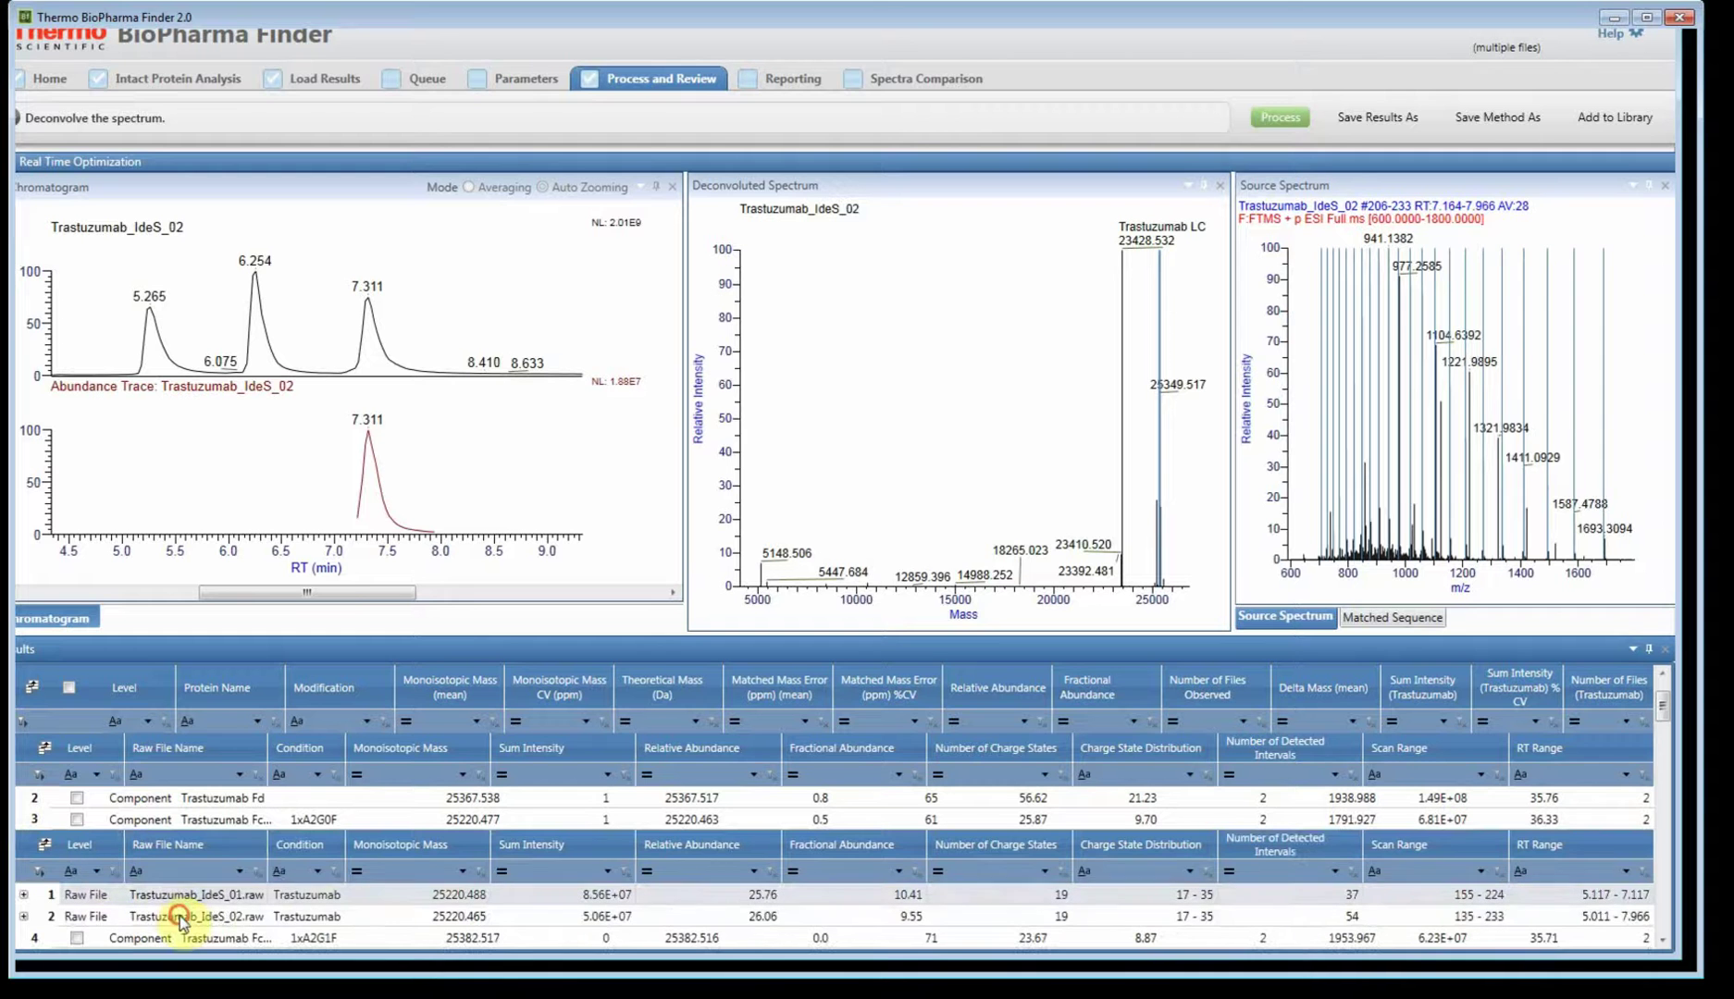
left_click(175, 918)
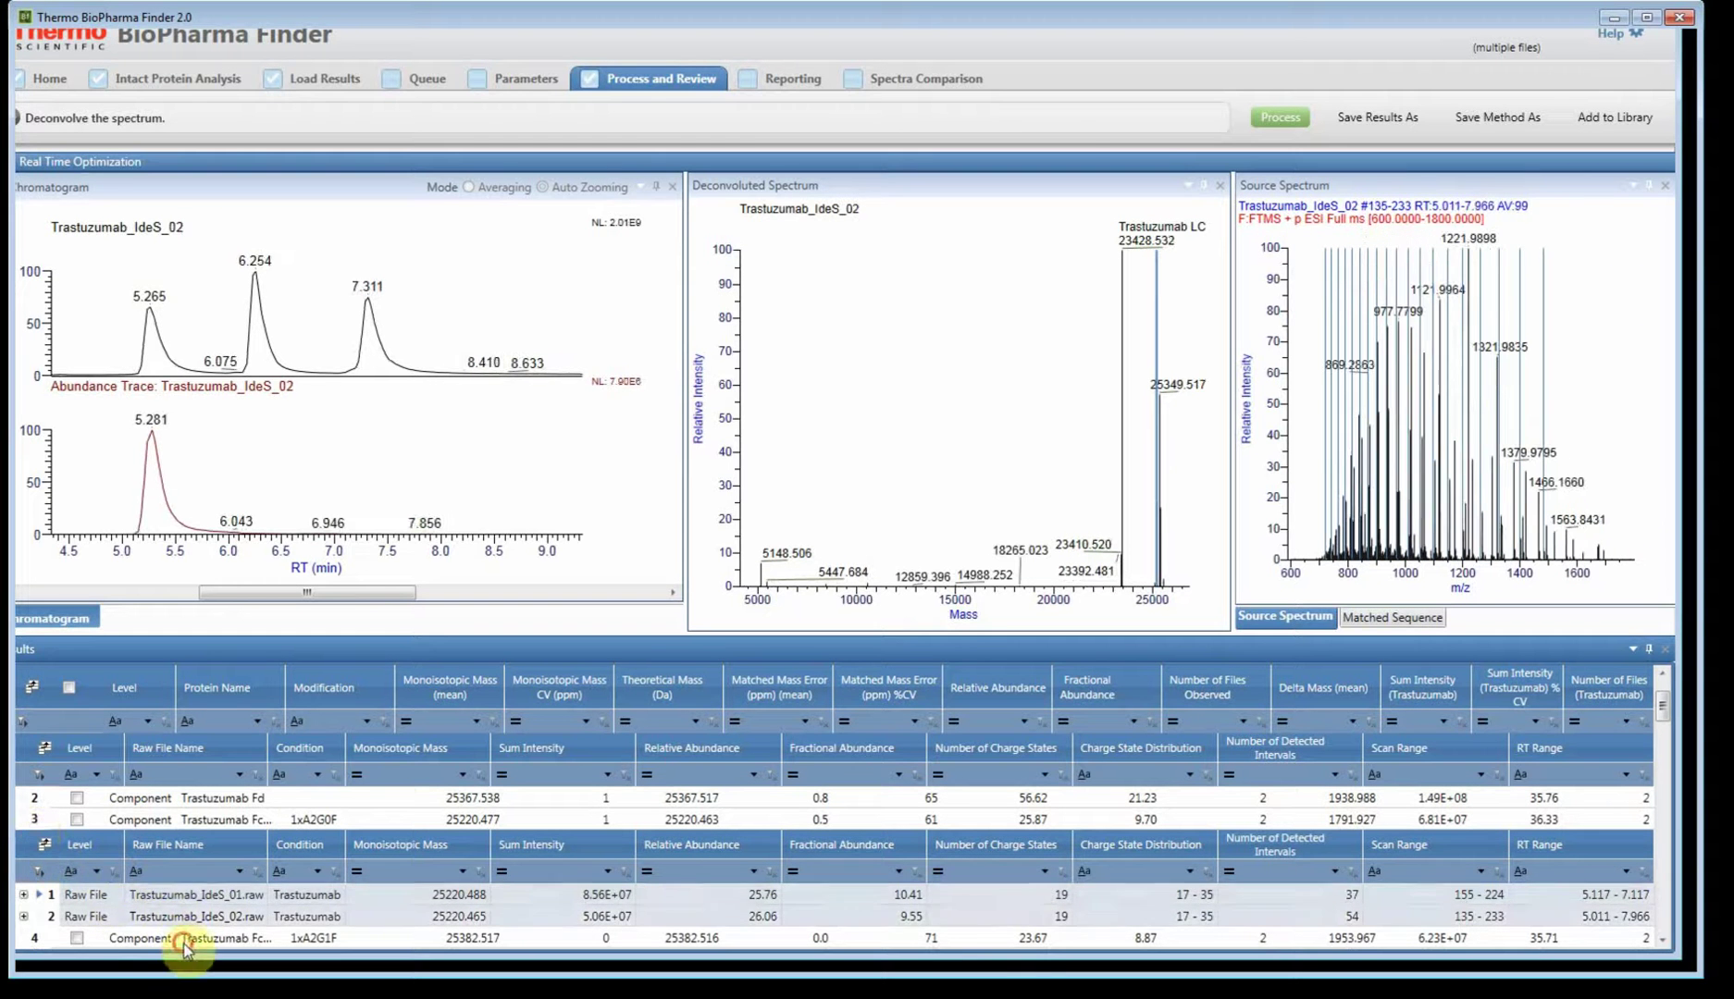
left_click(31, 840)
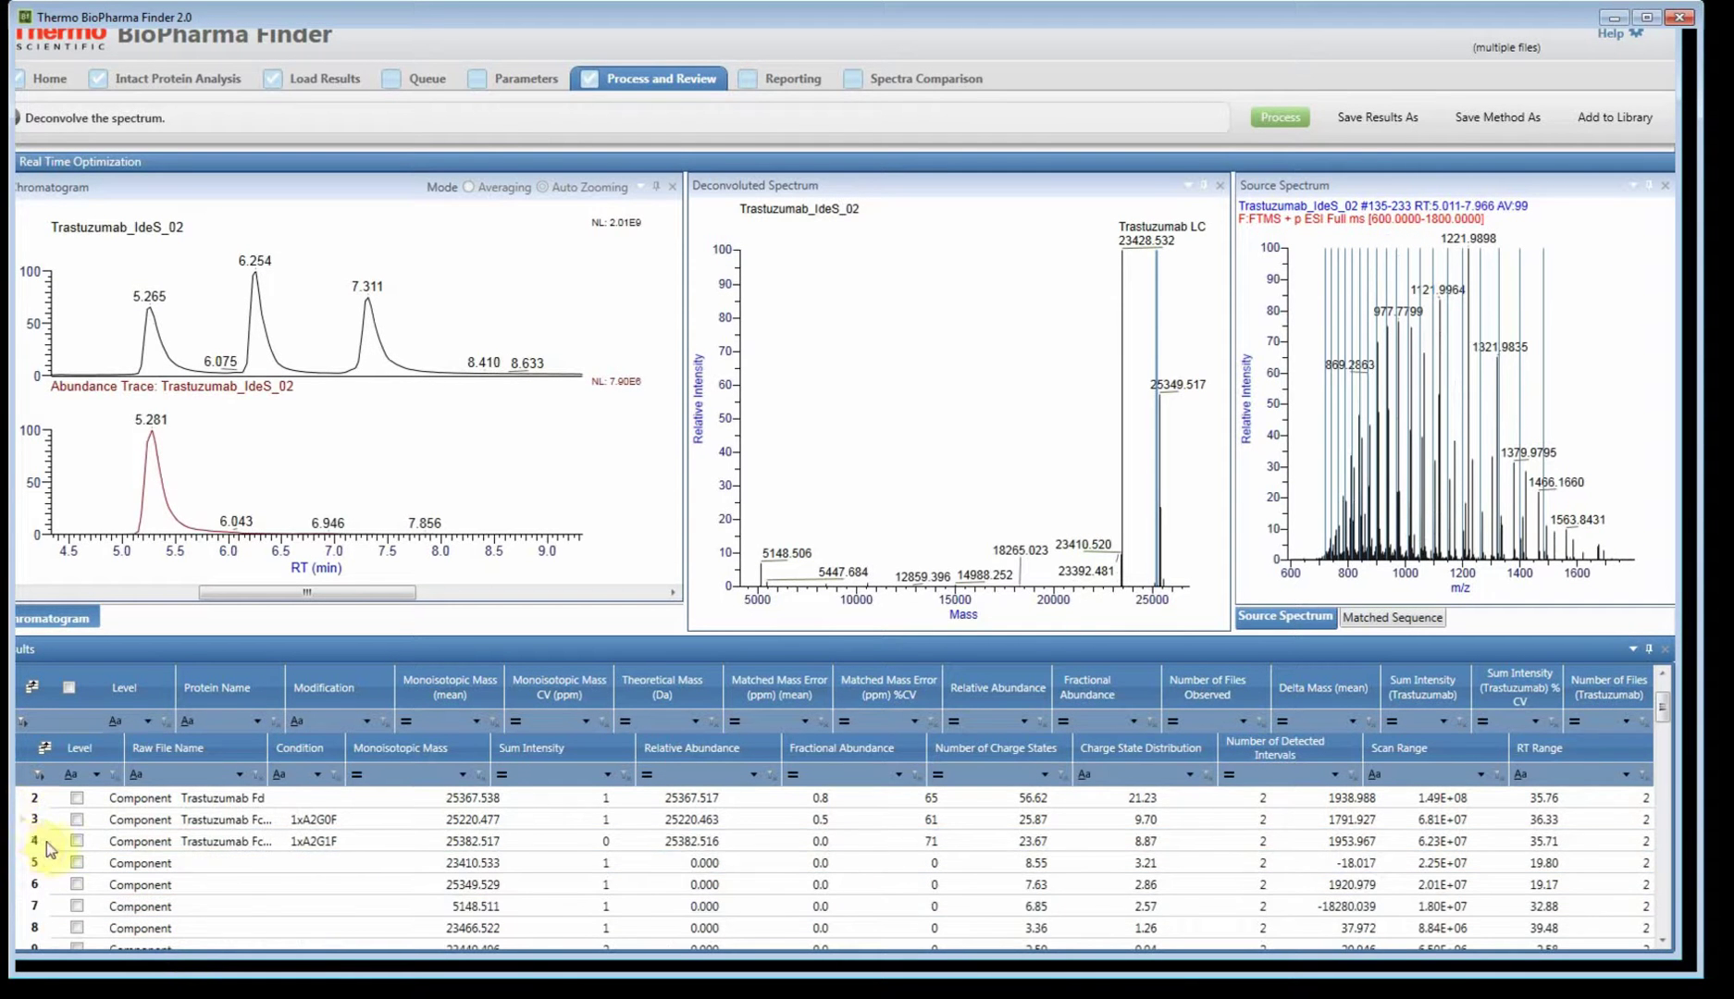
left_click(28, 816)
left_click(28, 744)
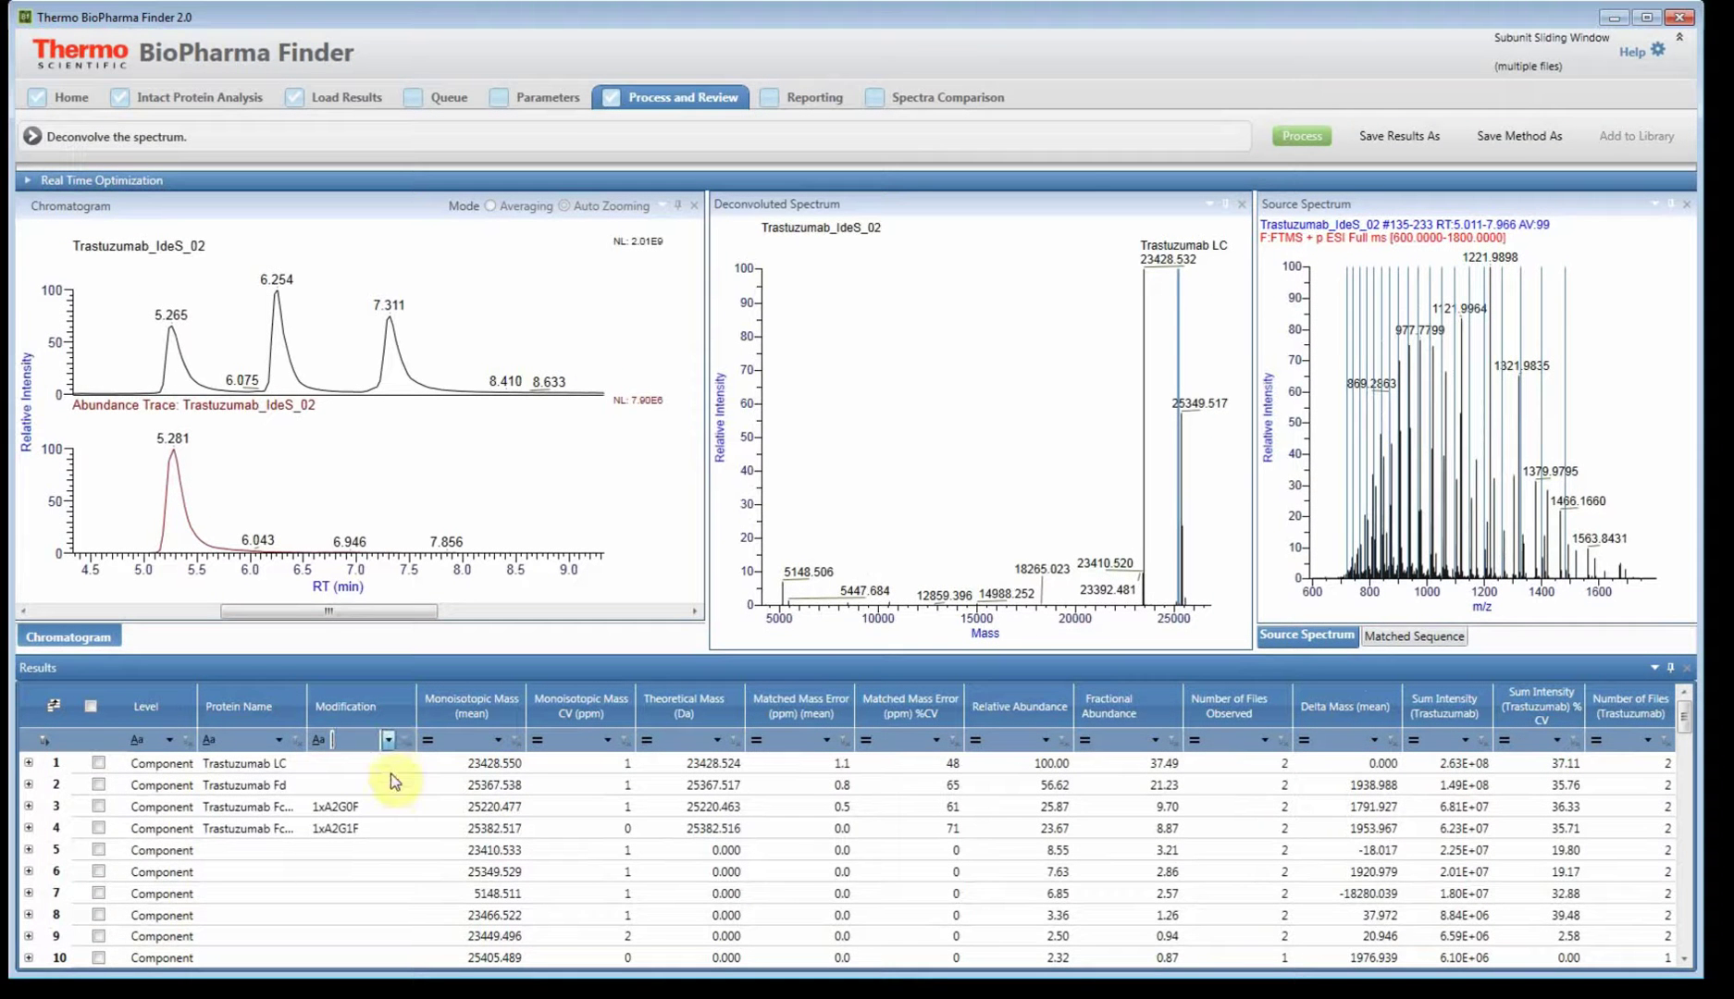
- Filter the results to non-blank modifications and review the spectra of the listed Trastuzumab Fc glycoforms
left_click(384, 790)
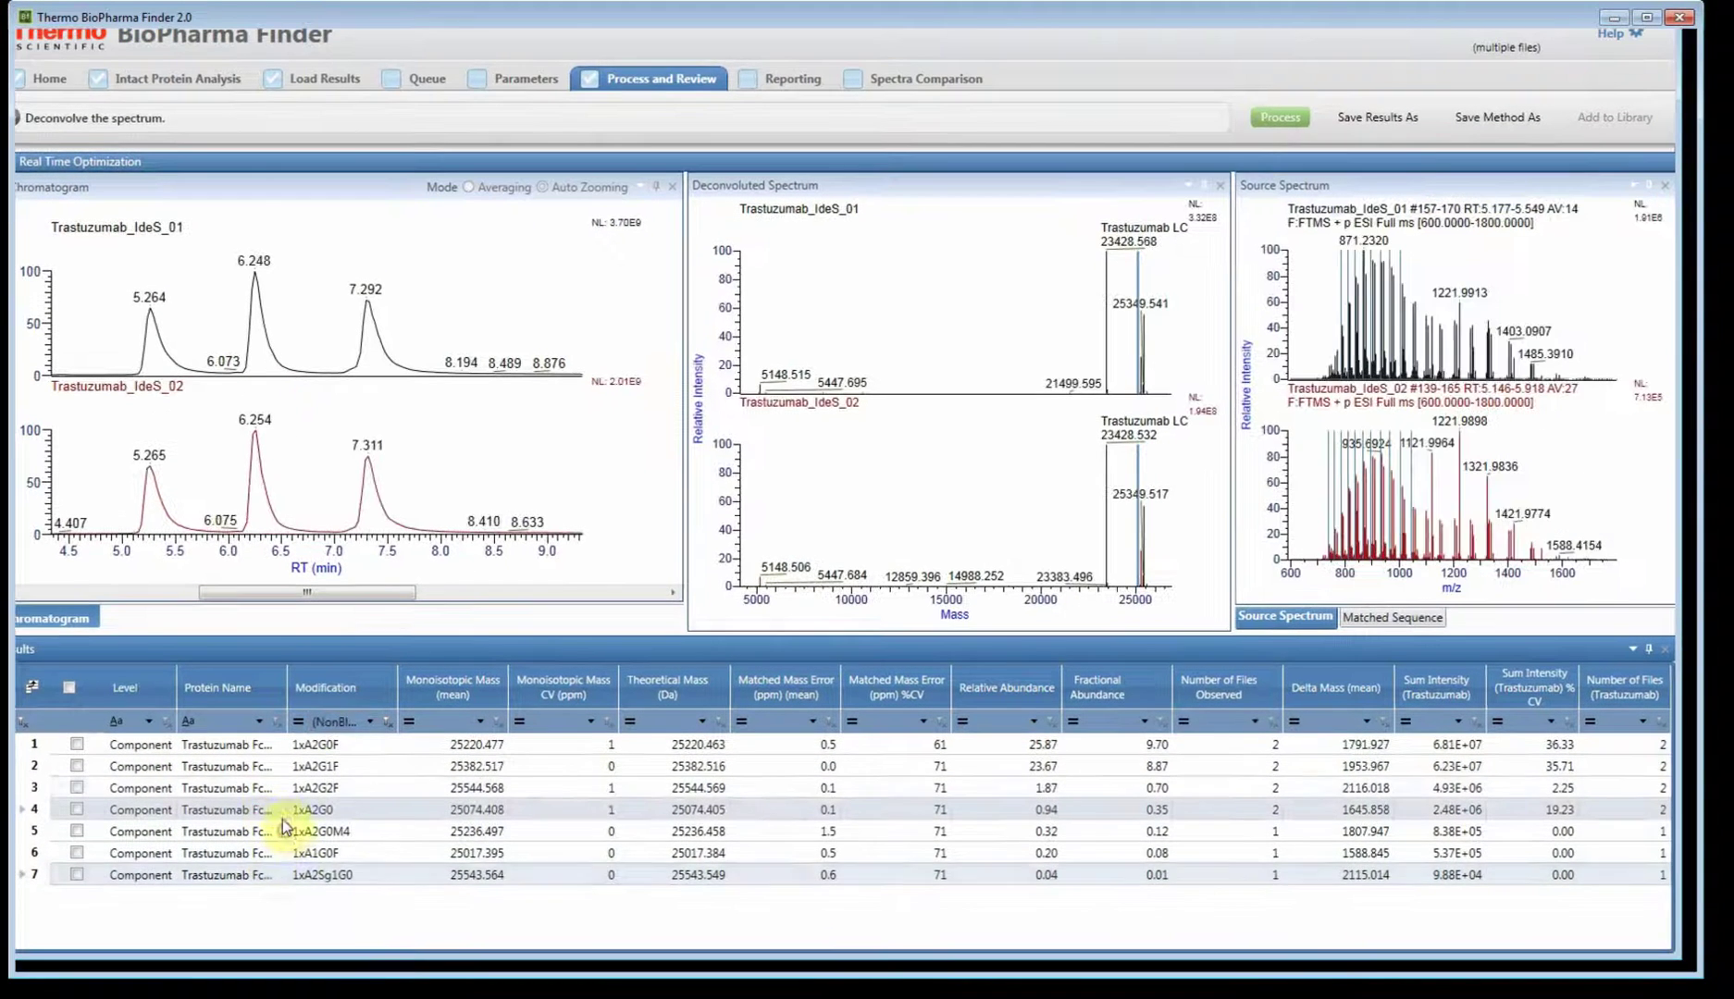
left_click(268, 798)
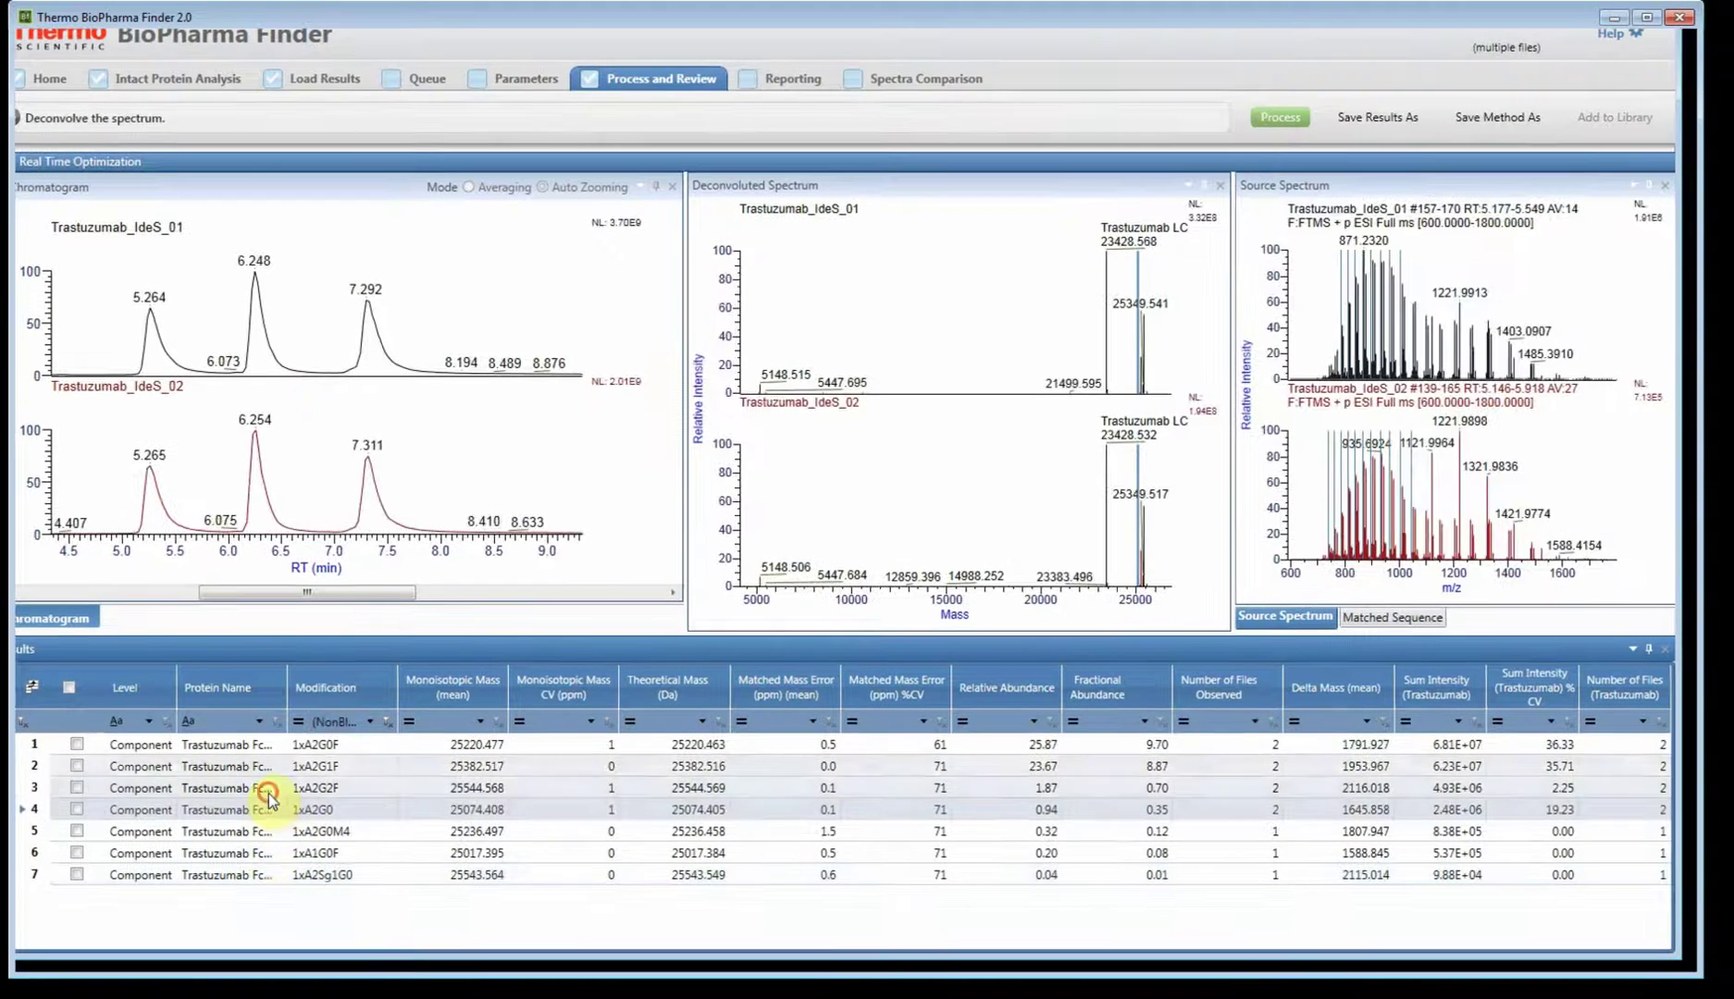
left_click(264, 853)
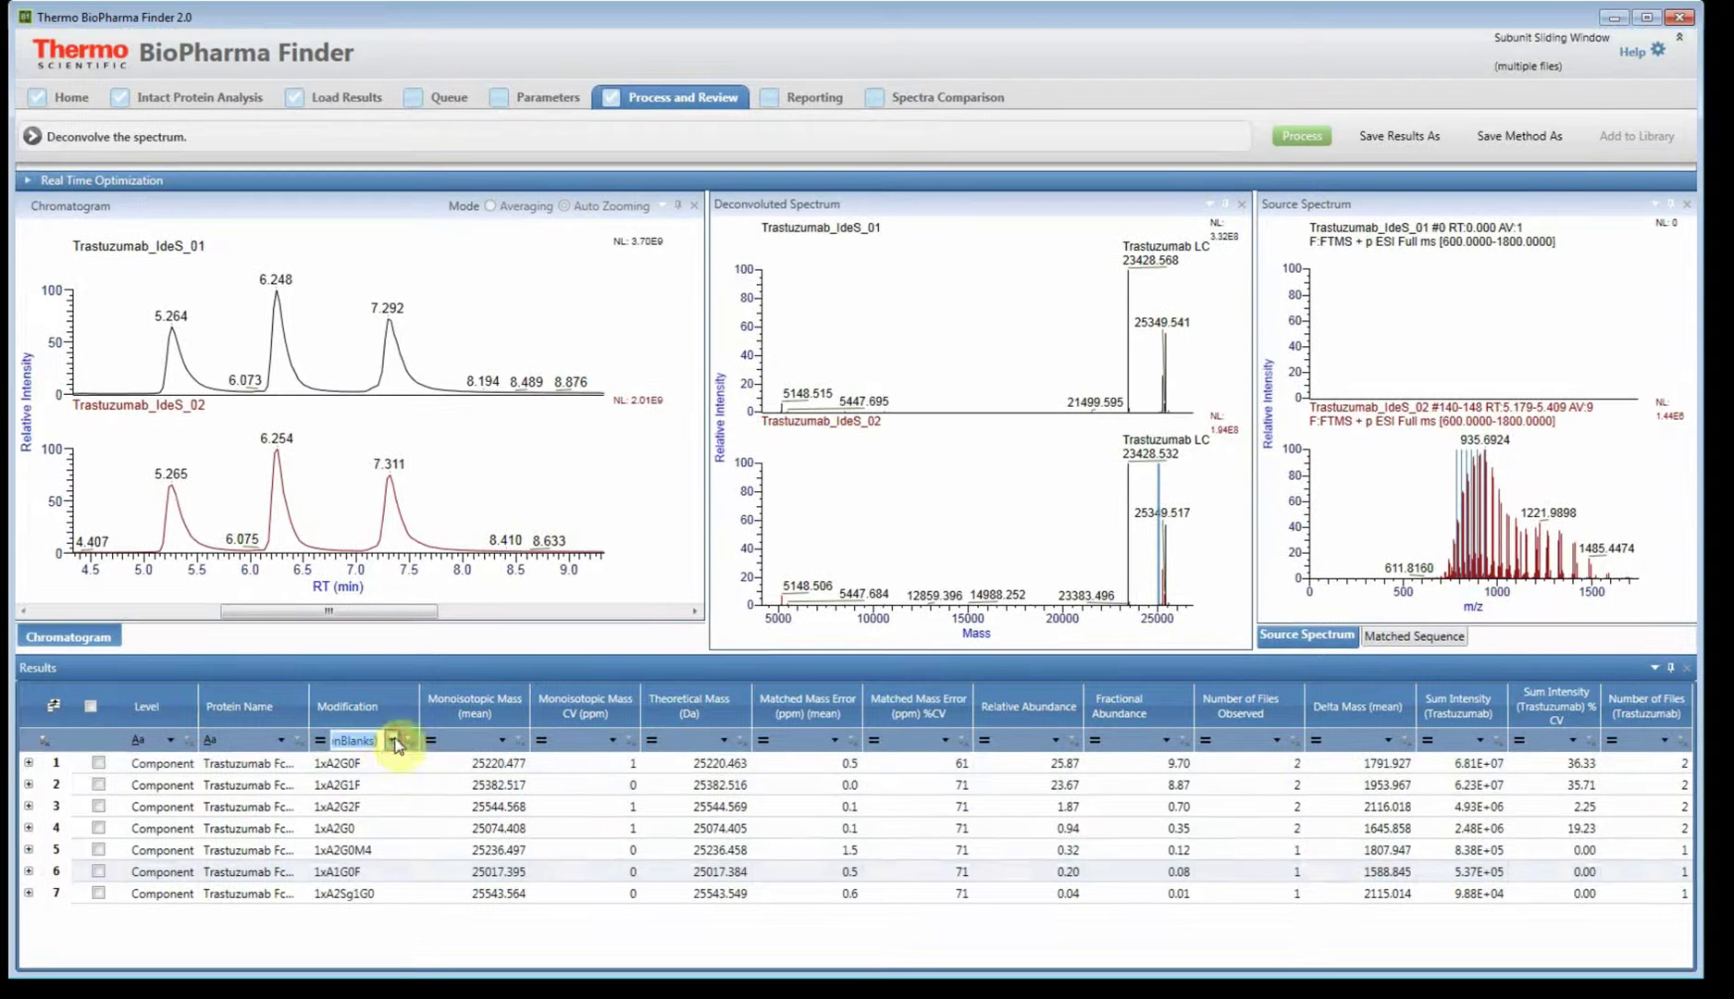
- Clear the Modification filter, filter the Protein Name column to non-blank entries, and check the spectra of the matched components
left_click(361, 729)
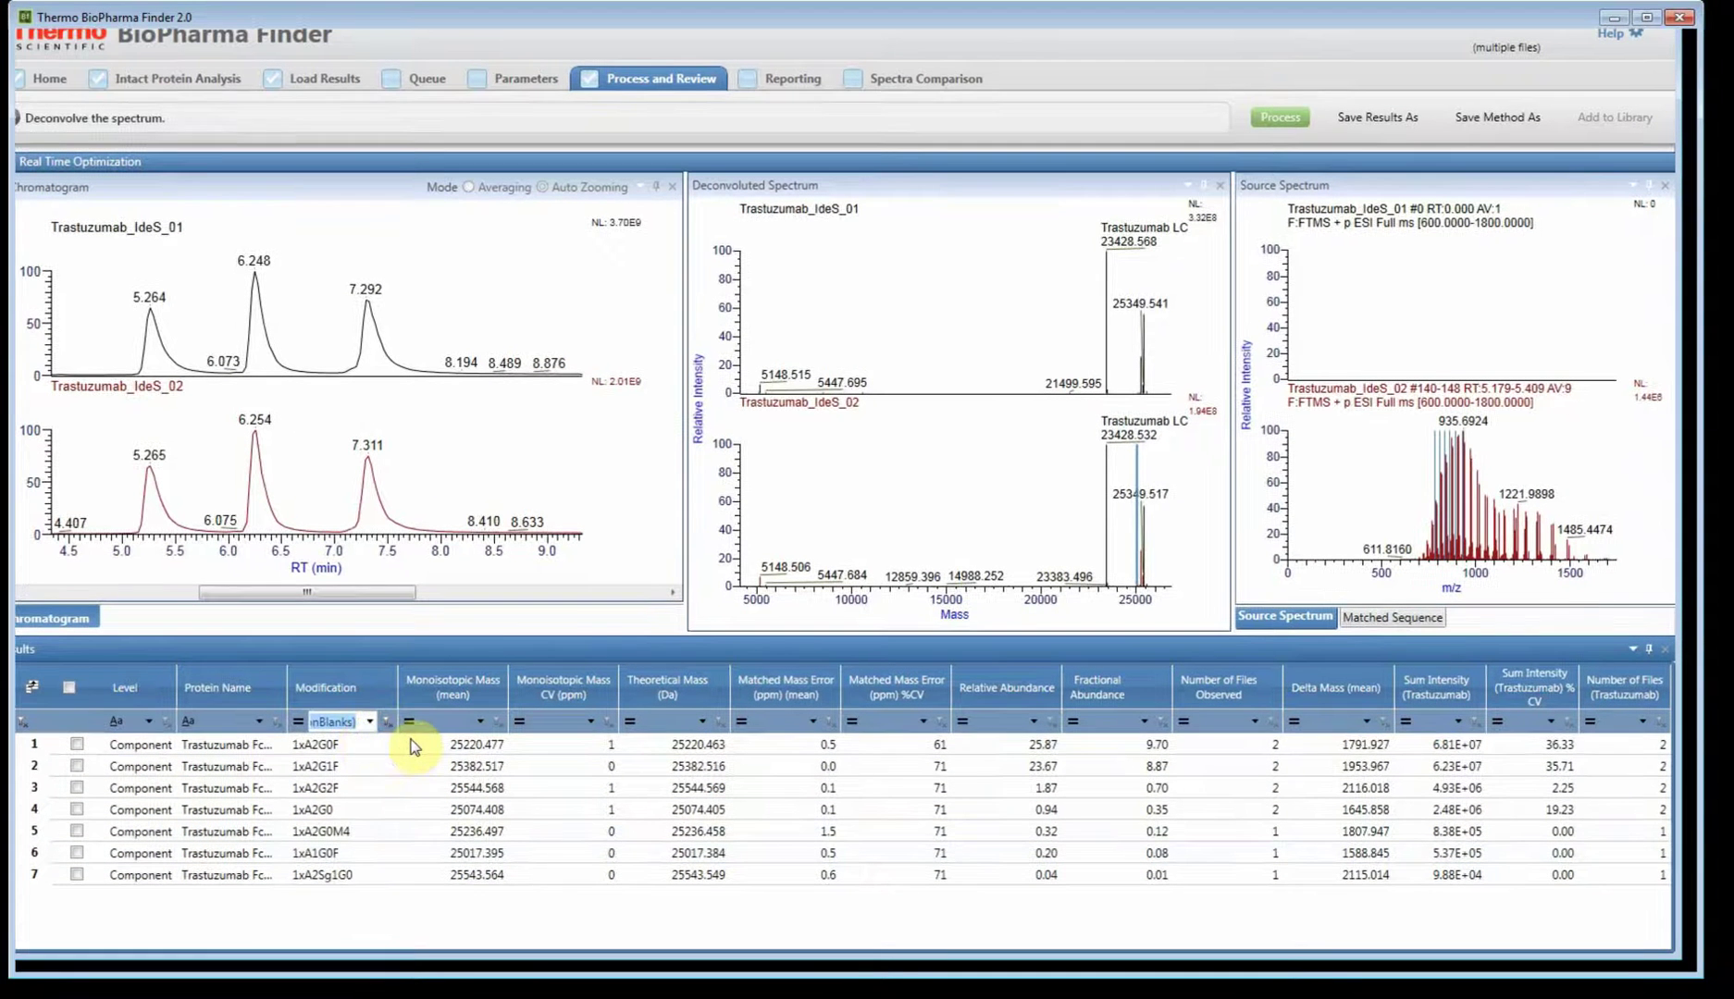
left_click(407, 740)
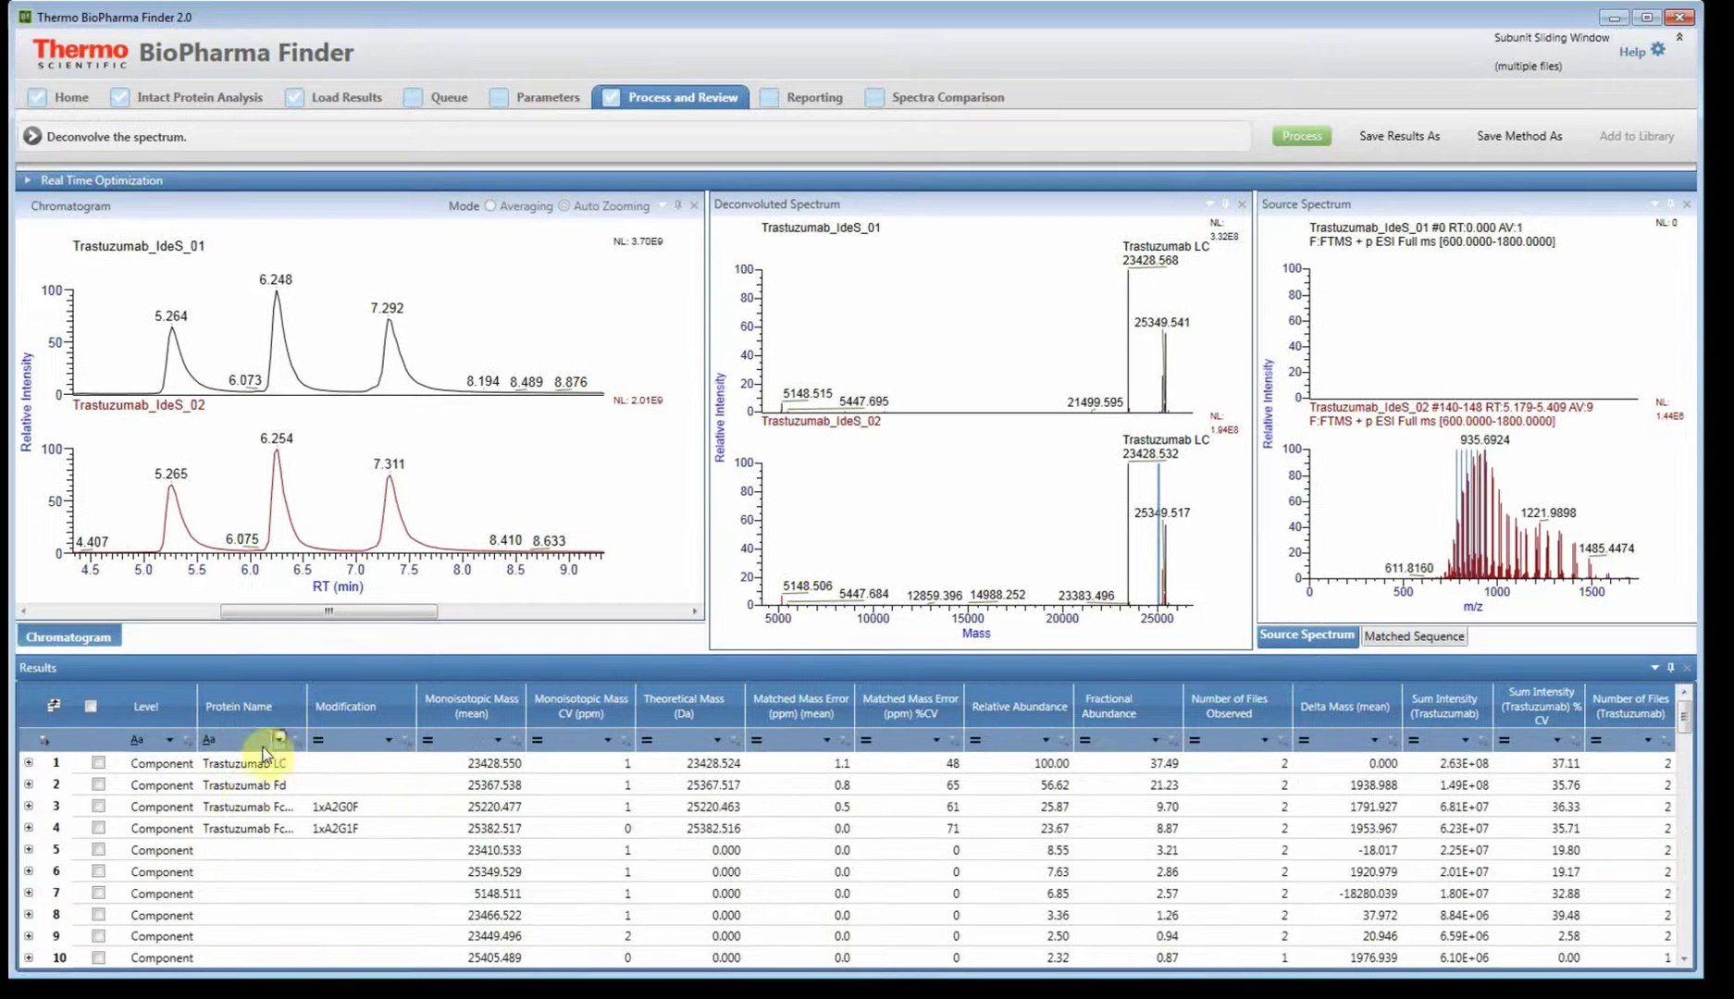
left_click(257, 721)
left_click(231, 783)
left_click(245, 917)
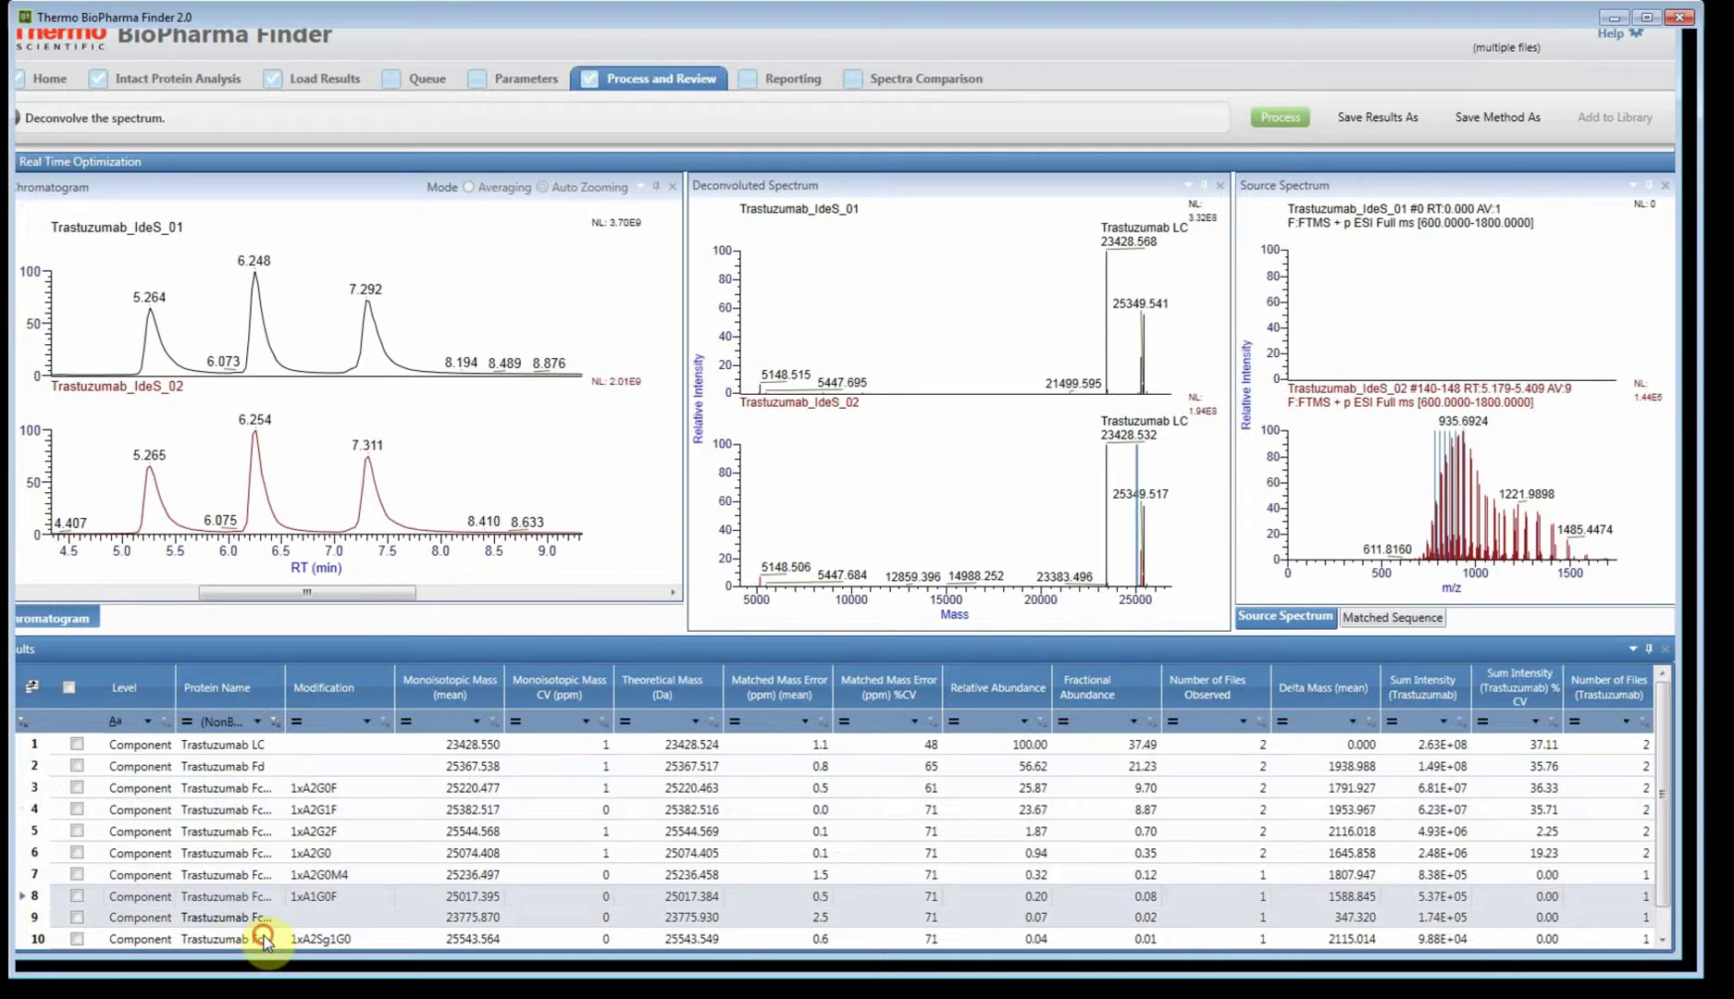
left_click(330, 841)
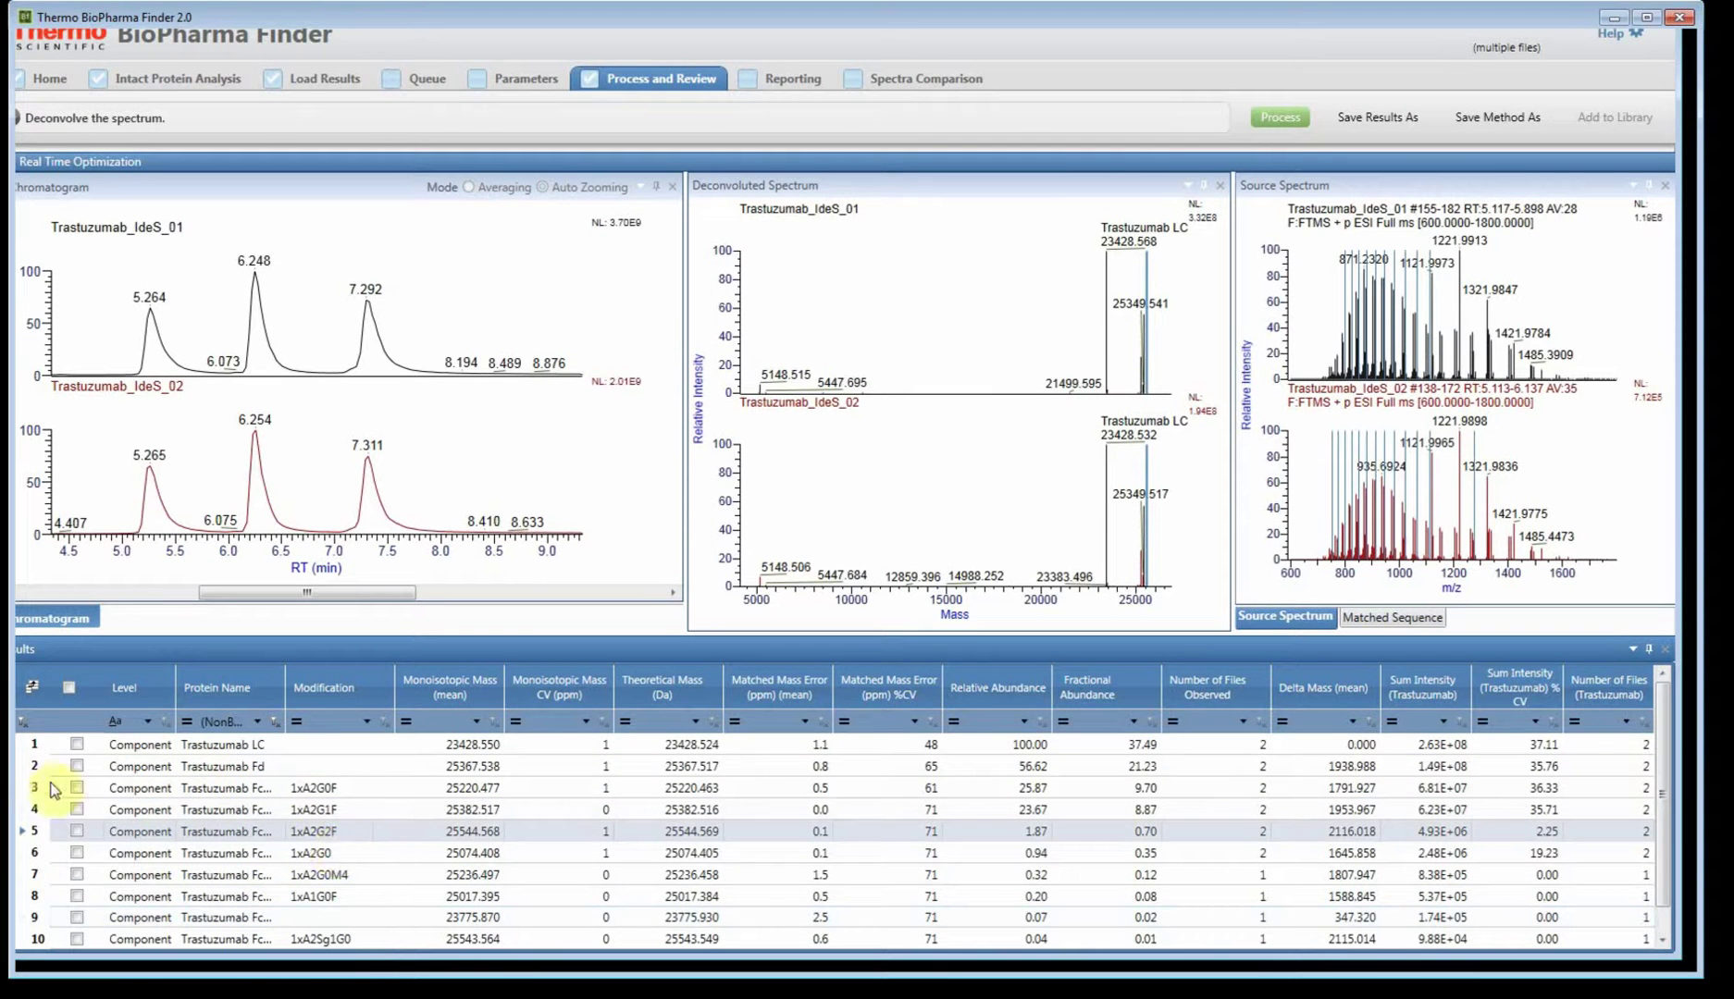
- Checkmark the Trastuzumab LC, Trastuzumab Fd, Fc 1xA2G0F and Fc 1xA2G2F components in the results
left_click(76, 744)
left_click(99, 773)
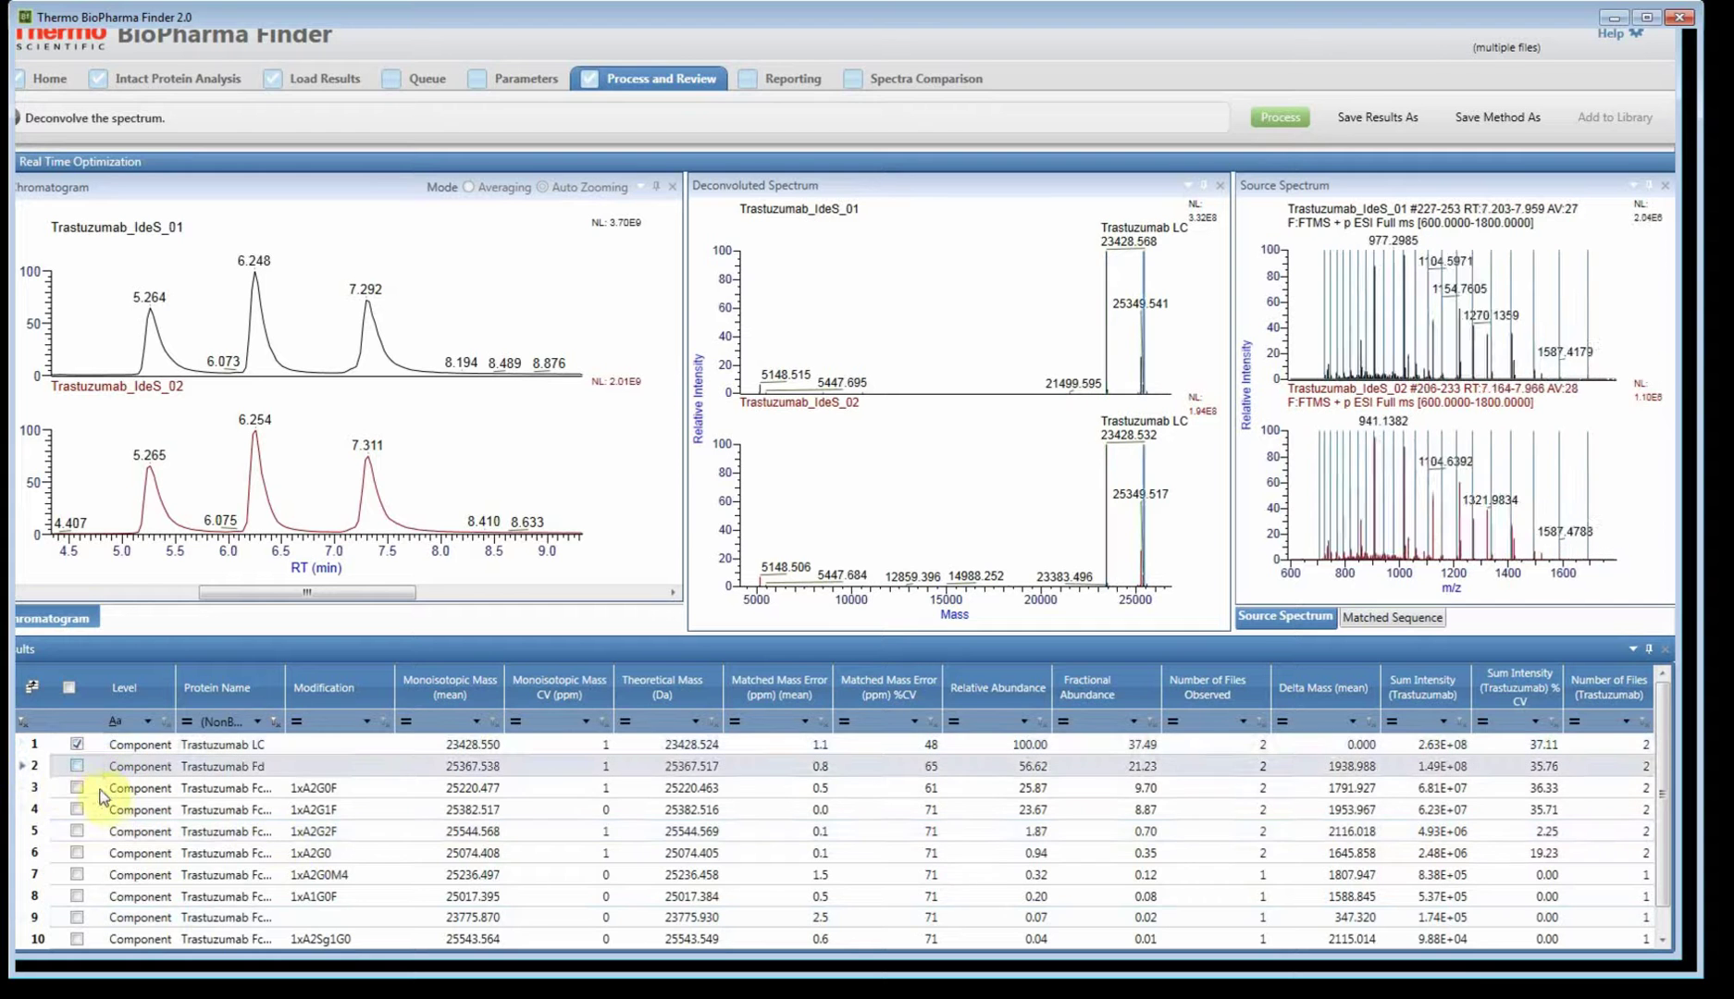
left_click(99, 788)
left_click(103, 831)
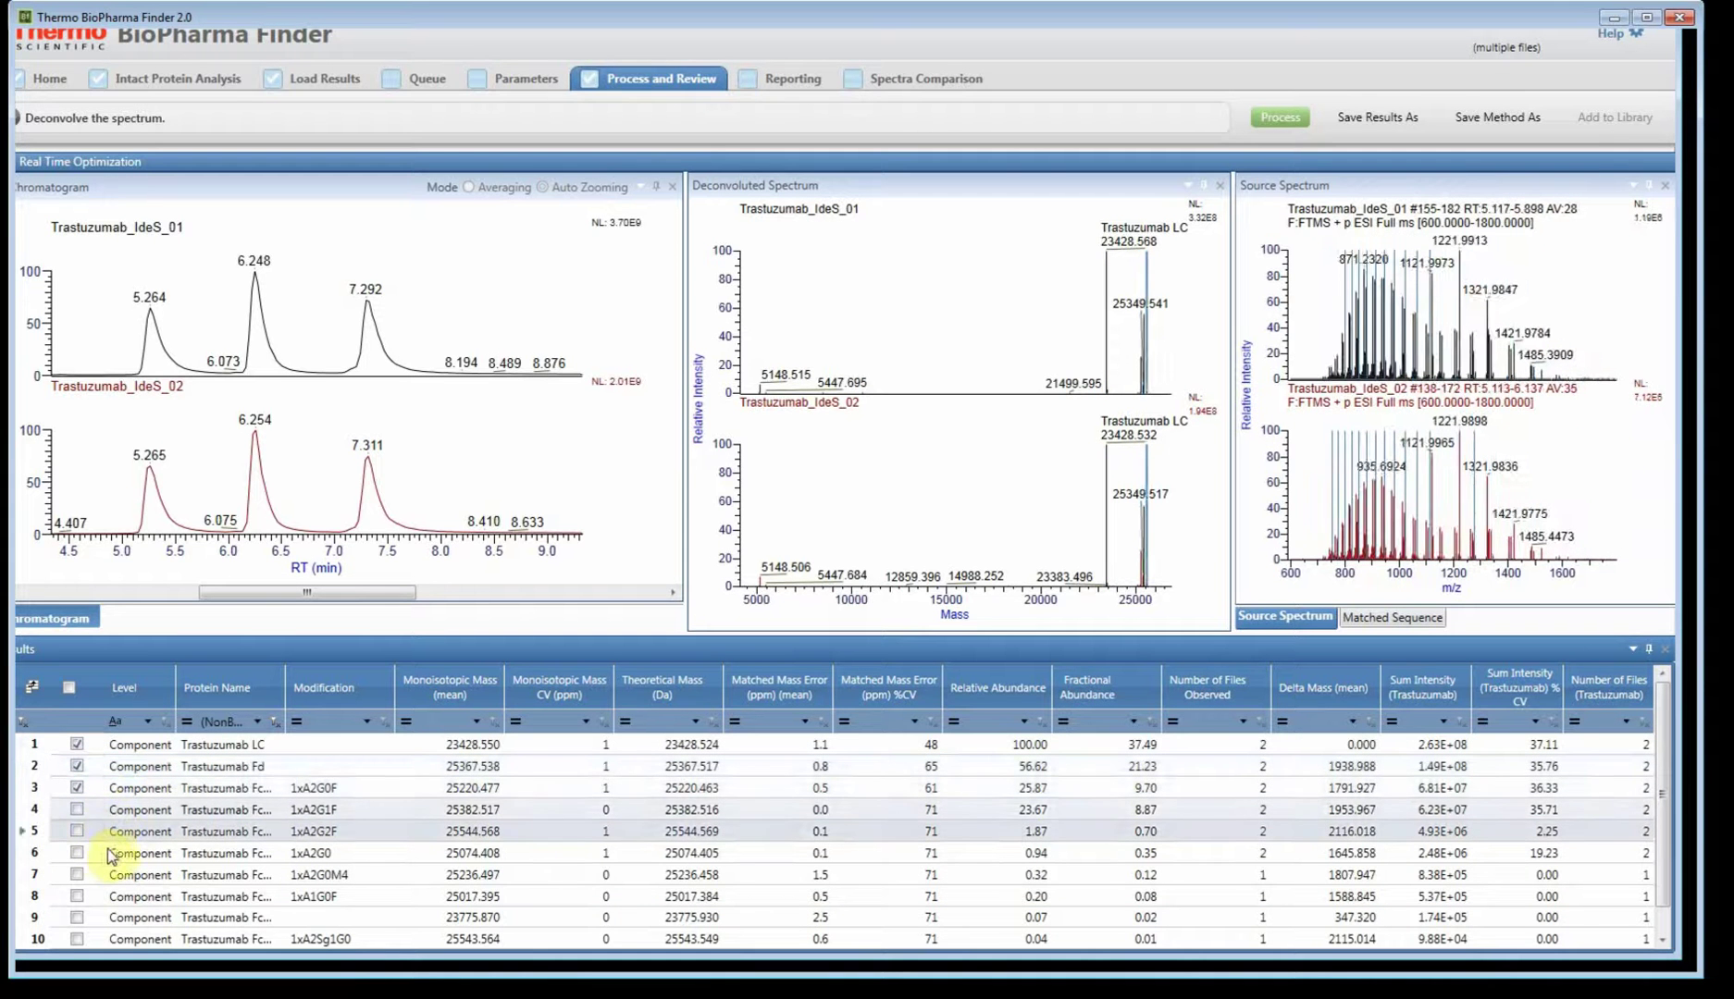
left_click(77, 831)
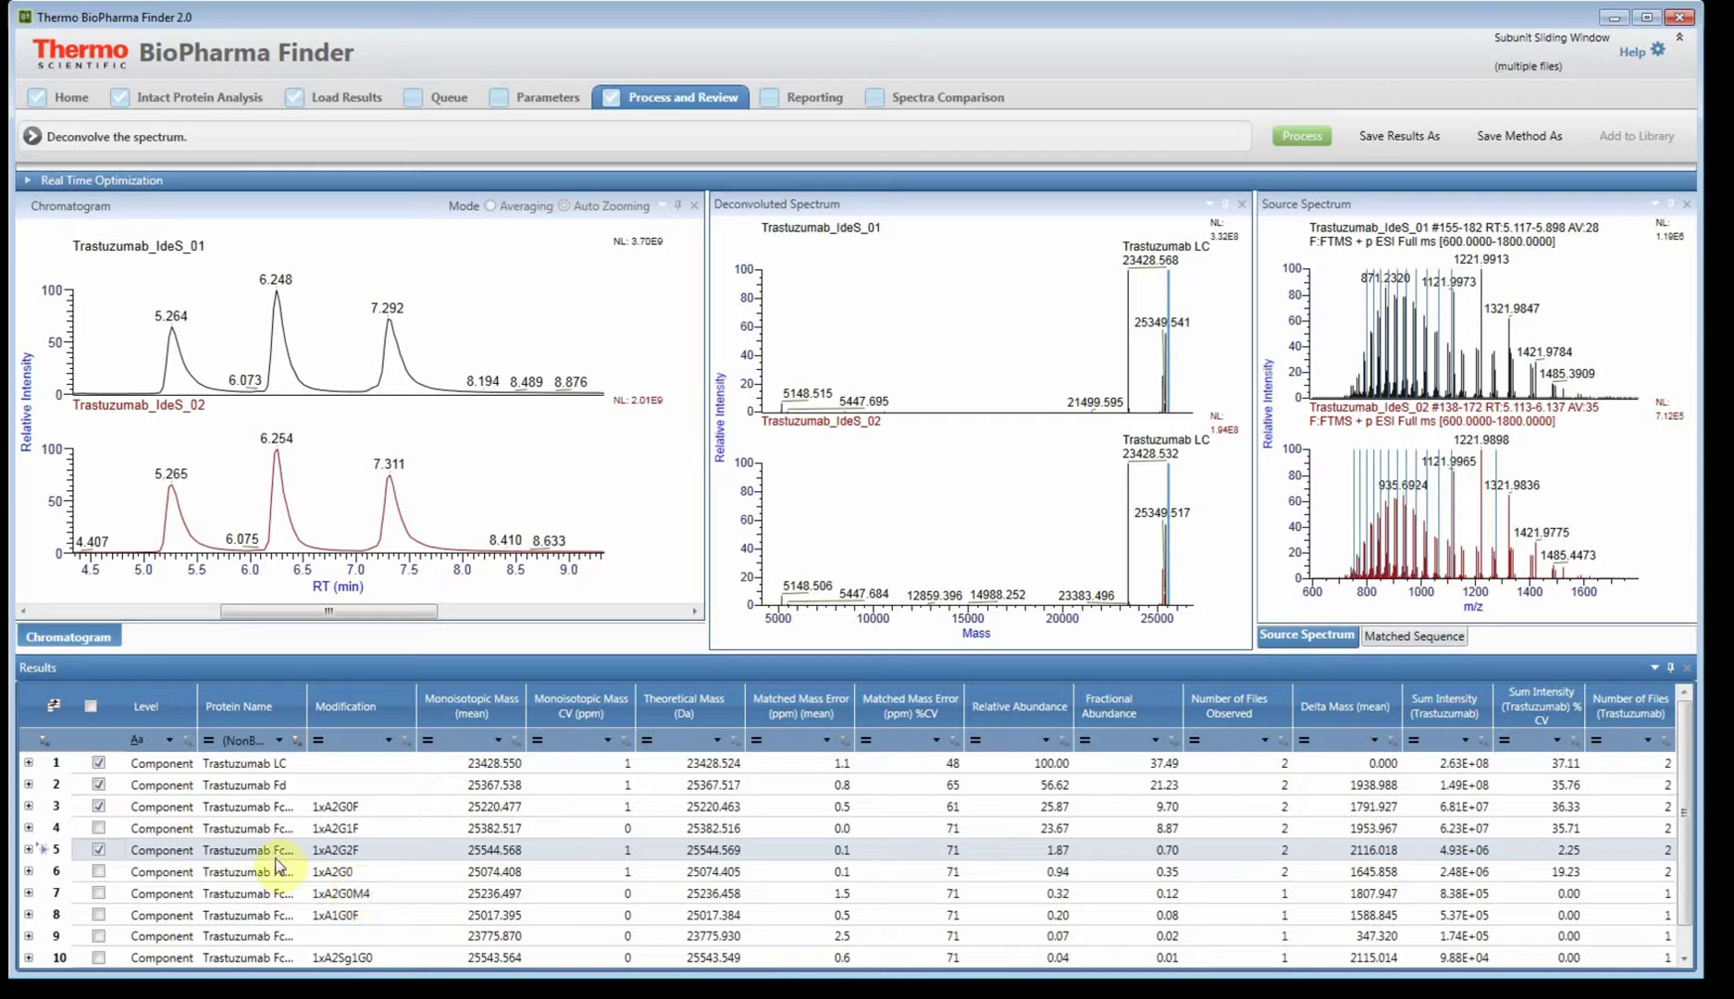
- Expand Trastuzumab LC and compare its component-level plots with those of its Trastuzumab_IdeS_01.raw entry
left_click(208, 764)
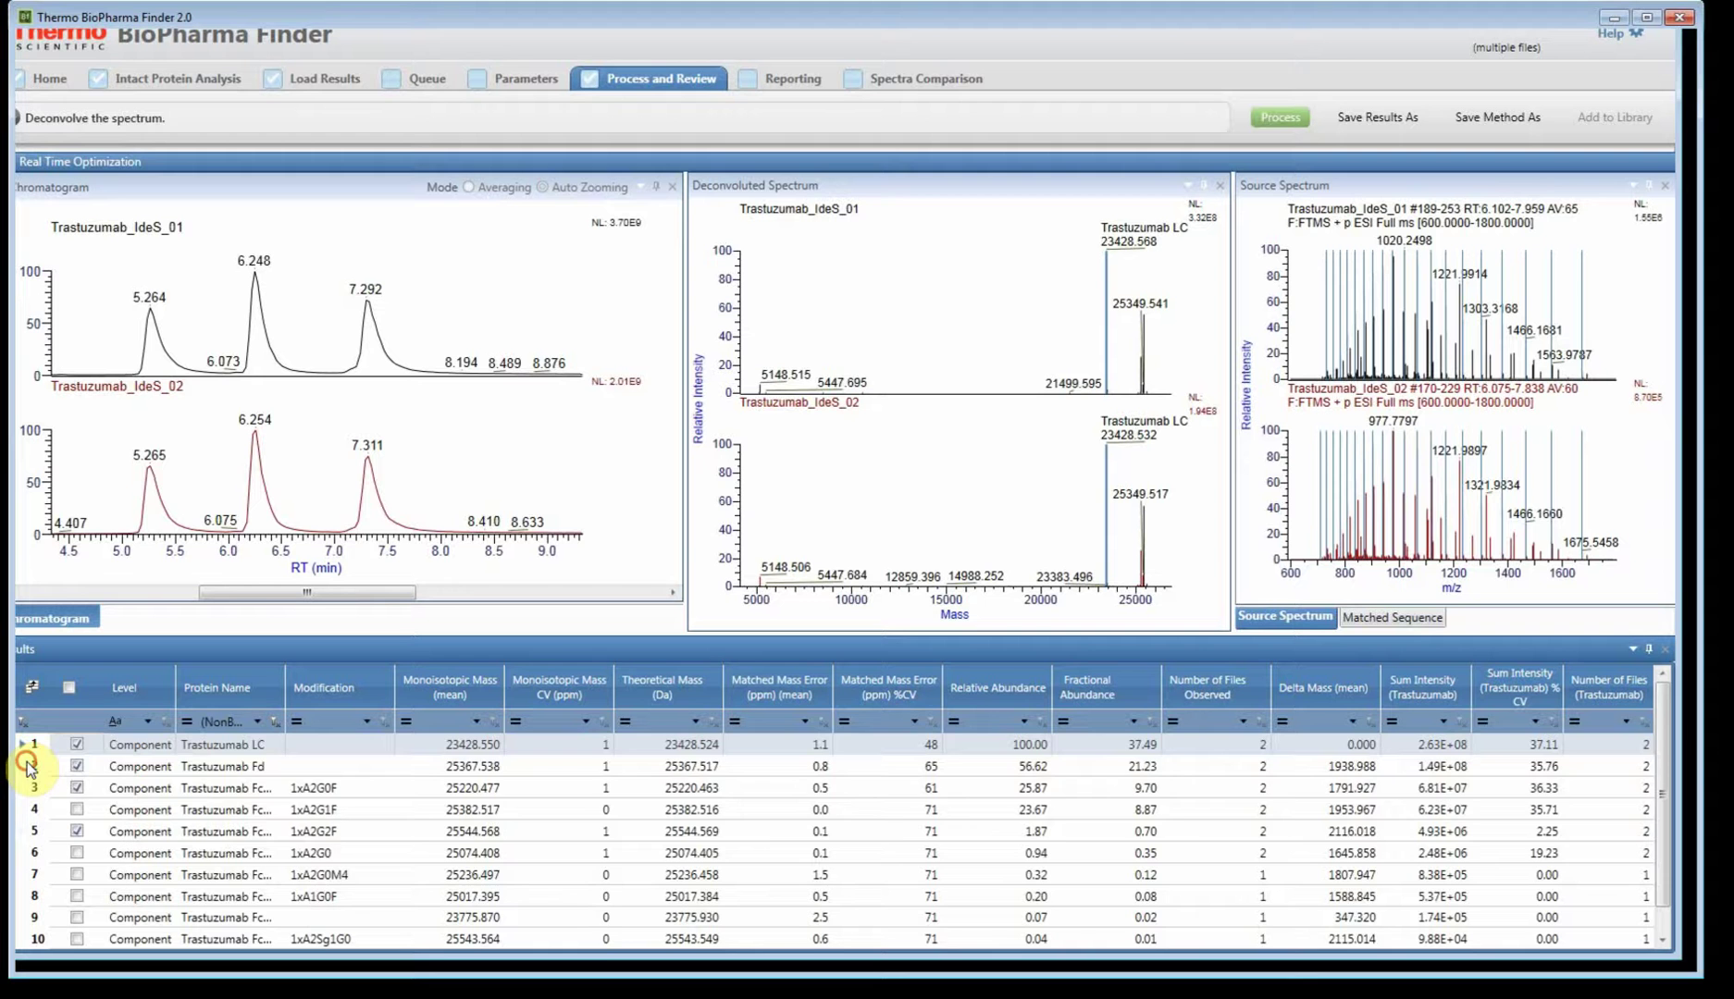
left_click(25, 751)
left_click(264, 842)
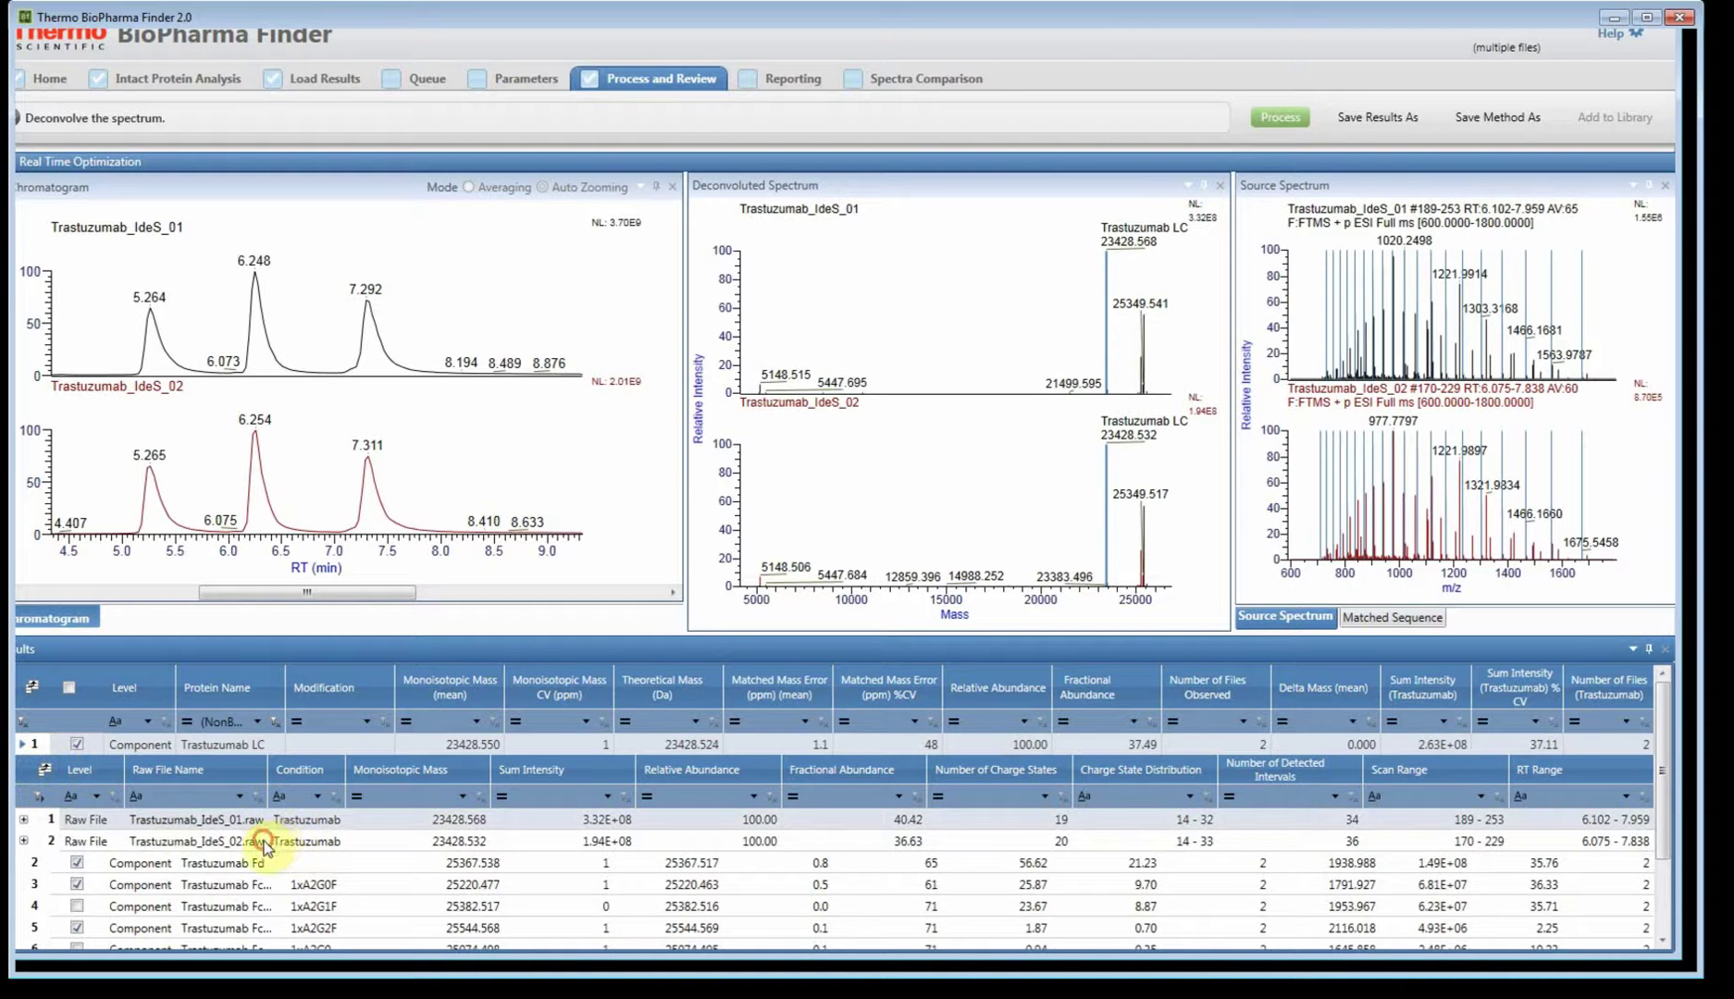
left_click(202, 772)
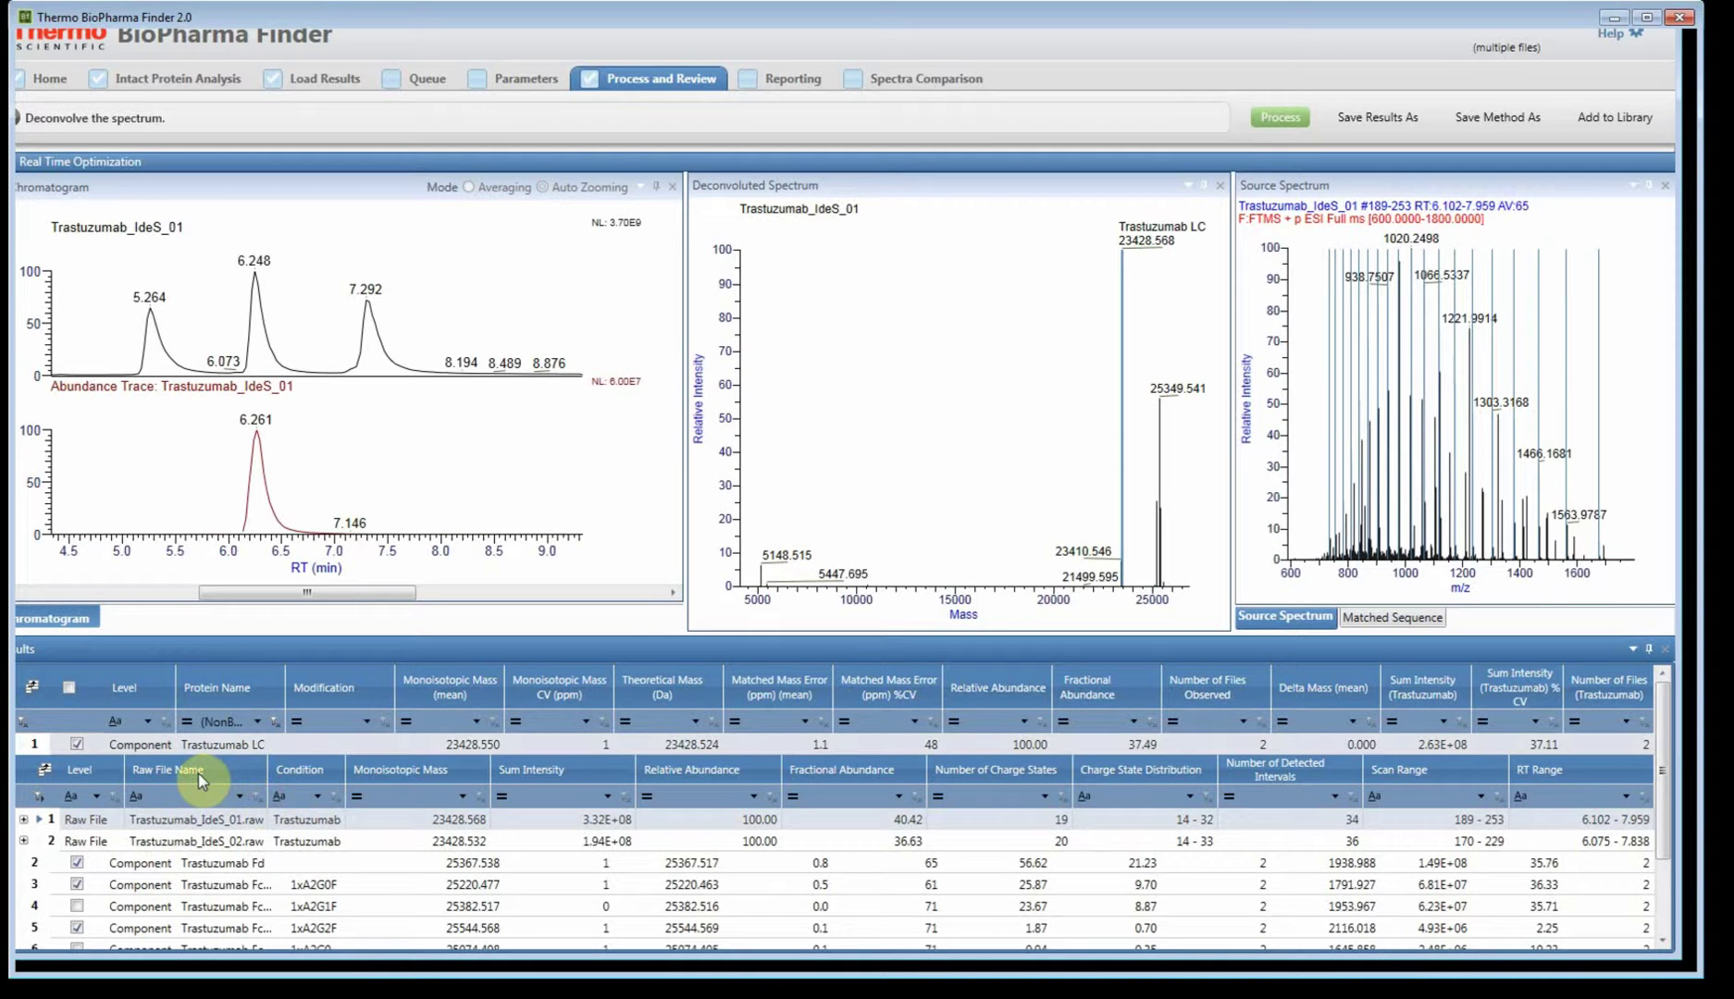
left_click(138, 759)
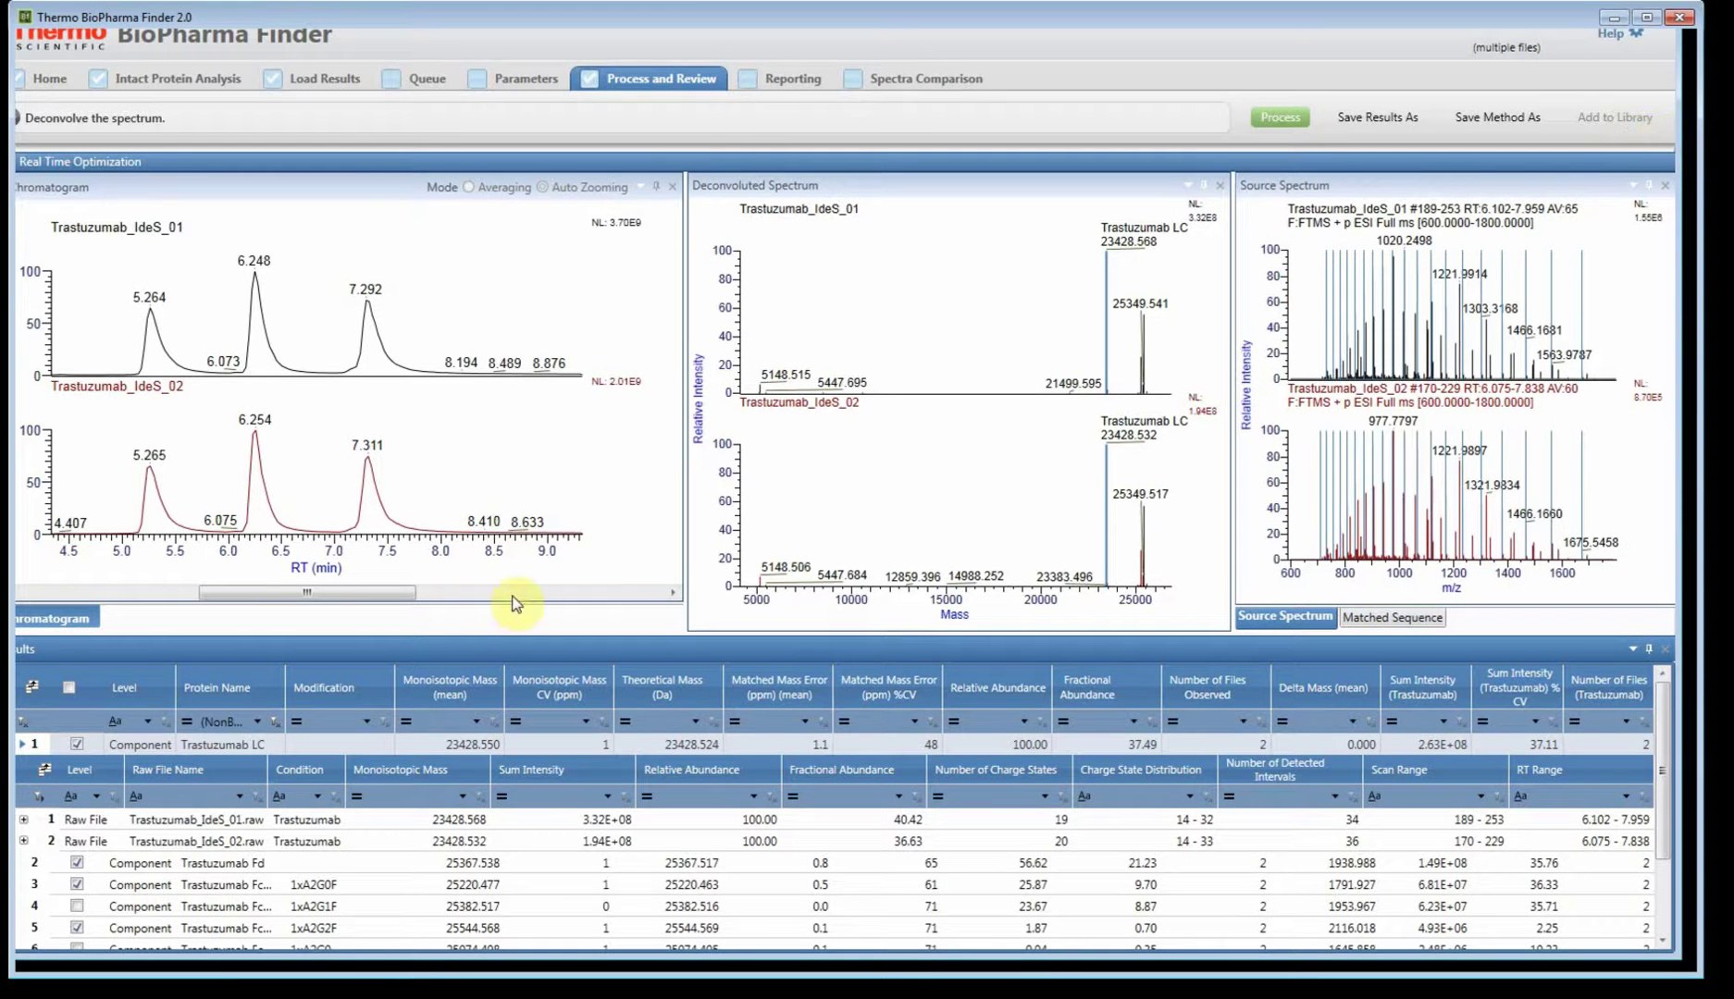
- Add the Trastuzumab LC spectrum from Trastuzumab_IdeS_01.raw to the library, named Trastuzumab_IdeS_01 LC
left_click(227, 843)
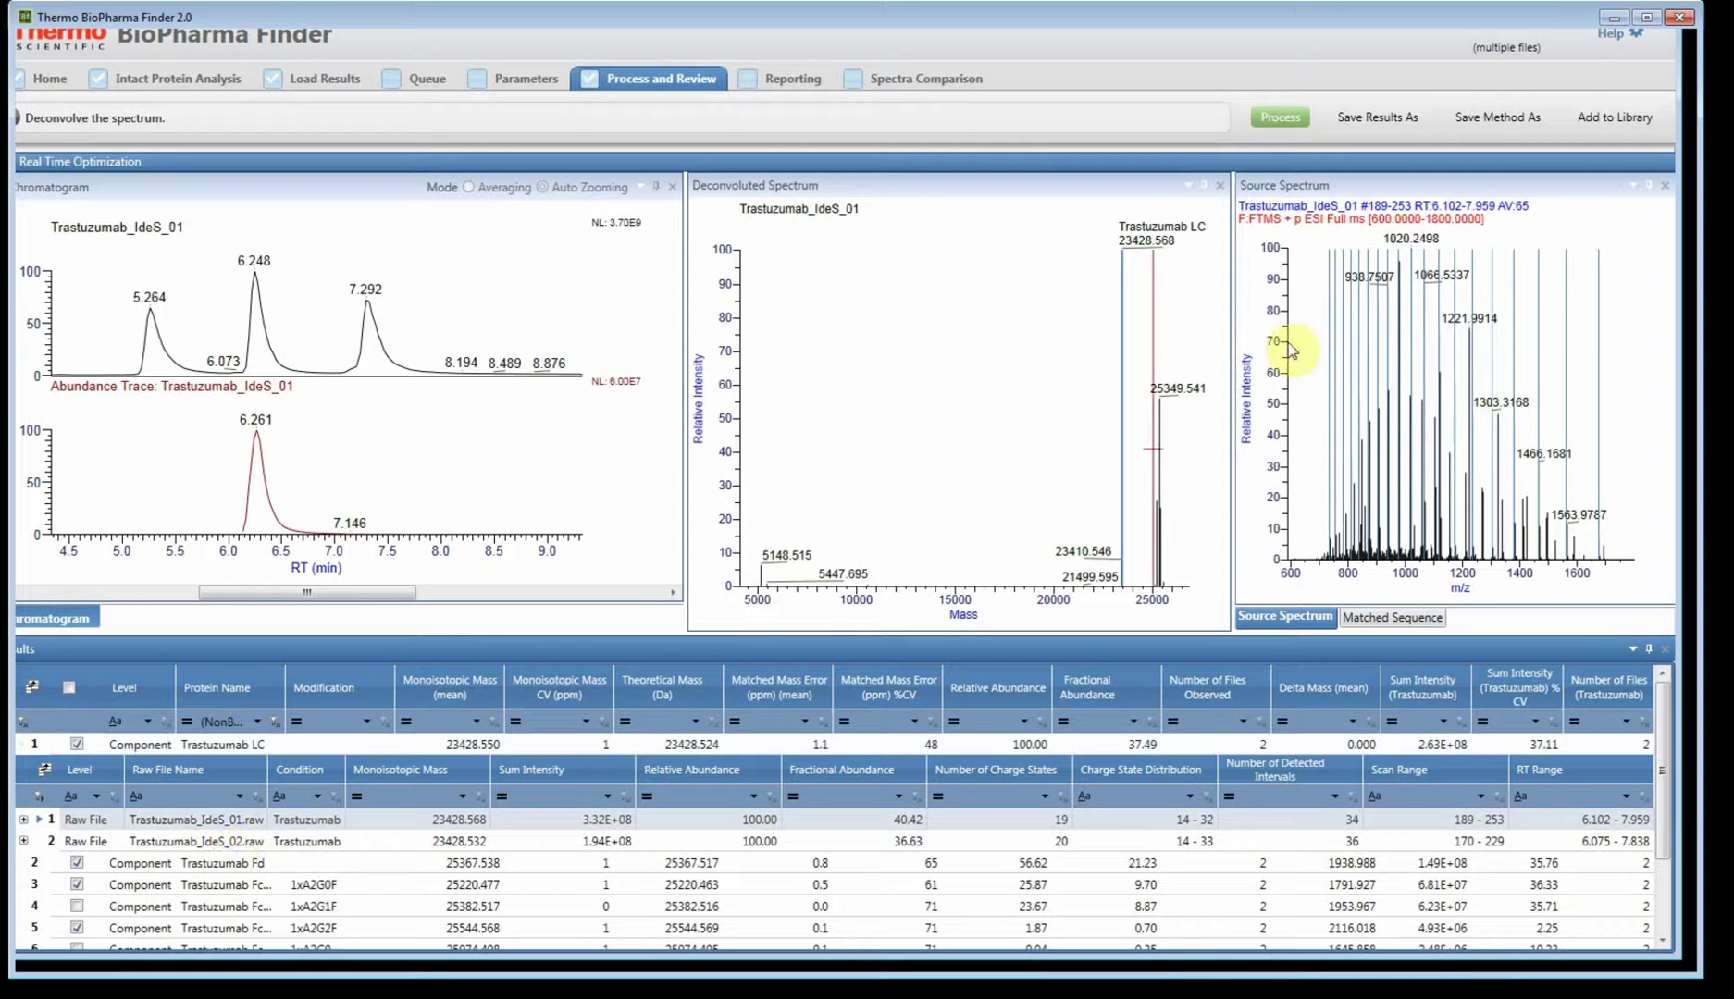
left_click(1618, 120)
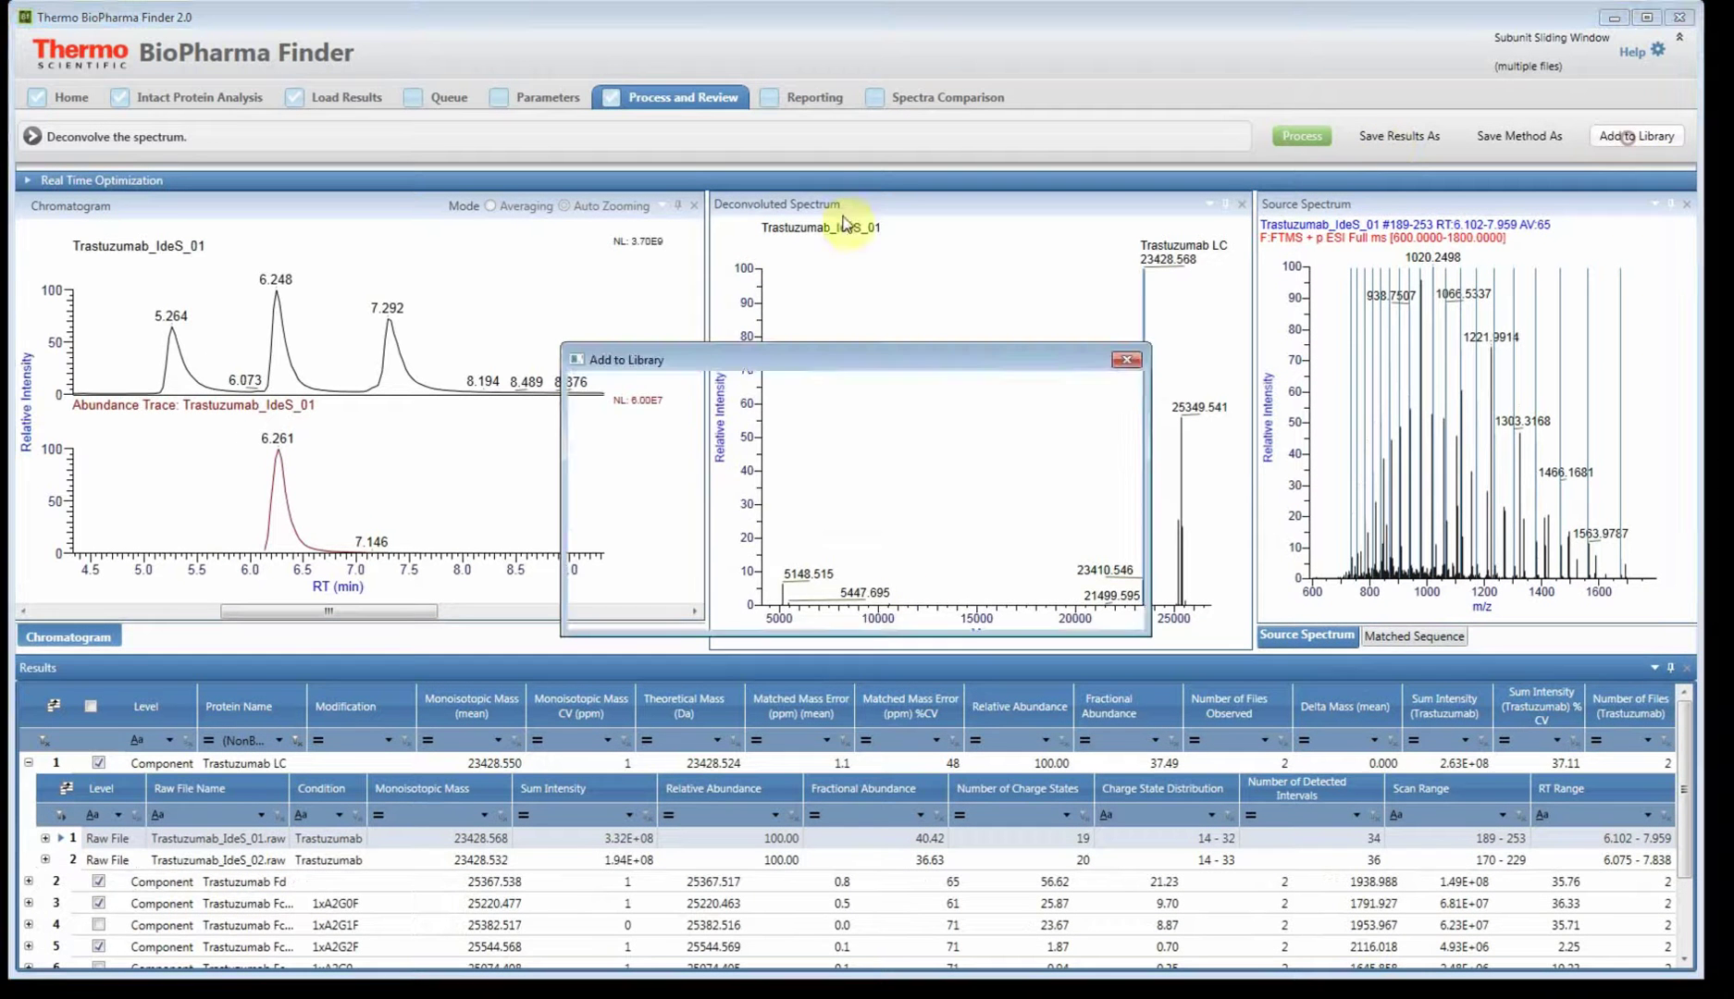
left_click(794, 437)
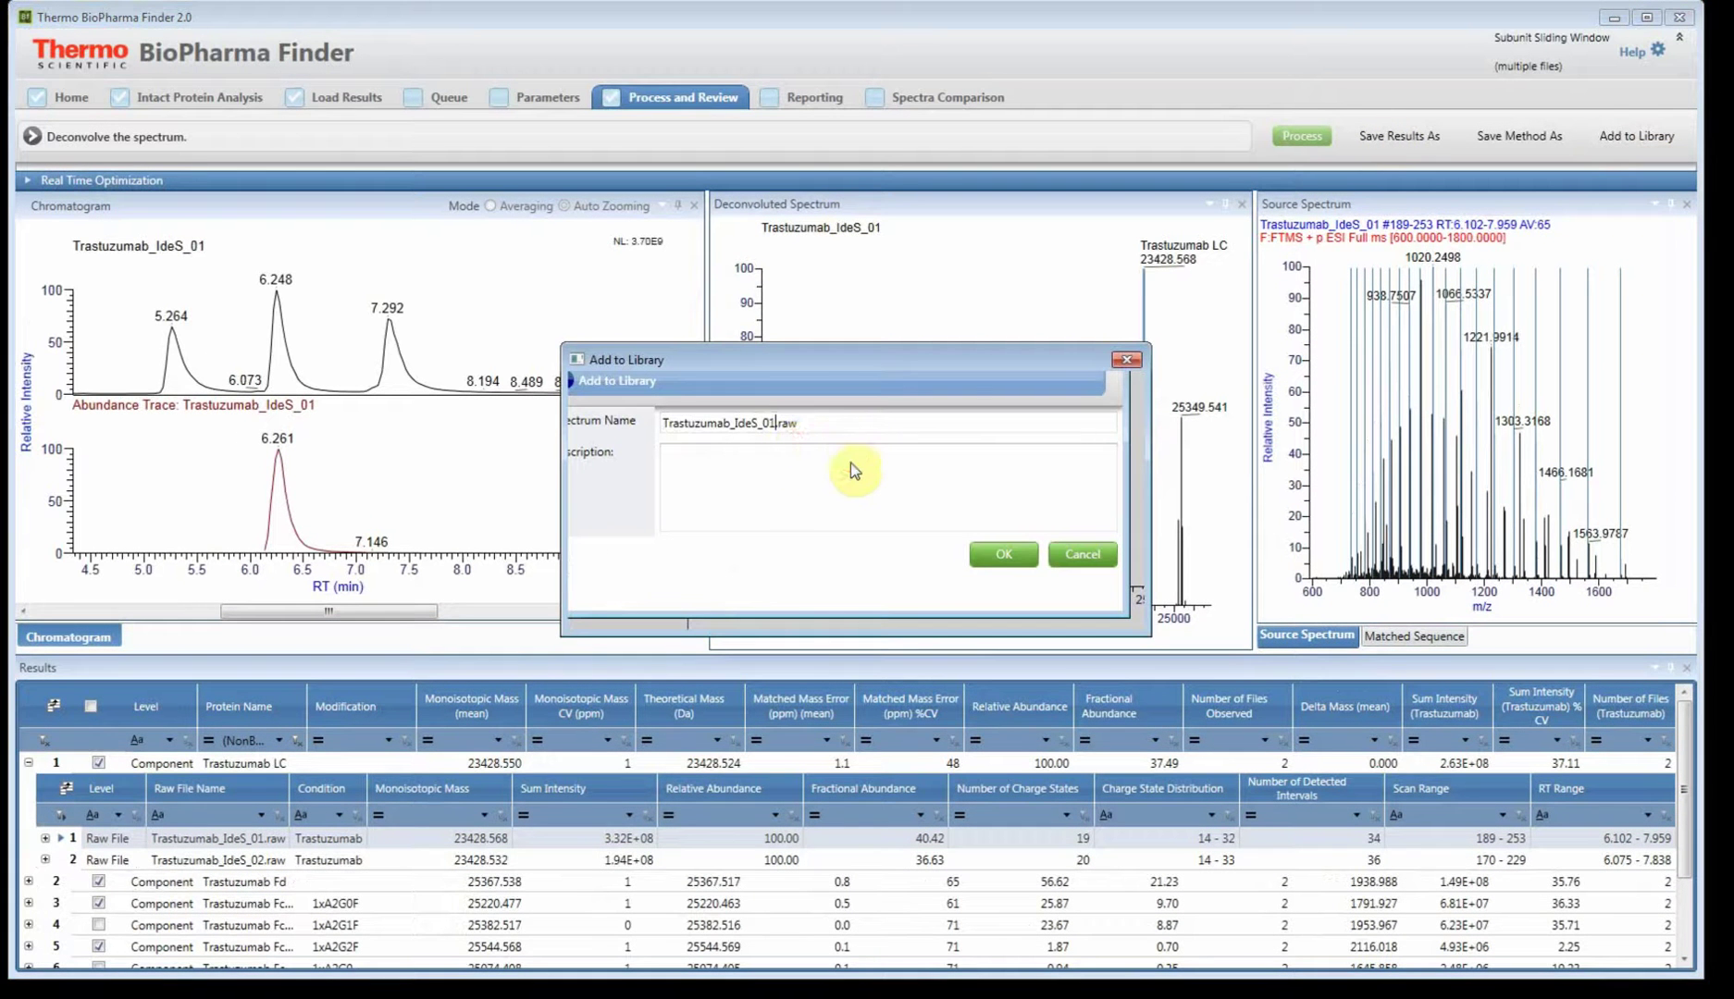
key("Delete")
key("Delete")
key("Delete")
key("Delete")
type("LC")
left_click(1020, 566)
- Add the Trastuzumab LC spectrum from Trastuzumab_IdeS_02.raw to the library, named Trastuzumab_IdeS_02 LC
left_click(264, 860)
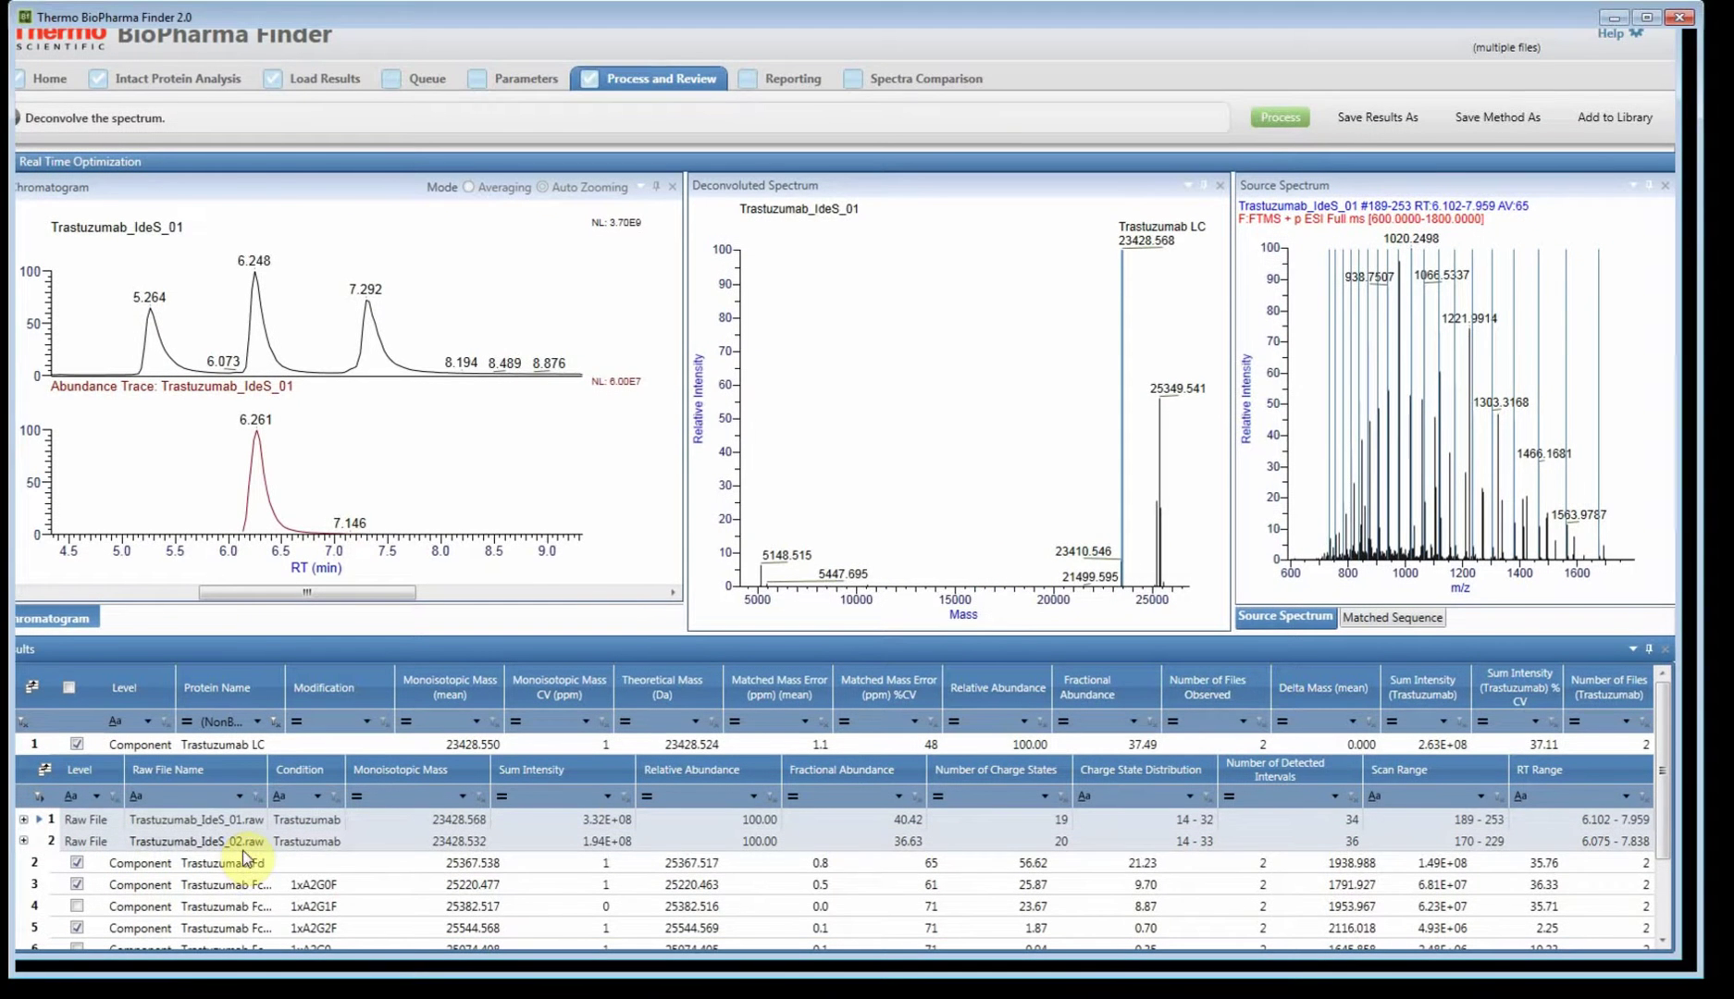
left_click(1637, 120)
left_click(777, 423)
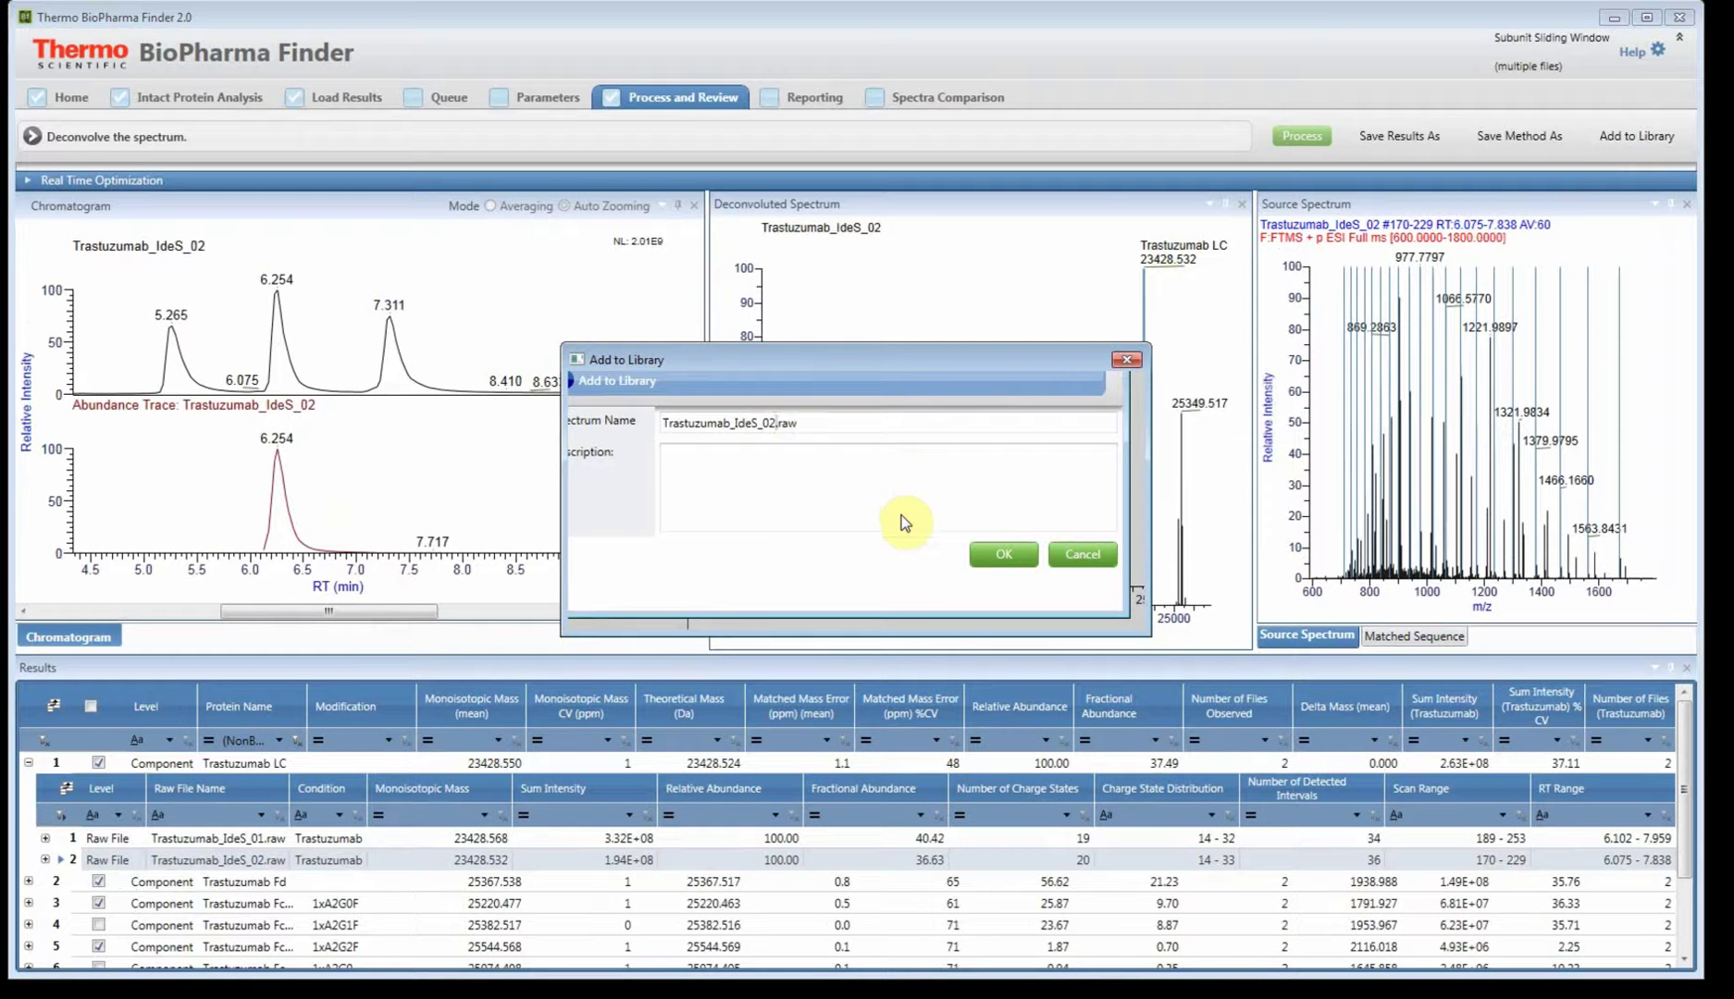
key("shift+End")
key("Delete")
type("LC")
left_click(1018, 557)
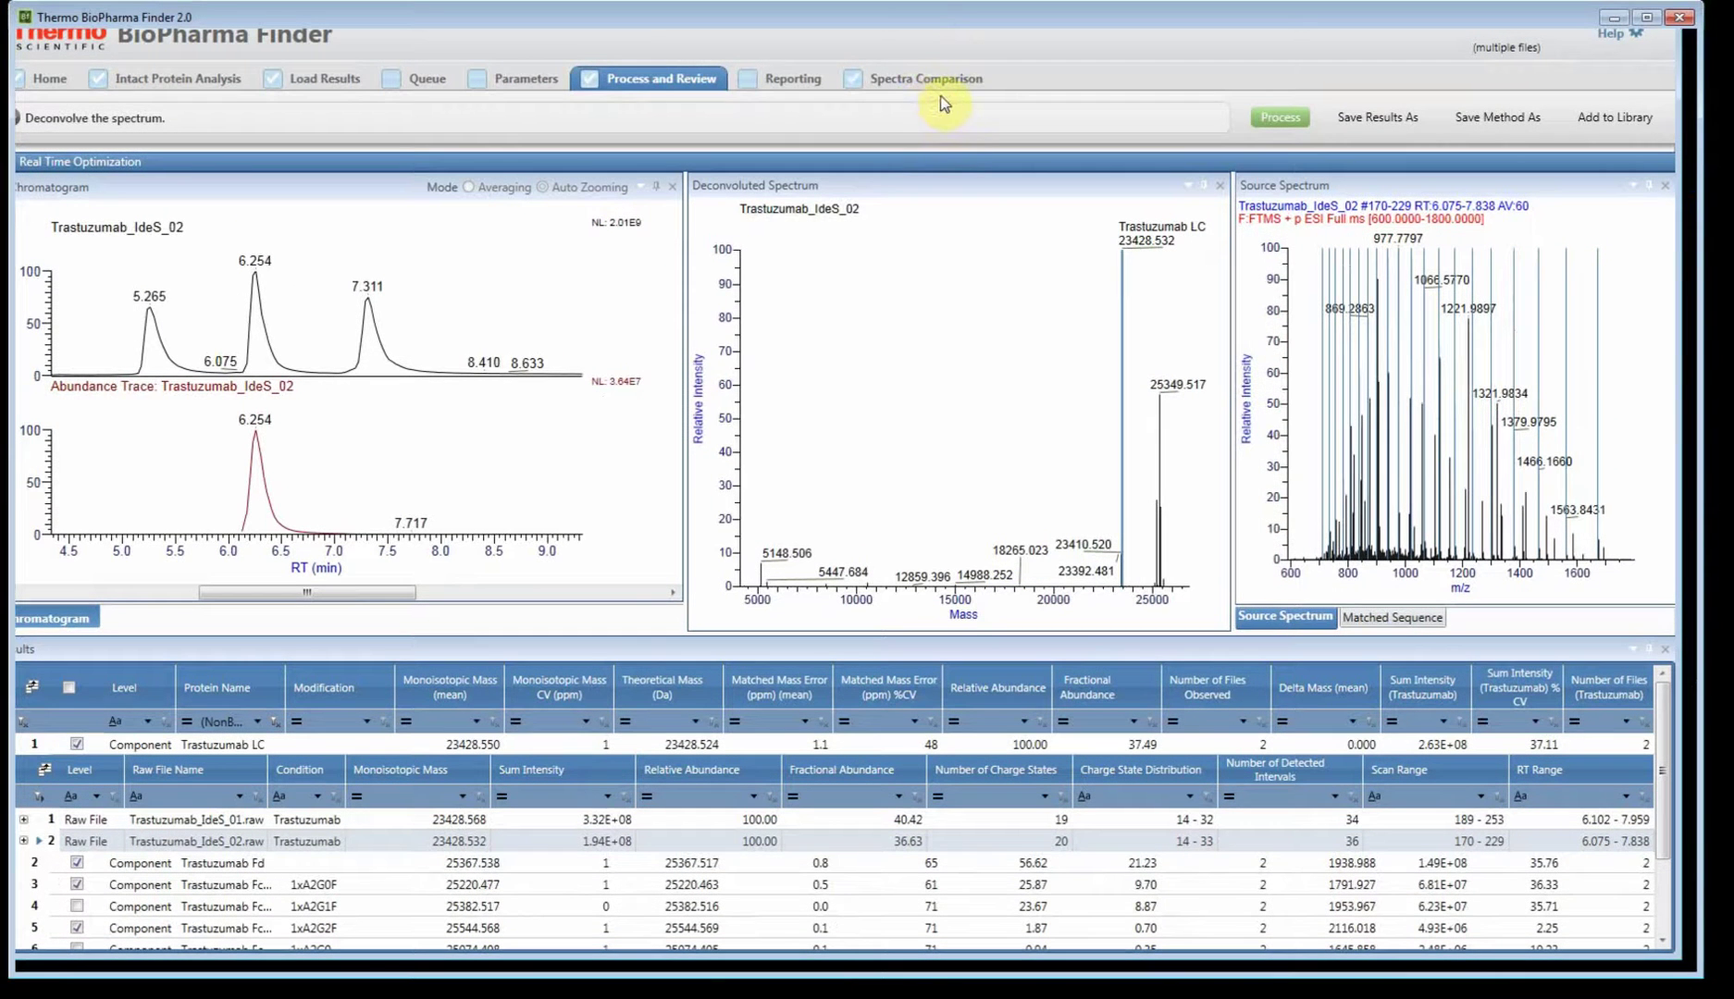
- Compare the Trastuzumab_IdeS_02 LC and Trastuzumab_IdeS_01 LC library spectra in a mirror plot and inspect the main light-chain peak
left_click(944, 83)
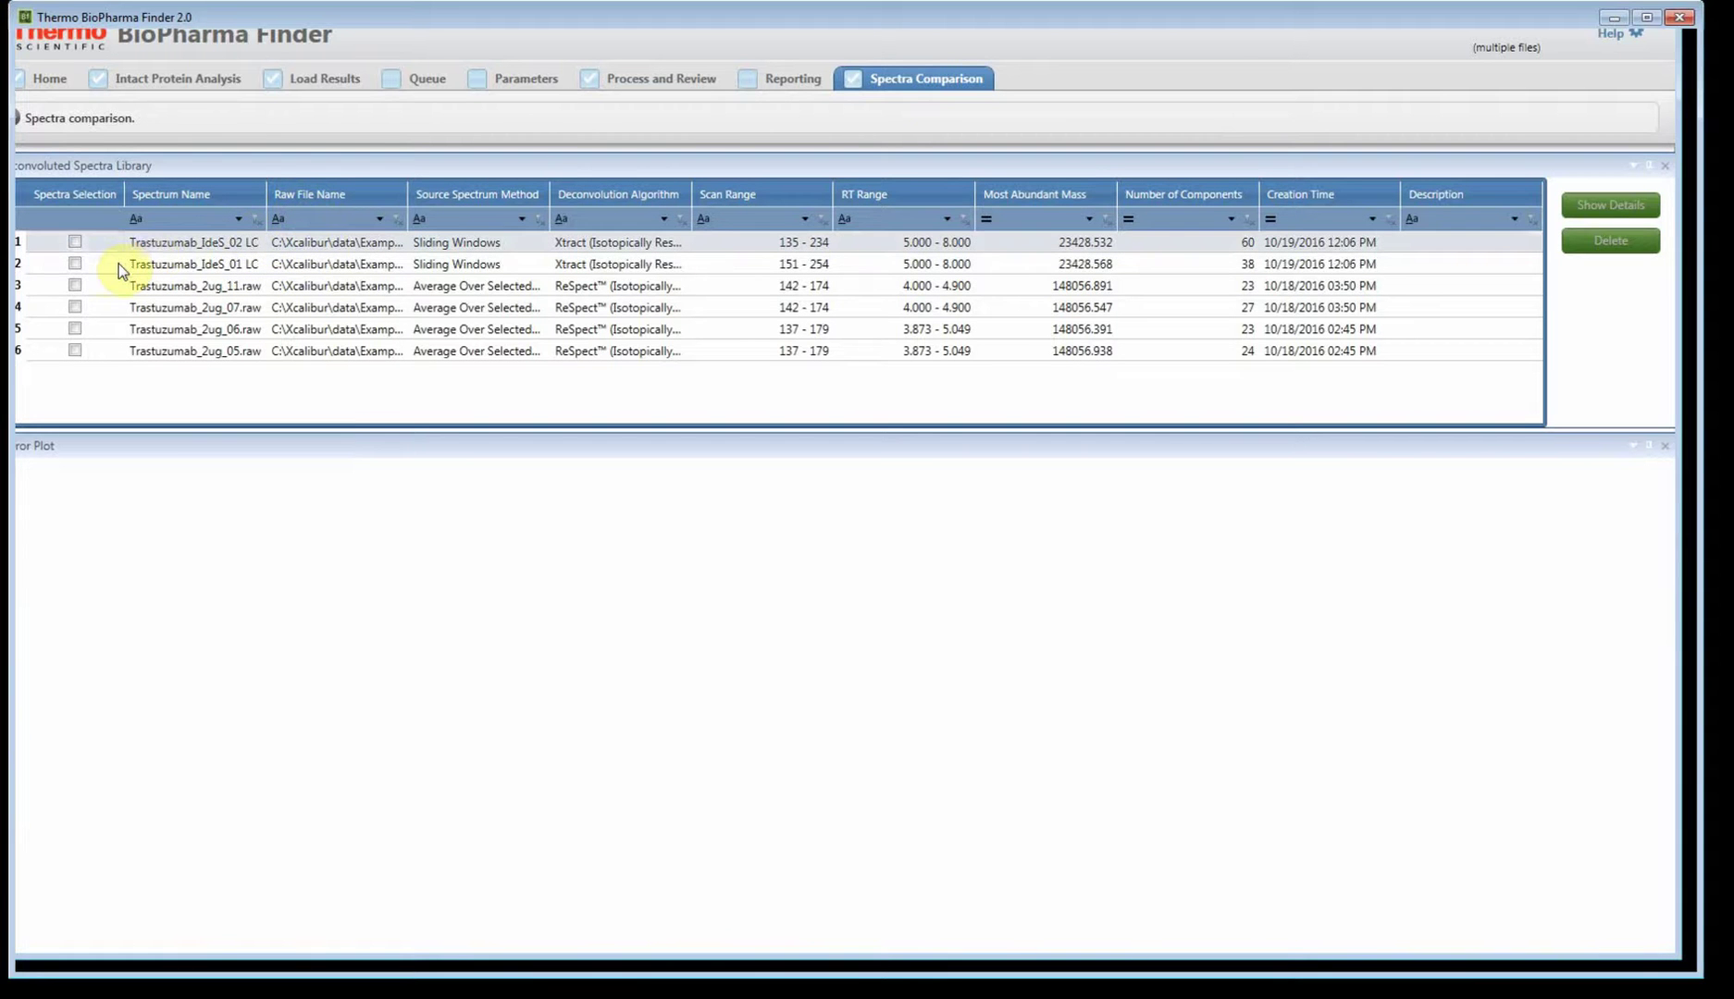
left_click(75, 242)
left_click(75, 264)
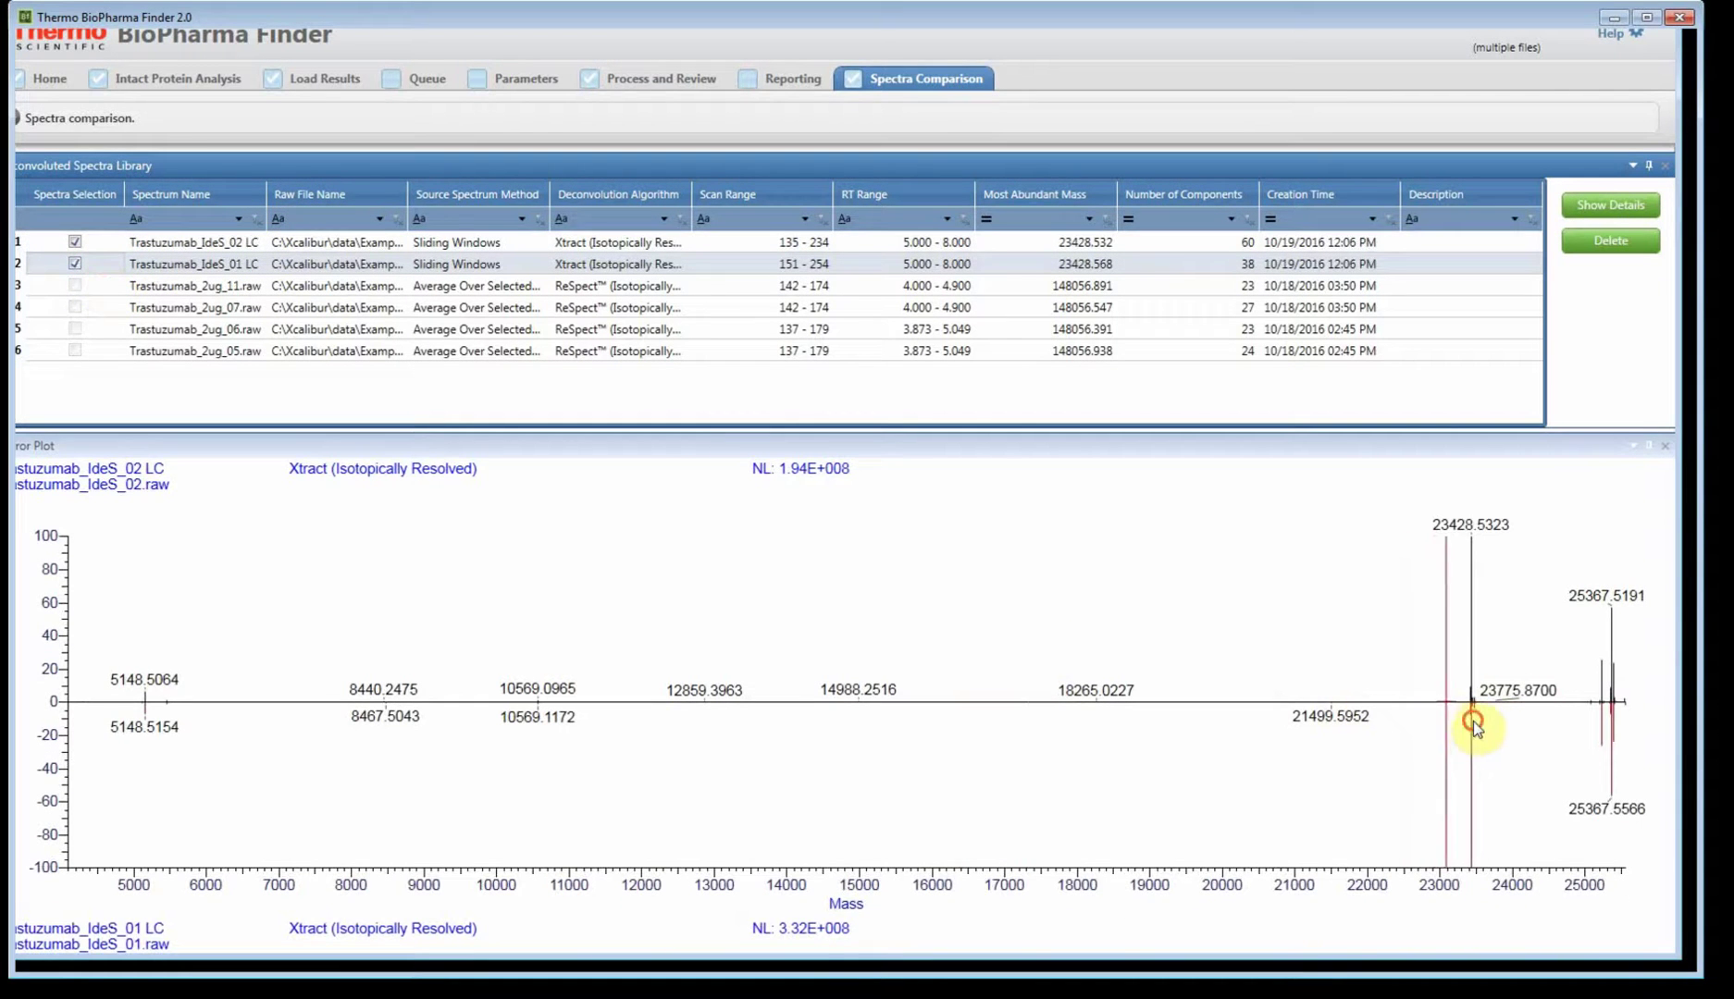
left_click(1515, 730)
left_click_drag(1515, 722, 1514, 721)
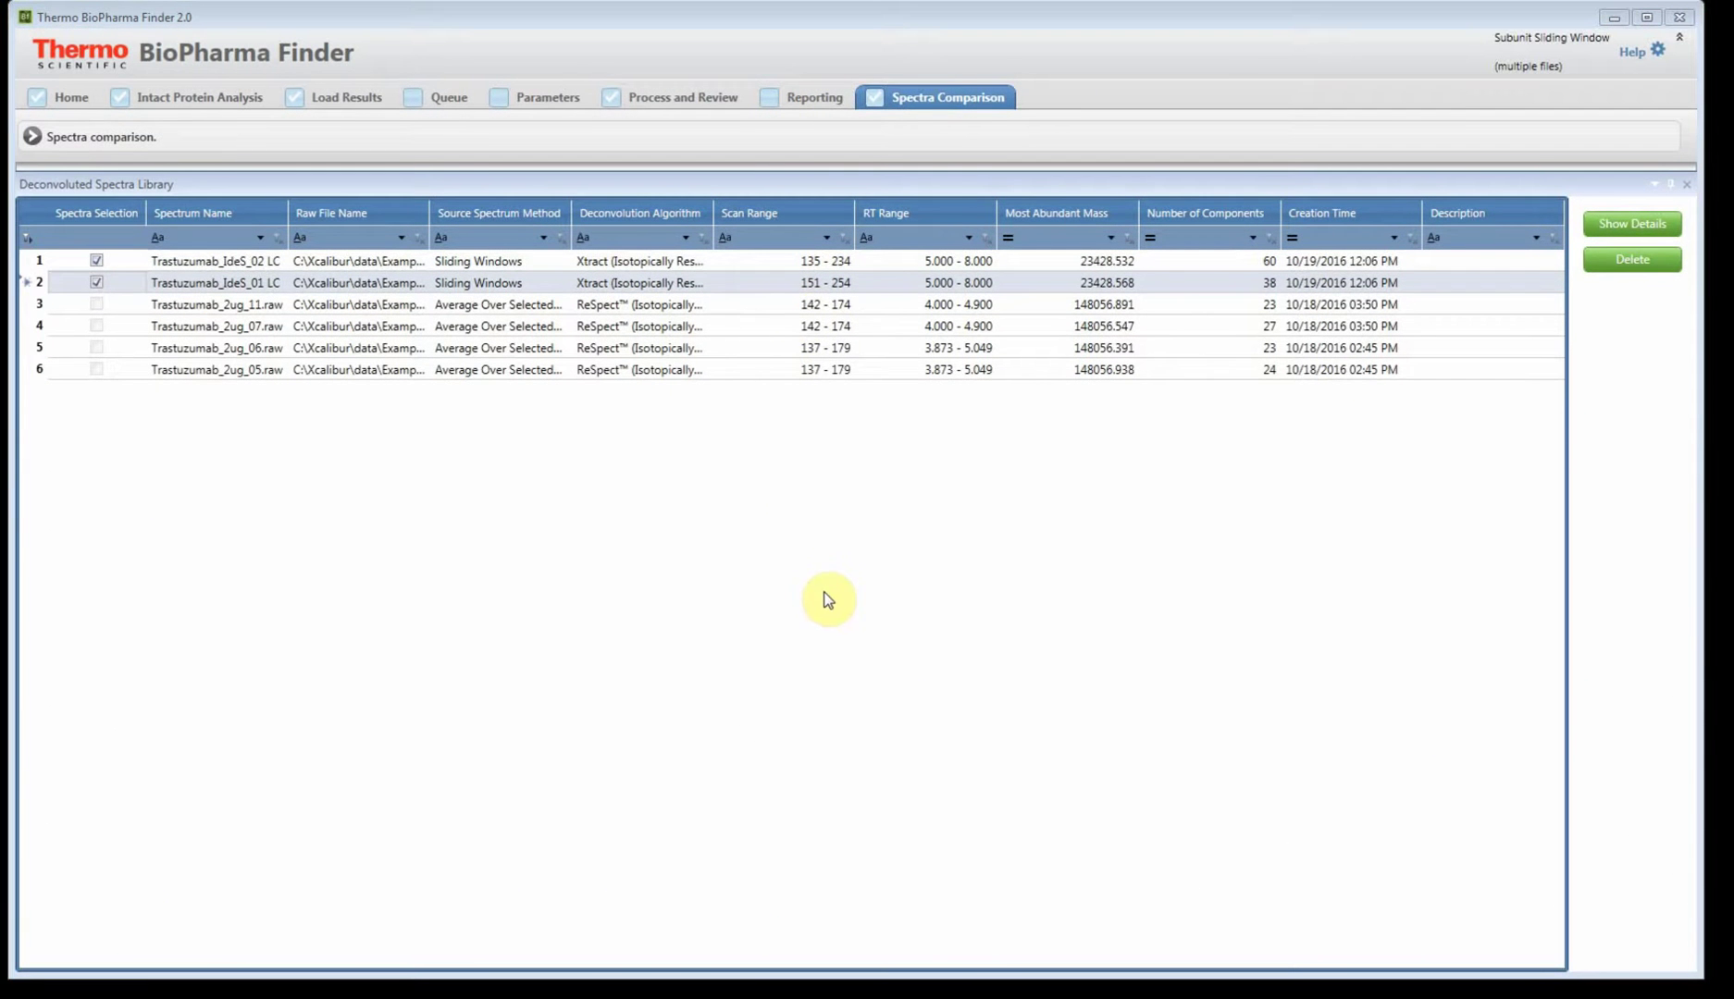
left_click_drag(822, 581, 825, 640)
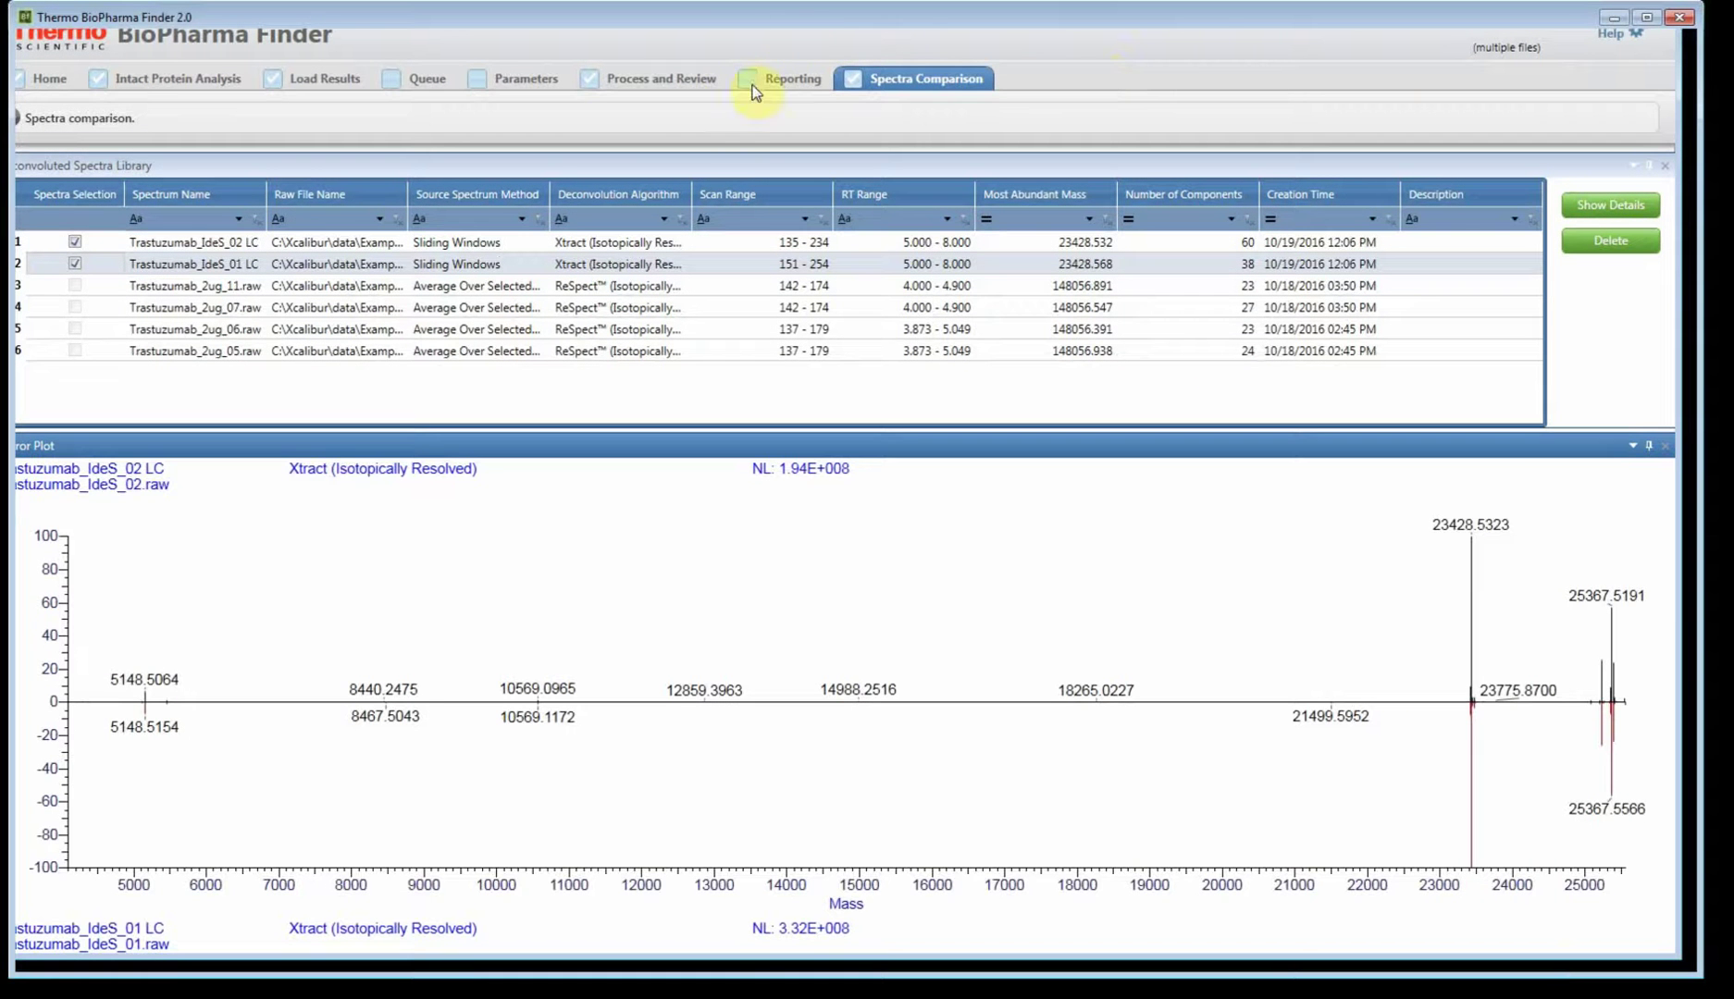
- Return to the process and review results, collapse Trastuzumab LC, checkmark all components and then clear every checkmark
left_click(702, 100)
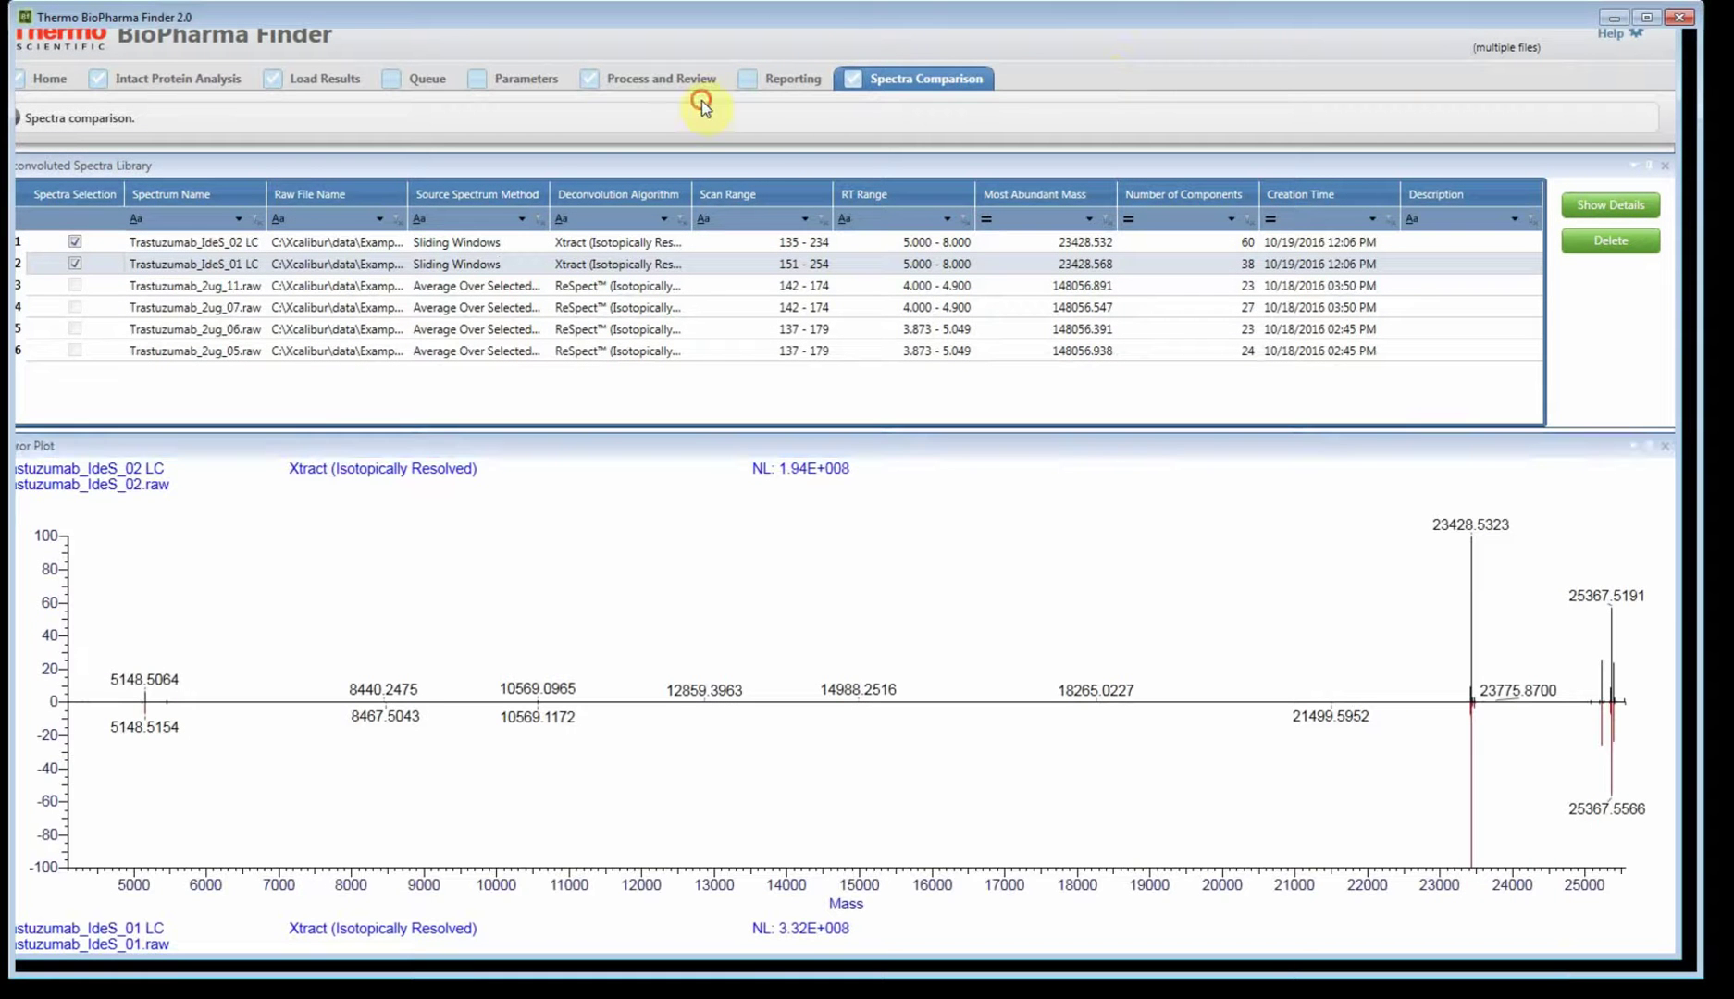
left_click(703, 94)
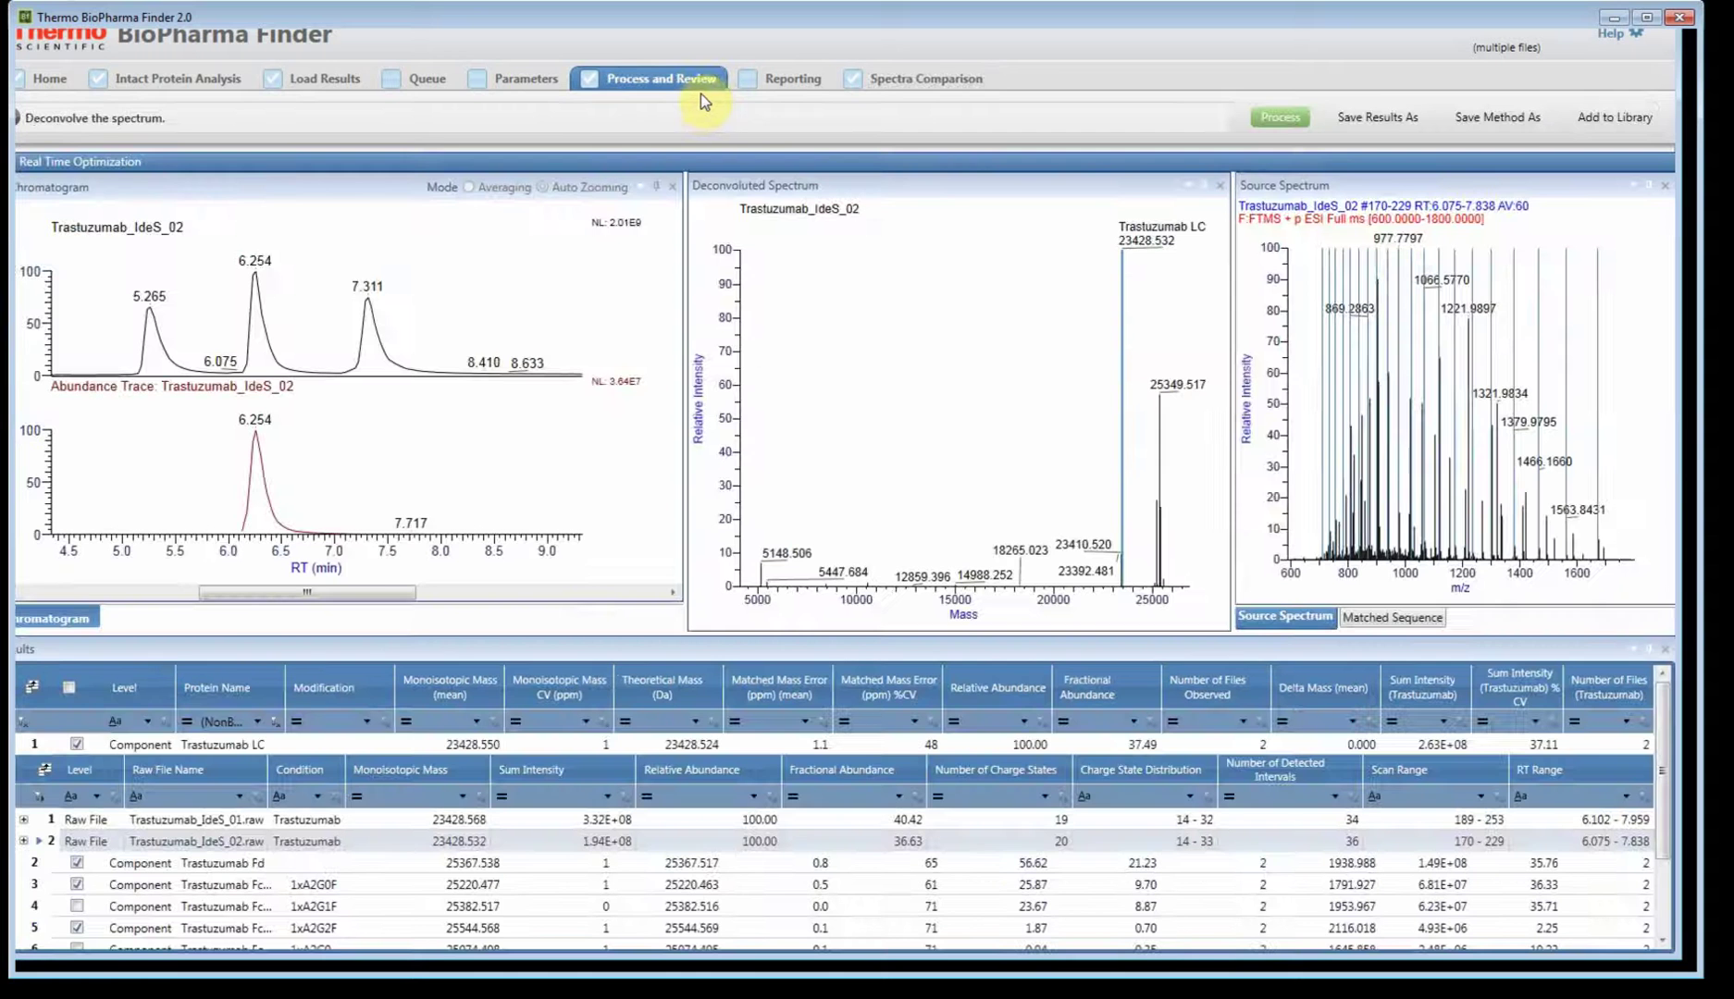
left_click(32, 773)
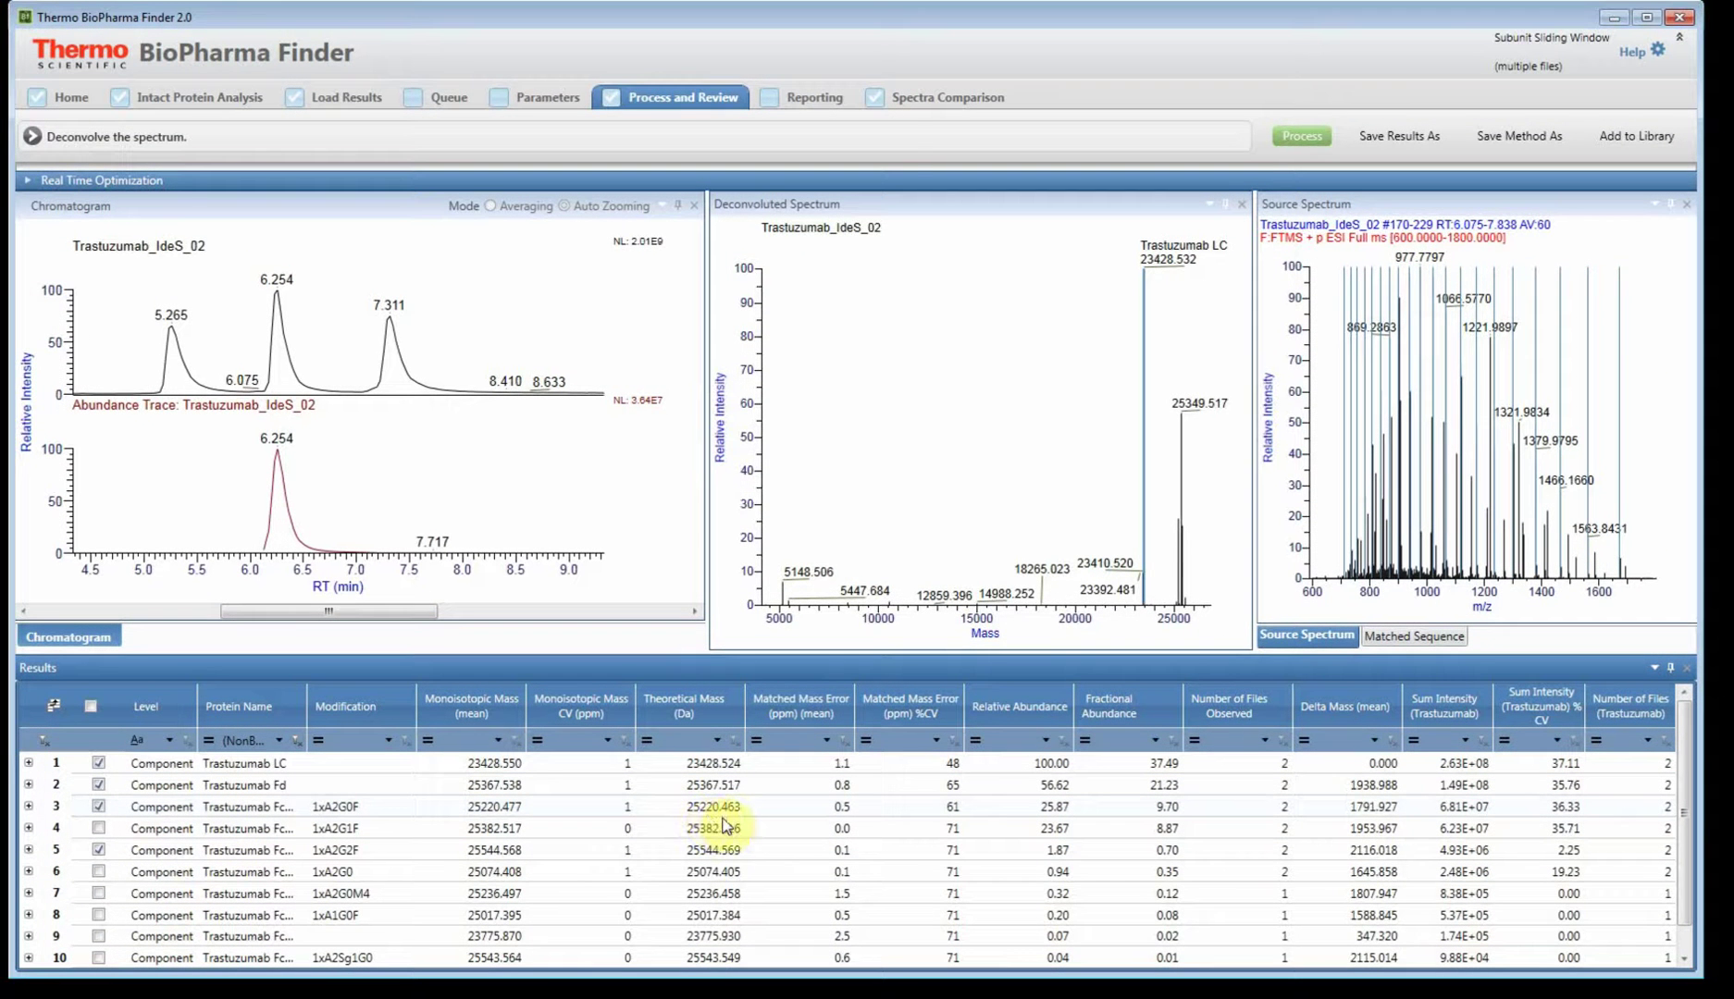
left_click(91, 707)
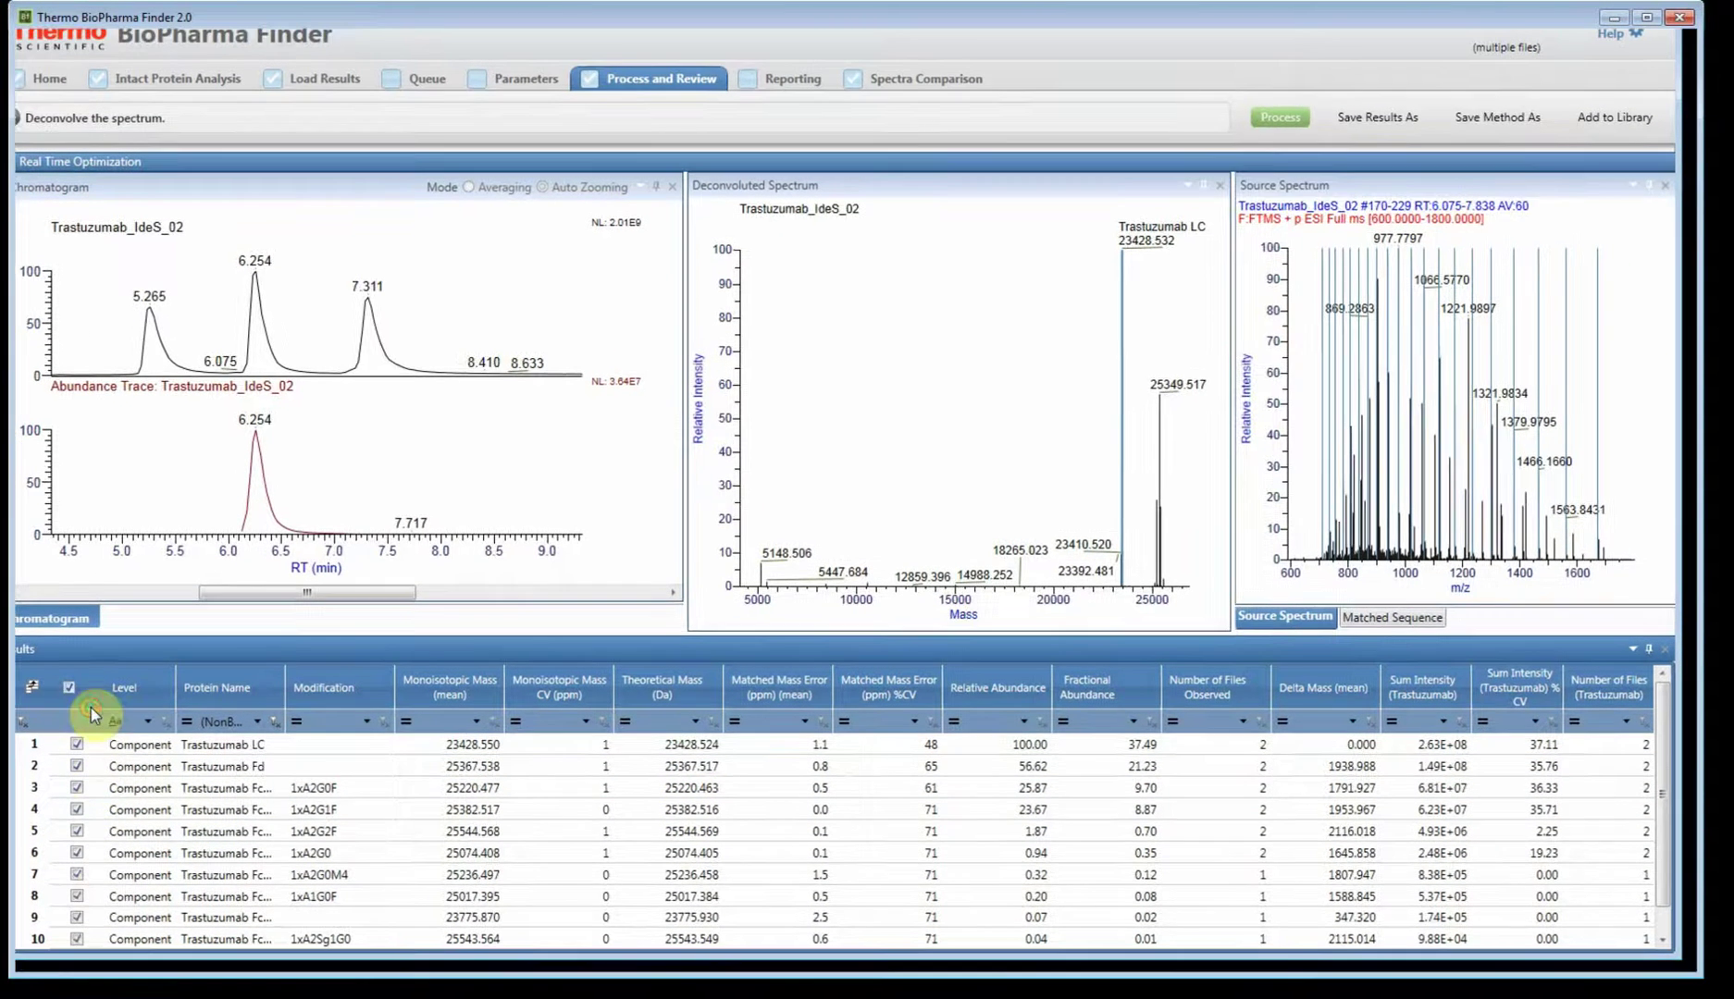
left_click(111, 746)
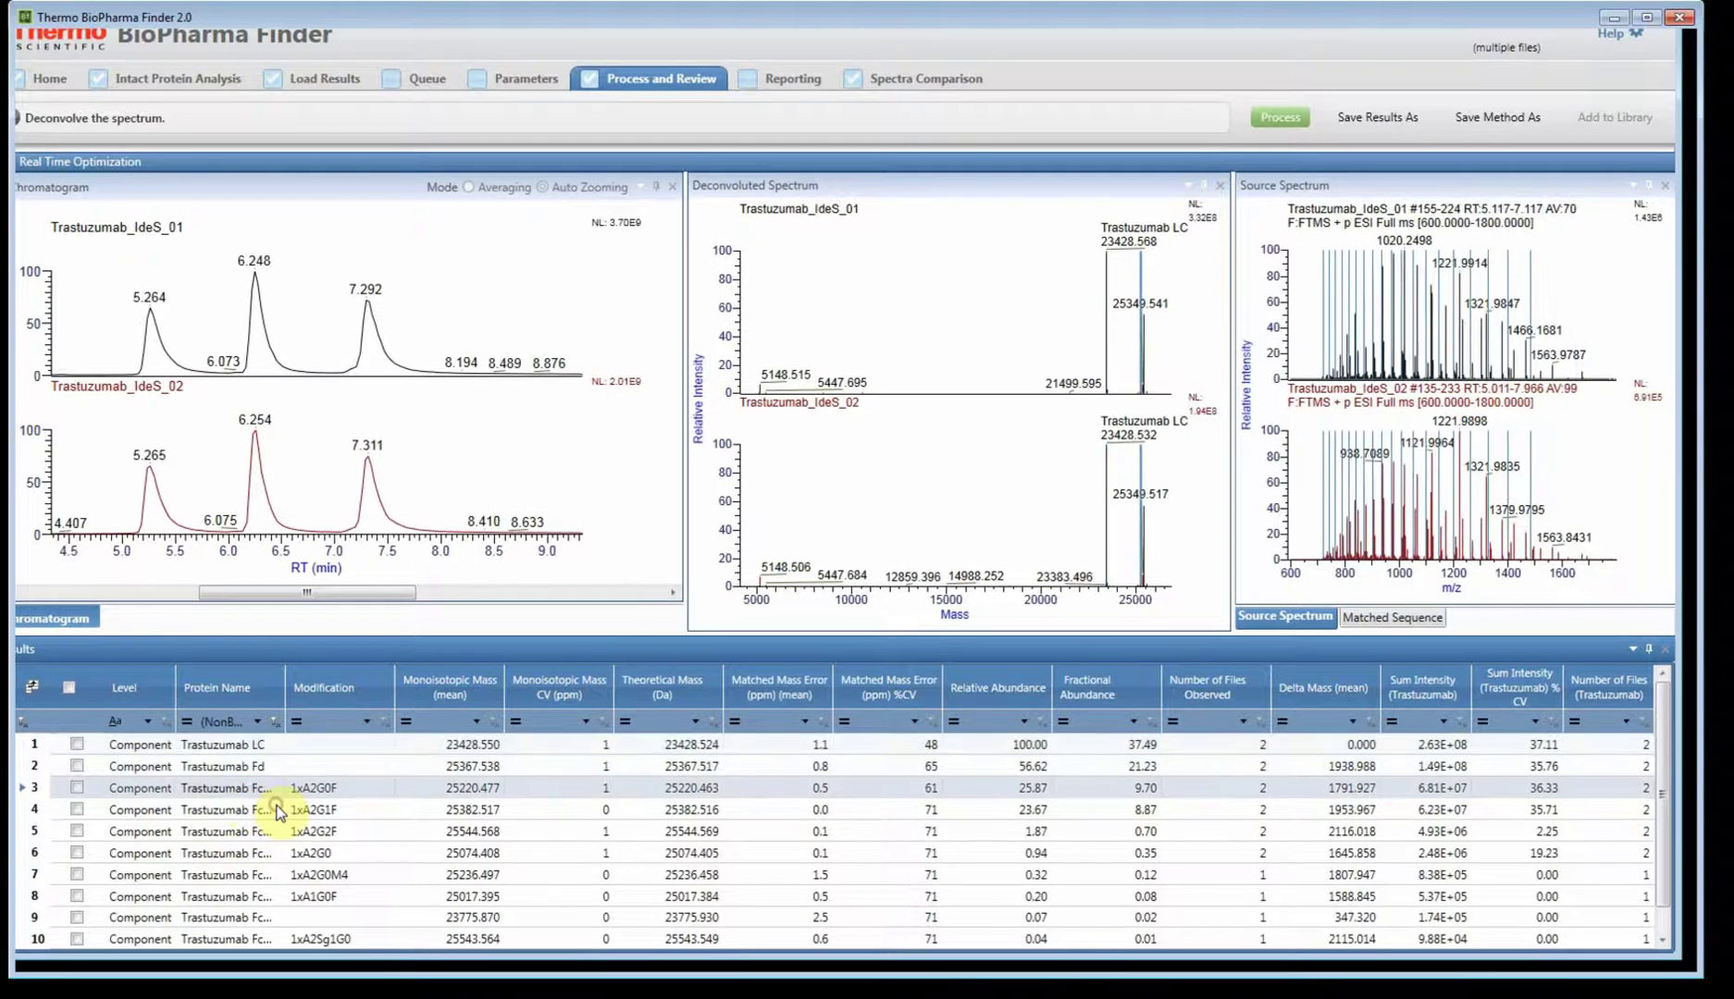
- Set the Trastuzumab Fc 1xA2G0F component as the delta mass reference and check the other glycoforms' delta masses against it
left_click(250, 788)
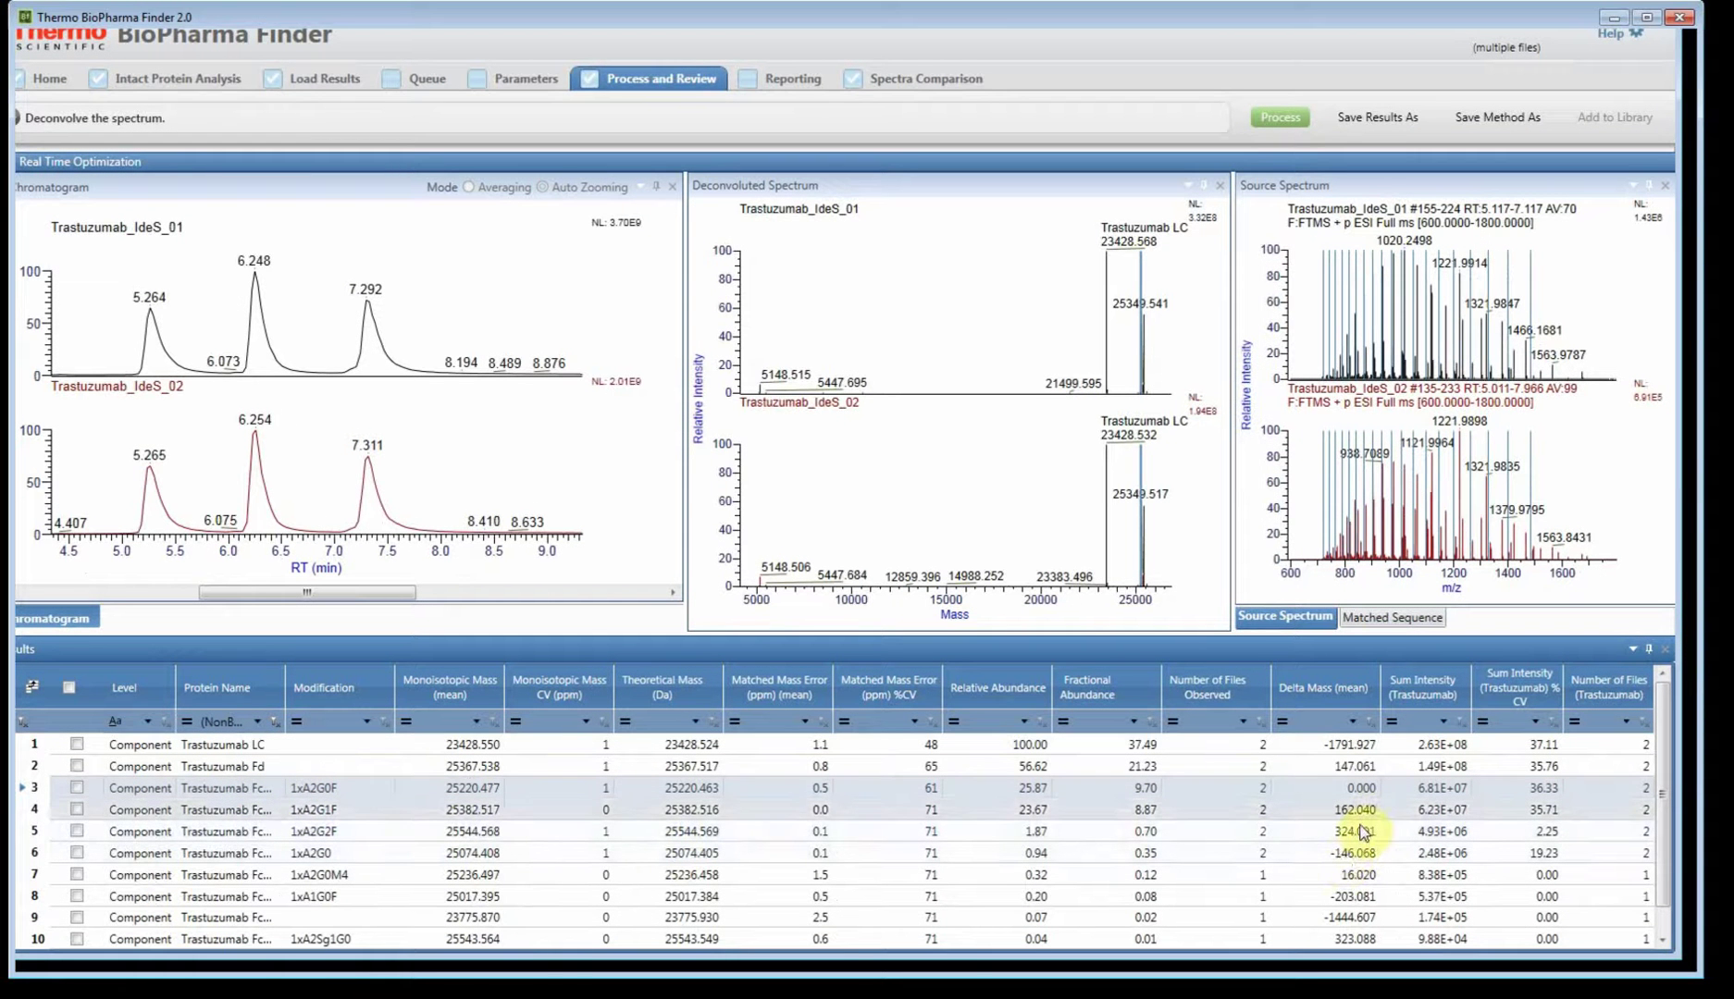
left_click(1362, 810)
left_click(1355, 833)
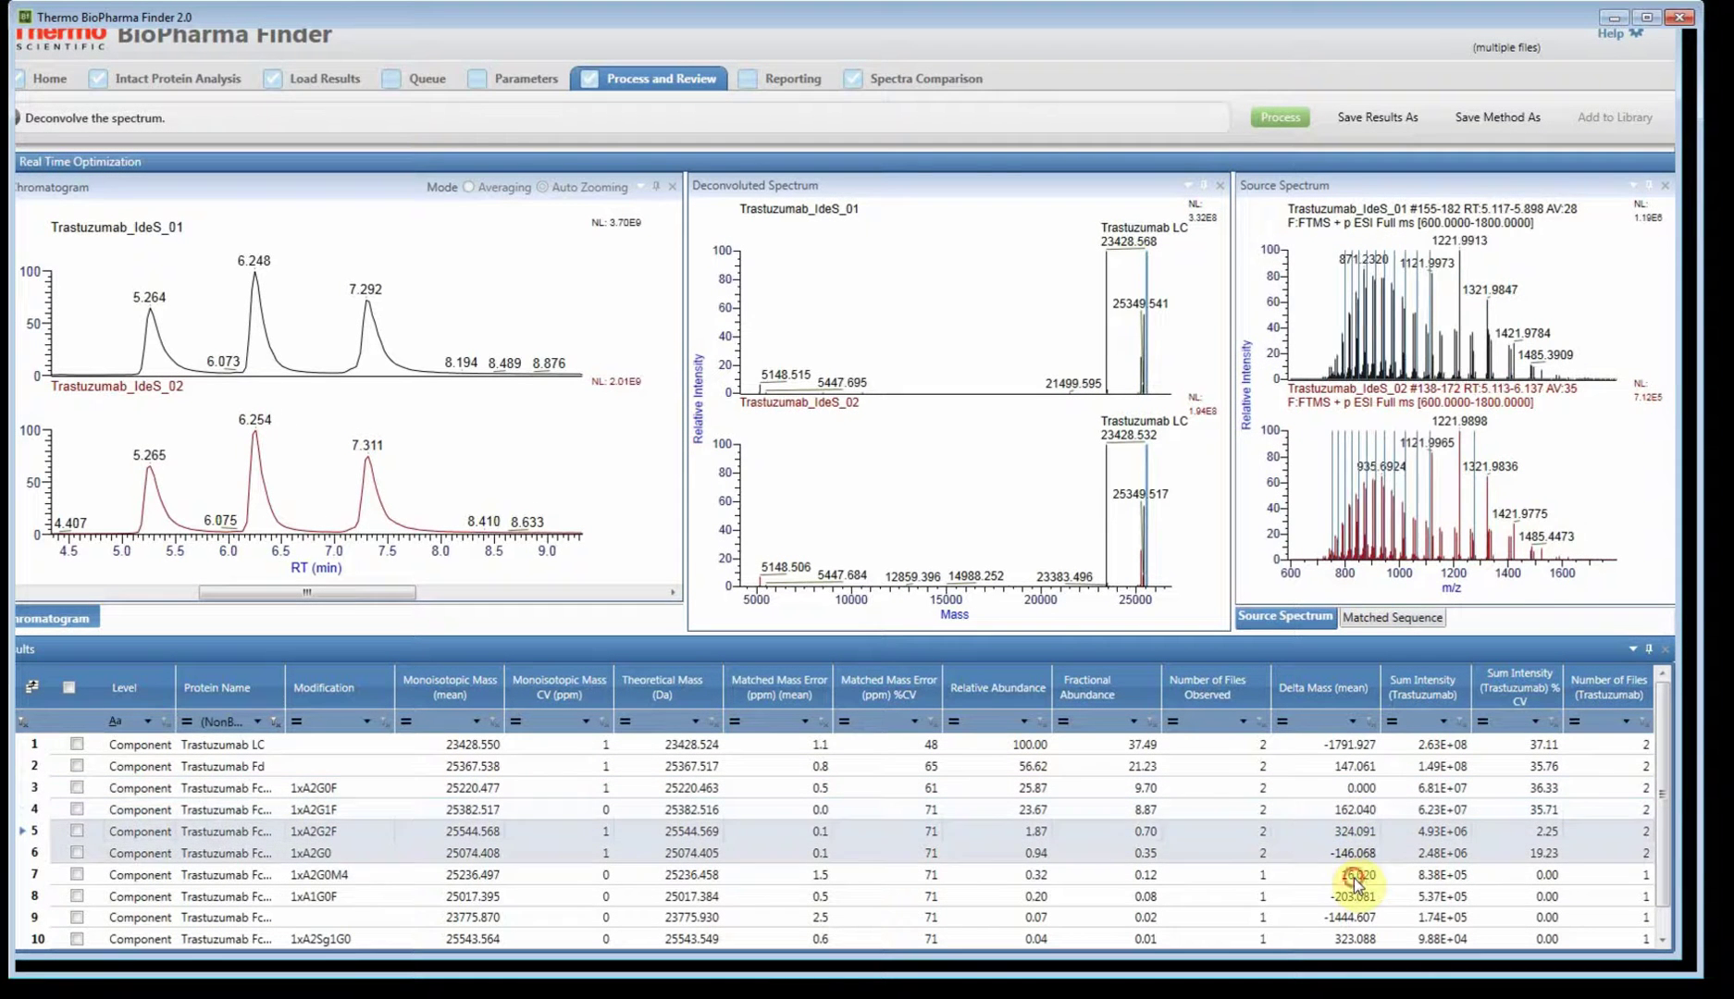
left_click(1354, 896)
left_click(1337, 798)
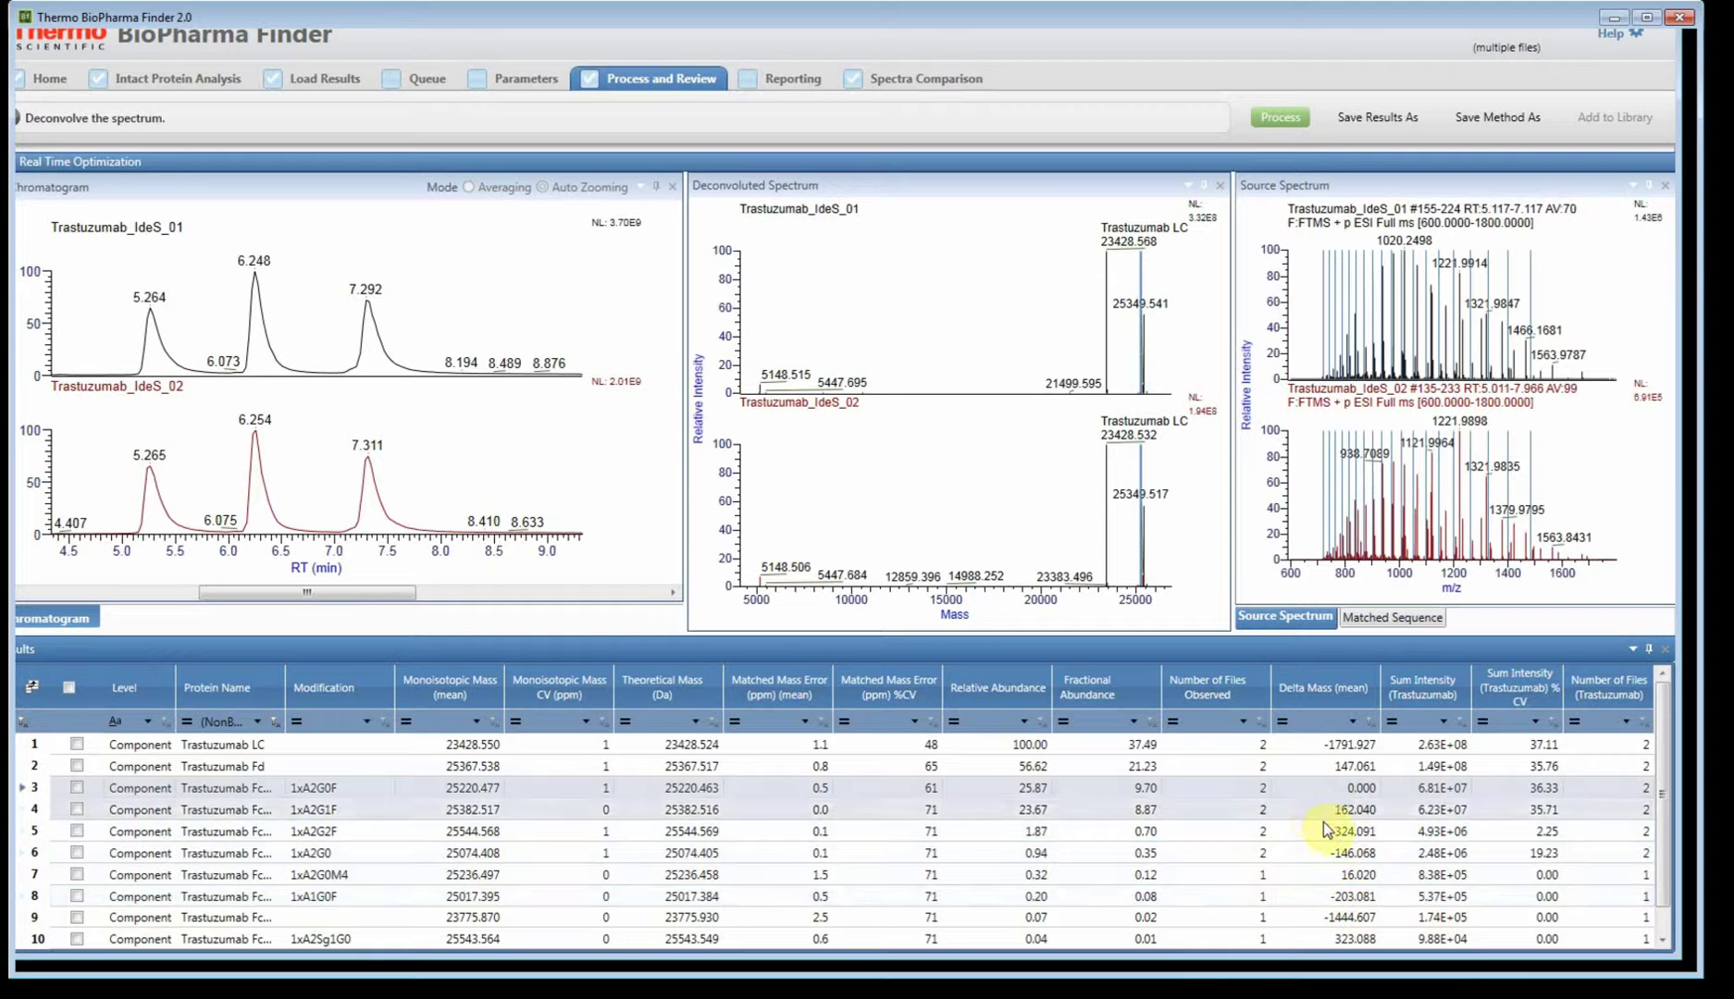